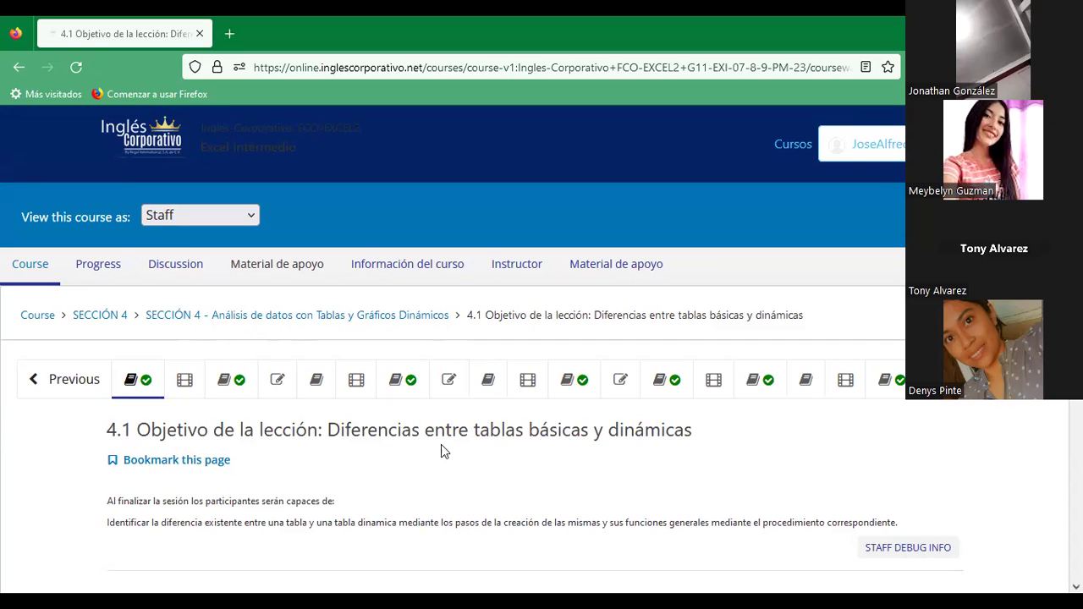
- Present the tablas vrs dinamicas deck from the first slide and advance to the Excel tables explanation slide
scroll(441, 445, "down", 1)
scroll(440, 446, "down", 4)
scroll(425, 433, "down", 3)
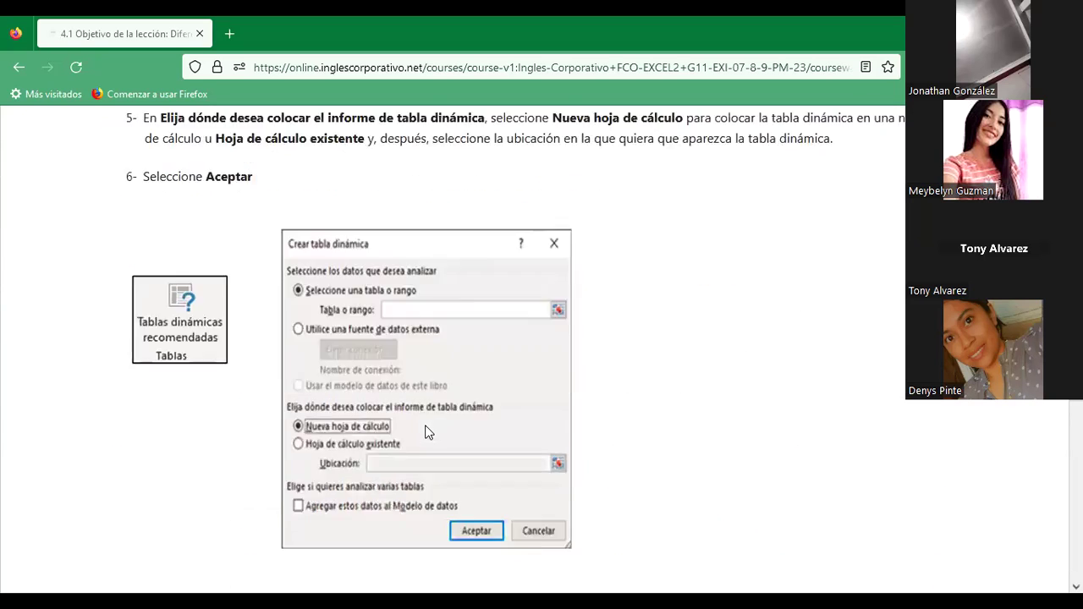
scroll(426, 432, "down", 3)
scroll(427, 432, "down", 4)
scroll(425, 433, "up", 10)
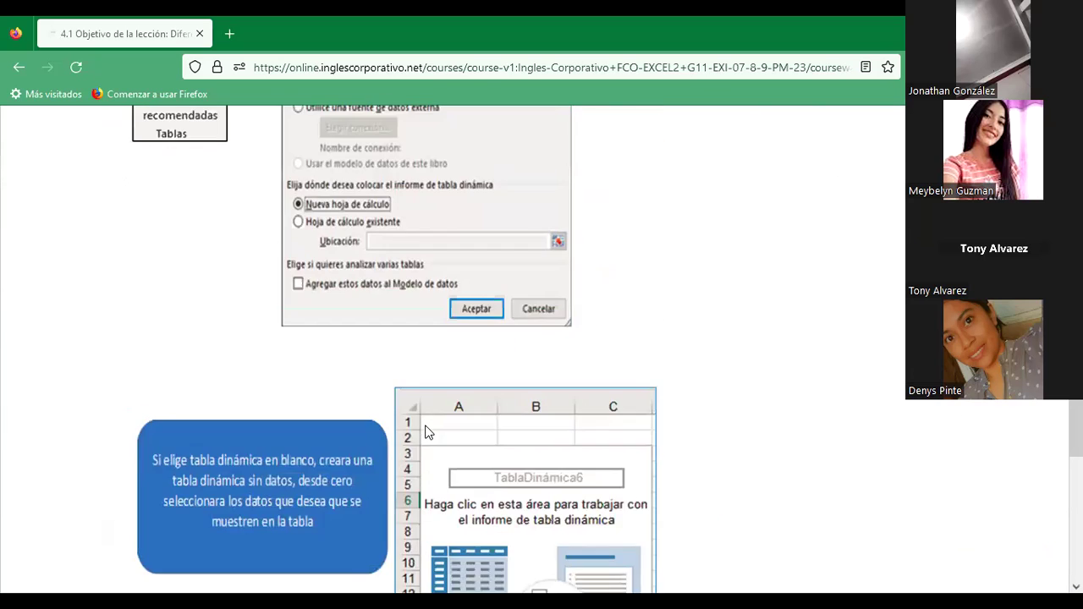
scroll(426, 427, "up", 10)
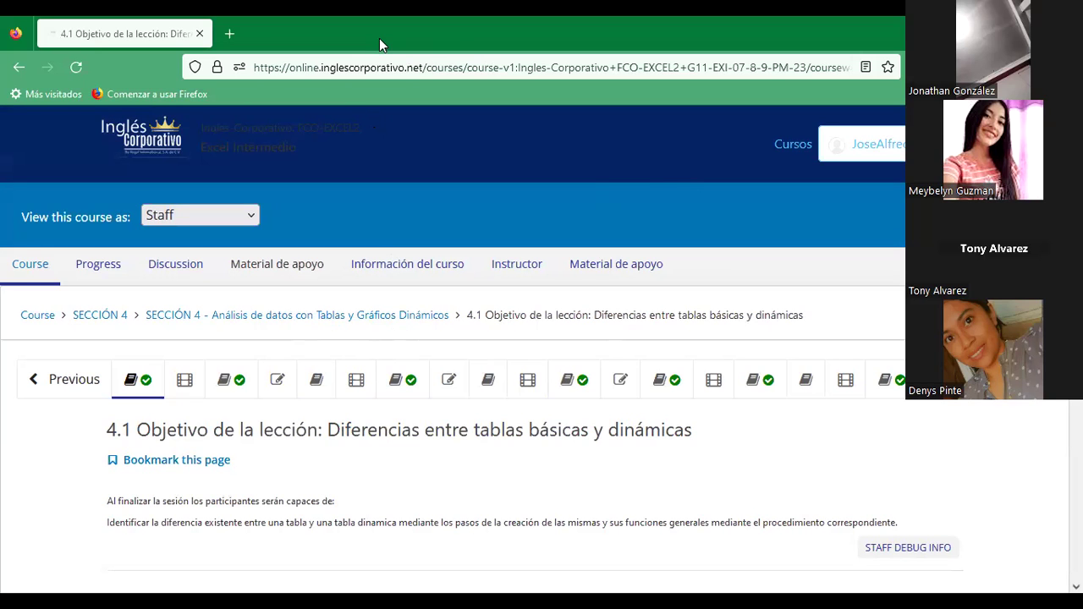
key("alt+Tab")
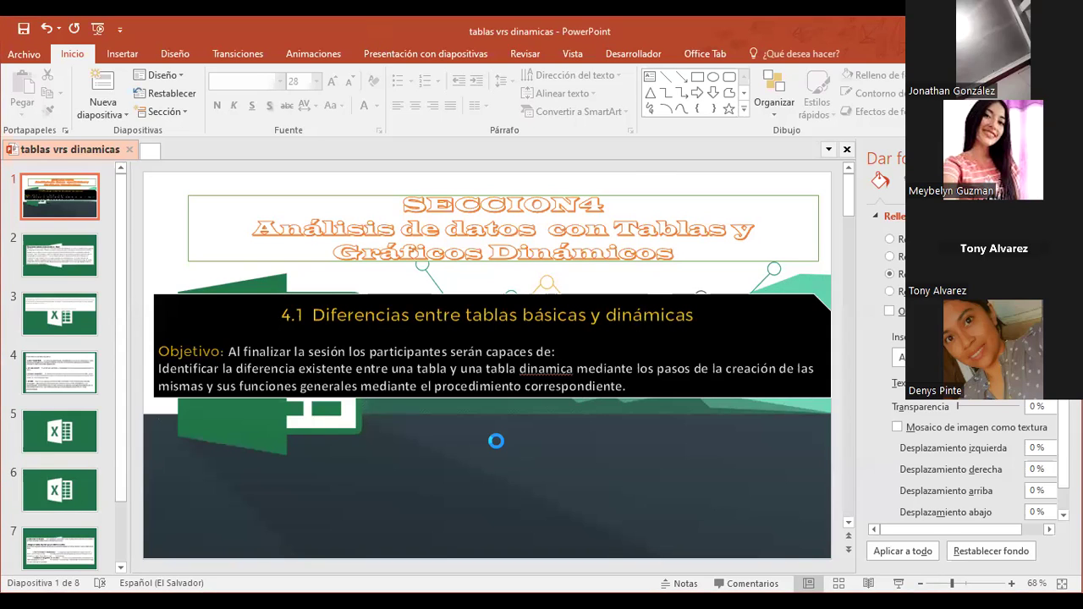
key("F5")
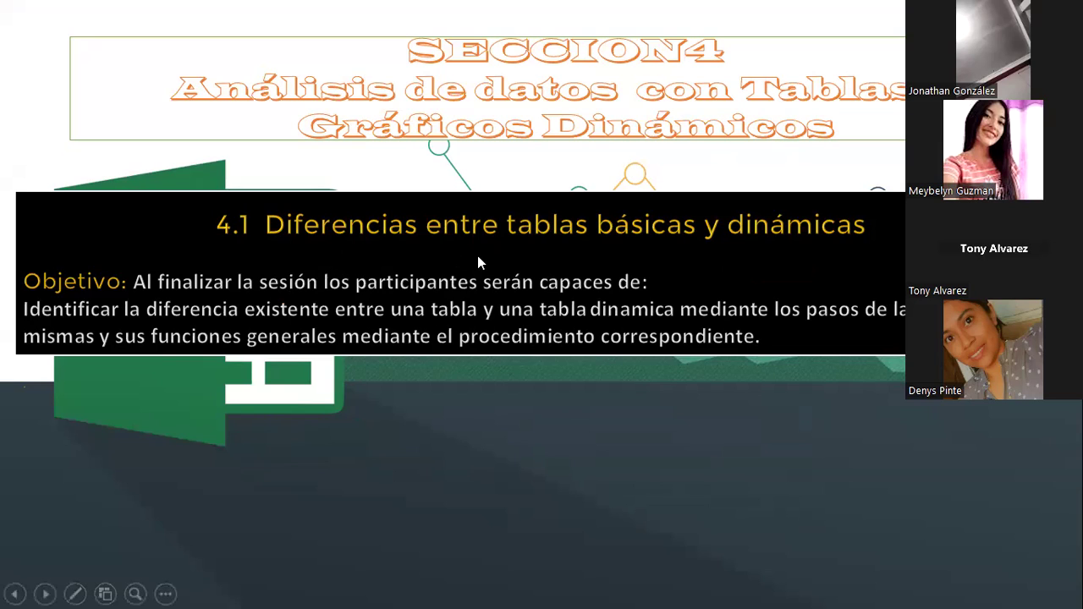
left_click(375, 282)
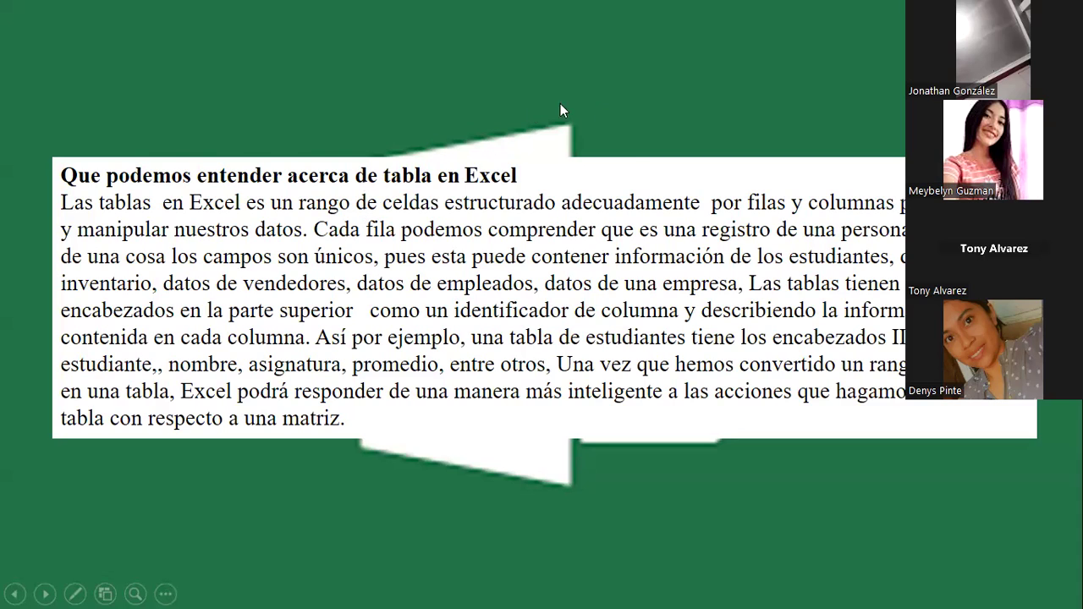
left_click(617, 111)
key("Left")
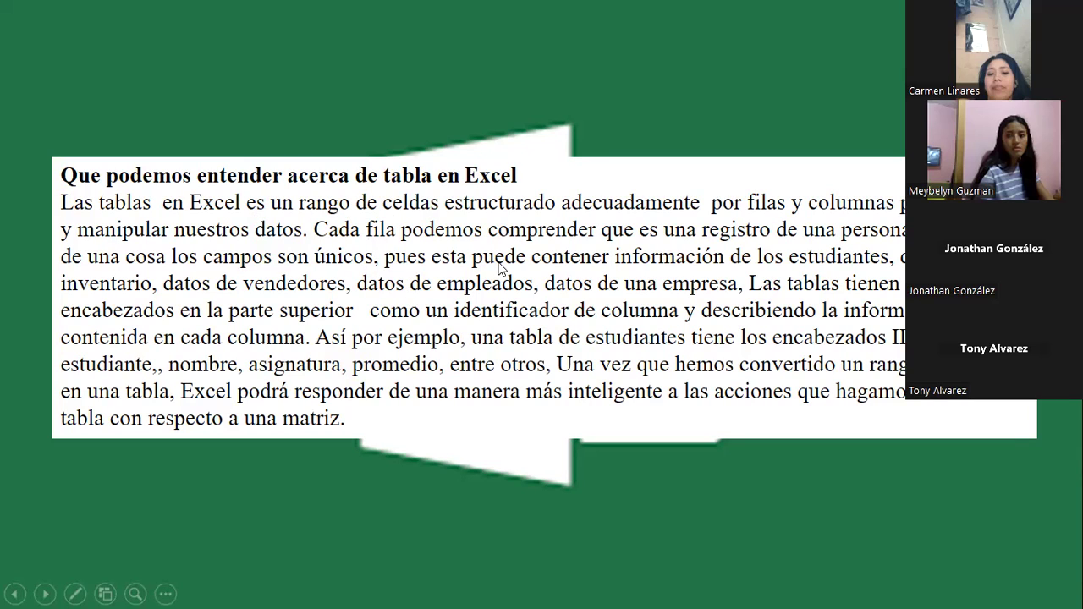
- Advance past the table advantages slide to the 'Elementos de una tabla' slide
left_click(501, 307)
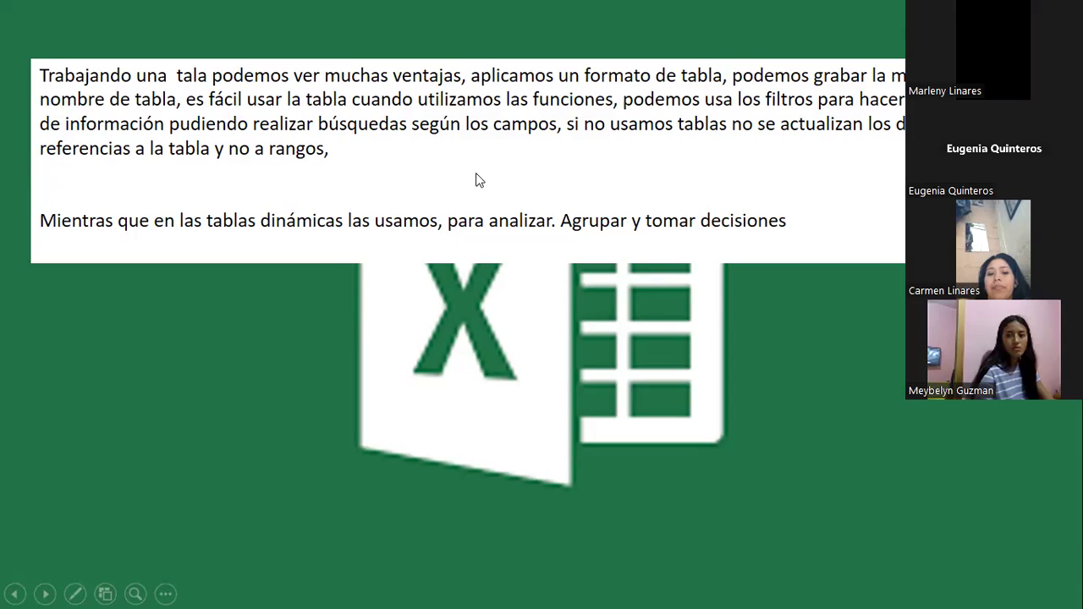
left_click(542, 193)
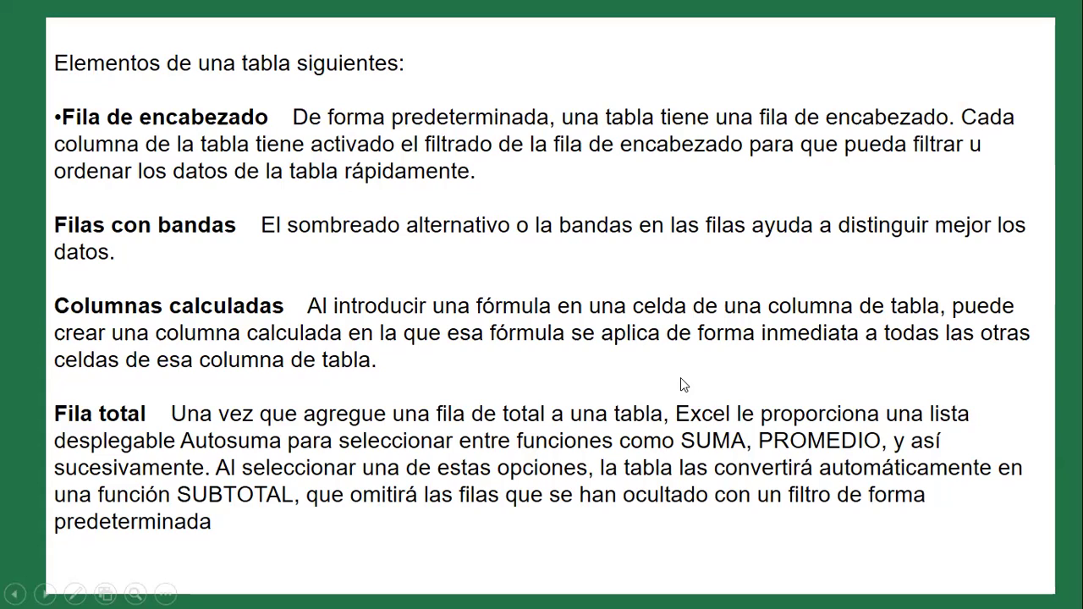
- Exit the slideshow after the Excel logo slide and show the workbook's EJERC1 employee sheet
left_click(652, 369)
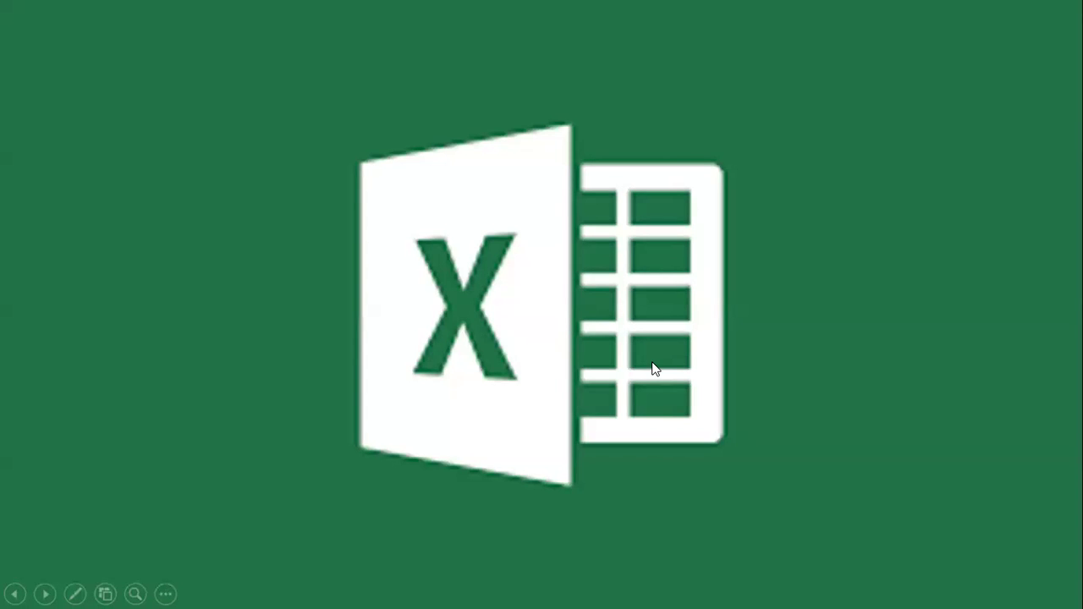
key("Escape")
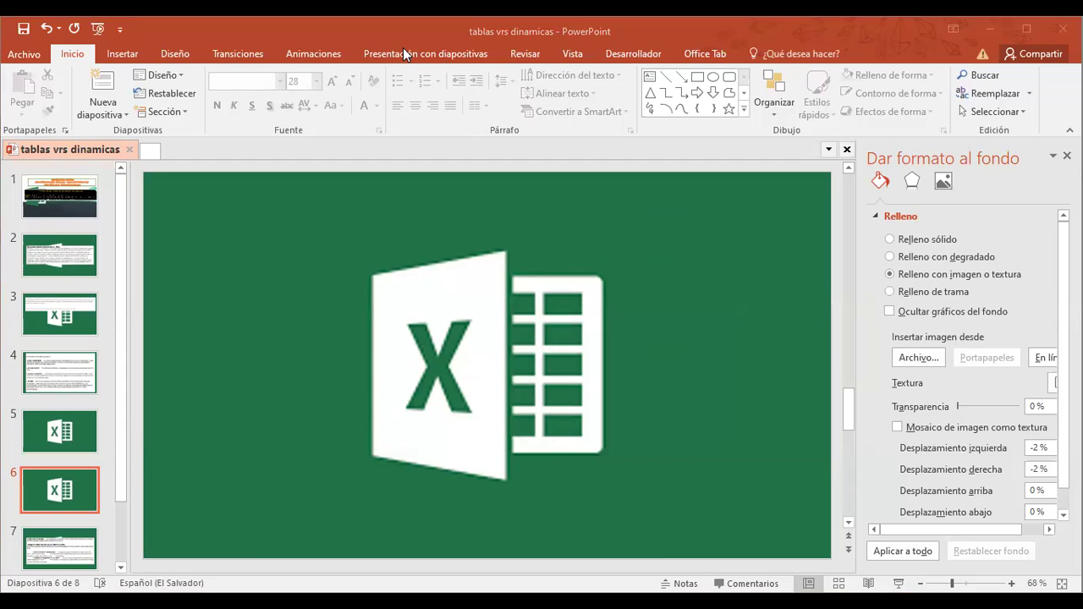
key("alt+Tab")
left_click(114, 563)
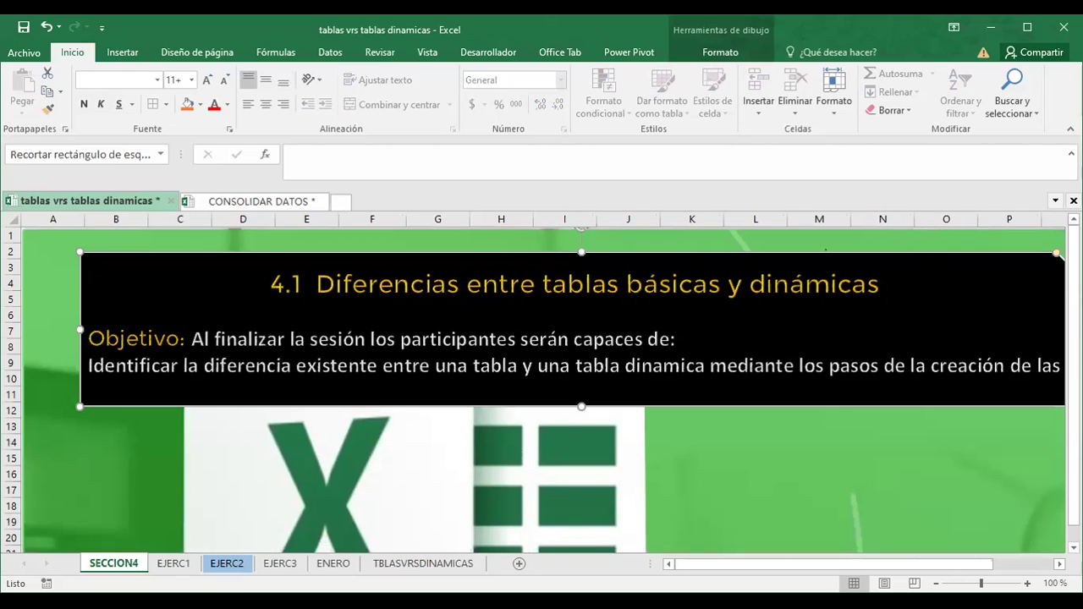
left_click(174, 564)
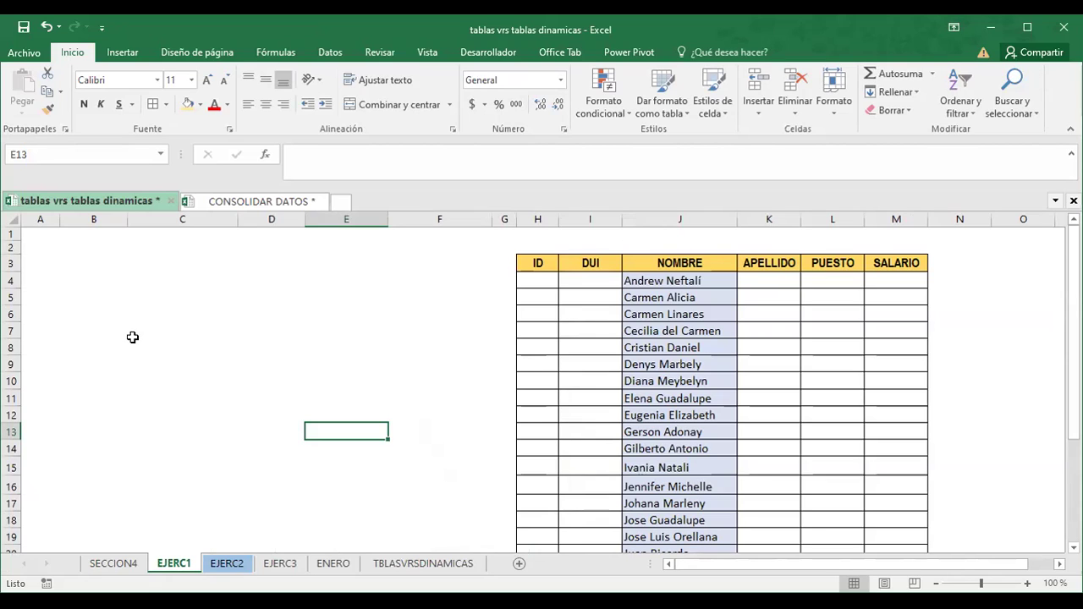
- Apply All Borders to the empty range B3:F13 to create a blank grid
left_click(246, 282)
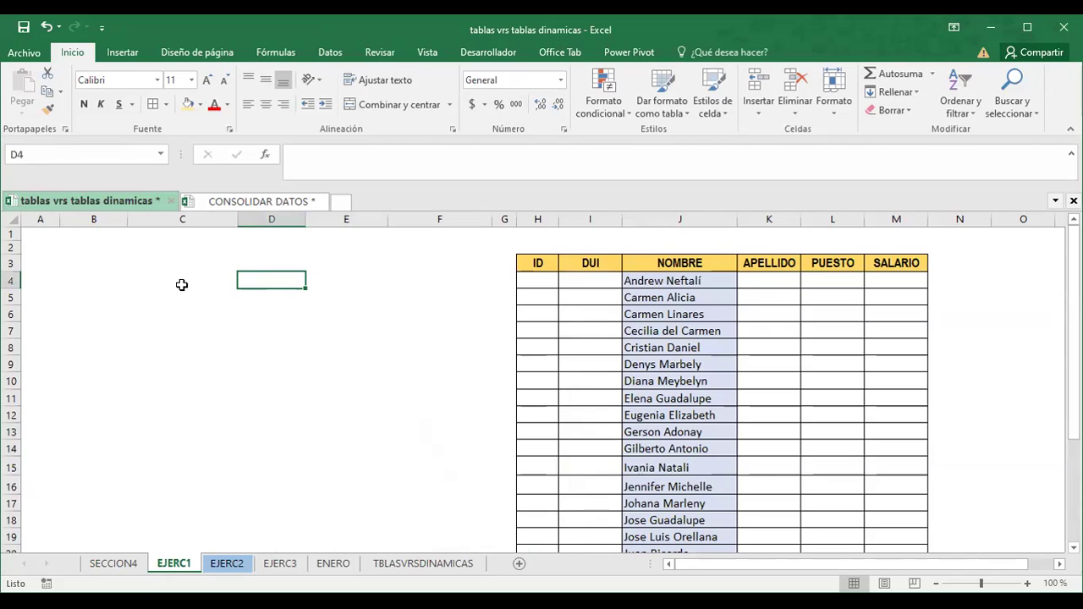
mouse_move(67, 263)
left_mouse_down()
mouse_move(185, 266)
mouse_move(370, 392)
mouse_move(403, 433)
left_mouse_up()
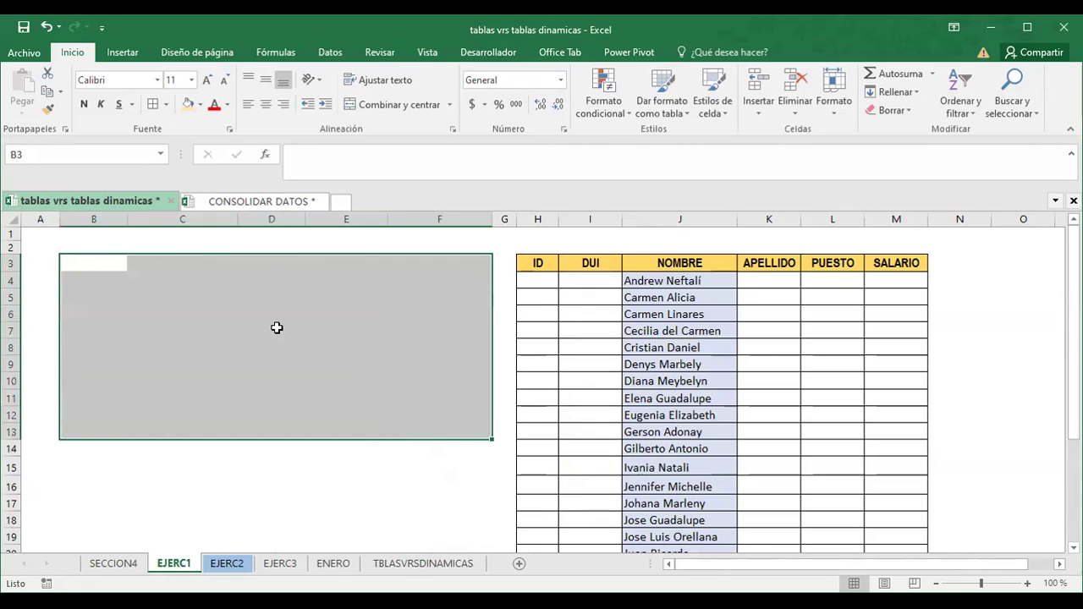
left_click(152, 104)
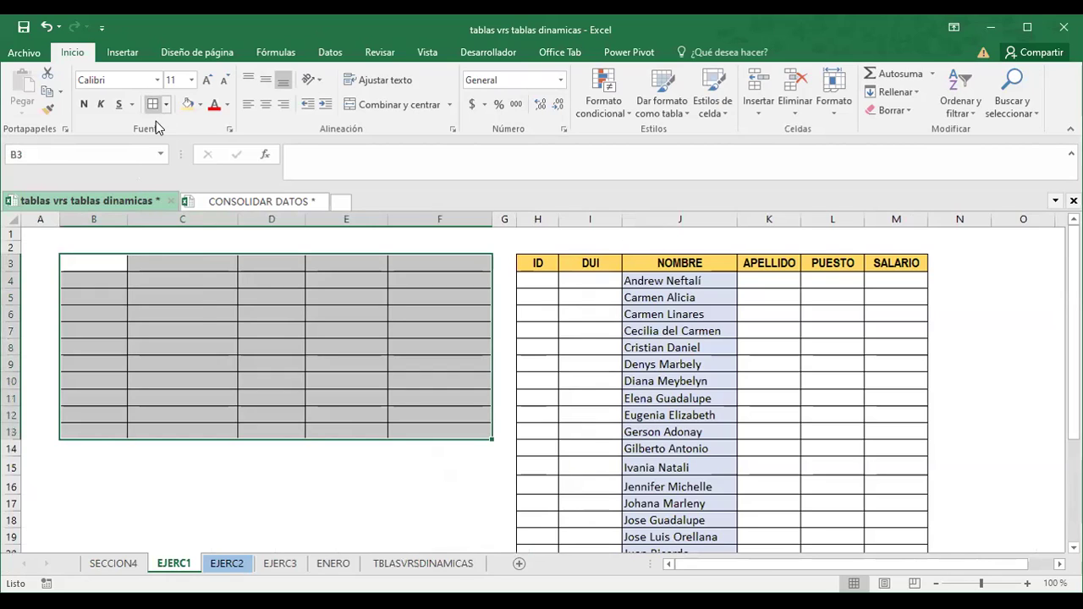
left_click(202, 314)
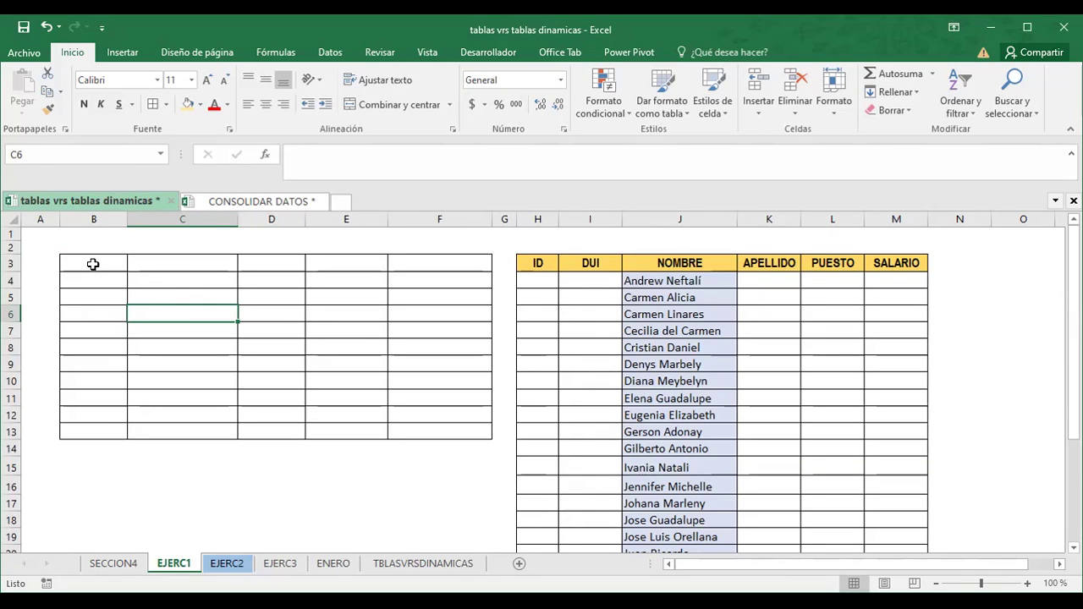
left_click(93, 264)
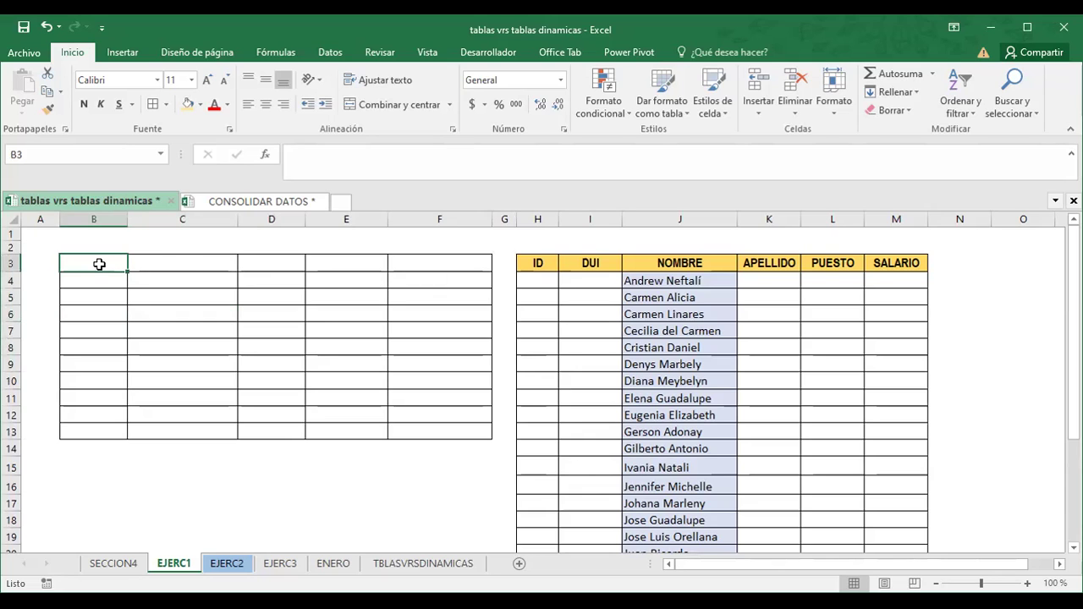
- Enter the headers DUI, NOMBRES, APELLIDOS, CORREOS and SALARIO in cells B3 through F3
type("DUI")
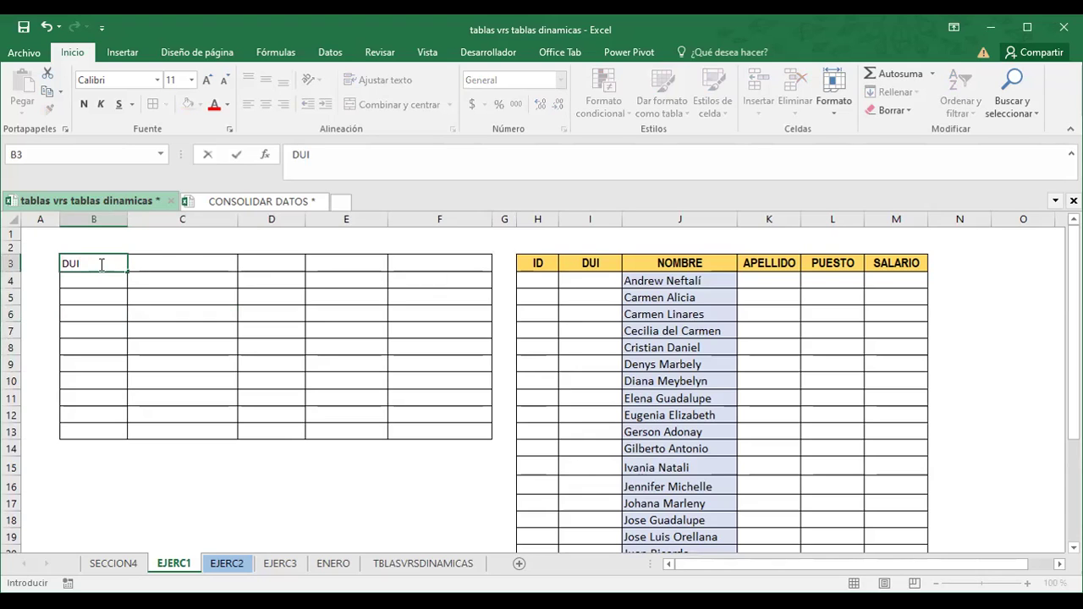
left_click(175, 264)
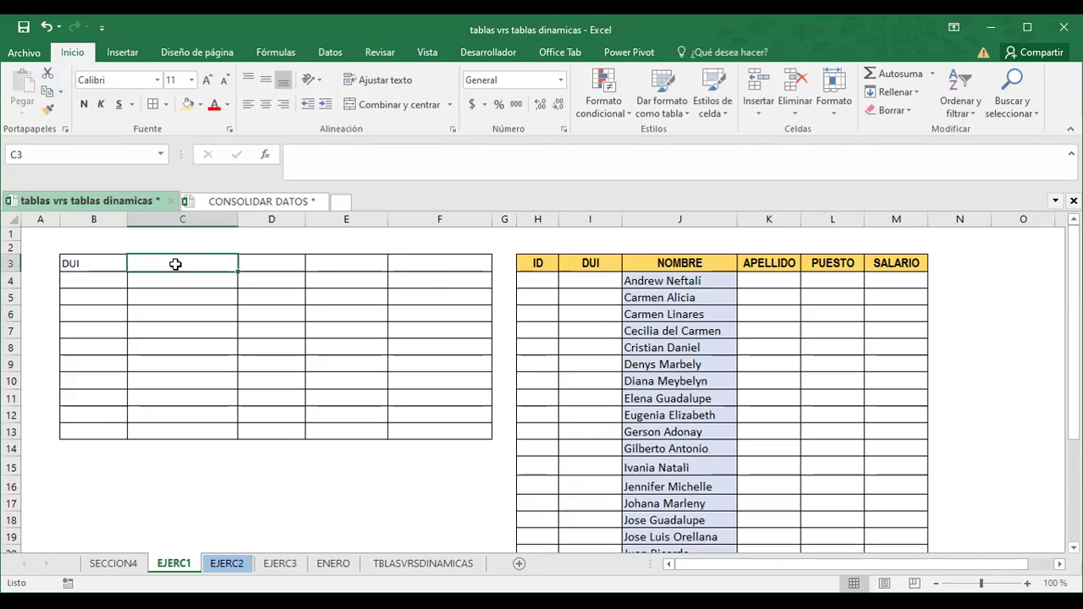
type("NOMBRES")
key("Tab")
type("APELLIDOS")
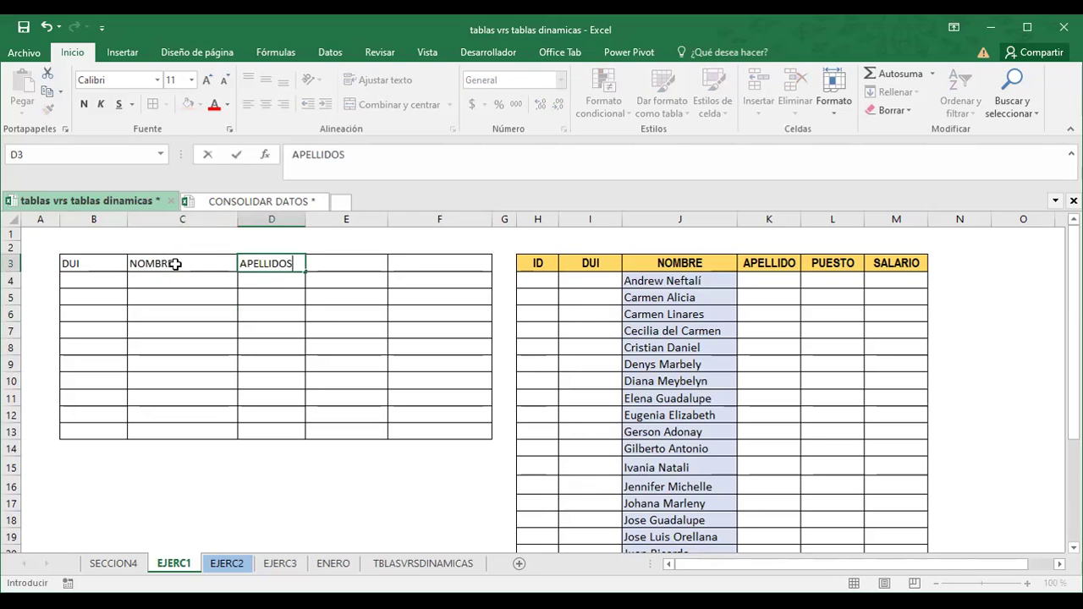
key("Tab")
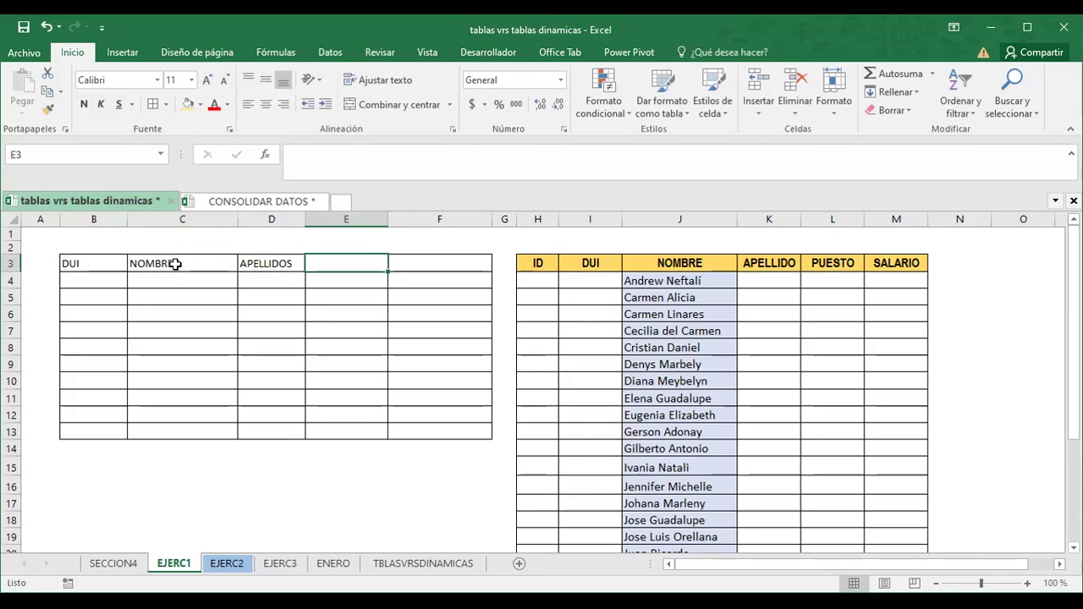
type("CORREOS")
key("Tab")
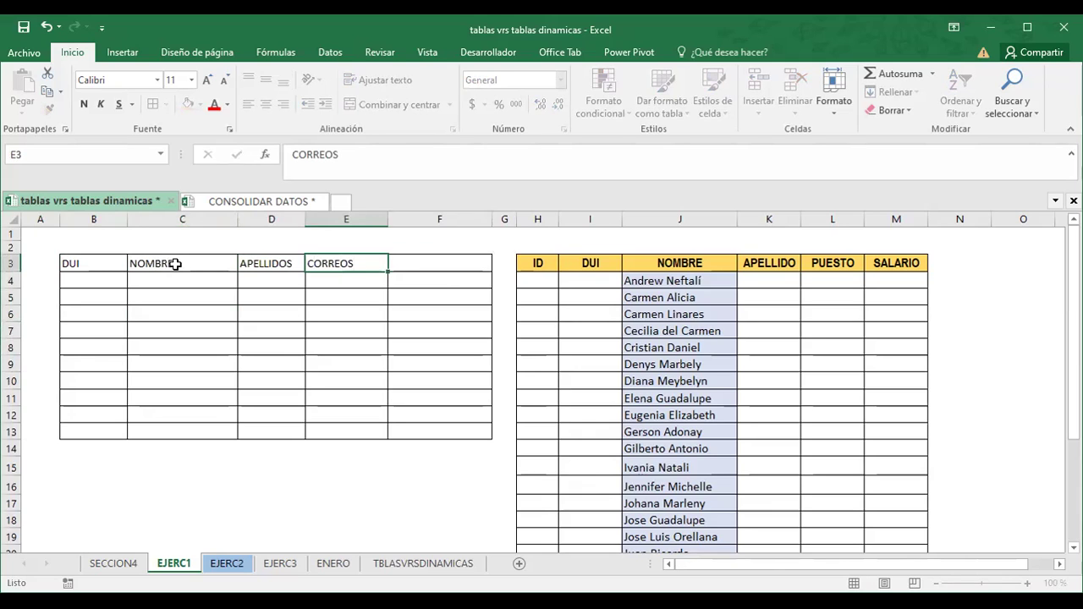
type("SALARO")
key("BackSpace")
type("IO")
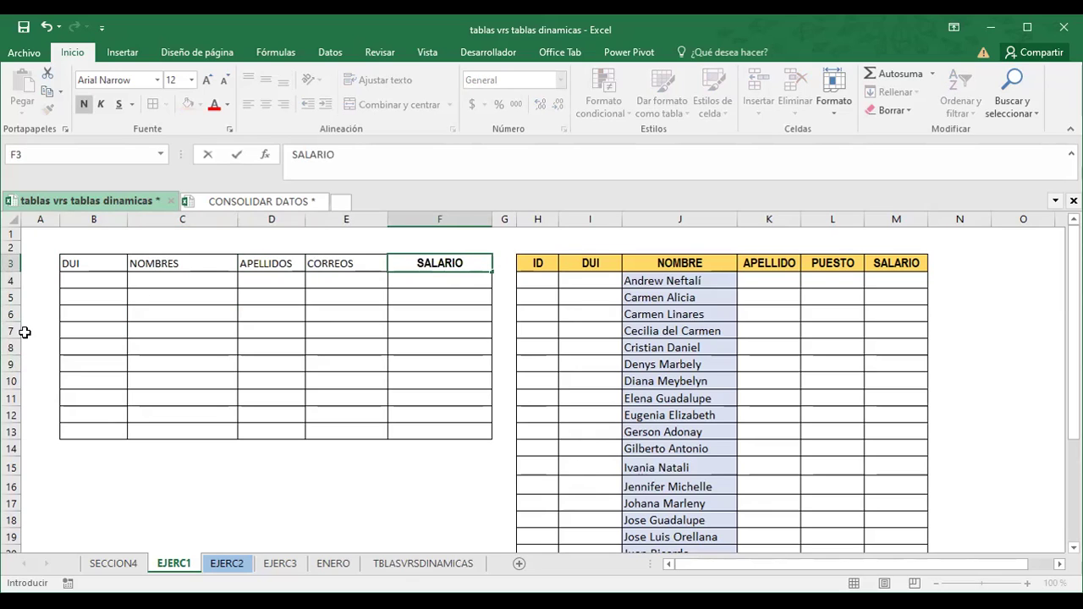
- Set the header row B3:F3 to Arial, size 12
left_click_drag(77, 267, 447, 271)
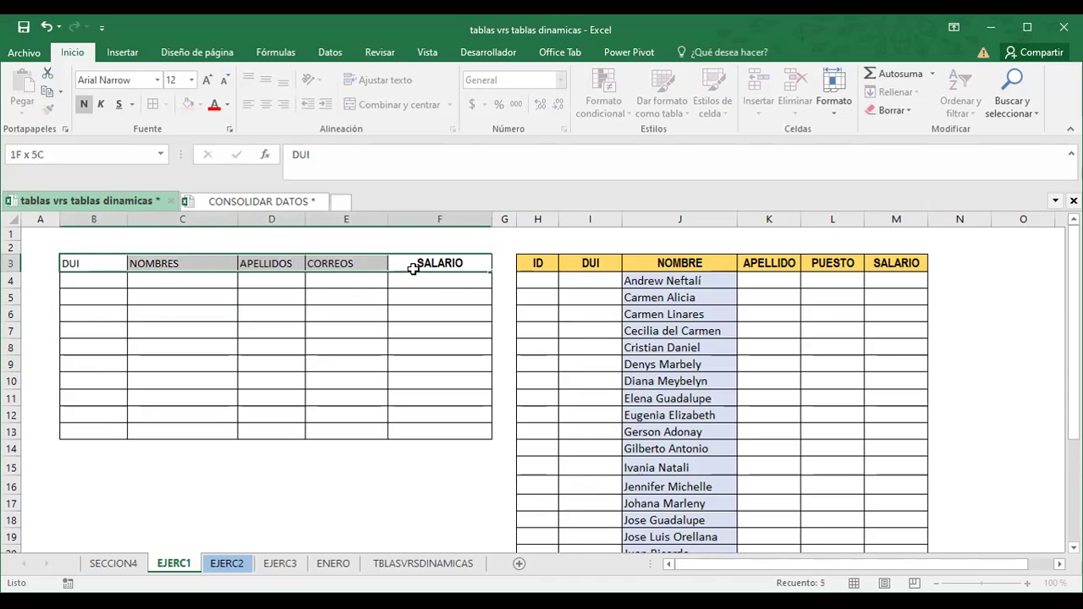
left_click(156, 80)
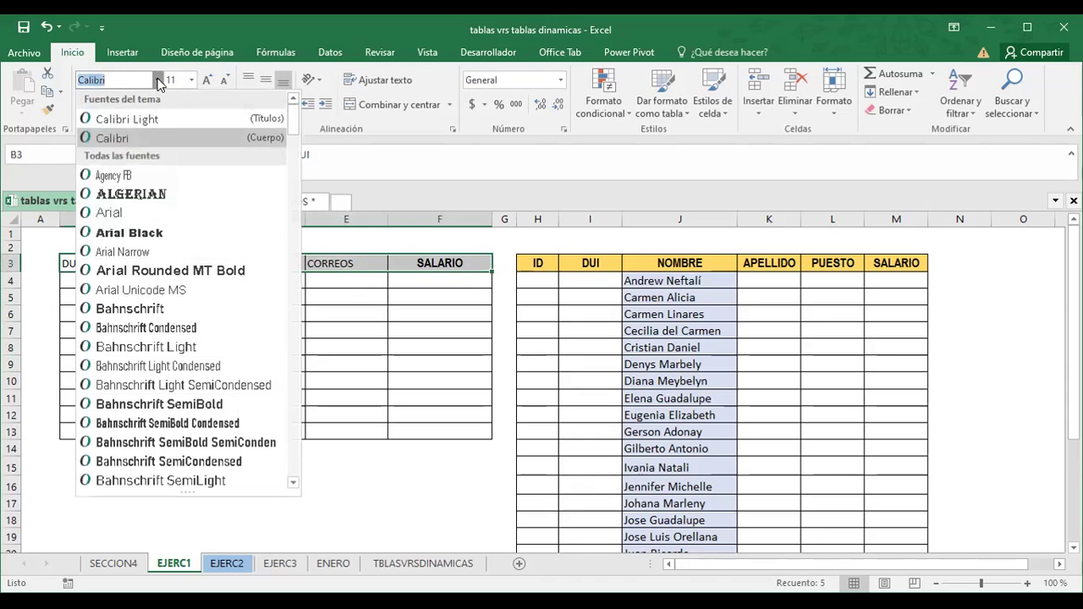
left_click(108, 212)
left_click(207, 80)
left_click(231, 335)
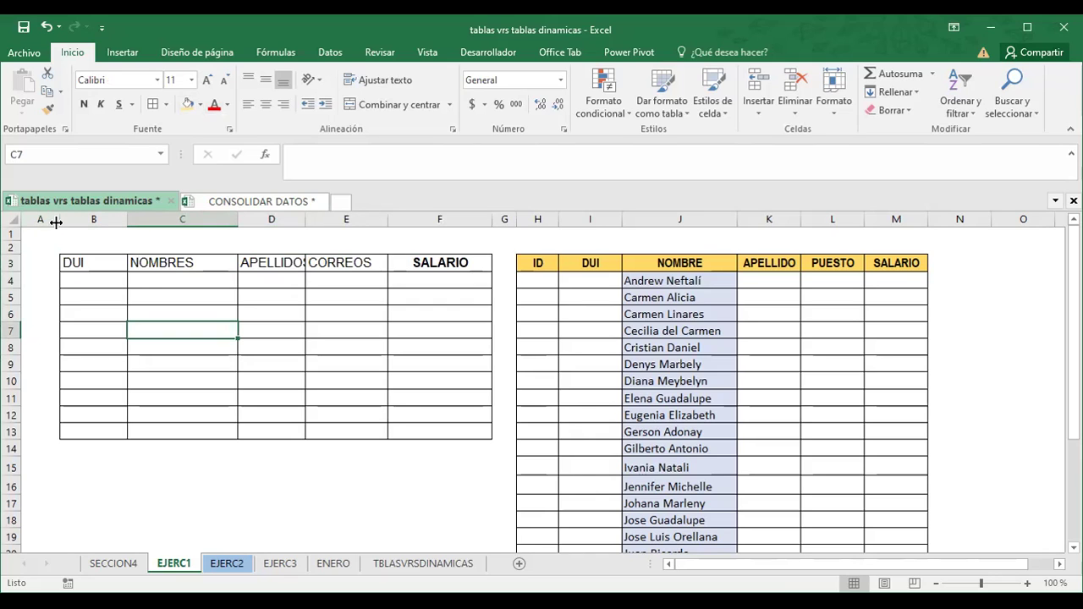
- Narrow column A and widen columns D and E so the headers fit
left_click_drag(56, 223, 42, 223)
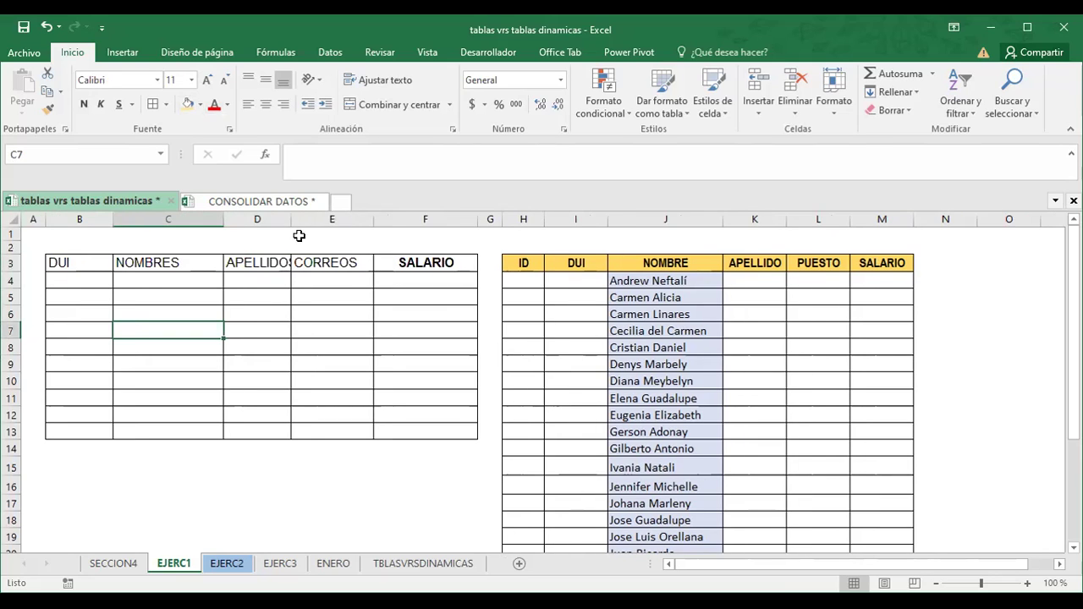
left_click_drag(289, 219, 310, 219)
left_click_drag(389, 221, 402, 221)
left_click_drag(309, 221, 329, 223)
left_click_drag(80, 264, 476, 265)
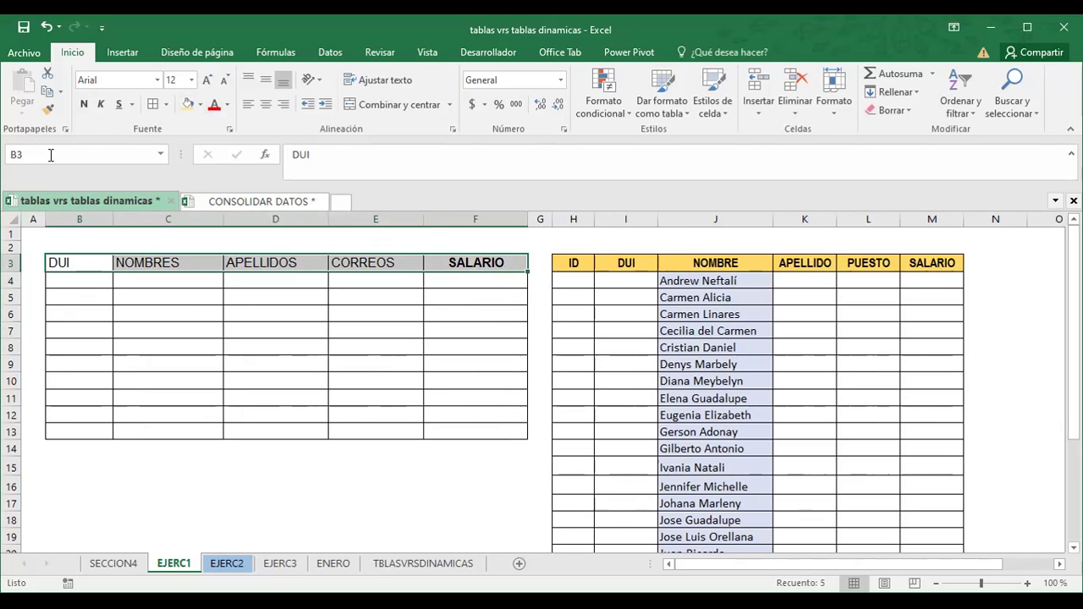
- Enlarge the header text further and shade the data cells B4:F13 light grey
left_click(201, 105)
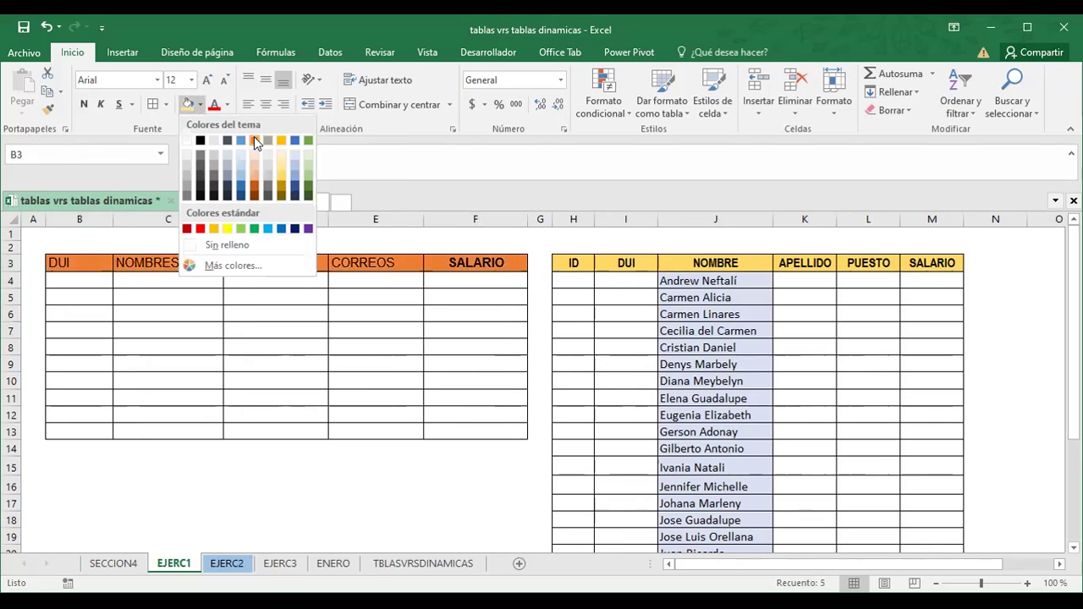
left_click(207, 79)
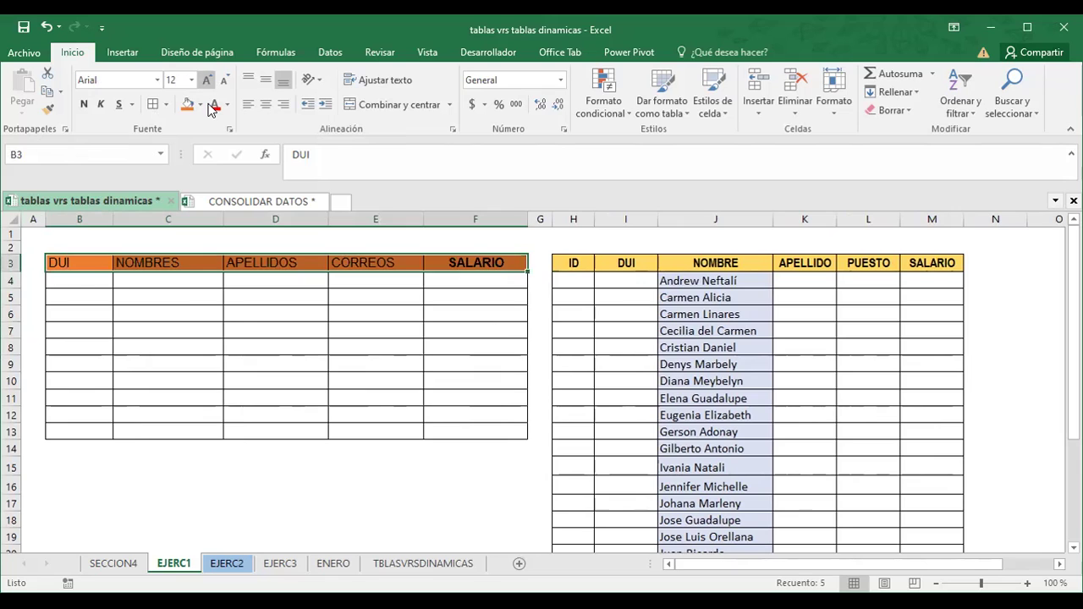
left_click_drag(82, 282, 307, 307)
mouse_move(93, 287)
left_mouse_down()
mouse_move(480, 340)
mouse_move(483, 428)
left_mouse_up()
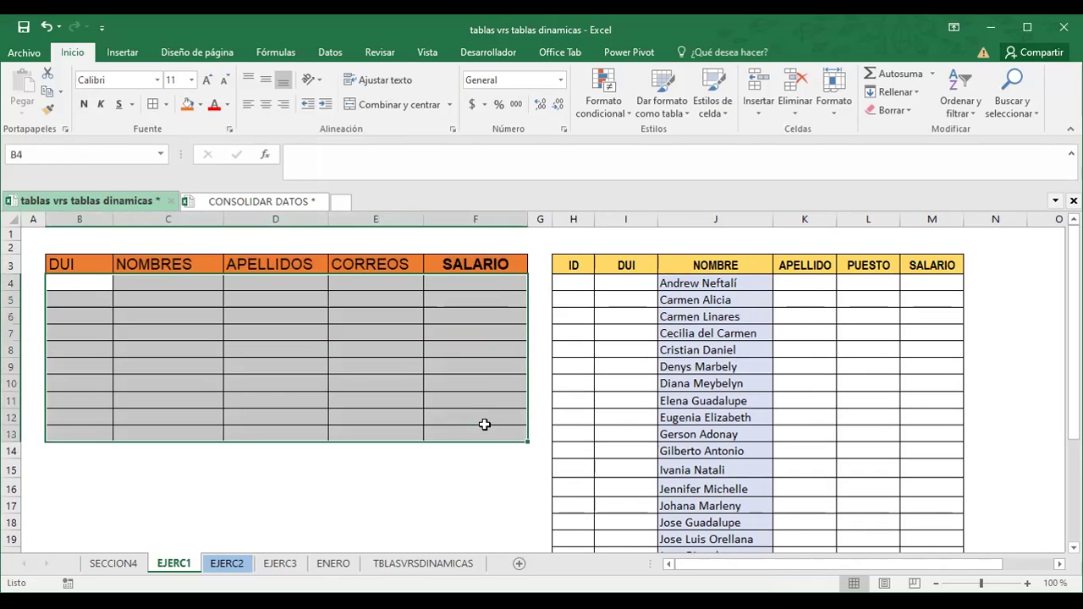
left_click(200, 104)
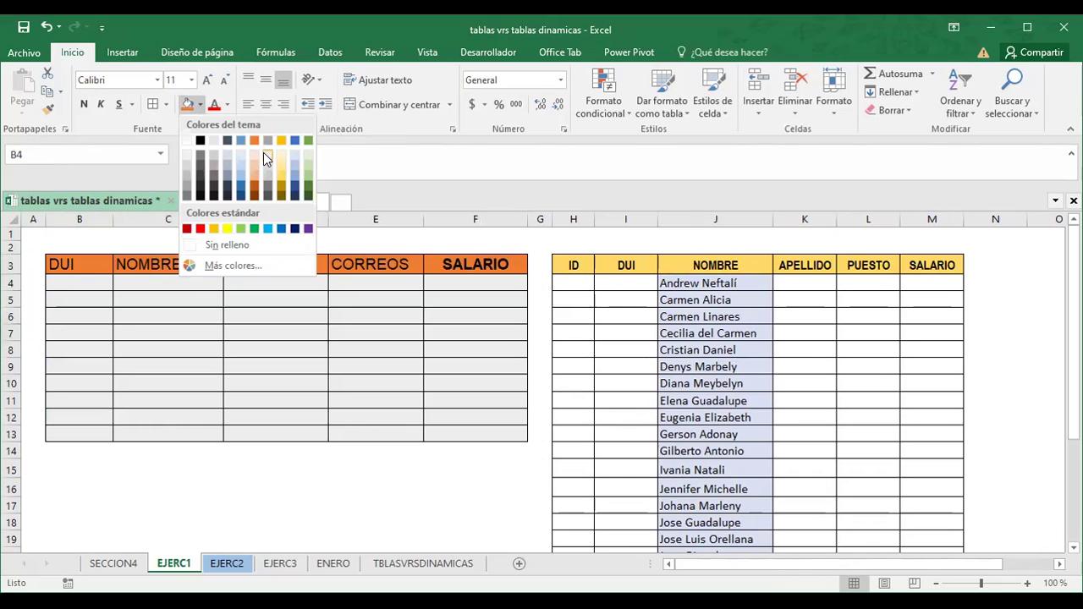
left_click(263, 154)
left_click(169, 309)
left_click(81, 288)
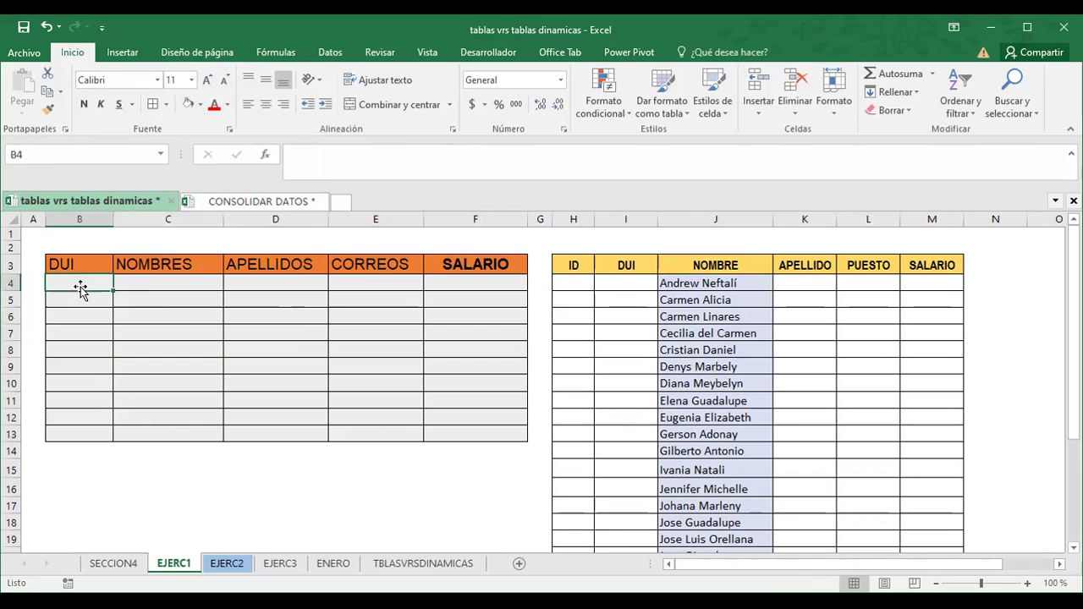
- Enter the first employee record in row 4: a DUI number, first name, surname and e-mail address
type("534535")
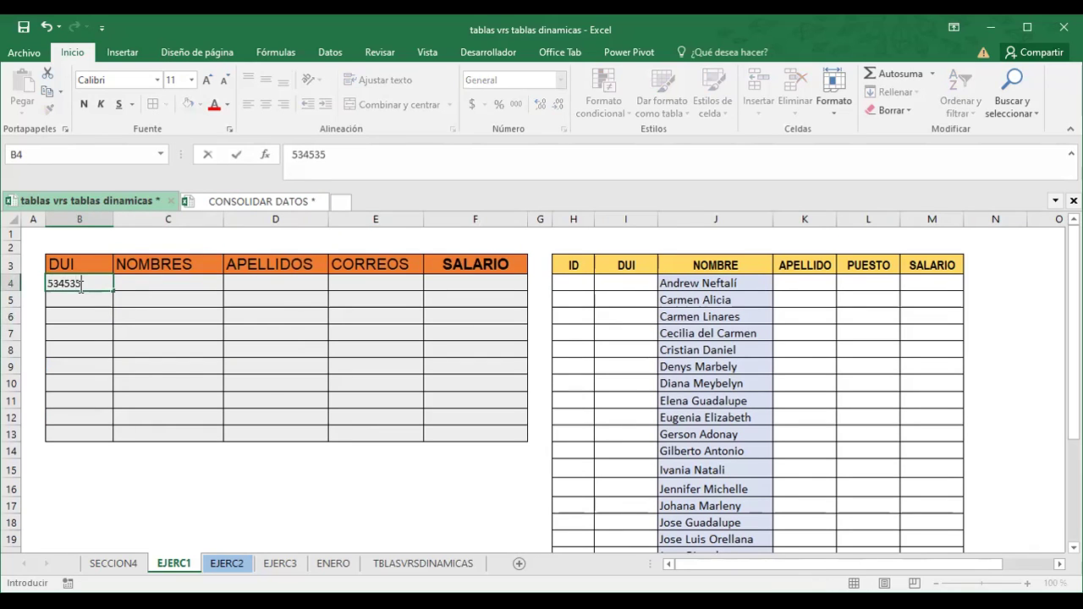
key("Tab")
key("Tab")
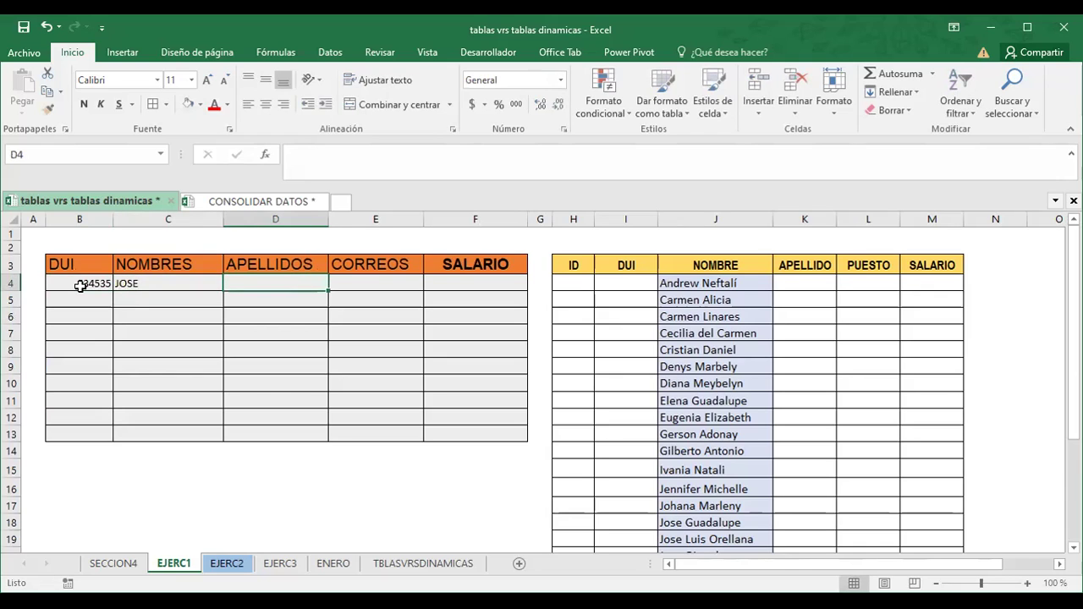
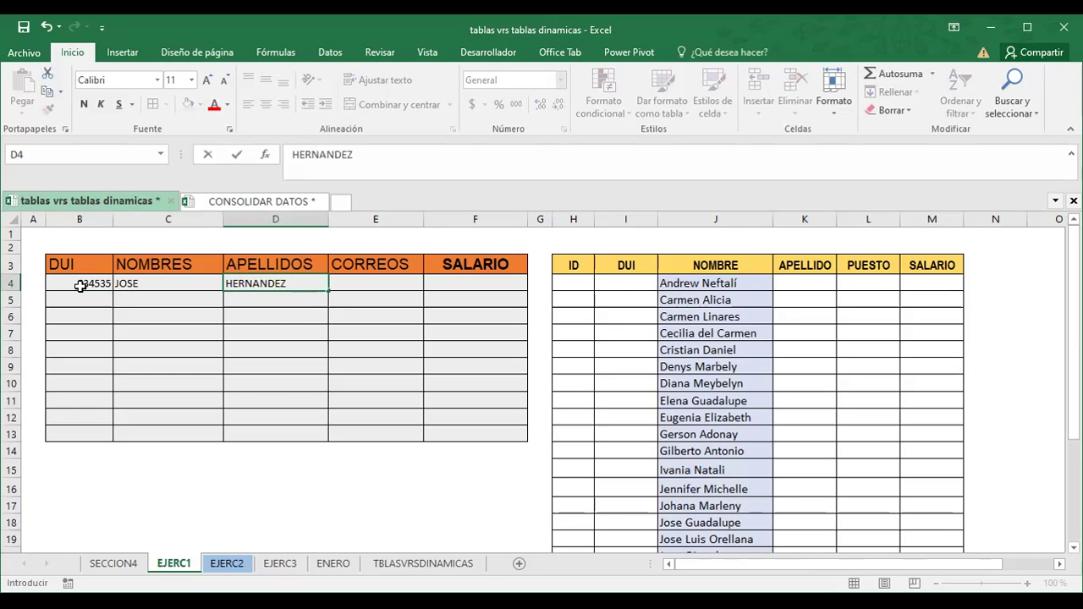
left_click(355, 283)
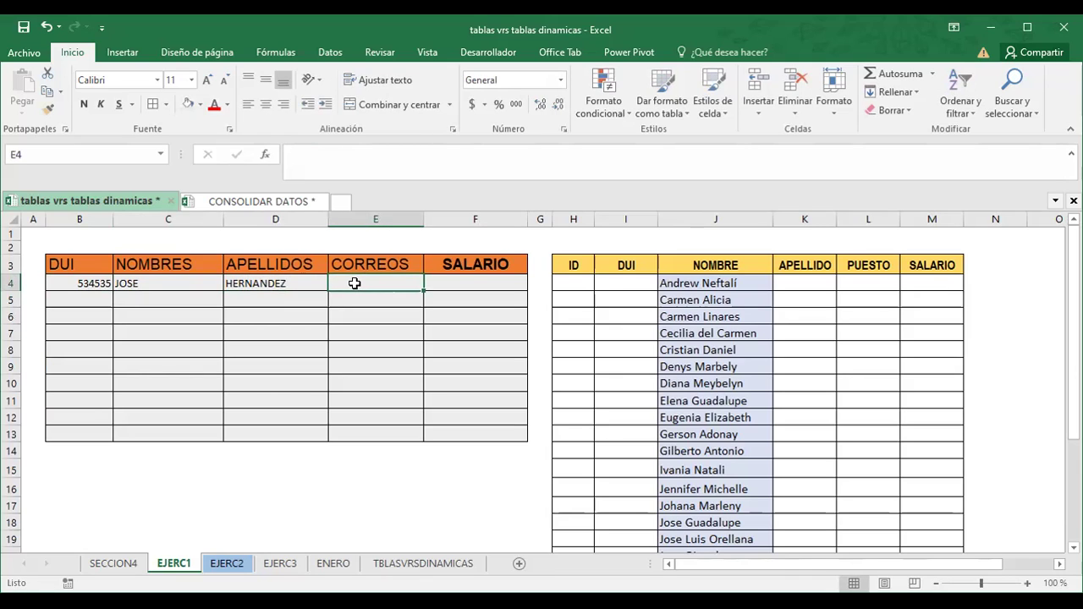
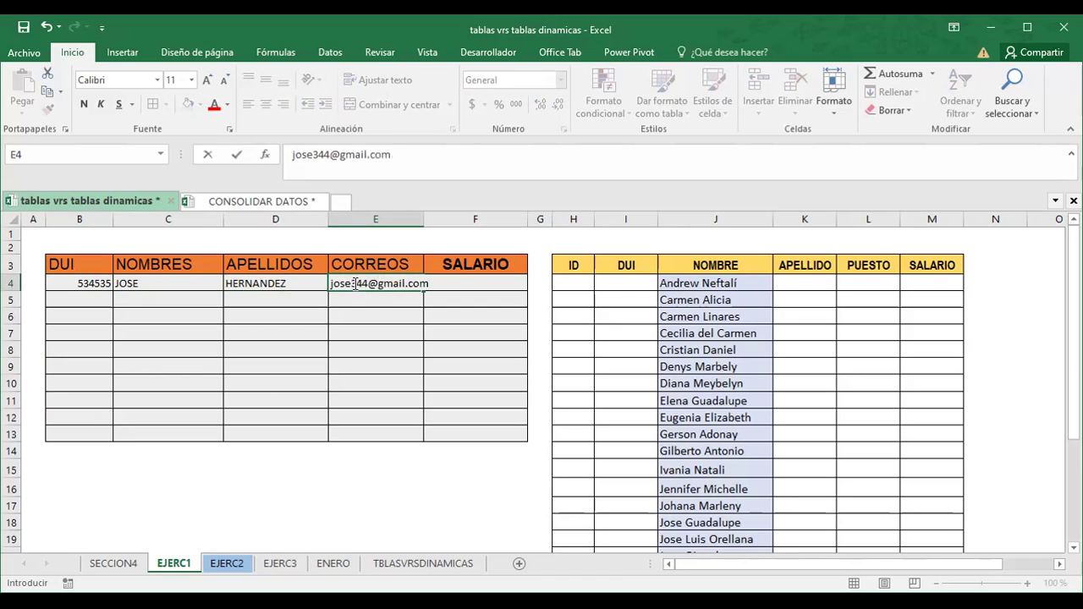
key("Return")
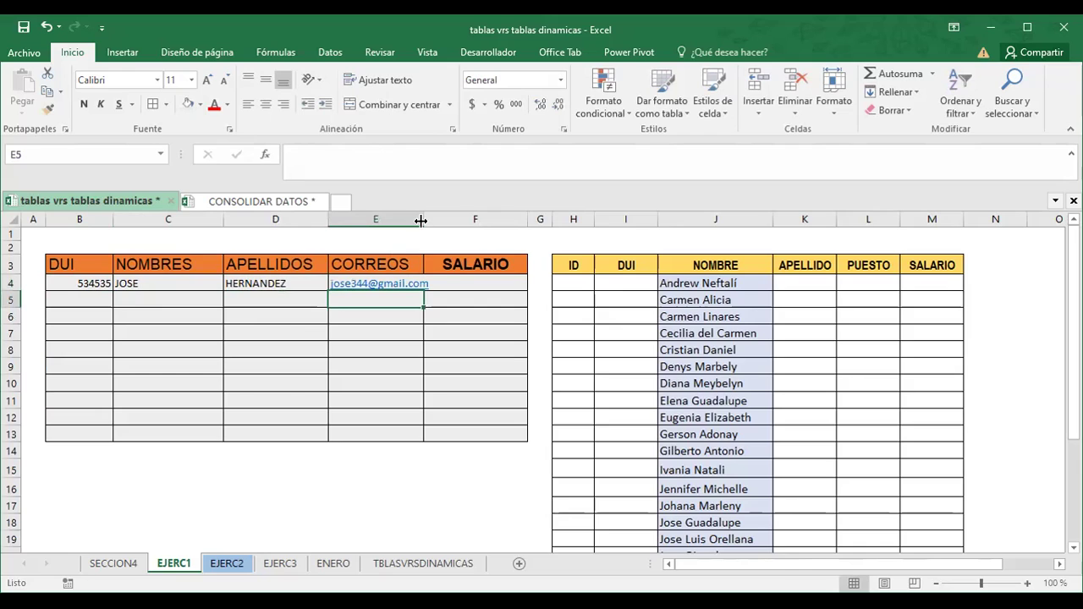
- Widen the CORREOS column and format salary cells F4:F13 as numbers with 2 decimals
left_click_drag(420, 221, 443, 220)
left_click(471, 282)
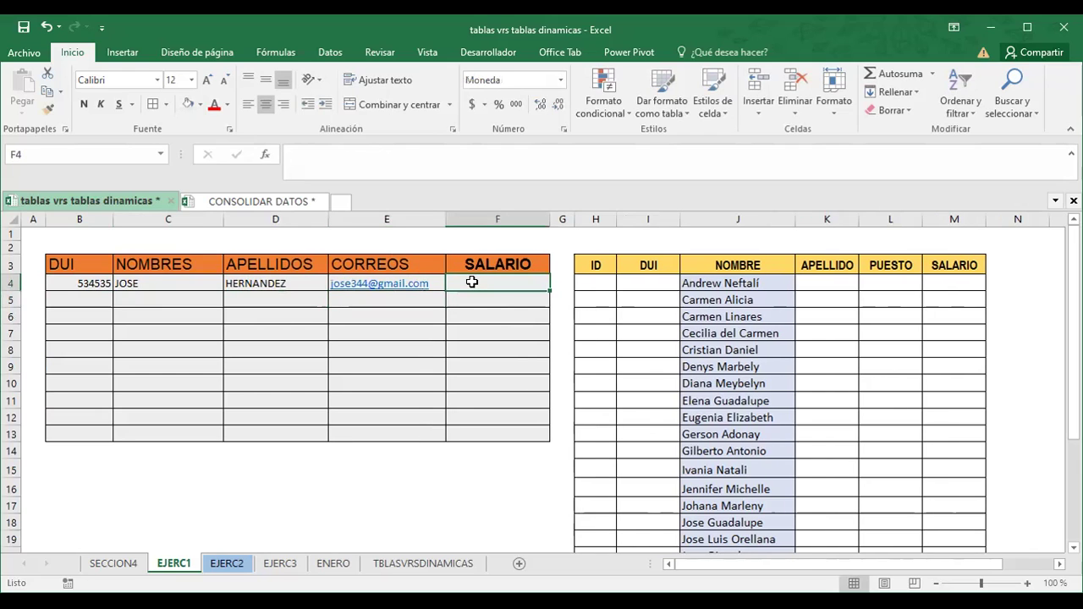
left_click_drag(498, 282, 506, 427)
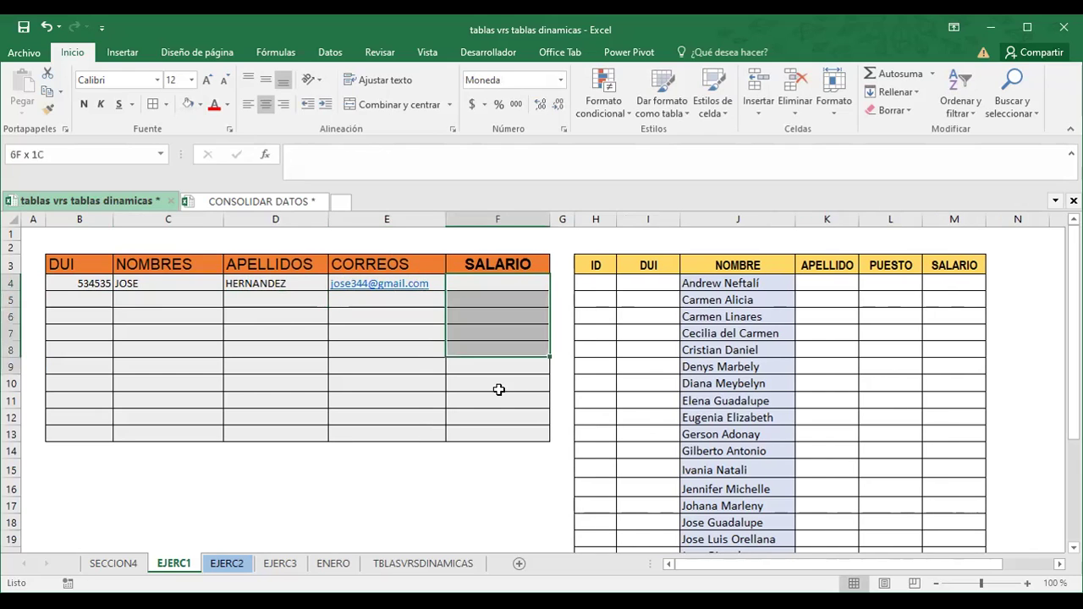
right_click(518, 291)
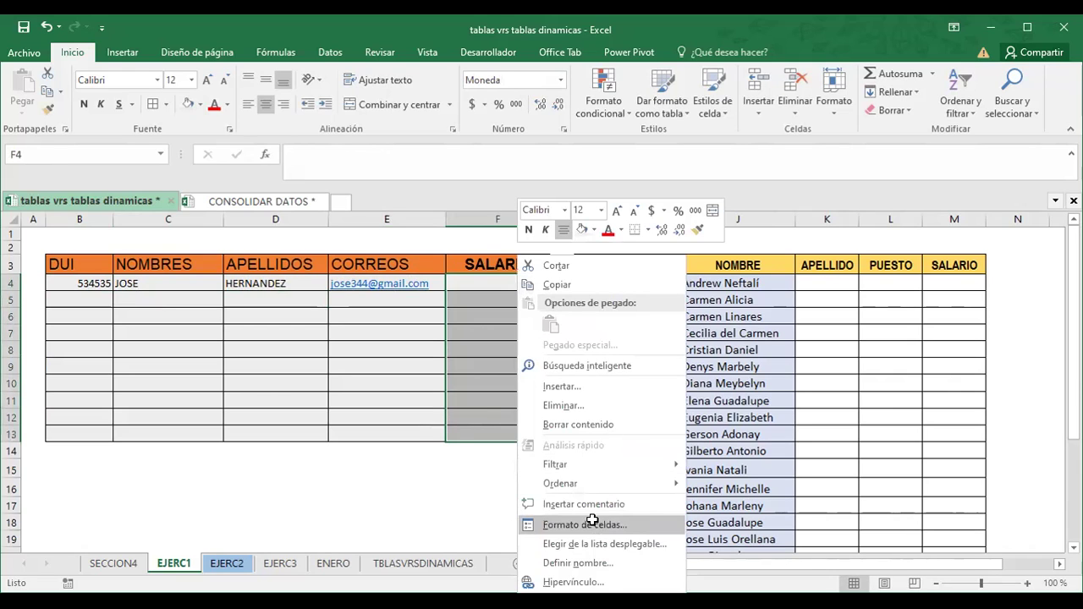
left_click(593, 520)
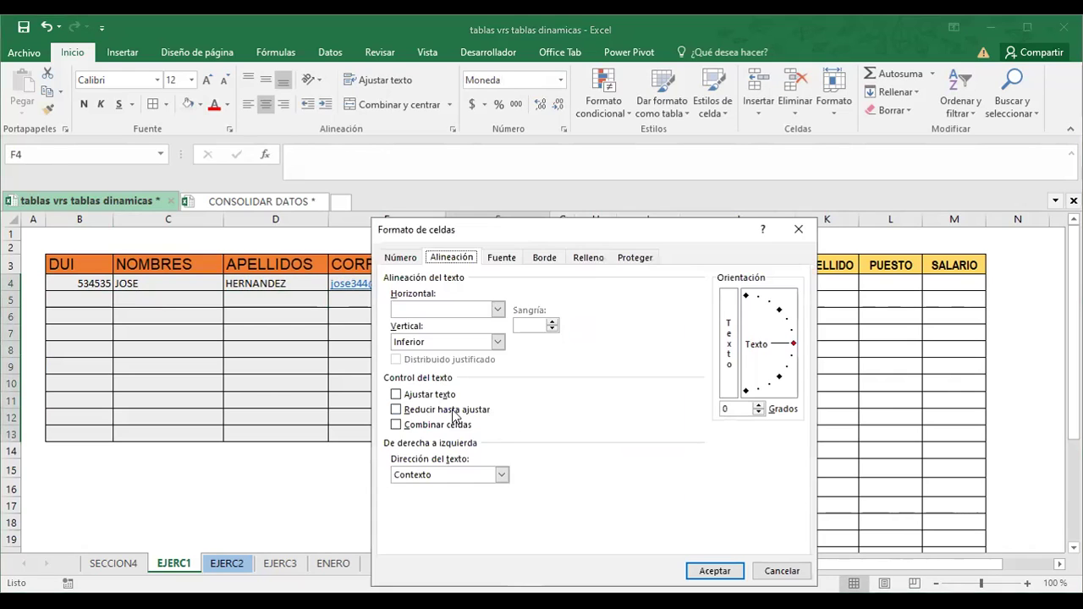
left_click(410, 257)
left_click(413, 303)
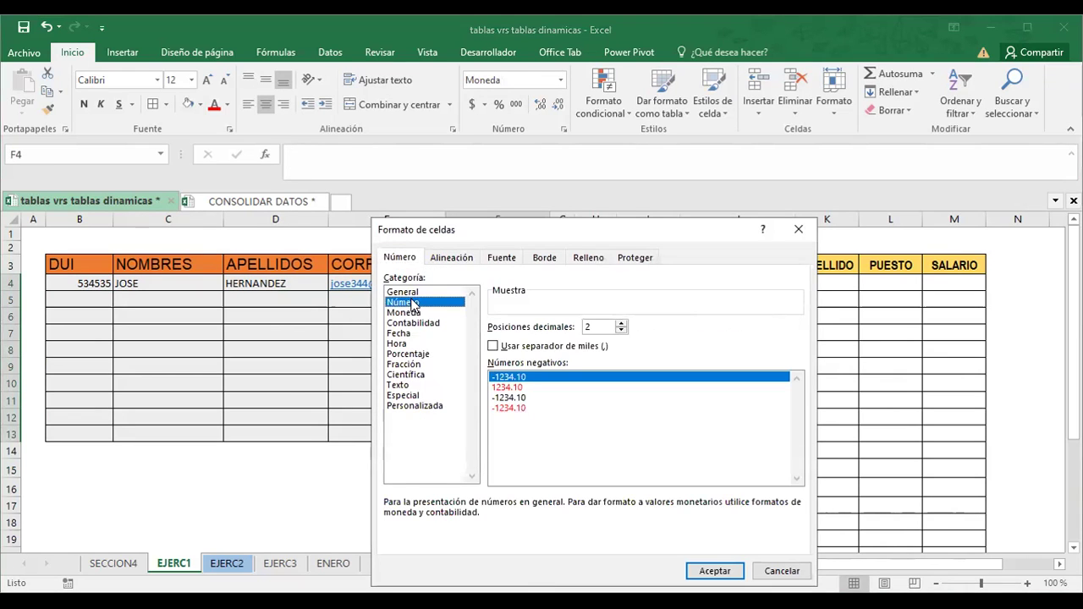
left_click(404, 312)
left_click(716, 572)
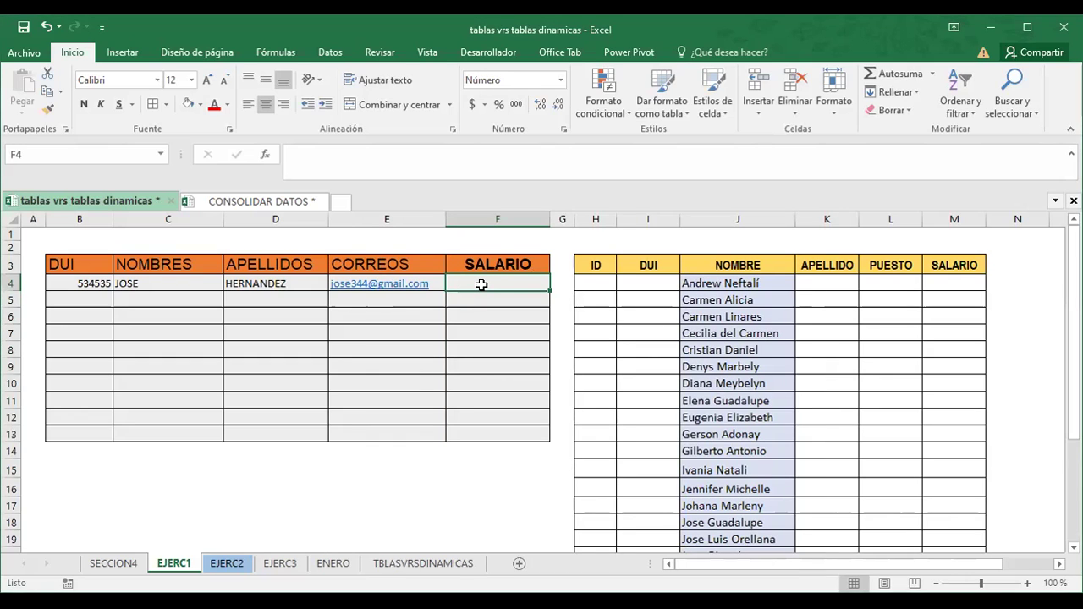
- Enter 361 as the salary in F4 and fill it down through F13
type("361")
key("Return")
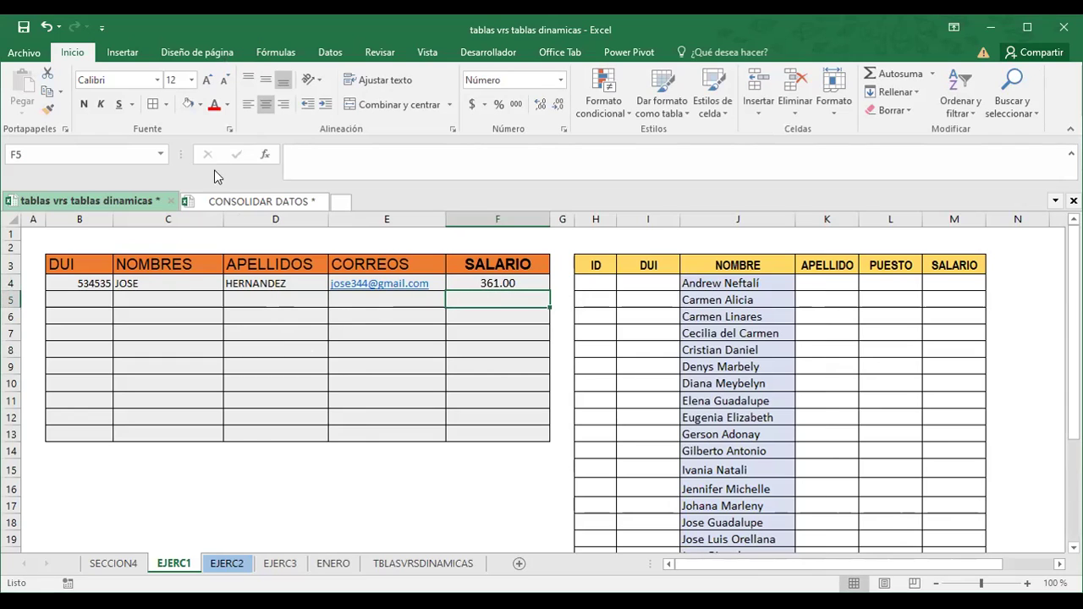
left_click(78, 288)
left_click(188, 285)
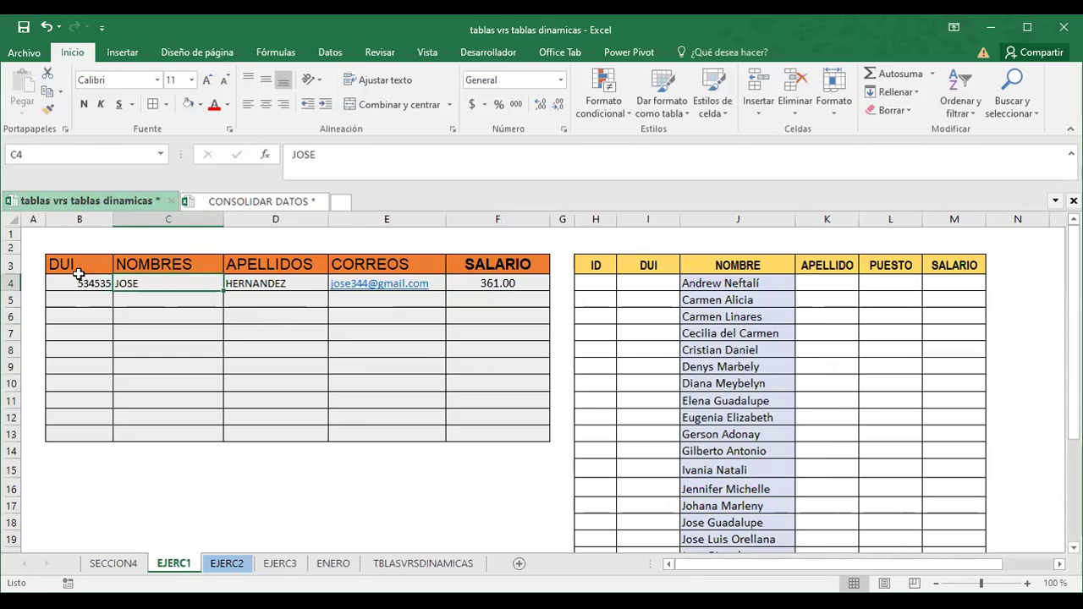
left_click(490, 283)
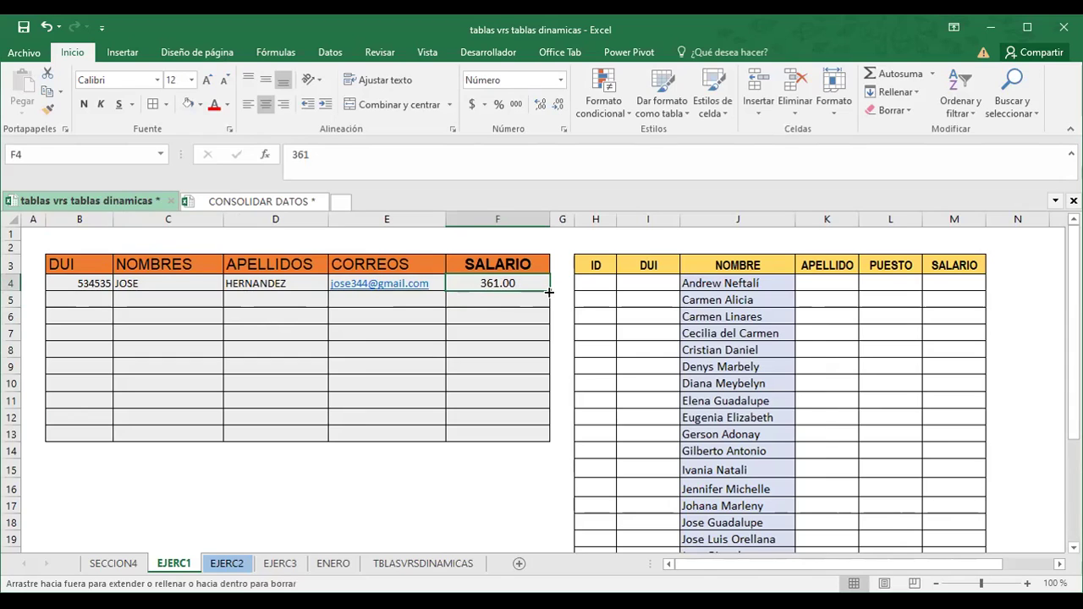
left_click_drag(522, 441, 522, 441)
left_click(385, 328)
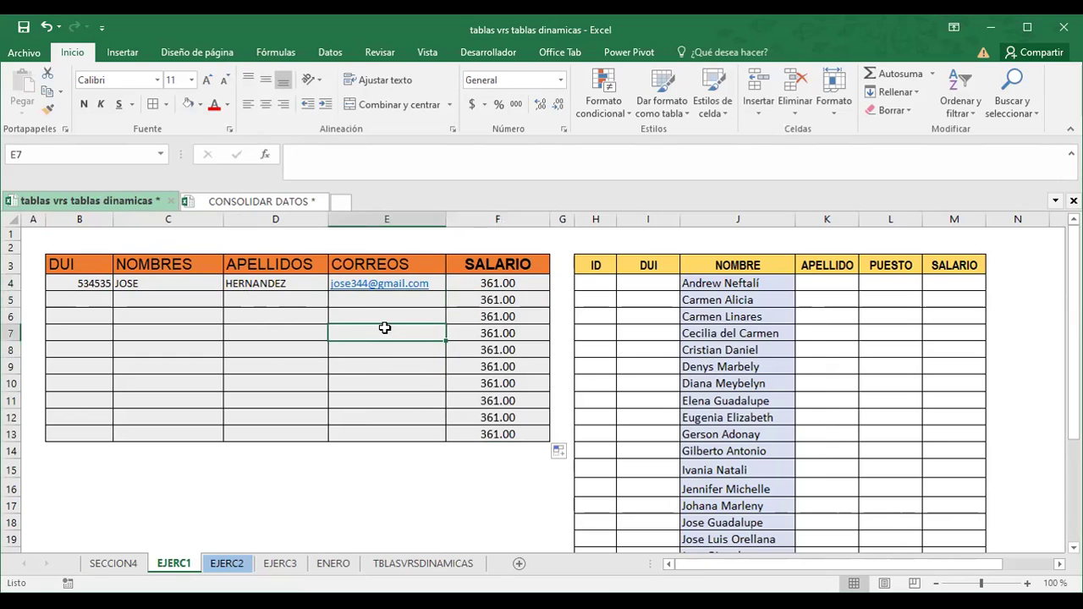
left_click(76, 286)
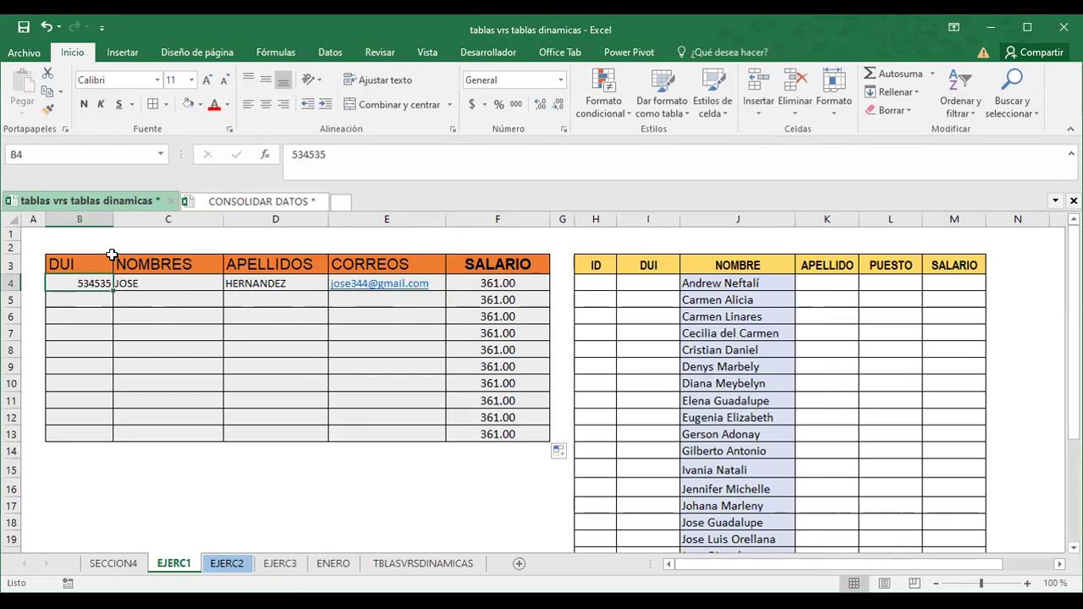
- Replace the orange fill on headers B3:F3 with a light blue theme colour
left_click_drag(72, 262, 491, 264)
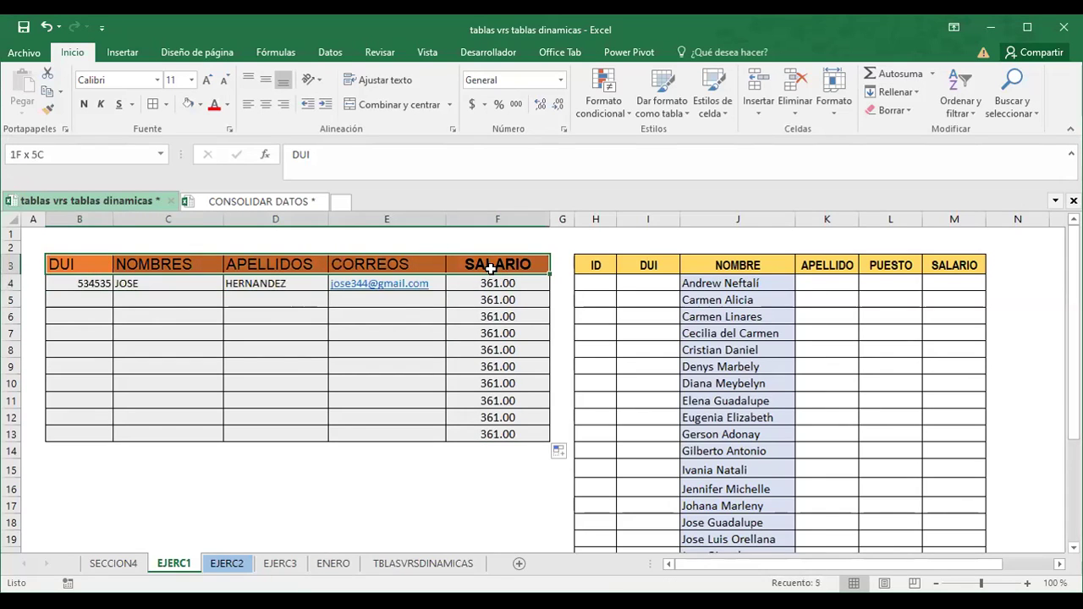
left_click(199, 104)
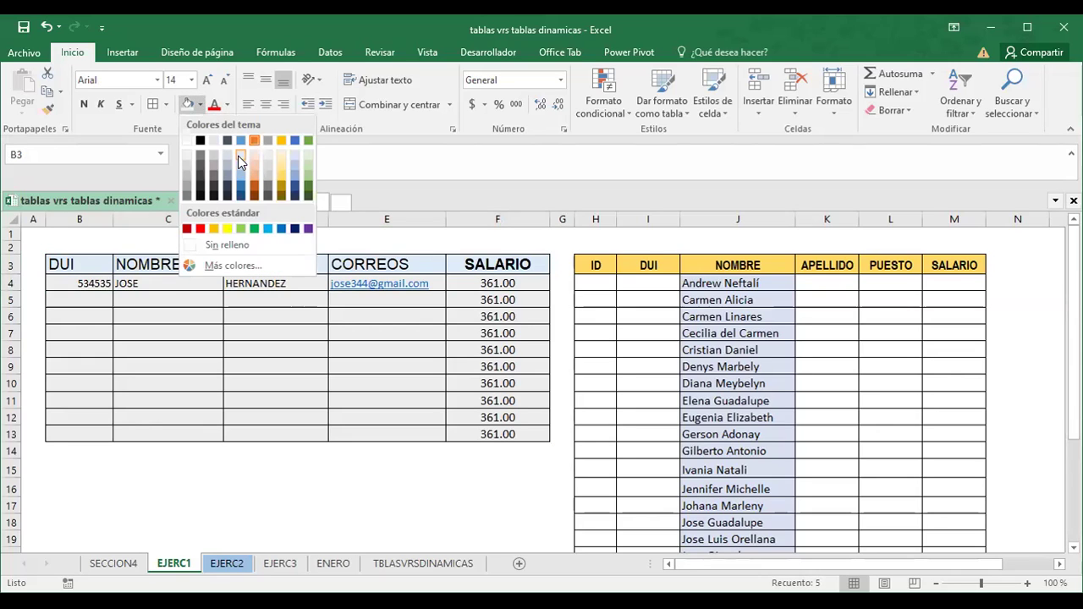
left_click(238, 156)
left_click(258, 359)
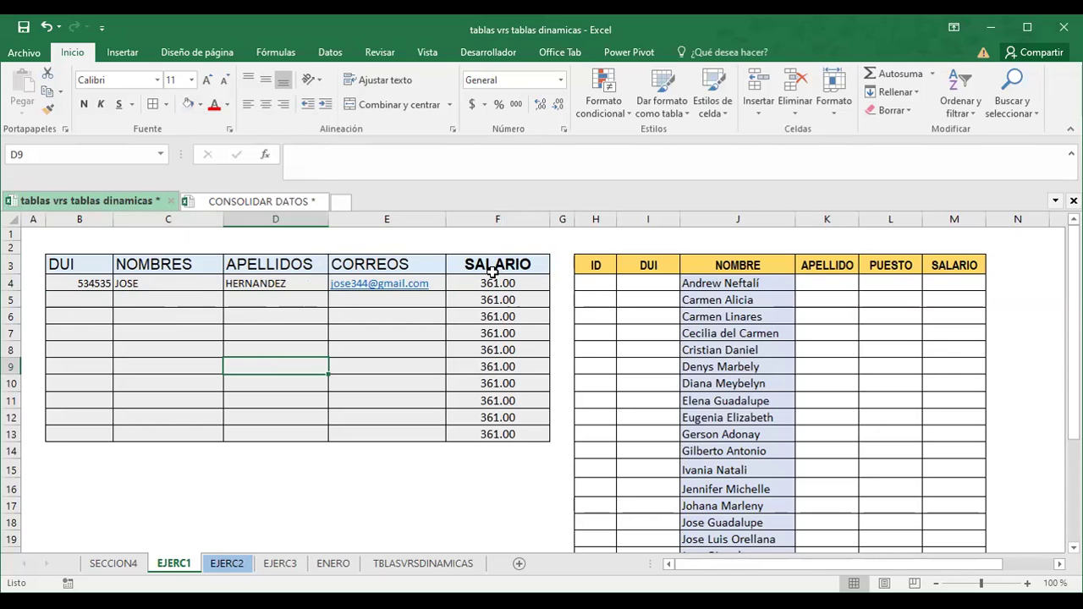
left_click(717, 284)
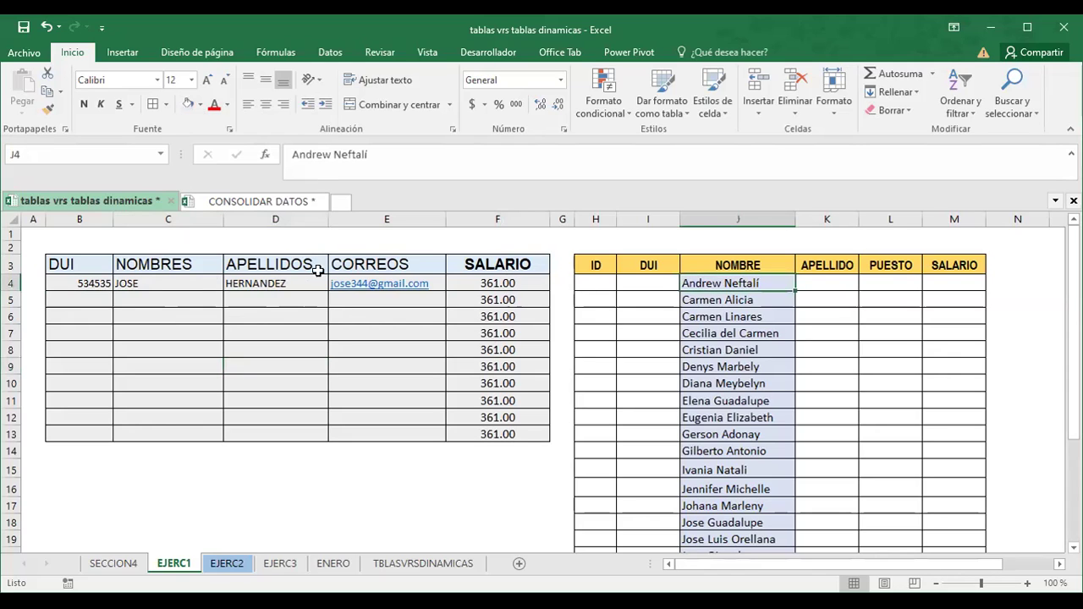
mouse_move(66, 264)
left_mouse_down()
mouse_move(488, 442)
mouse_move(483, 431)
left_mouse_up()
key("Delete")
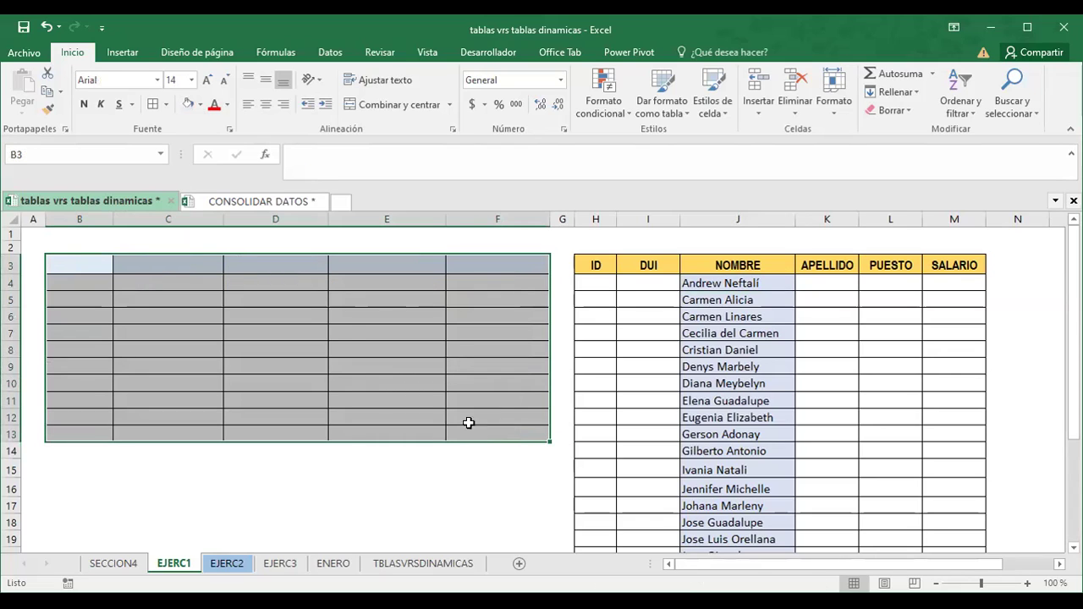
left_click(166, 104)
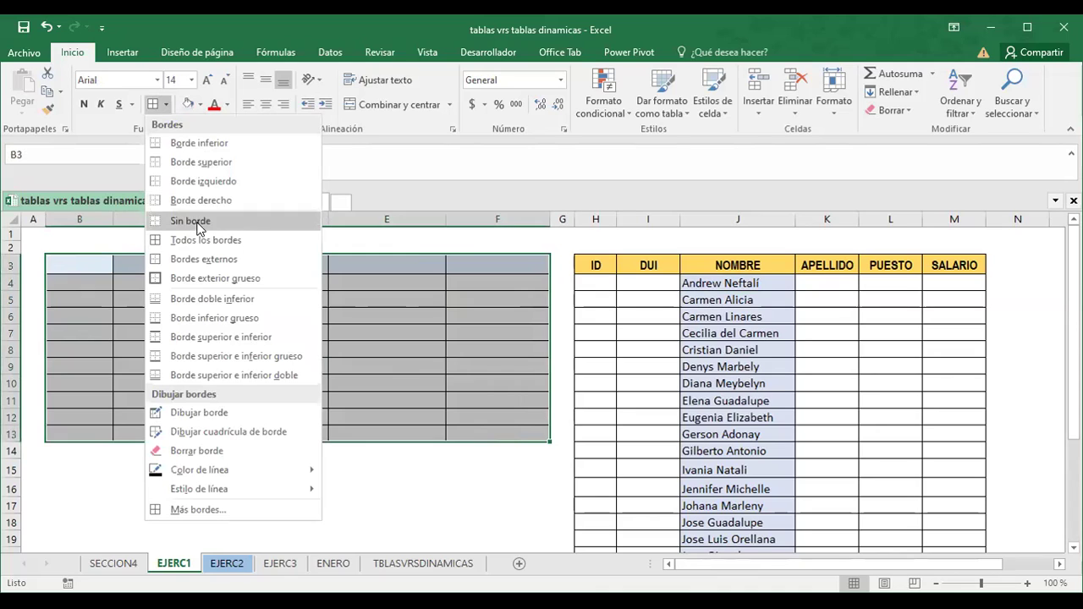
left_click(198, 222)
left_click(262, 300)
left_click(277, 362)
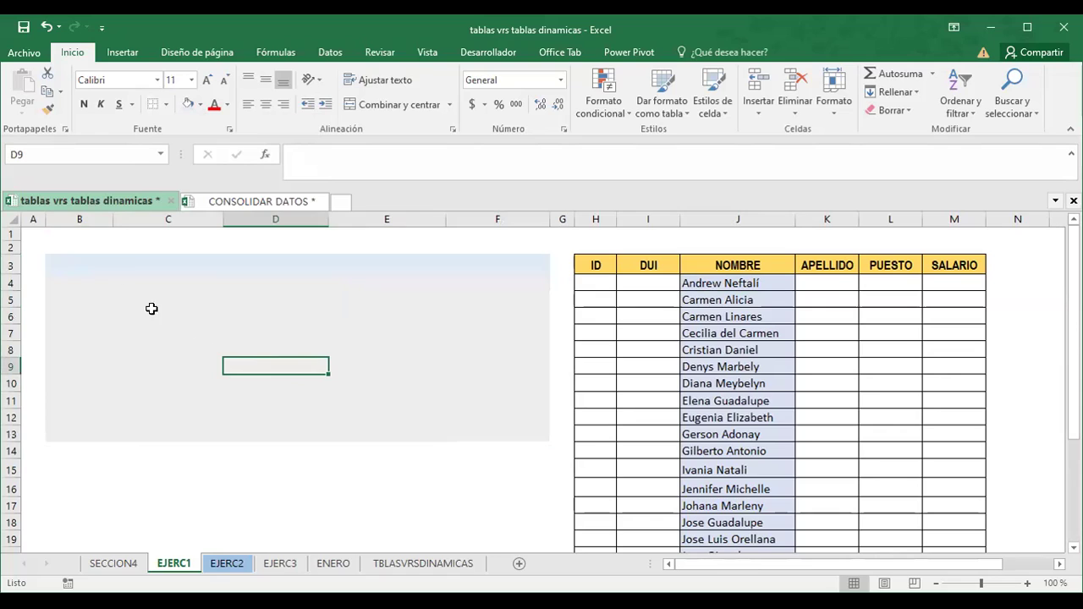
mouse_move(56, 264)
left_mouse_down()
mouse_move(399, 346)
mouse_move(469, 433)
left_mouse_up()
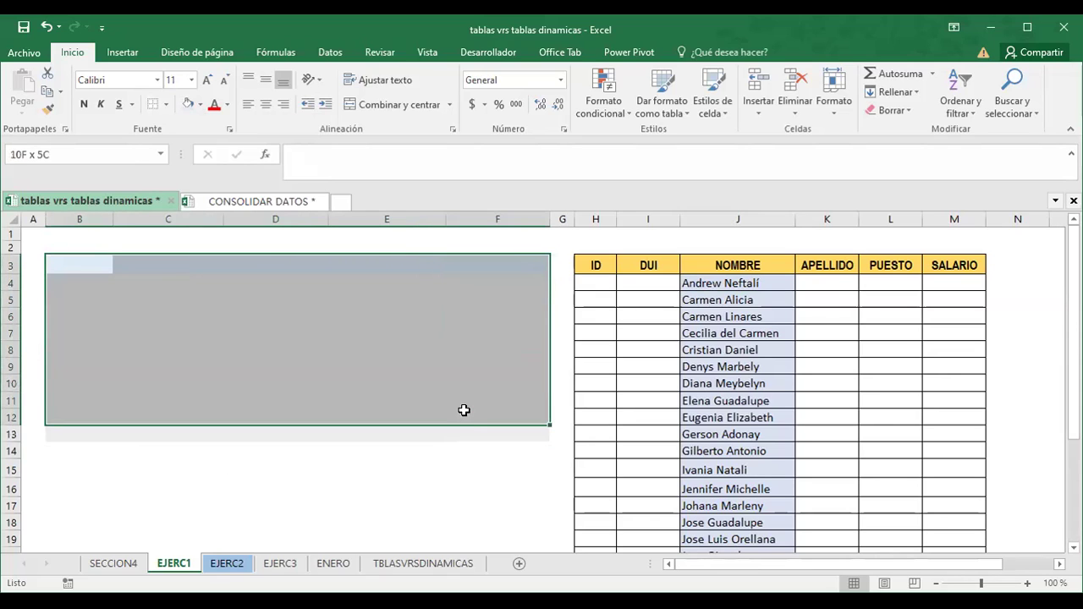
left_click(200, 105)
left_click(187, 142)
left_click(169, 465)
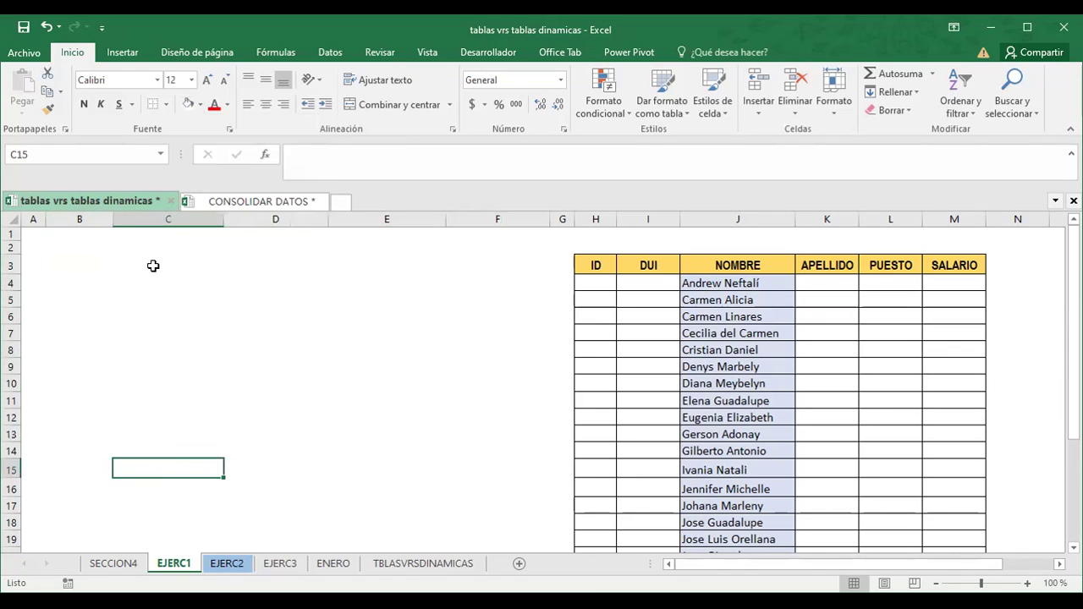
- Enter the headings Códigos, Nombres, Salarios and Bonos across B3:E3
left_click(103, 281)
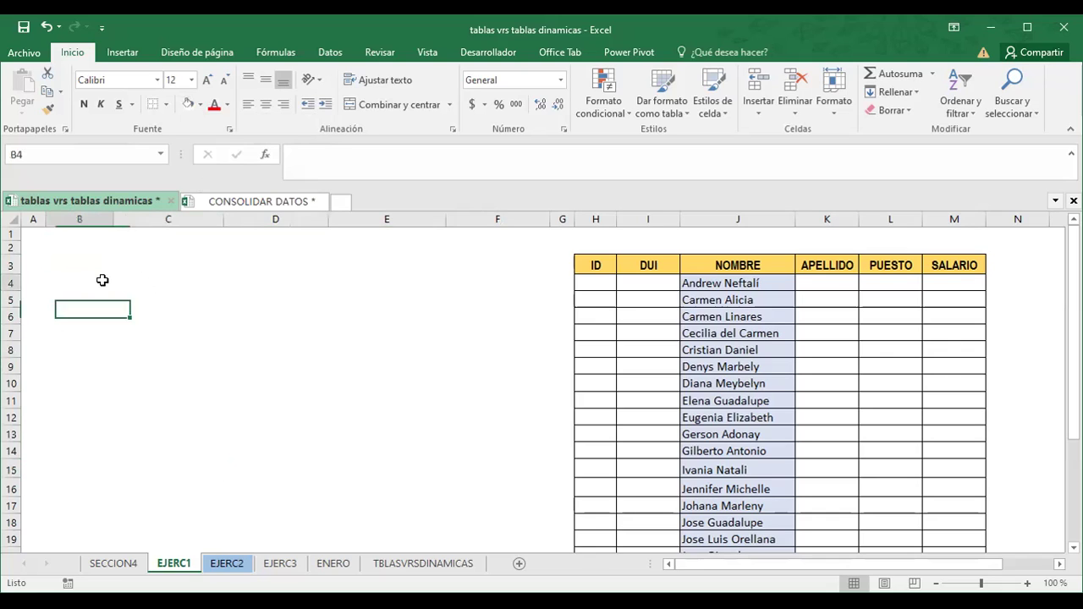
left_click(77, 267)
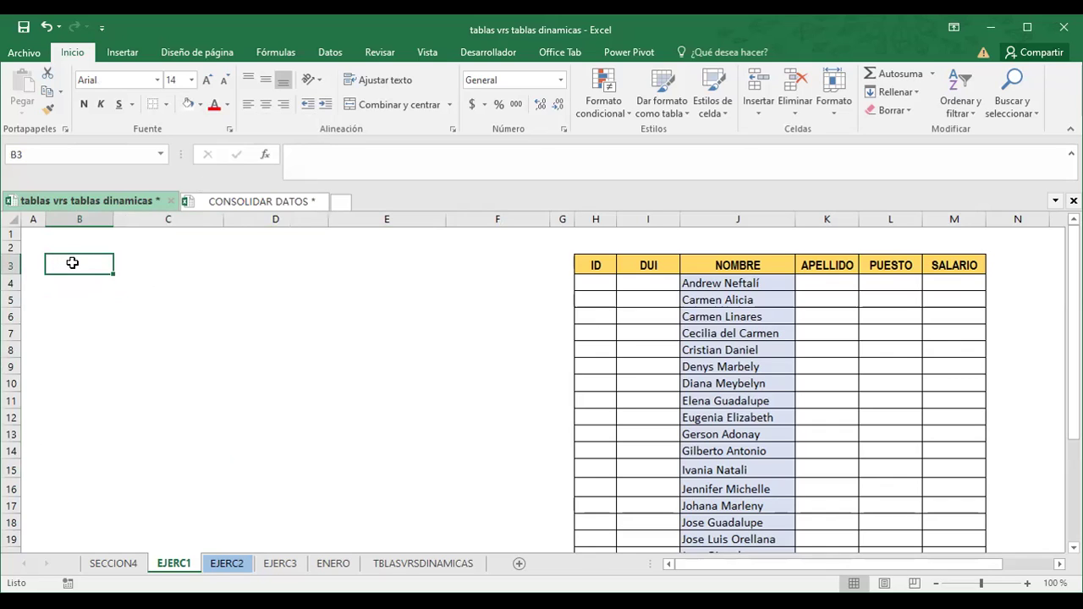
type("CO")
key("BackSpace")
key("BackSpace")
type("Código")
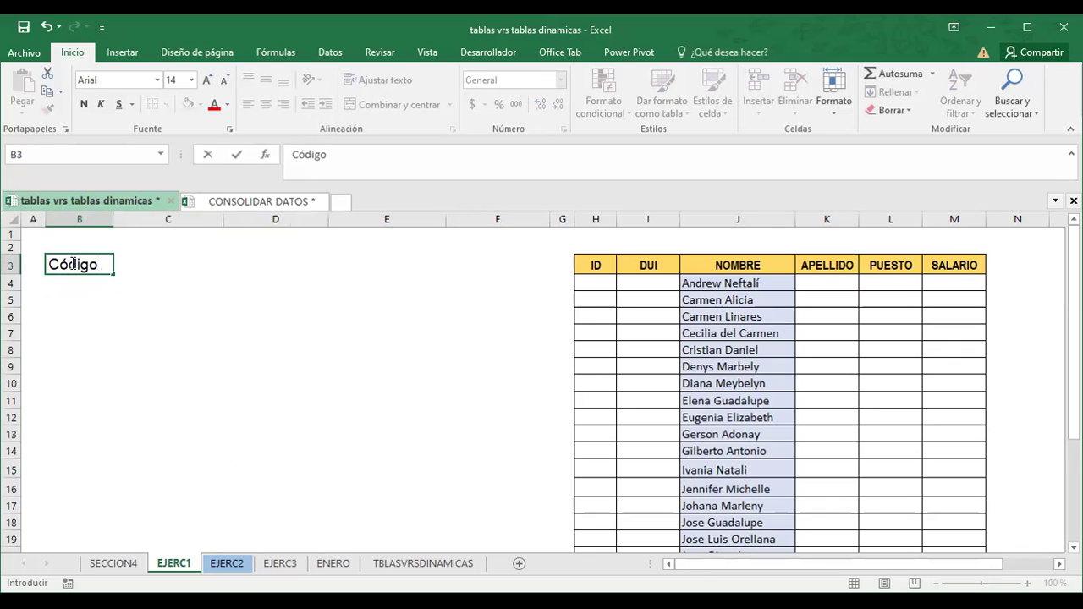
type("s")
key("Tab")
type("S")
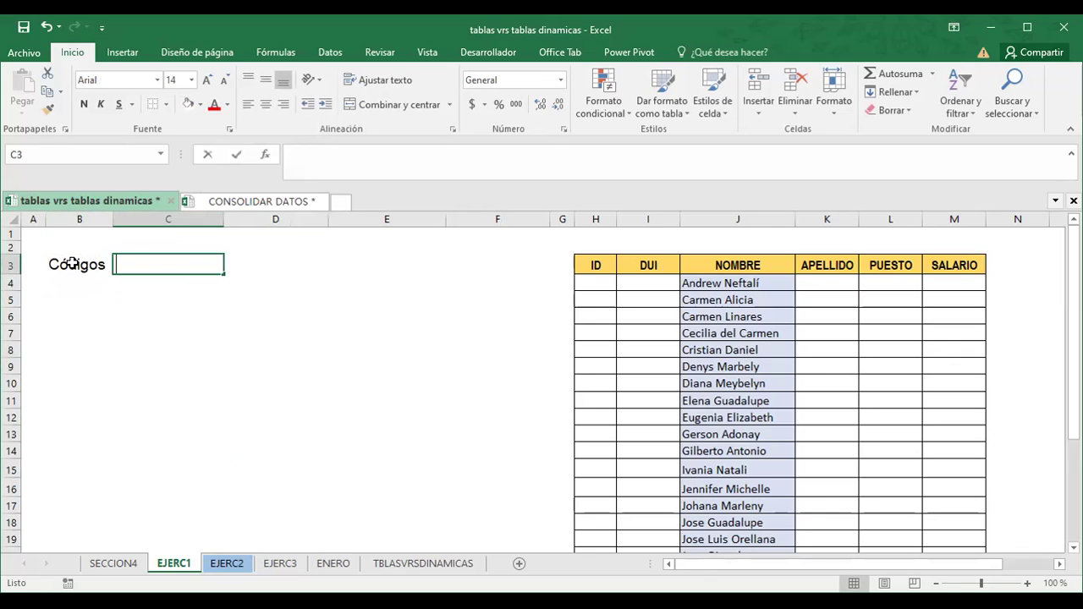
type("alarios")
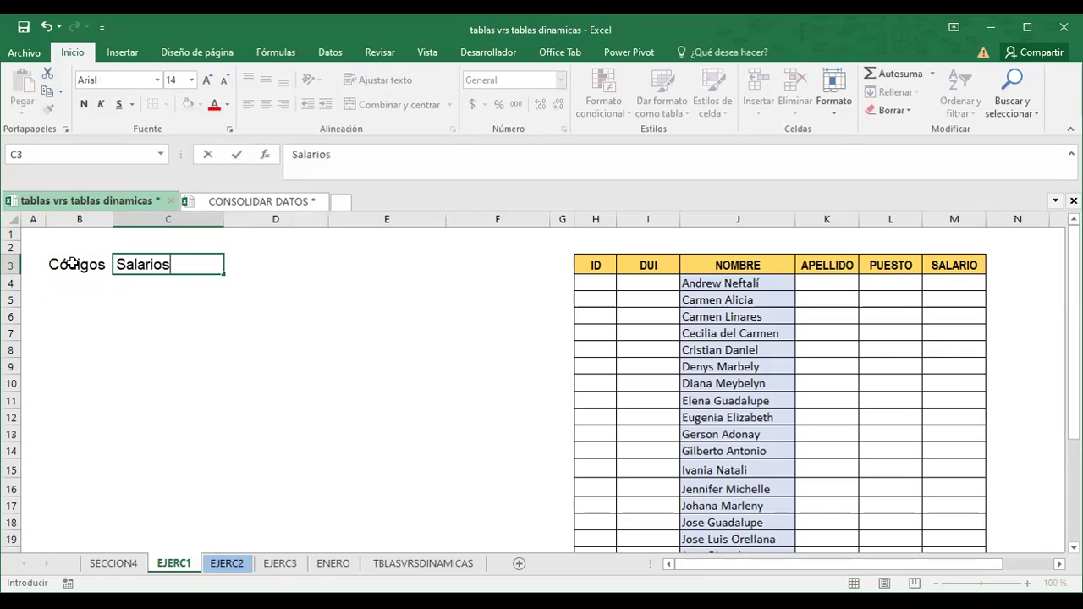
key("Tab")
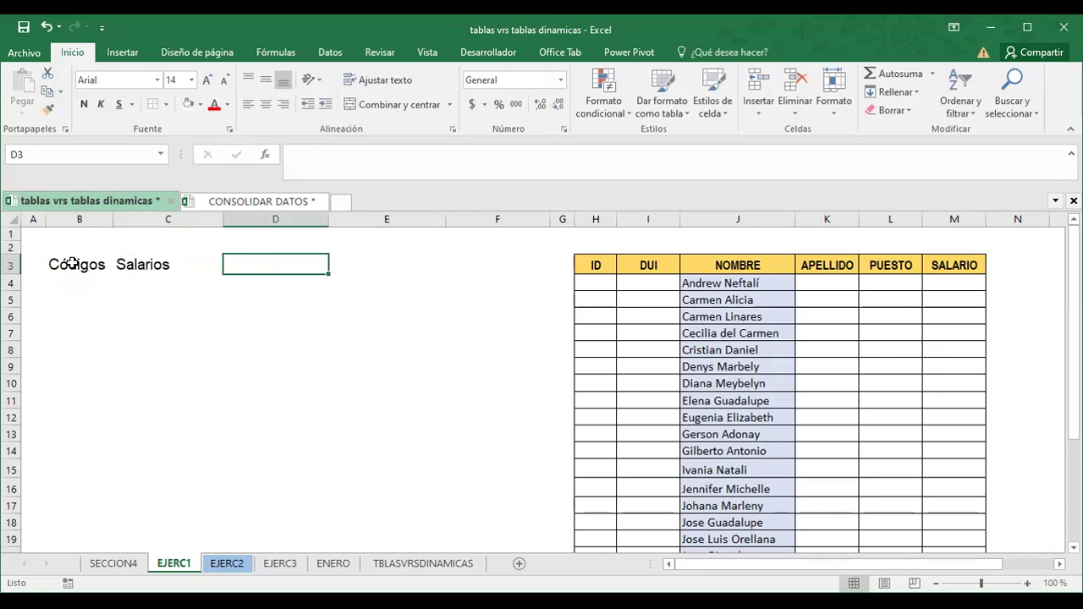
left_click(73, 264)
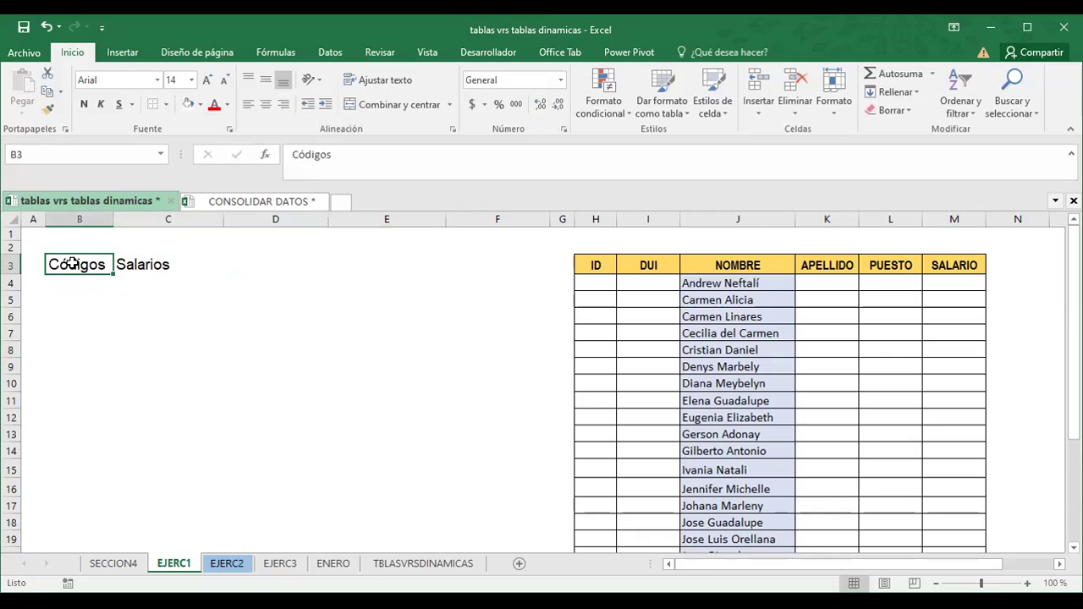
key("Right")
type("Nombres")
key("Tab")
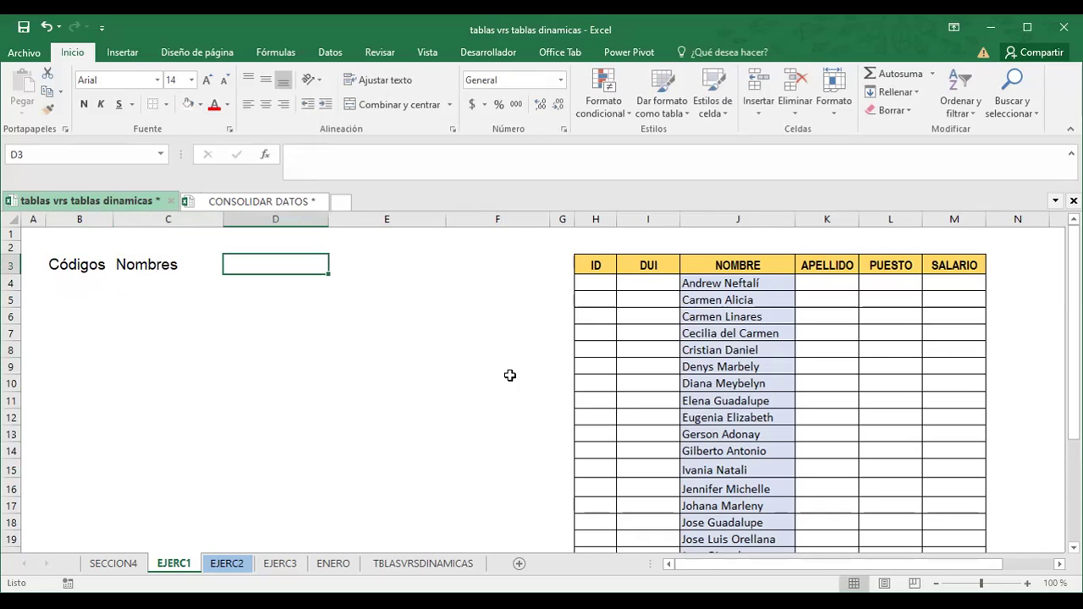
type("Salarios")
key("Tab")
type("Bonos")
key("Tab")
- Enter the heading TOTALES in F3 in capitals
type("tota")
key("BackSpace")
key("BackSpace")
key("BackSpace")
type("OTALES")
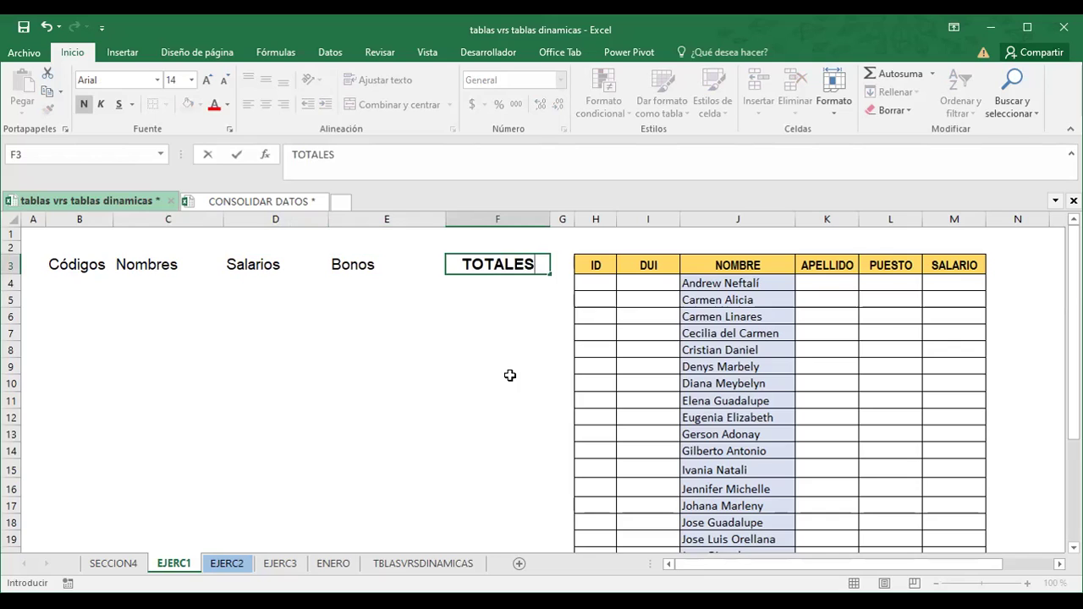
key("Return")
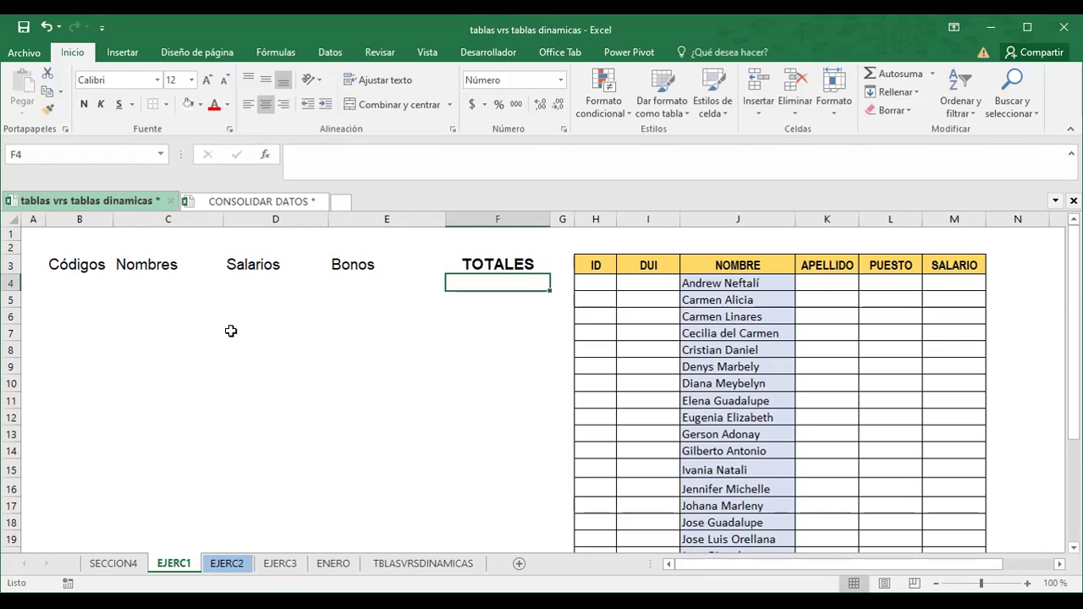
left_click(657, 347)
left_click(726, 296)
left_click(733, 282)
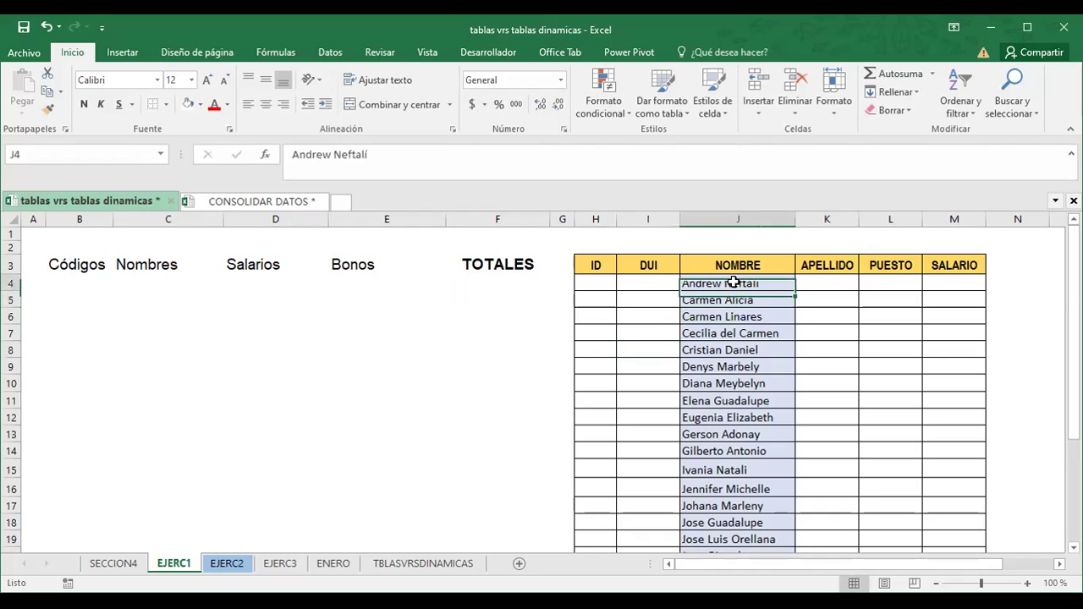
left_click_drag(733, 282, 733, 489)
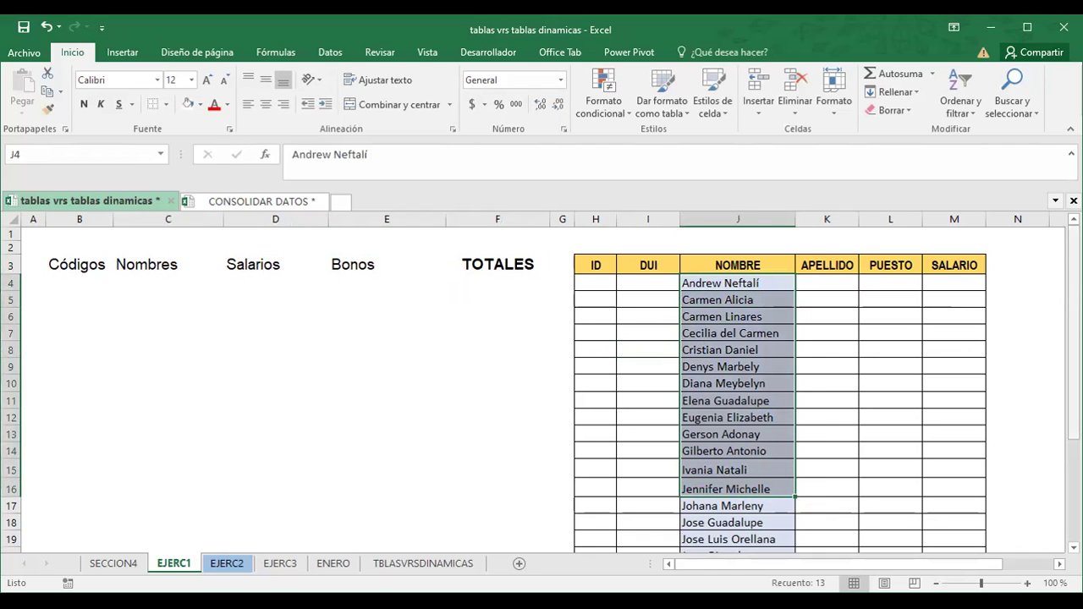
scroll(733, 489, "down", 3)
left_click(726, 542)
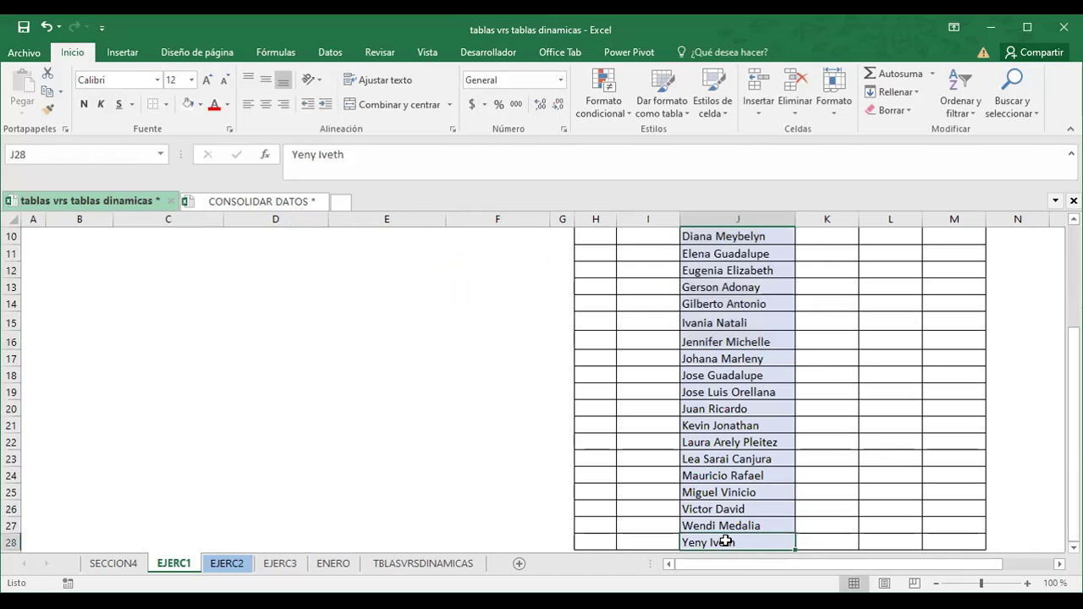
left_click_drag(730, 500, 729, 376)
key("ctrl+c")
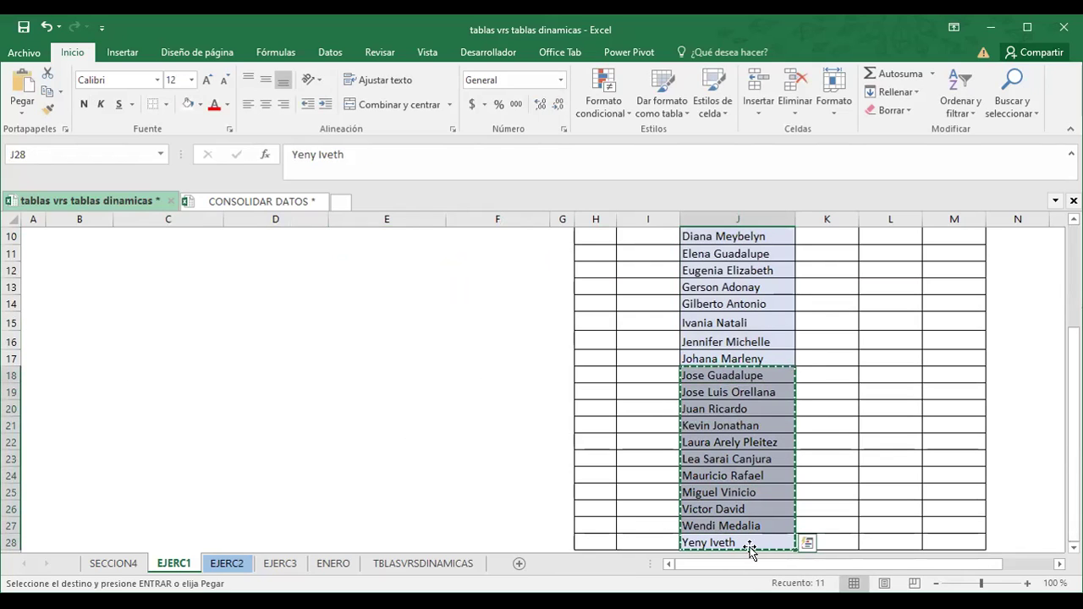
- Paste the copied names into C4:C14 under Nombres
scroll(203, 339, "up", 3)
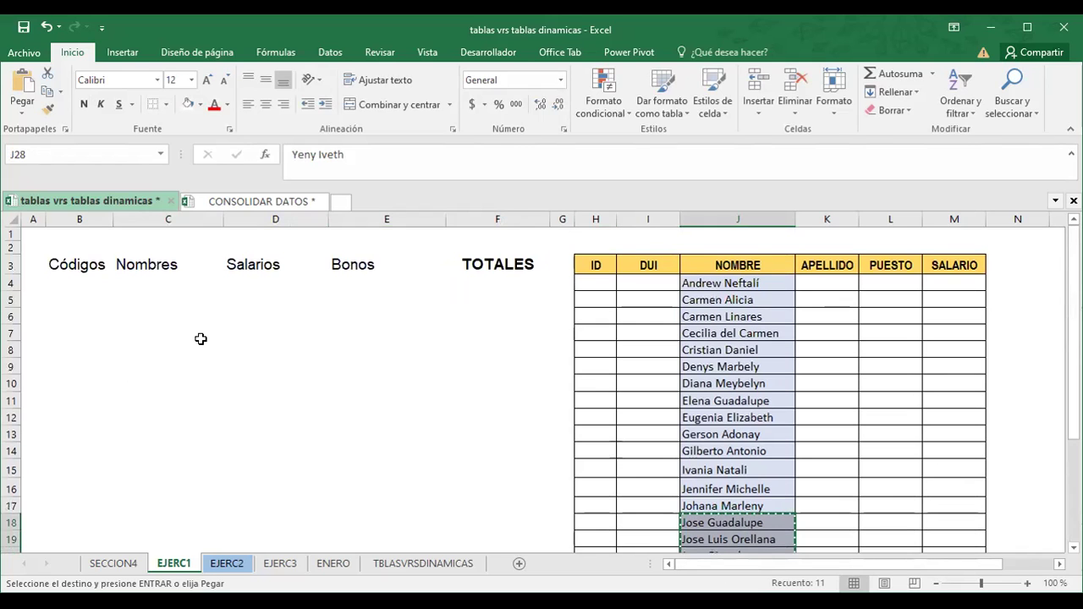
left_click(153, 285)
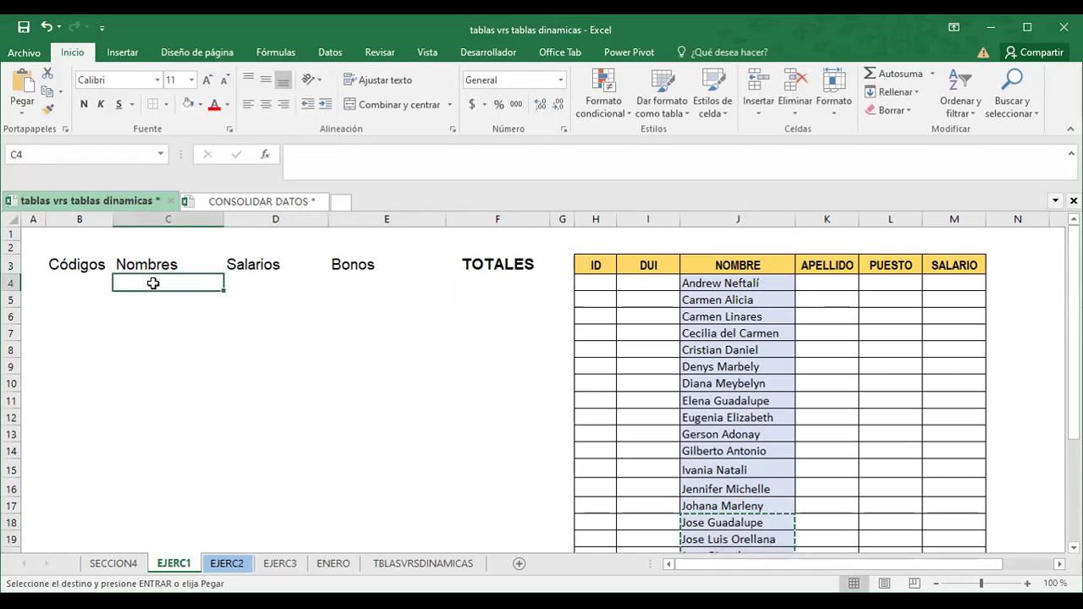
key("ctrl+v")
- Select the header and data block B3:F14
left_click(321, 338)
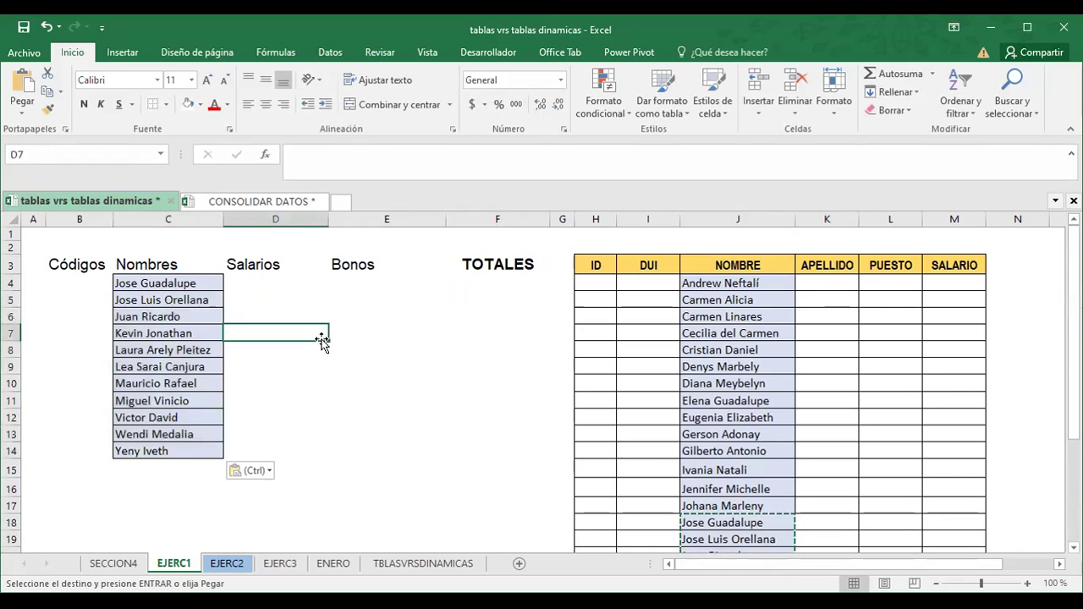
left_click(411, 382)
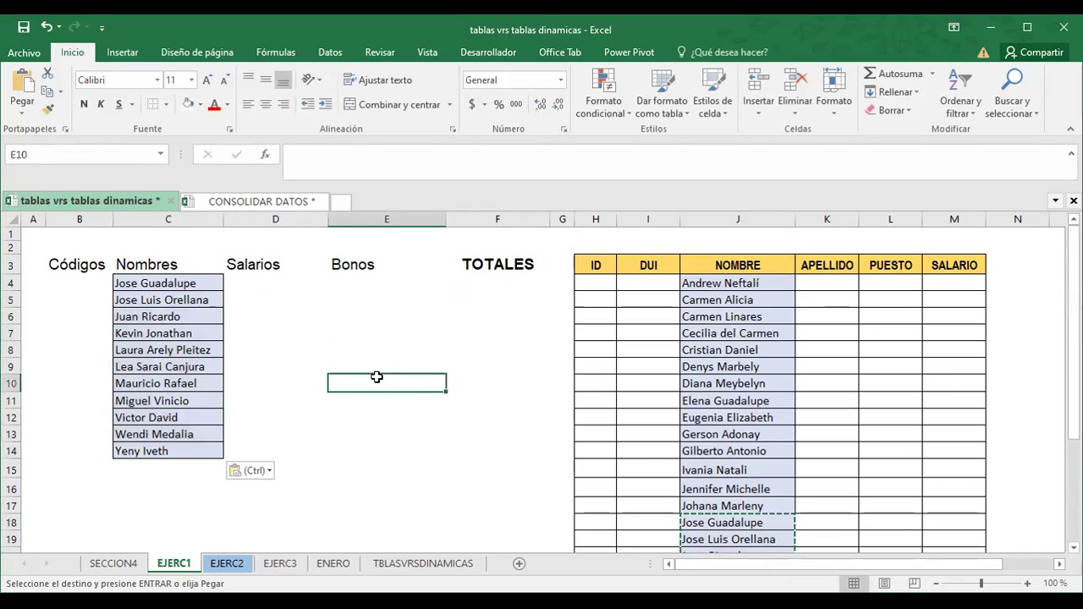
left_click(277, 335)
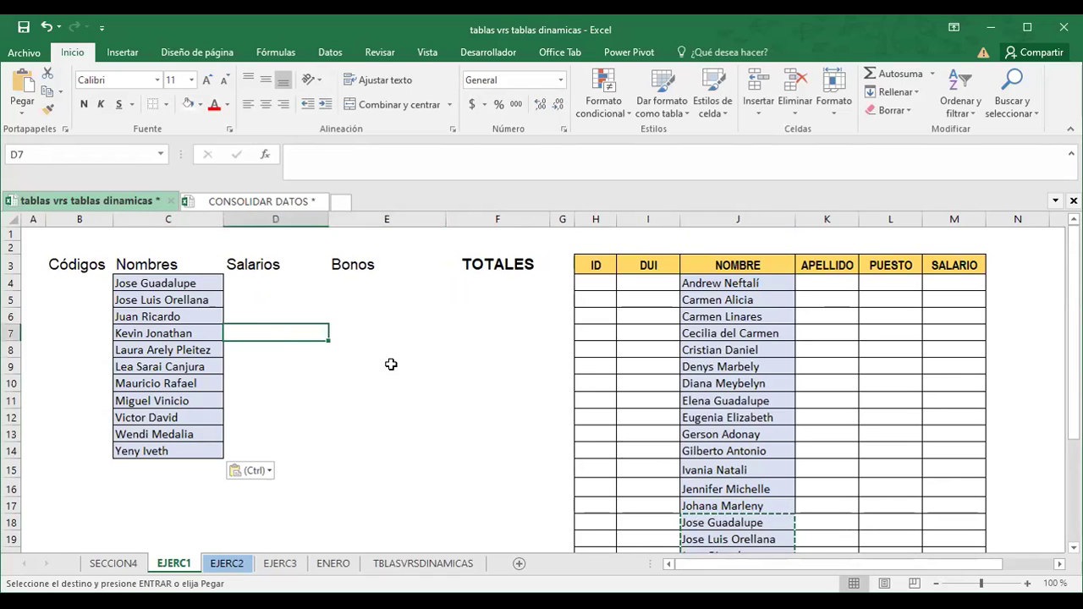
left_click(446, 335)
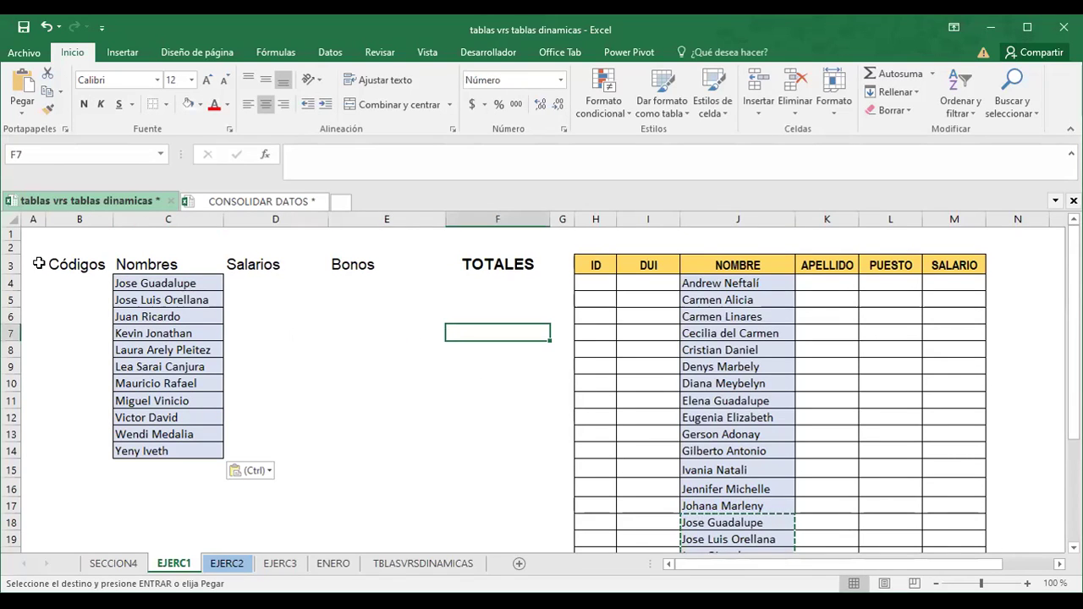
left_click_drag(49, 265, 516, 328)
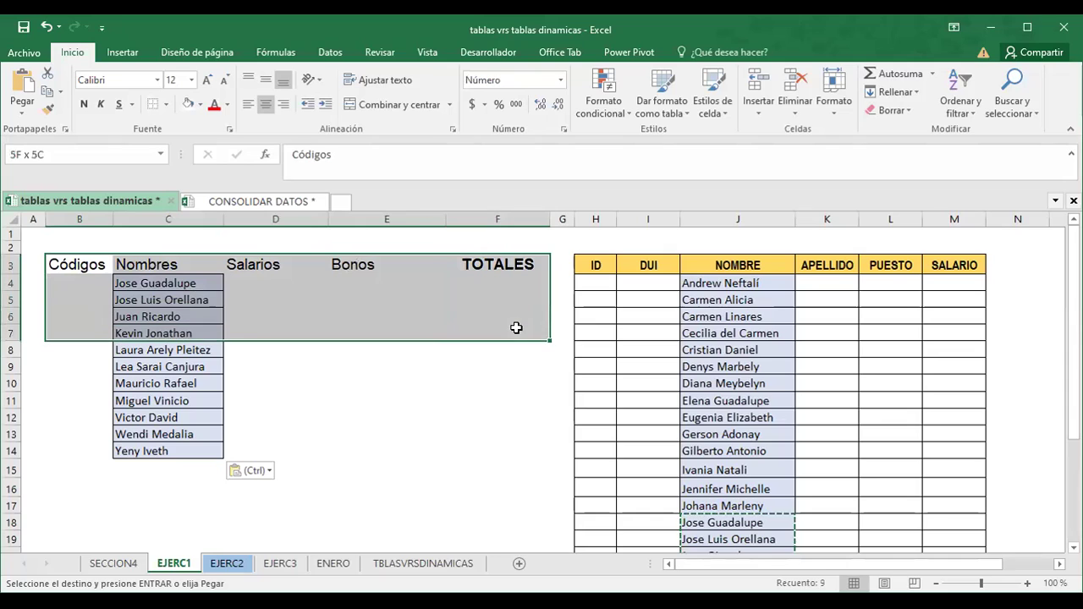
left_click_drag(516, 328, 512, 453)
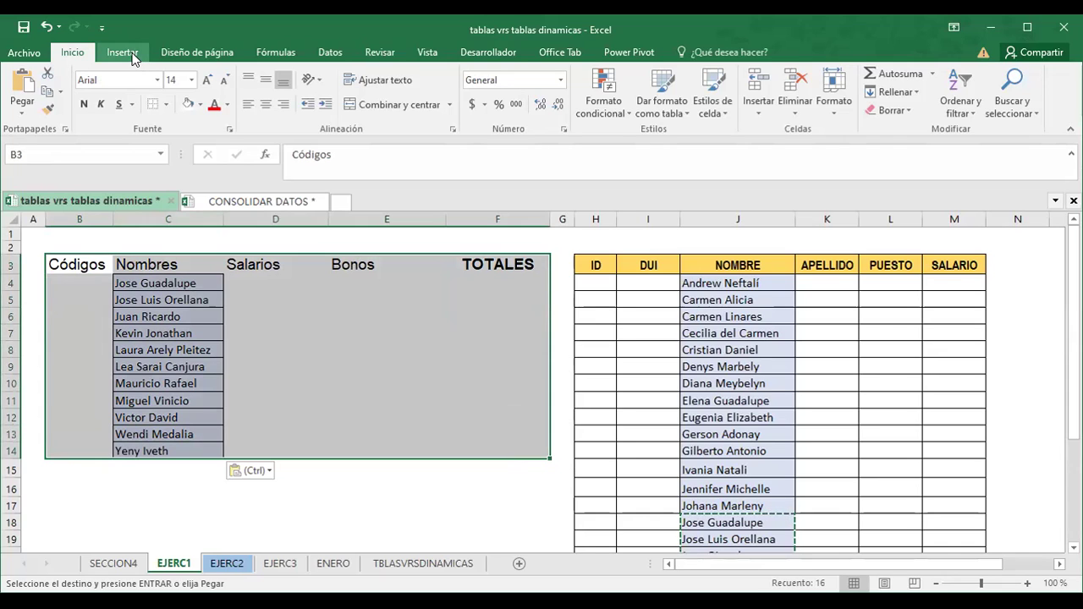
- Start a table from the range $B$3:$F$14 with its headers included
left_click(123, 52)
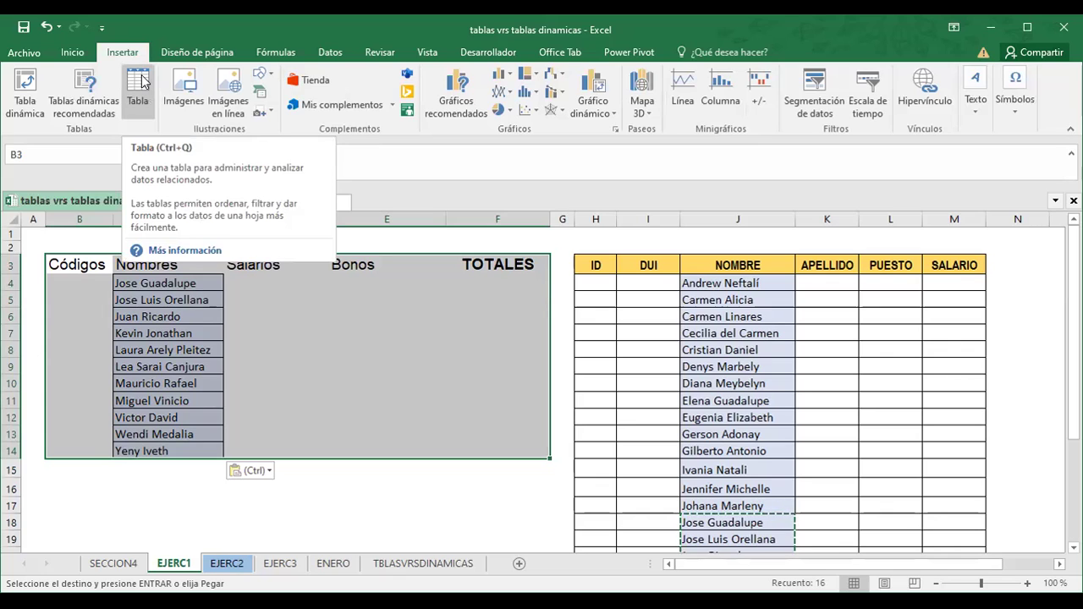
left_click(141, 82)
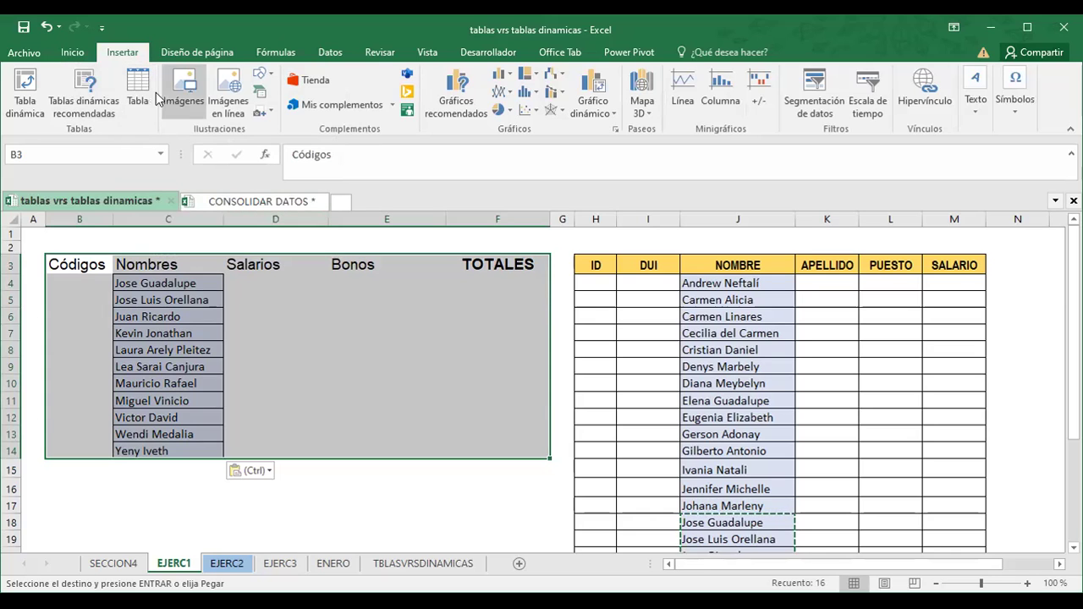
left_click(142, 80)
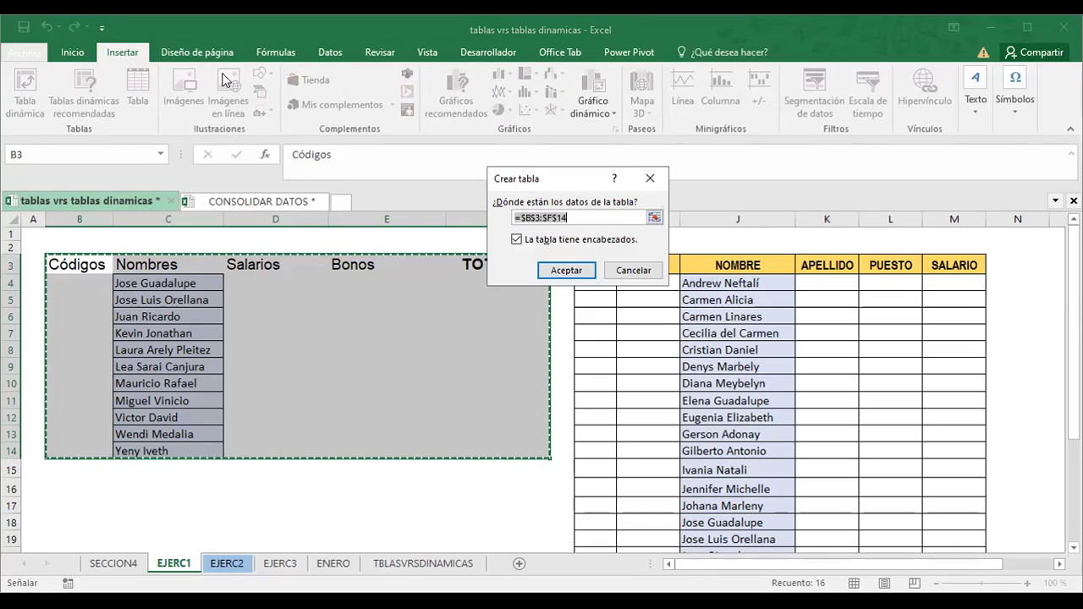
- Confirm the Crear tabla dialog to create Tabla1 from B3:F14 with headers
left_click(568, 267)
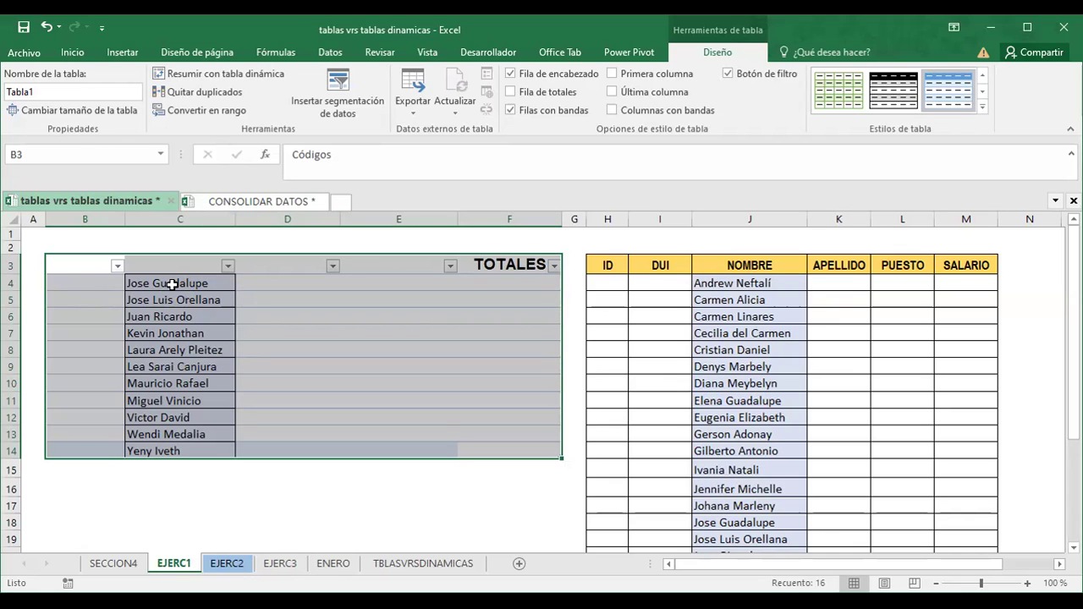
- Fill the table's header row B3:F3 with dark blue
left_click(152, 244)
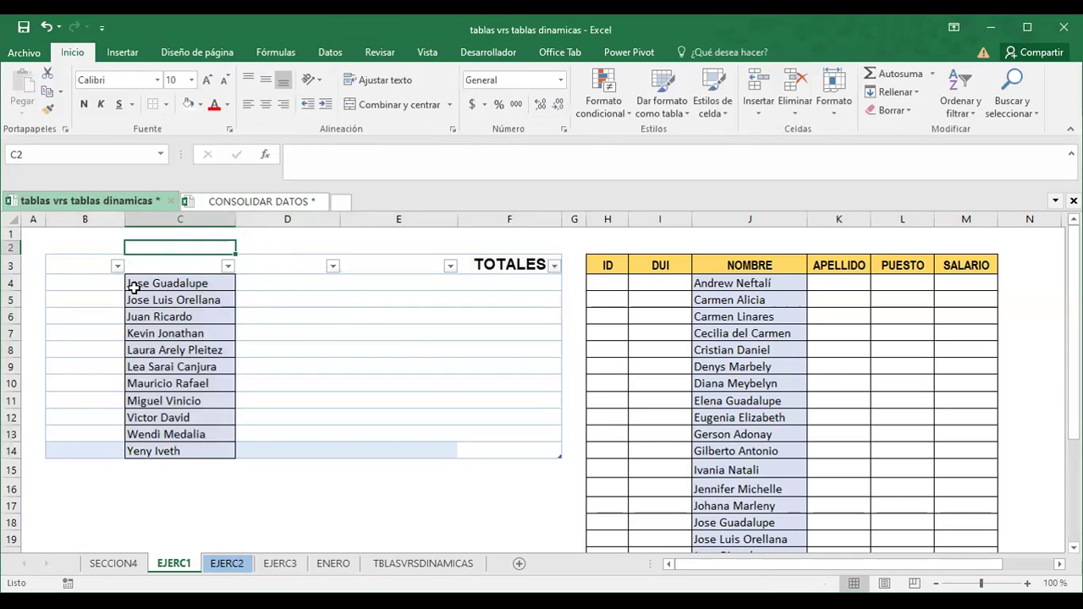
left_click(84, 265)
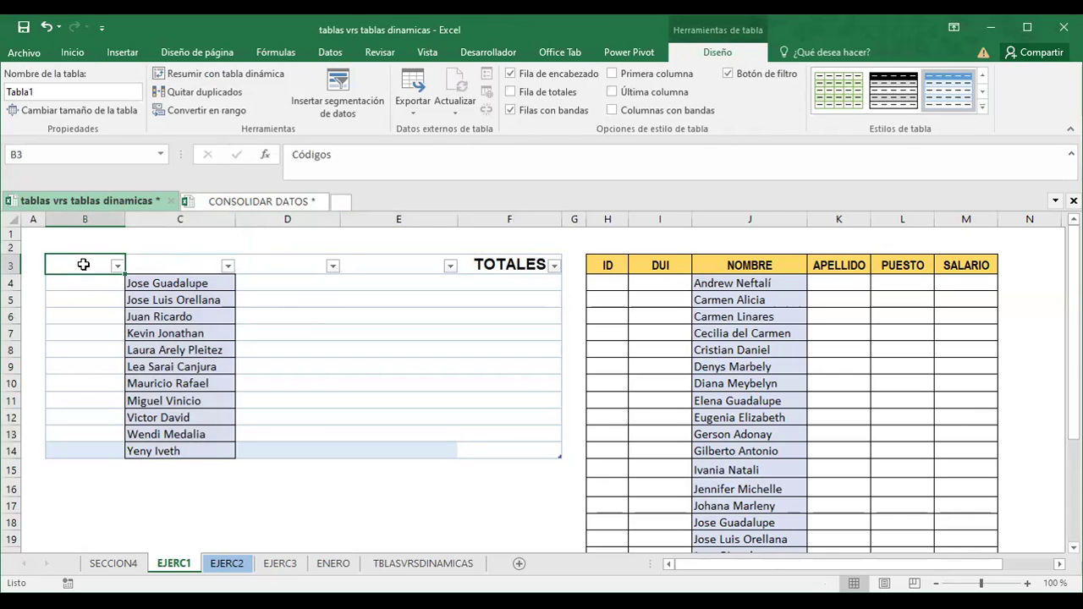
type("SDFS")
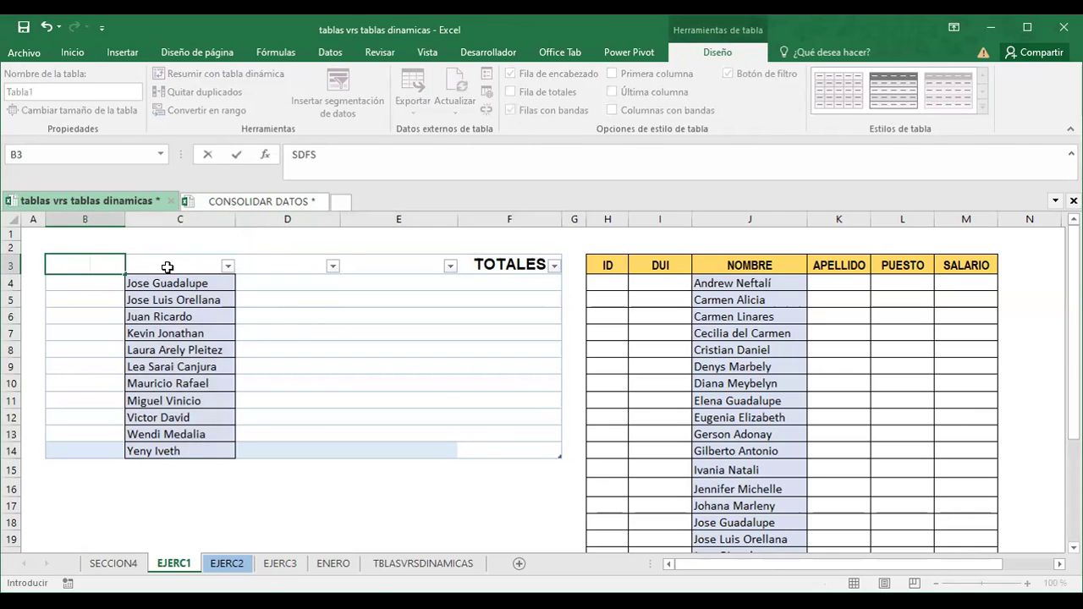
left_click_drag(73, 266, 497, 267)
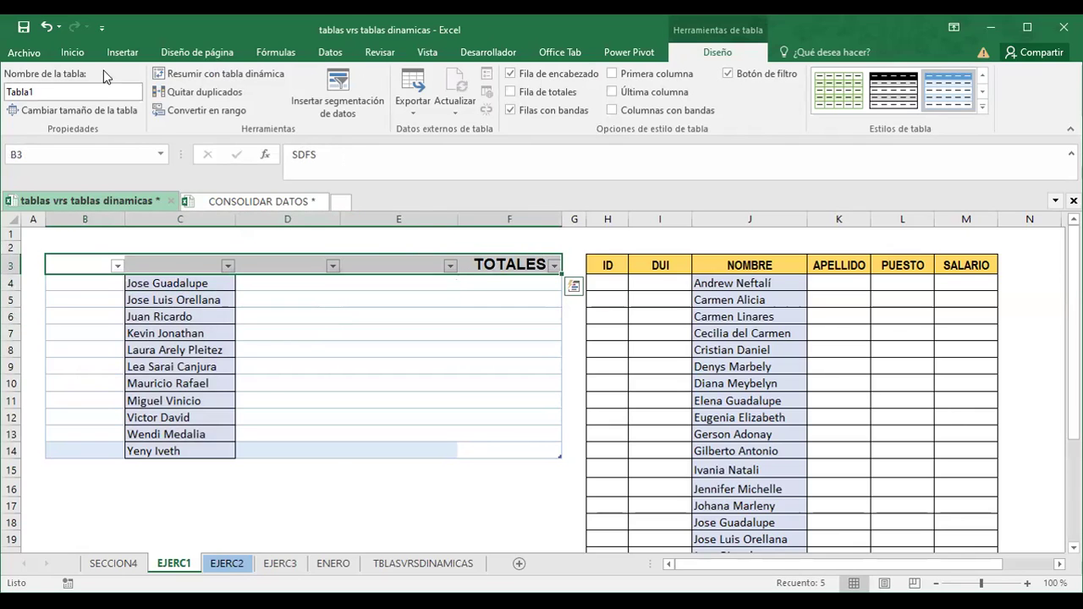
left_click(73, 54)
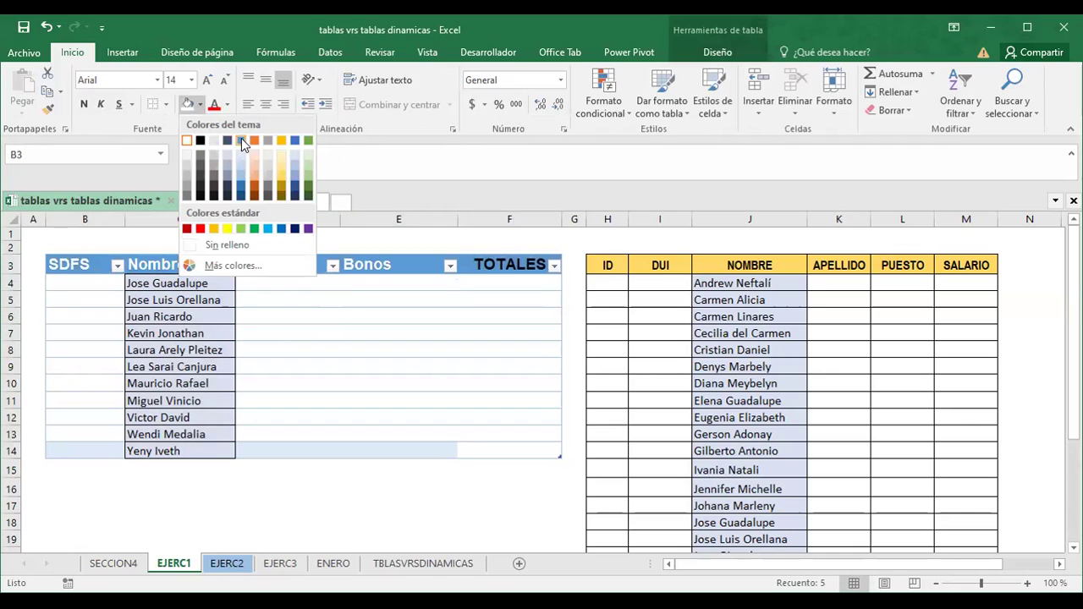
left_click(242, 140)
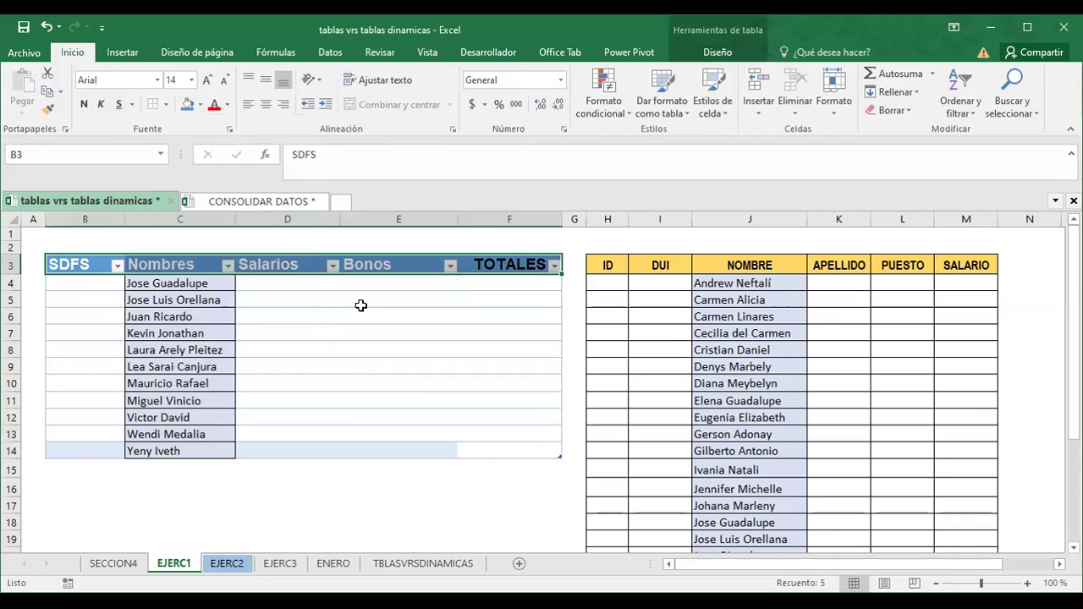
- Replace the Columna1 header in B3 with Códigos
left_click(90, 264)
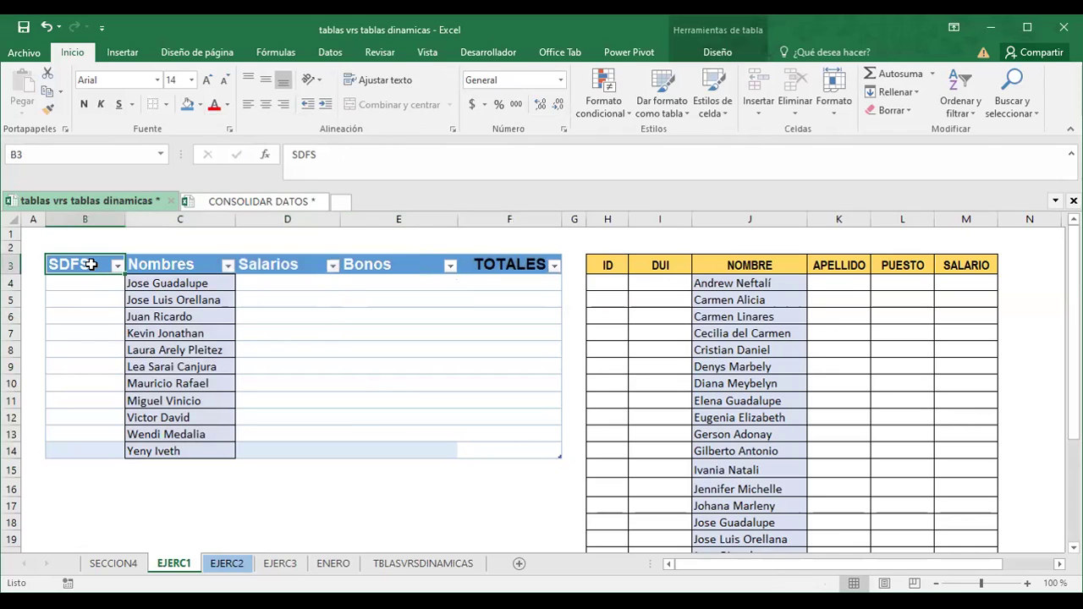
key("Delete")
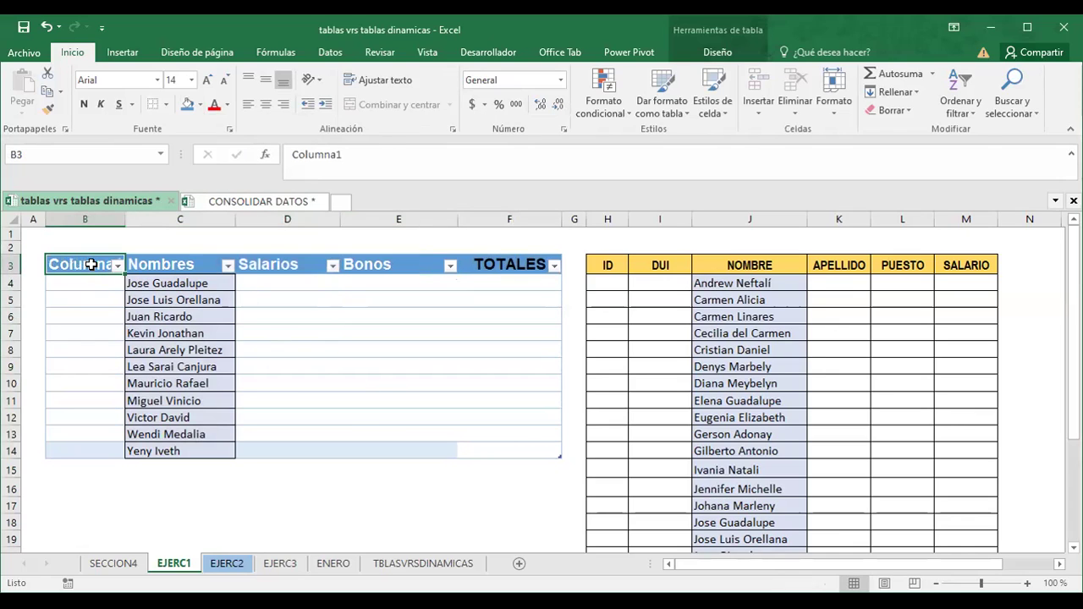
type("c")
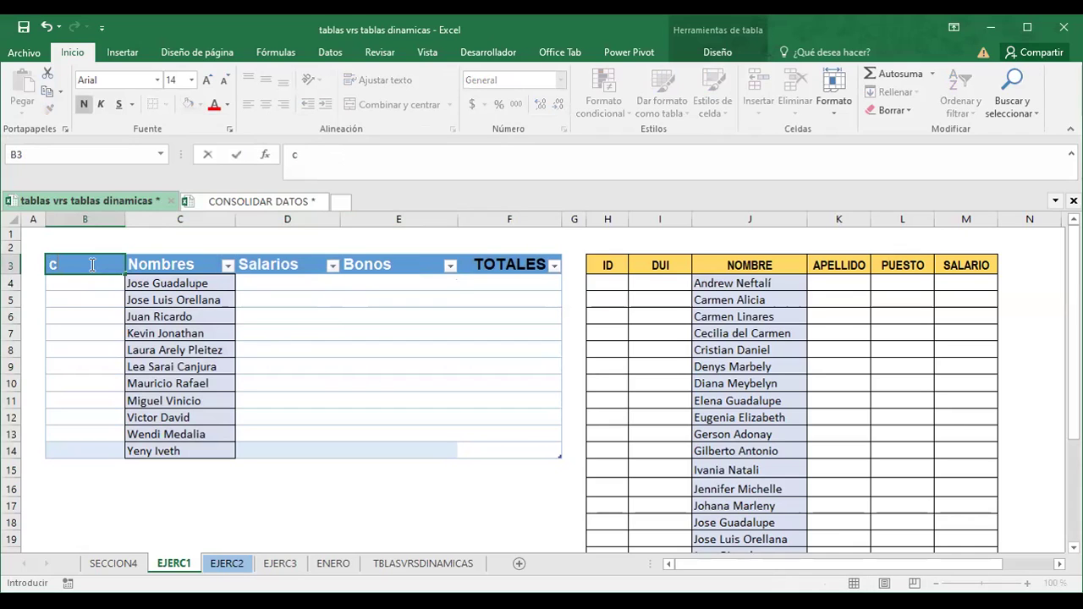
key("BackSpace")
type("C")
type("ódigos")
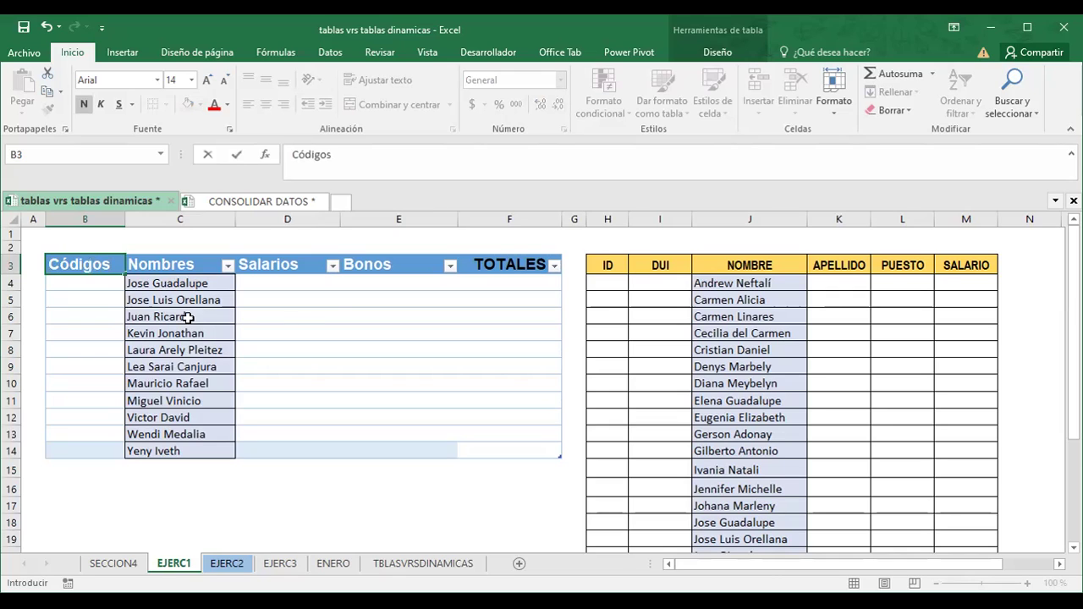
left_click(278, 315)
left_click(277, 407)
left_click_drag(72, 265, 492, 264)
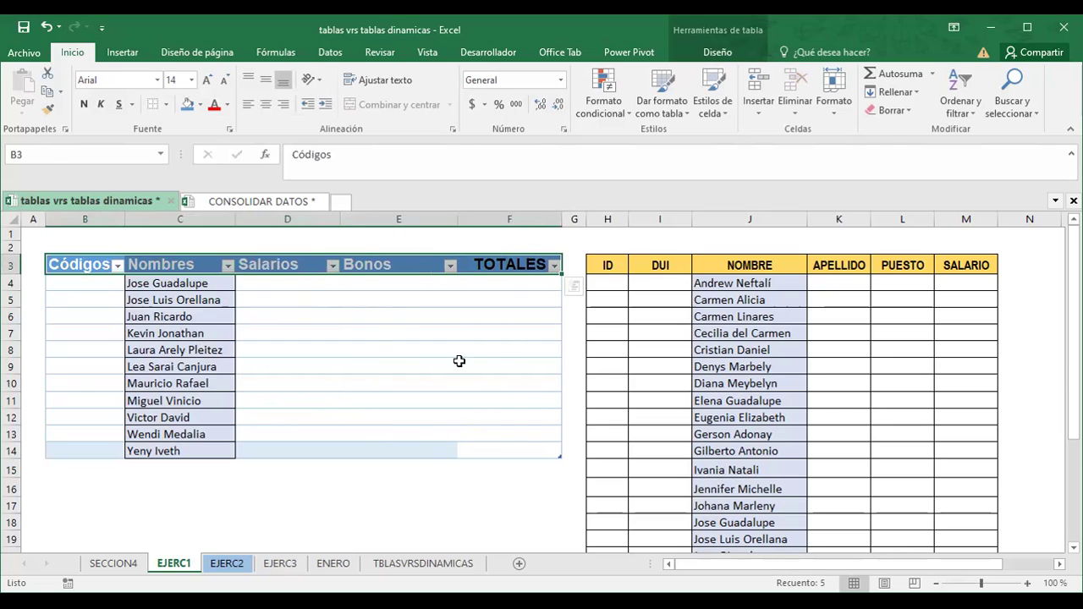
left_click(361, 348)
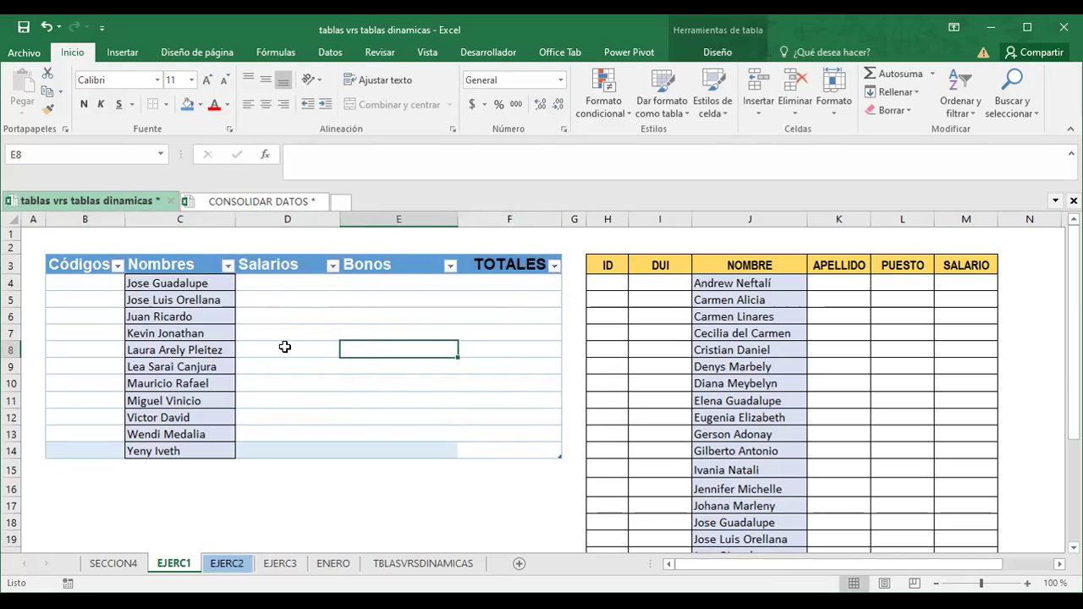
mouse_move(88, 266)
left_mouse_down()
mouse_move(509, 321)
mouse_move(510, 441)
left_mouse_up()
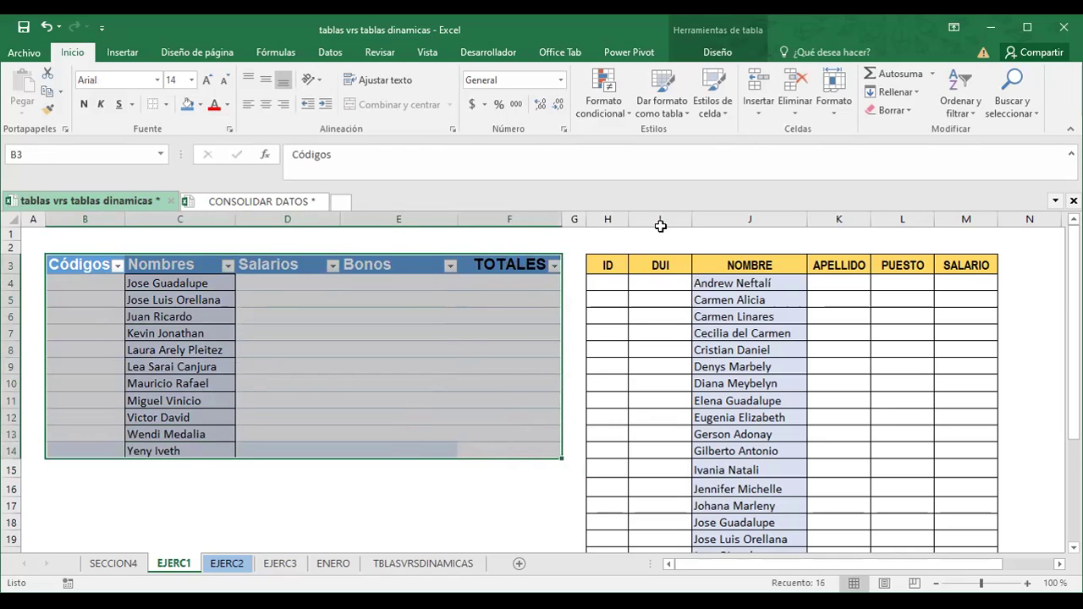
left_click(127, 52)
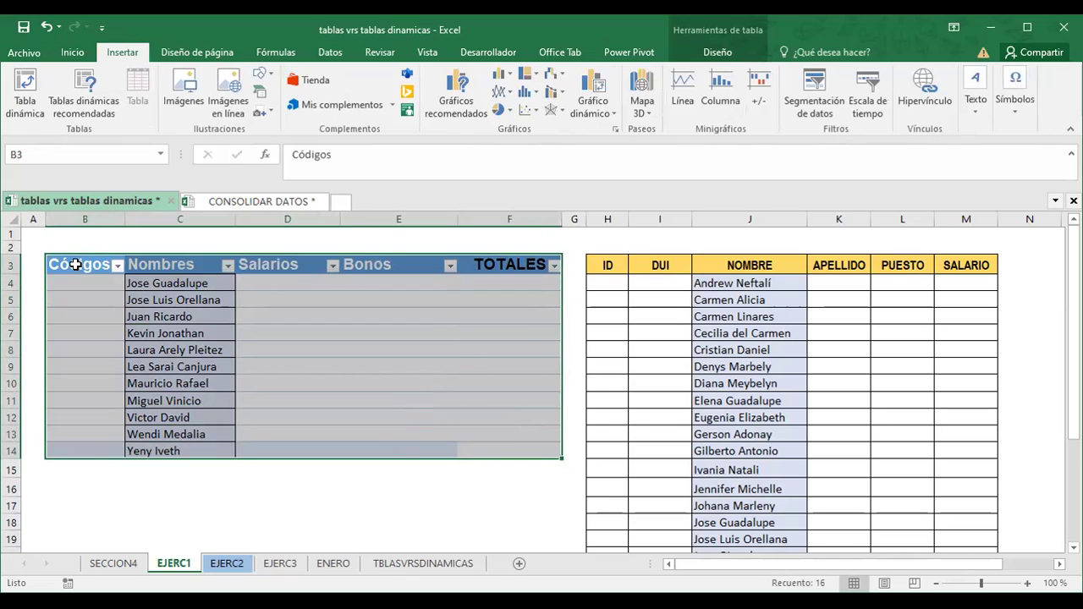
mouse_move(78, 260)
left_mouse_down()
mouse_move(506, 444)
mouse_move(503, 434)
left_mouse_up()
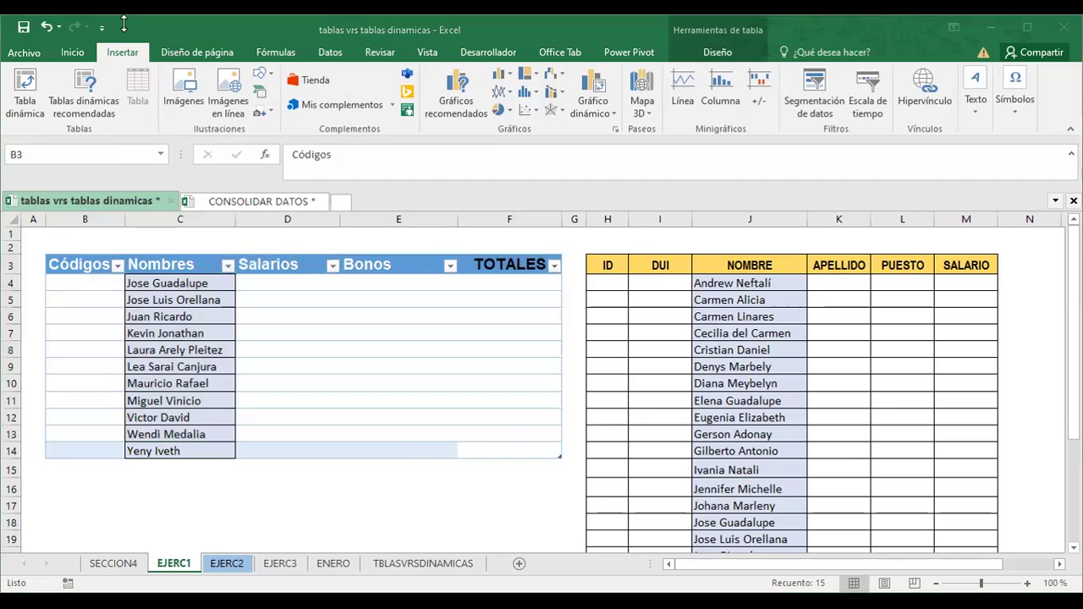
left_click(72, 264)
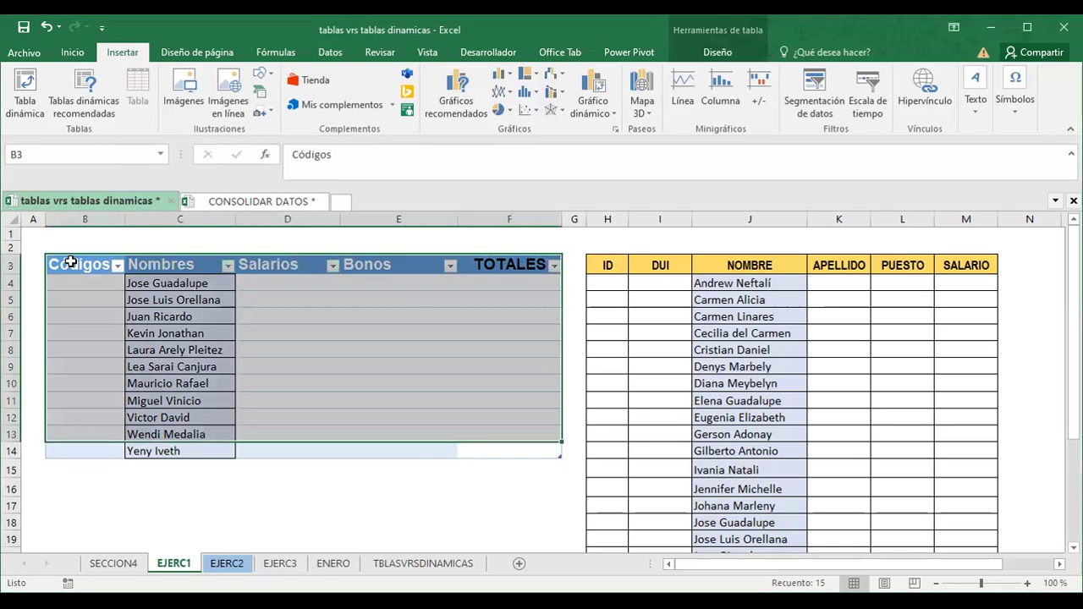
right_click(72, 264)
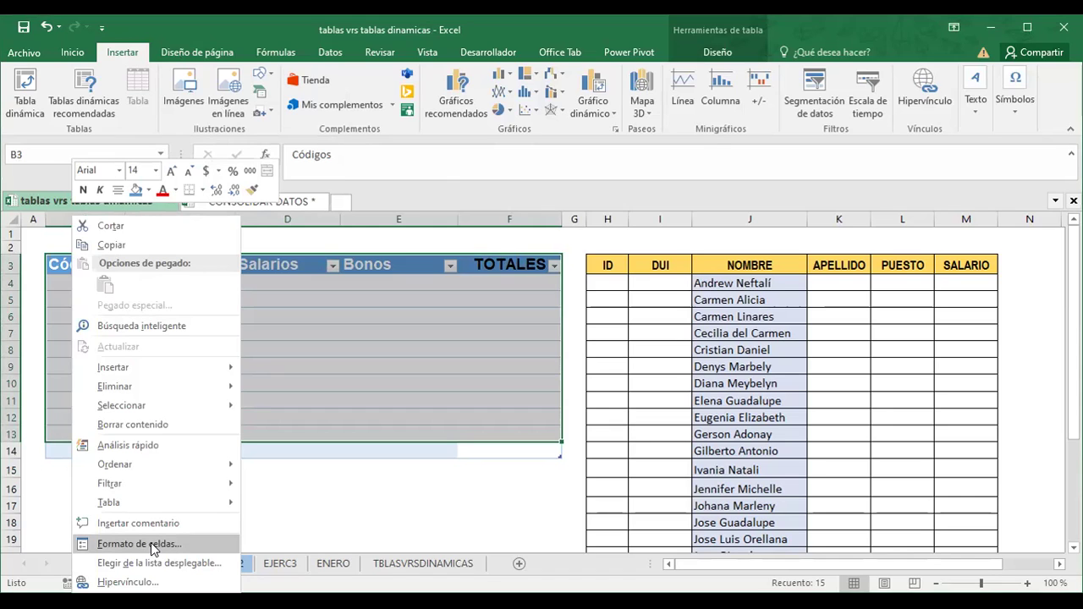
left_click(153, 545)
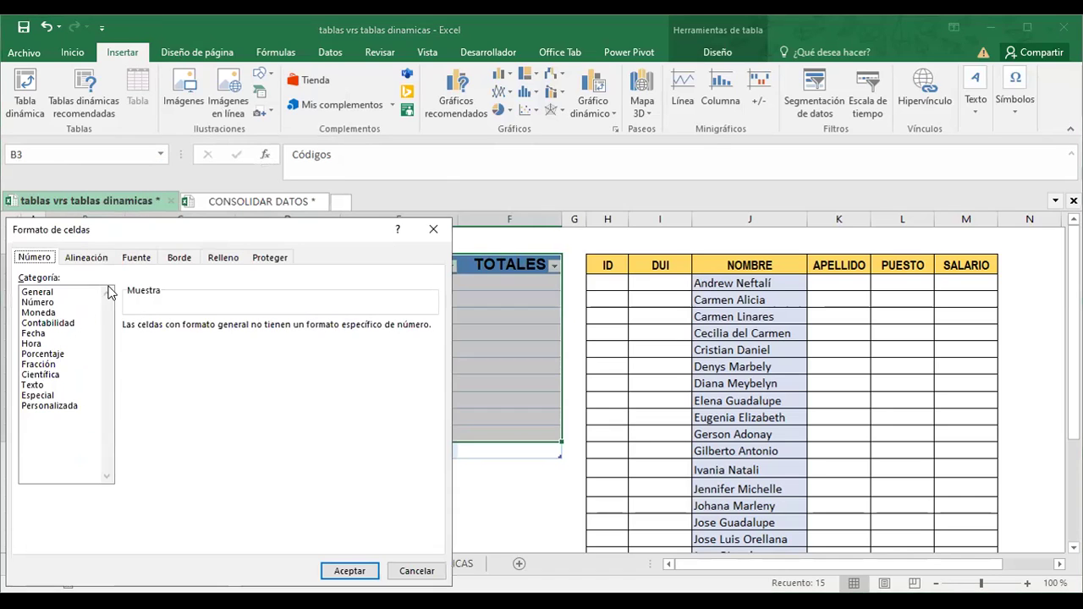
left_click(177, 259)
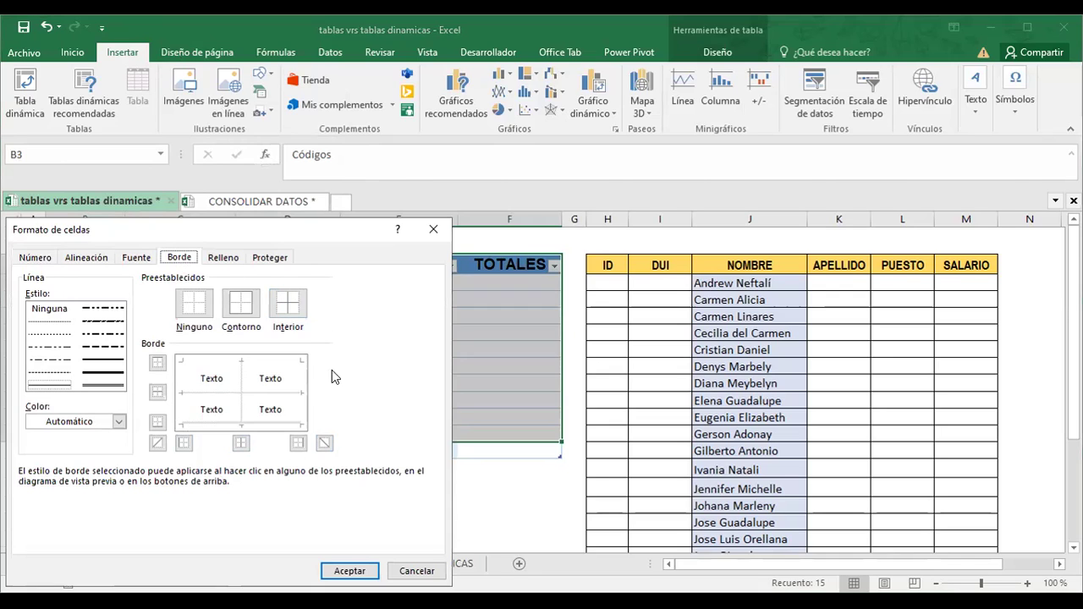
left_click(417, 571)
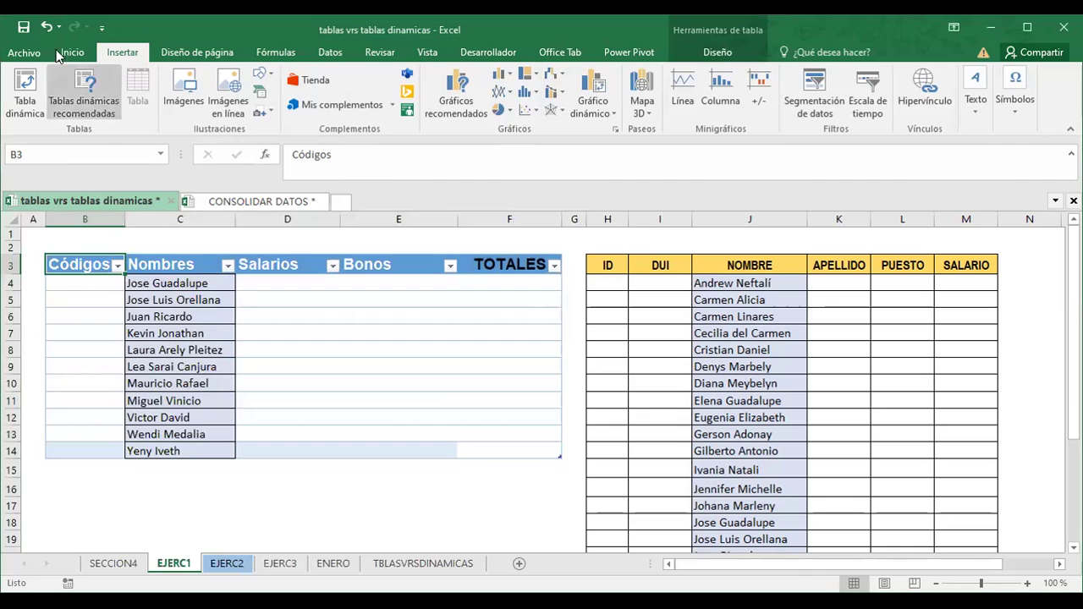
- Undo the header rename and table changes, reverting Tabla1 to a plain range
left_click(46, 27)
left_click(46, 28)
left_click(47, 28)
left_click(47, 28)
left_click(47, 28)
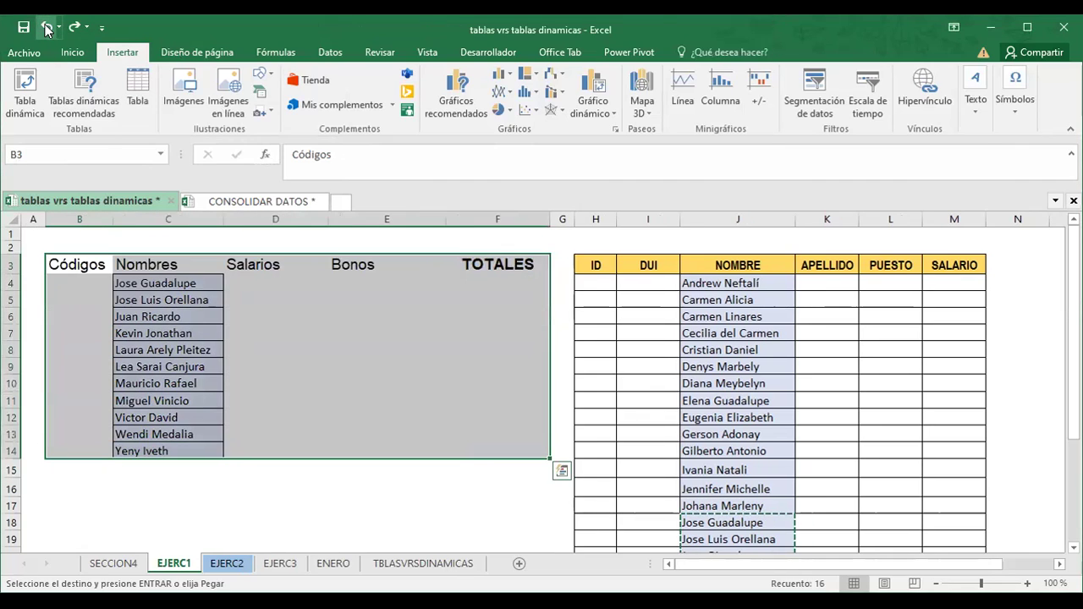
- Create a new table, Tabla2, from B3:F14 with headers
left_click(292, 309)
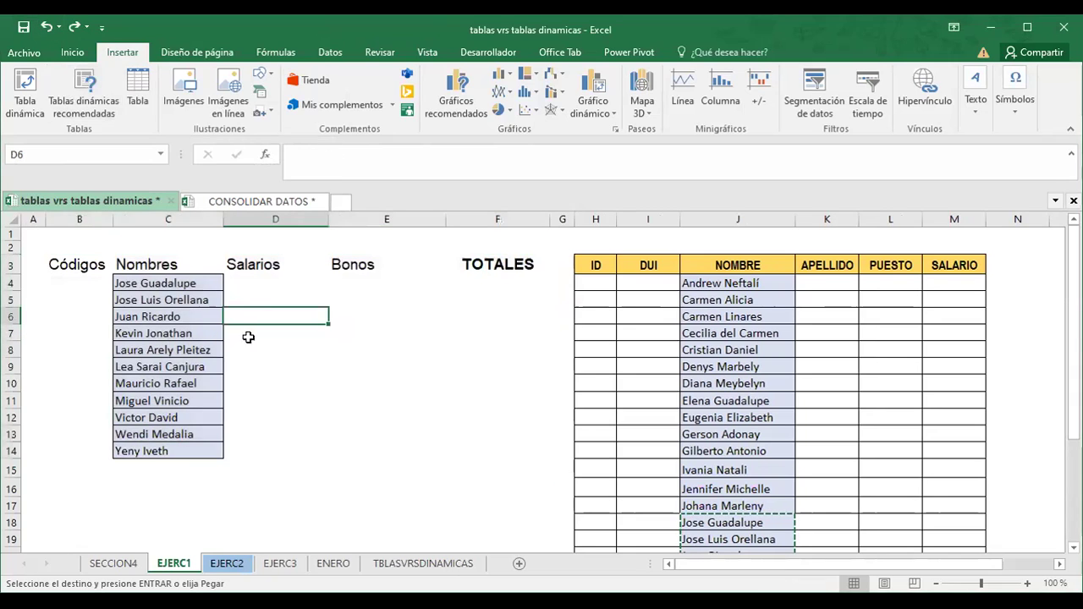
left_click_drag(66, 263, 514, 455)
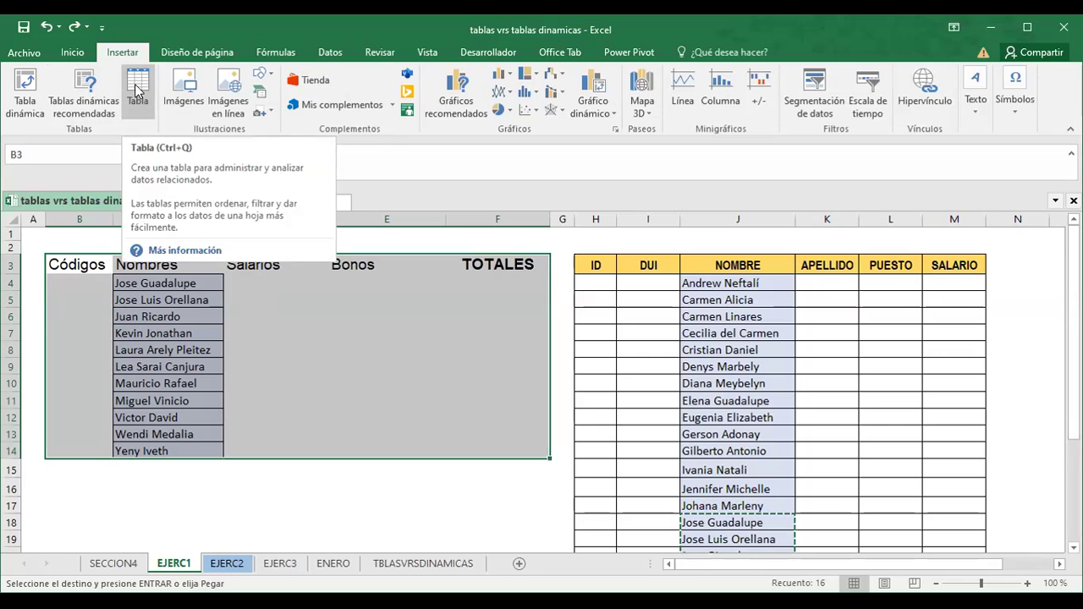
left_click(136, 90)
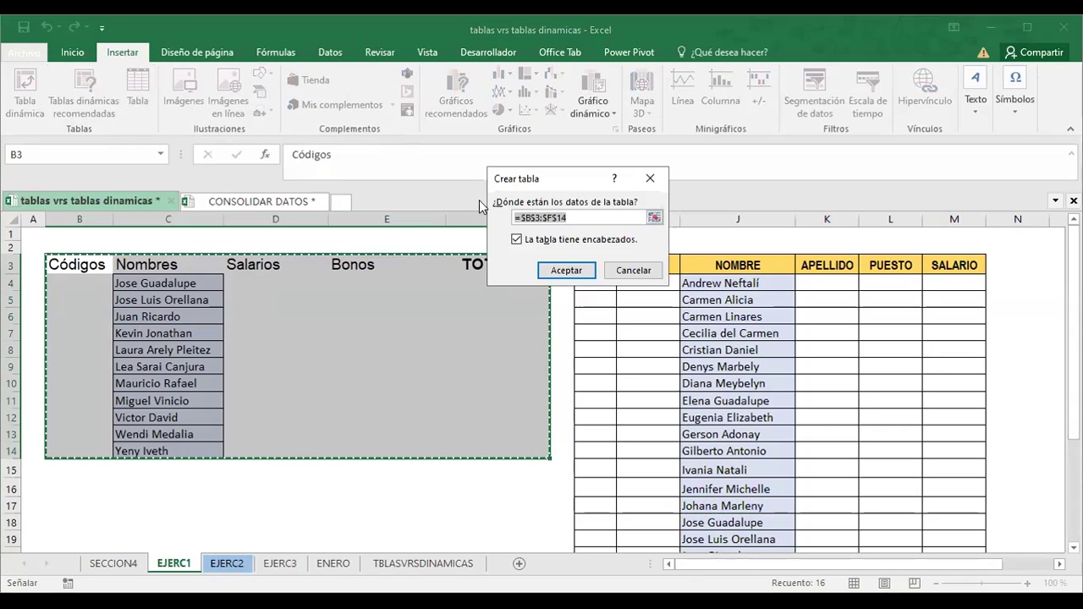
left_click(563, 271)
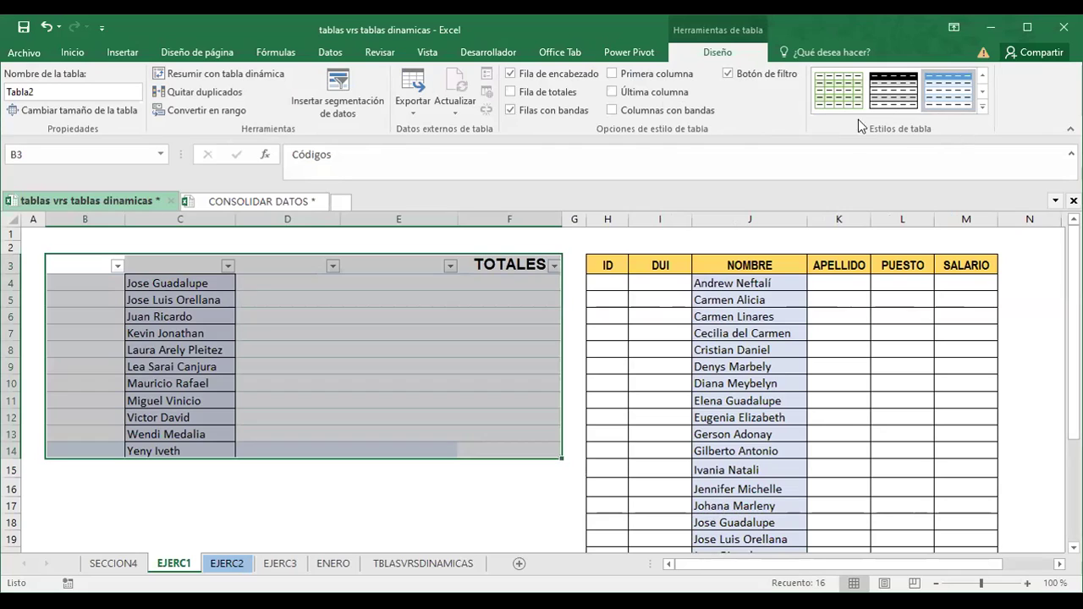
- Toggle Tabla2's header filter buttons off and back on, leaving them visible
left_click(727, 73)
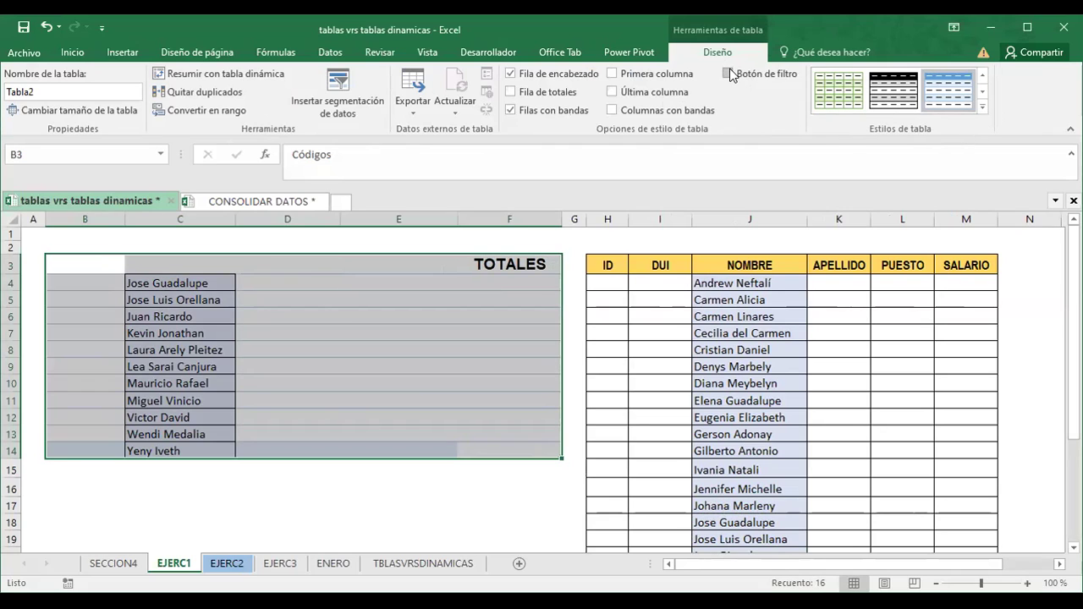
left_click(728, 73)
left_click(727, 73)
left_click(727, 73)
left_click(729, 73)
left_click(729, 74)
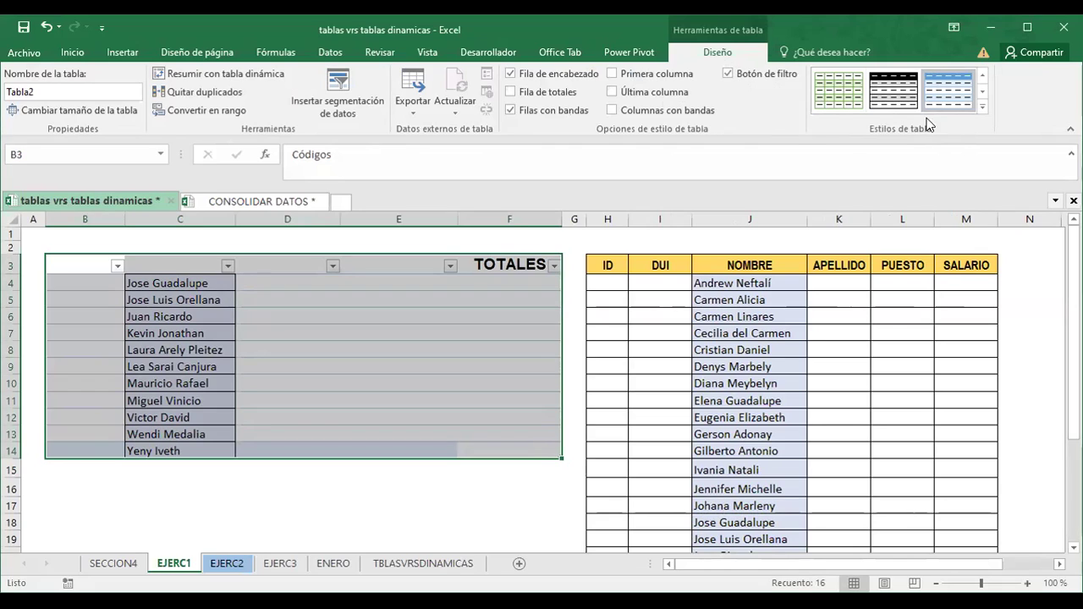
- Apply a medium style from the table style gallery to Tabla2
left_click(983, 107)
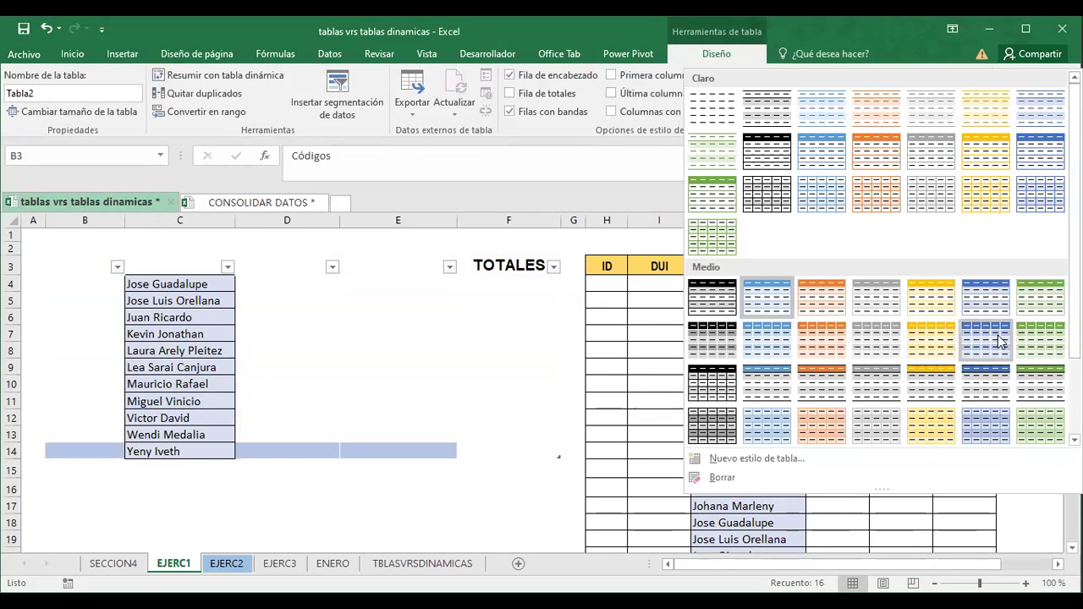
left_click(997, 335)
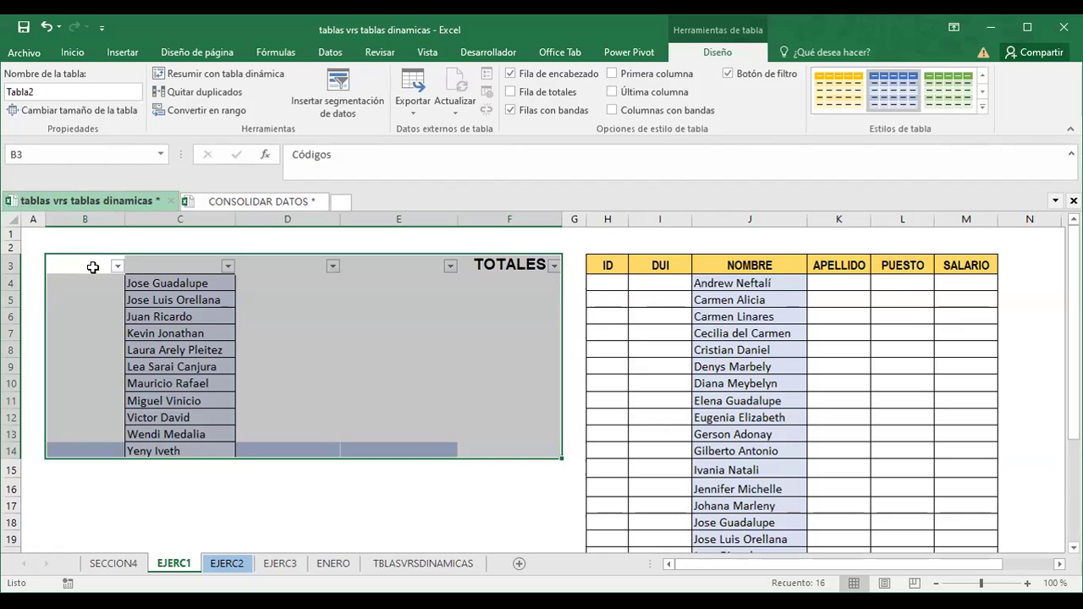
mouse_move(78, 264)
left_mouse_down()
mouse_move(360, 275)
mouse_move(533, 265)
left_mouse_up()
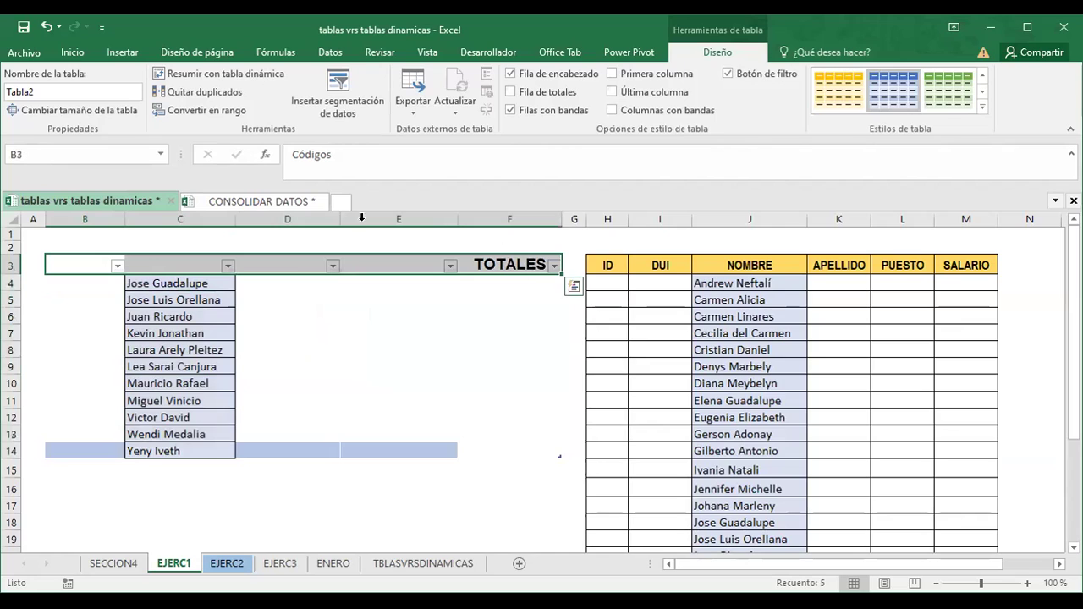
- Fill the header row with light gold
left_click(69, 51)
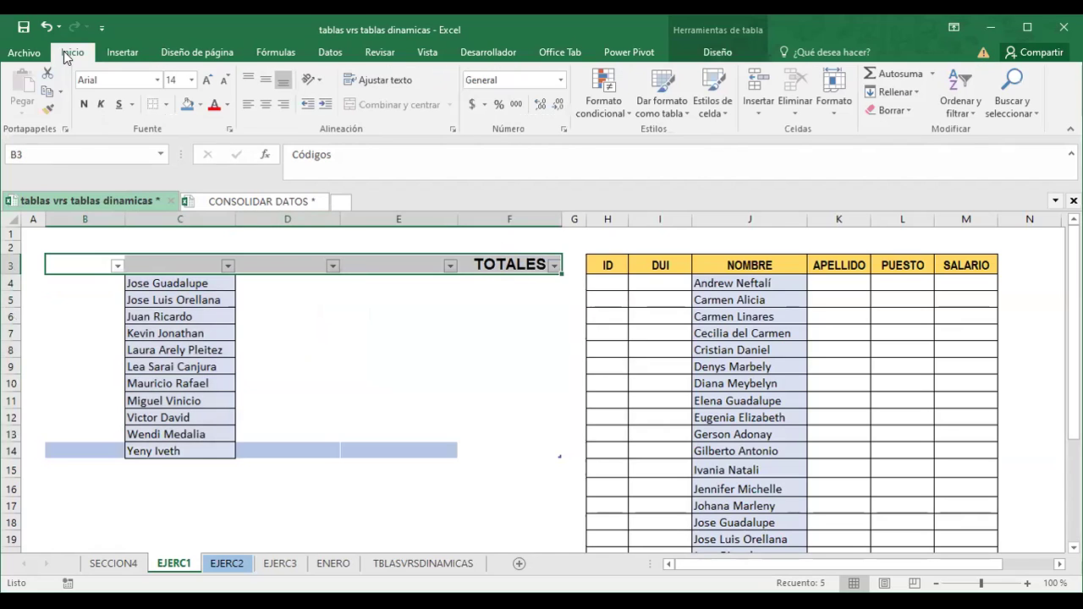
left_click(200, 105)
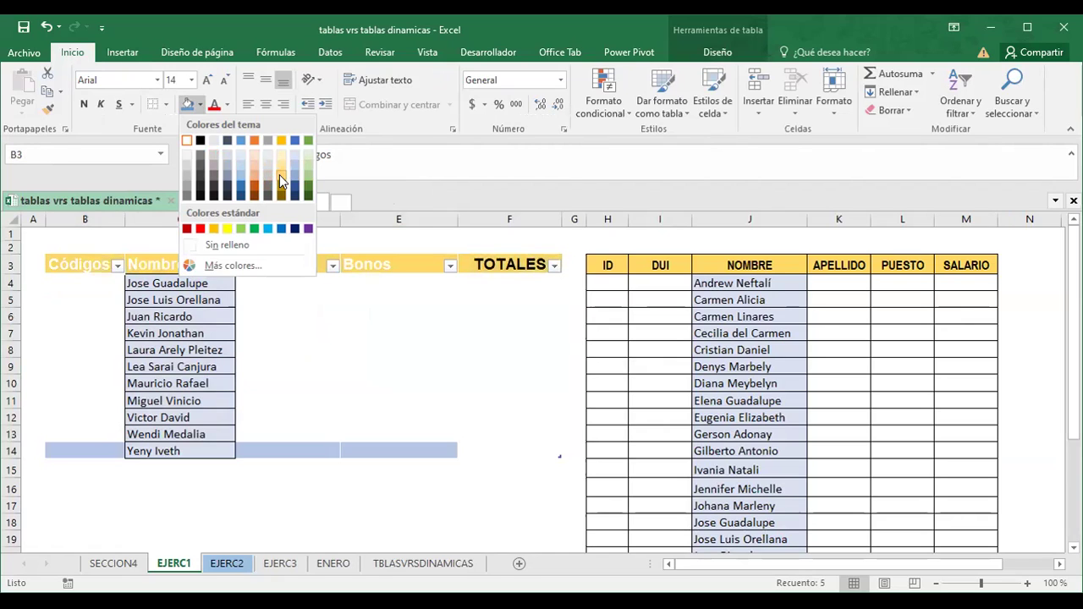
left_click(280, 177)
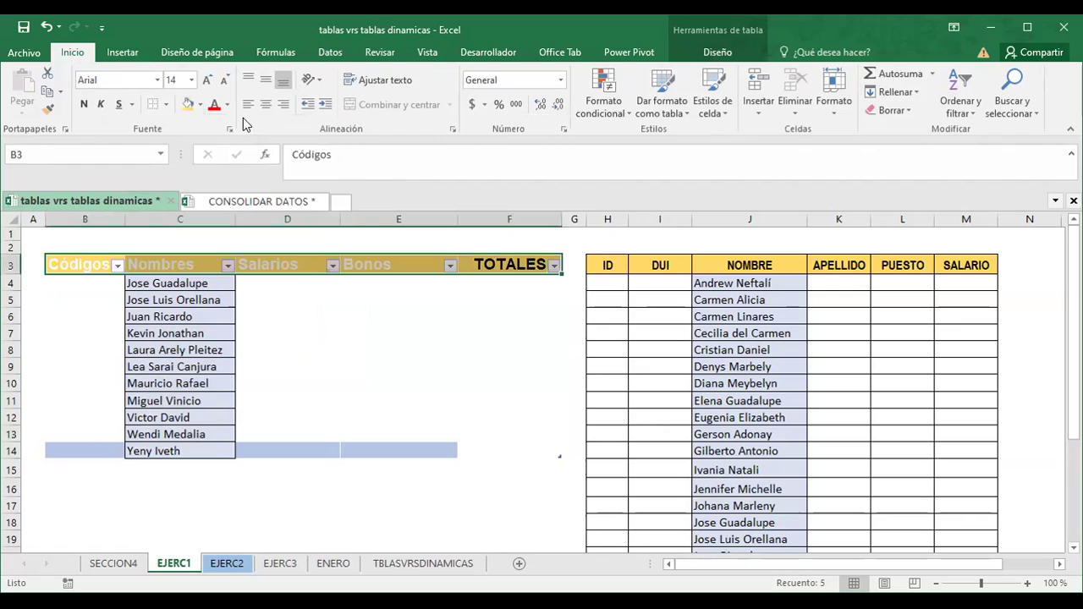
- Color the header text dark blue, then select the whole table B3:F14
left_click(227, 103)
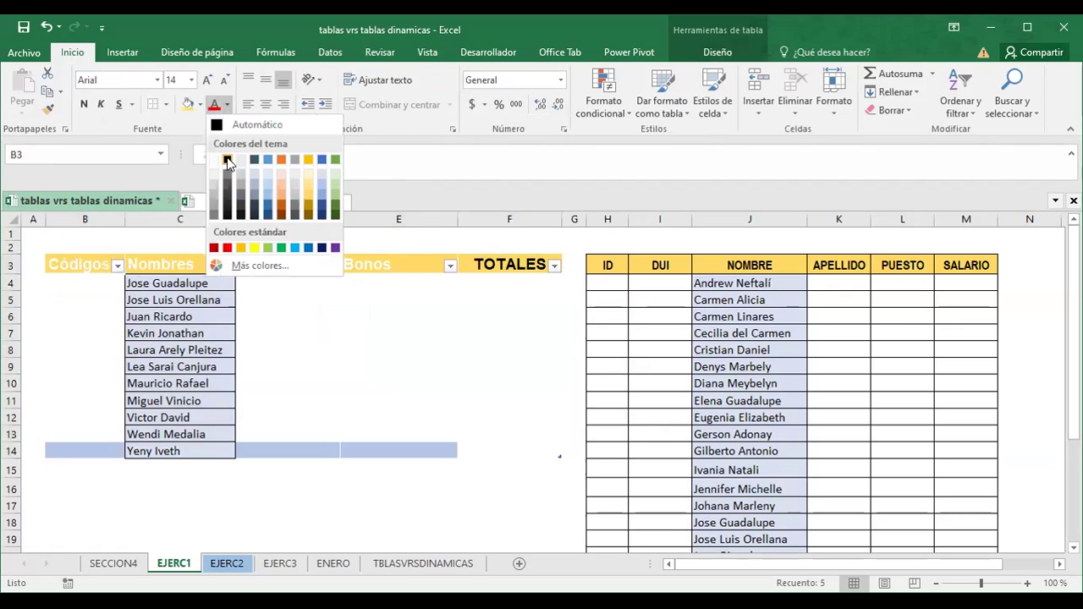
left_click(228, 161)
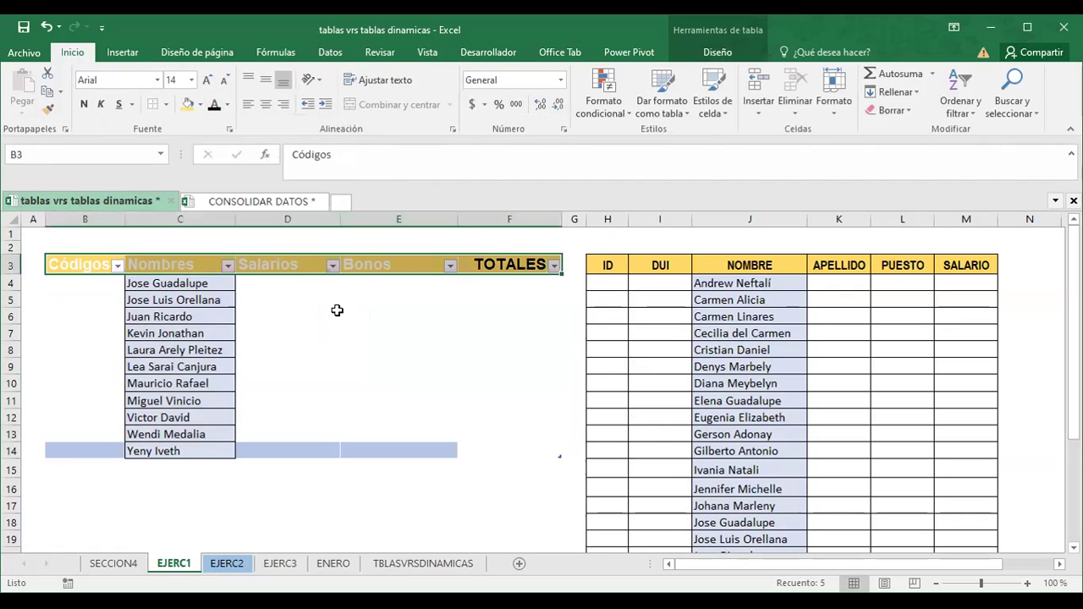
left_click(228, 104)
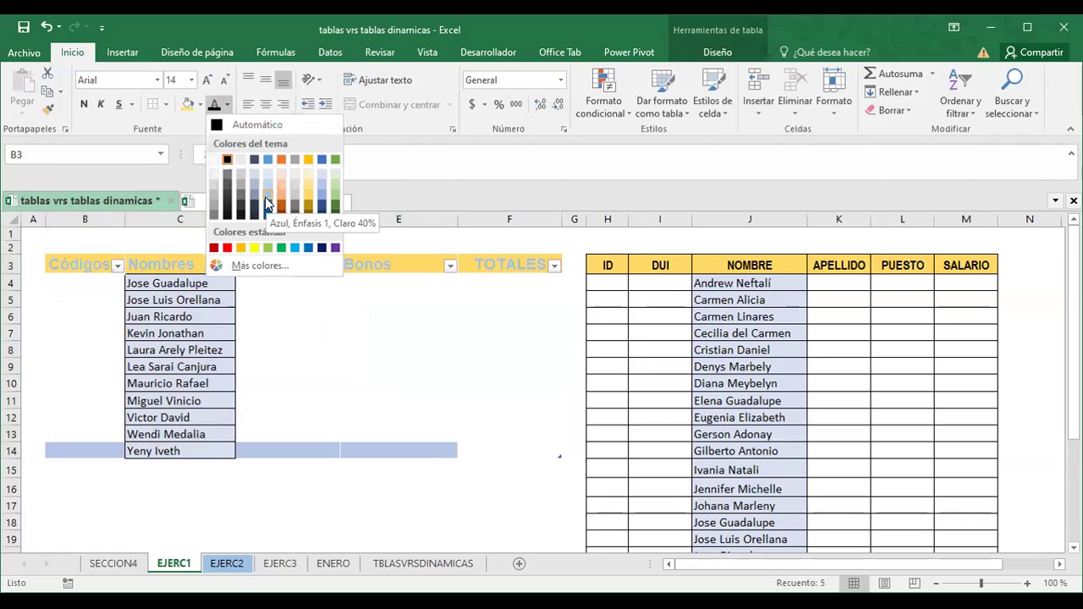
left_click(267, 212)
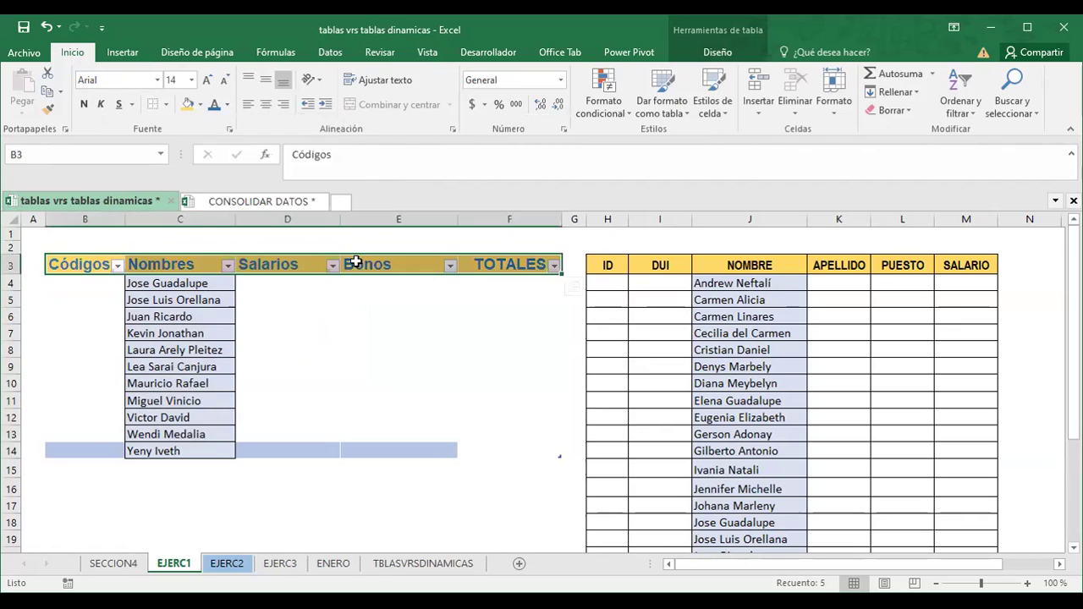
left_click(422, 334)
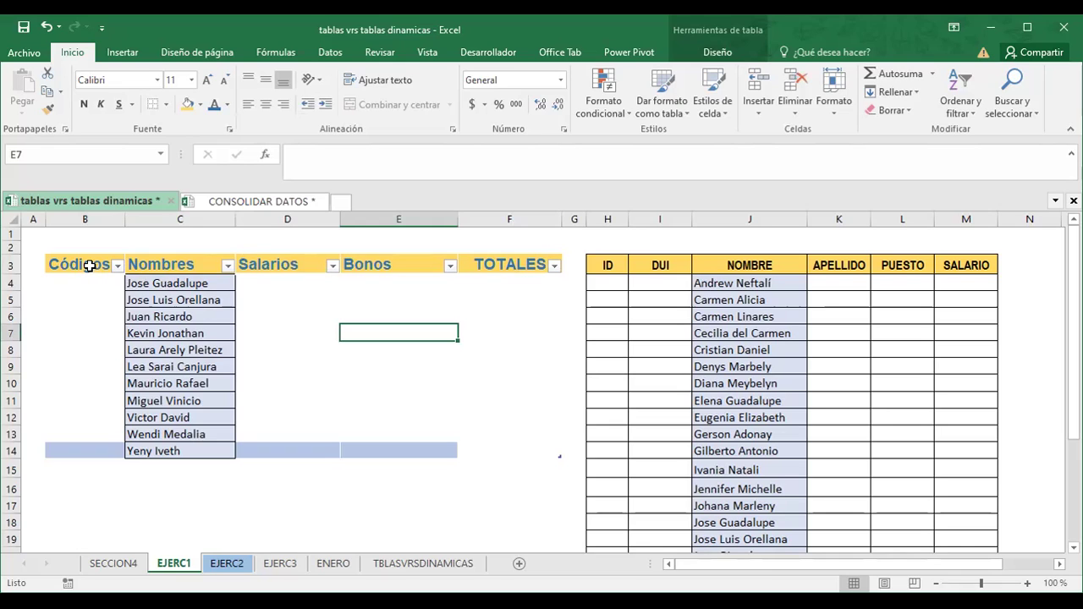
mouse_move(89, 266)
left_mouse_down()
mouse_move(515, 450)
mouse_move(508, 457)
left_mouse_up()
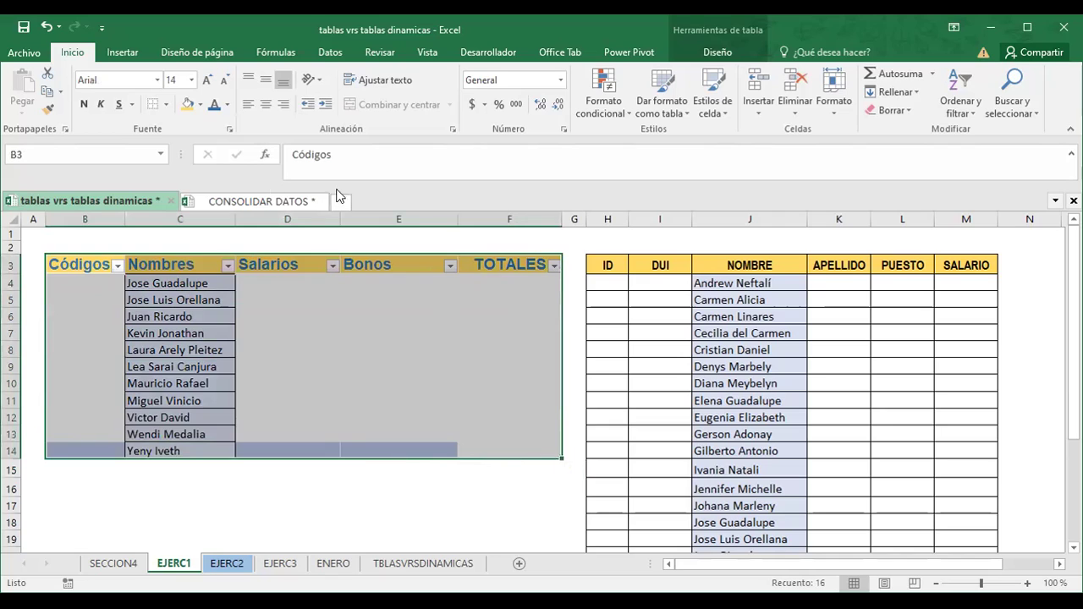
- Apply the yellow table style and turn off banded columns
left_click(721, 53)
left_click(850, 96)
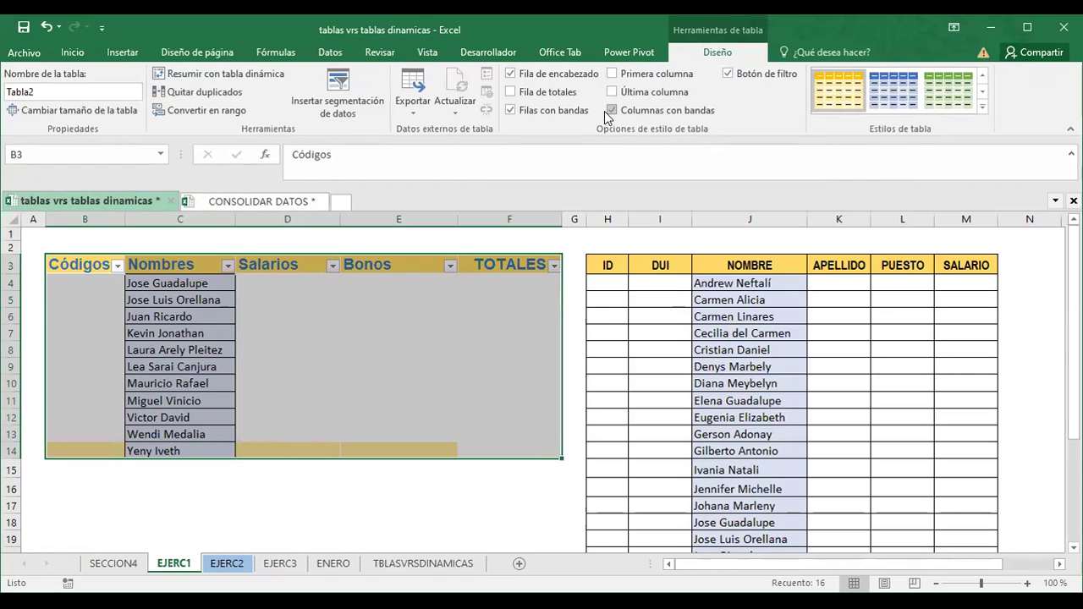
left_click(609, 109)
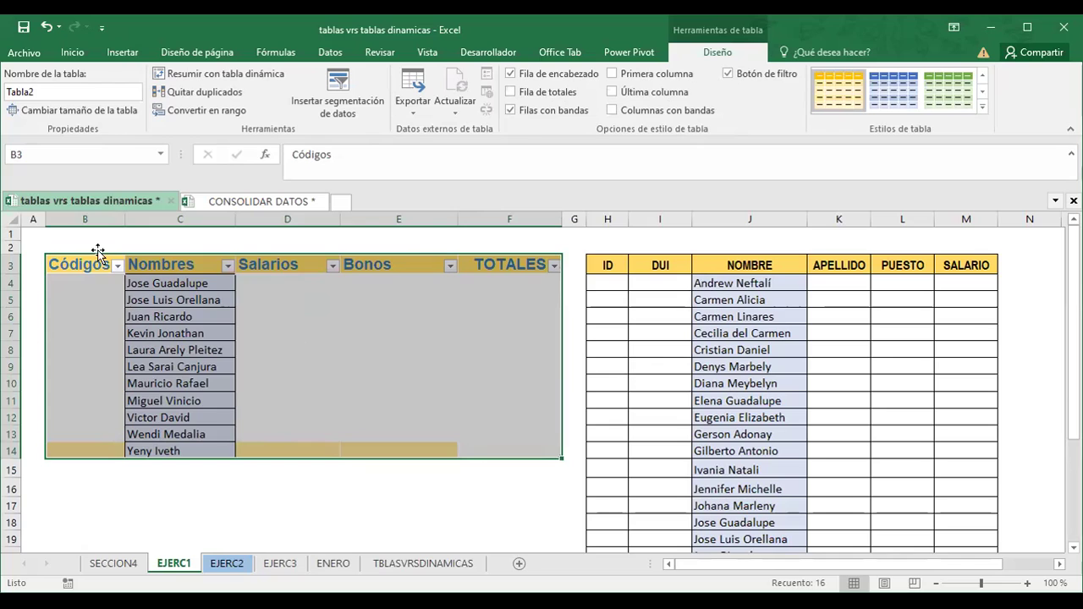
- Add All Borders to every cell of the table
left_click(72, 52)
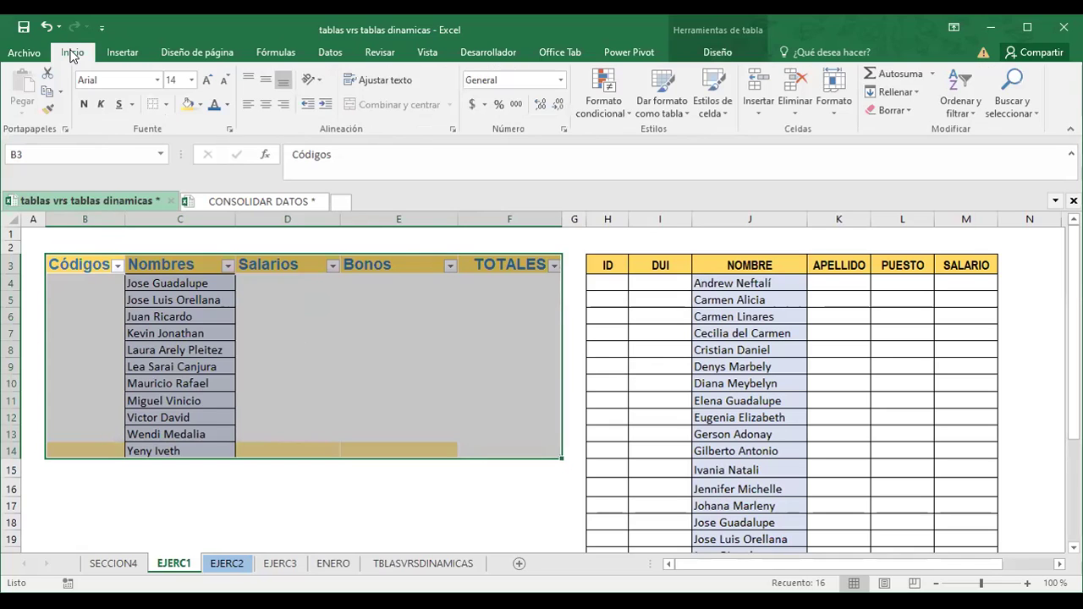
left_click(166, 104)
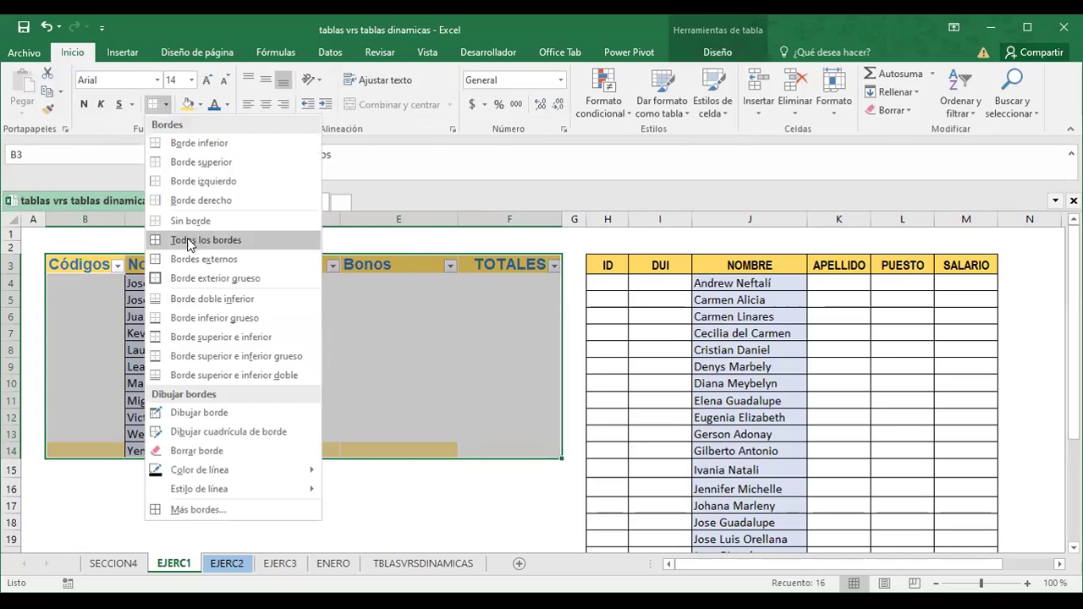
left_click(188, 241)
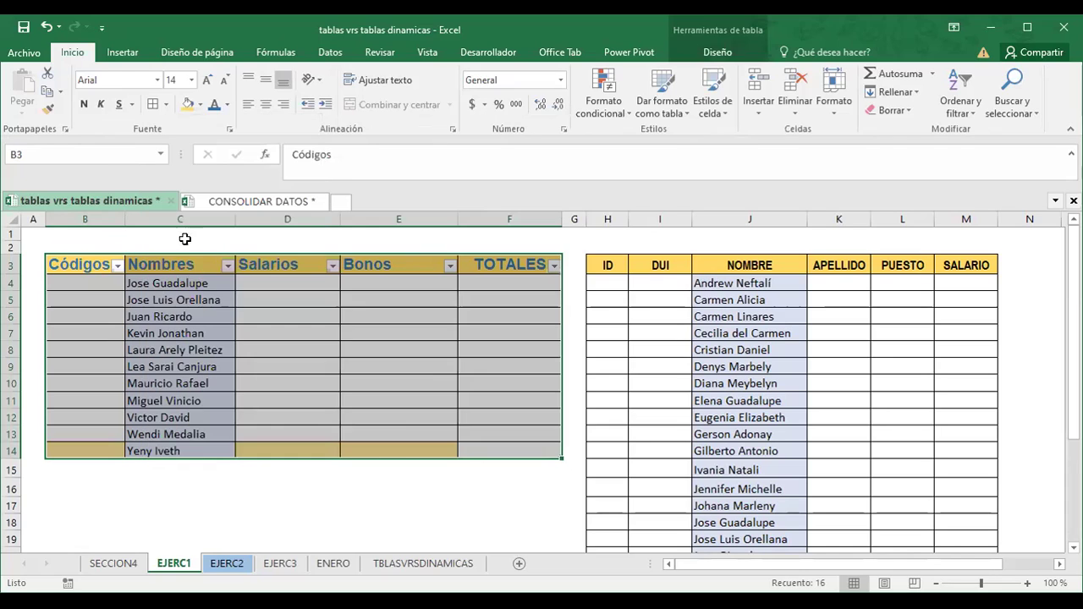
left_click(153, 243)
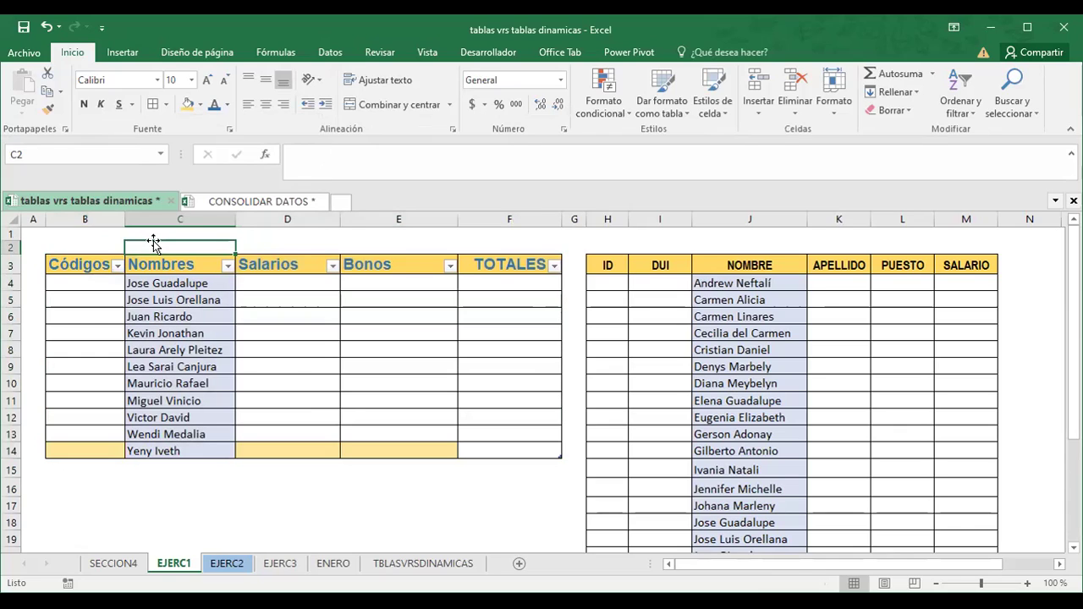
- Enter codes 123, 345, 654 and 145 in B4:B7, cancelling a stray entry
left_click(74, 284)
type("123")
key("Return")
type("345")
key("Return")
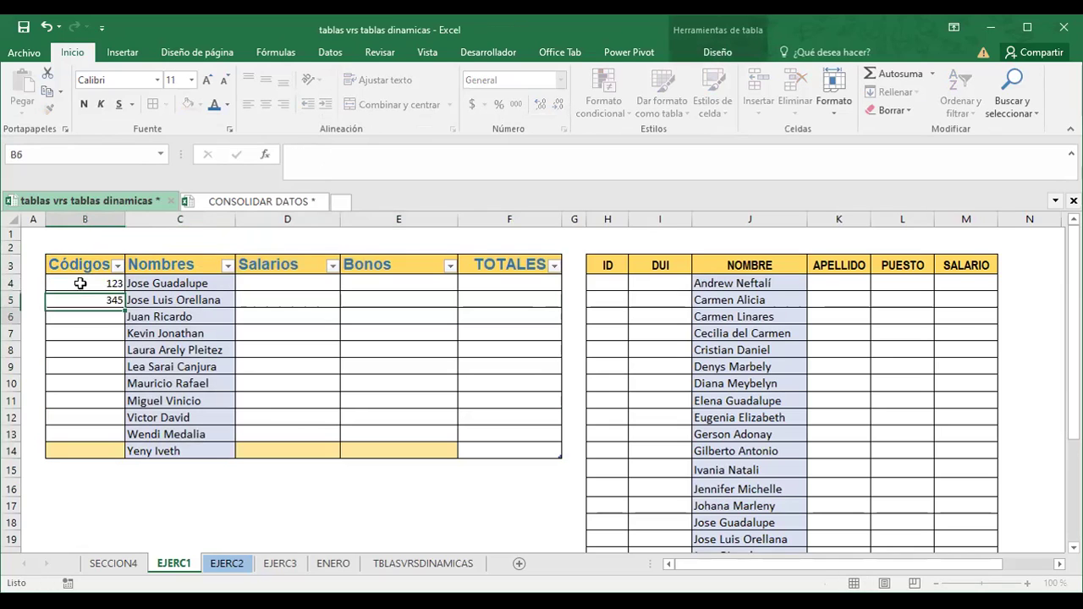
type("654")
key("Tab")
type("78")
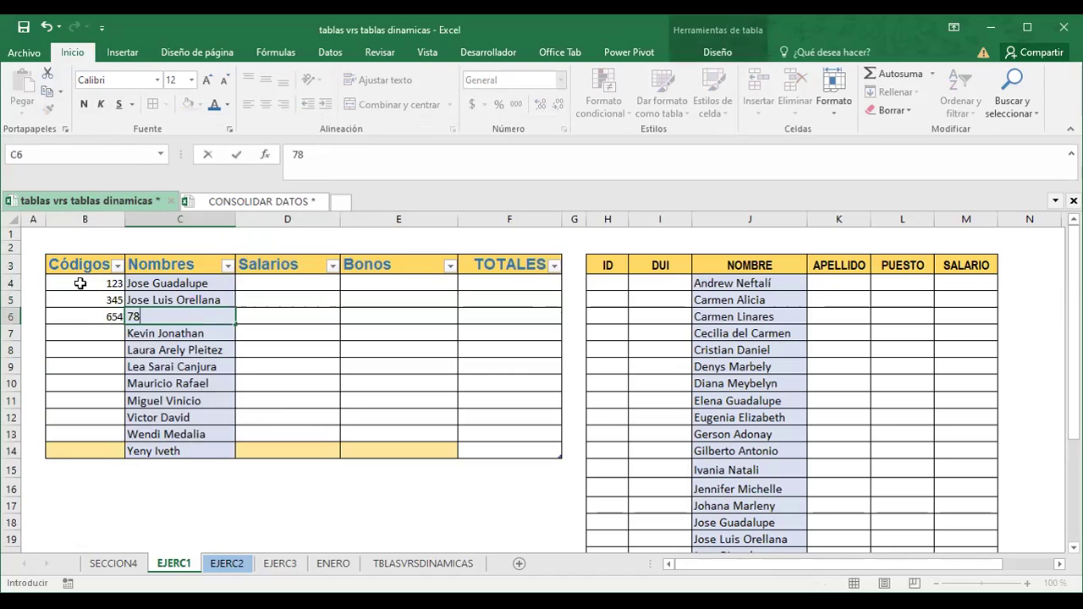
key("Escape")
key("Left")
key("Down")
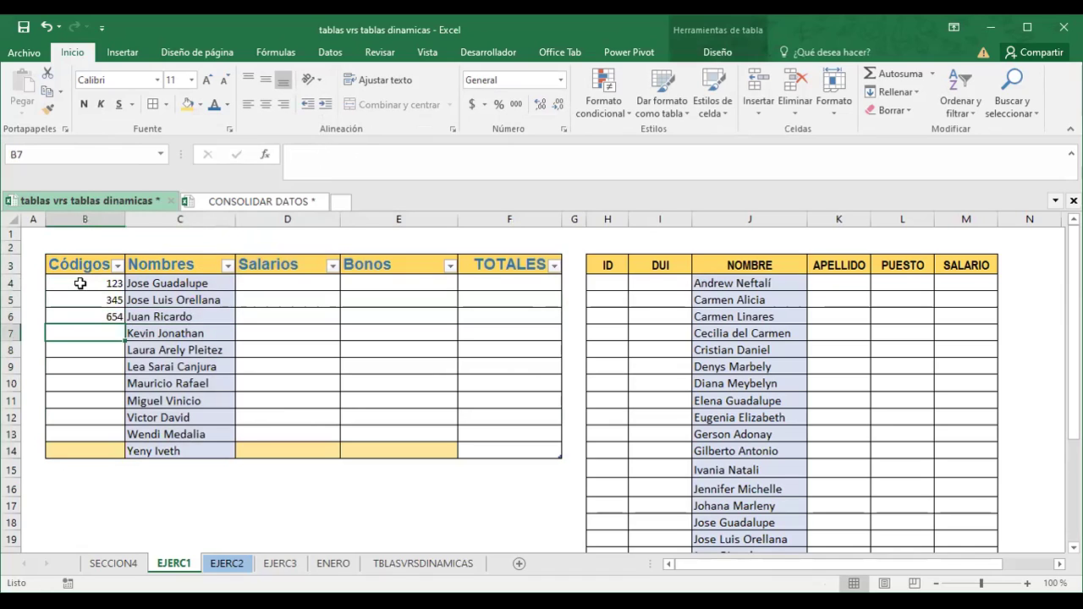
type("145")
key("Return")
- Enter codes 786, 897, 654, 565, 3432, 35455 and 34 in B8:B14
type("786")
key("Return")
type("897")
key("Return")
type("654")
key("Return")
type("565")
key("Return")
type("3432")
key("Return")
type("35455")
key("Return")
type("34")
key("Return")
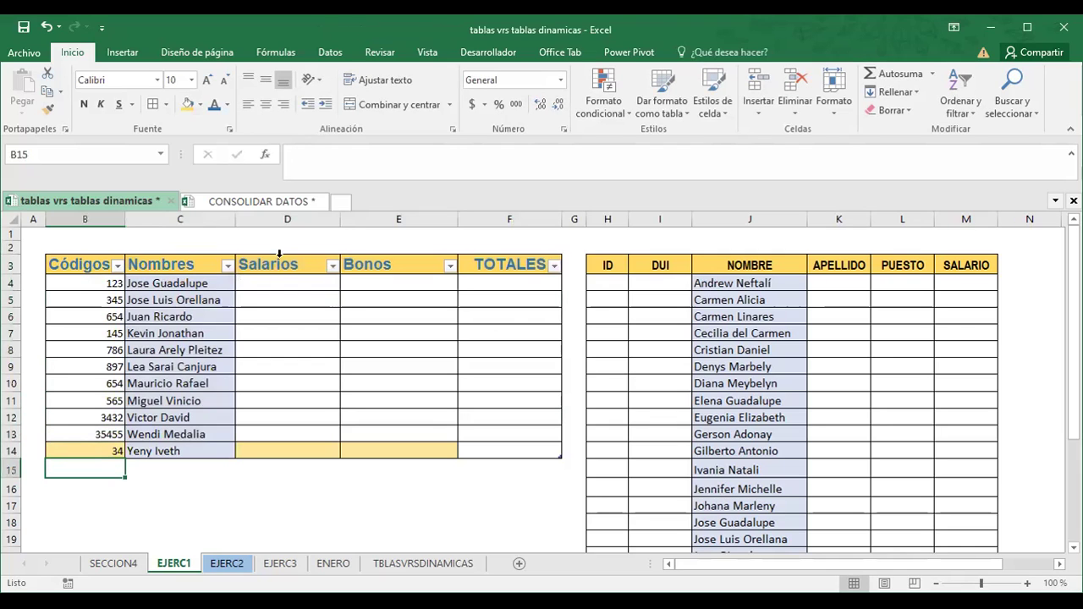
- Format D4:F14 as Moneda with 2 decimal places and no currency symbol
left_click(285, 277)
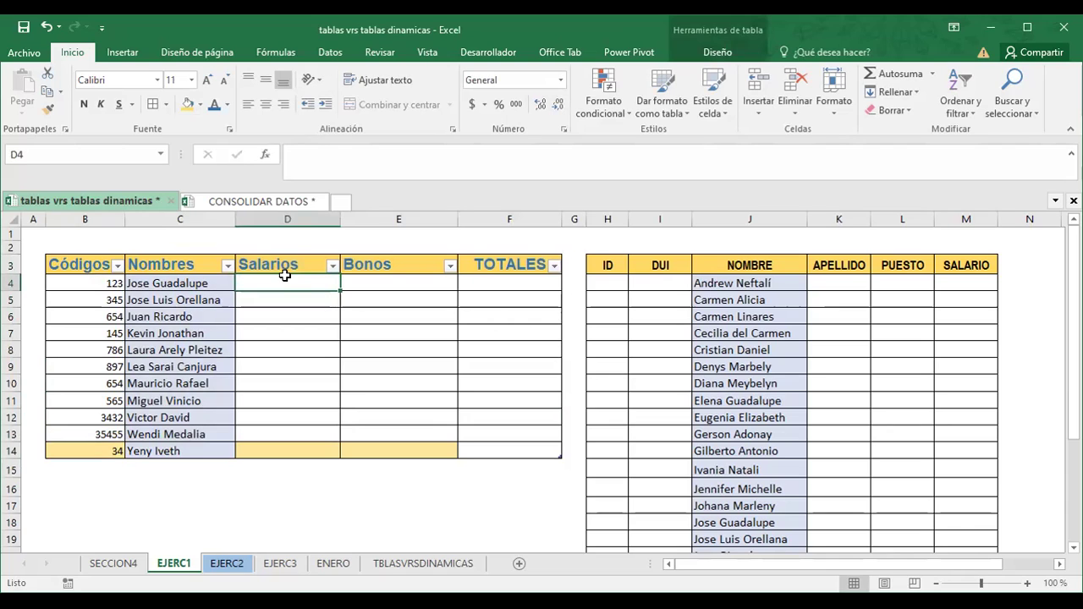
mouse_move(285, 277)
left_mouse_down()
mouse_move(492, 428)
mouse_move(493, 447)
left_mouse_up()
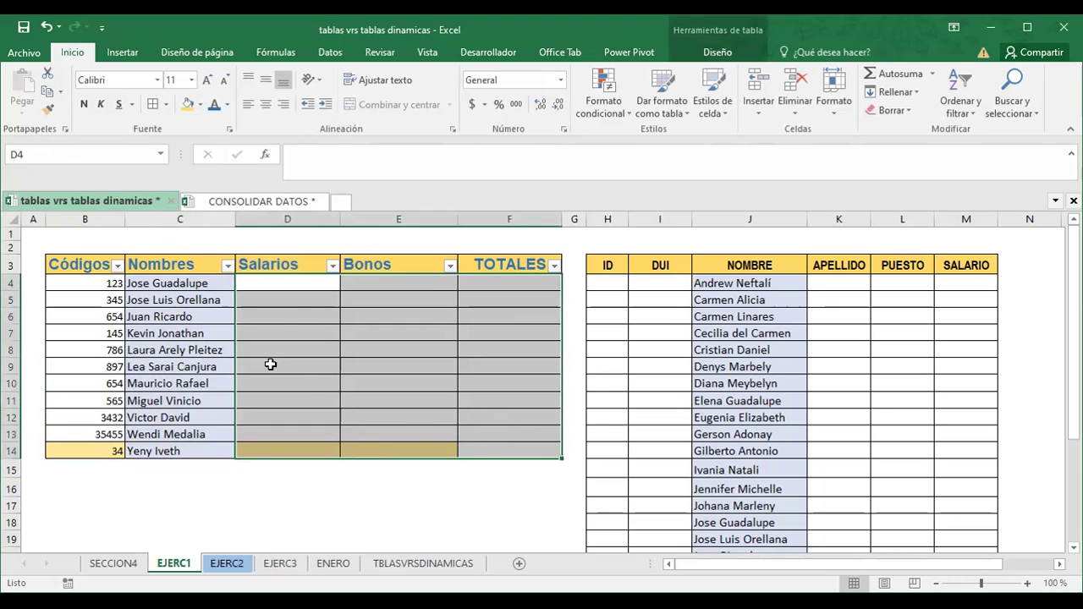
right_click(299, 307)
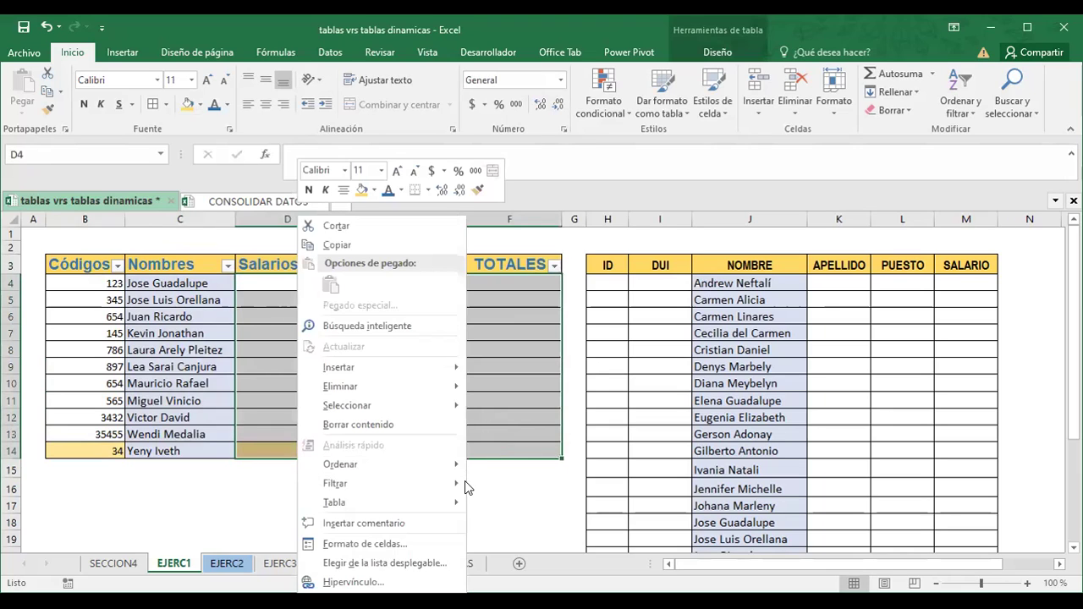
left_click(360, 544)
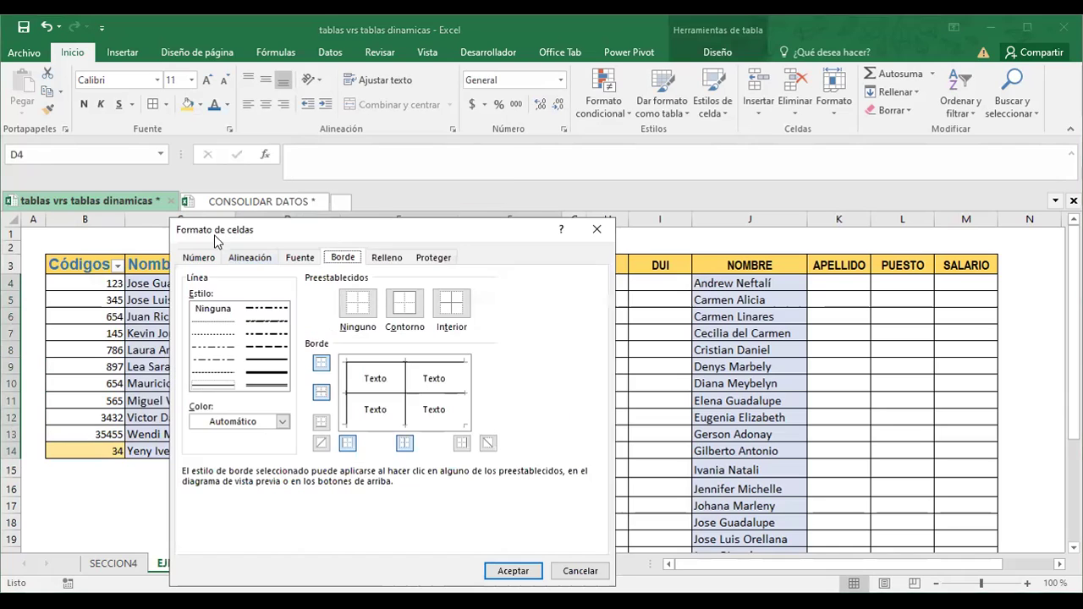
left_click(387, 257)
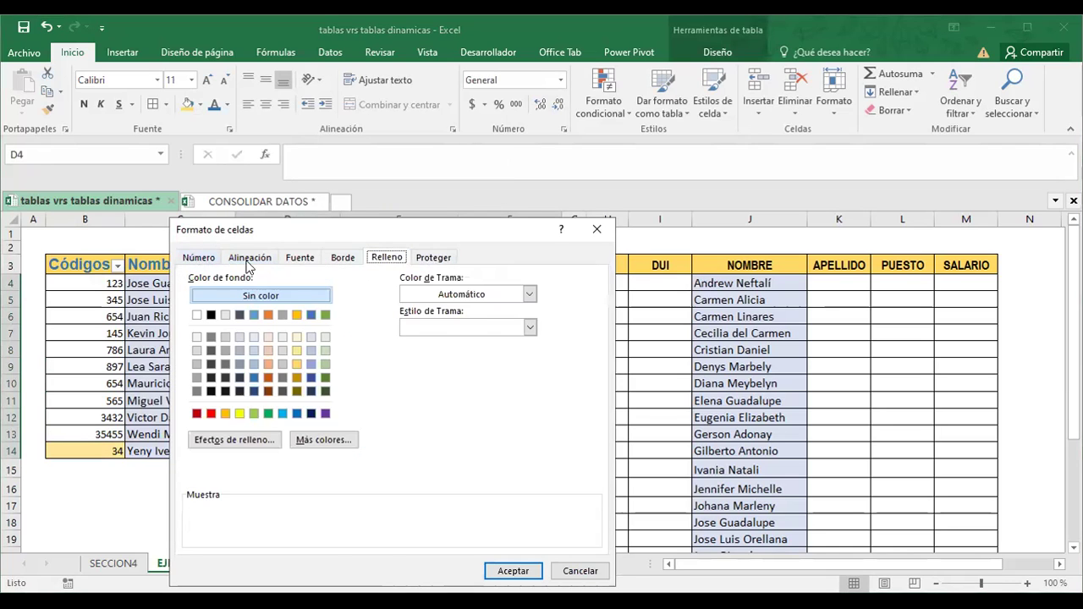
left_click(200, 258)
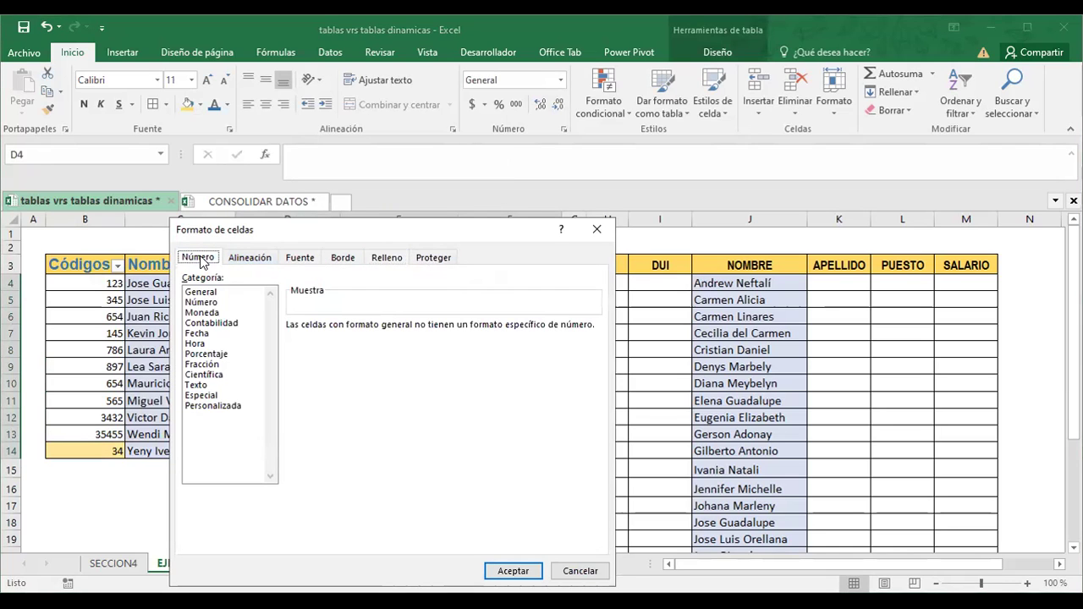
left_click(203, 312)
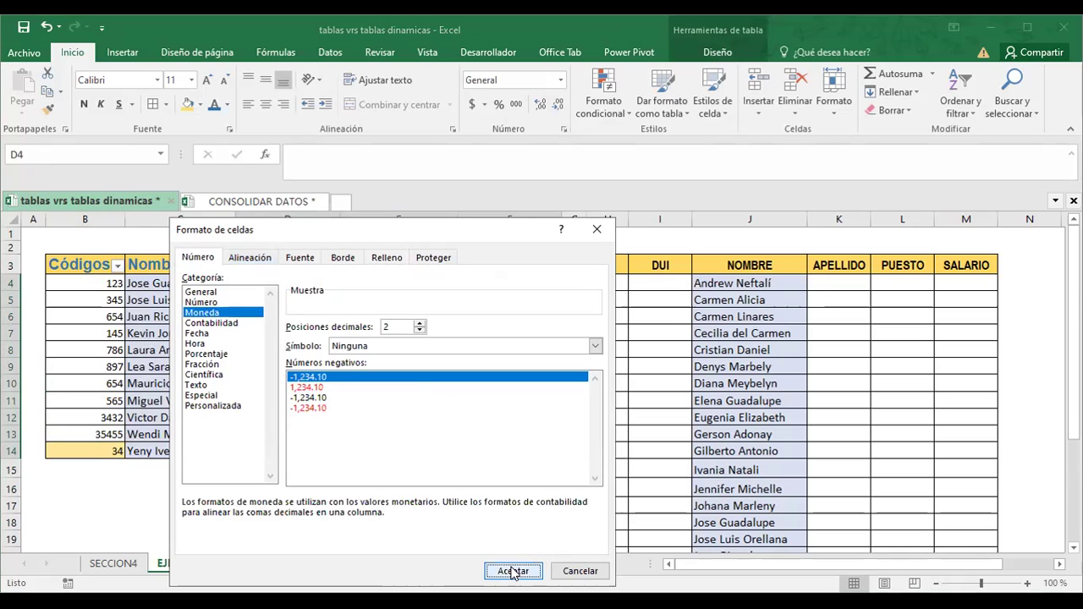
key("Return")
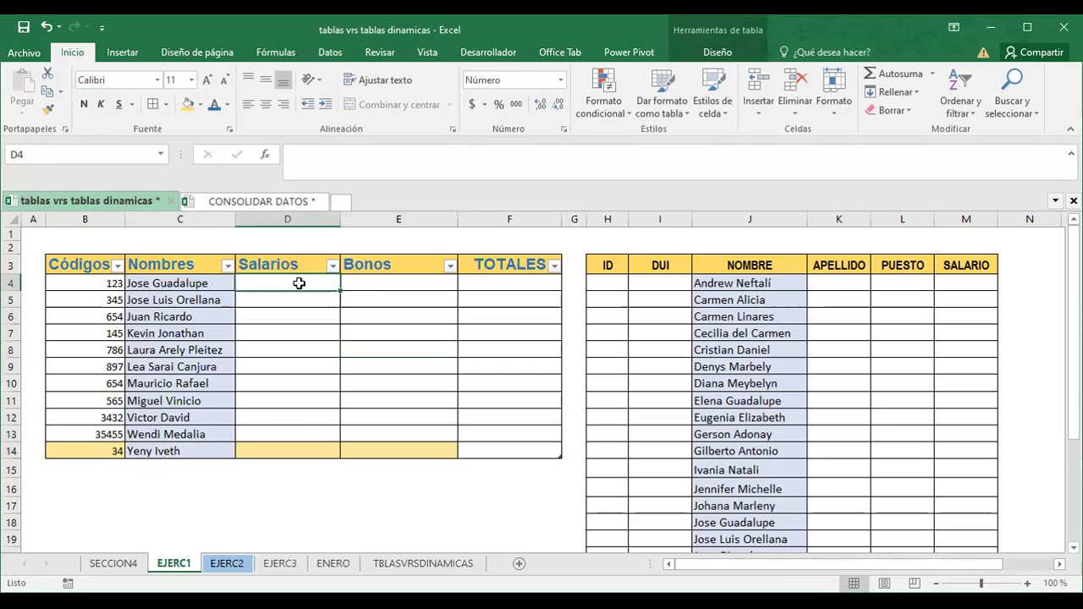
- Enter 650 in D4 and set the table body B4:F14 to Arial Narrow, size 14
type("650")
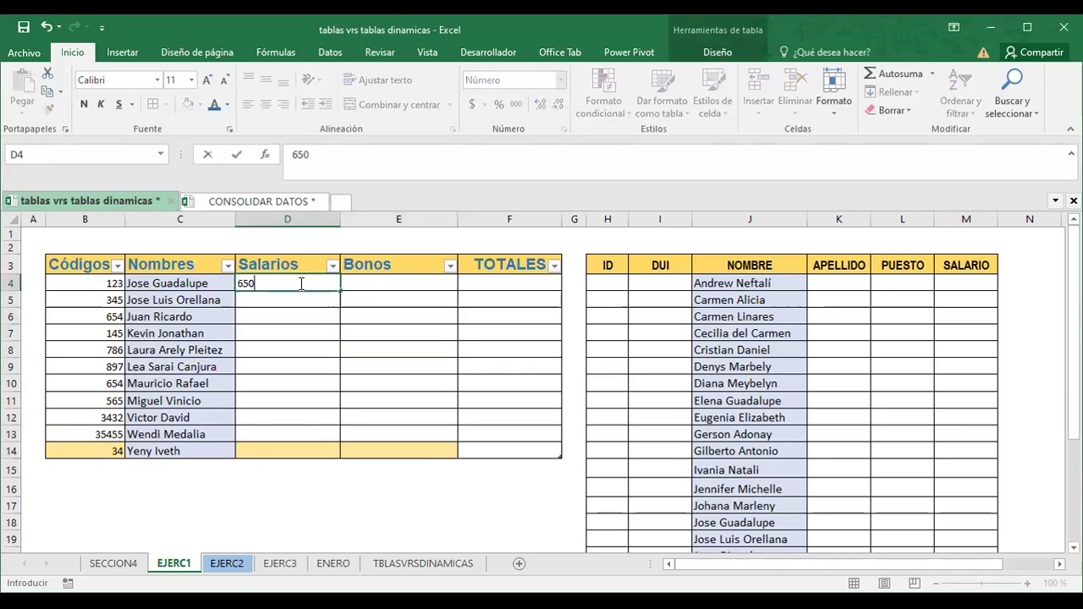
key("Return")
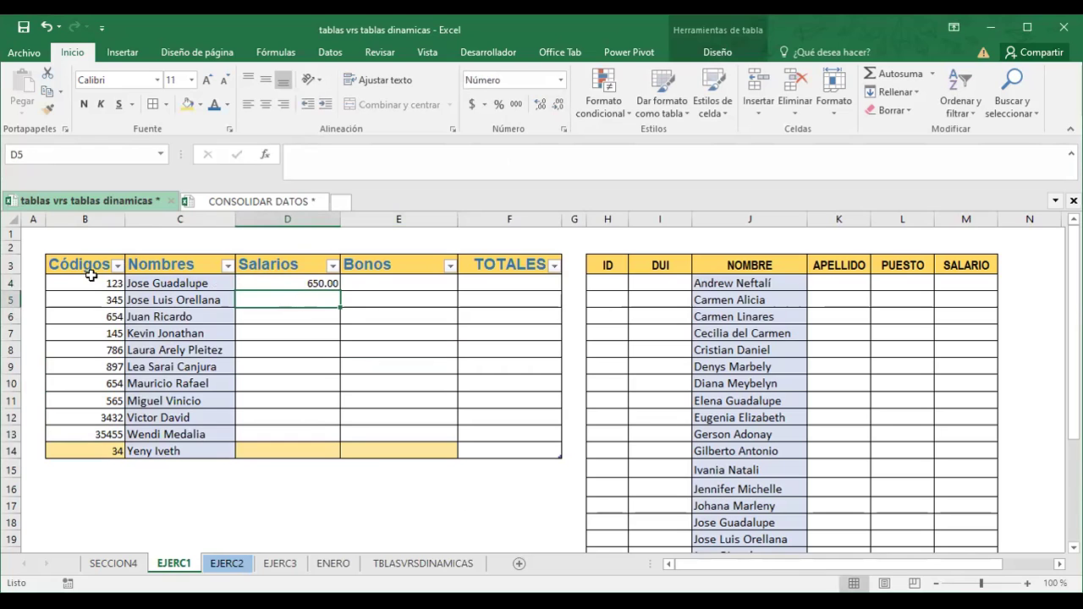
left_click_drag(81, 283, 499, 447)
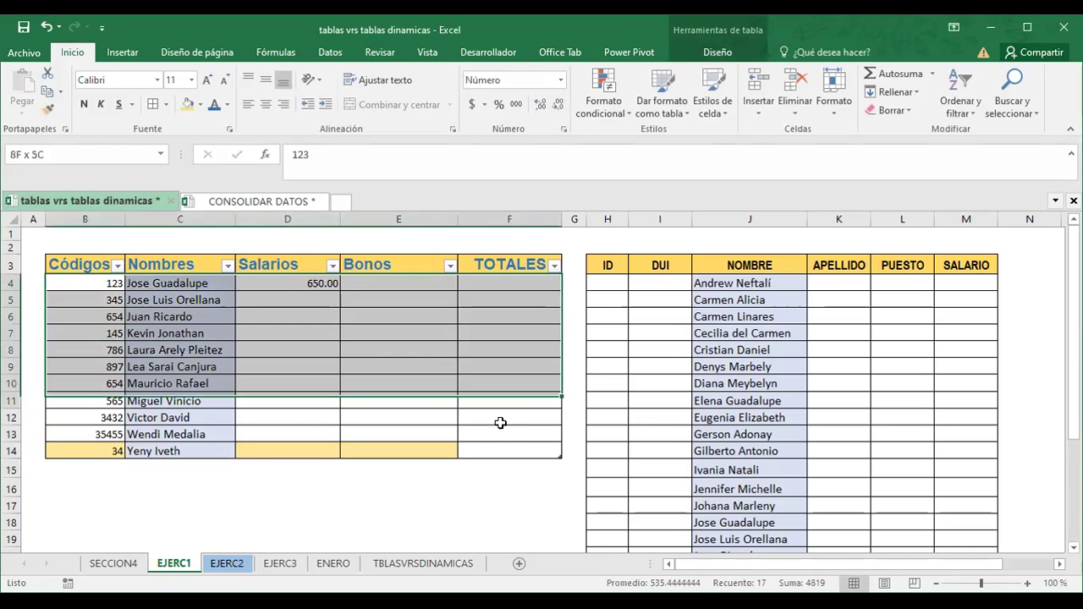
left_click(158, 80)
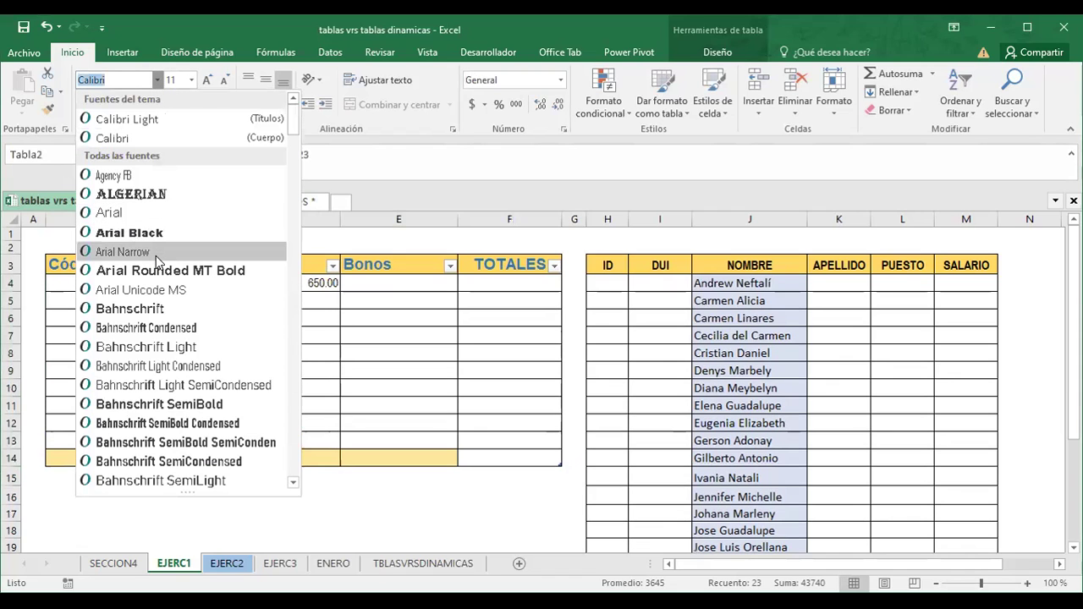
left_click(155, 252)
left_click(208, 80)
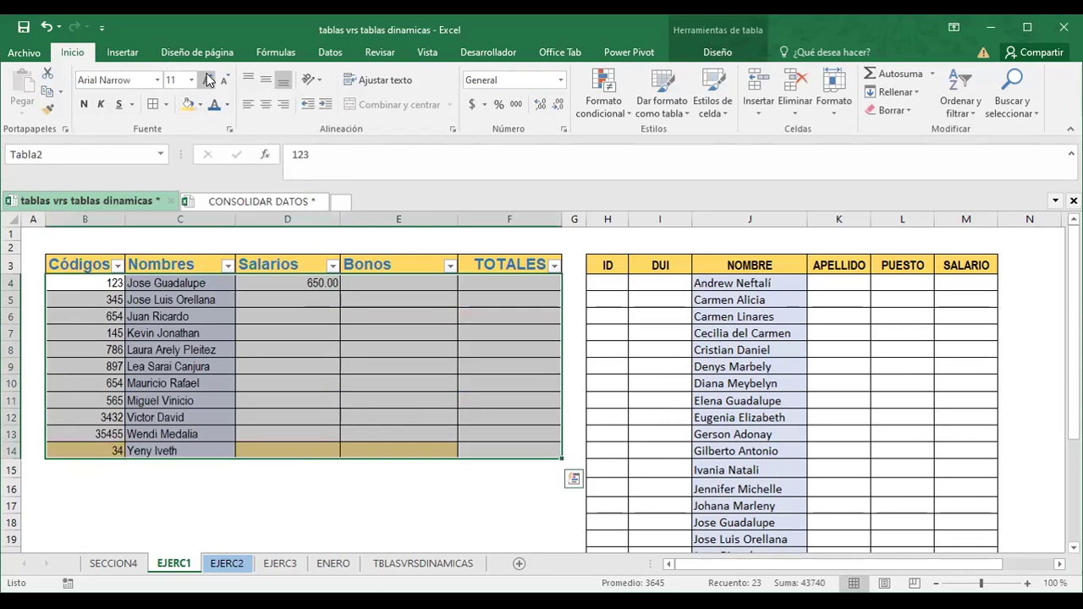
left_click(208, 80)
left_click(288, 360)
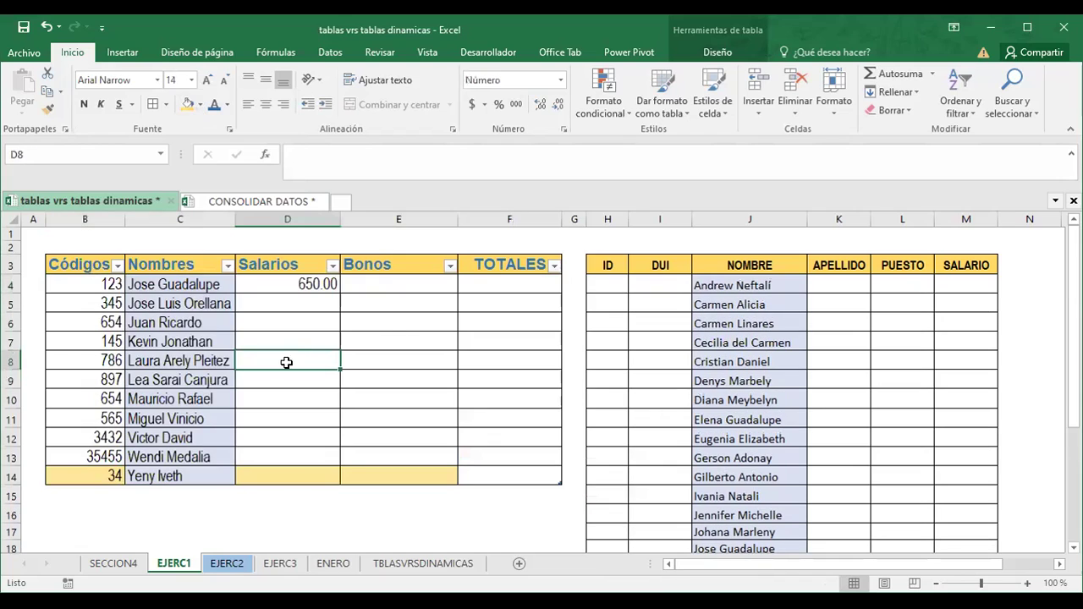
- Enter salaries 450, 260 and 360 in D5, D6 and D7
left_click(313, 305)
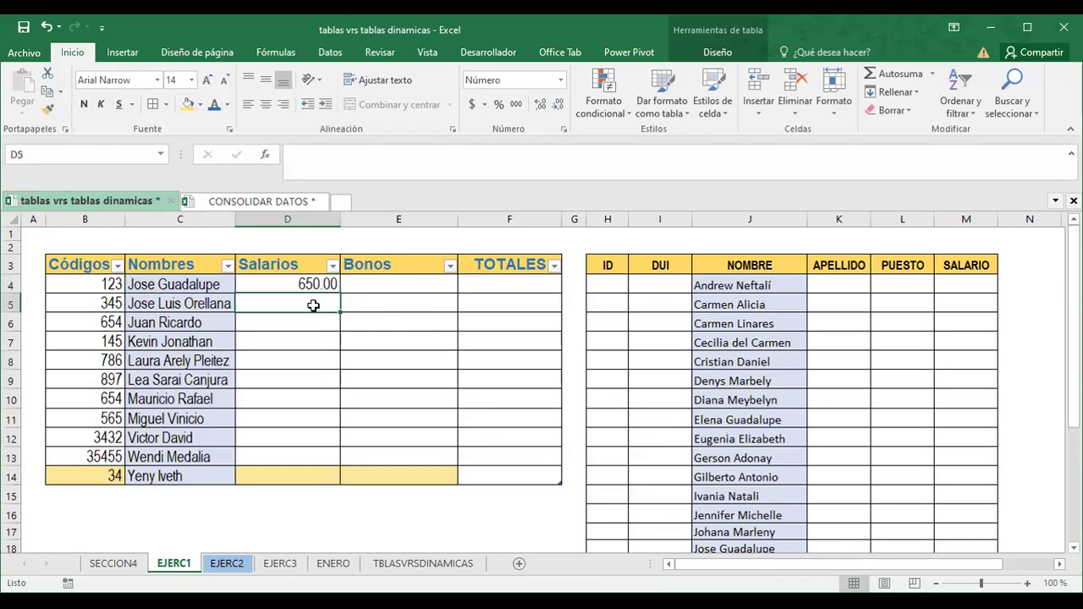
type("450")
key("Return")
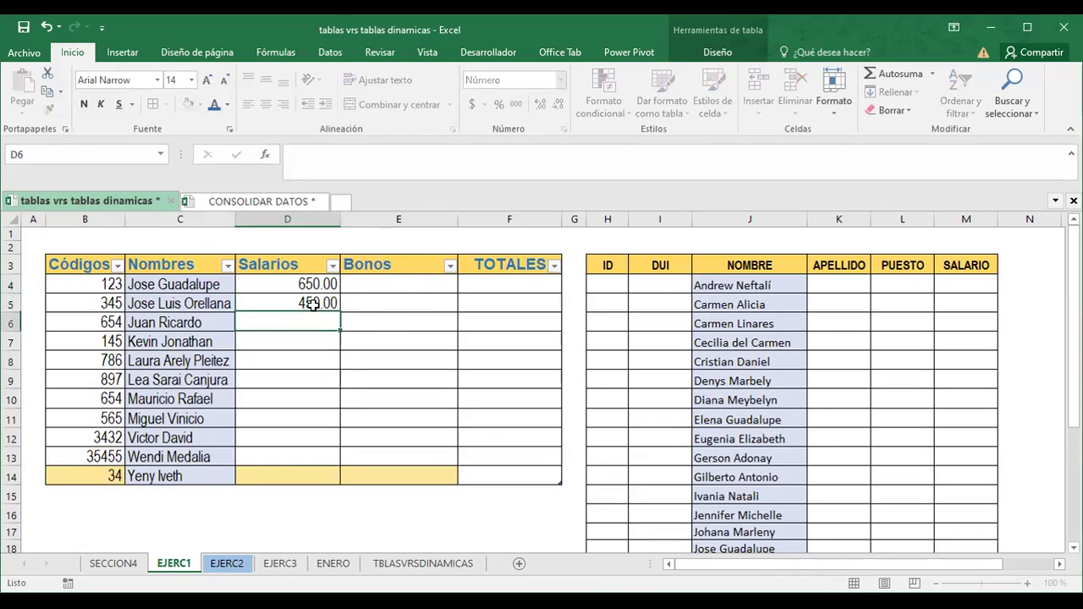
type("260")
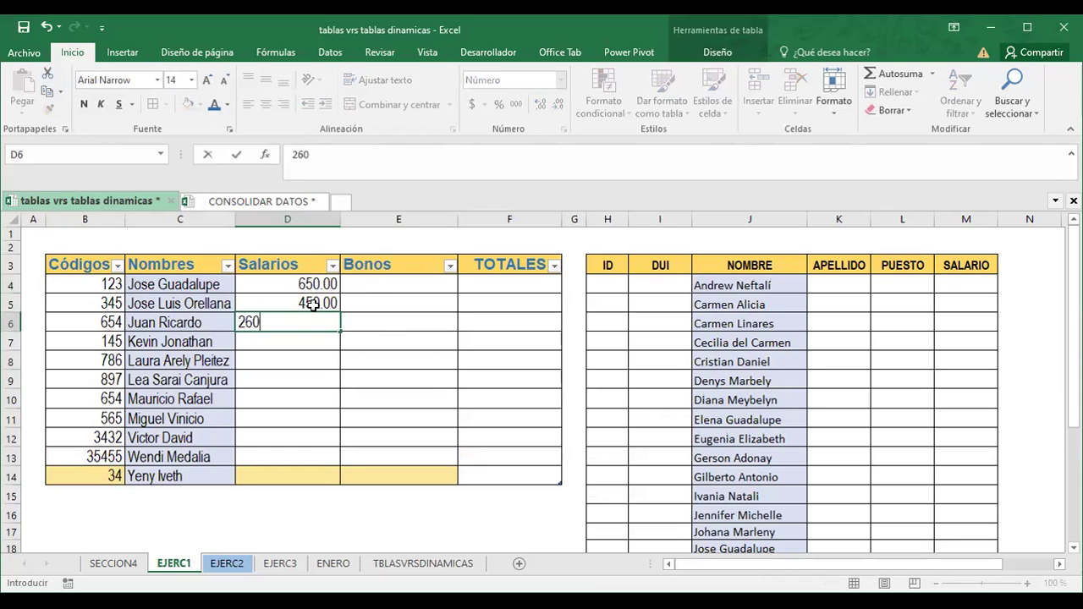
key("Return")
type("360")
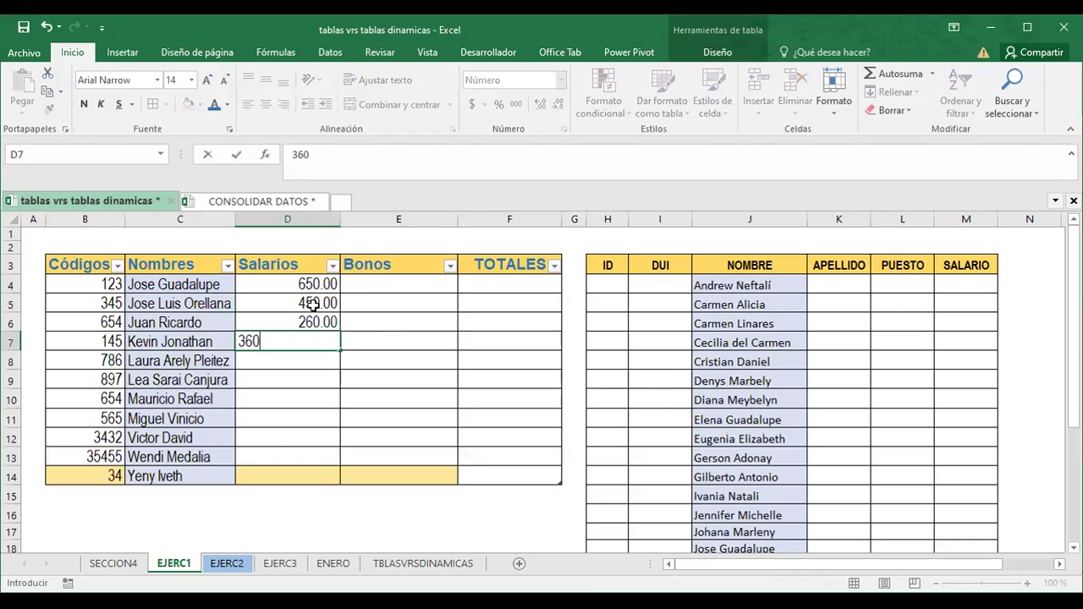
key("Return")
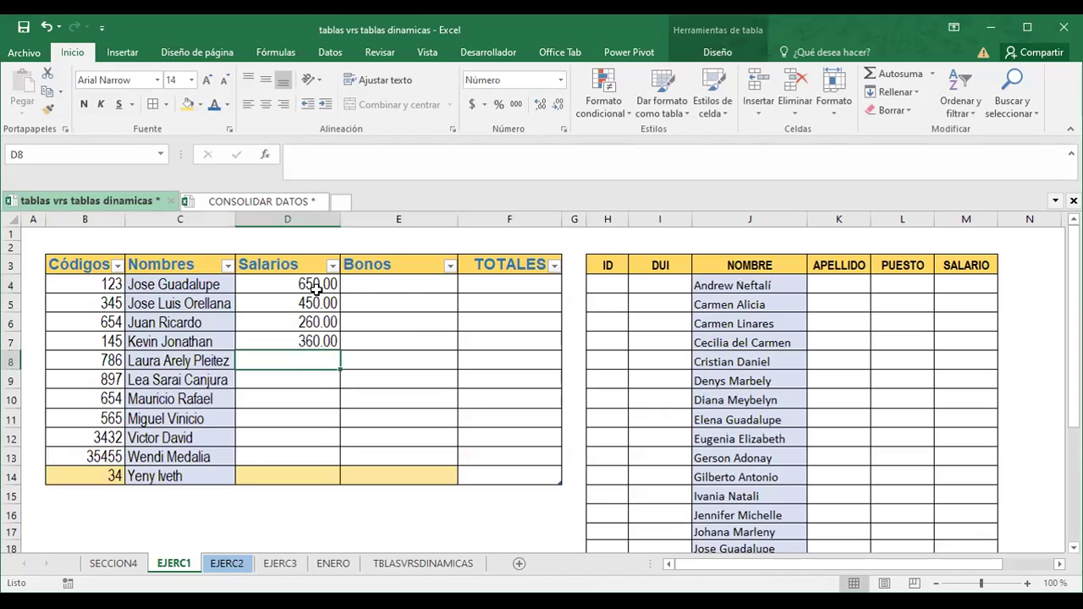
- Apply the Moneda format with the $ symbol to the Salarios cells D4:D14
left_click_drag(309, 284, 295, 469)
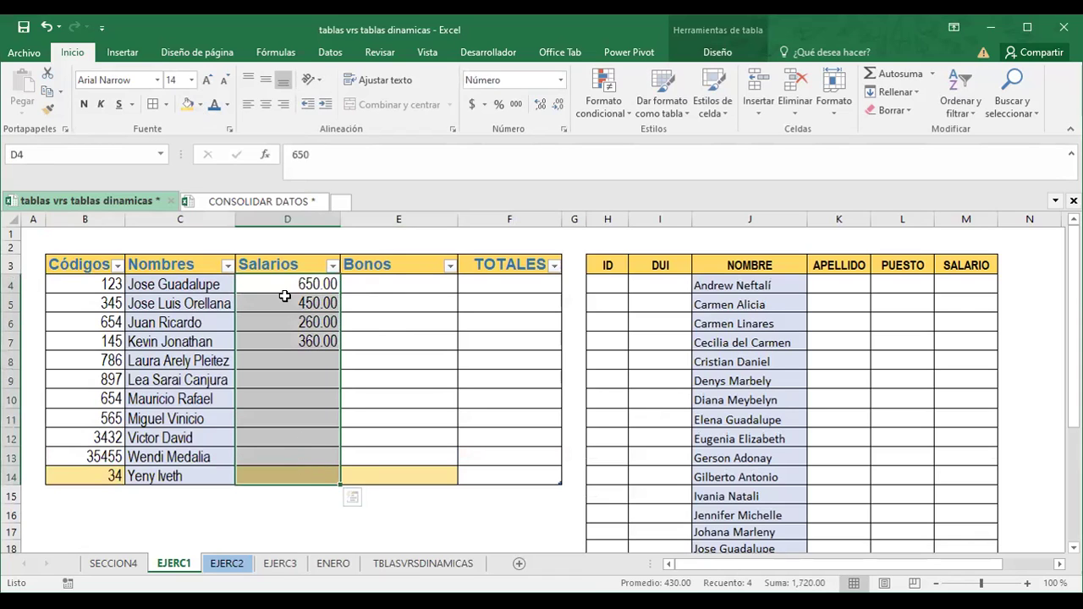
right_click(260, 286)
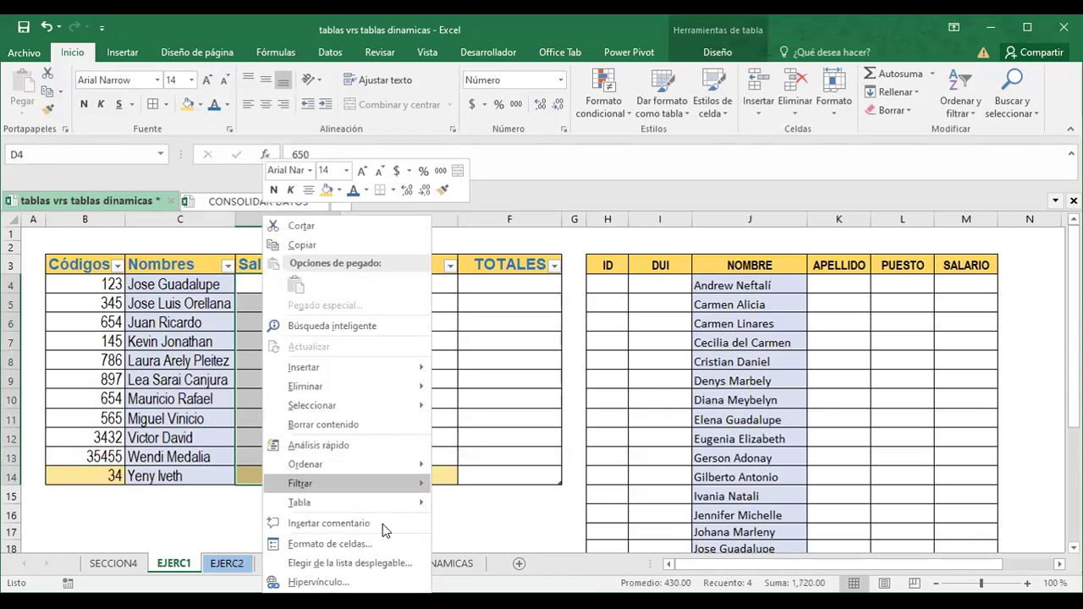
left_click(314, 544)
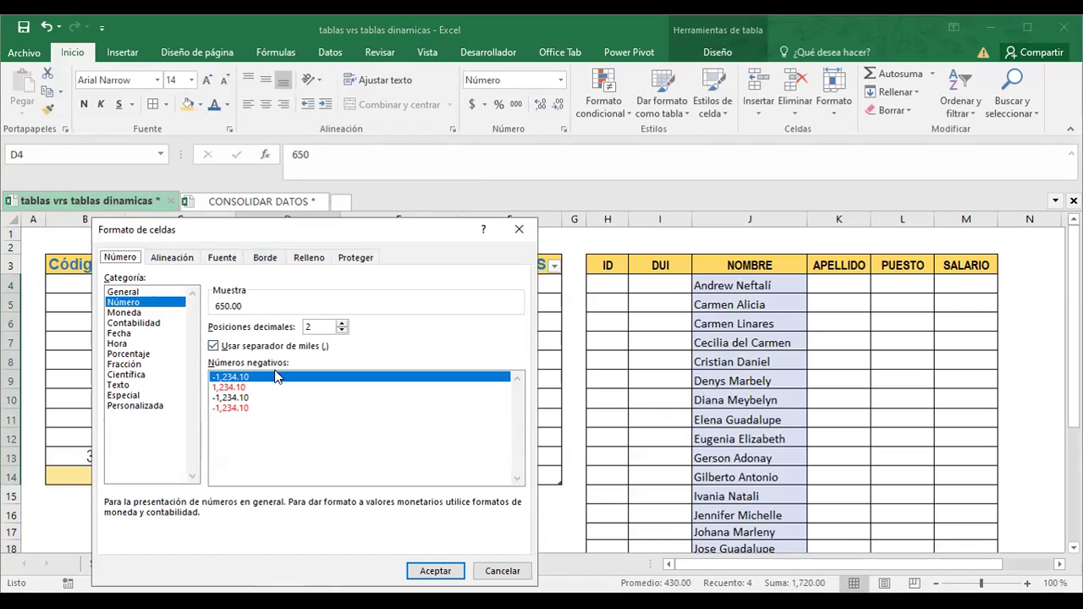
left_click(131, 315)
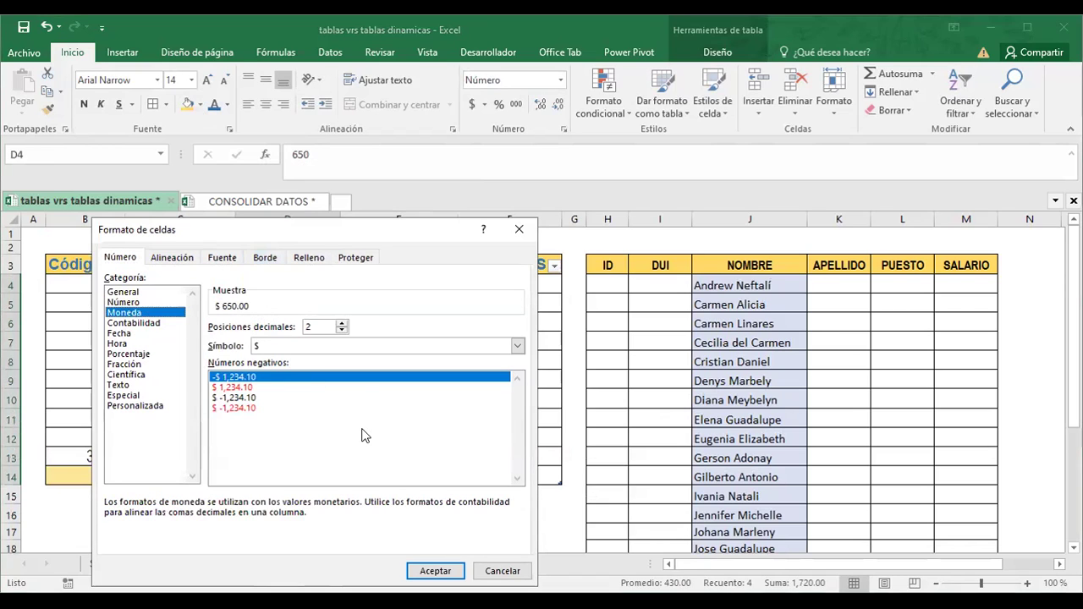
left_click(432, 573)
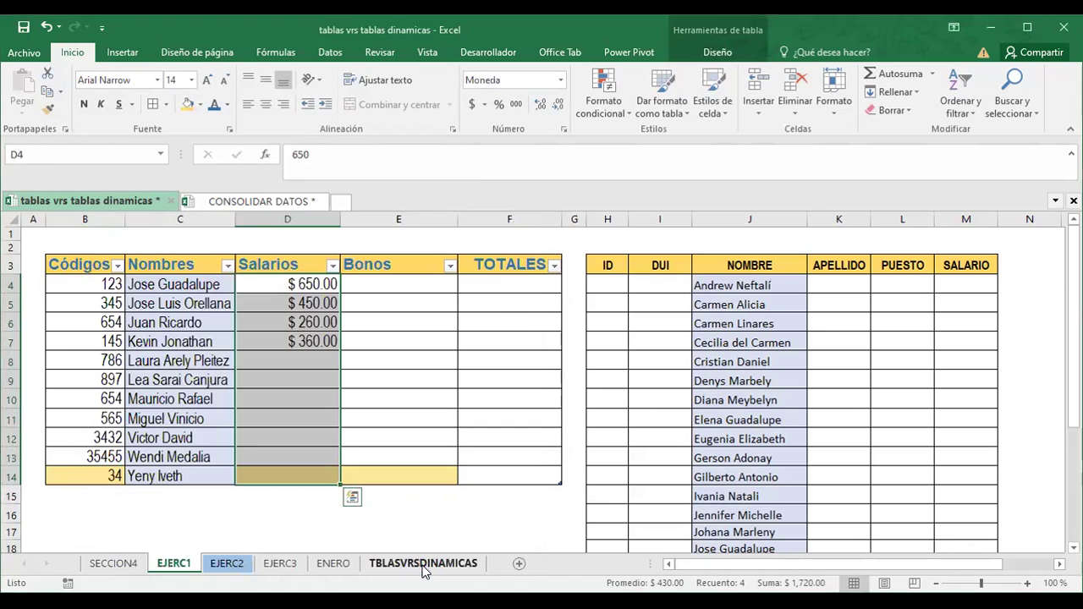
left_click(398, 383)
- Enter bonuses 34, 56, 76 and 89 in E4:E7
left_click(400, 285)
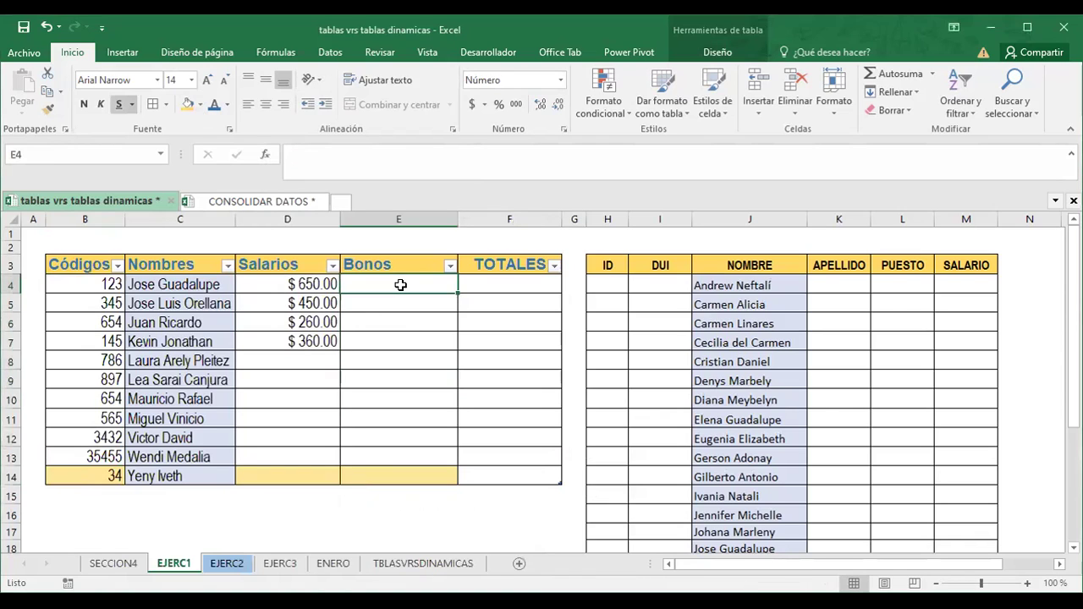
type("34")
left_click(378, 299)
type("56")
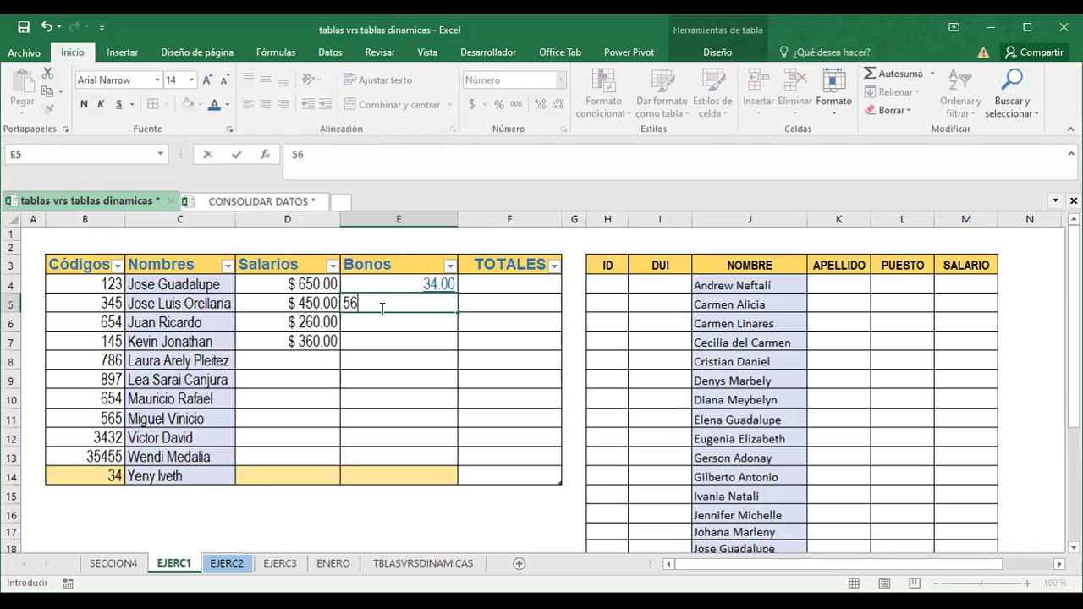
left_click(378, 319)
type("76")
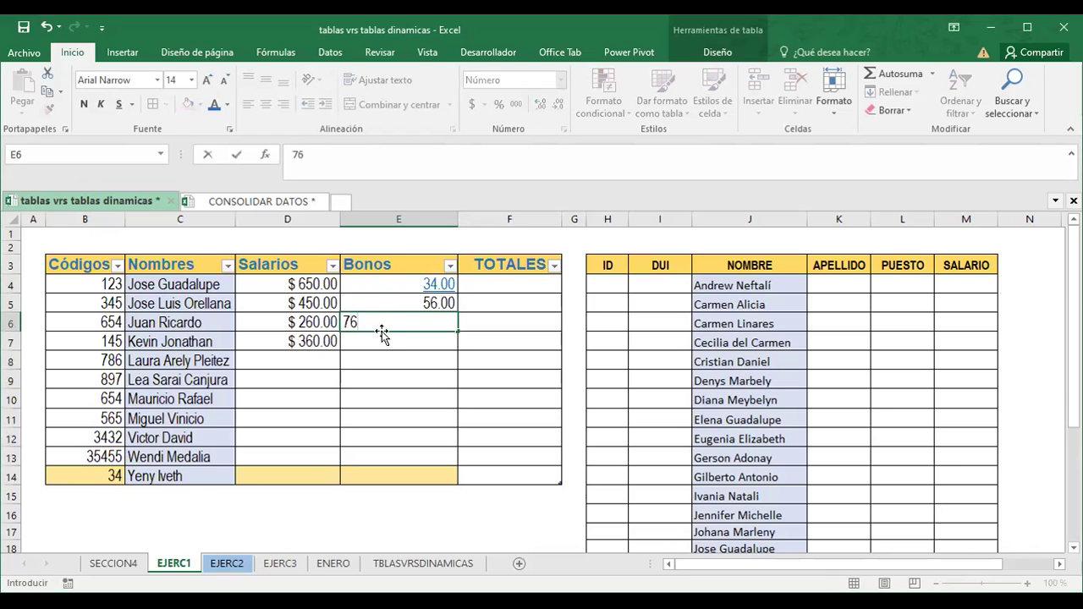
left_click(390, 342)
type("89")
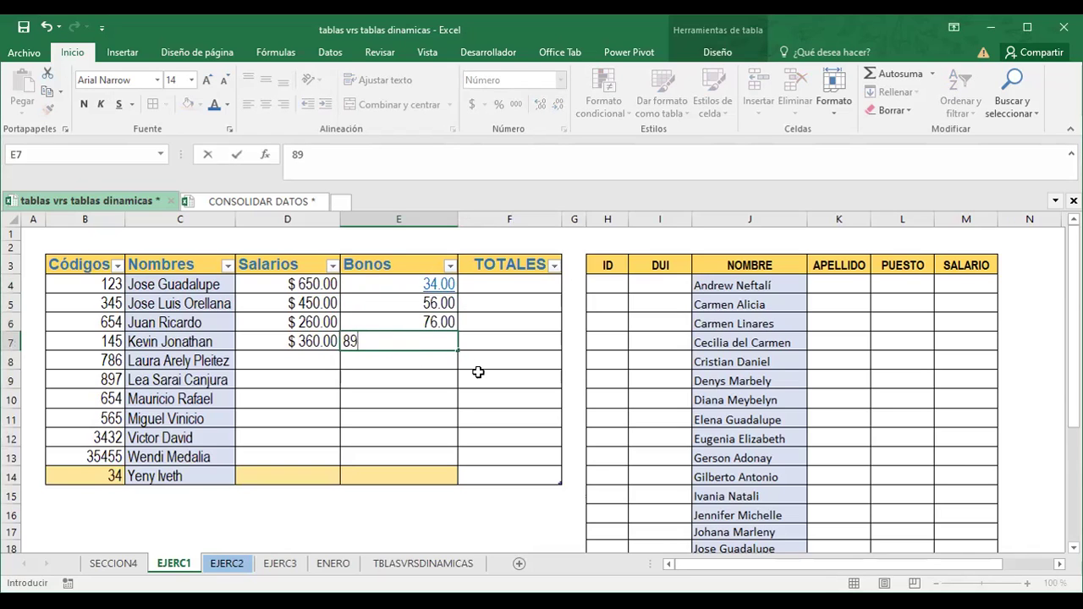
left_click(479, 374)
left_click(530, 280)
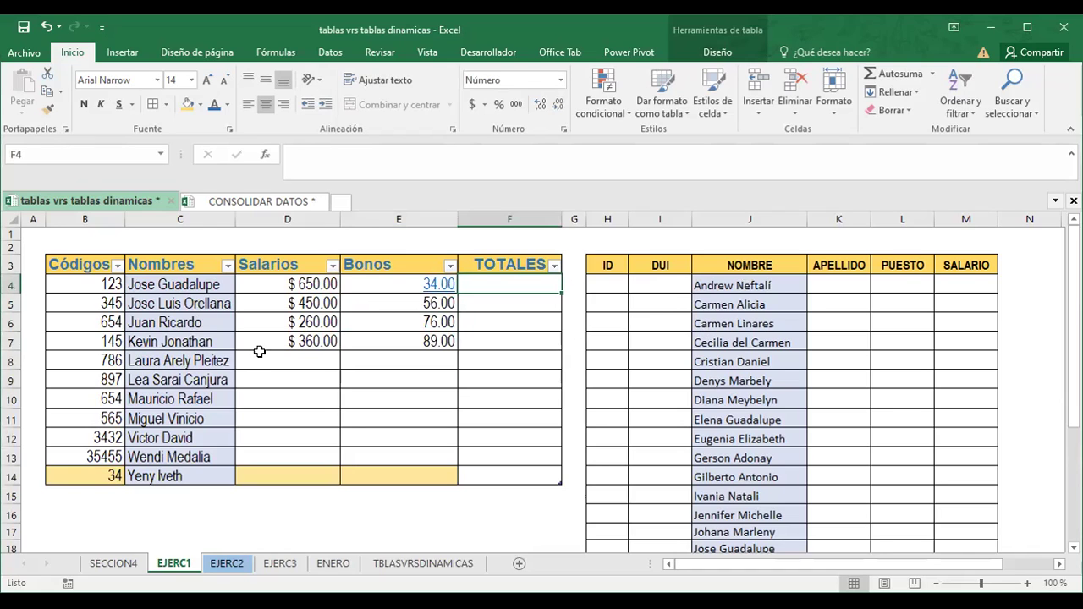
left_click_drag(76, 268, 495, 468)
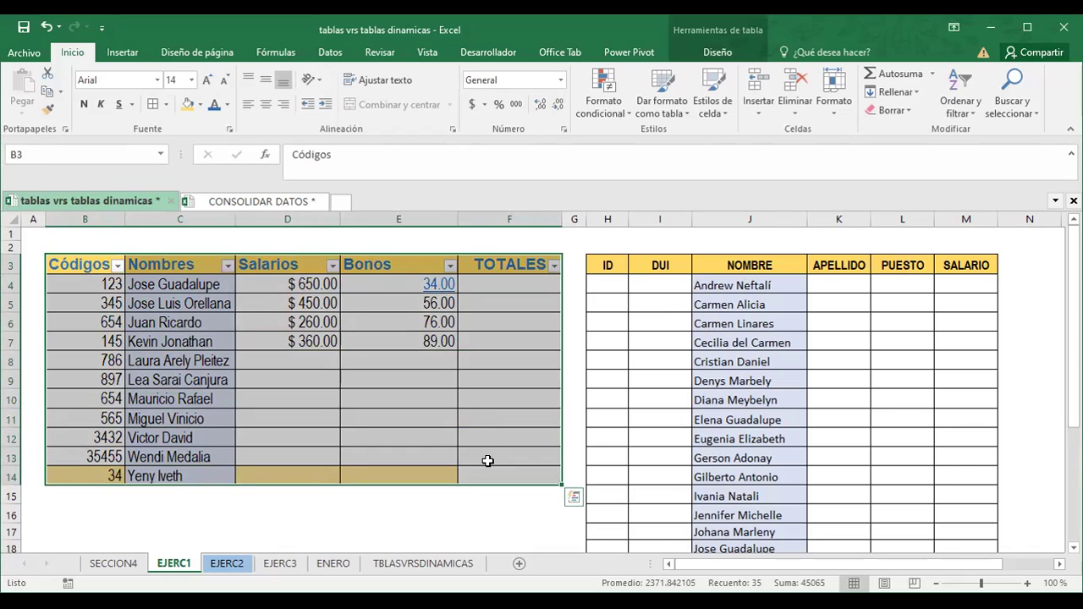
left_click(731, 53)
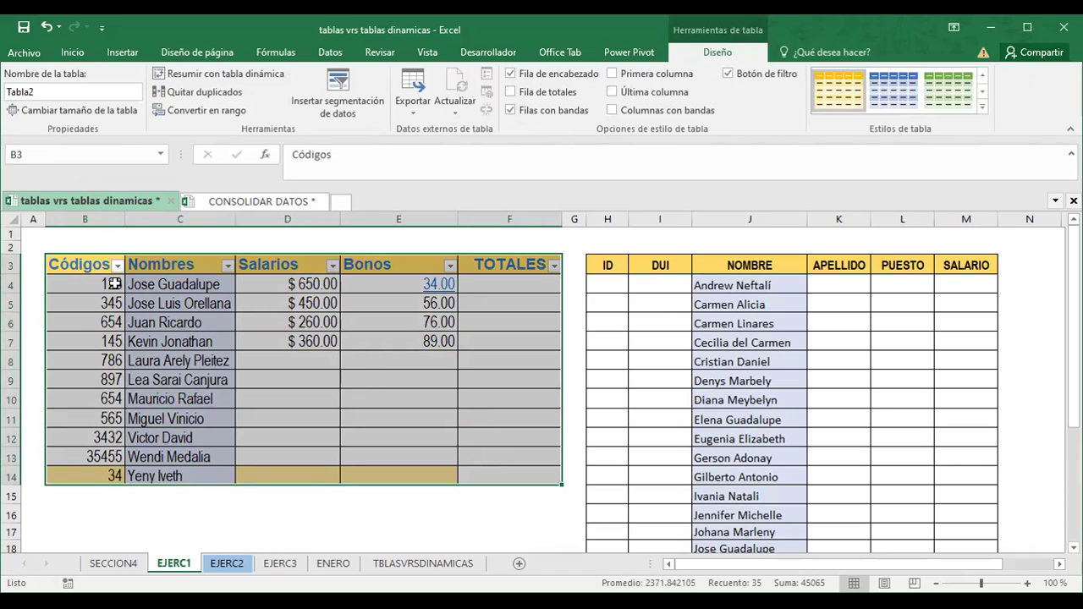
key("ctrl+z")
left_click(305, 326)
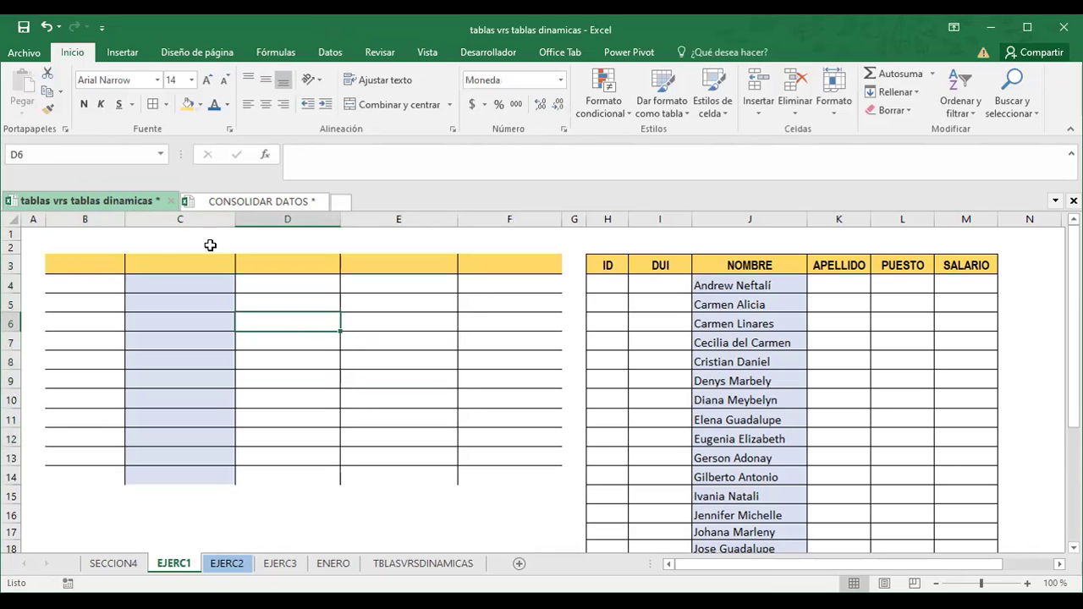
left_click(46, 27)
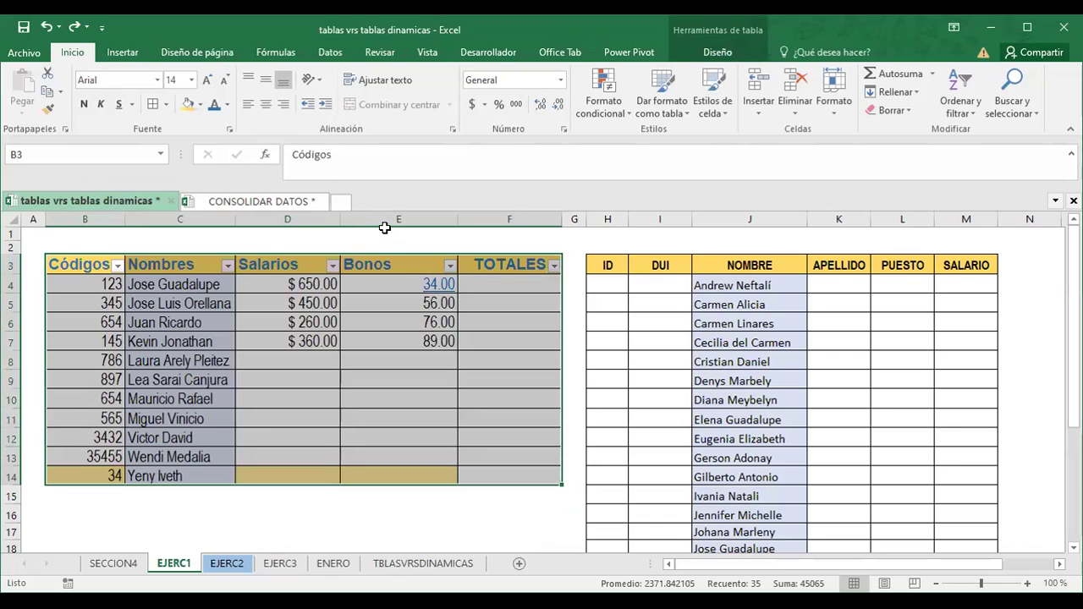
left_click(296, 370)
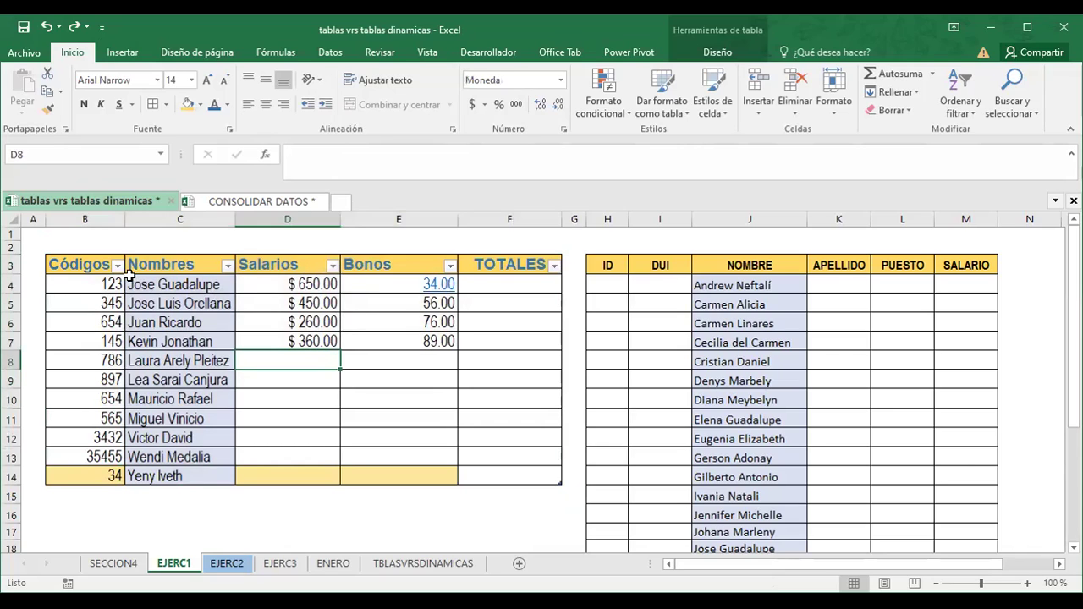
left_click(117, 265)
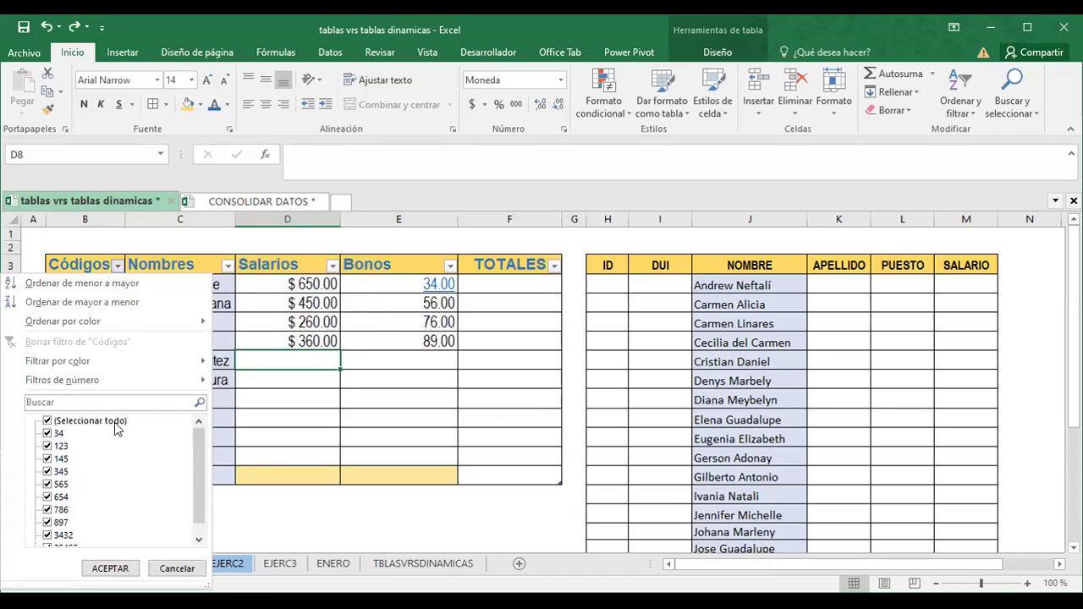
left_click(48, 420)
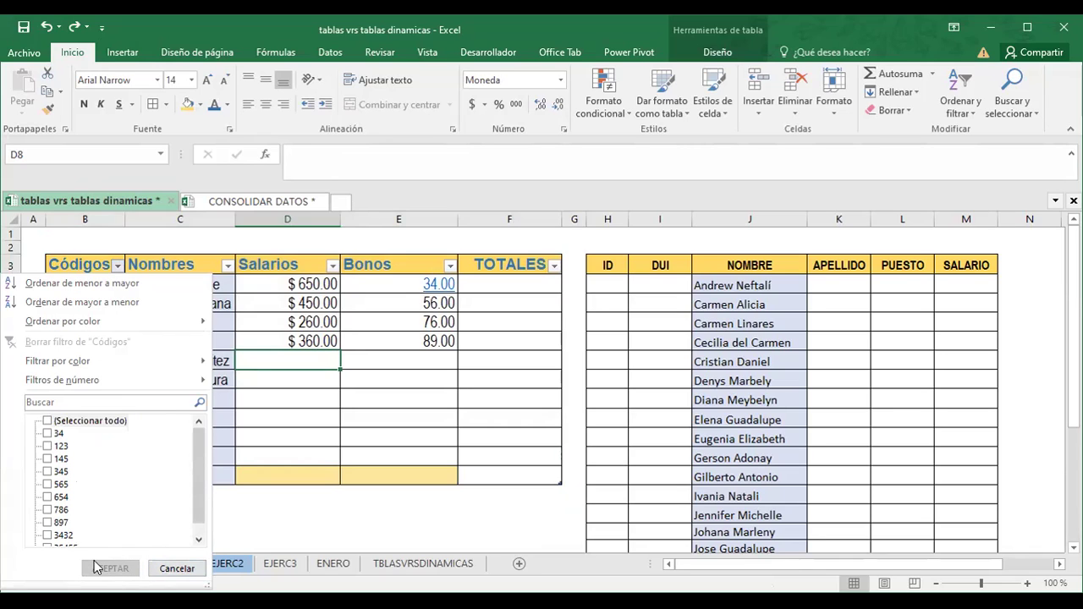
left_click(48, 421)
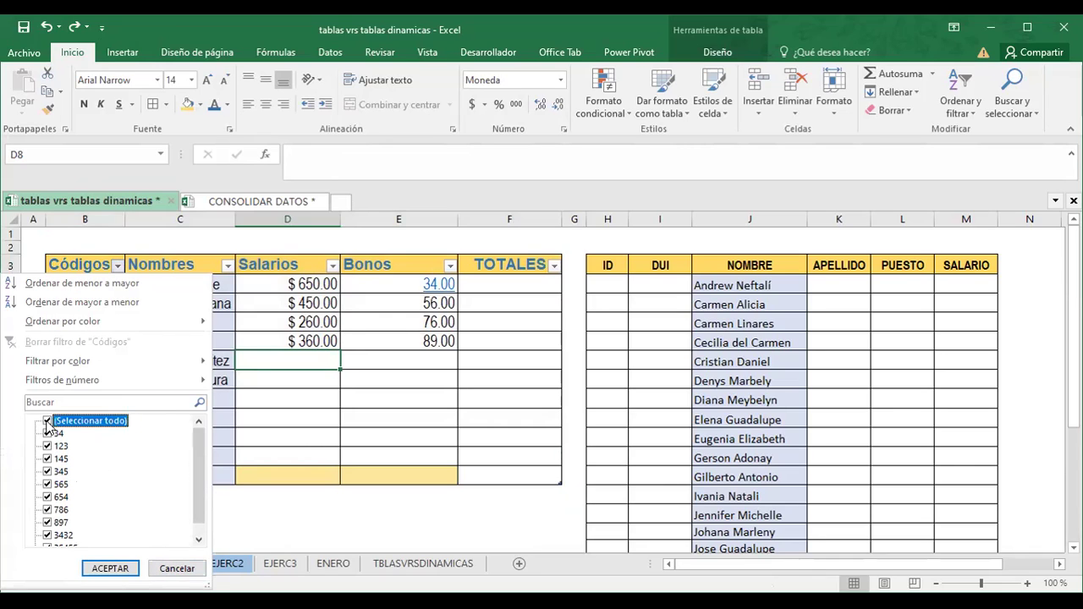
left_click(110, 572)
left_click(264, 419)
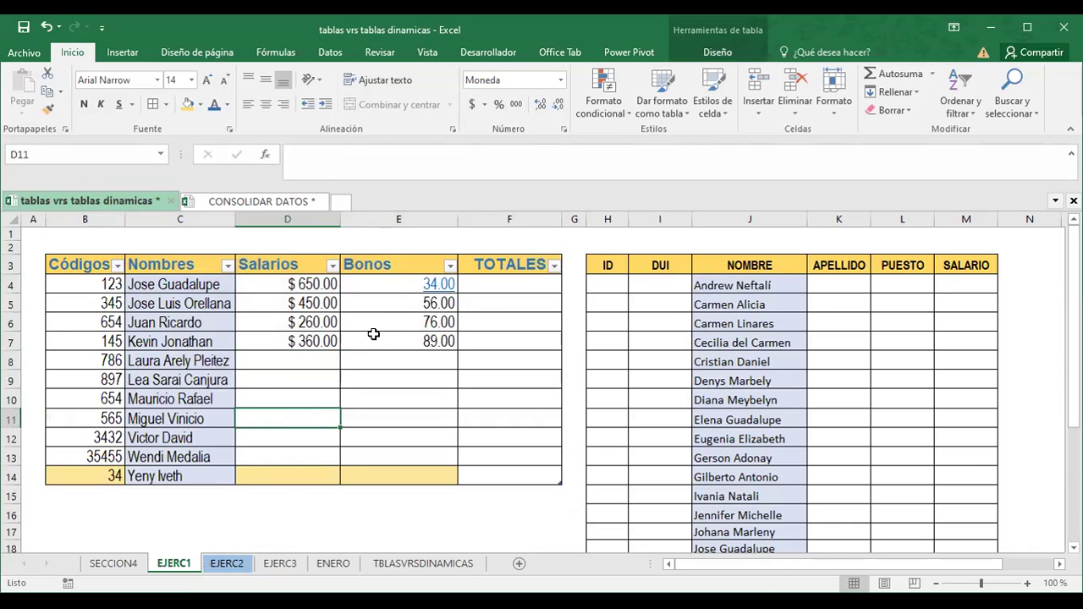
left_click(484, 285)
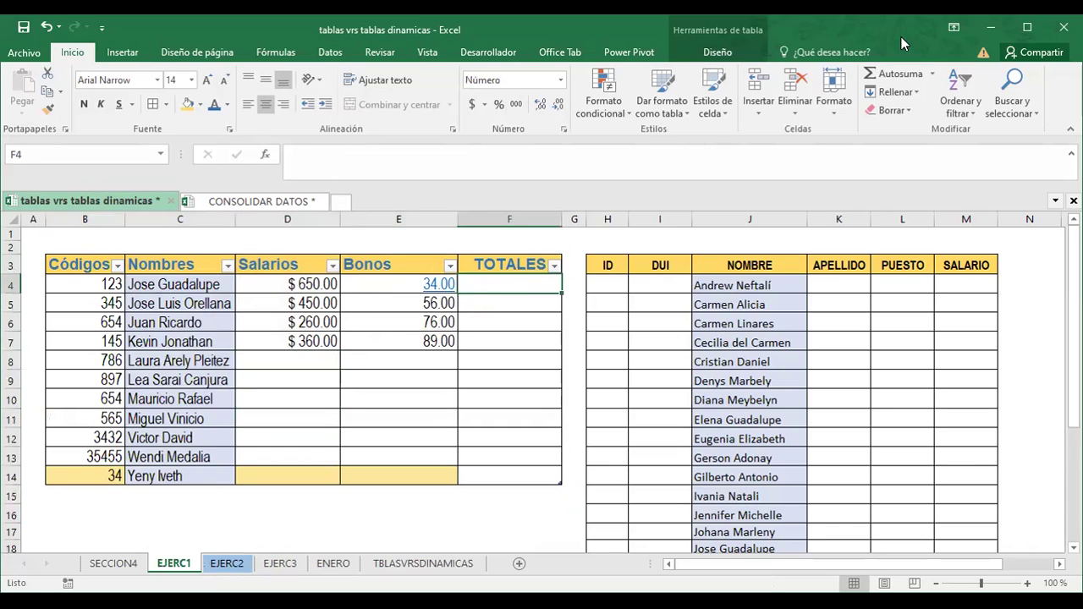
- AutoSum Salarios plus Bonos in F4, filling TOTALES with 684.00, 506.00, 336.00 and 449.00
left_click(890, 78)
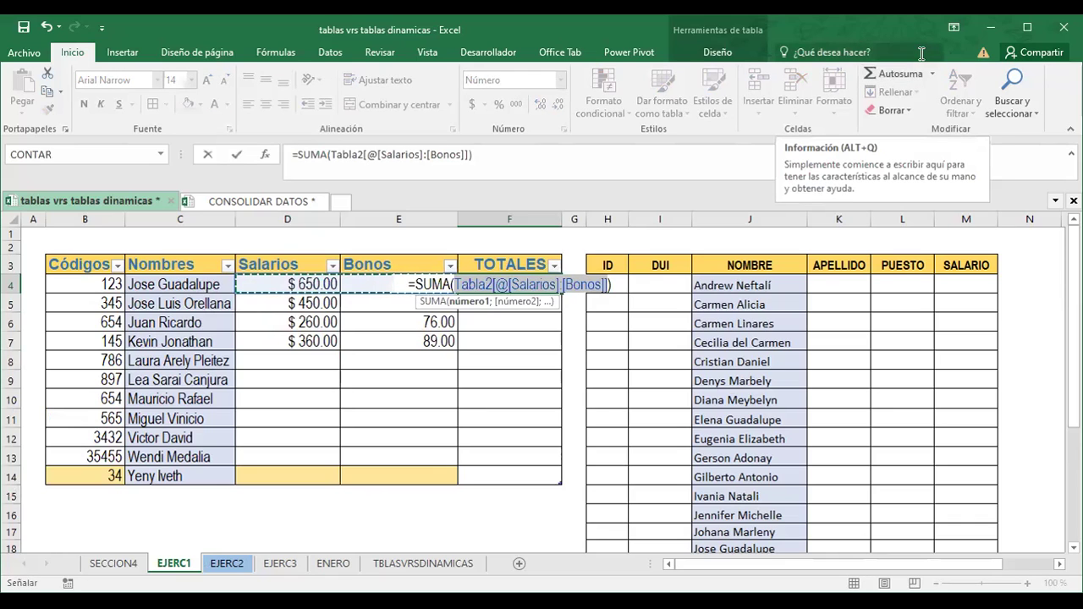
key("Return")
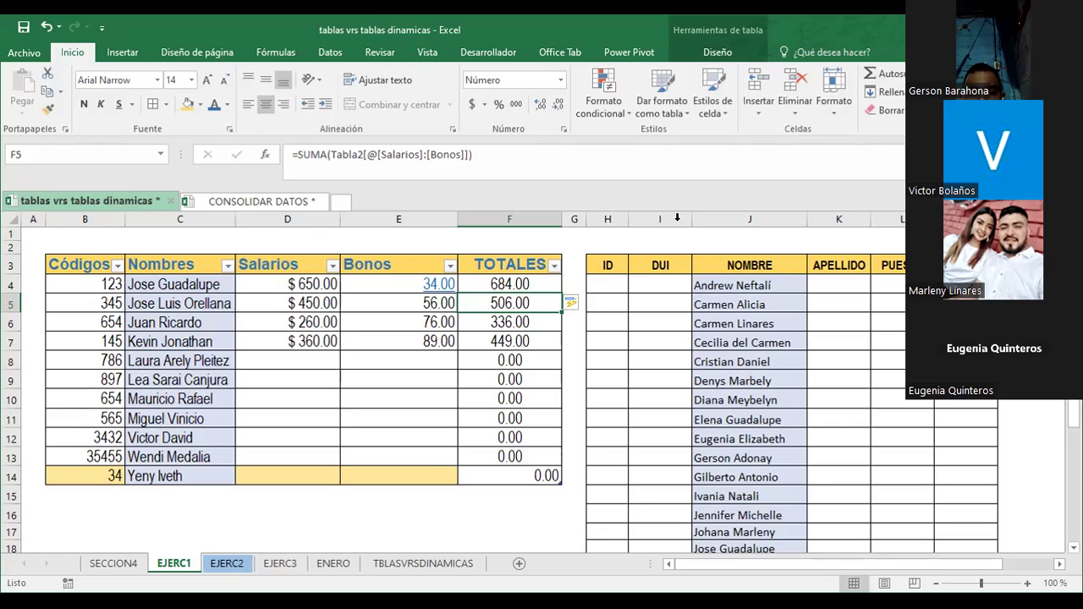
- Undo the totals, the four bonuses, the salary currency format and the entered salaries
left_click(45, 26)
left_click(45, 27)
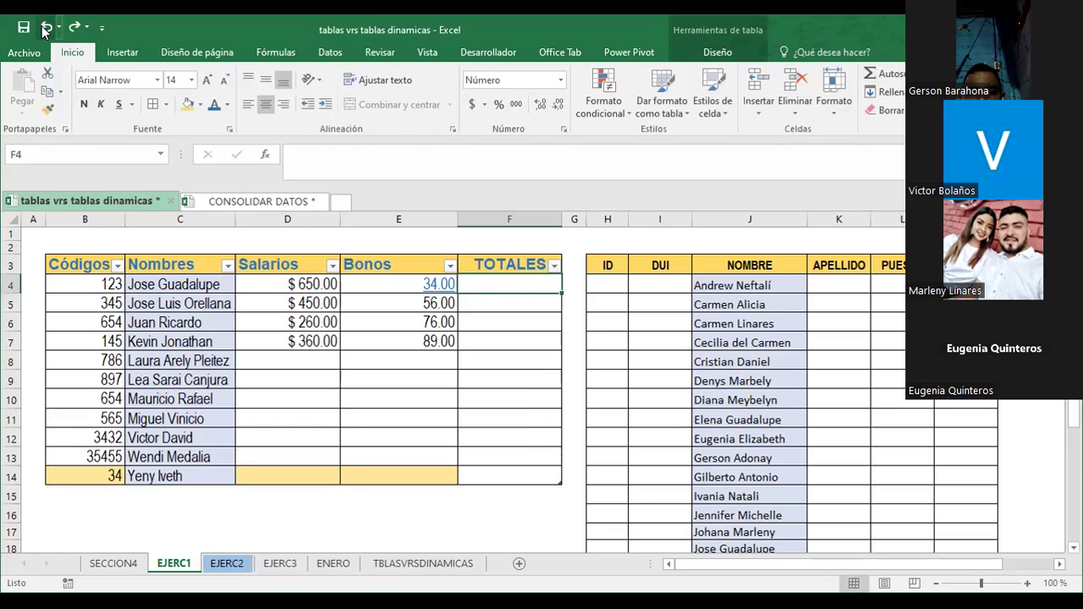
left_click(45, 26)
left_click(45, 26)
left_click(45, 26)
left_click(44, 27)
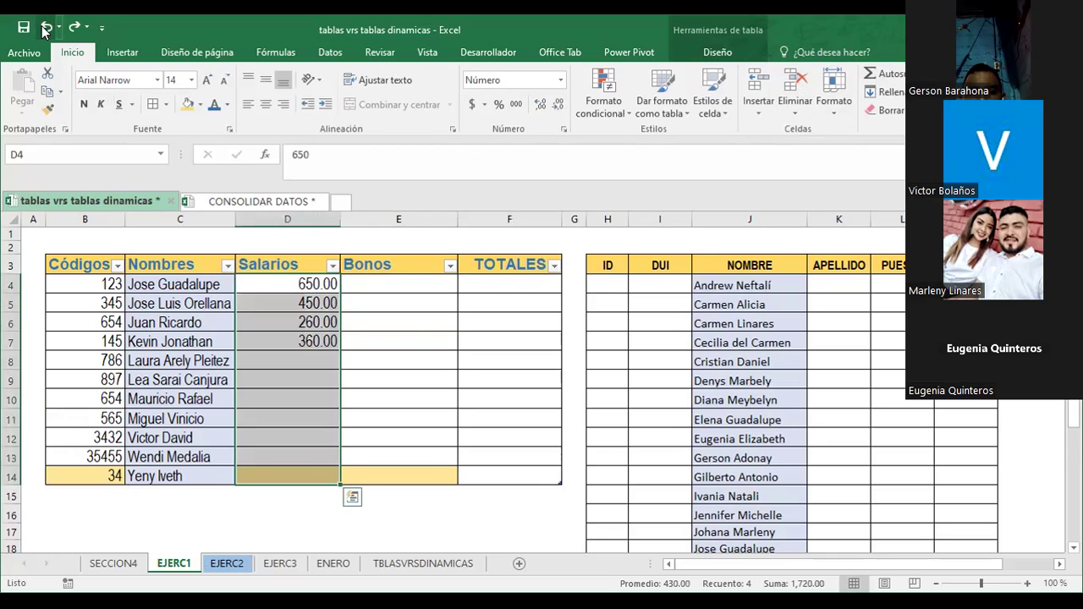
left_click(45, 26)
left_click(45, 26)
left_click(45, 26)
left_click(45, 26)
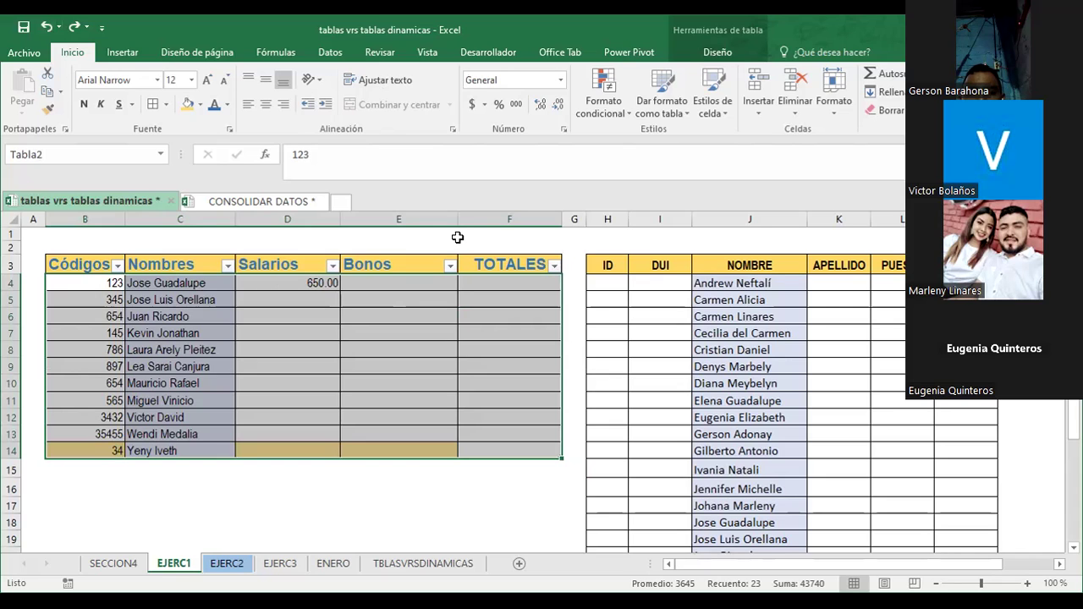
- Redo the larger font, salaries, currency format, four bonuses and the F4 total
left_click(75, 28)
left_click(75, 28)
left_click(74, 28)
left_click(74, 28)
left_click(74, 27)
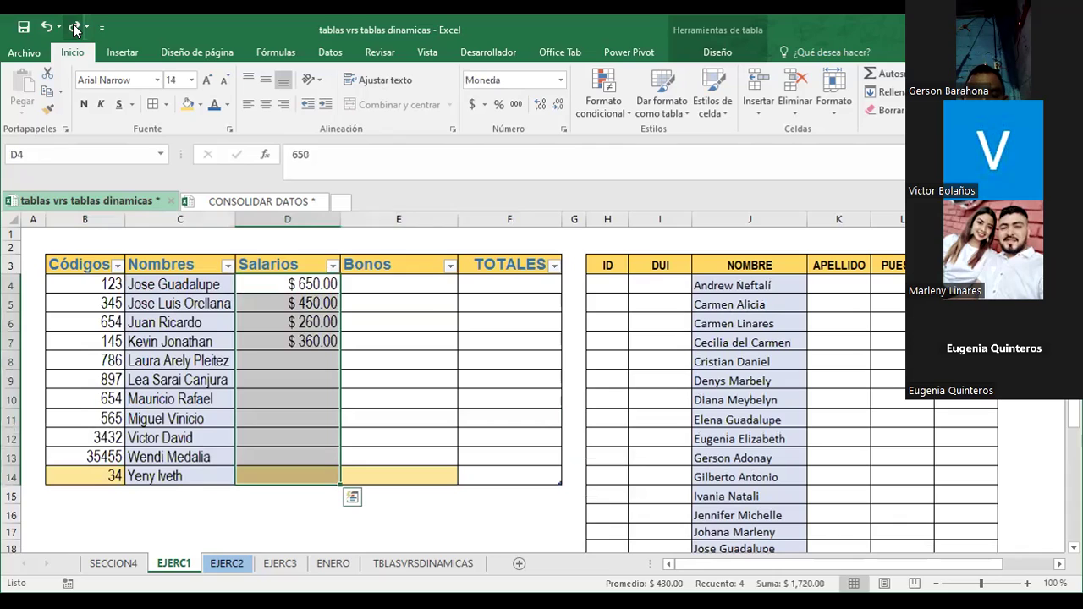
left_click(75, 28)
left_click(74, 28)
left_click(75, 27)
left_click(74, 28)
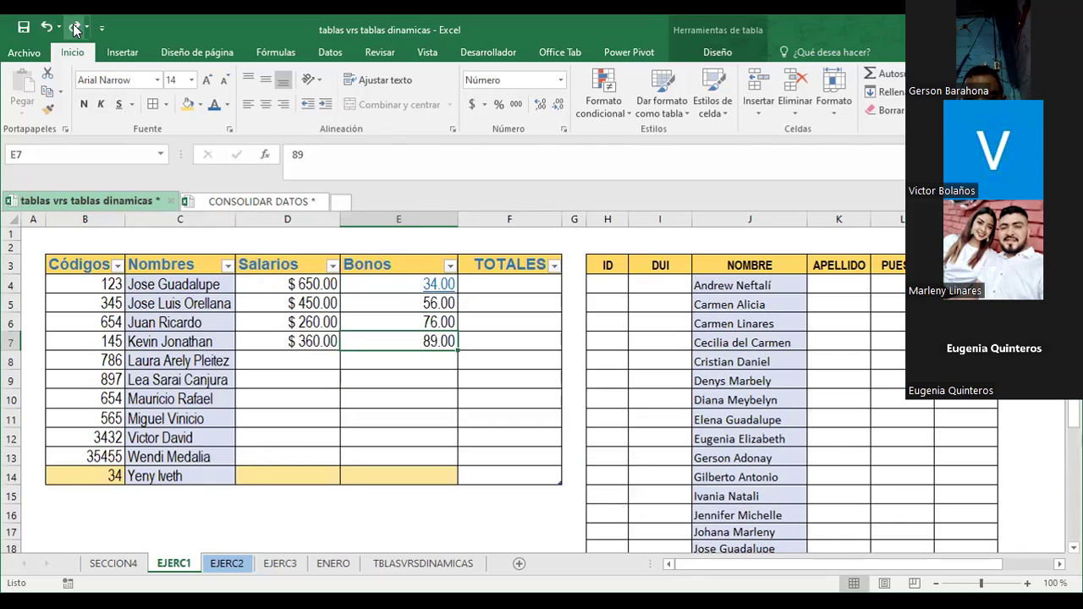
left_click(75, 28)
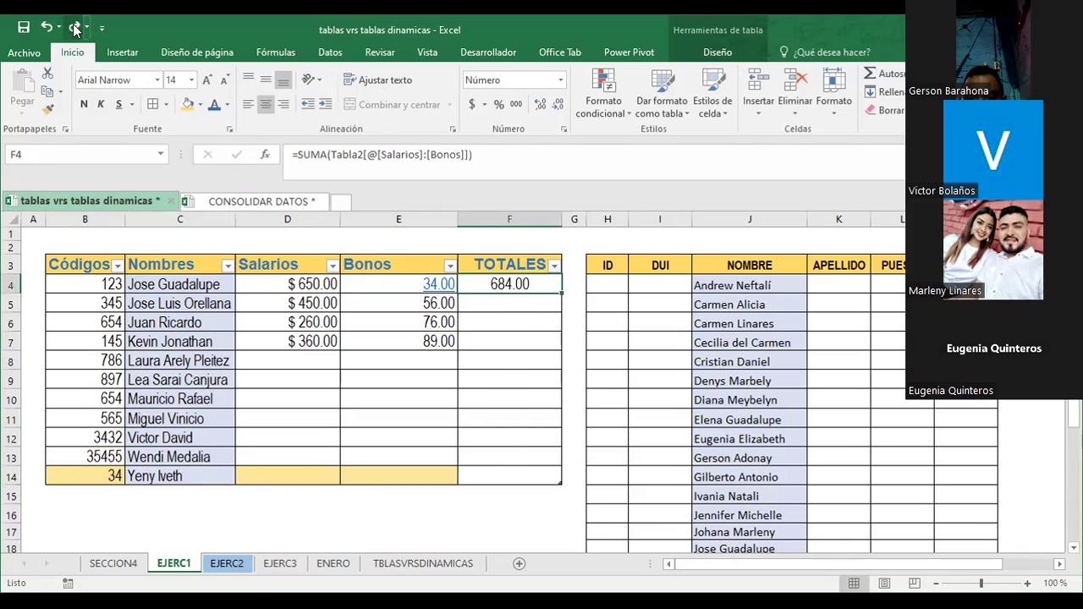
left_click(74, 28)
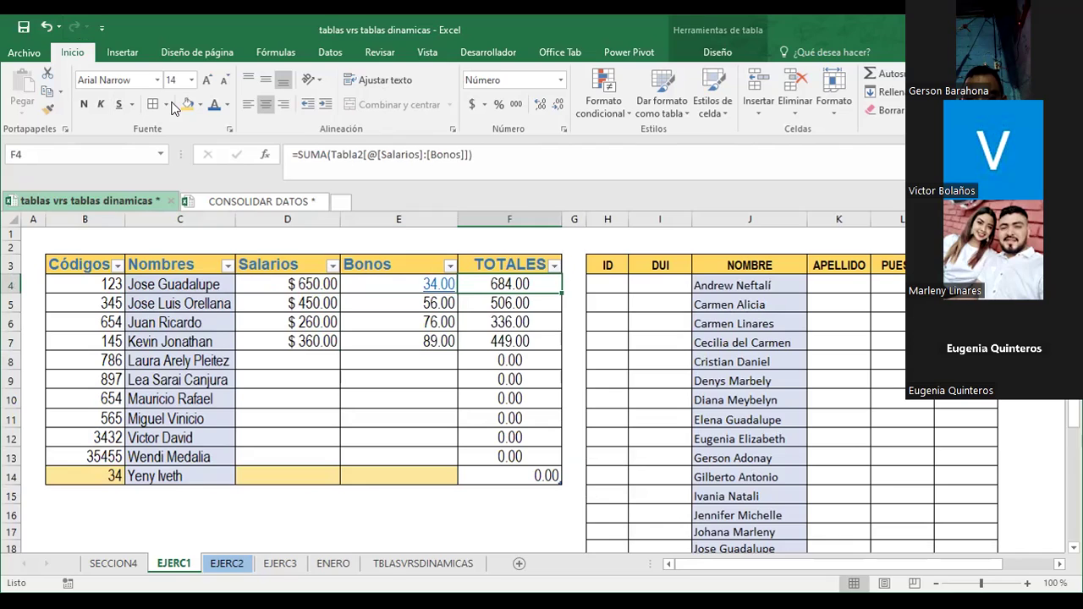
left_click(531, 380)
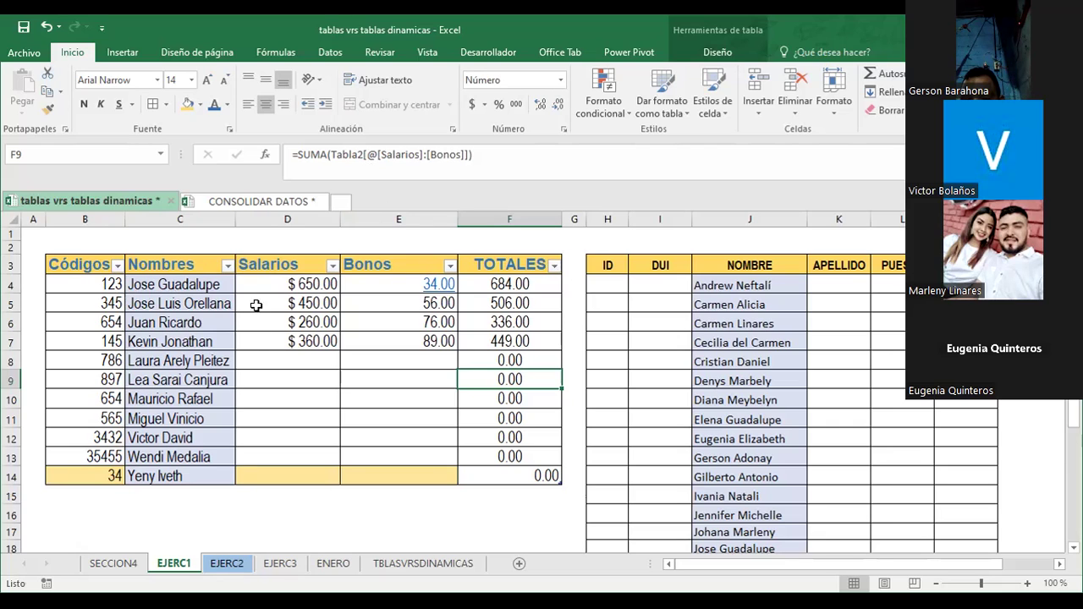
left_click(292, 362)
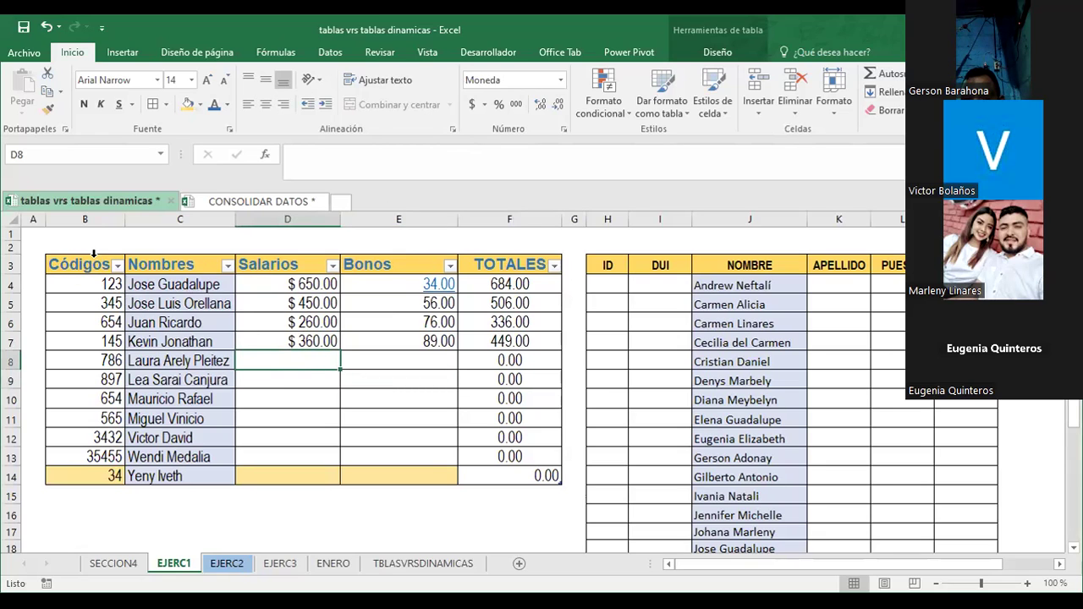
- Add a total row to Tabla2, keeping the header row and banded rows on
mouse_move(121, 272)
left_mouse_down()
mouse_move(537, 310)
mouse_move(533, 475)
left_mouse_up()
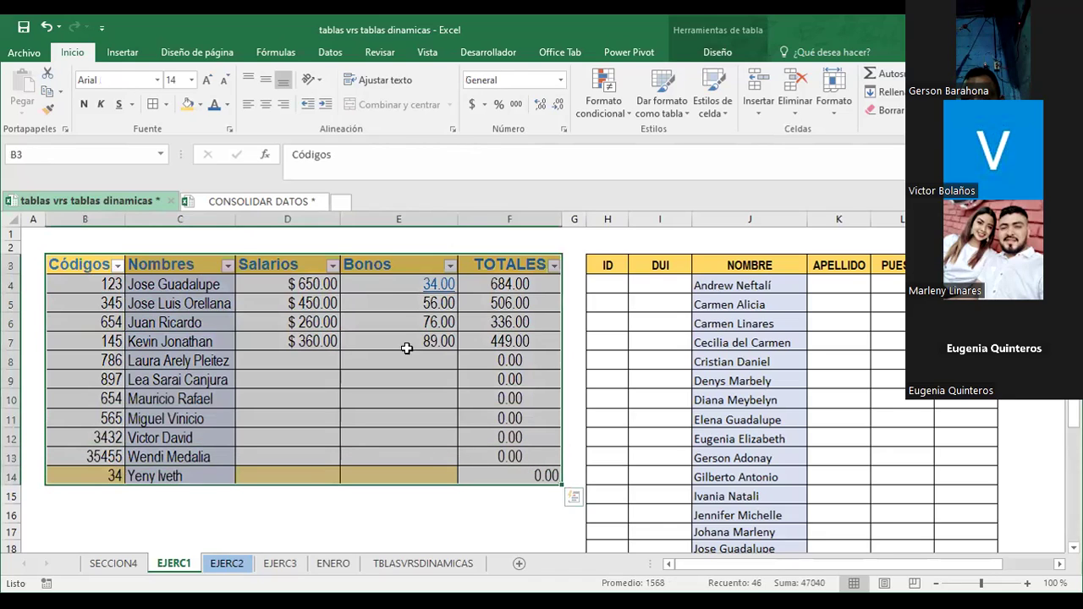
left_click(717, 52)
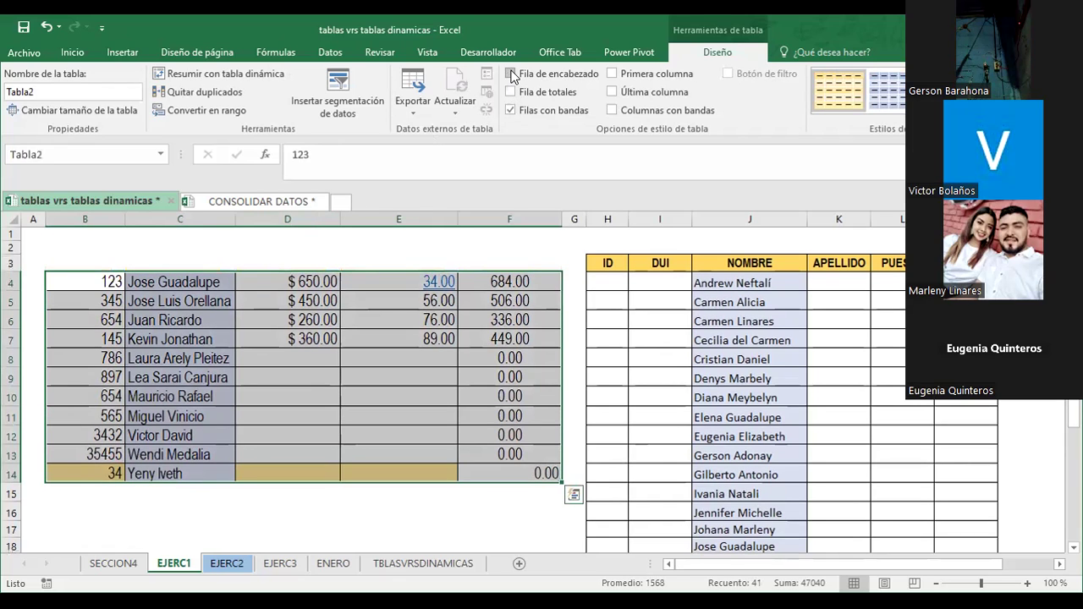
left_click(511, 111)
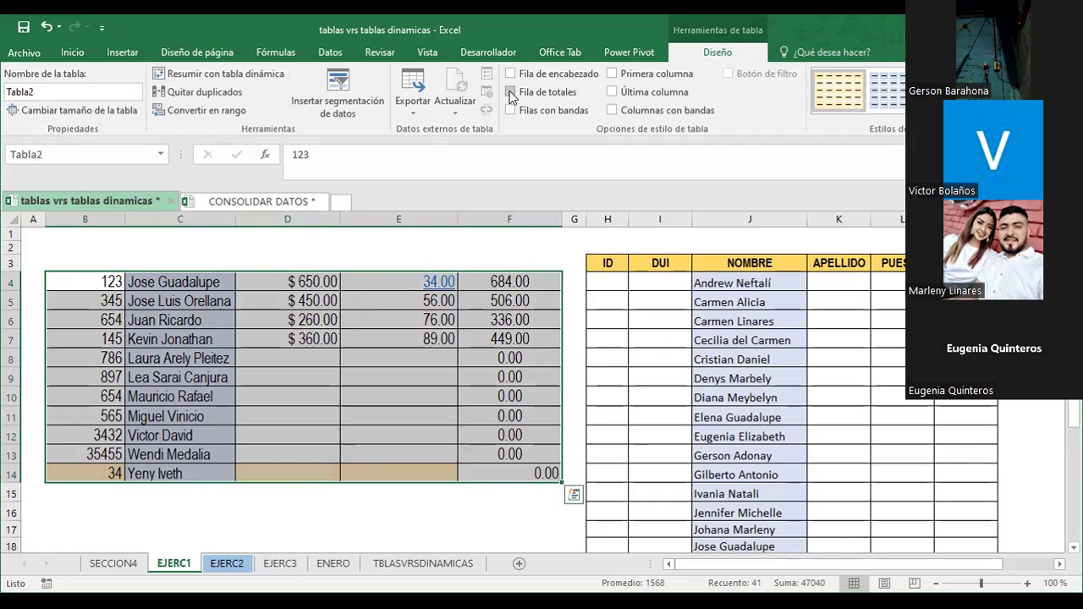
left_click(510, 91)
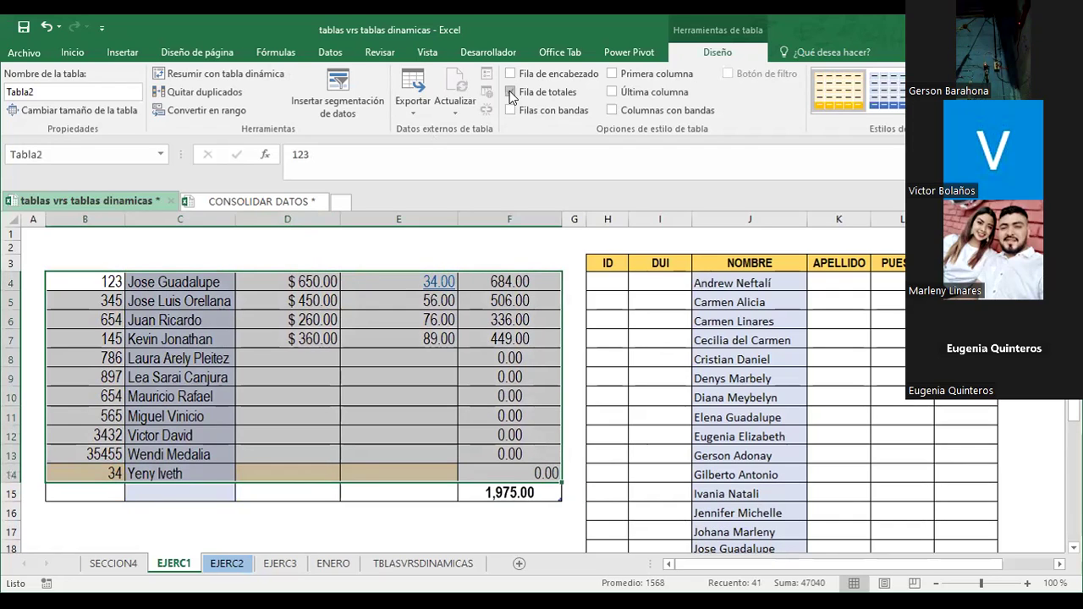
left_click(511, 74)
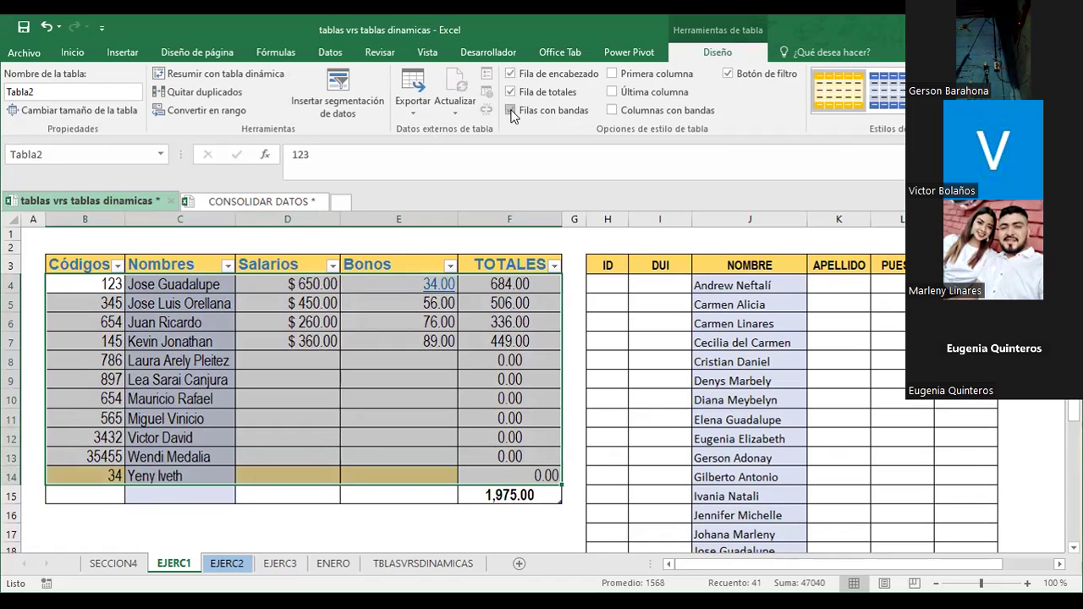
left_click(511, 110)
- Make the TOTALES last column bold and turn on banded columns, keeping filter buttons
left_click(616, 73)
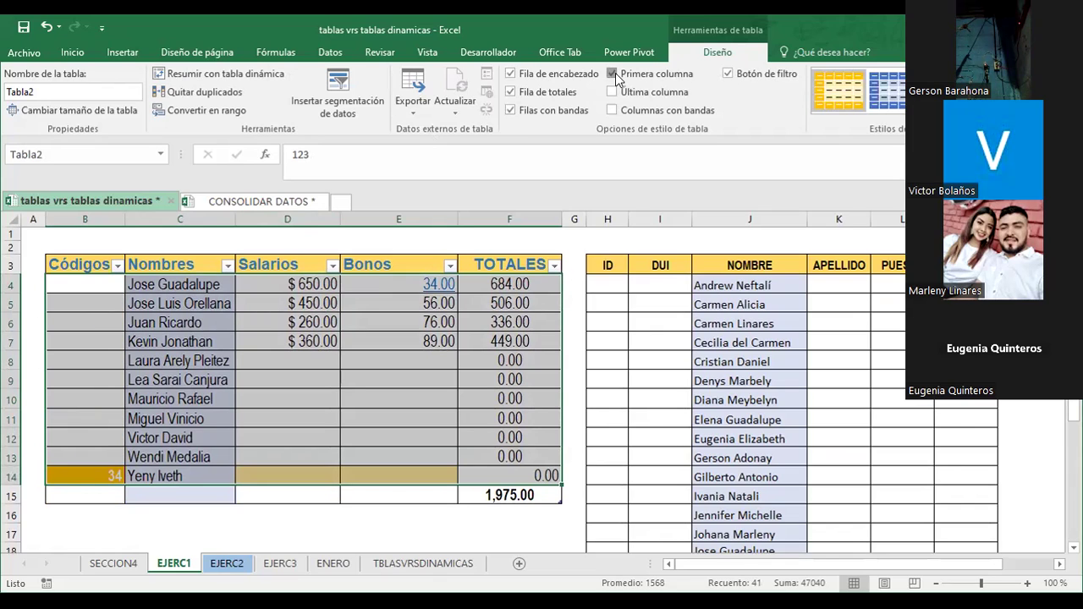
left_click(613, 73)
left_click(613, 92)
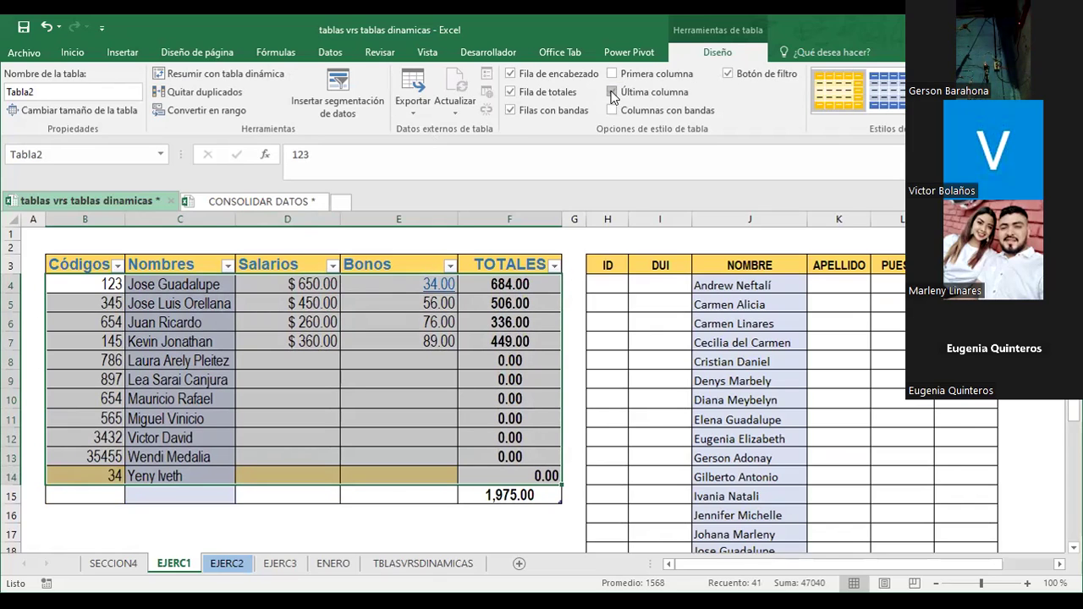
left_click(613, 92)
left_click(612, 93)
left_click(613, 92)
left_click(610, 111)
left_click(726, 76)
left_click(726, 77)
left_click(119, 267)
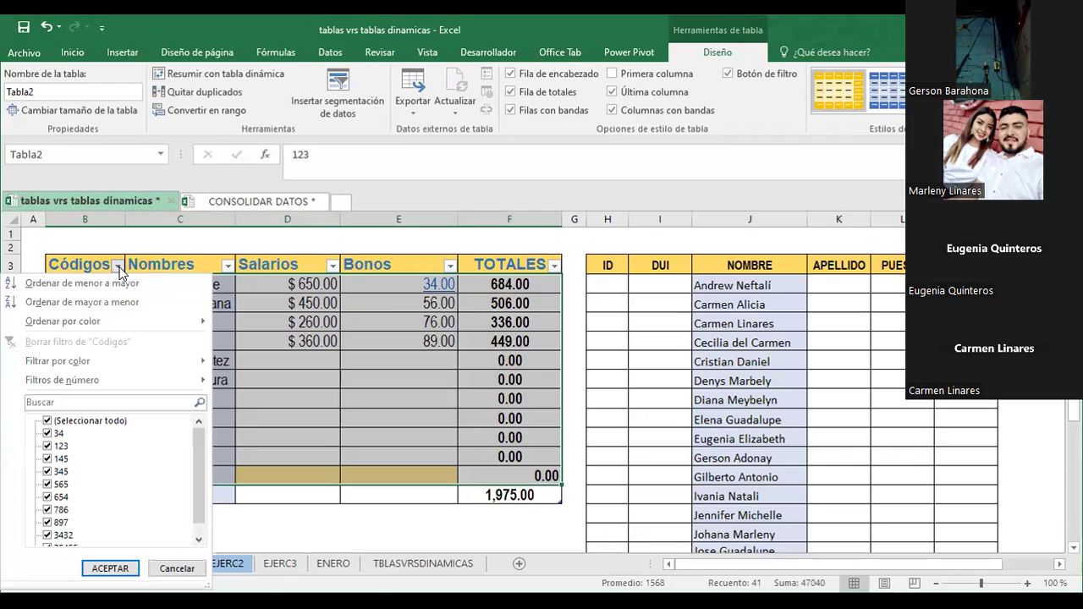
left_click(48, 420)
left_click(175, 569)
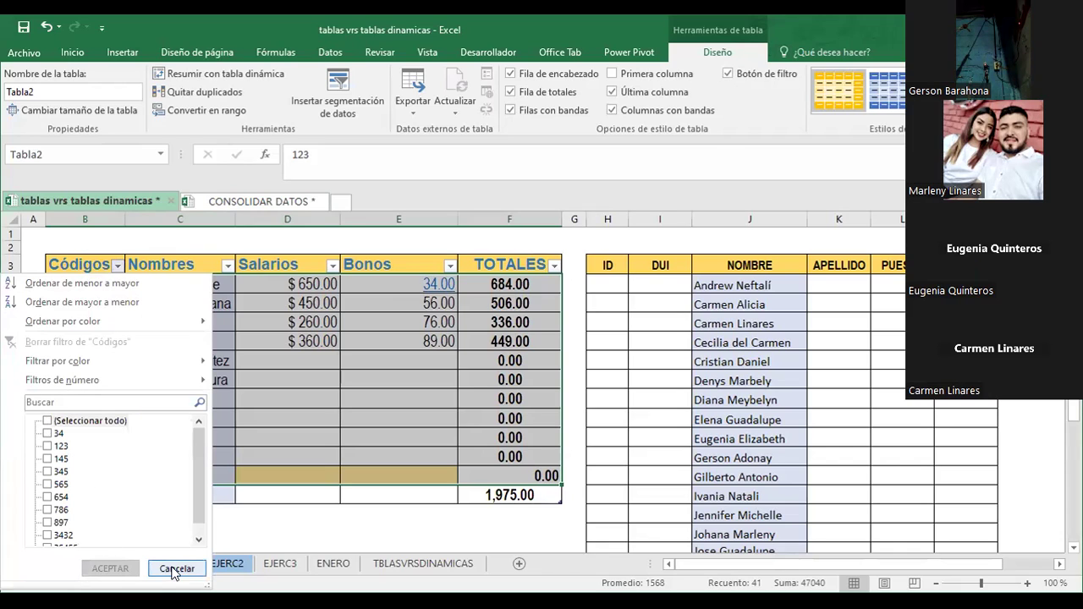
left_click(175, 570)
left_click(176, 570)
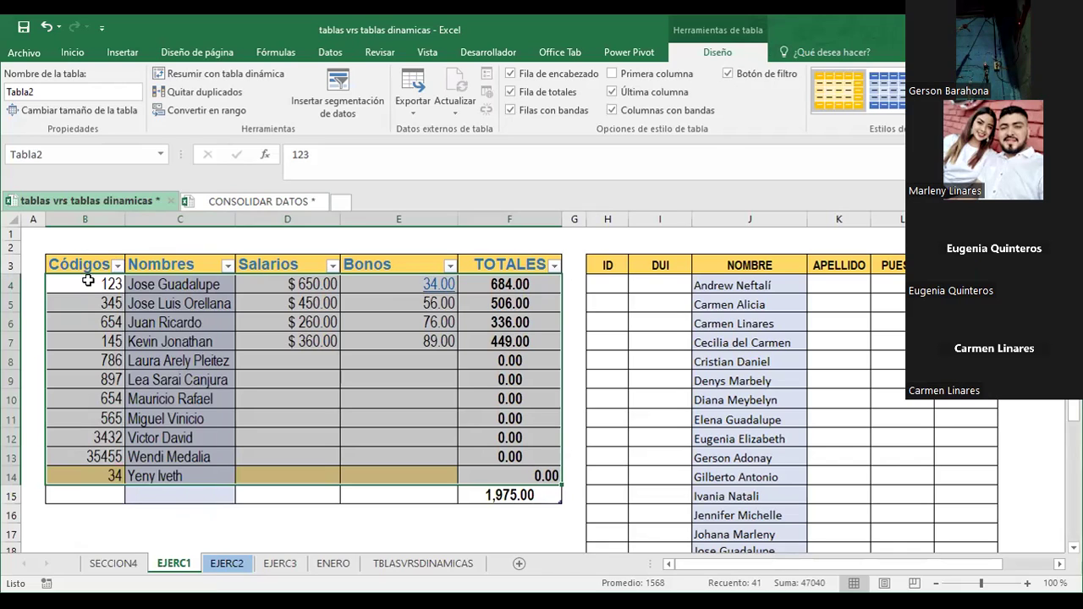
left_click(114, 265)
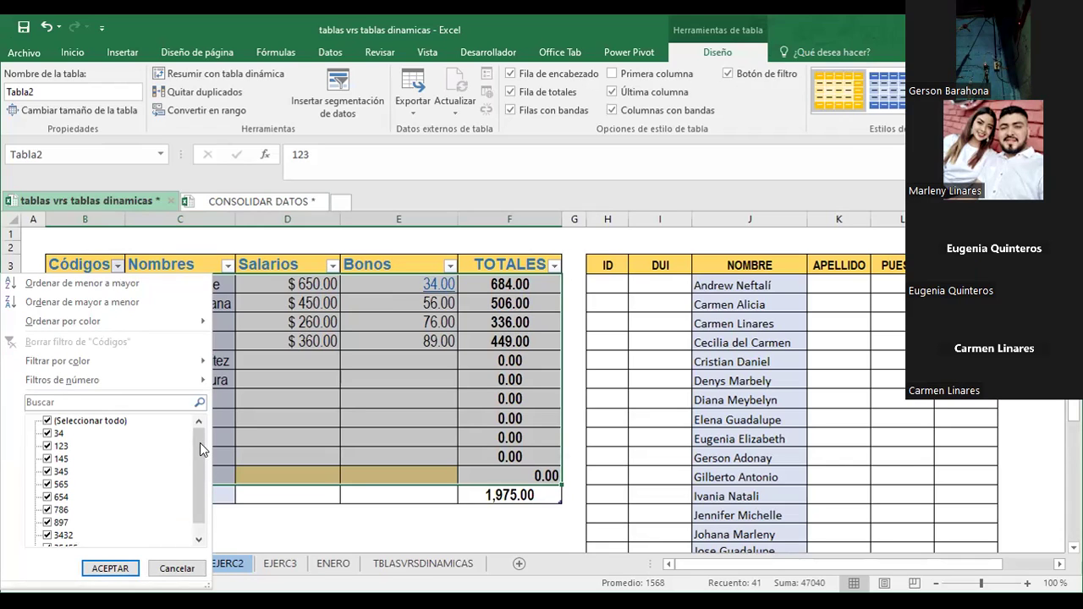
left_click(49, 433)
left_click(51, 421)
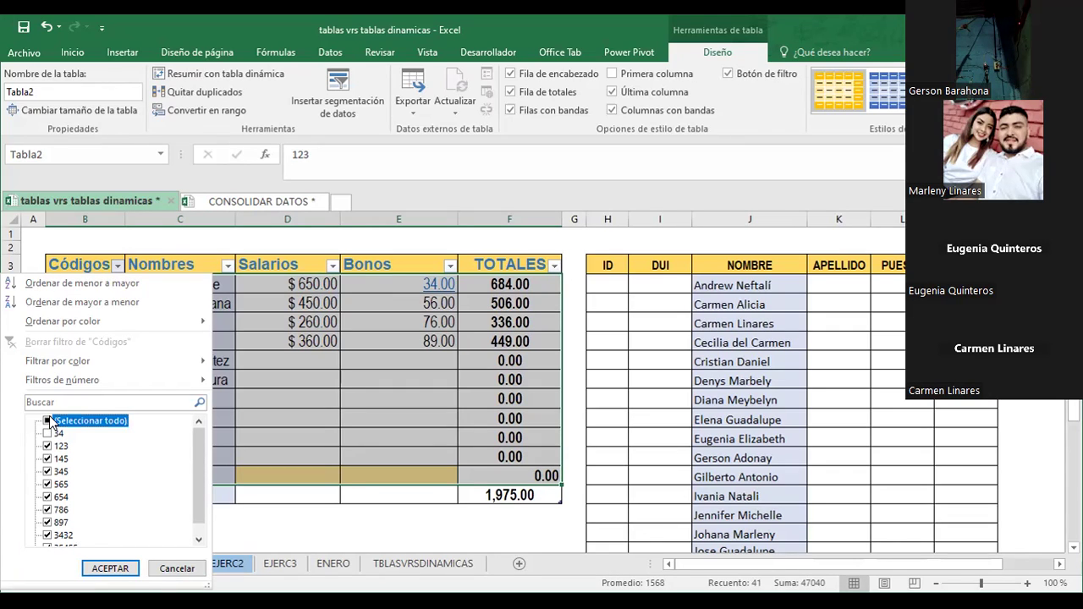
left_click(49, 420)
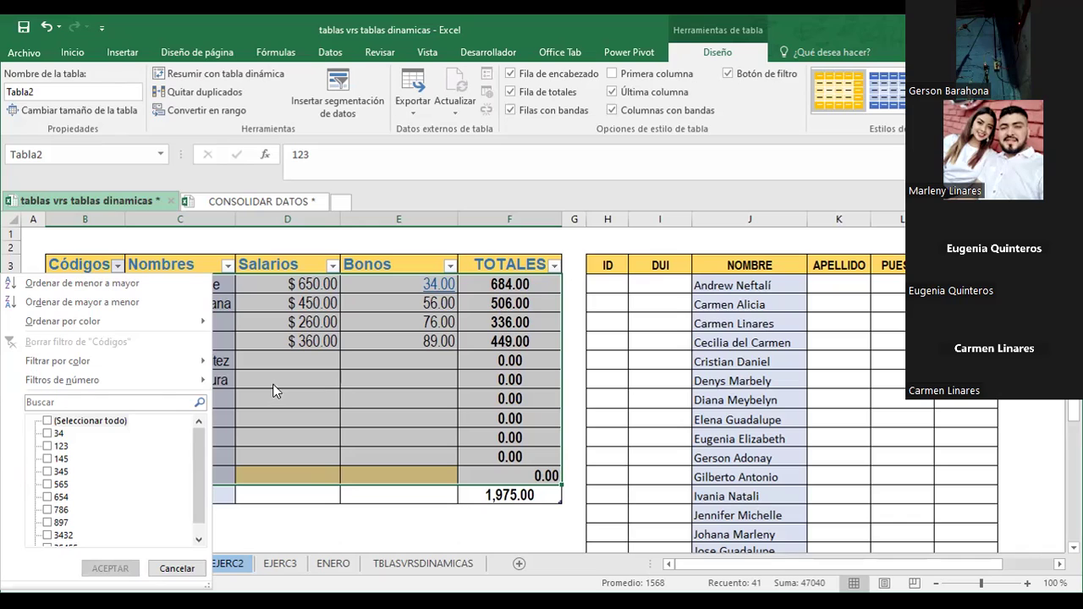
left_click(186, 343)
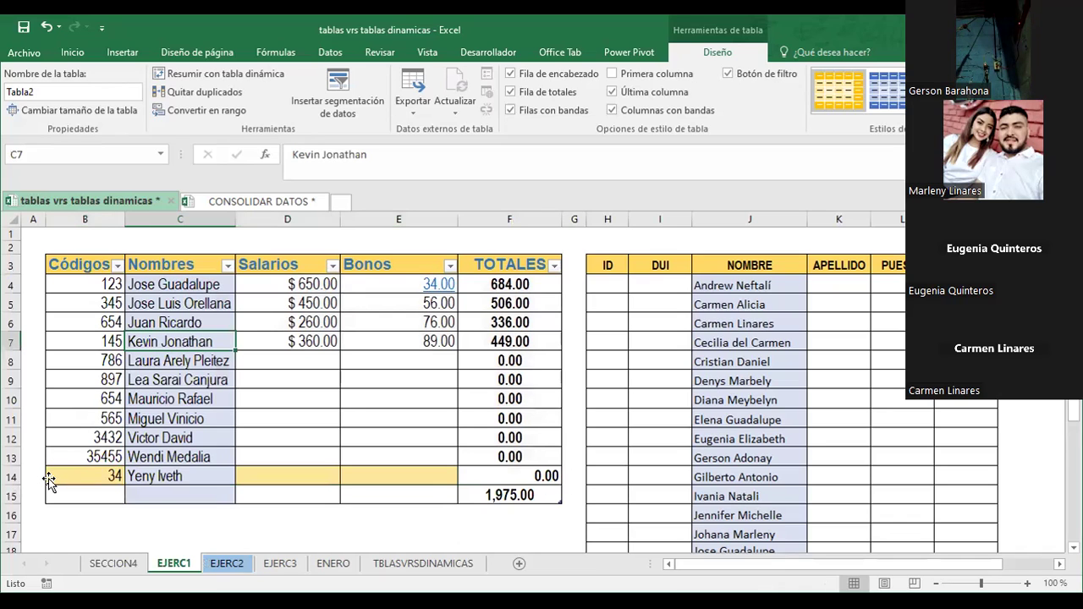
left_click(12, 400)
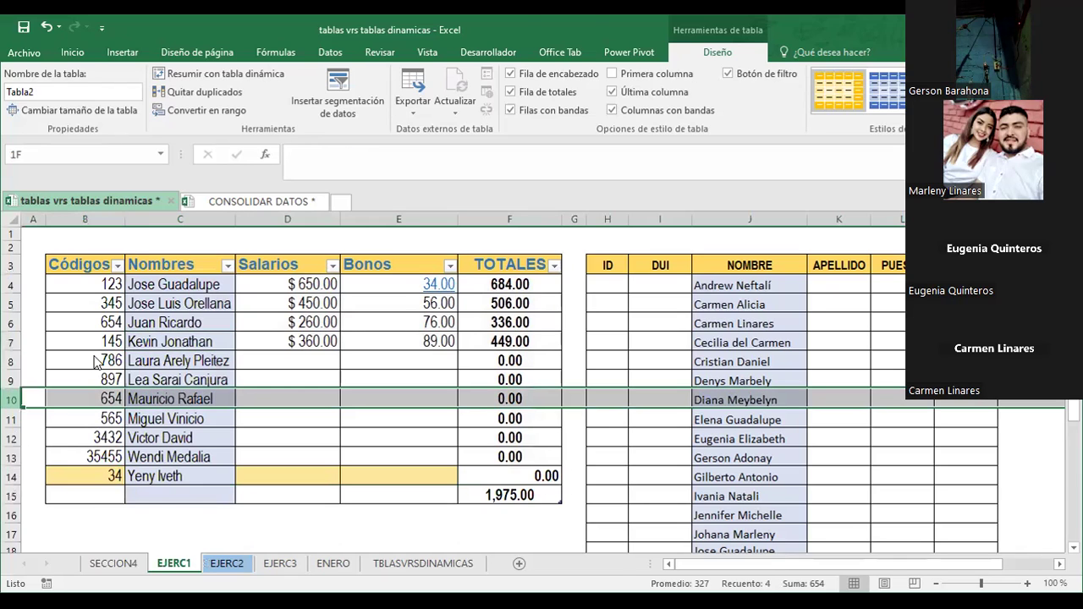
- Insert five blank rows and paste the first six employee names into C10
left_click(11, 476, "shift")
right_click(12, 476)
left_click(53, 349)
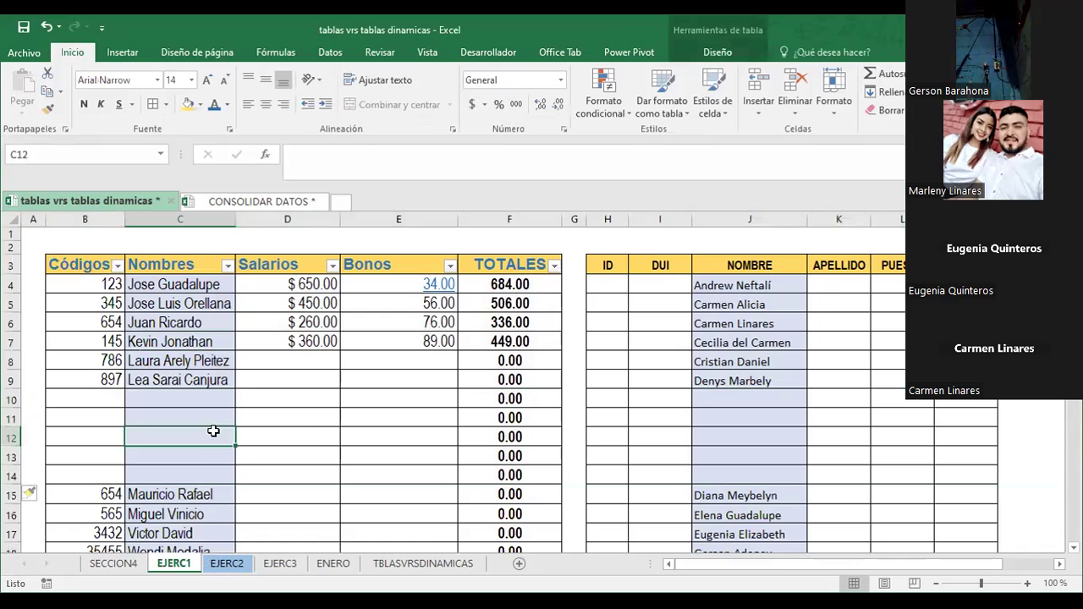
left_click_drag(155, 289, 158, 378)
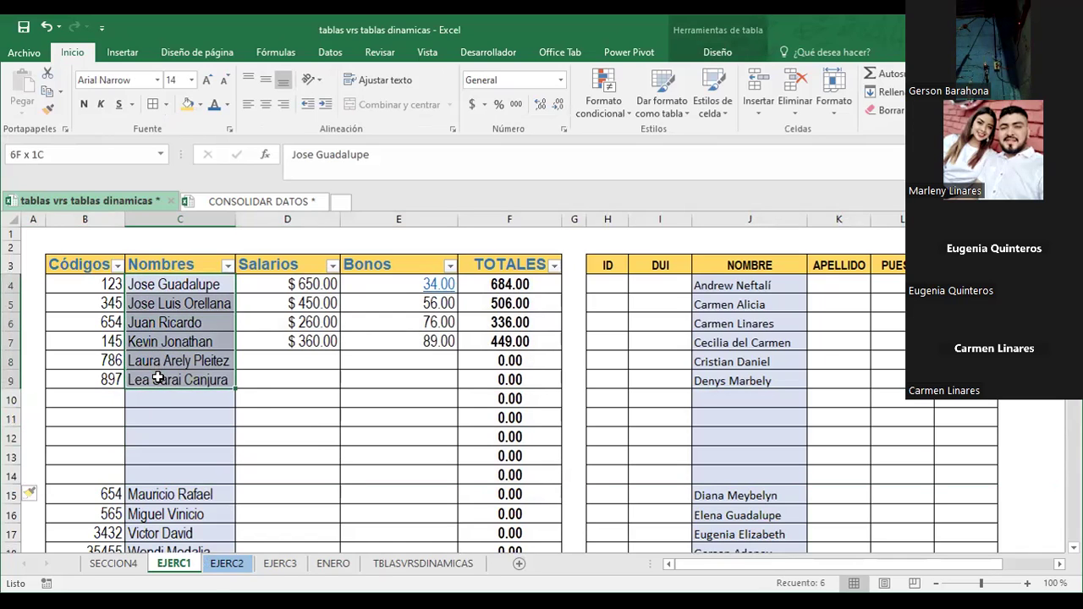
key("ctrl+c")
left_click(97, 419)
left_click(169, 398)
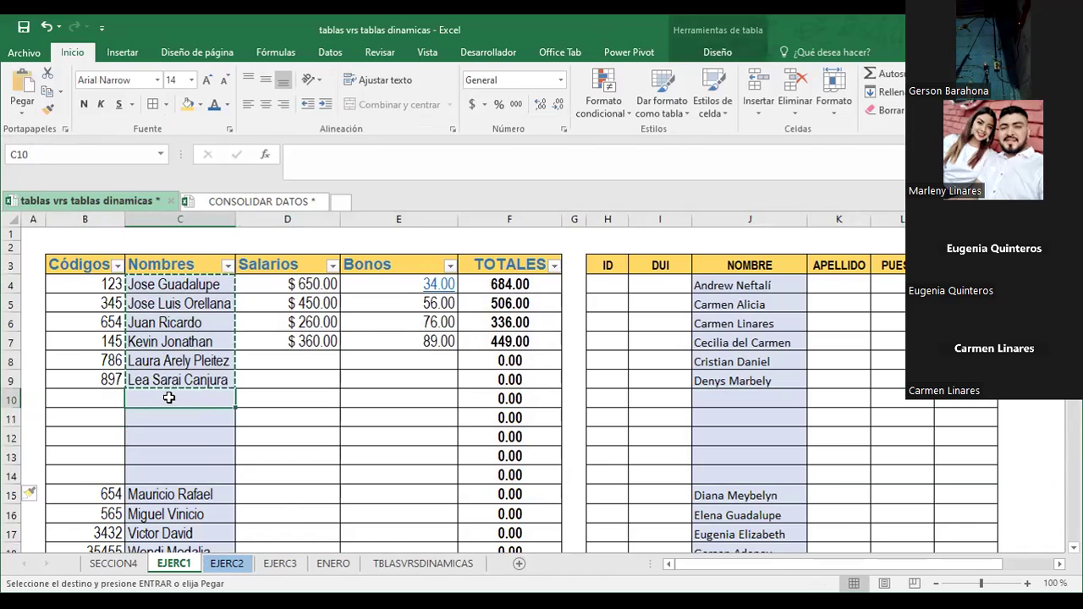
key("ctrl+v")
- Copy the first six employee codes B4:B9 into B10:B15
left_click(290, 394)
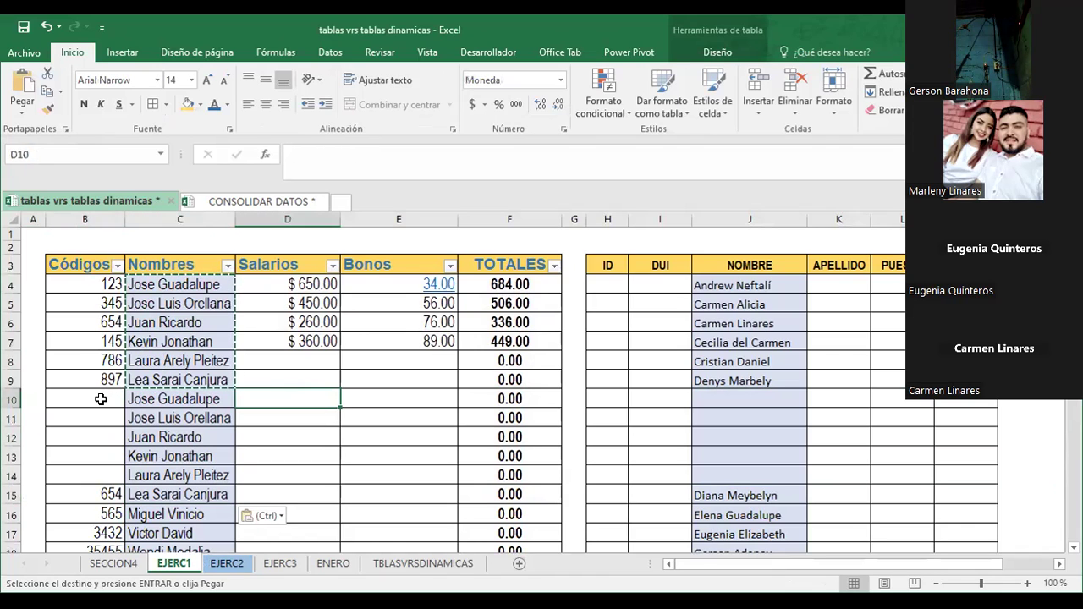
left_click(341, 436)
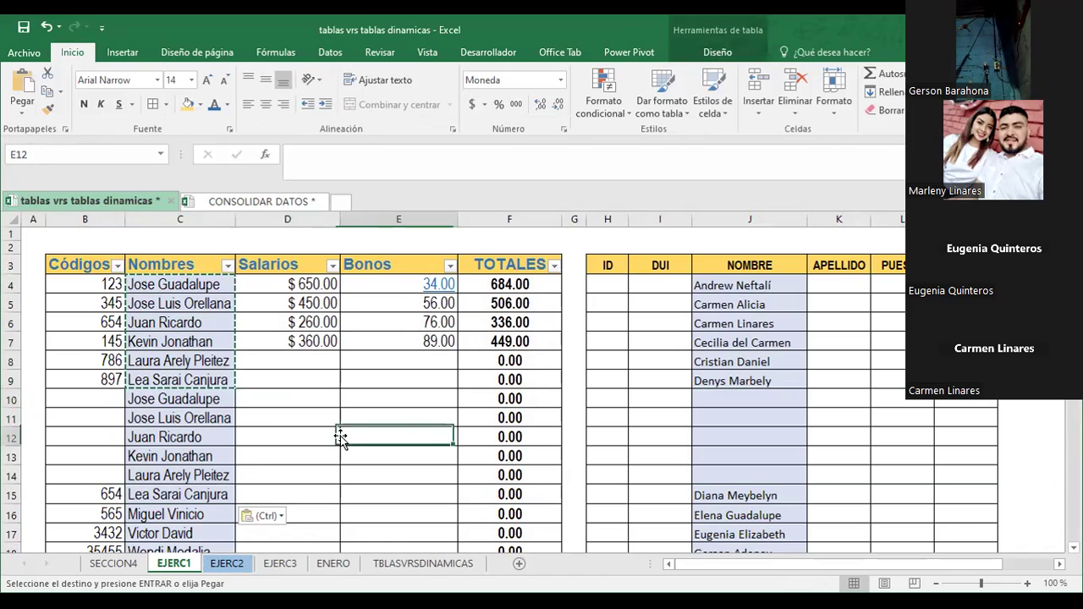
key("Escape")
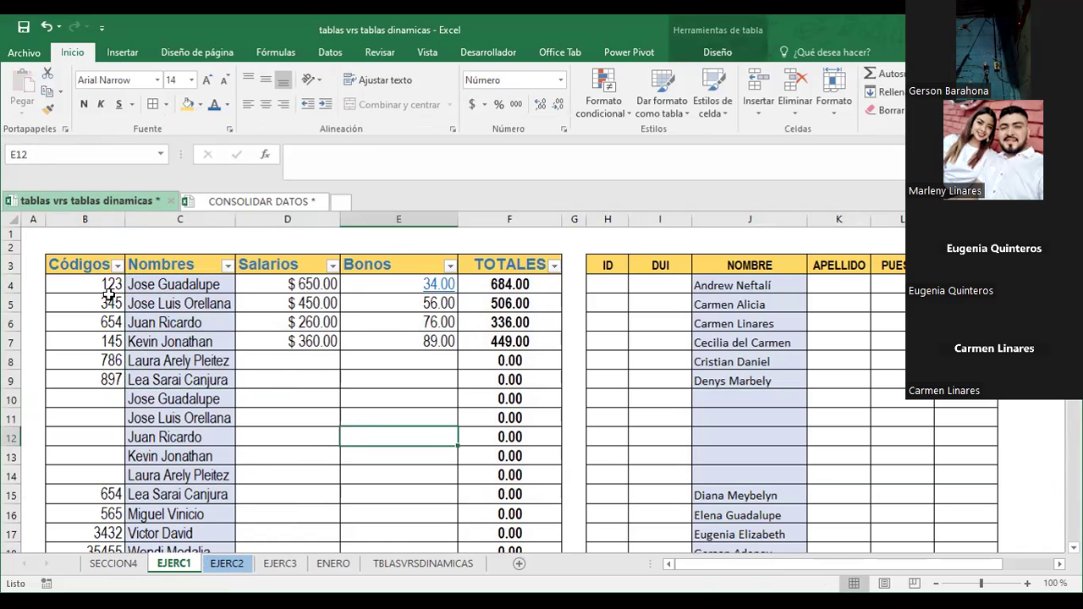
left_click_drag(105, 290, 98, 373)
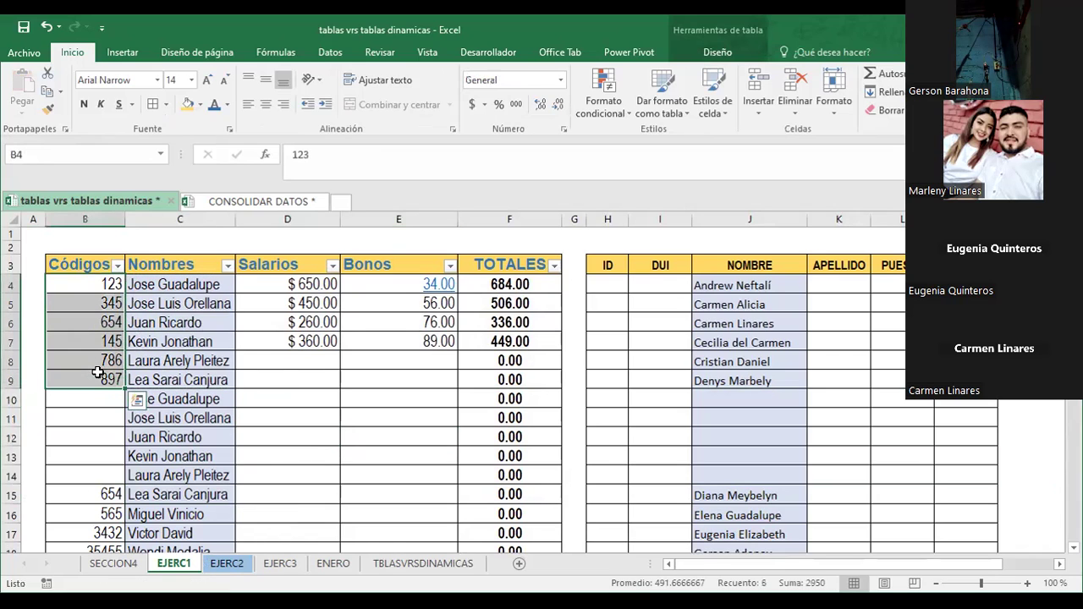
key("ctrl+c")
left_click(96, 395)
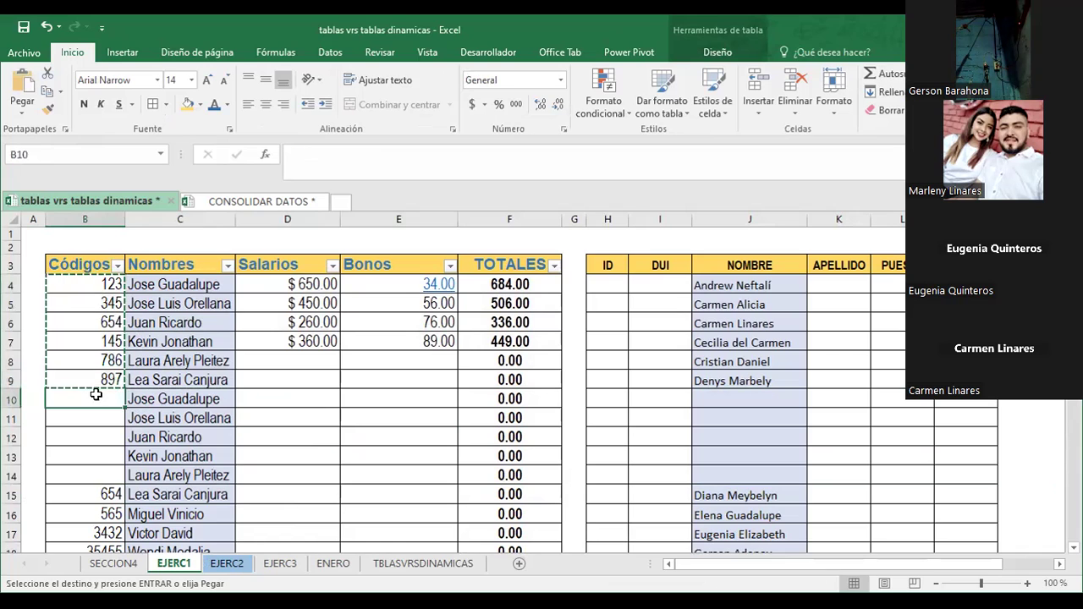
key("ctrl+v")
left_click(317, 400)
- Enter salaries 200, 256, 235, 300, 400, 500 and 600 in D8:D14
left_click(307, 362)
type("200")
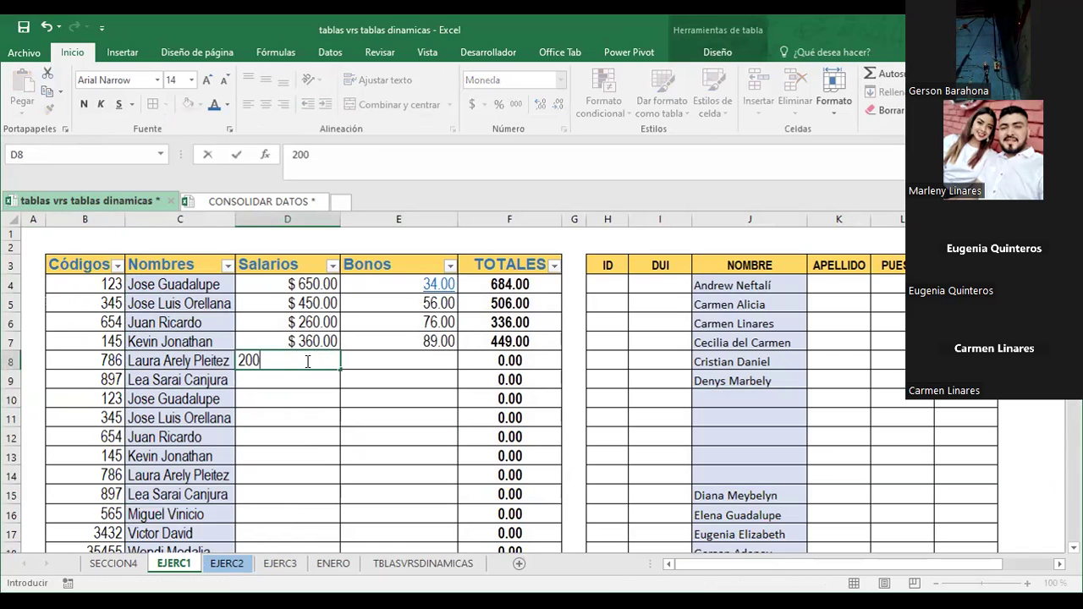
key("Return")
type("256")
key("Return")
type("235")
key("Return")
type("300")
key("Return")
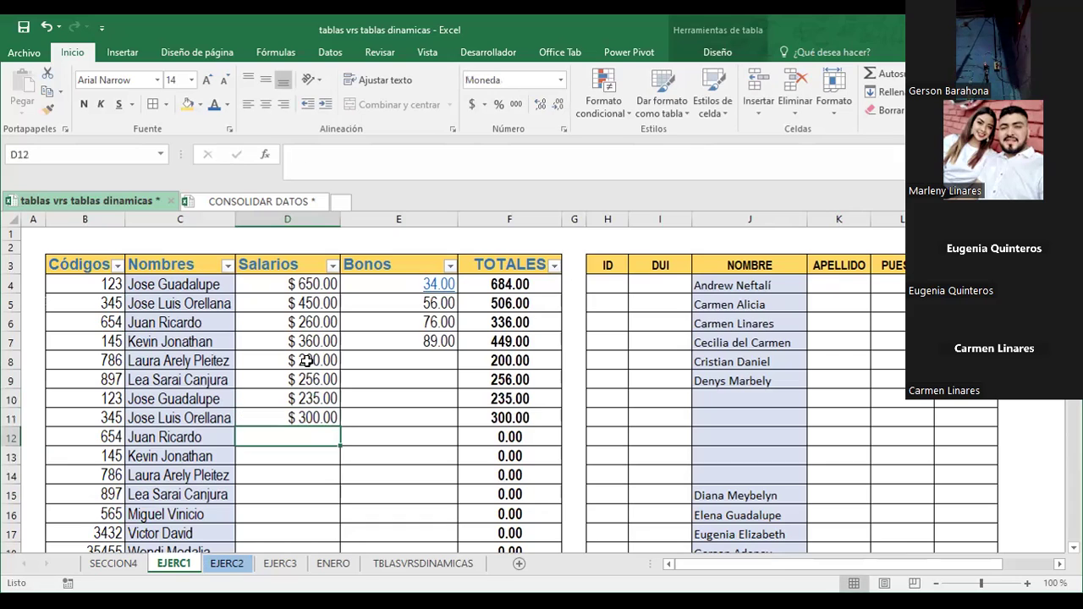
type("400")
key("Return")
type("500")
key("Return")
type("600")
key("Return")
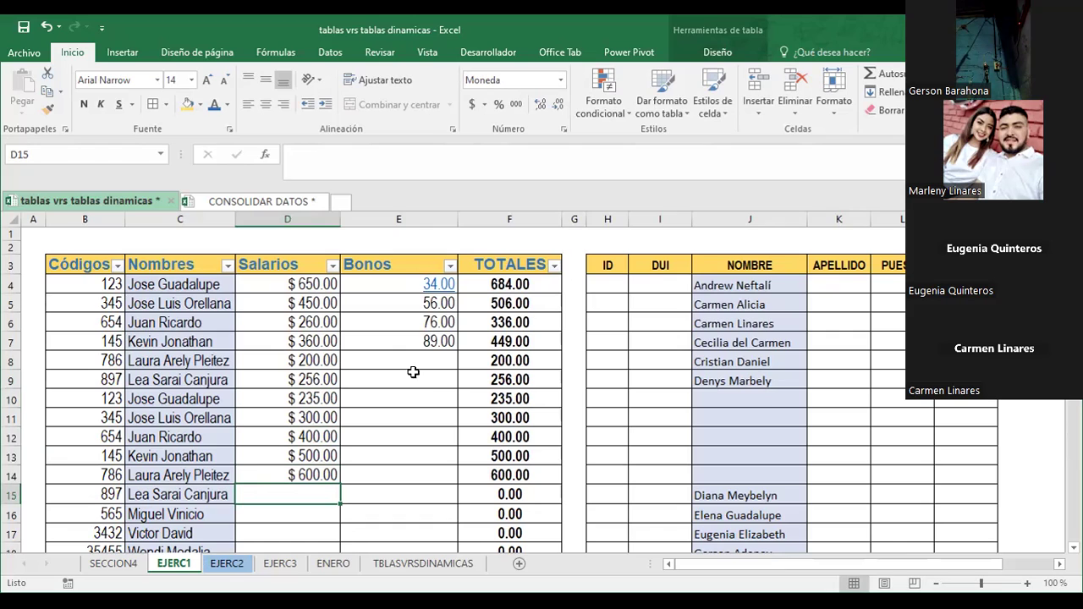
- Enter bonuses 52, 23, 41, 56, 89, 54, 78 and 87 in E8:E15
left_click(395, 353)
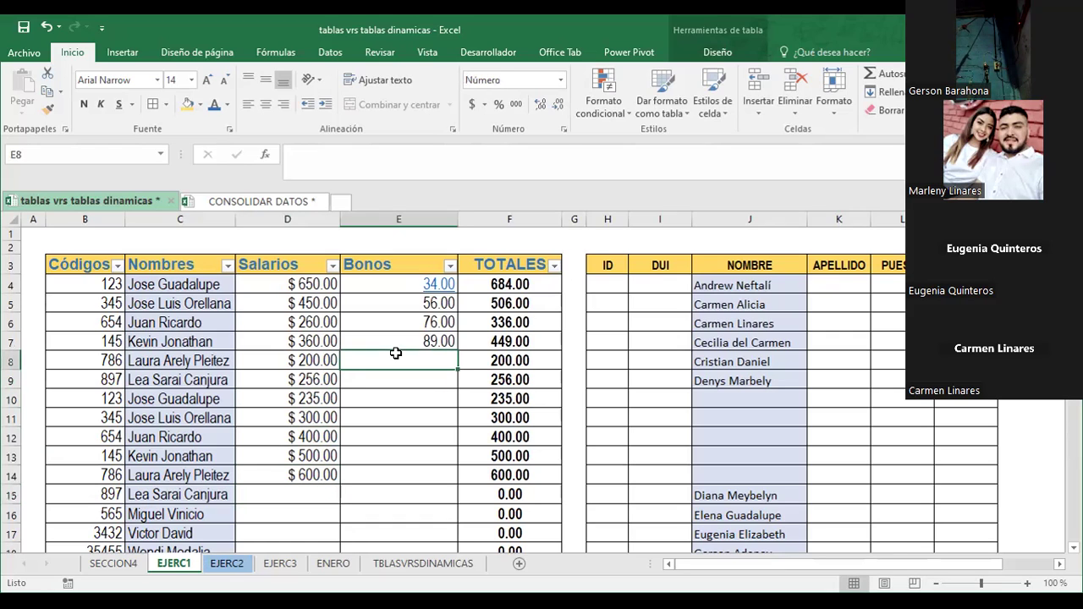
type("52")
key("Return")
type("23")
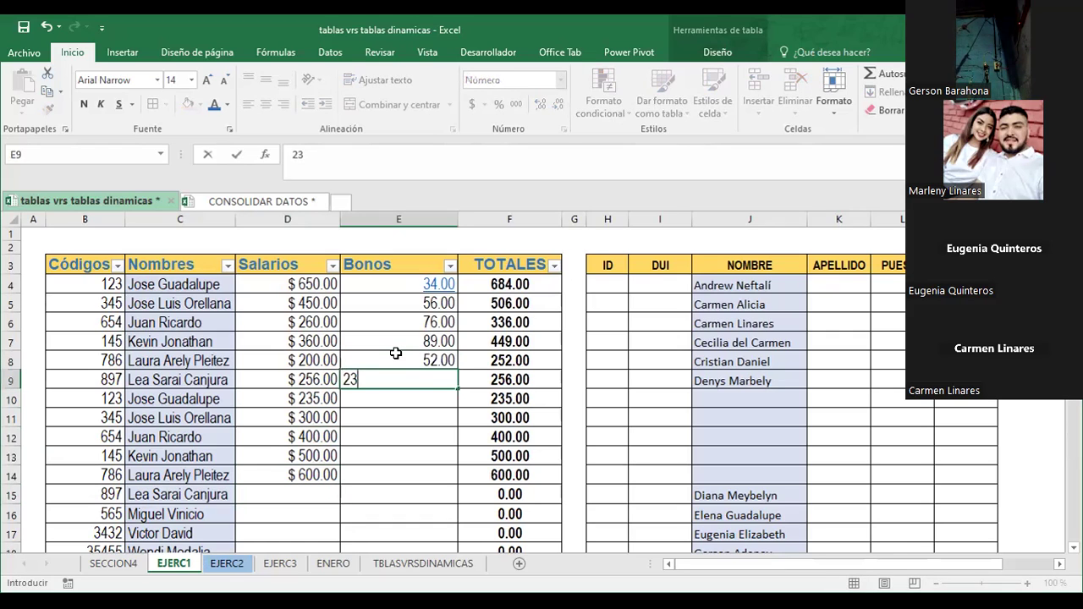
key("Return")
type("41")
key("Return")
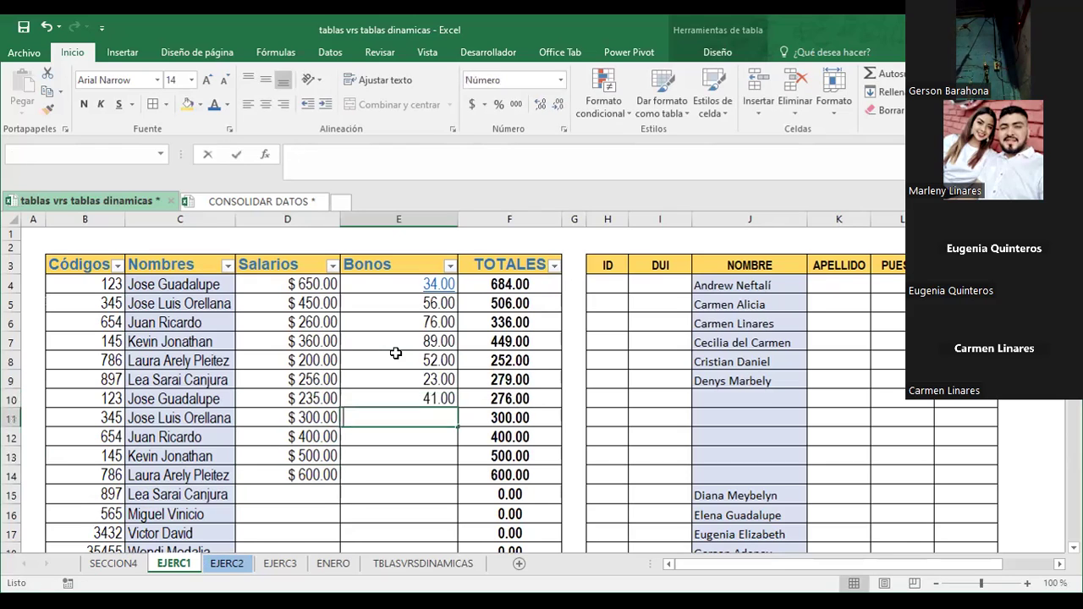
type("56")
key("Return")
type("89")
key("Return")
type("54")
key("Return")
type("78")
key("Return")
type("87")
key("Return")
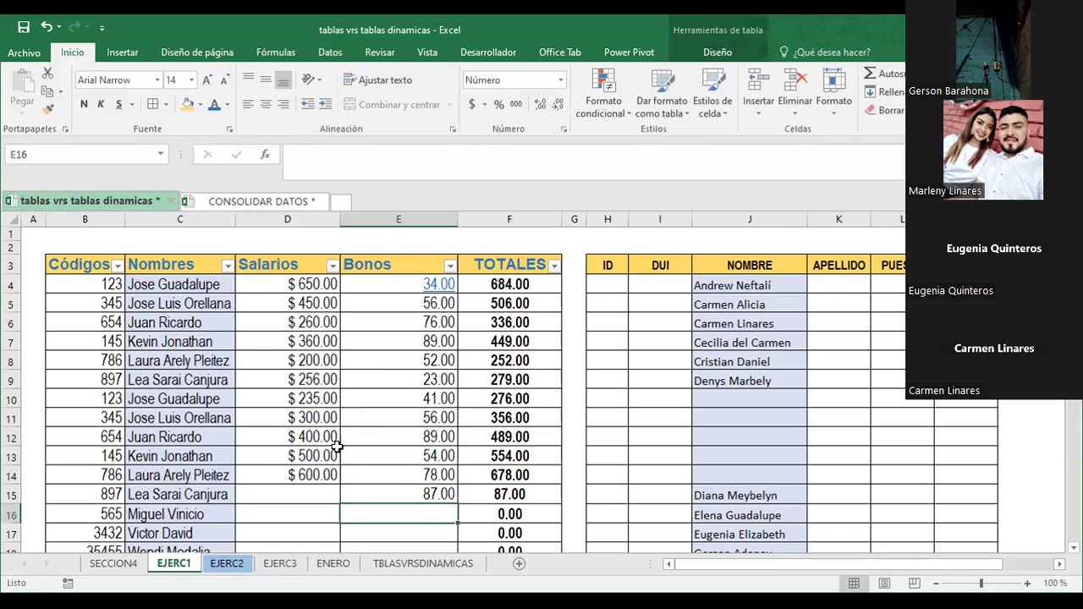
- Enter the last salary, 700, in D15
key("Up")
key("Left")
type("700")
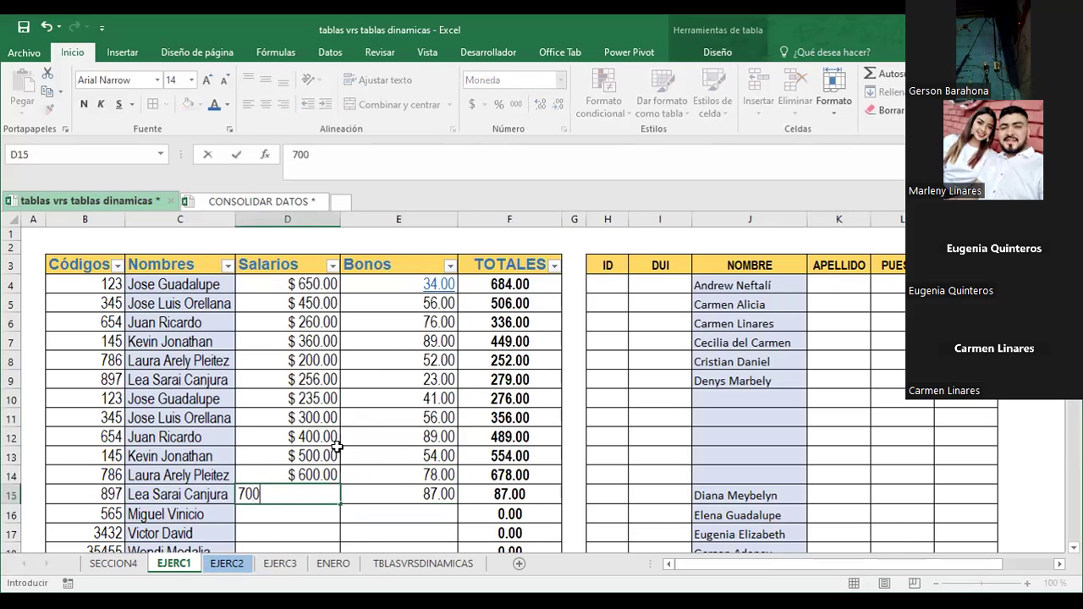
key("Return")
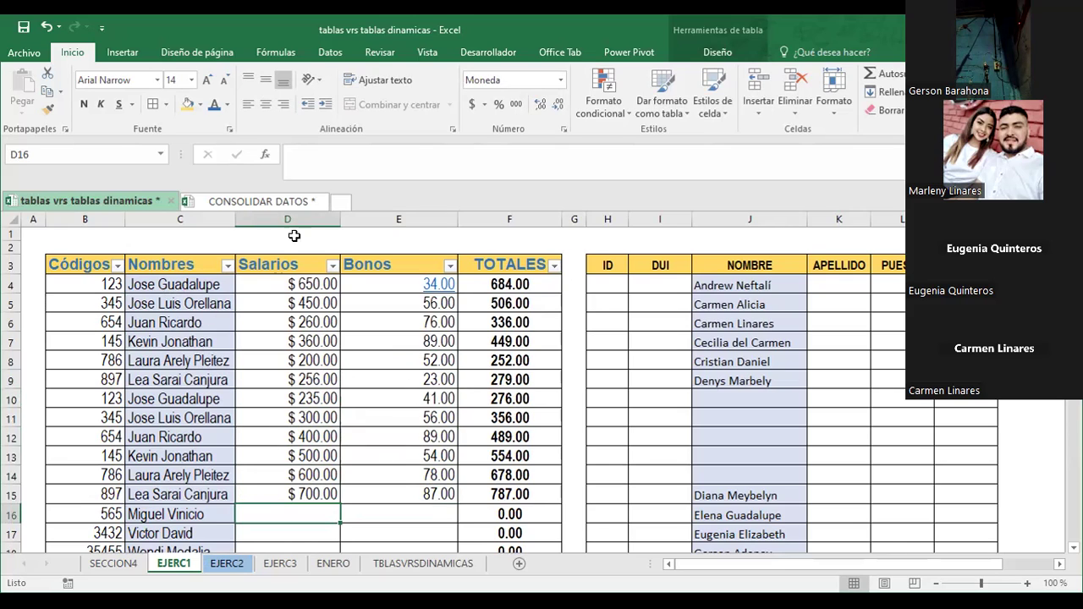
left_click(117, 266)
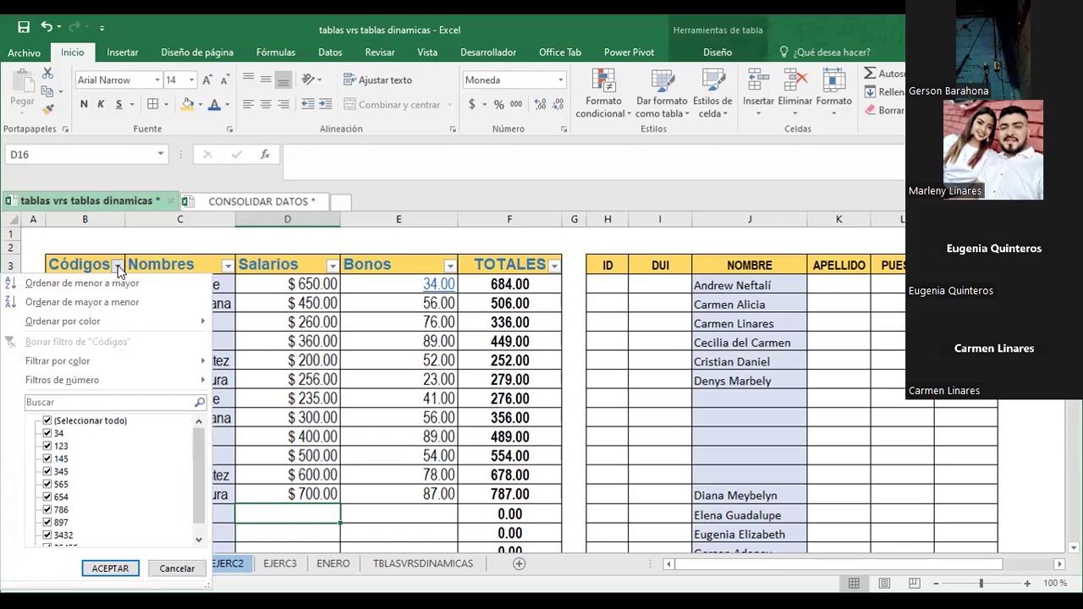
left_click(119, 269)
left_click(118, 265)
left_click(85, 421)
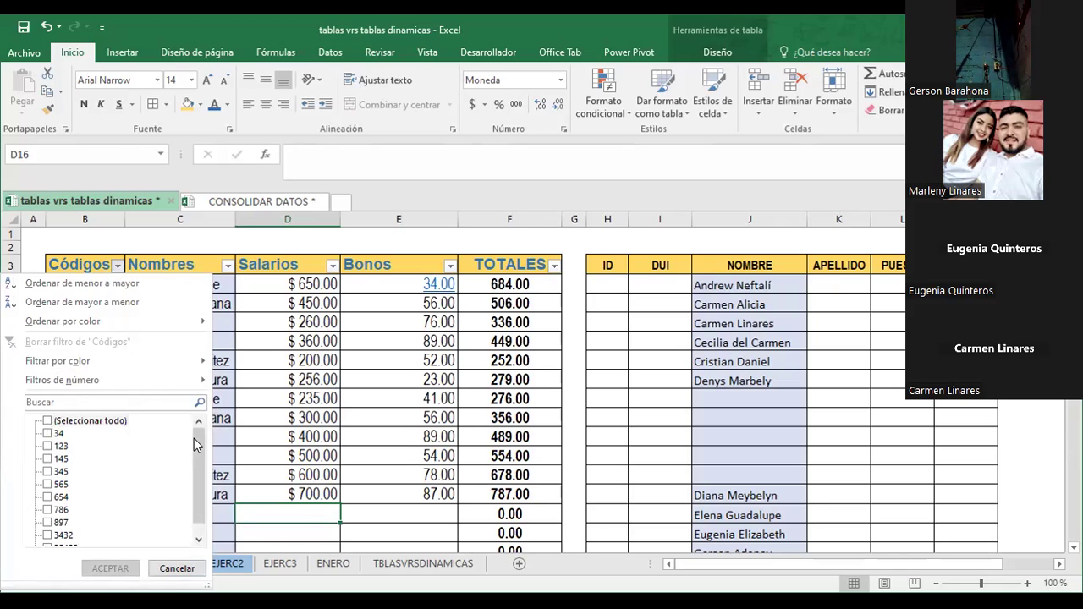
left_click_drag(194, 438, 200, 492)
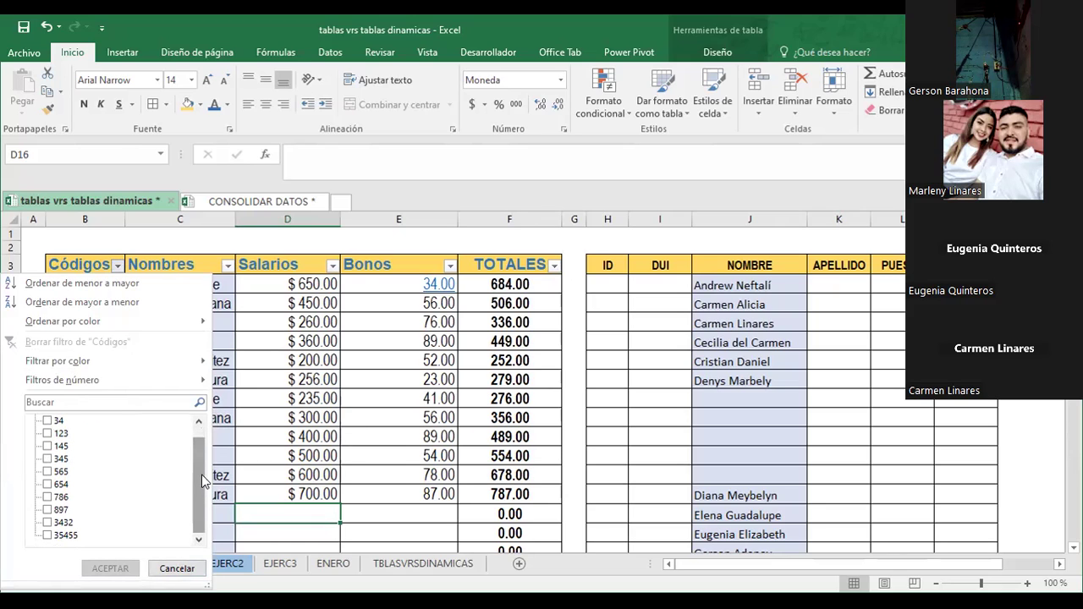
scroll(201, 475, "up", 1)
left_click(47, 420)
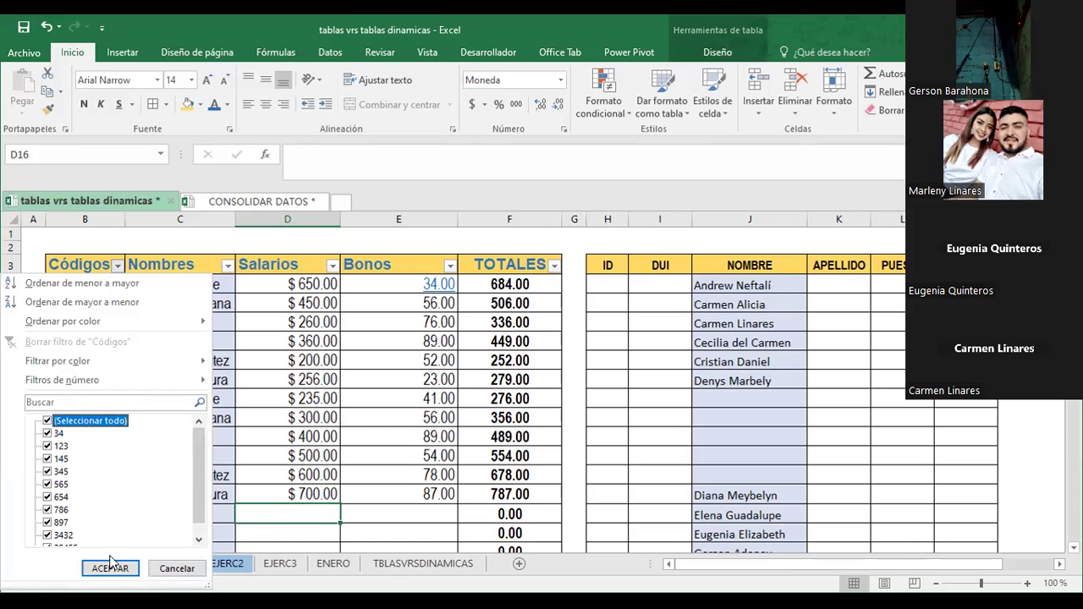
left_click(110, 568)
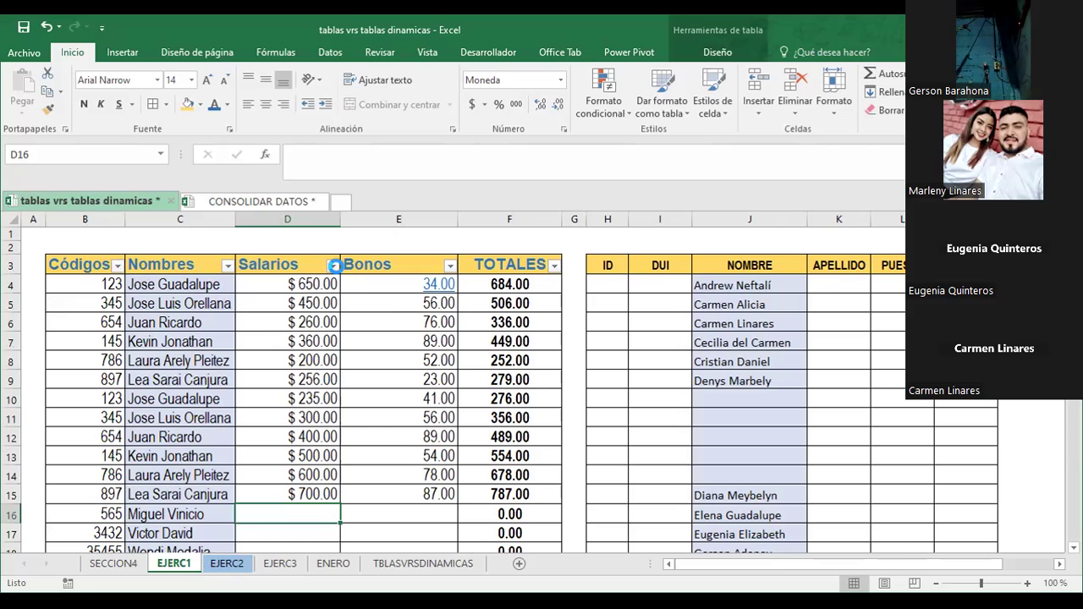
left_click(335, 266)
left_click(175, 420)
left_click(176, 434)
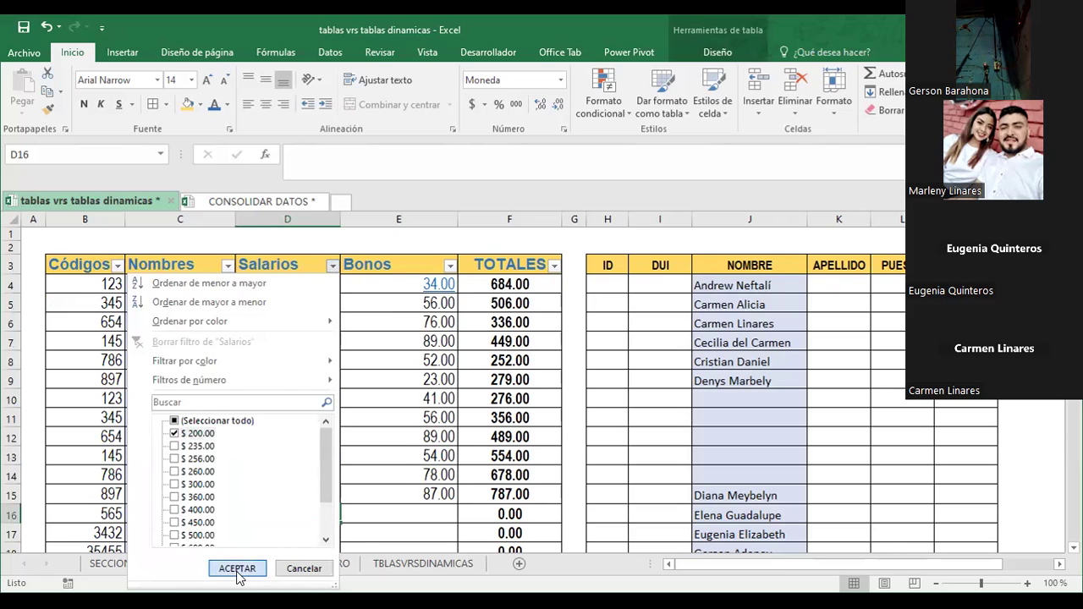
left_click(238, 569)
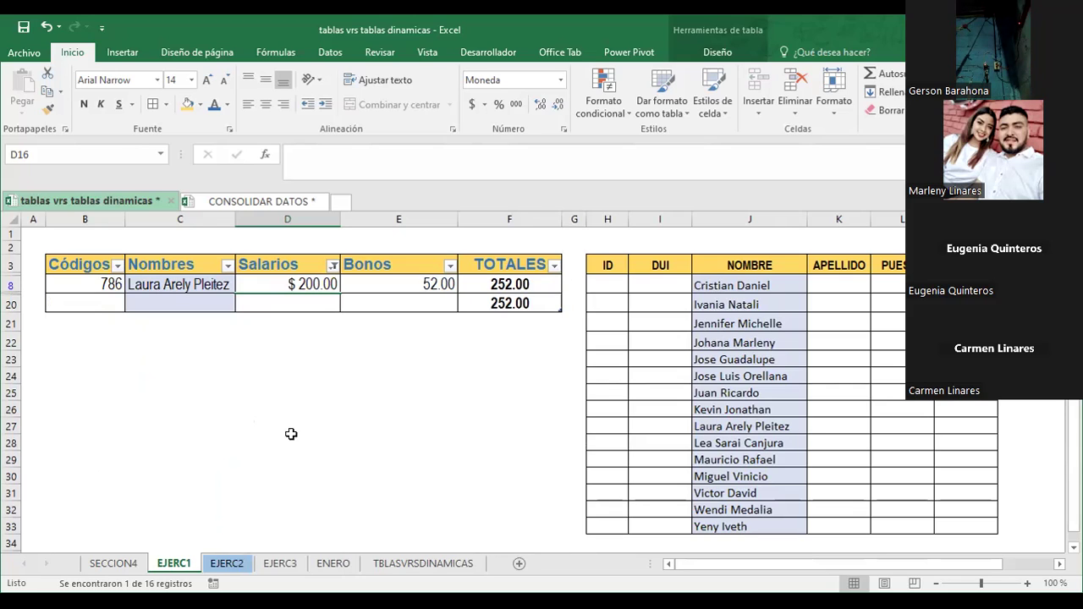
left_click(333, 267)
left_click(176, 434)
left_click(175, 471)
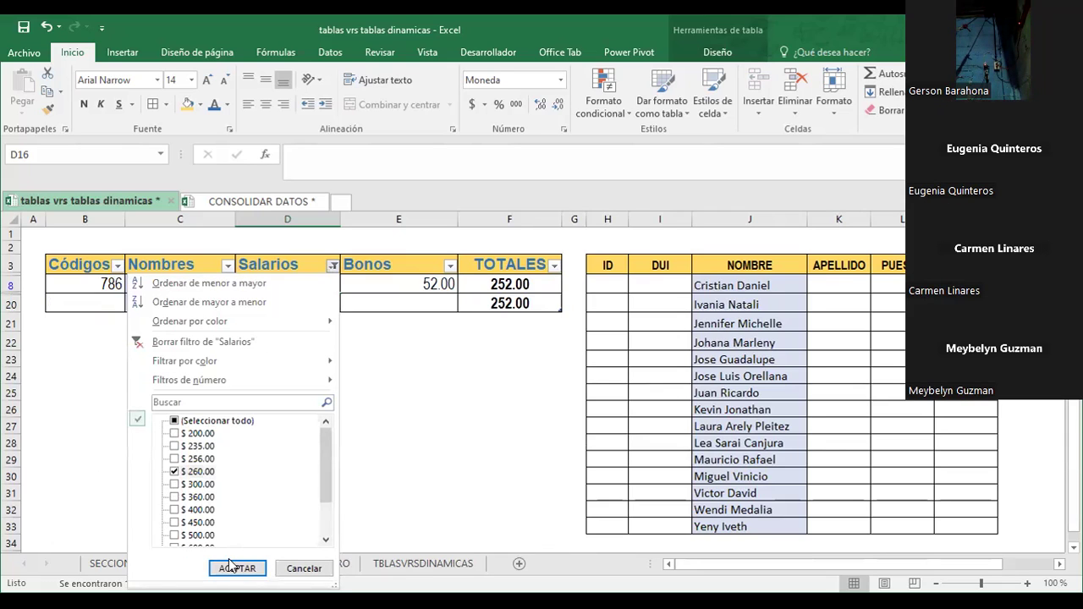
left_click(235, 568)
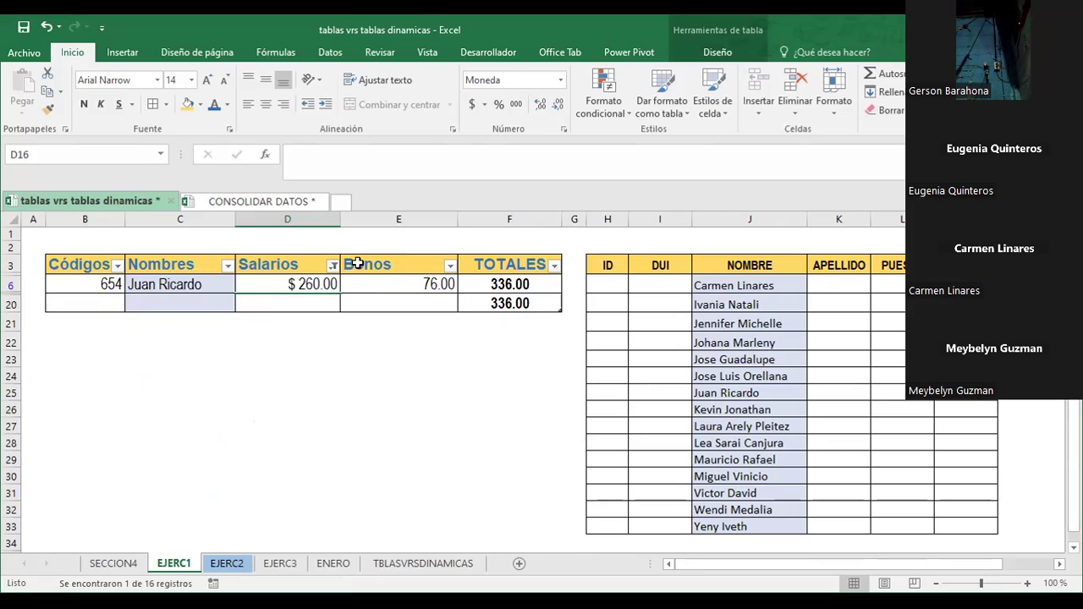
left_click(333, 266)
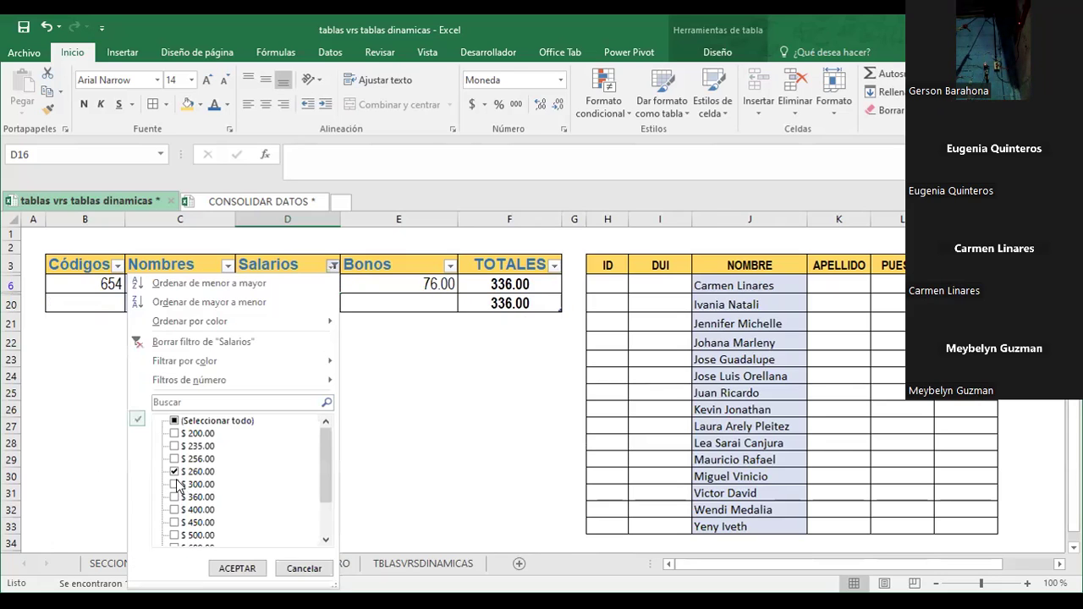
left_click(175, 472)
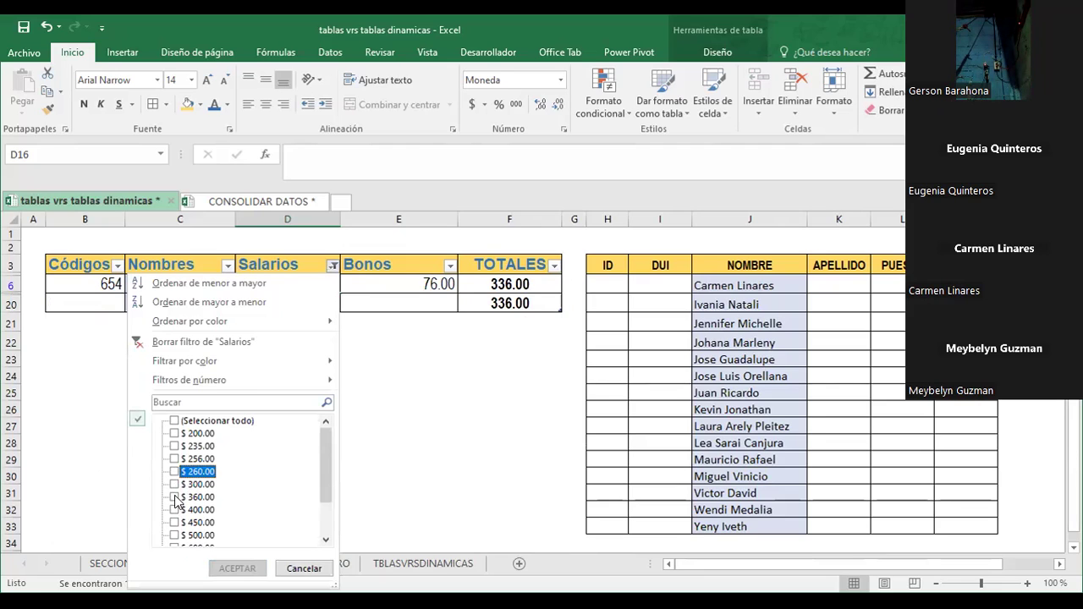
left_click(175, 497)
left_click(239, 571)
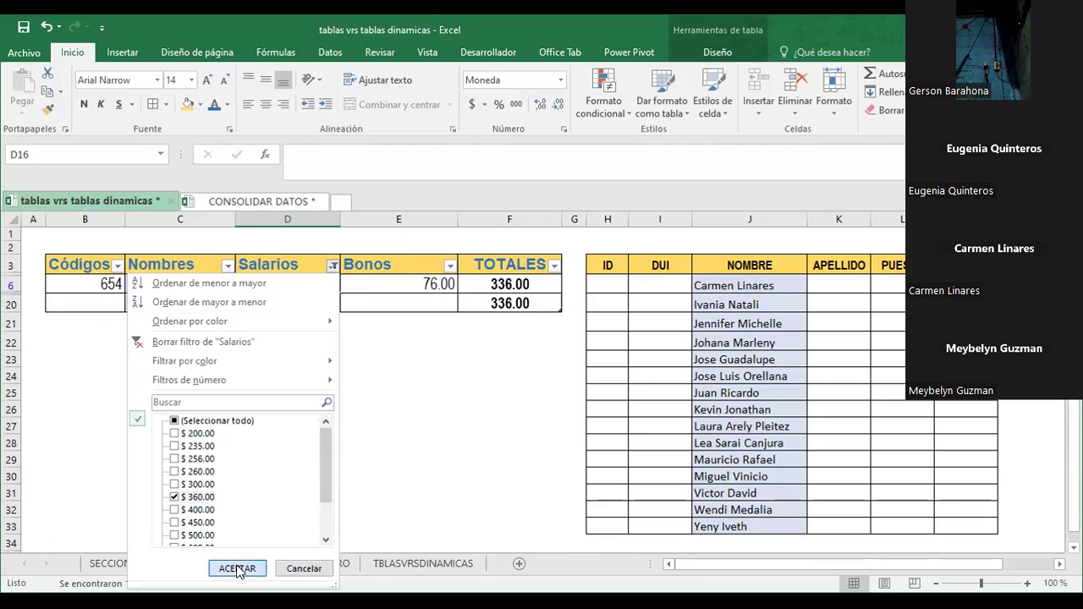
left_click(239, 568)
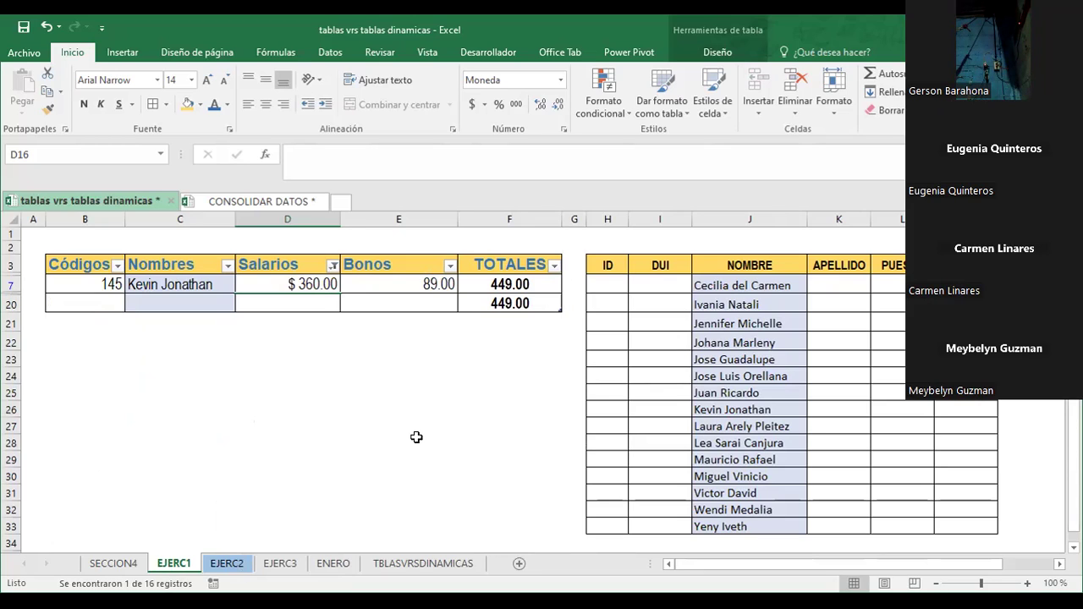
- Dismiss the Salarios filter list unchanged, then undo and redo to keep the $ 360.00 filter
left_click(331, 267)
left_click(175, 496)
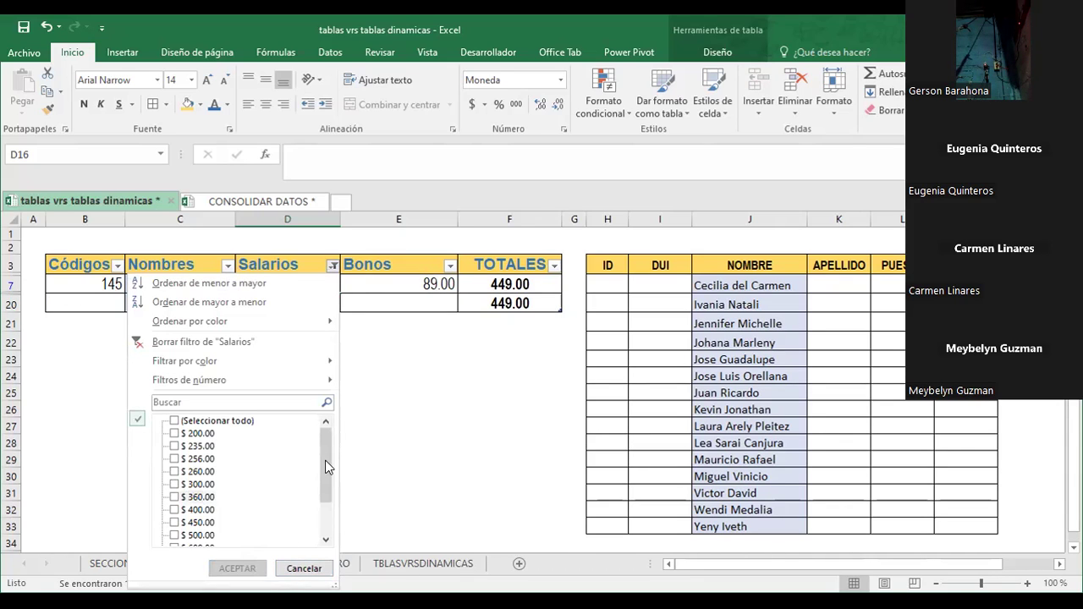
left_click_drag(331, 440, 328, 546)
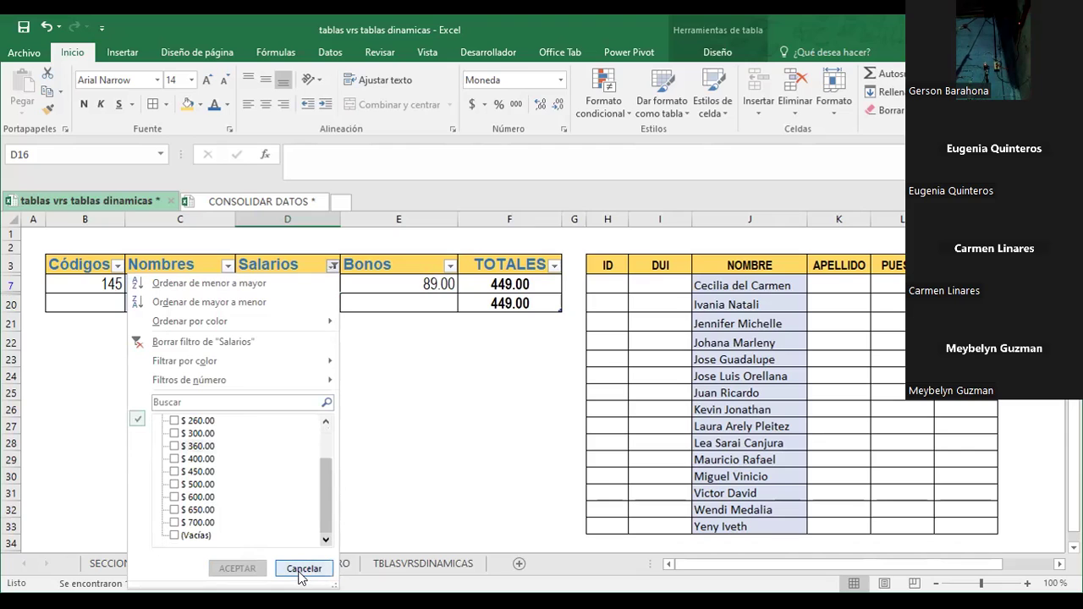
key("Escape")
left_click(279, 334)
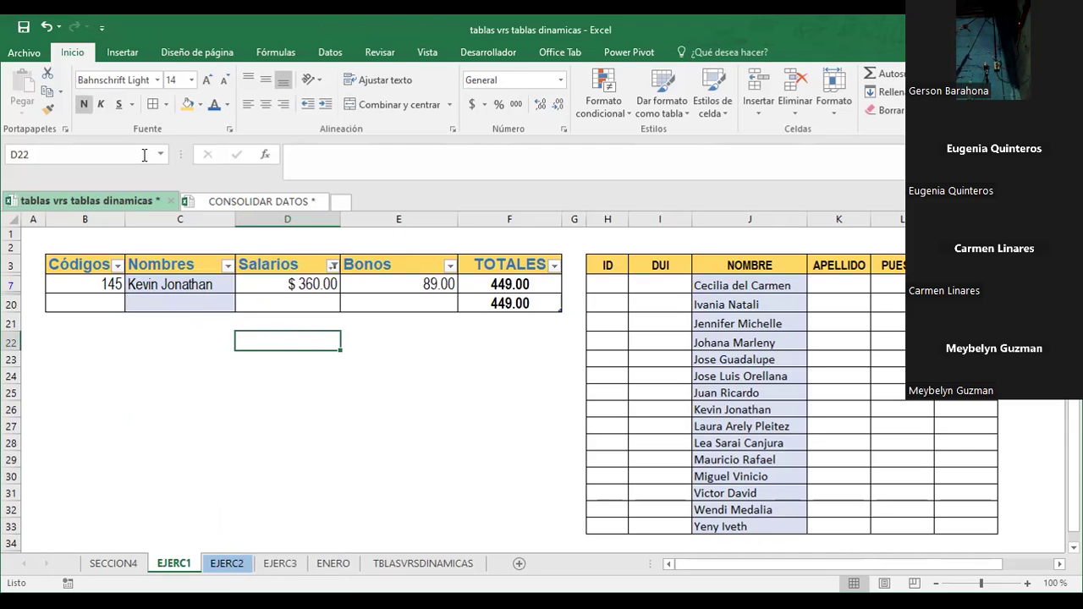
left_click(45, 28)
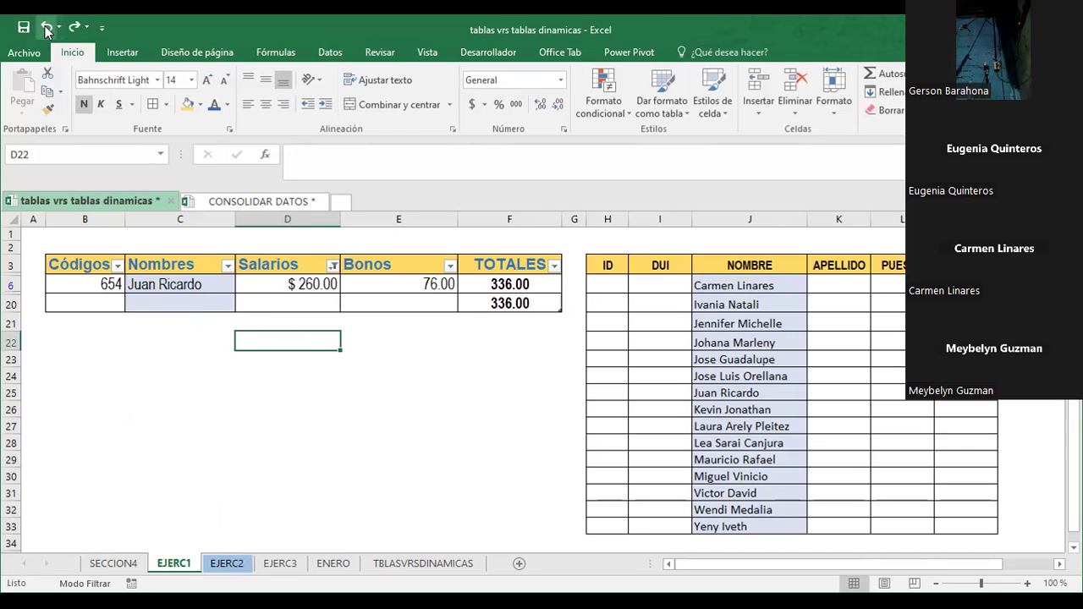
left_click(75, 27)
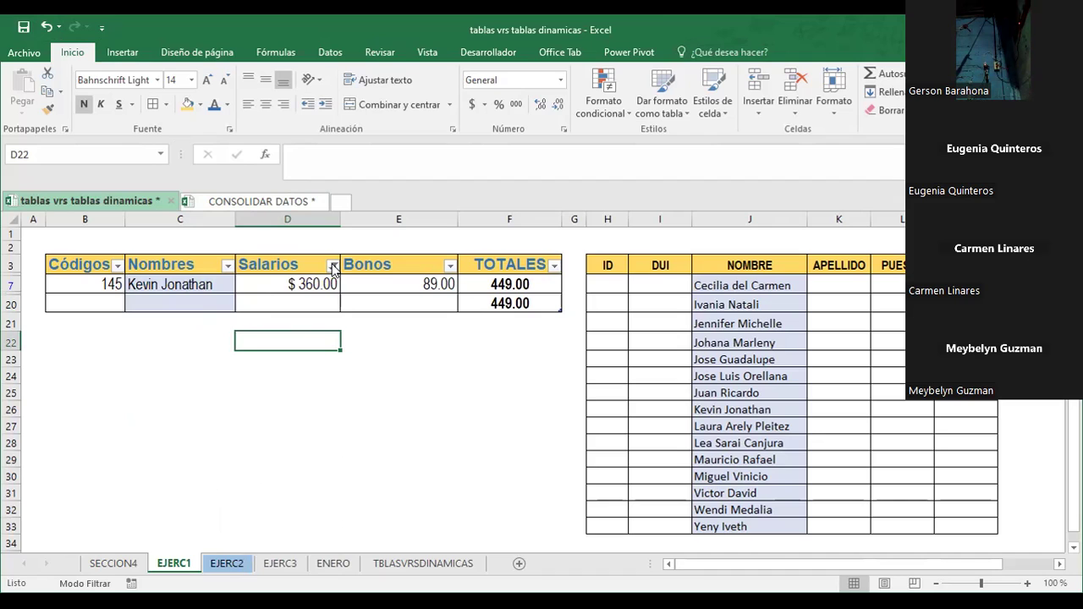
left_click(333, 266)
- Clear the Salarios filter, then filter Nombres to Jose Guadalupe only
left_click(175, 421)
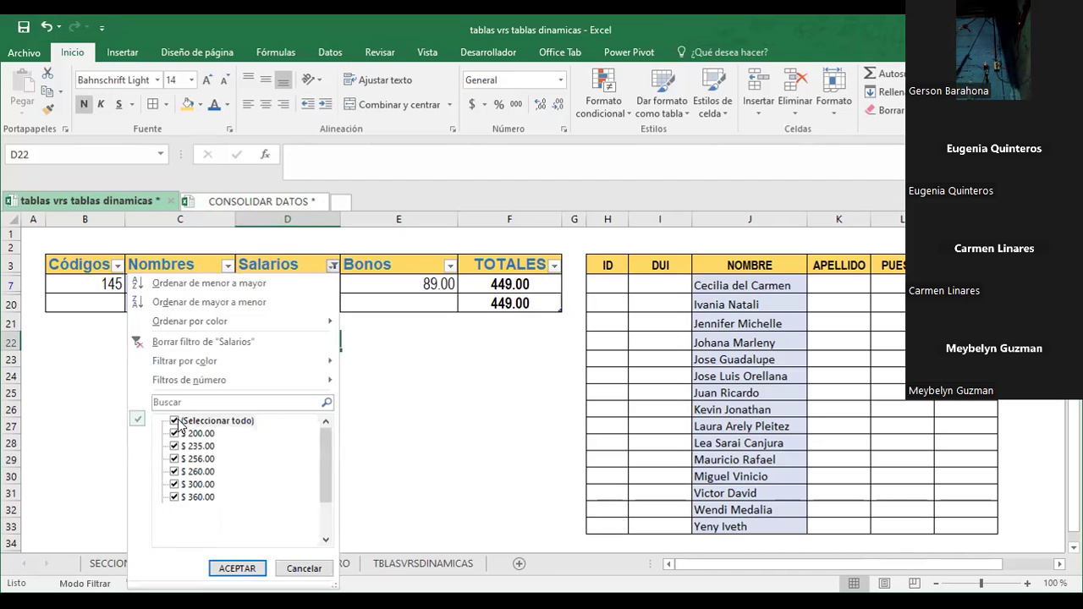
left_click(225, 568)
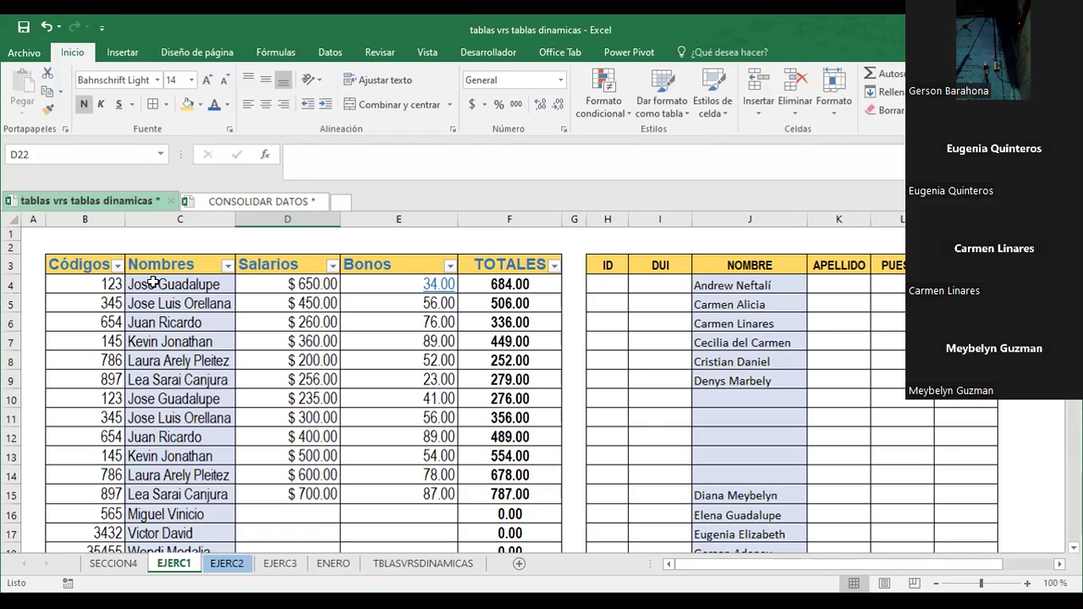
left_click(227, 266)
left_click(71, 421)
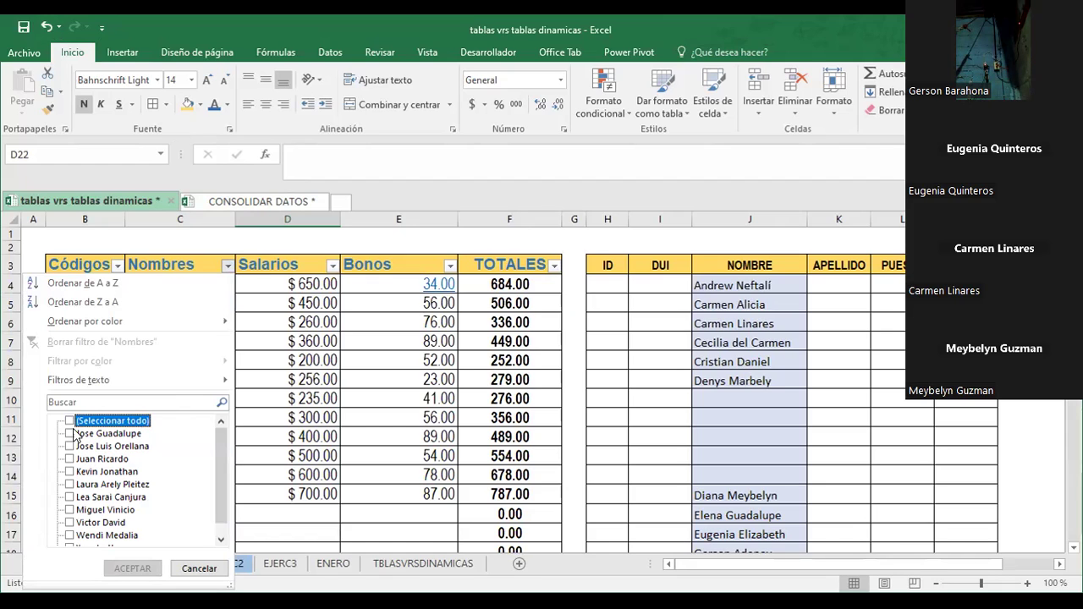
left_click(70, 434)
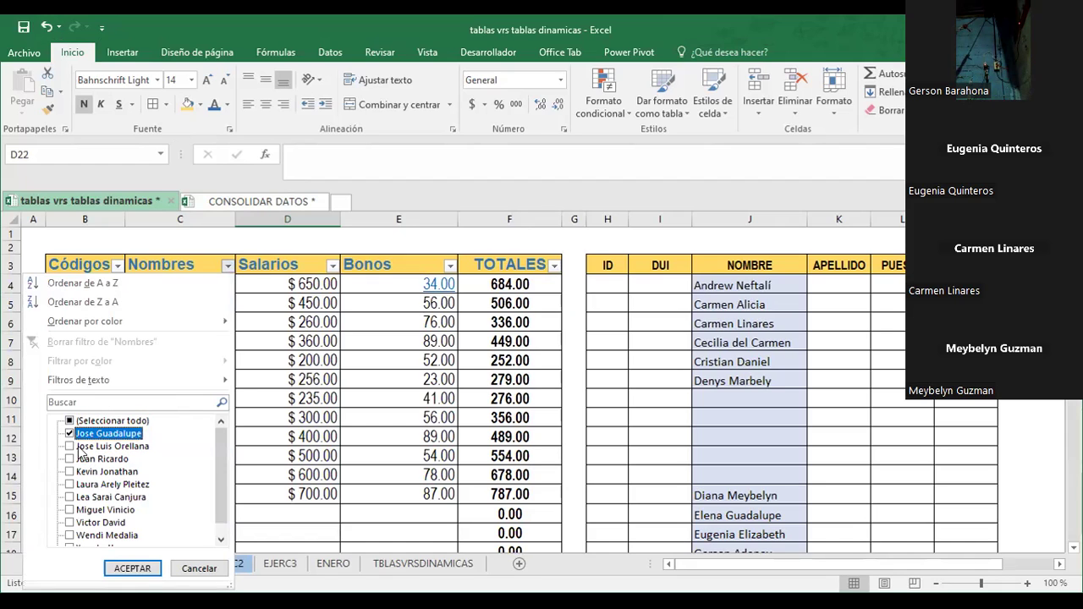
left_click(156, 571)
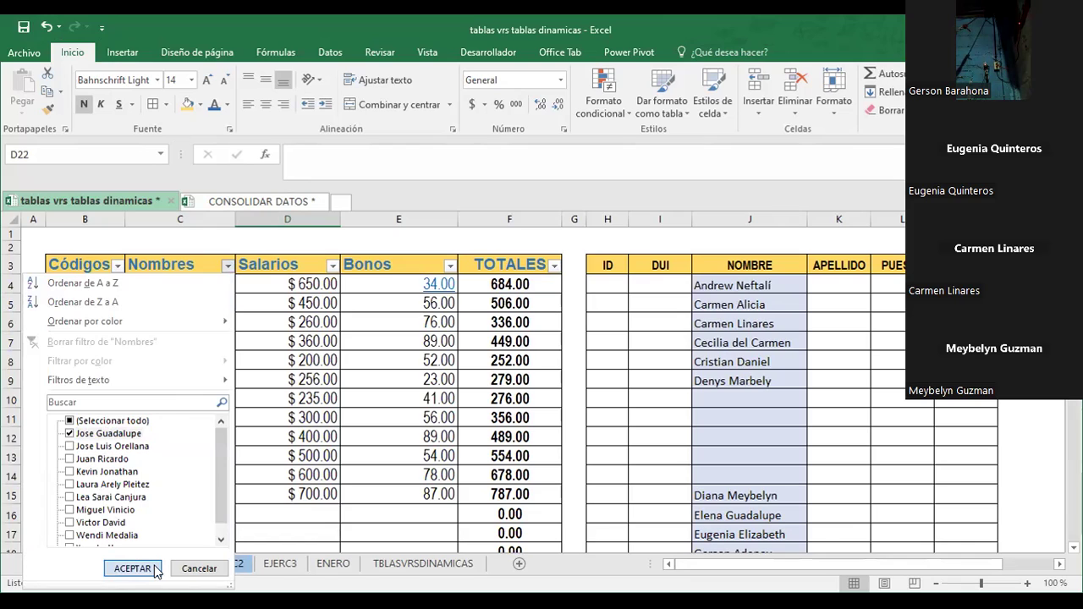
left_click(155, 571)
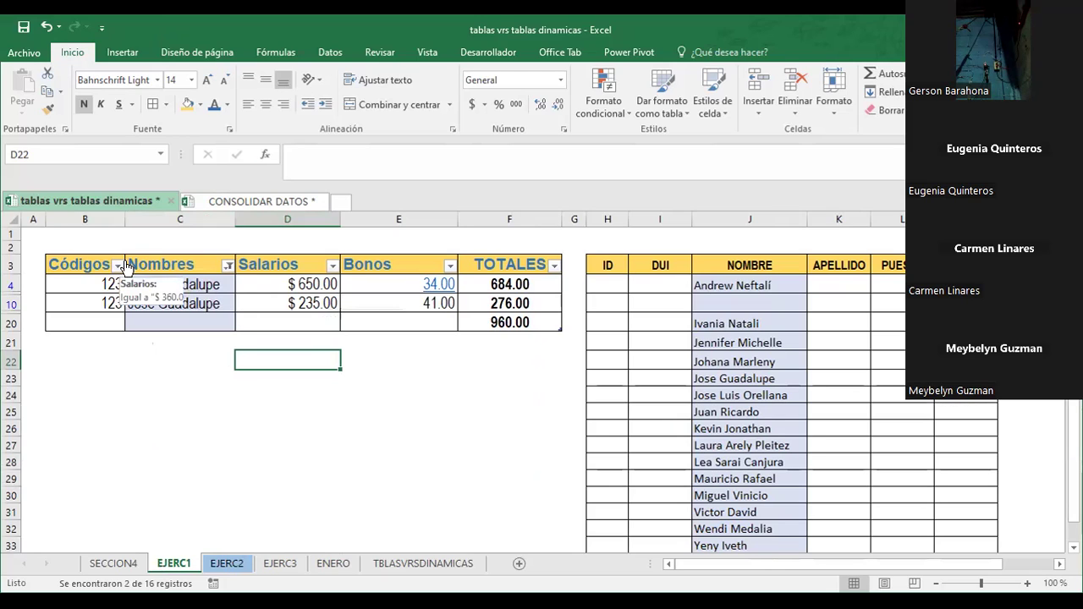
- Delete the 235 salary in D10 and inspect the 34 and 41 bonus cells
left_click(292, 285)
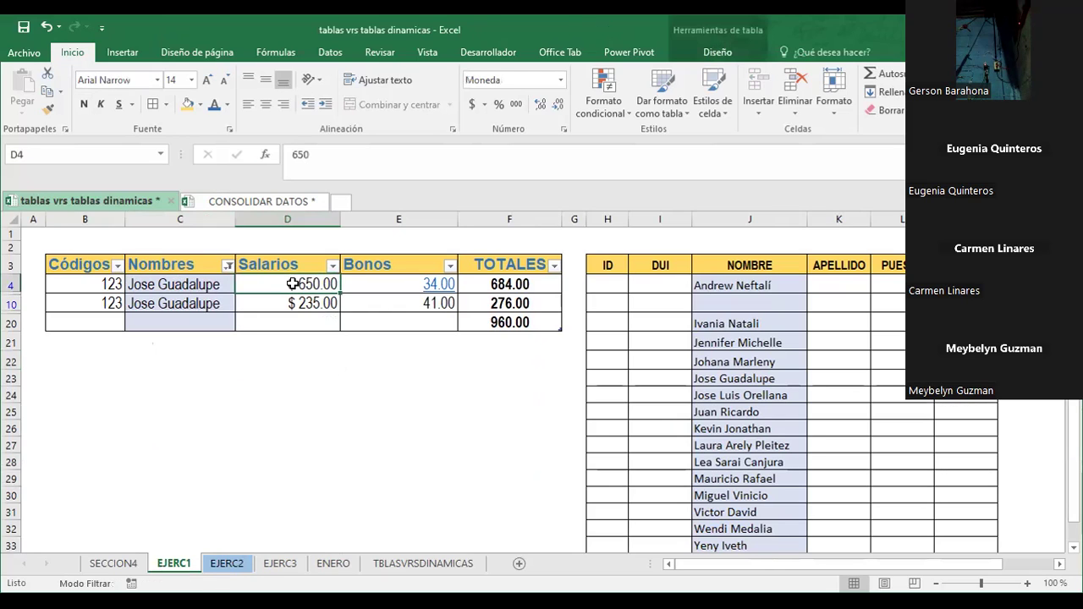
left_click(298, 311)
key("Delete")
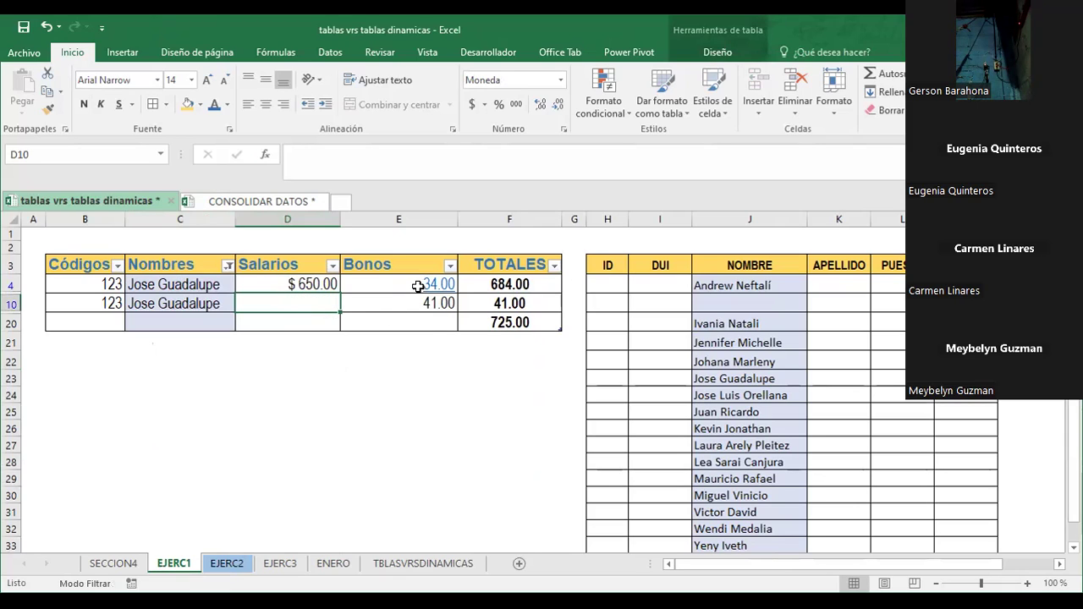
left_click(418, 287)
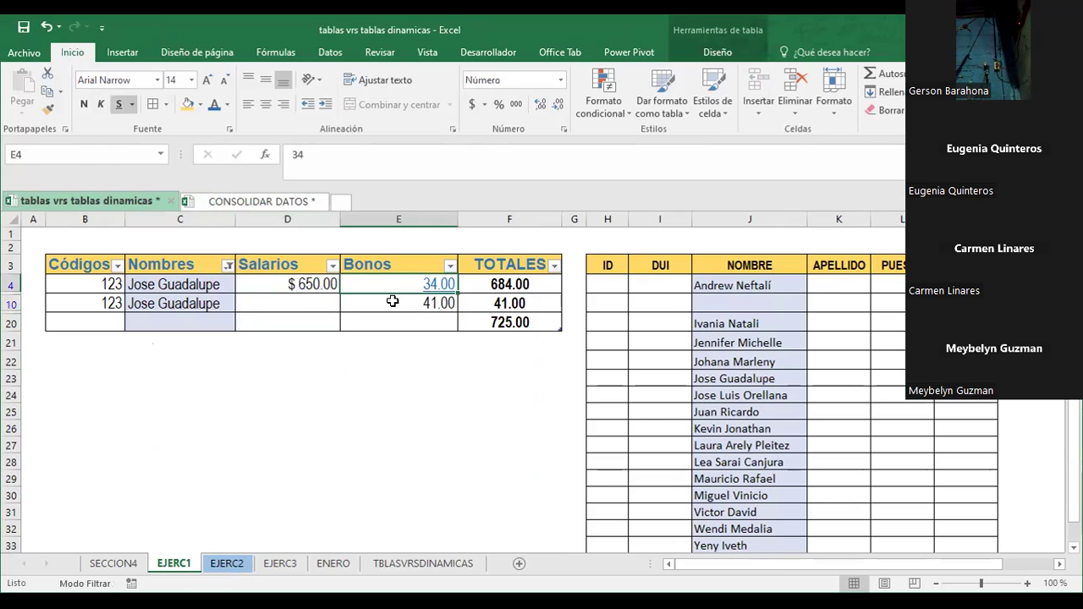
left_click(508, 284)
mouse_move(442, 303)
left_mouse_down()
mouse_move(429, 300)
mouse_move(435, 284)
left_mouse_up()
left_click(406, 306)
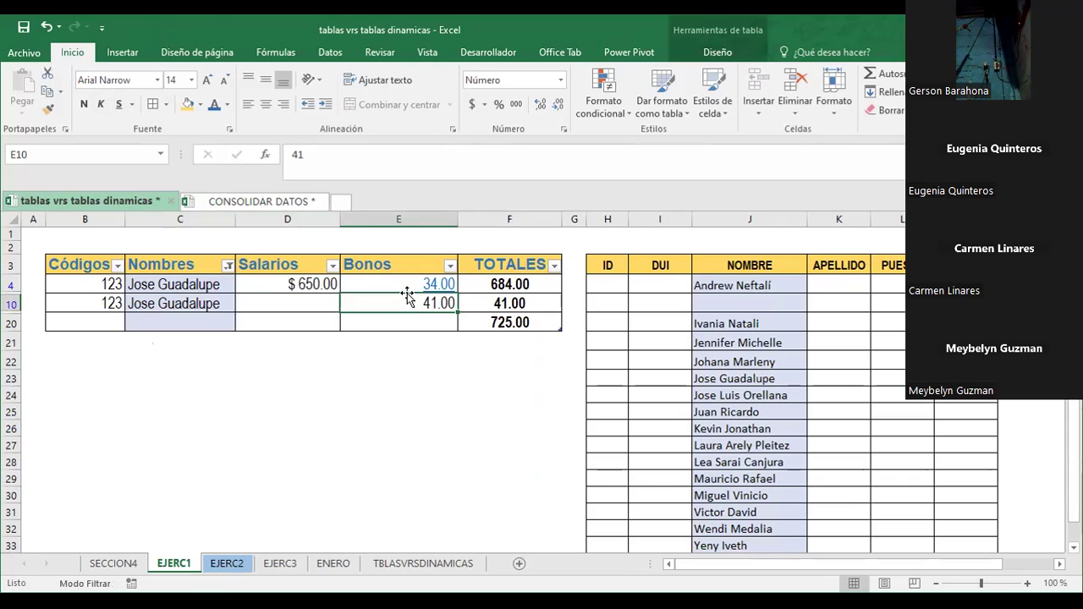
left_click(227, 265)
- Reset the Nombres filter to show all rows, then filter it to Kevin Jonathan only
left_click(70, 420)
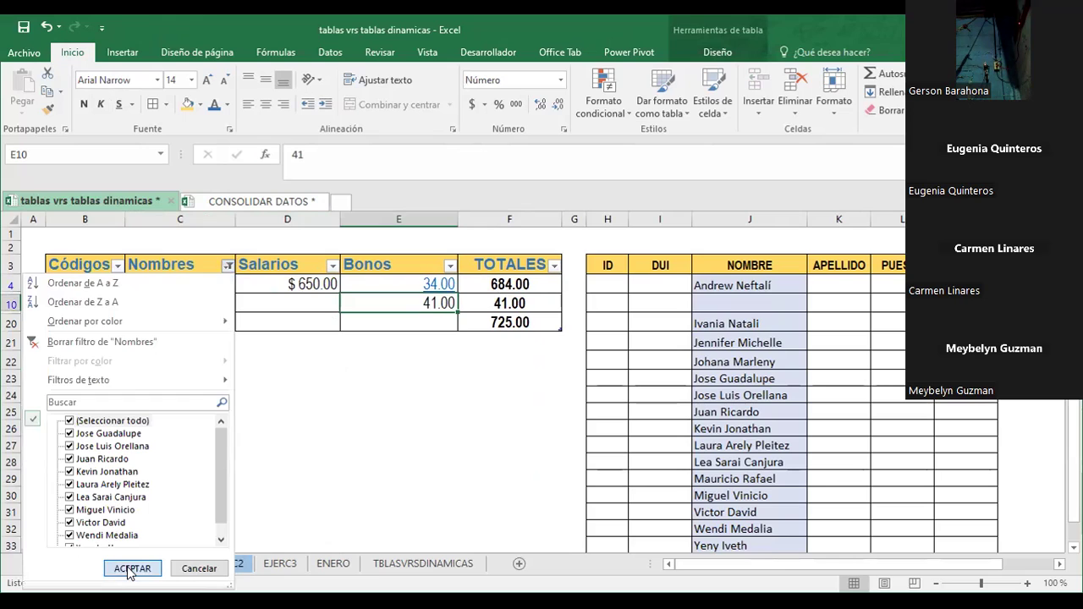
left_click(132, 569)
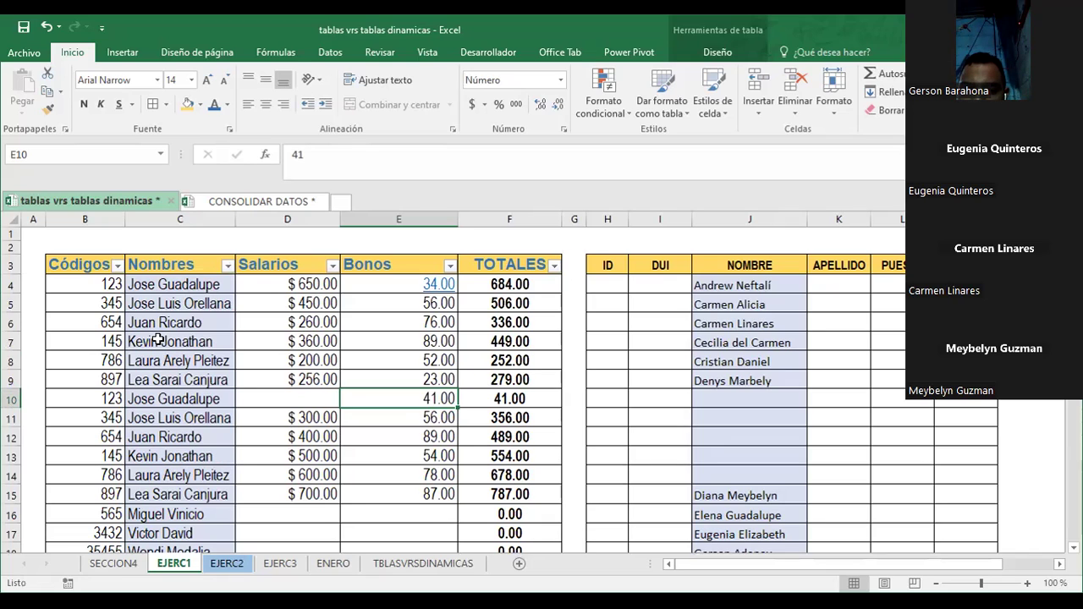
left_click(157, 340)
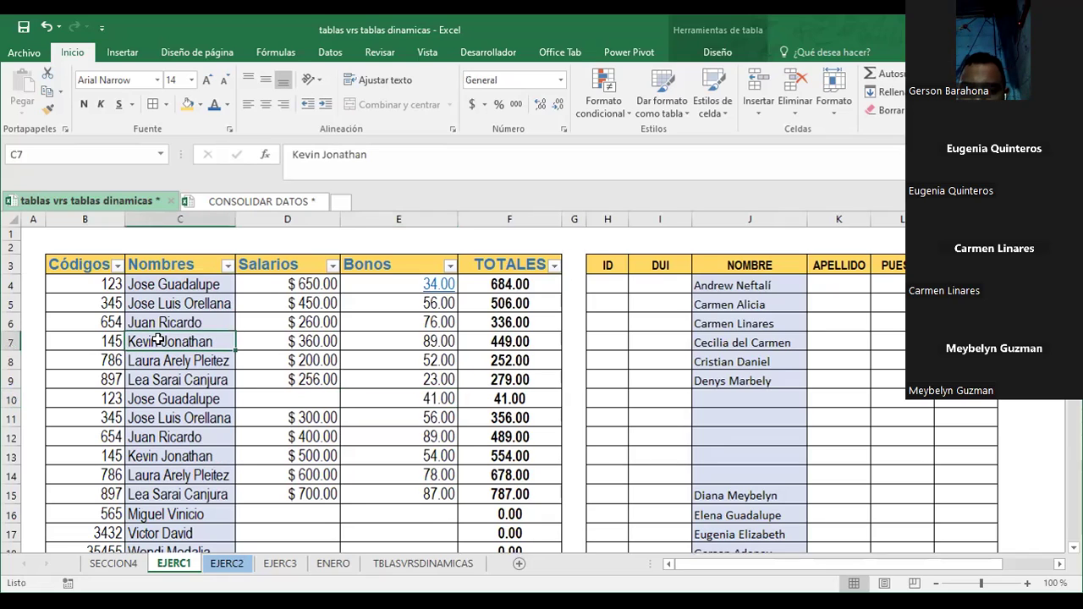
left_click(227, 265)
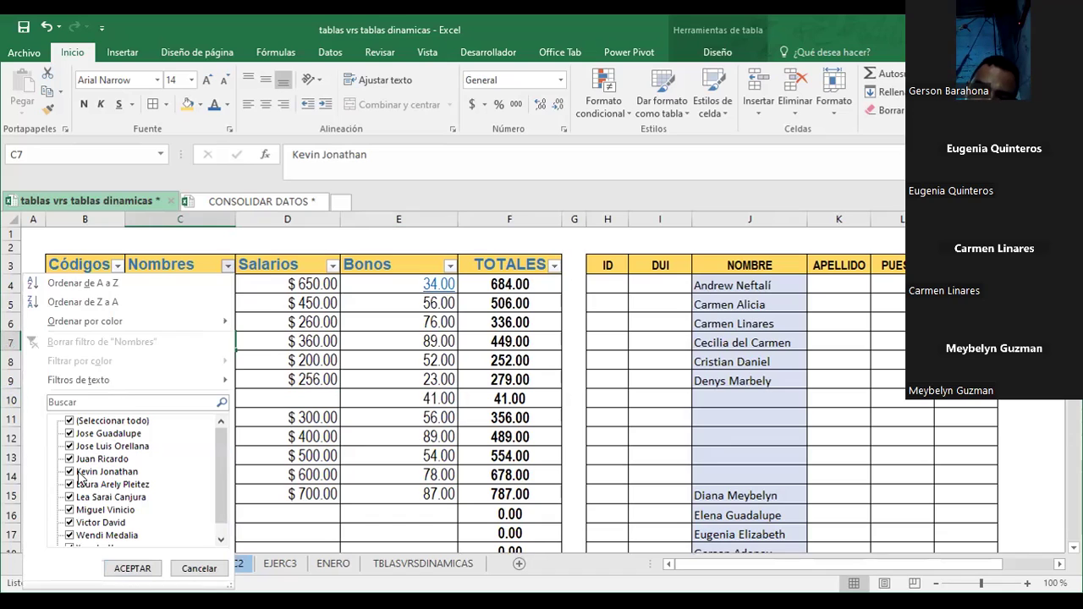
left_click(70, 421)
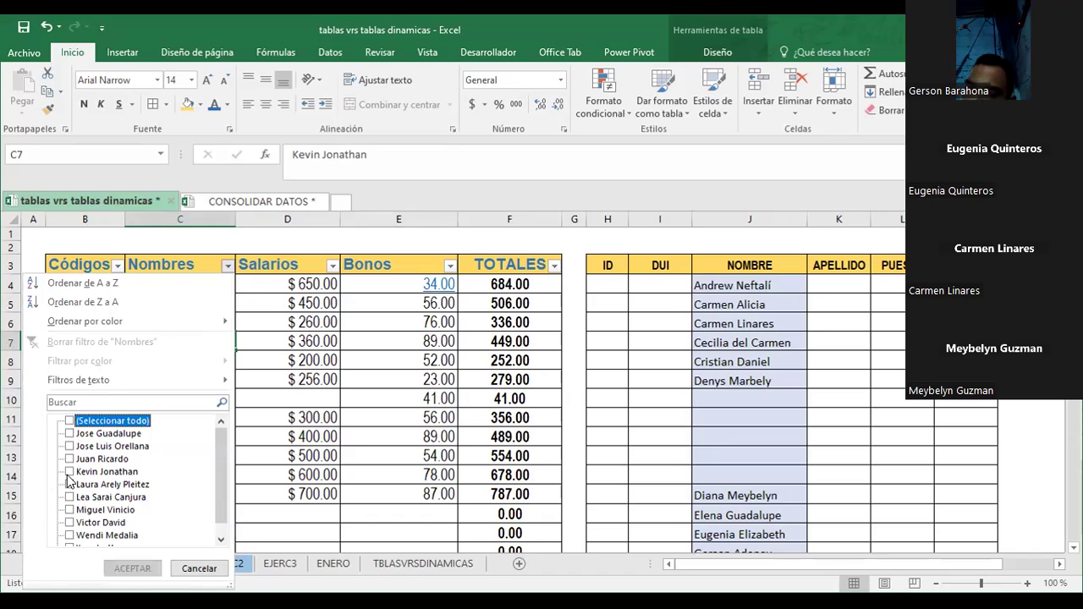
left_click(70, 471)
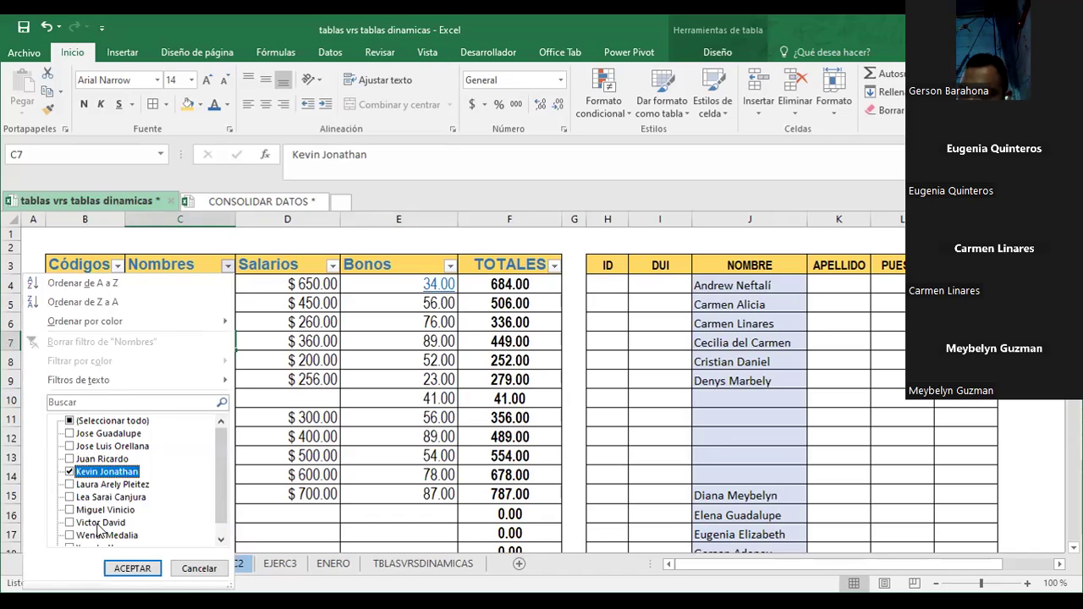
left_click(132, 569)
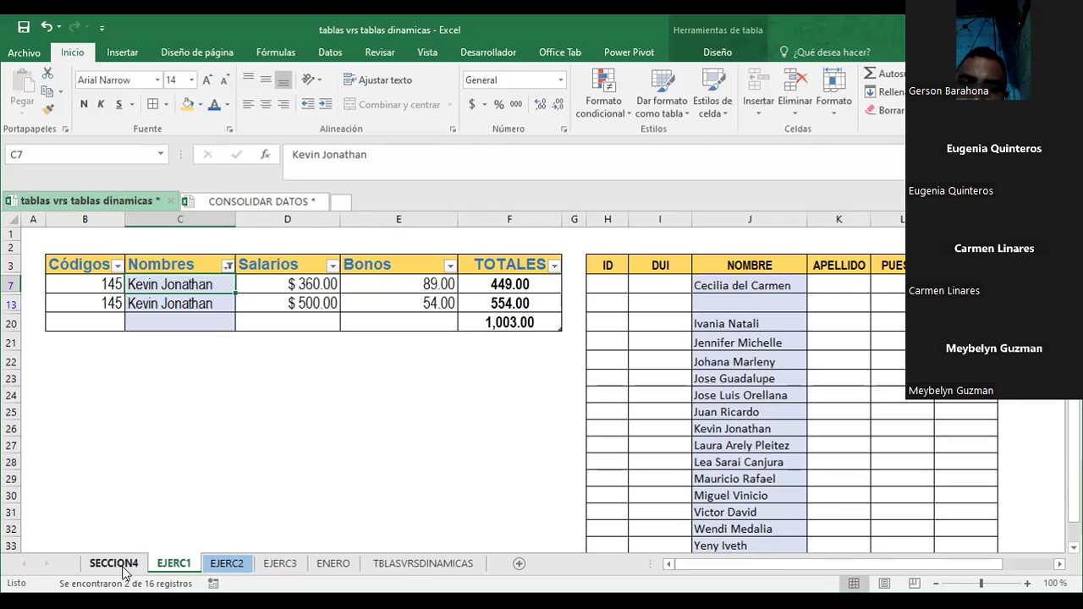
- Type '¿Para que me sirve esta tabla?' in C23 and enlarge it to 16 point
left_click(137, 379)
type("¿")
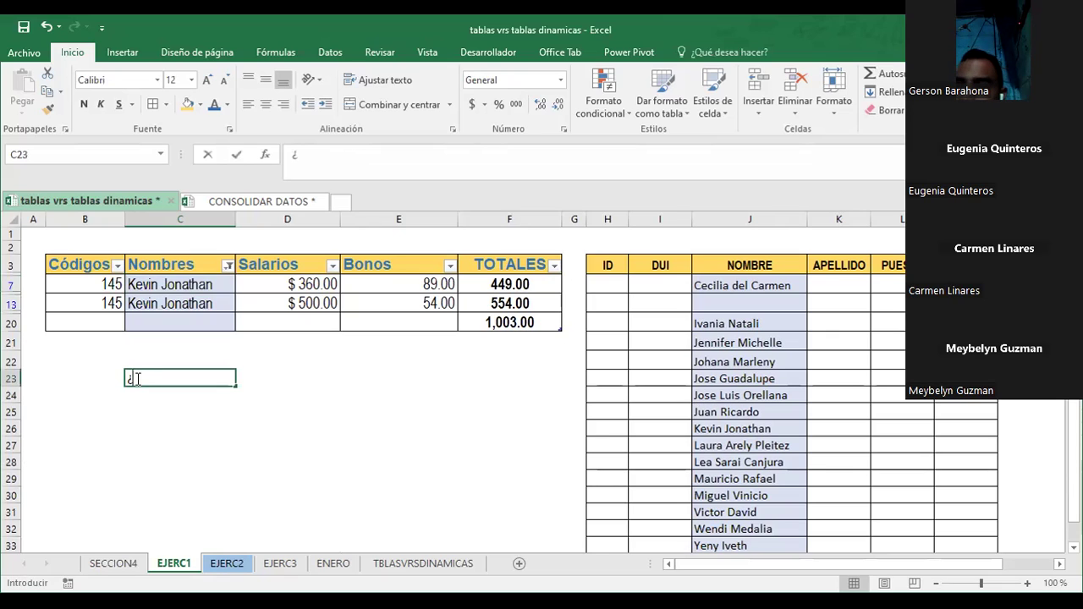
type("Para que me sirve esta tabla?")
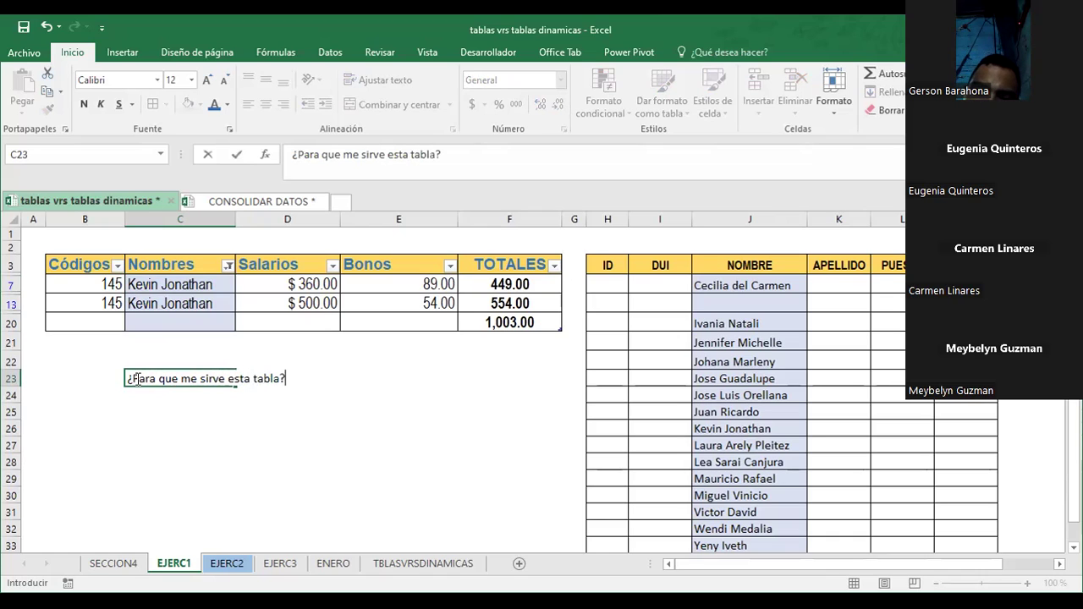
key("Return")
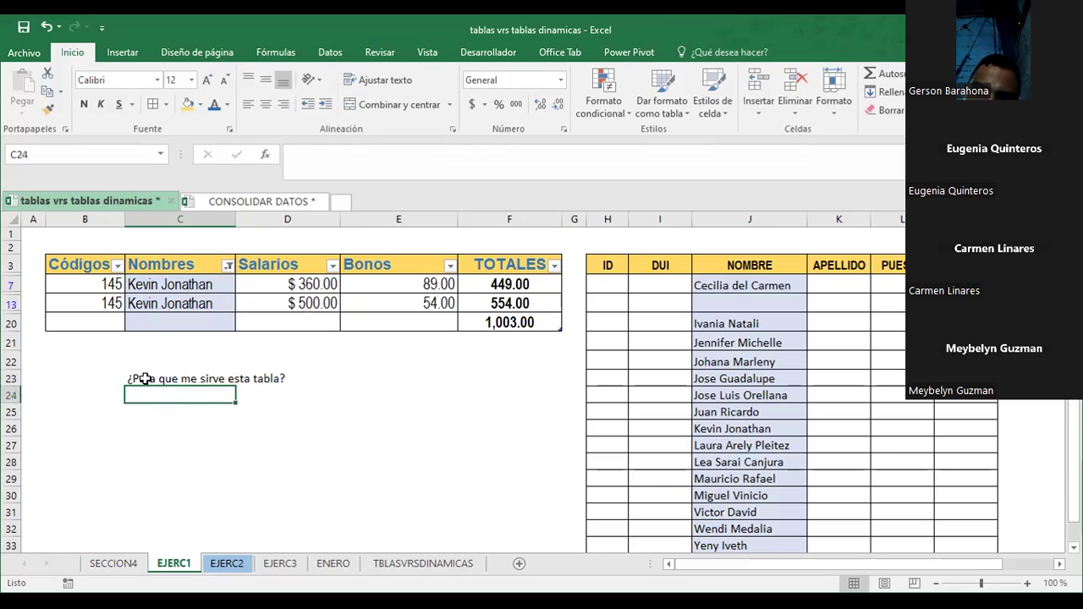
left_click(138, 379)
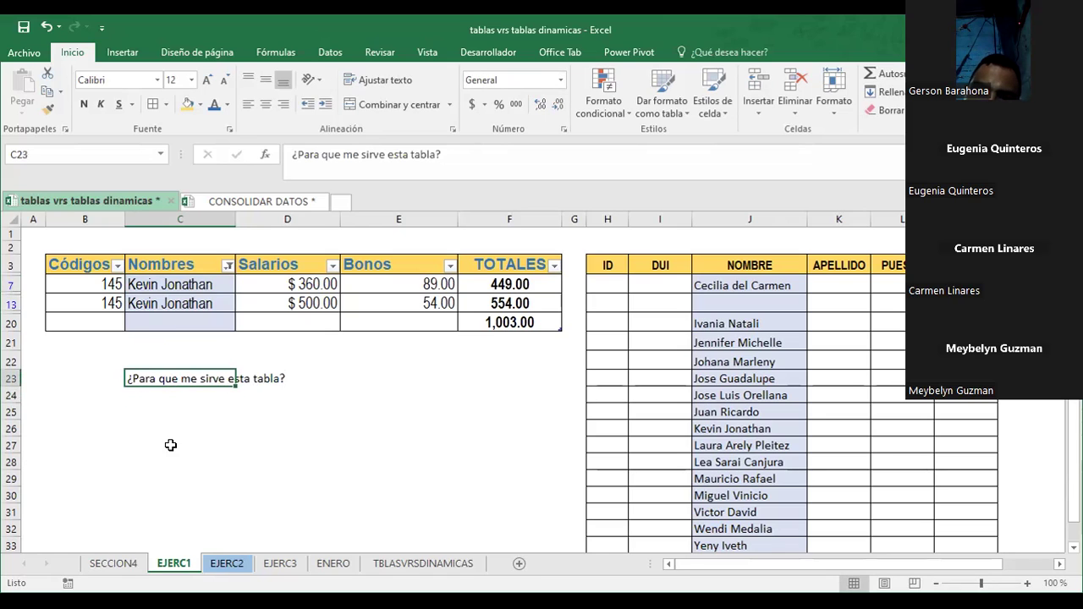
left_click(207, 82)
left_click(207, 82)
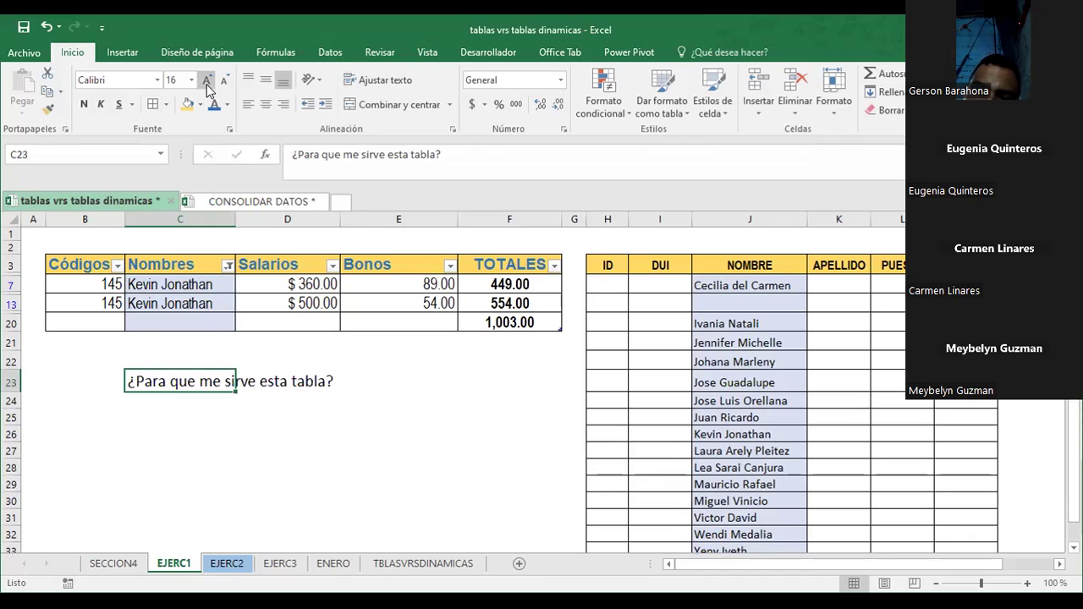
- Prefix the question with '1- ' so C23 reads '1- ¿Para que me sirve esta tabla?'
key("F2")
key("Home")
type("1-")
key("Return")
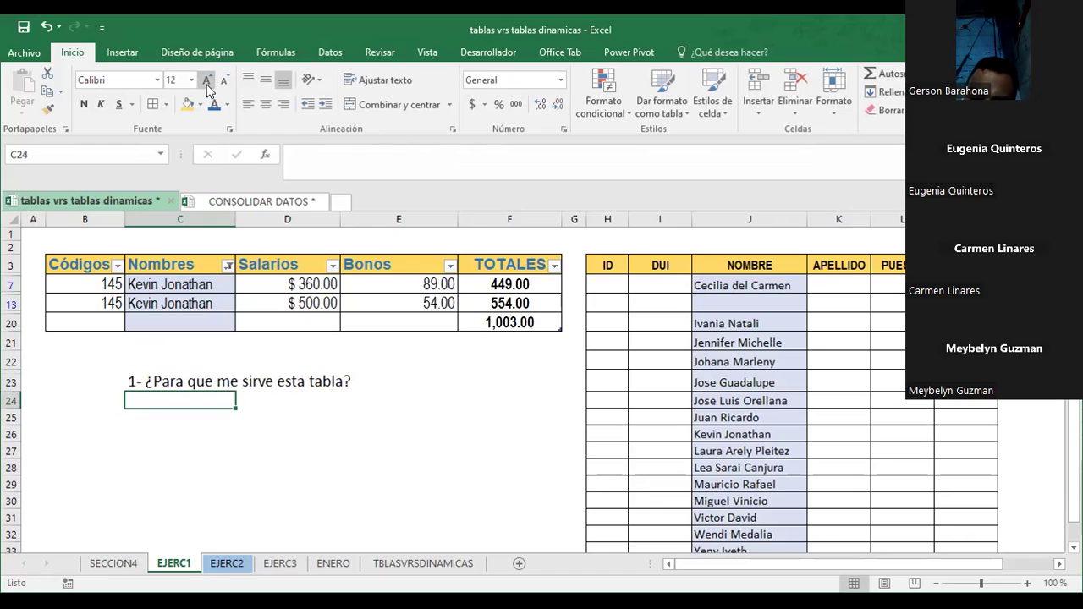
left_click(133, 416)
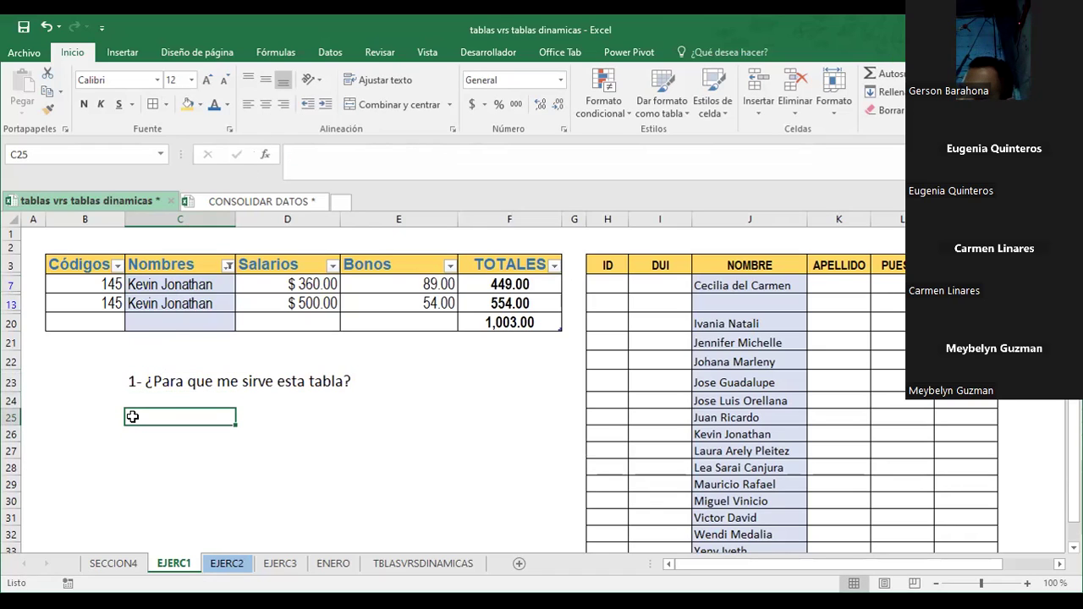
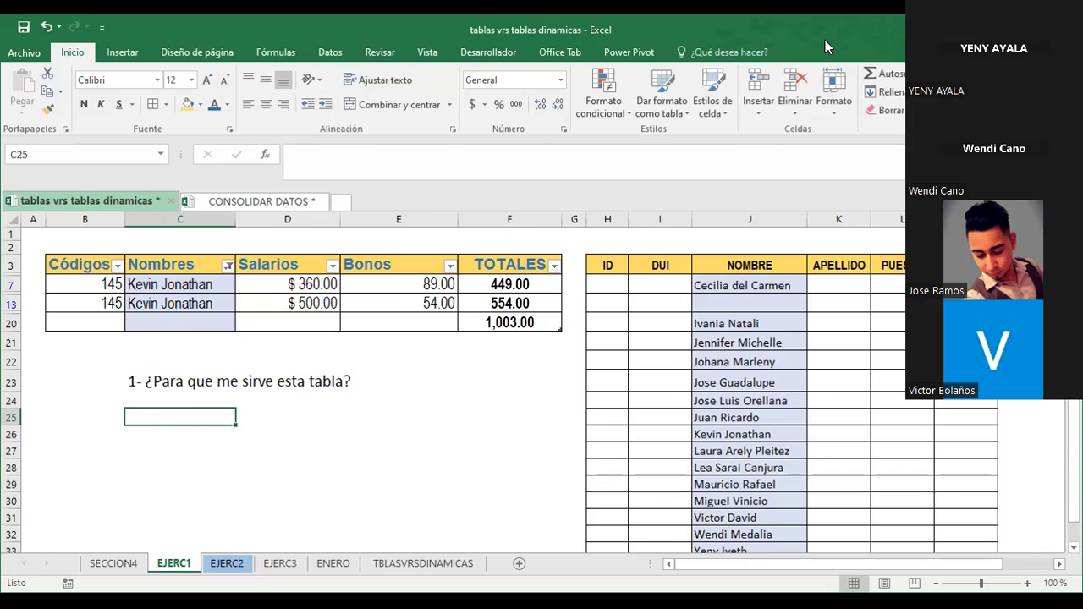
- Demonstrate selecting the Códigos table and its Códigos, Nombres and Salarios columns
left_click(468, 403)
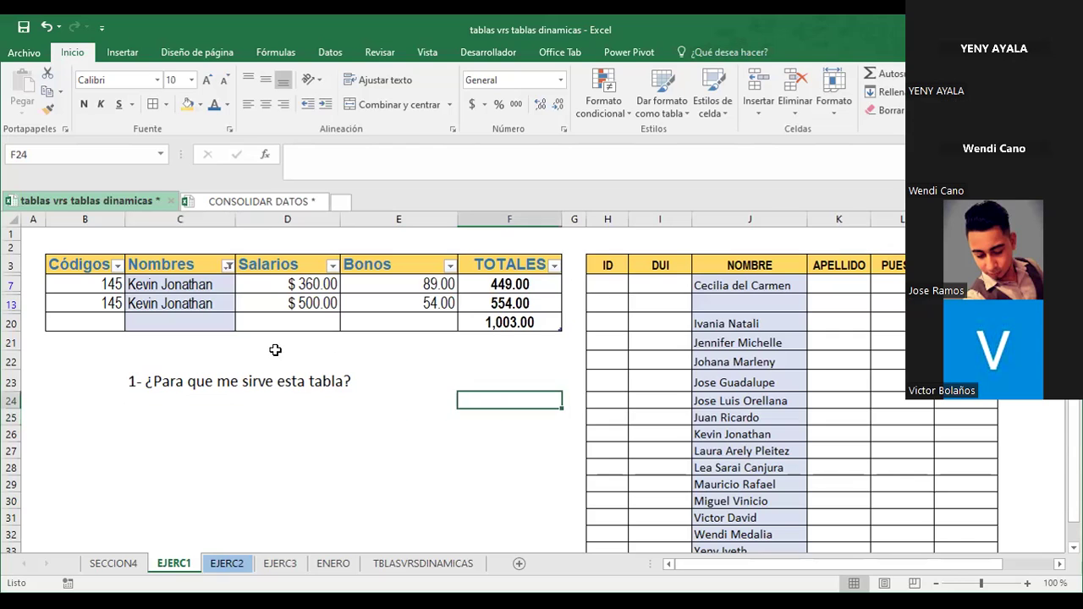
left_click(89, 264)
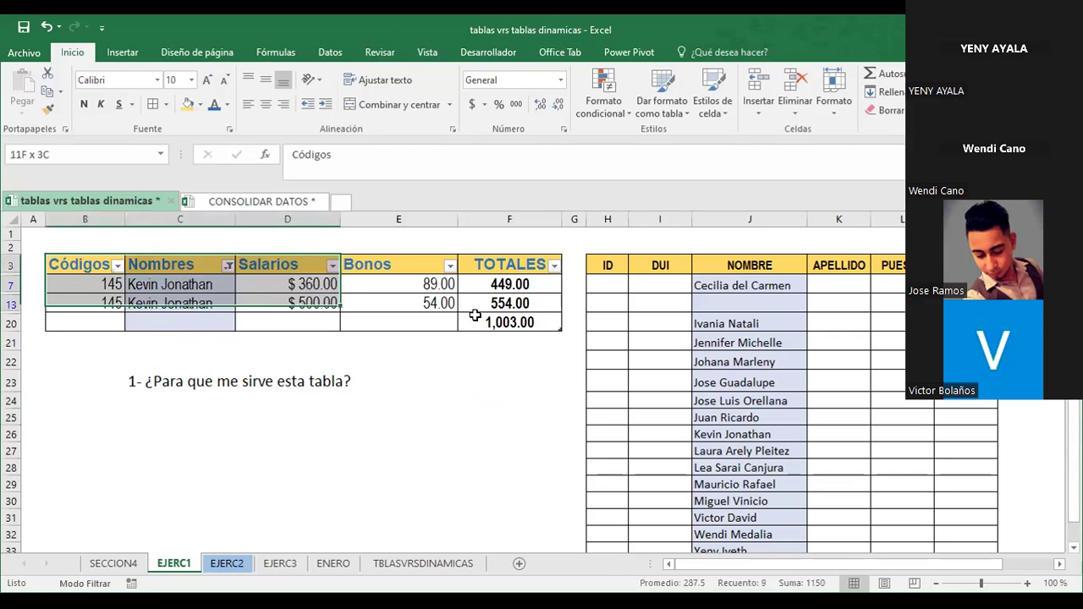
left_click_drag(89, 263, 542, 323)
left_click(414, 417)
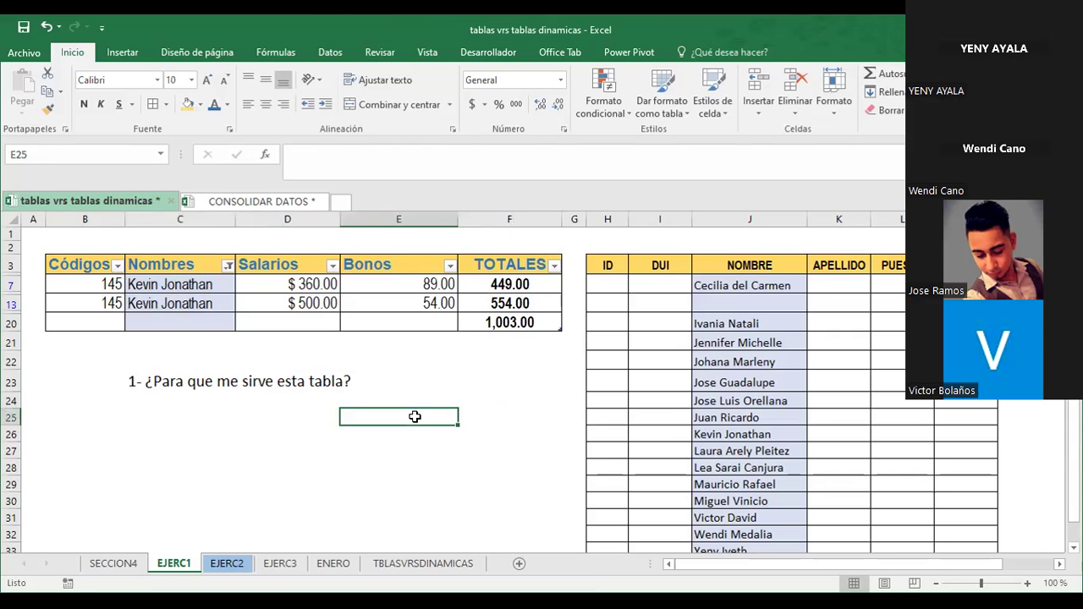
left_click_drag(71, 271, 435, 319)
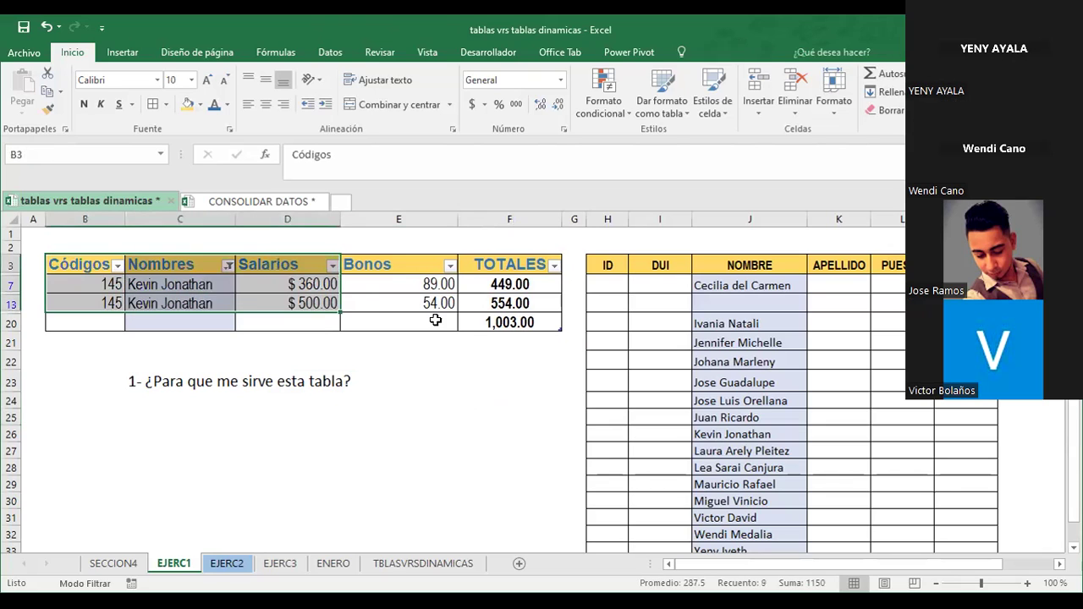
left_click(423, 403)
left_click(76, 257)
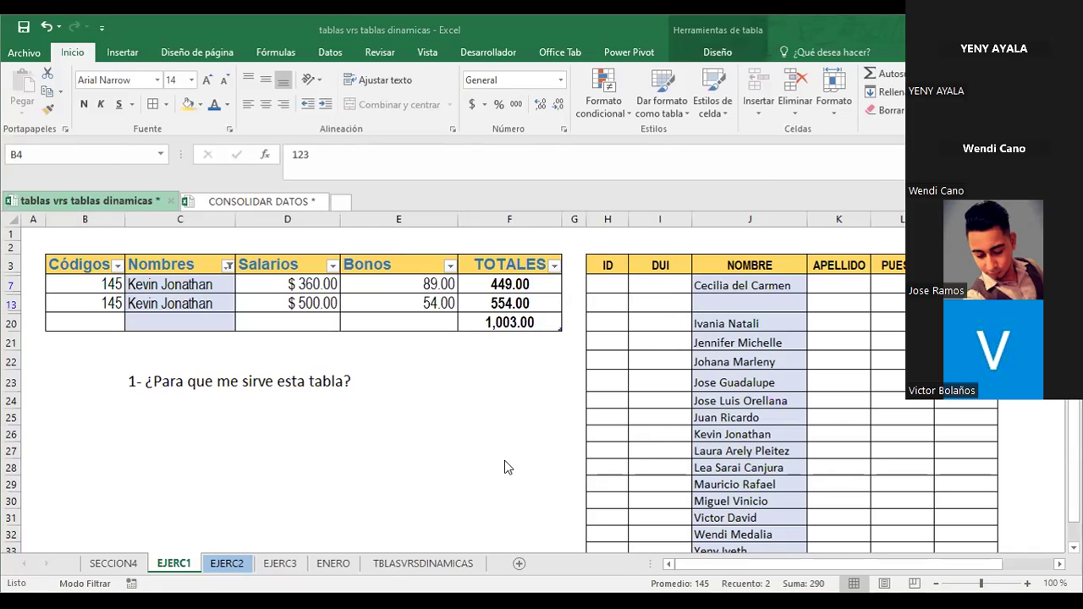
- Present the table-advantages and table-elements slides full screen, then return to Excel
key("alt+Tab")
key("F5")
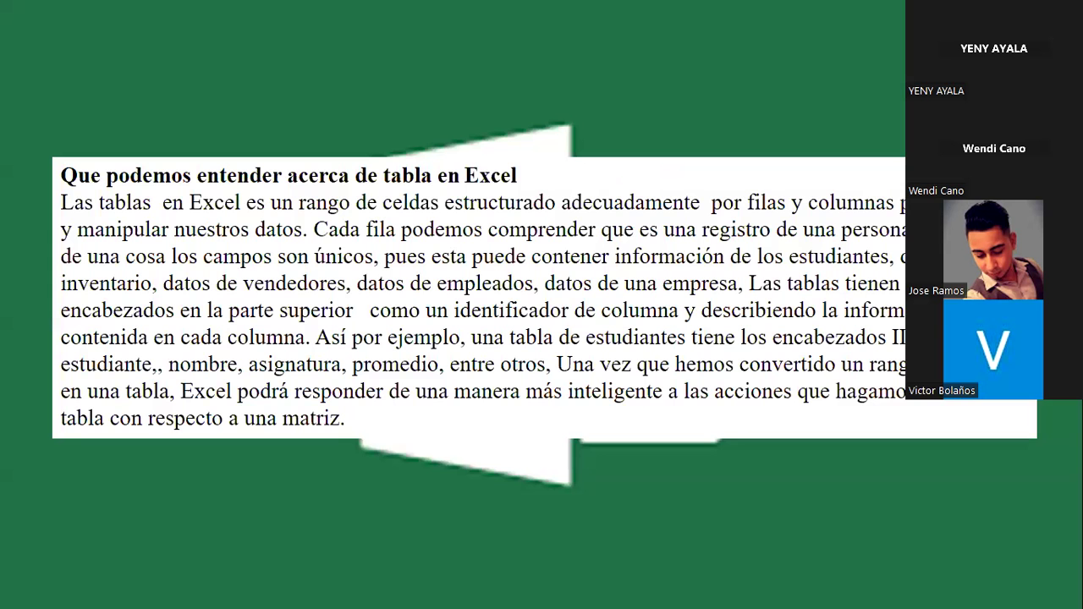
key("Right")
key("Right")
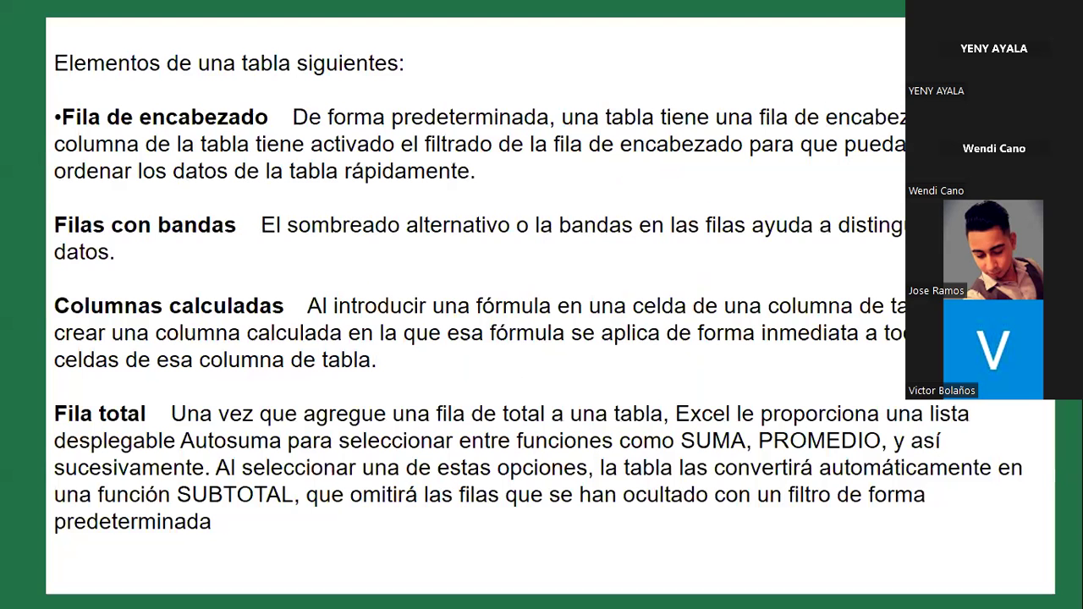
key("Left")
key("Left")
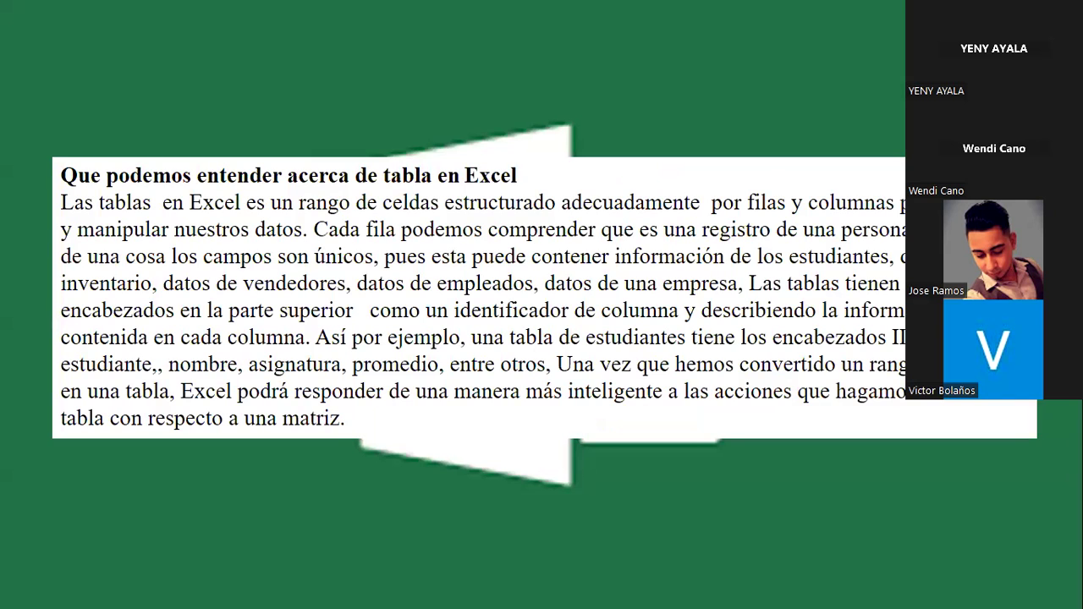
key("Right")
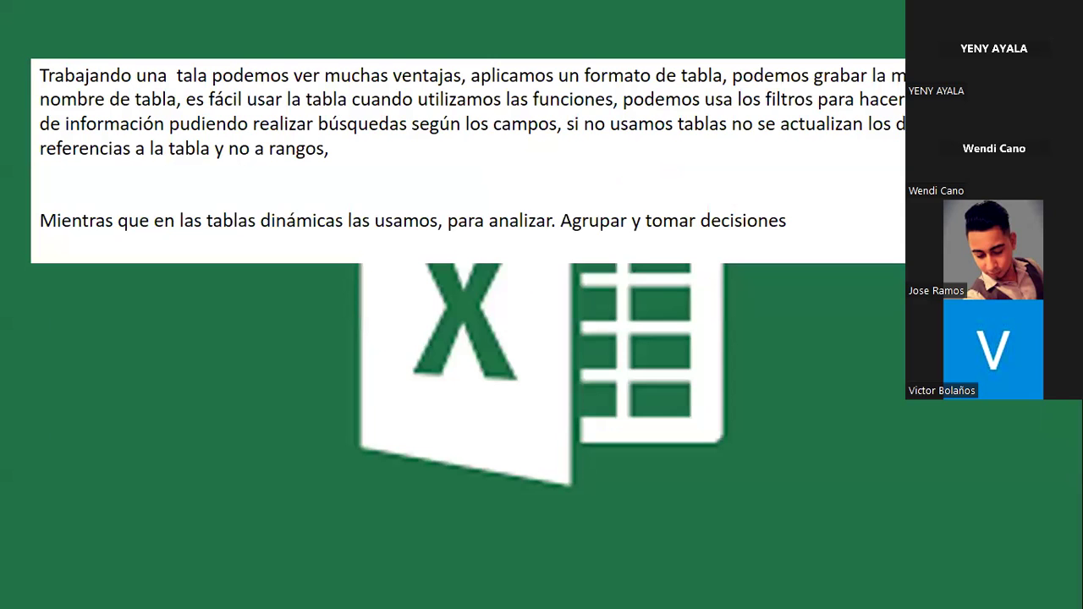
key("Right")
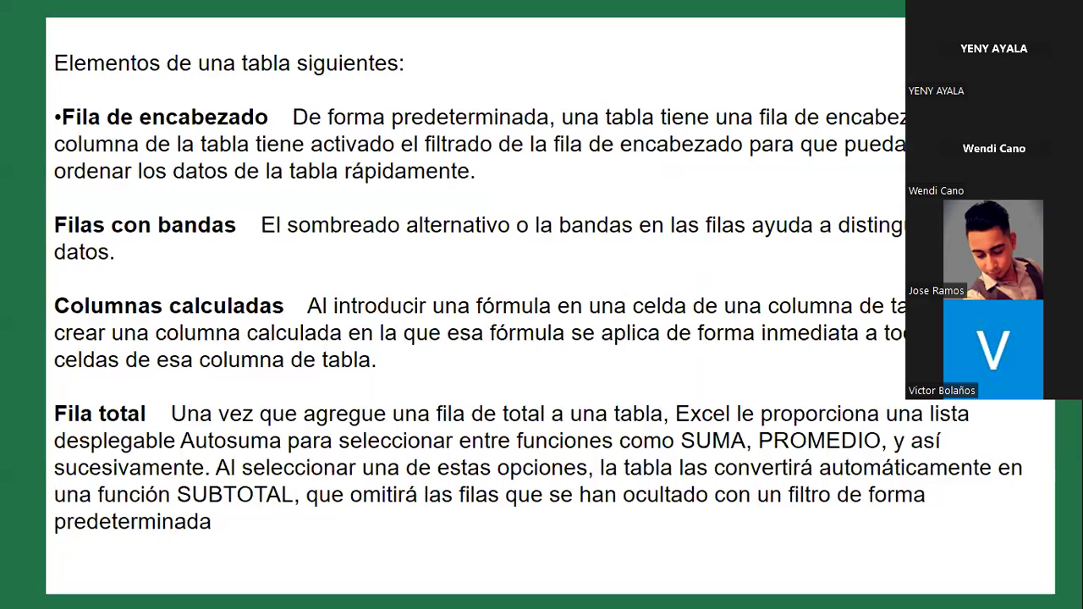
left_click(165, 343)
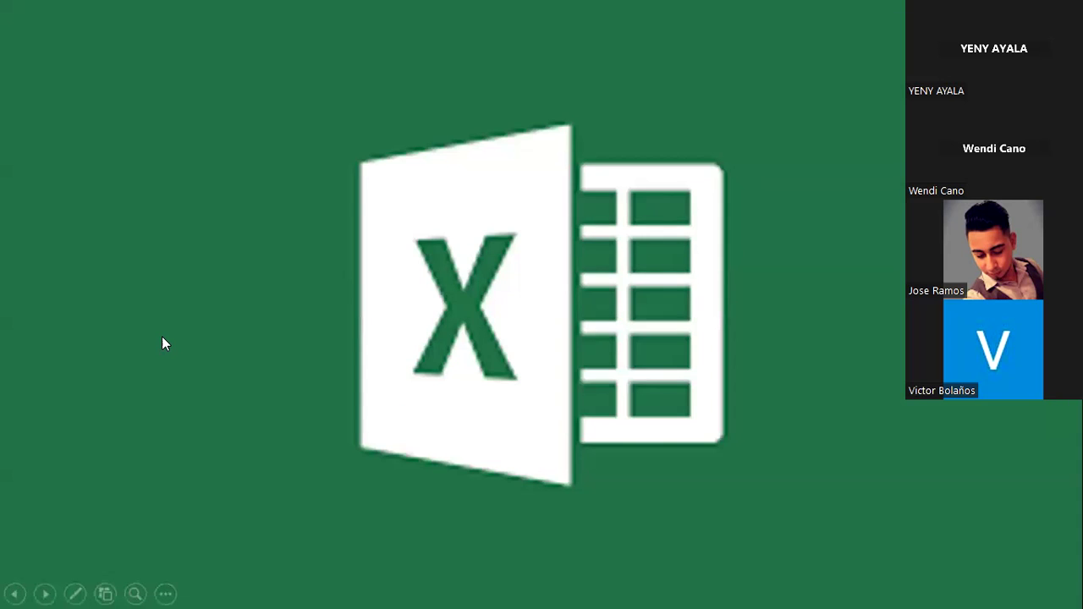
key("Left")
key("Left")
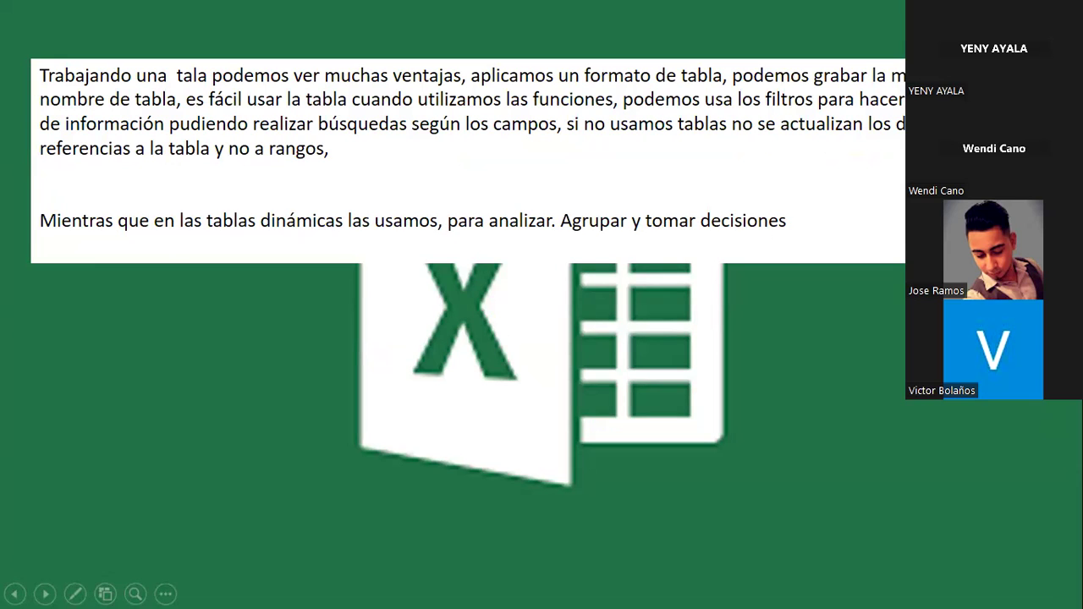
key("Escape")
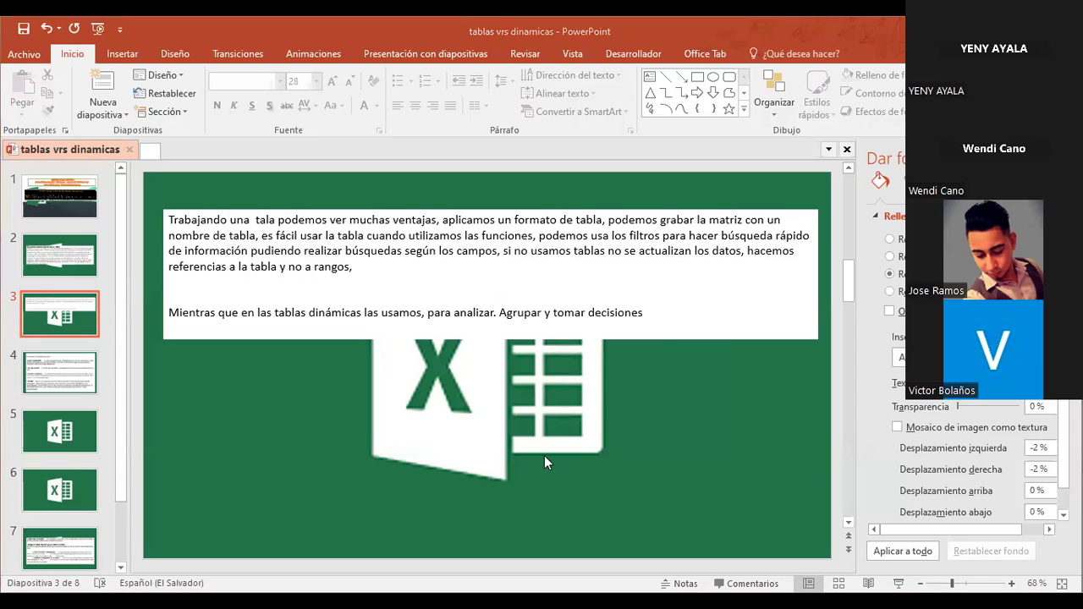
key("alt+Tab")
- Select the whole table and apply Borrar formatos, leaving plain values like 449 and 554
left_click(466, 414)
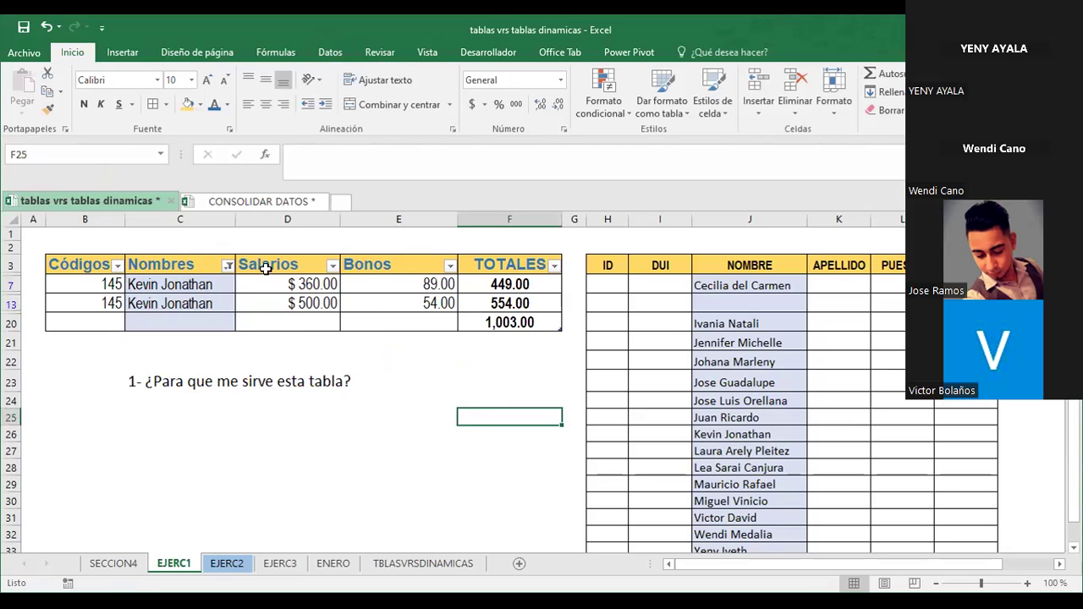
left_click(52, 263)
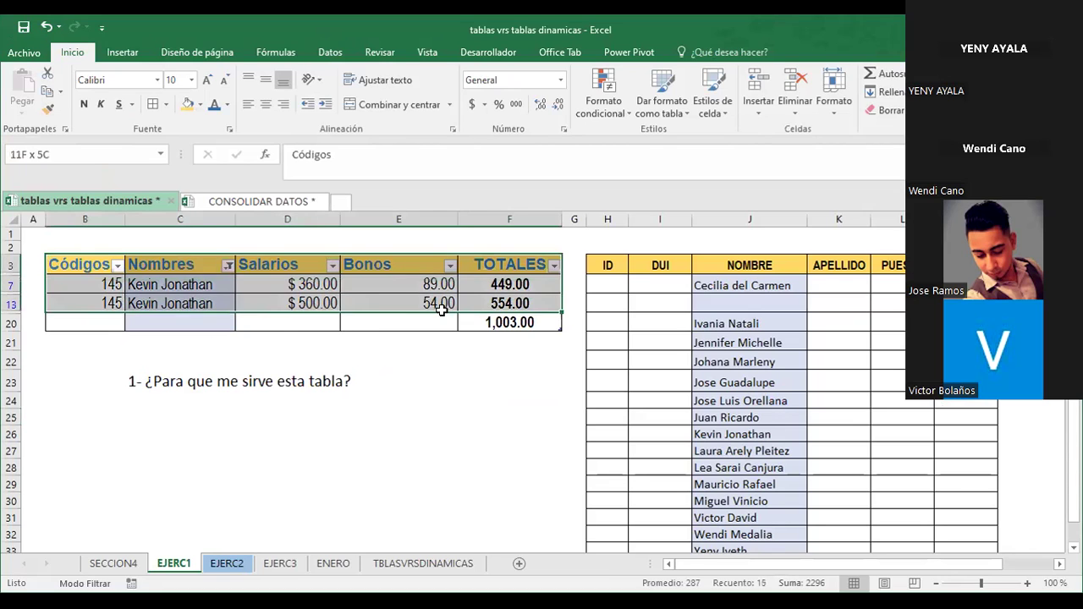
left_click_drag(52, 264, 490, 341)
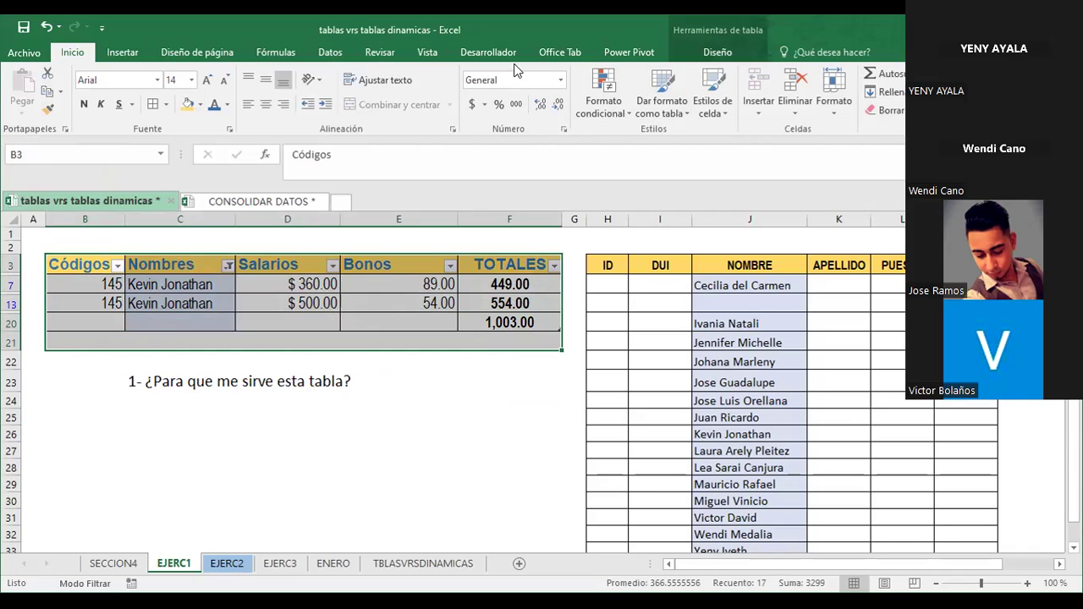
left_click(124, 53)
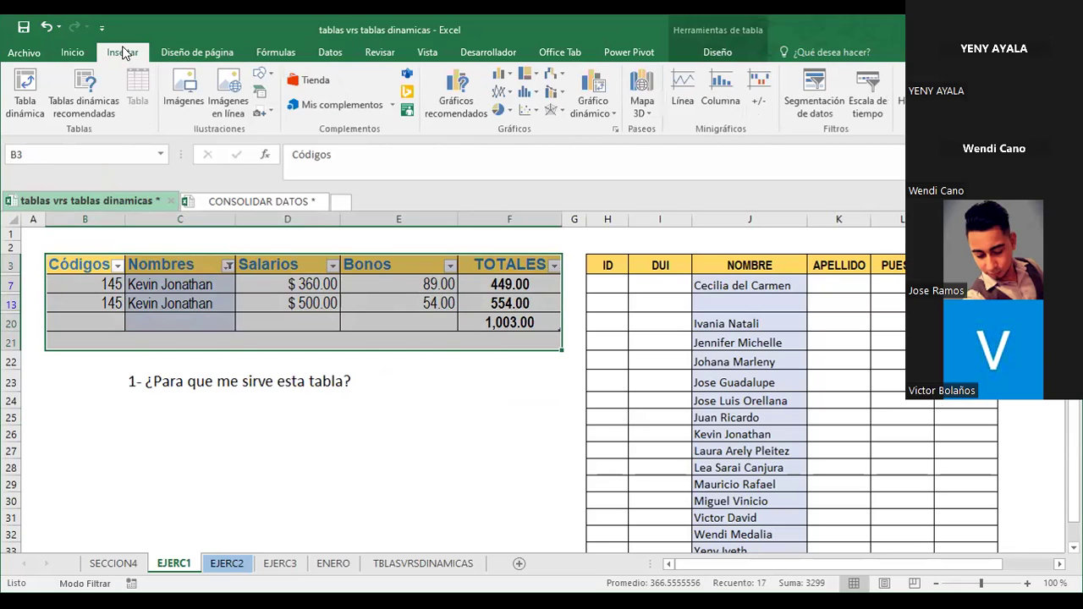
left_click(72, 52)
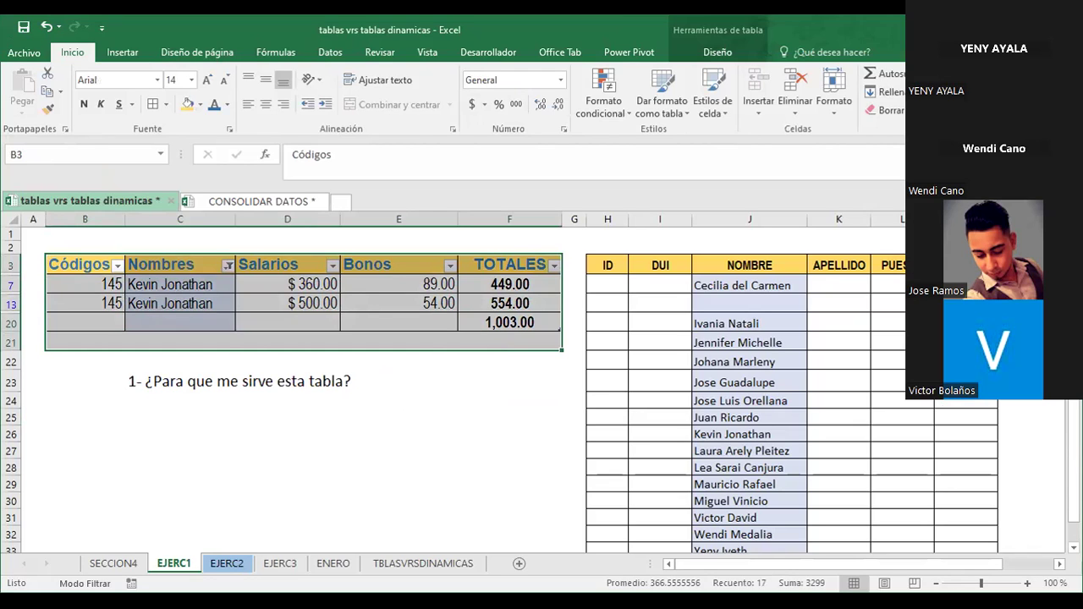
left_click(902, 112)
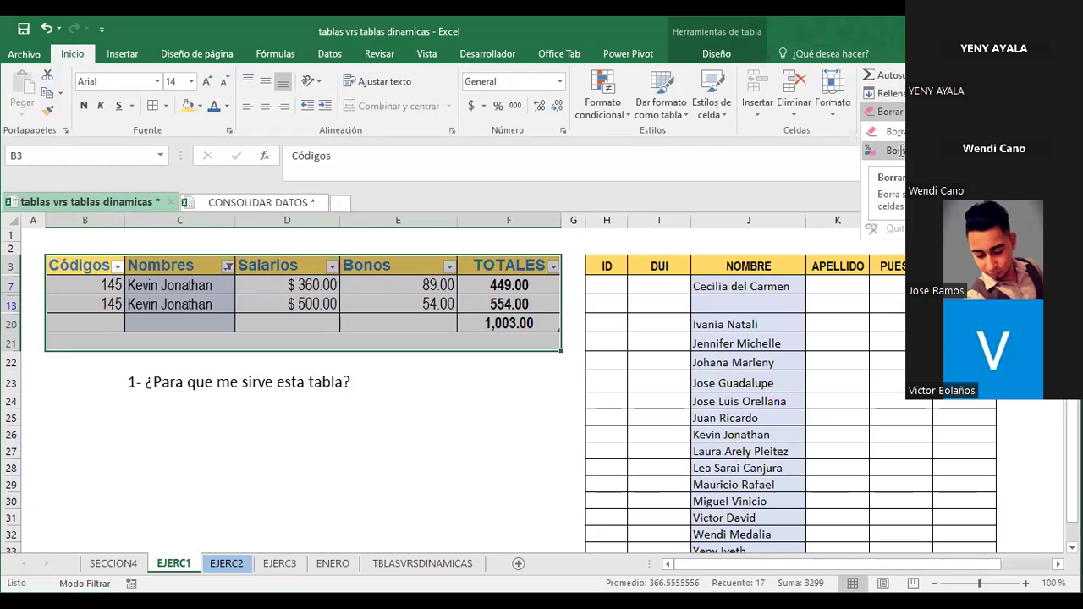
left_click(899, 151)
left_click(97, 391)
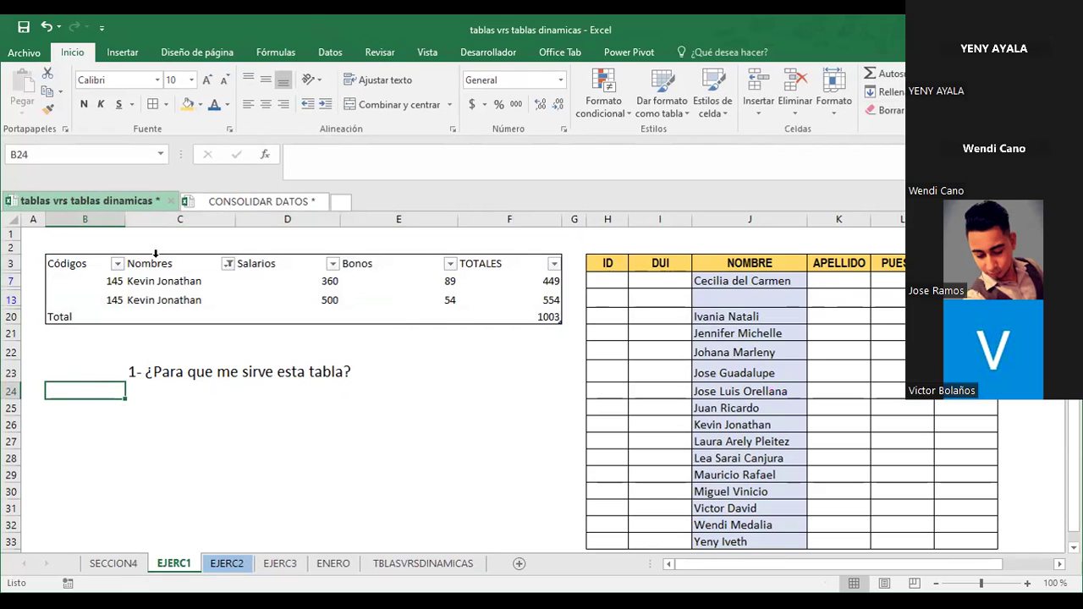
- Select the table and look through the Insertar, Revisar and Vista ribbon tabs
left_click(52, 263)
left_click_drag(52, 263, 63, 313)
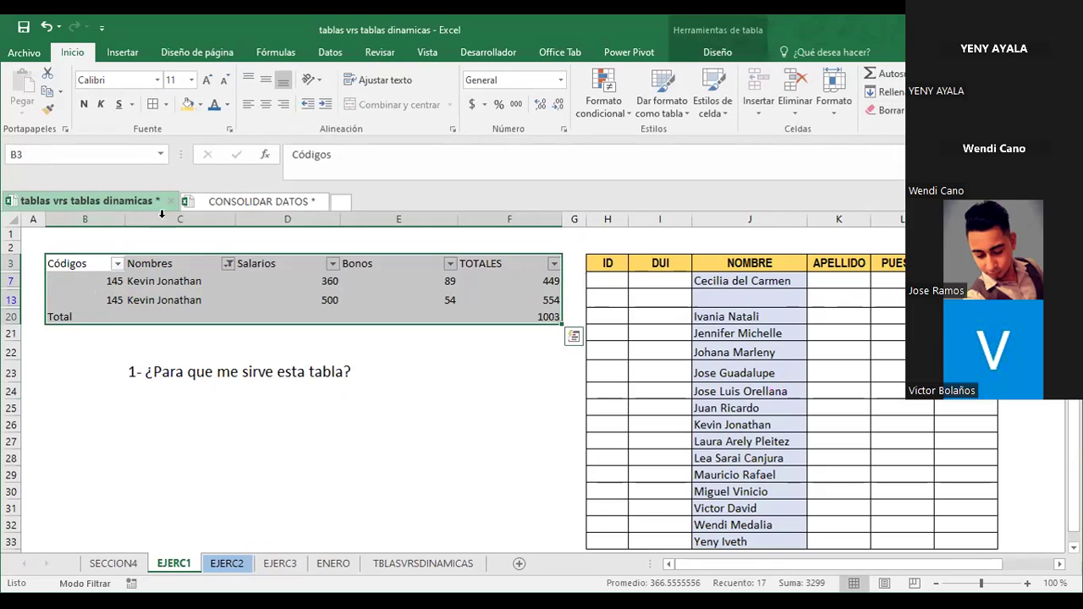
left_click(884, 110)
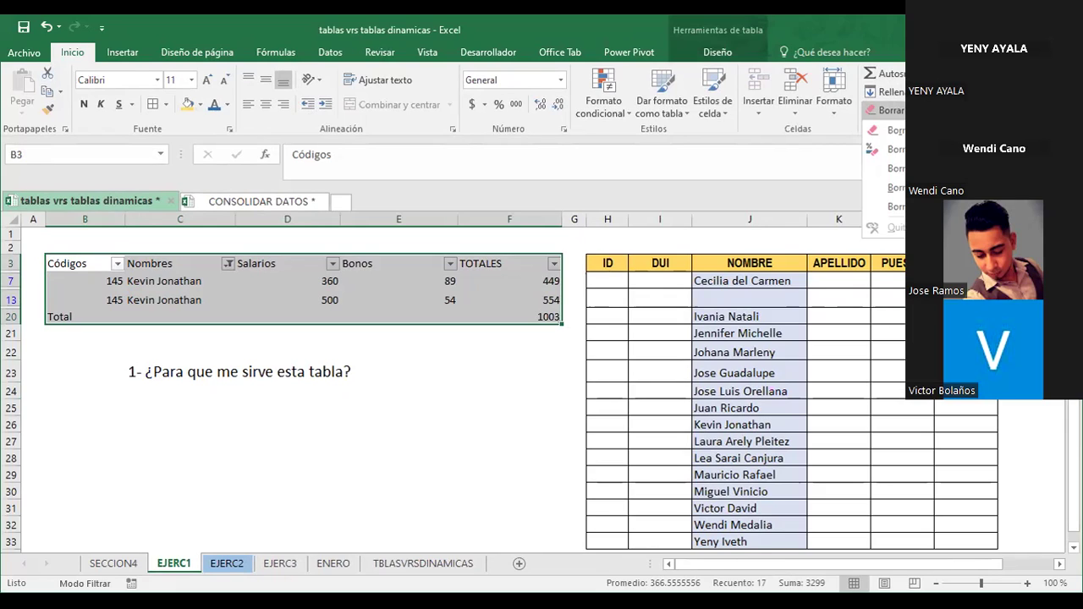
left_click(119, 52)
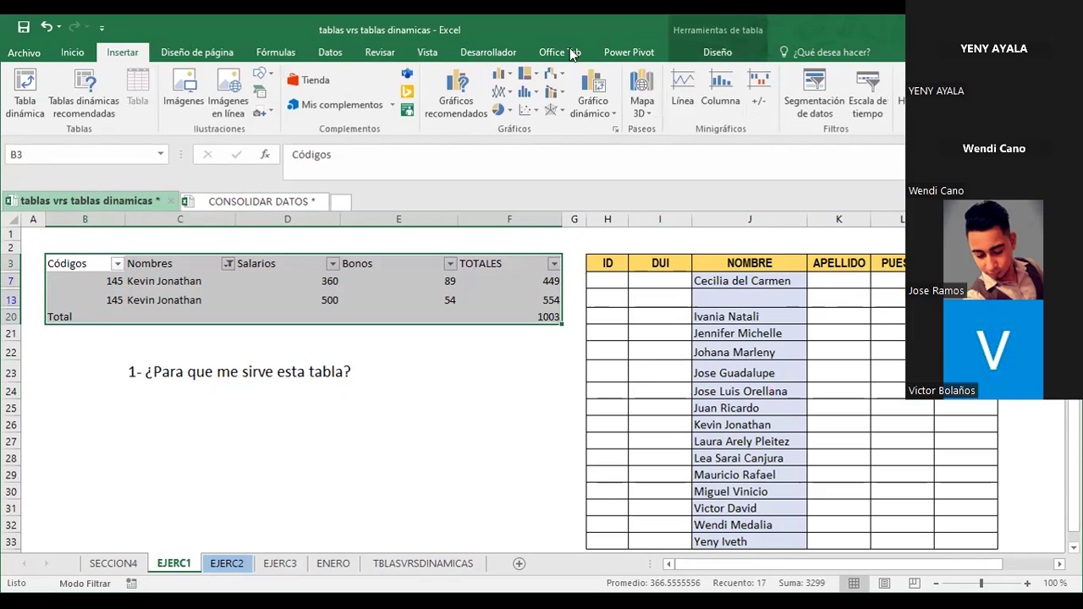
left_click(419, 49)
left_click(395, 53)
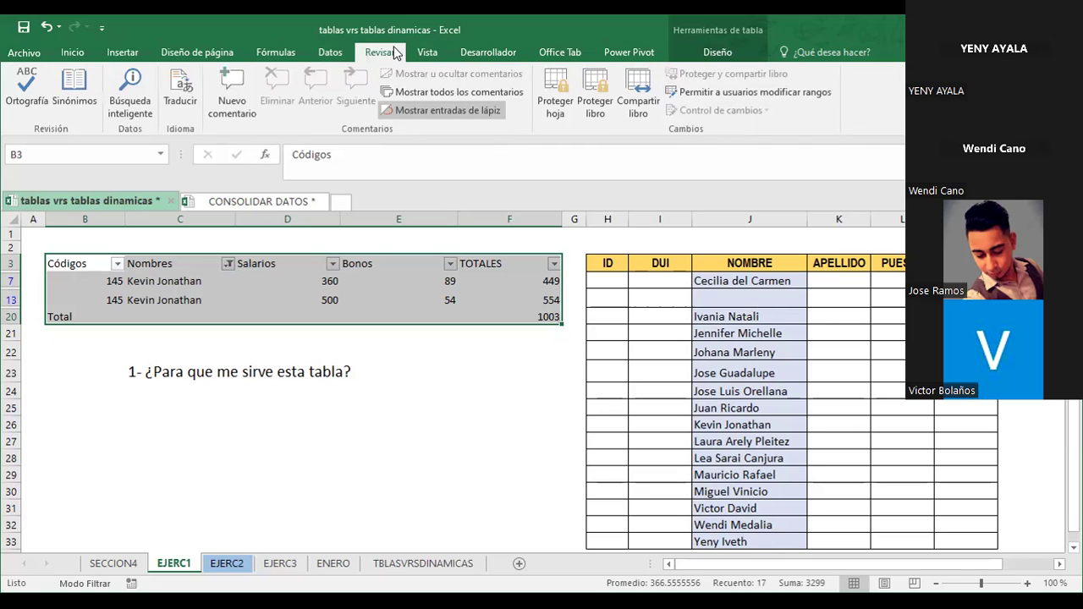
left_click(427, 51)
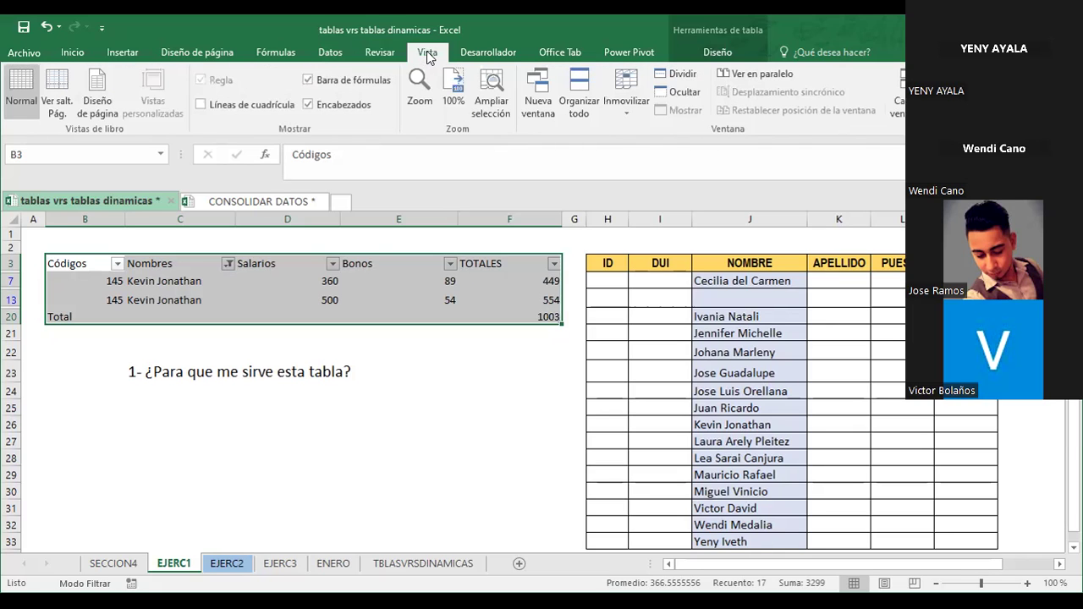
- Browse the remaining tabs, then switch Filtro off on Datos to reveal all rows
left_click(486, 53)
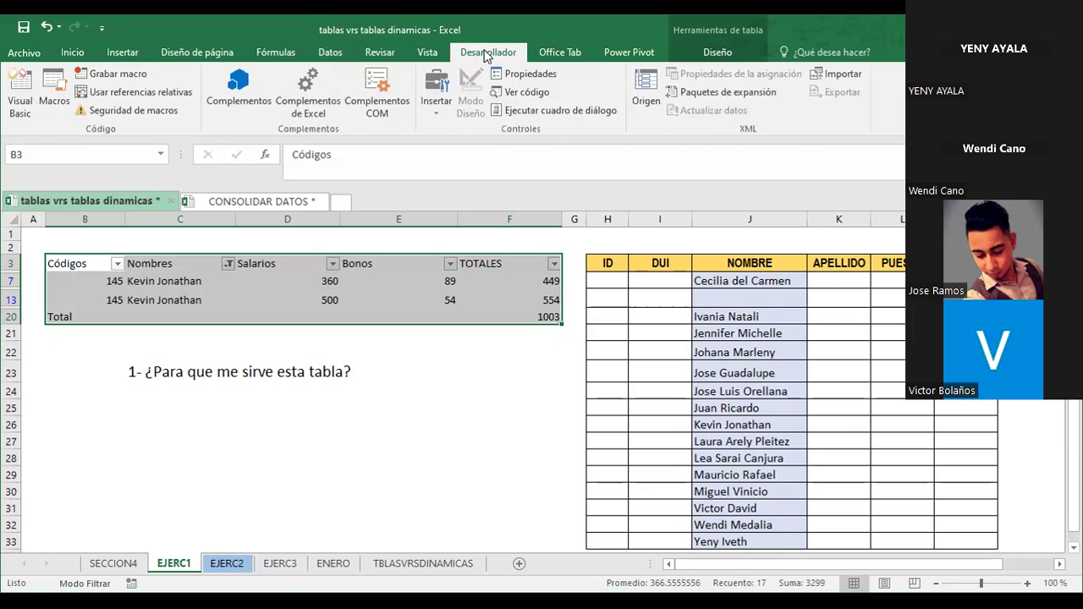
left_click(560, 55)
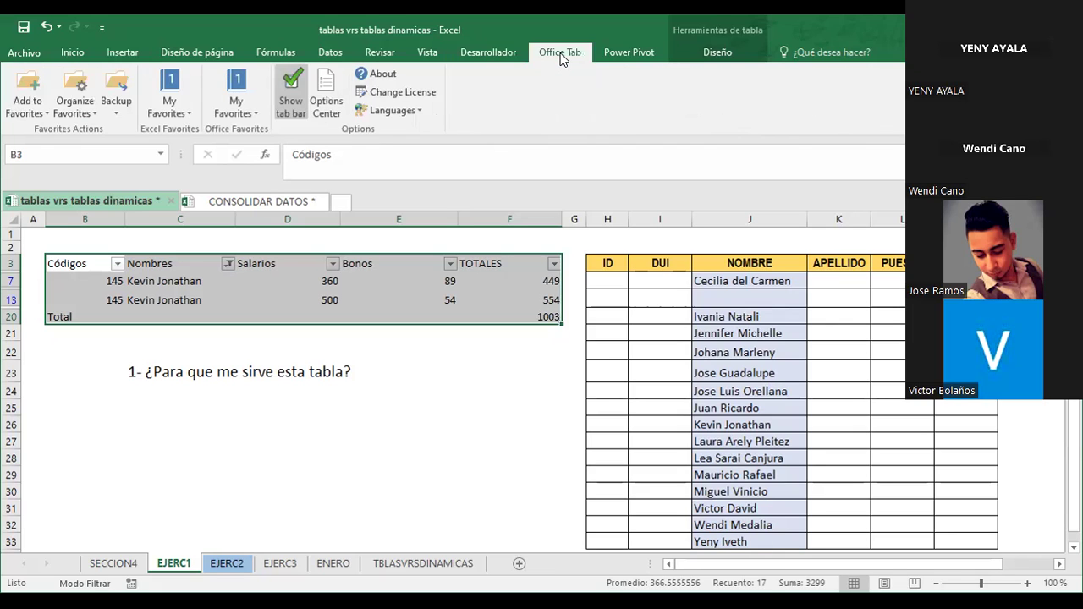
left_click(479, 53)
left_click(426, 50)
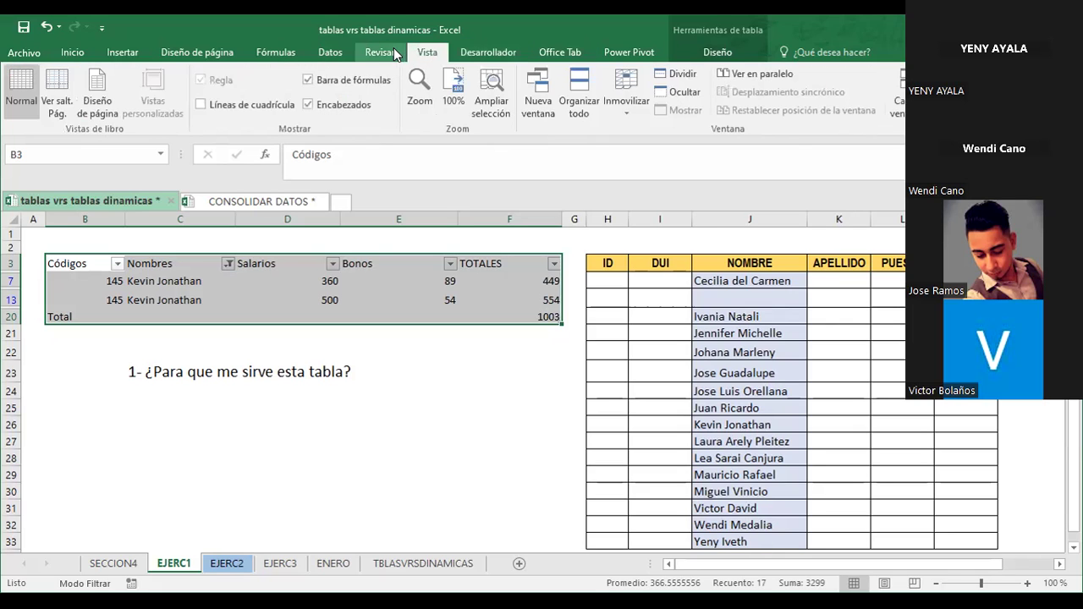
left_click(392, 54)
left_click(328, 52)
left_click(429, 102)
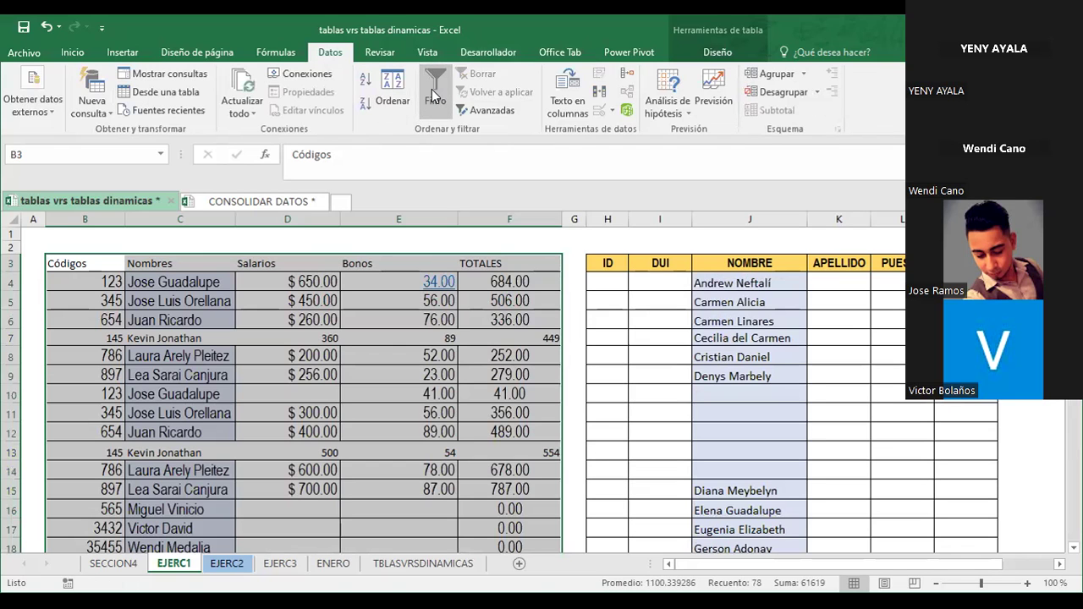
- Toggle the Filtro button on and off repeatedly for the table headers
left_click(432, 95)
left_click(432, 95)
left_click(433, 95)
left_click(432, 95)
left_click(433, 95)
left_click(432, 95)
left_click(433, 95)
left_click(432, 95)
left_click(432, 95)
left_click(433, 95)
left_click(433, 95)
left_click(432, 95)
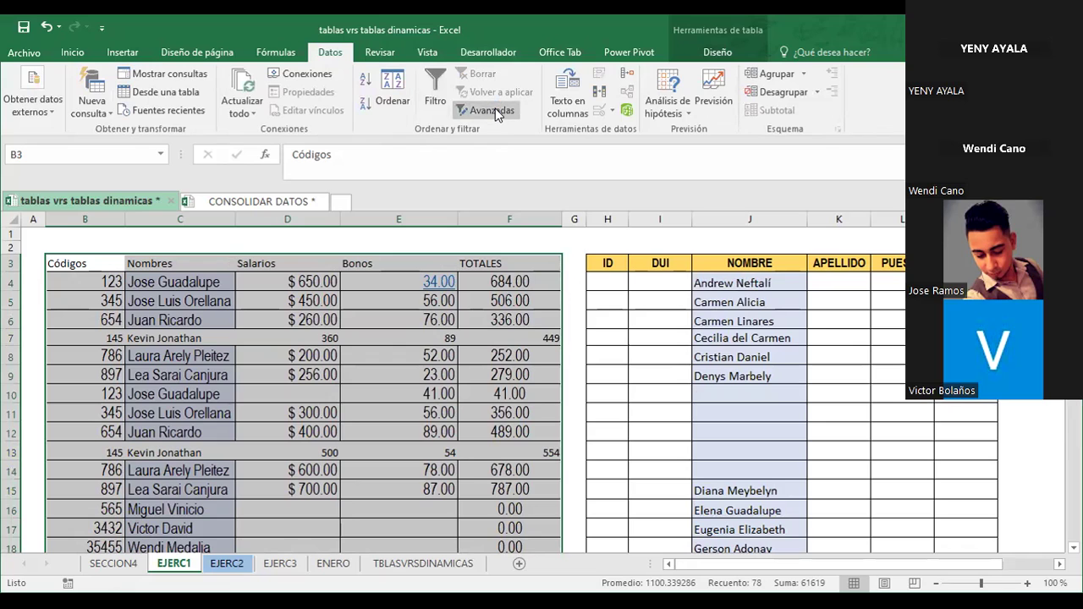
- Open Filtro avanzado and cancel it without applying any filter
left_click(495, 110)
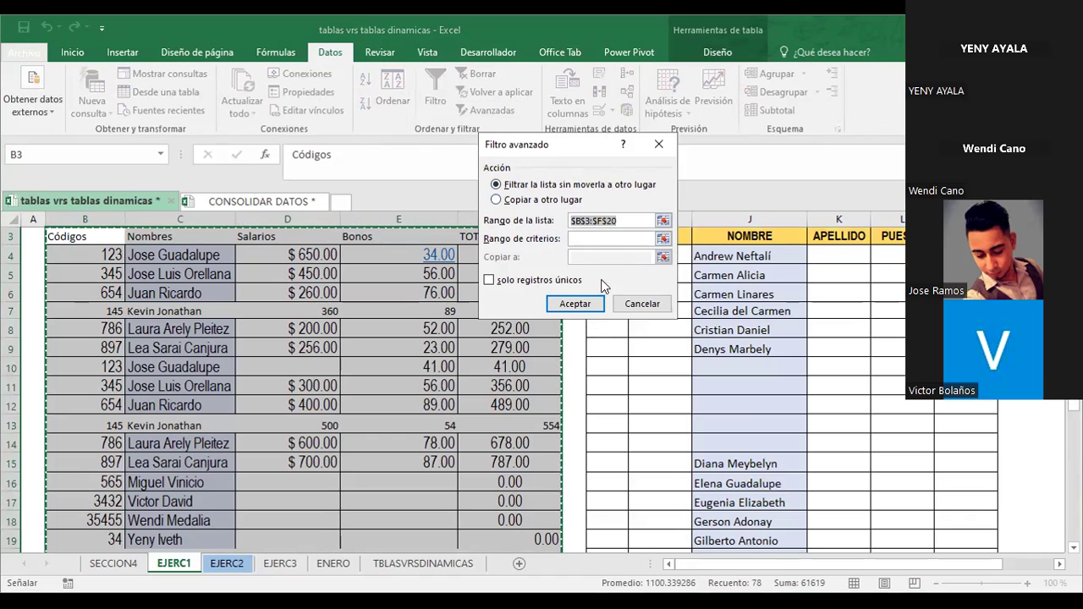
left_click(631, 302)
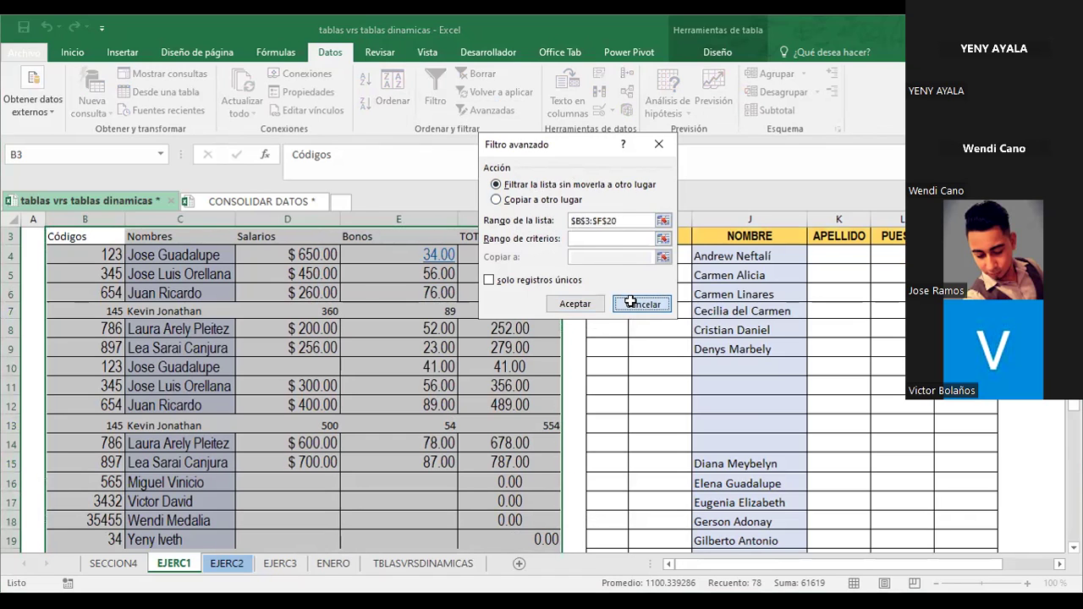
left_click(368, 296)
scroll(369, 303, "up", 1)
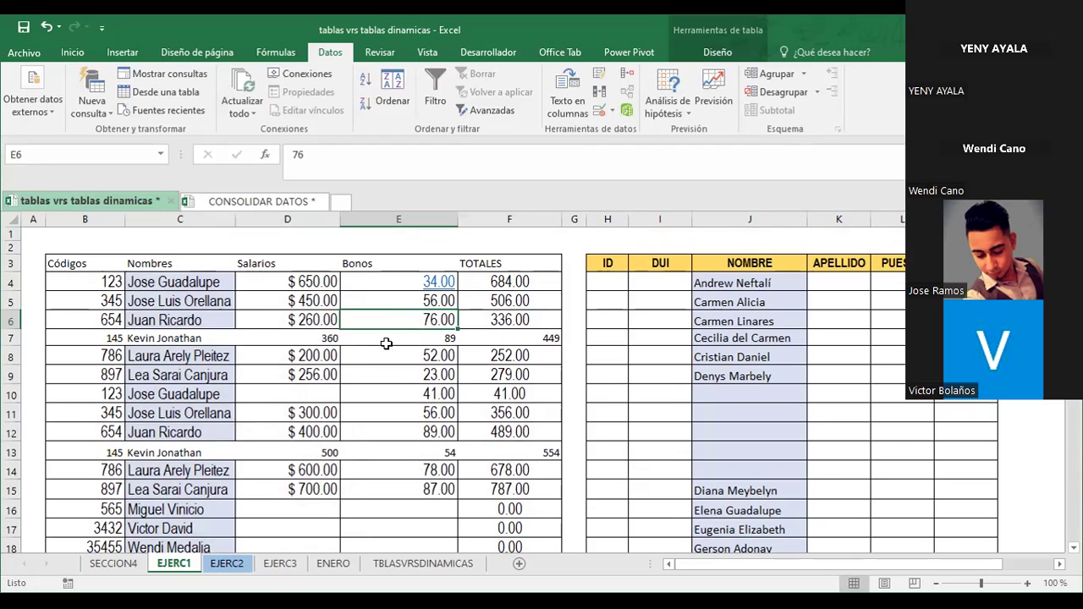
- Undo recent changes until the filter arrows return on the table headers
left_click(263, 337)
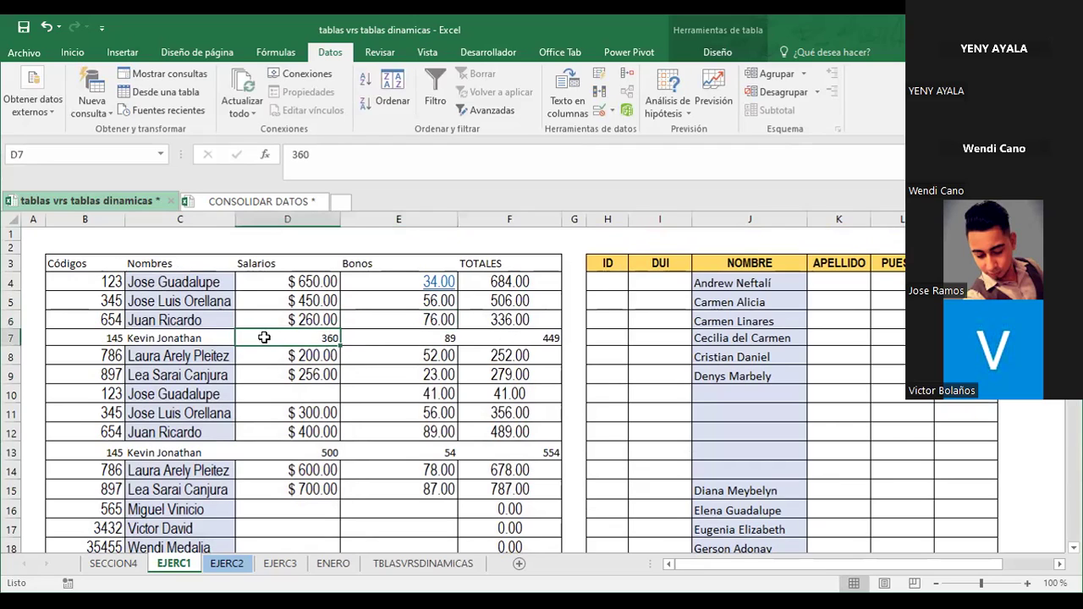
left_click(170, 335)
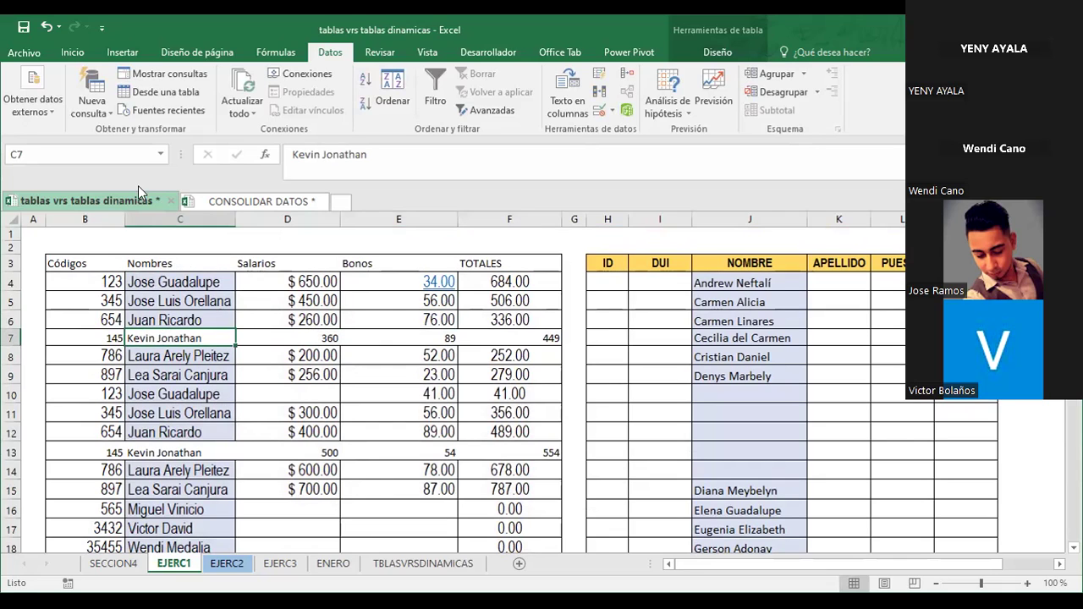
left_click(47, 26)
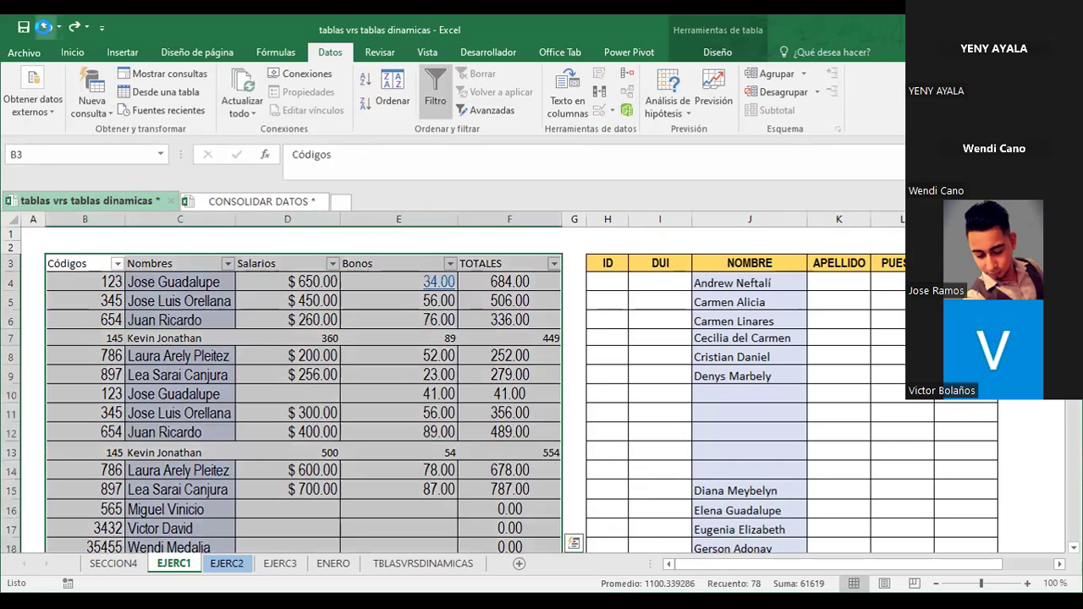
left_click(41, 28)
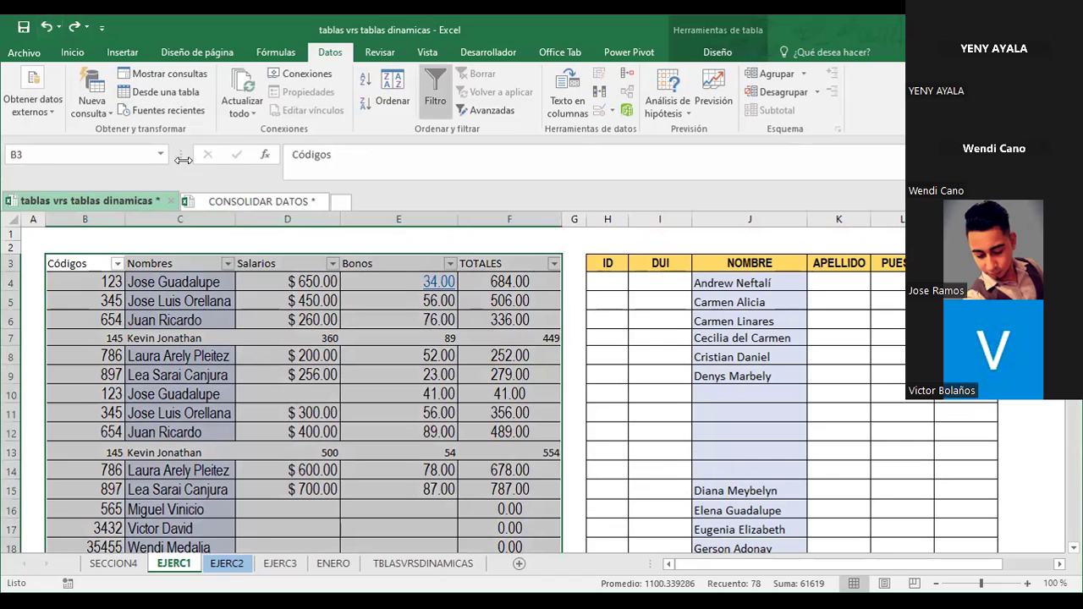
left_click(315, 286)
scroll(313, 285, "down", 12)
scroll(314, 286, "up", 12)
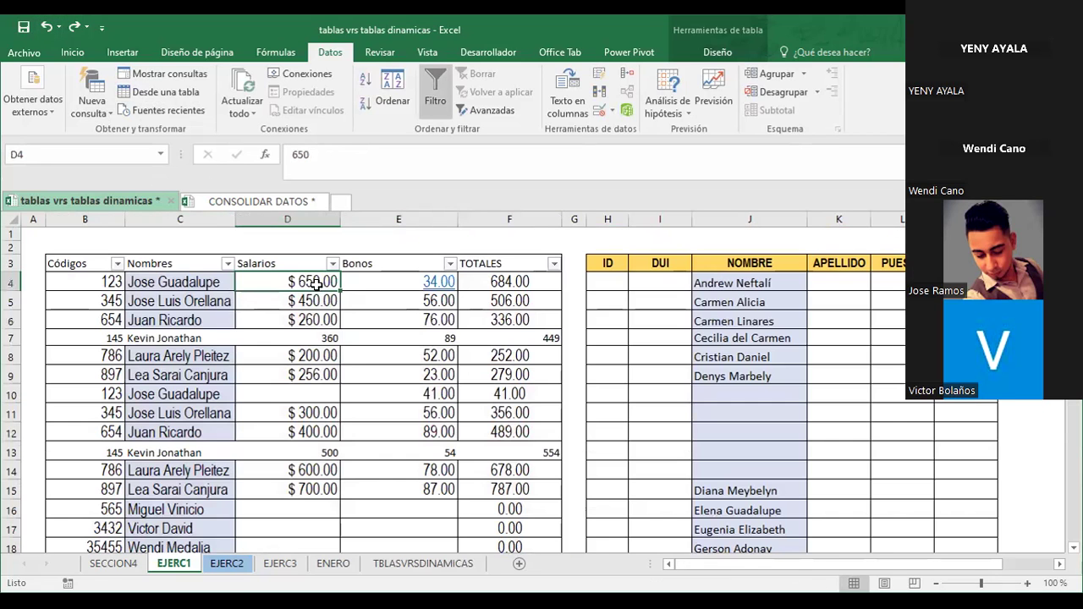
- Select the table from the Códigos header through the Total row and open Inicio > Borrar
left_click_drag(79, 267, 505, 464)
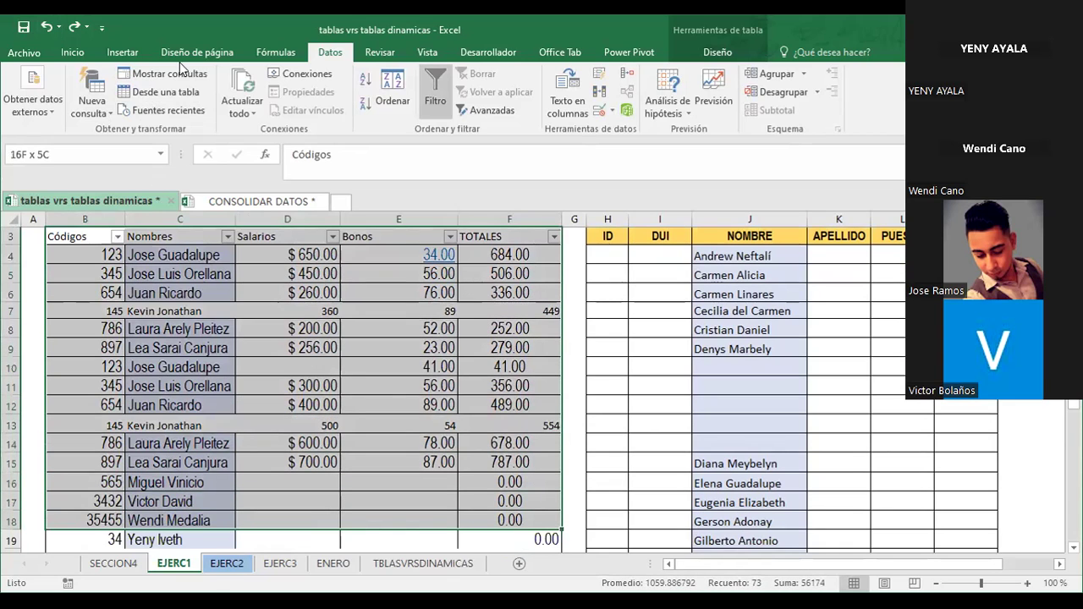
key("ctrl+shift+t")
left_click(74, 53)
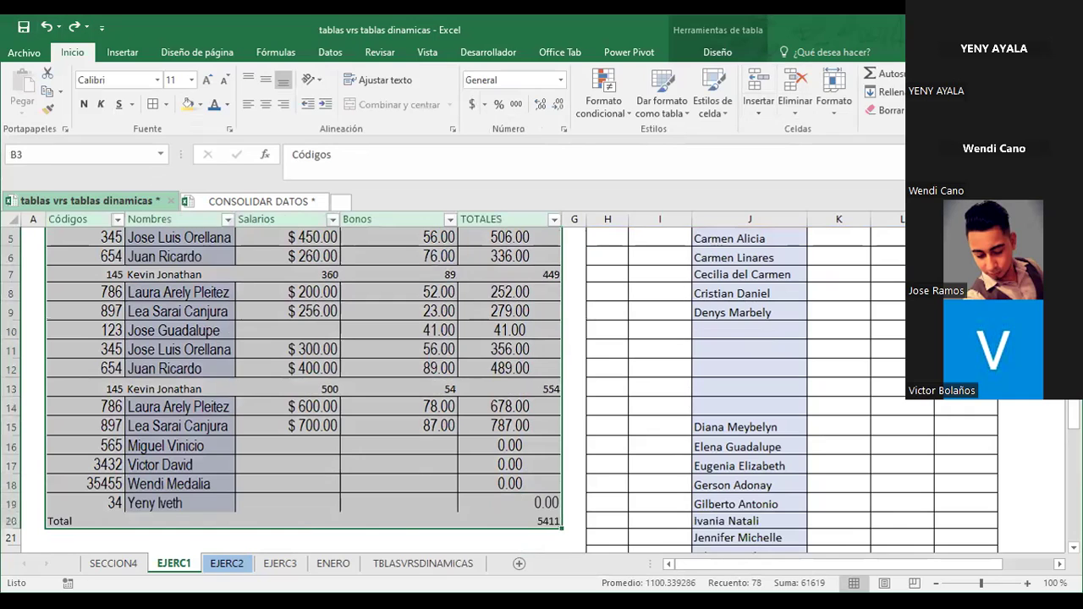
left_click(889, 110)
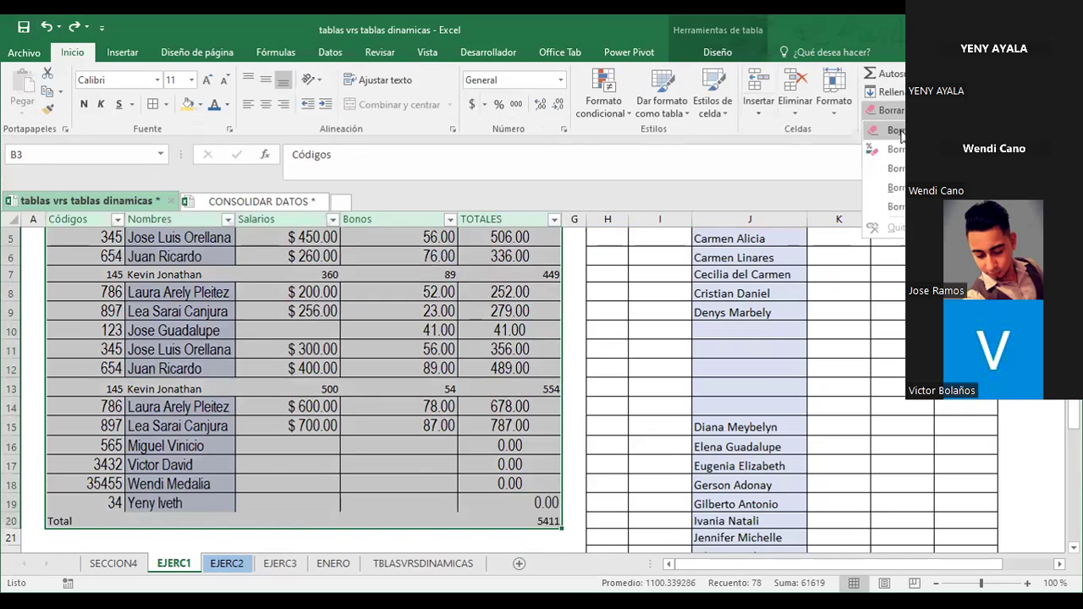
left_click(897, 131)
left_click(420, 266)
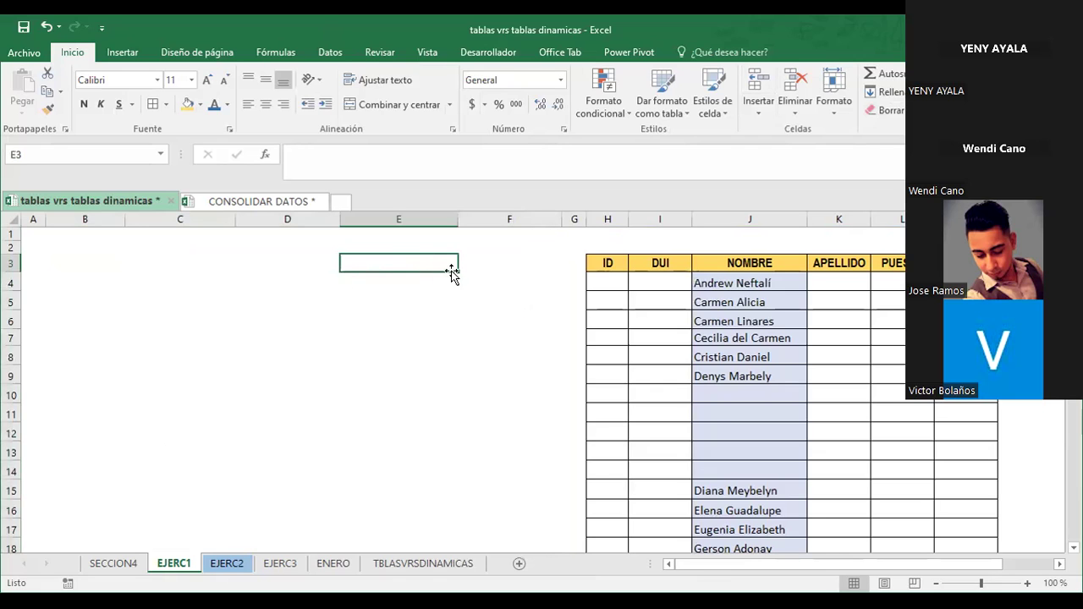
left_click(47, 28)
left_click(173, 281)
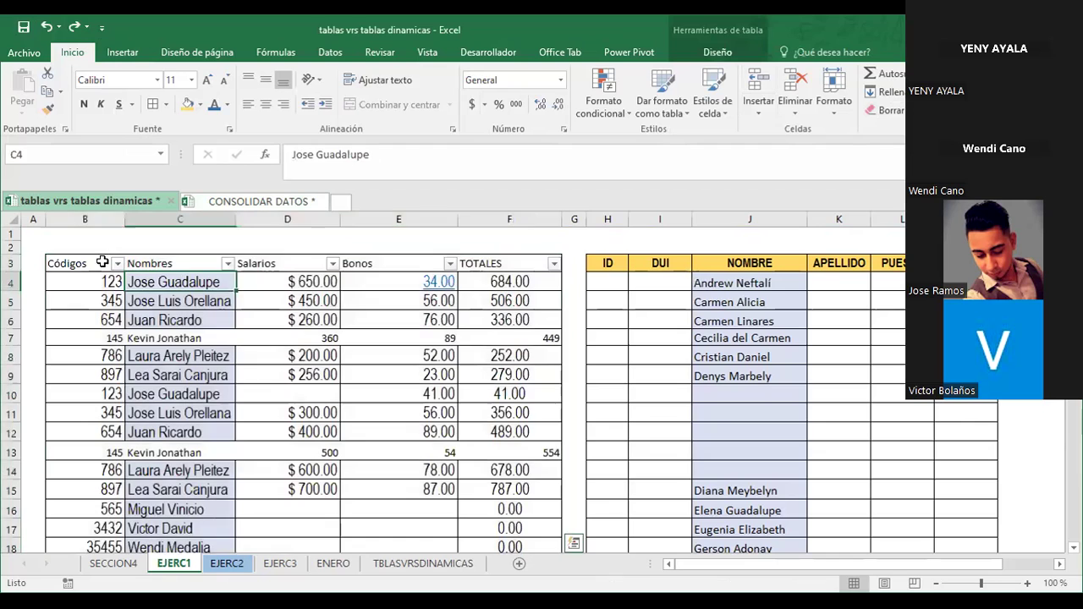
left_click(97, 263)
left_click_drag(97, 263, 536, 268)
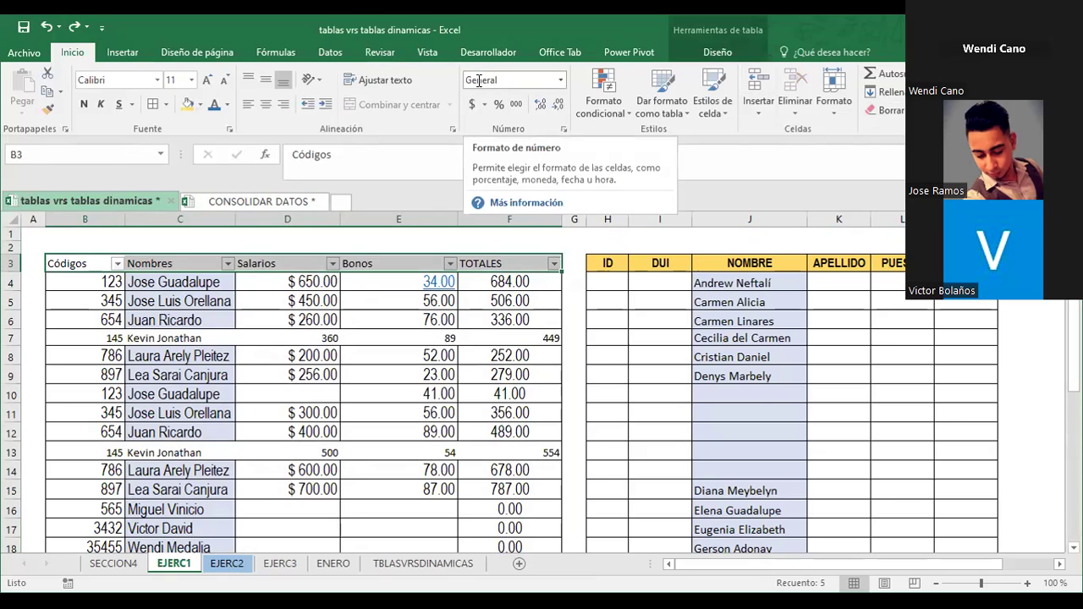
left_click(381, 53)
left_click(326, 53)
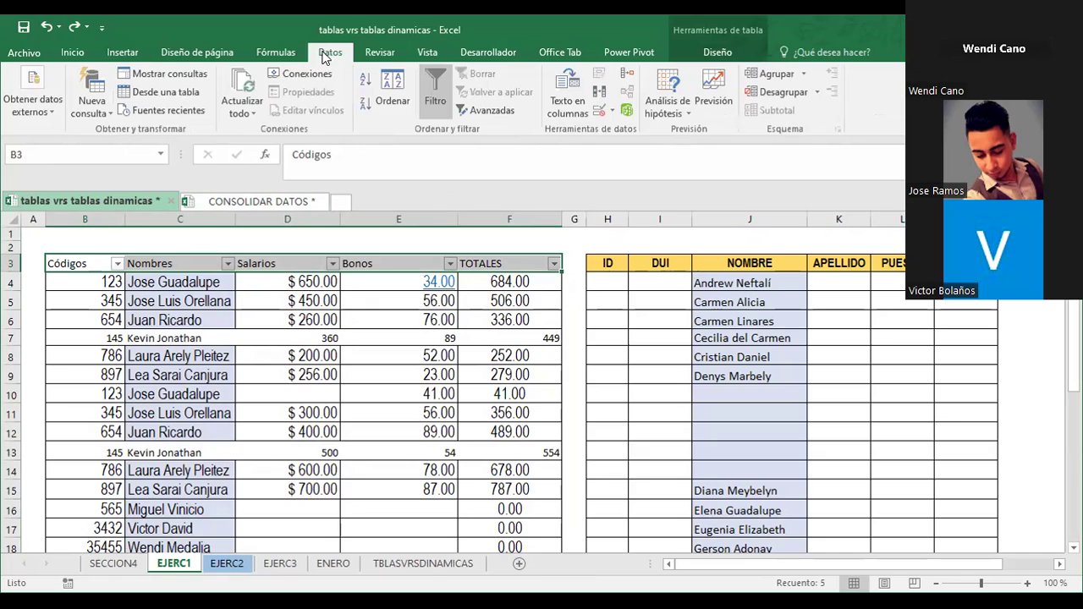
left_click(435, 101)
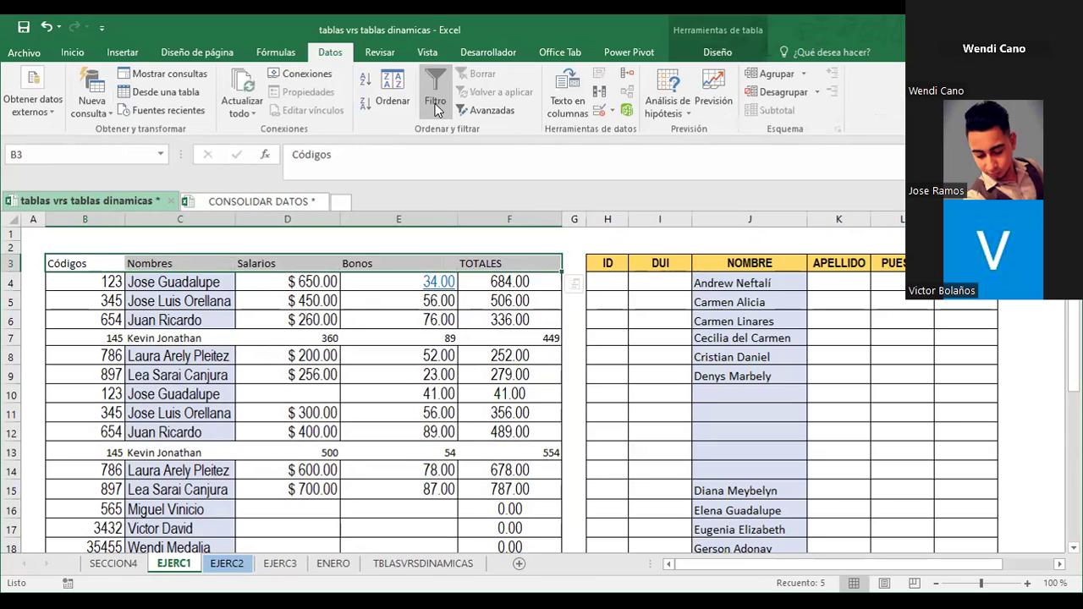
left_click(288, 300)
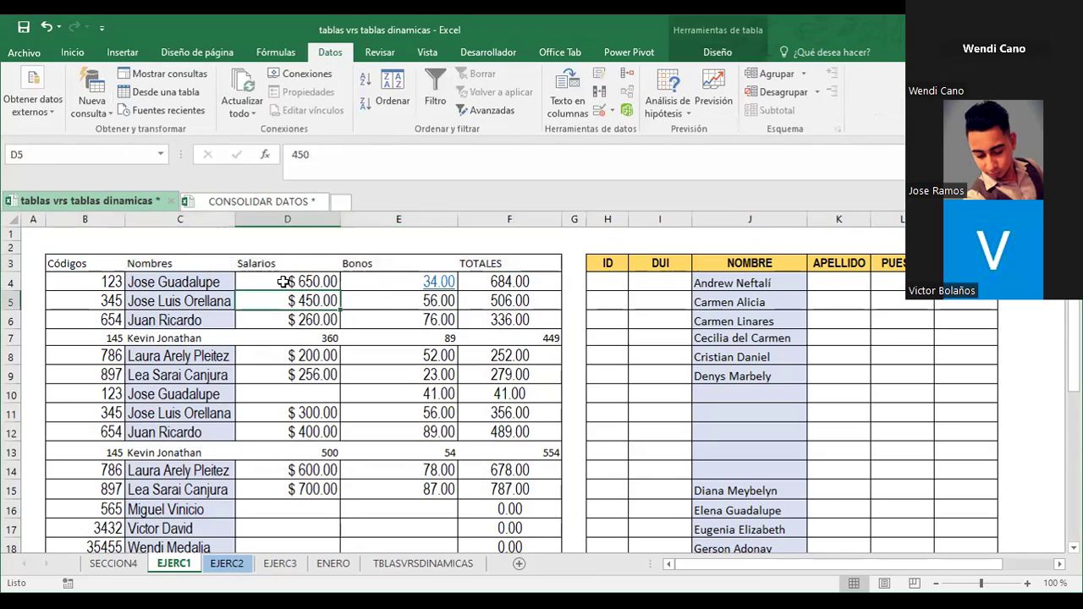
left_click(215, 350)
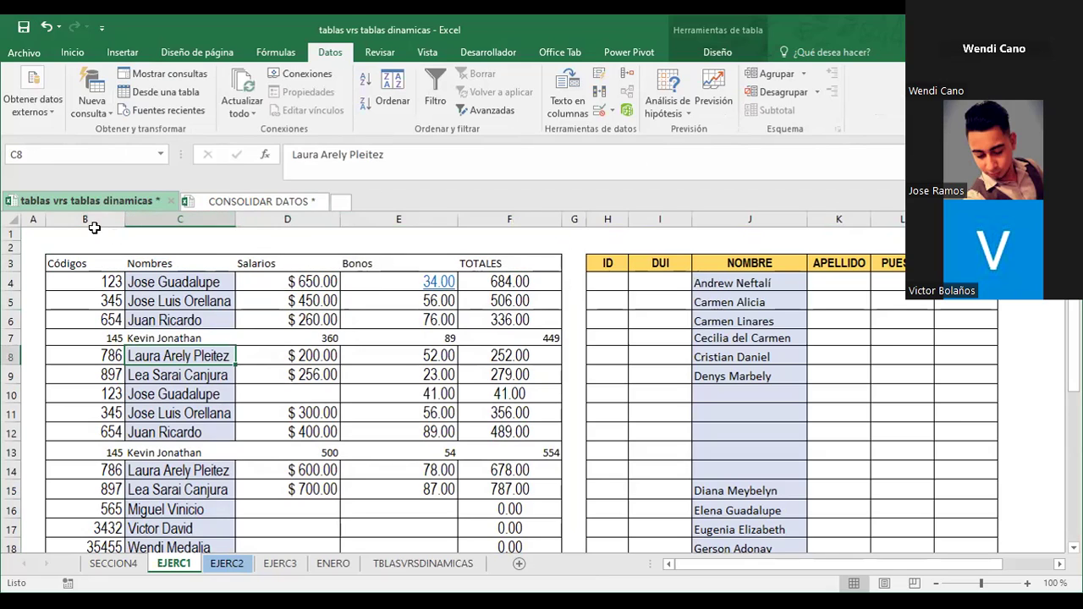
left_click(511, 281)
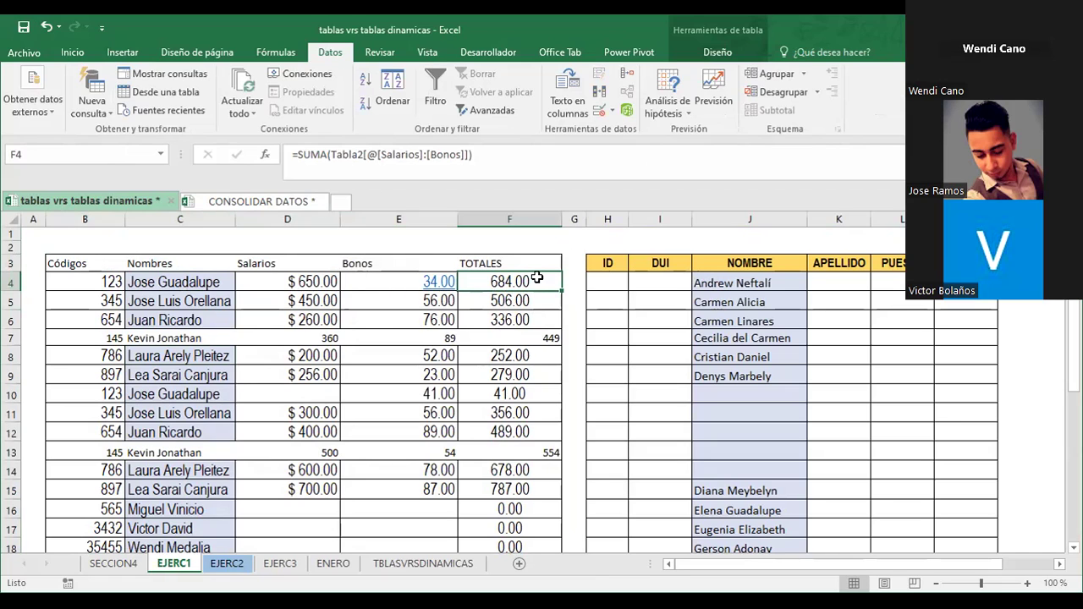
left_click_drag(561, 290, 540, 418)
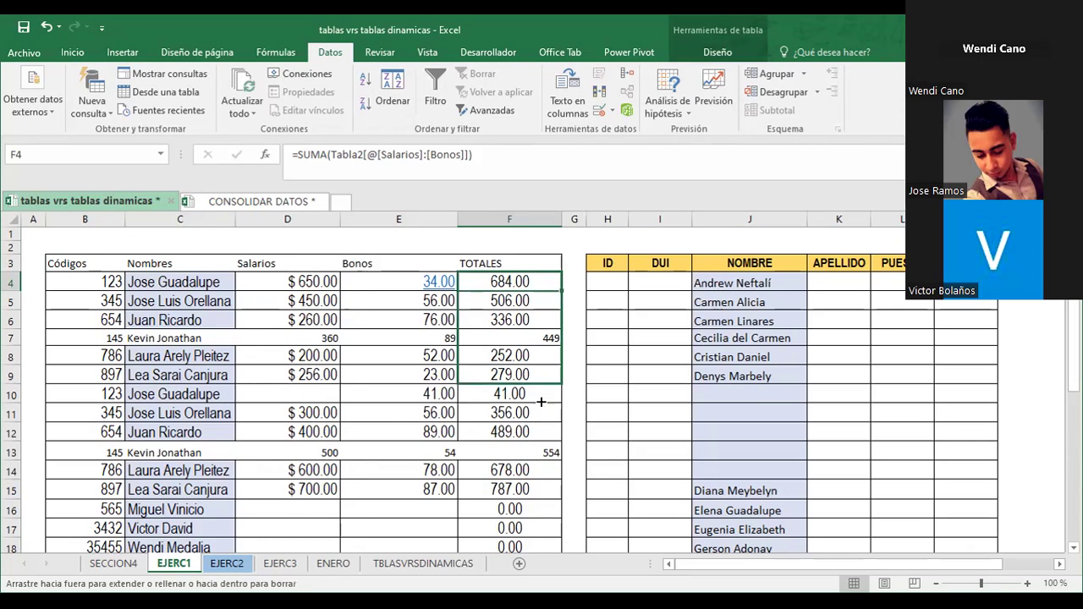
left_click(341, 289)
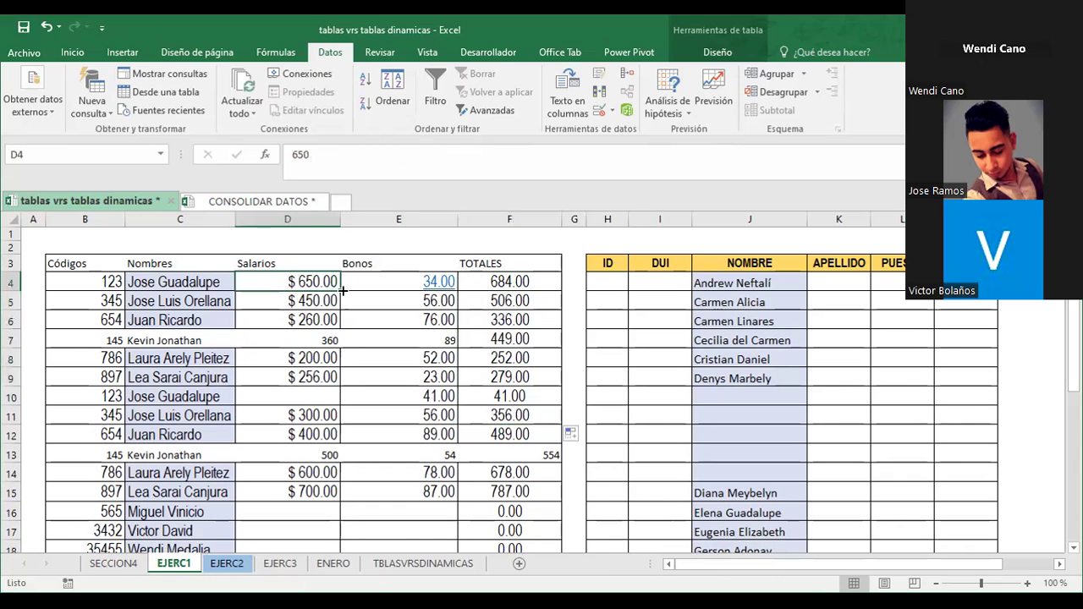
left_click_drag(317, 439, 318, 419)
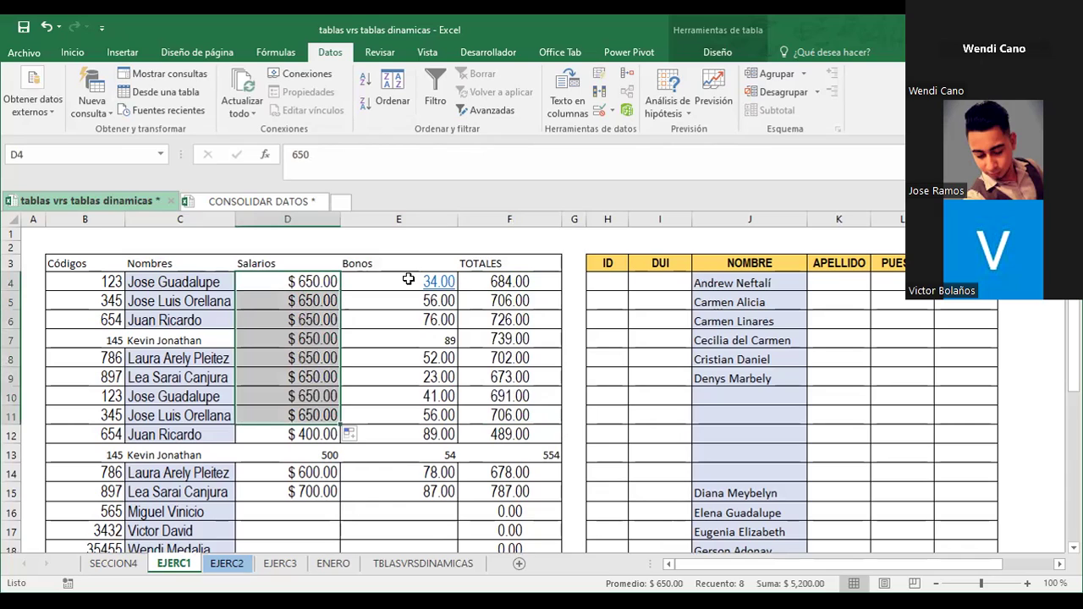
left_click(455, 289)
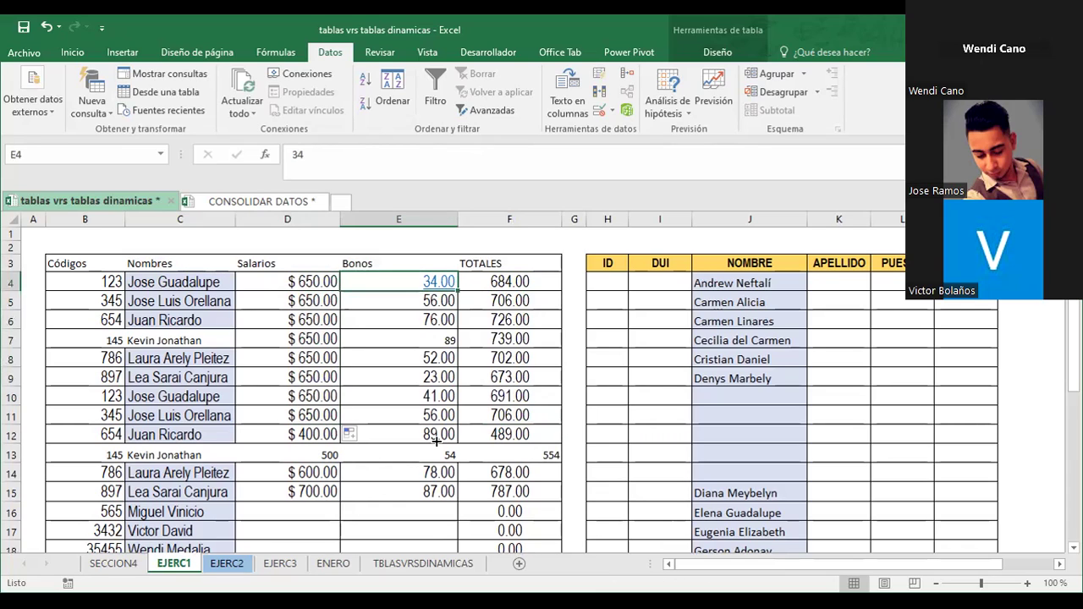
left_click_drag(457, 290, 435, 441)
left_click(489, 321)
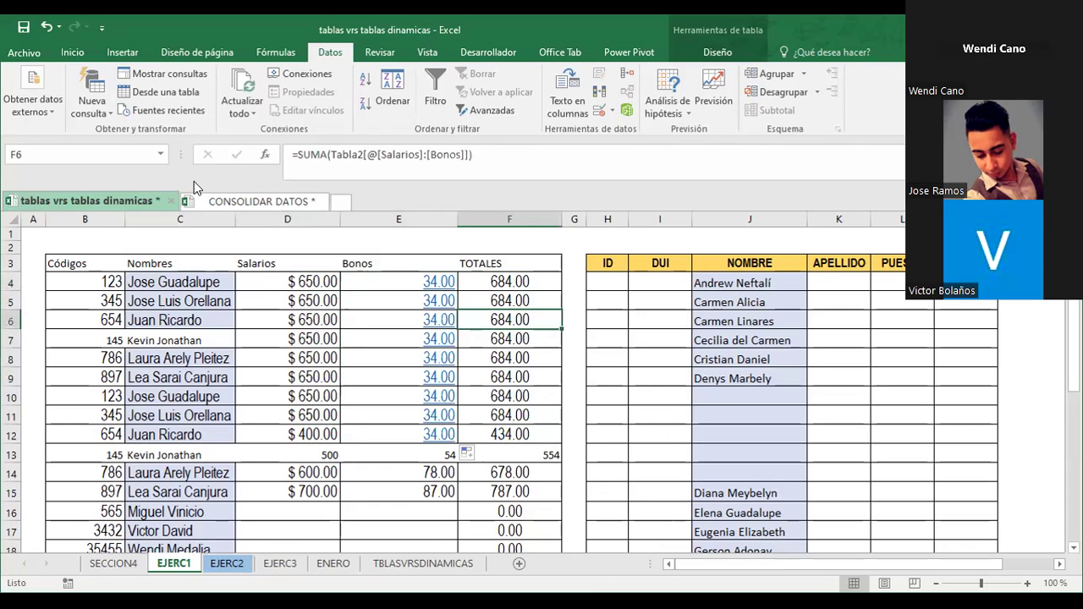
left_click(51, 30)
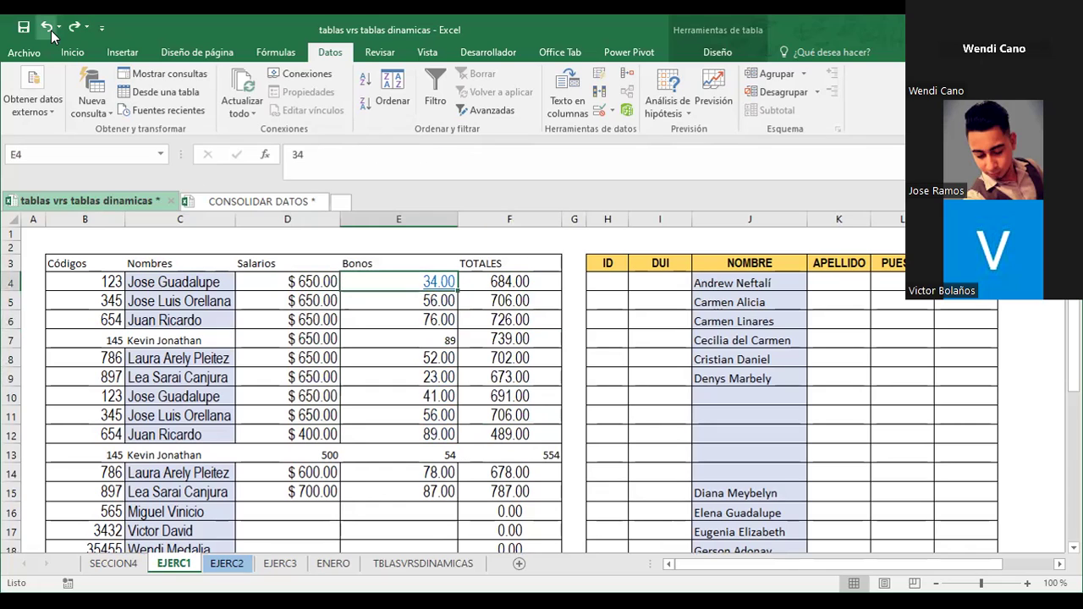
left_click(51, 30)
left_click(51, 30)
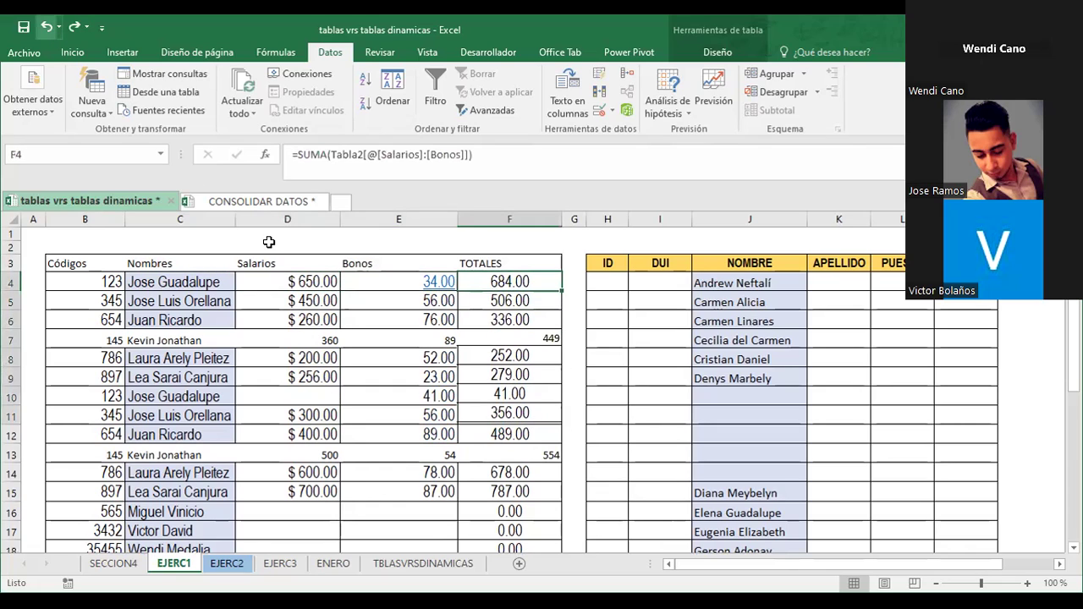
left_click(55, 261)
key("ctrl+shift+l")
- Select B3:F20 with its Total row, clear everything, and select C3
mouse_move(55, 262)
left_mouse_down()
mouse_move(523, 335)
mouse_move(523, 520)
left_mouse_up()
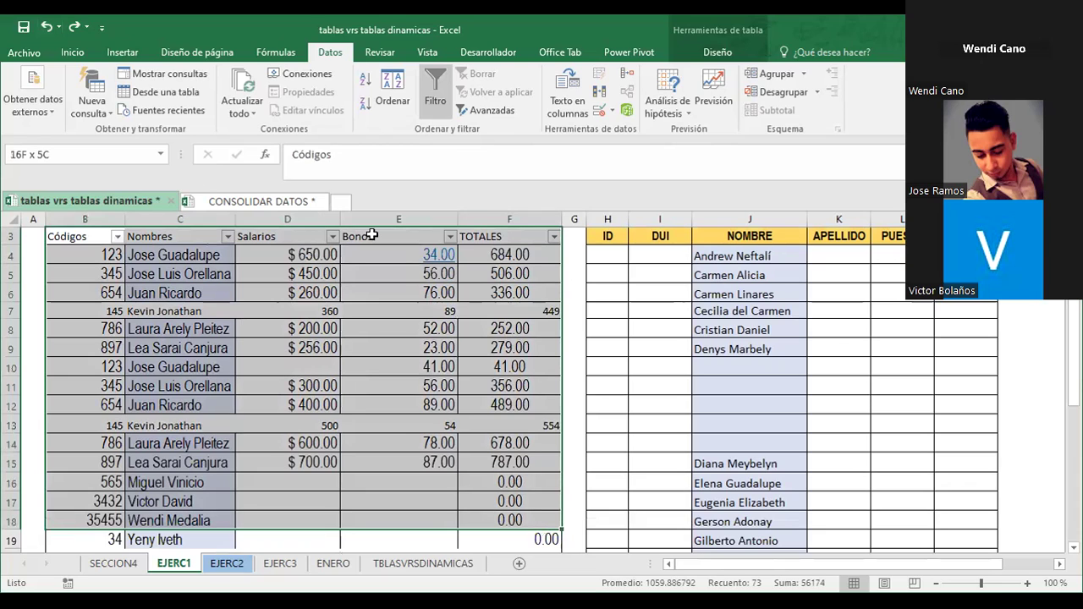
left_click_drag(523, 520, 523, 554)
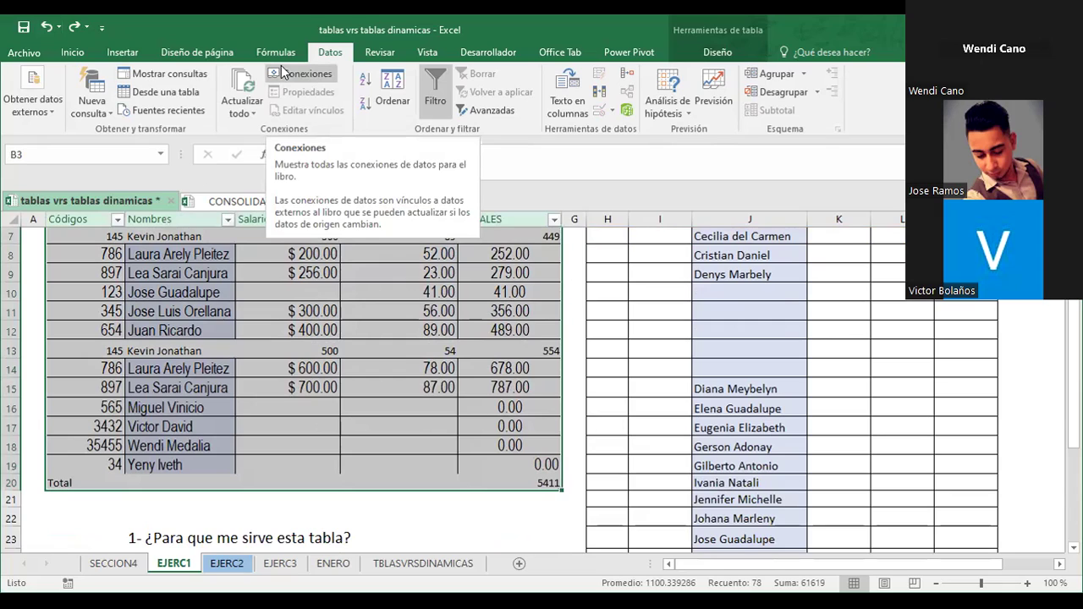
scroll(272, 41, "up", 4)
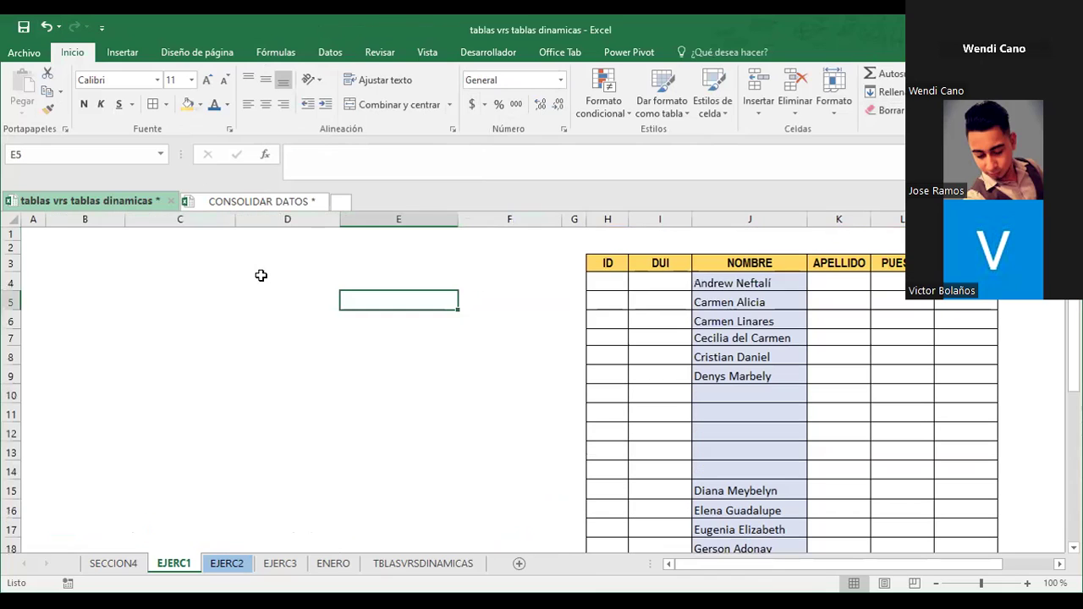
key("Delete")
left_click(383, 301)
left_click(191, 267)
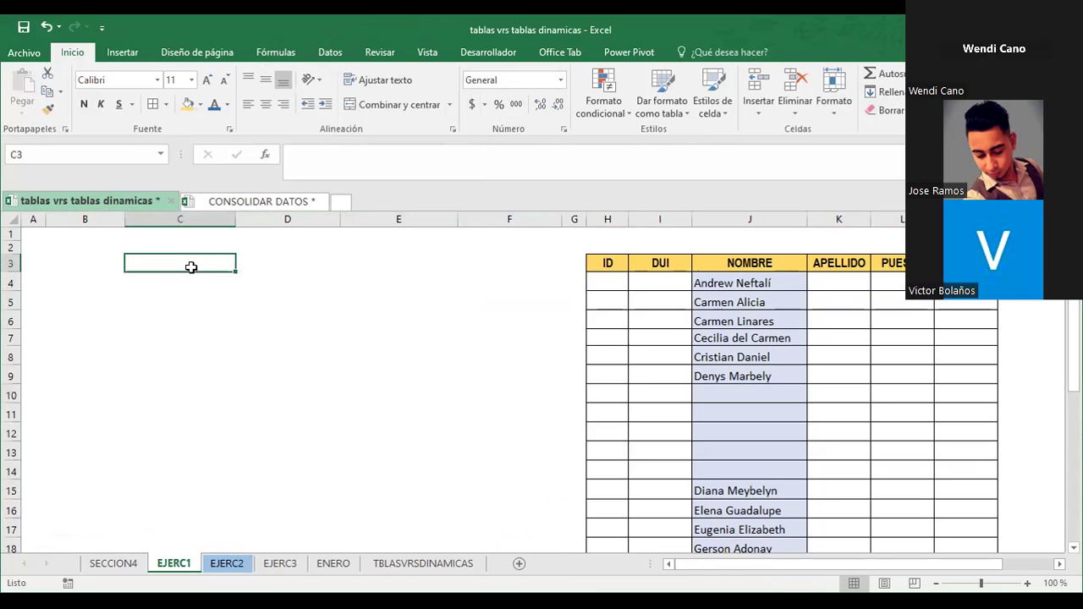
- Enter the headings Código in C3 and Nombre in D3
type("c")
key("BackSpace")
type("Cp")
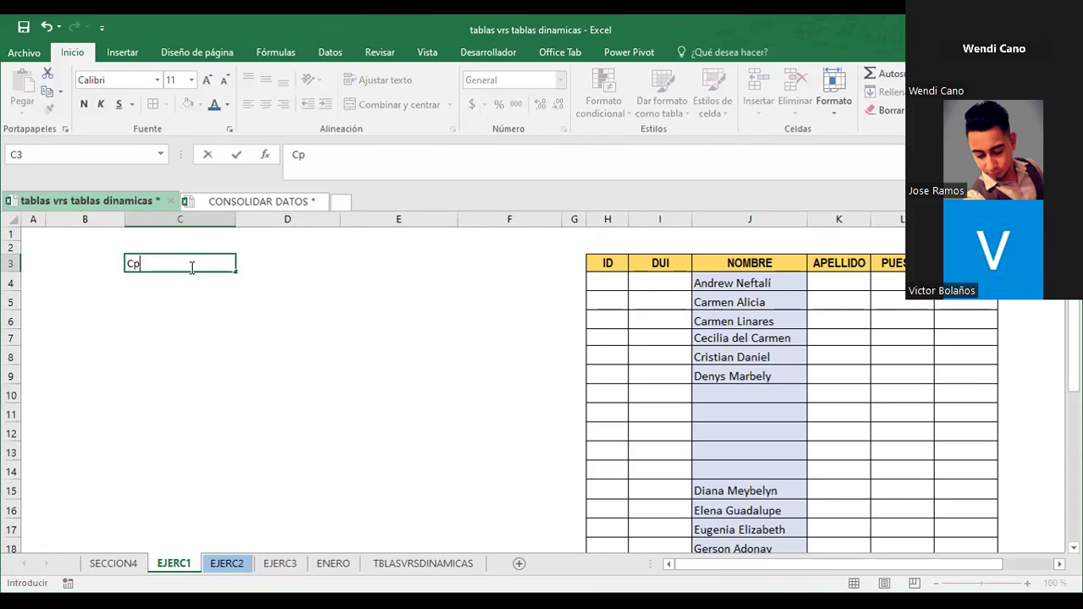
type("d")
key("BackSpace")
key("BackSpace")
type("ódigo")
key("Tab")
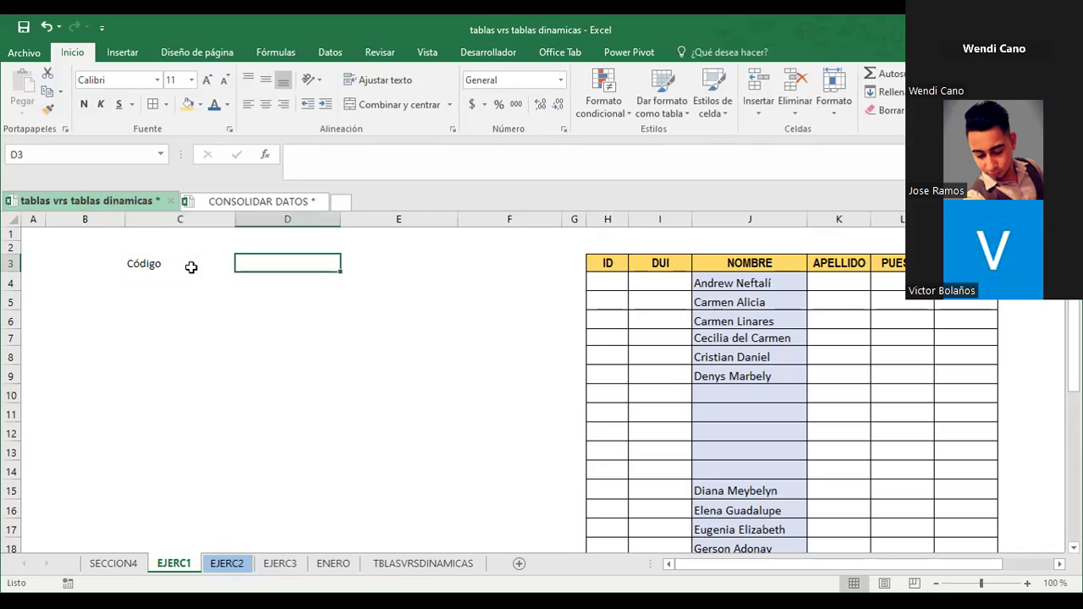
type("Nom")
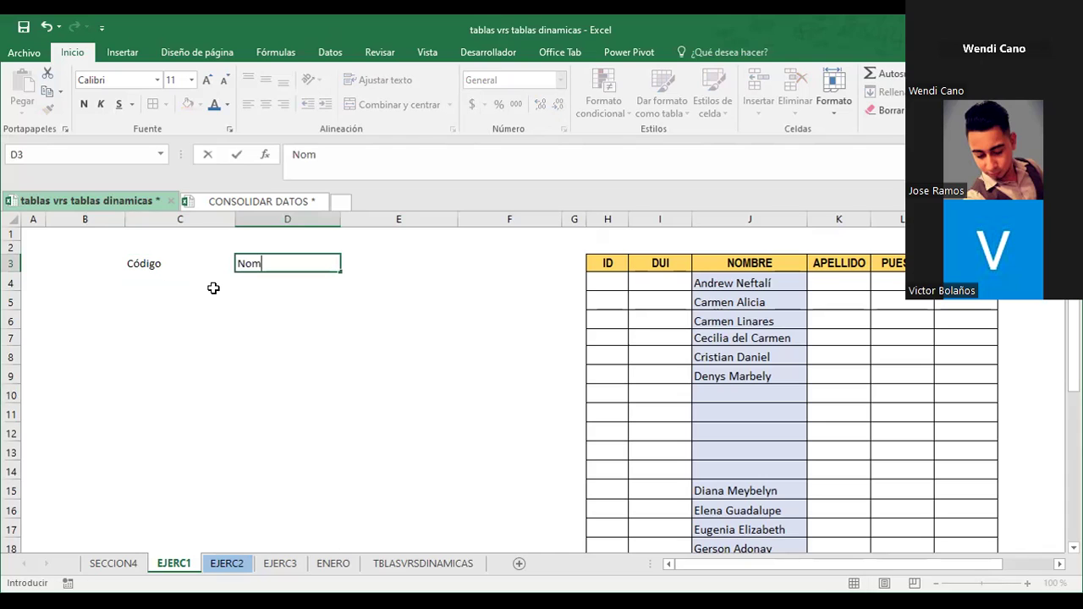
type("bre")
key("Tab")
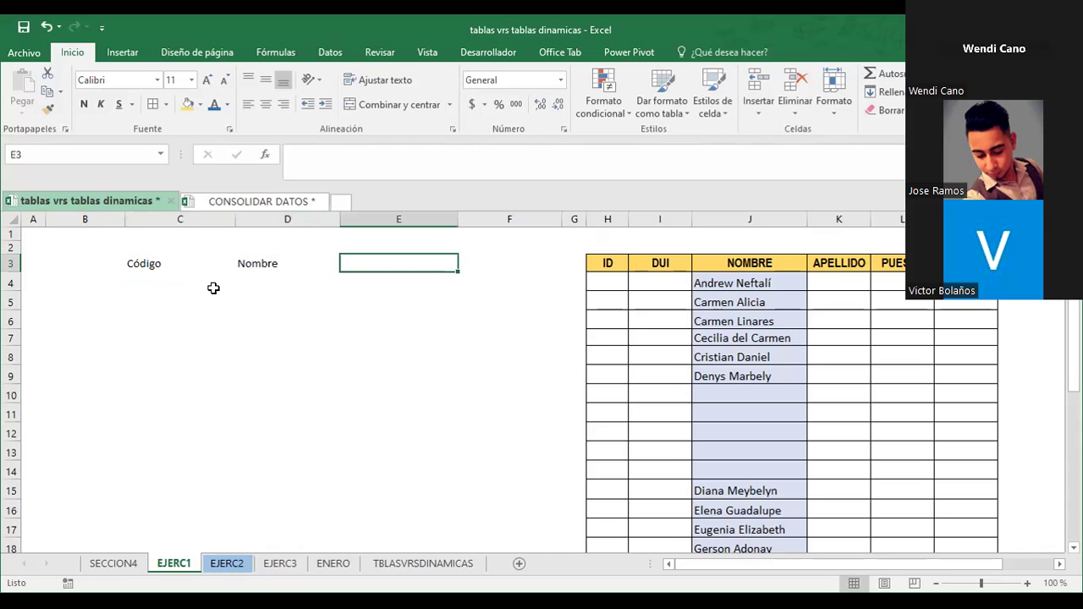
- Enter the headings Salarios in E3 and Bono in F3
type("sal")
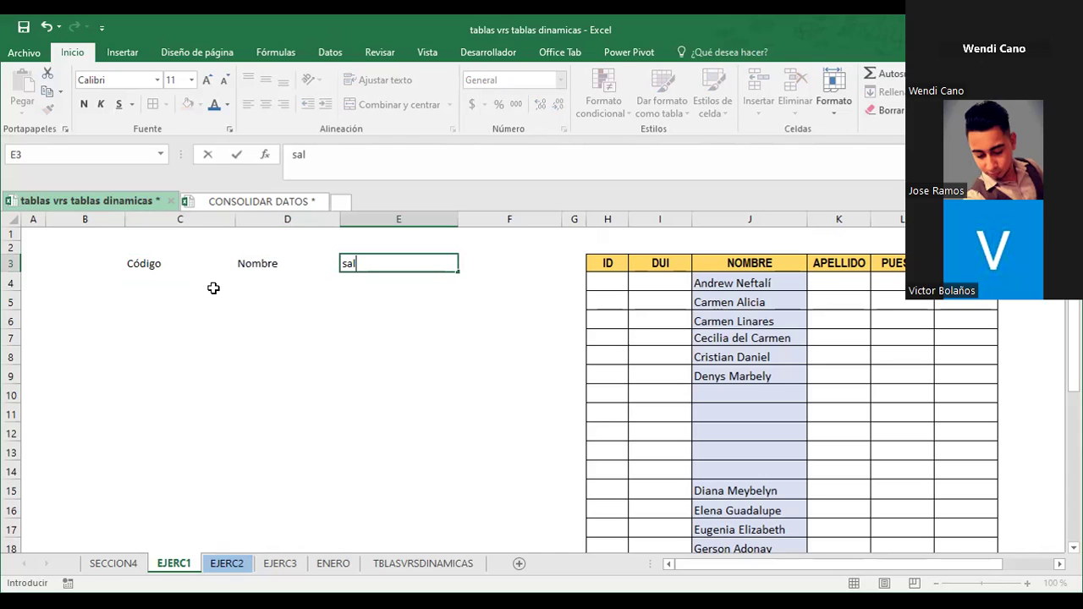
key("BackSpace")
key("BackSpace")
key("BackSpace")
type("Sala")
type("rio")
type("s")
key("Tab")
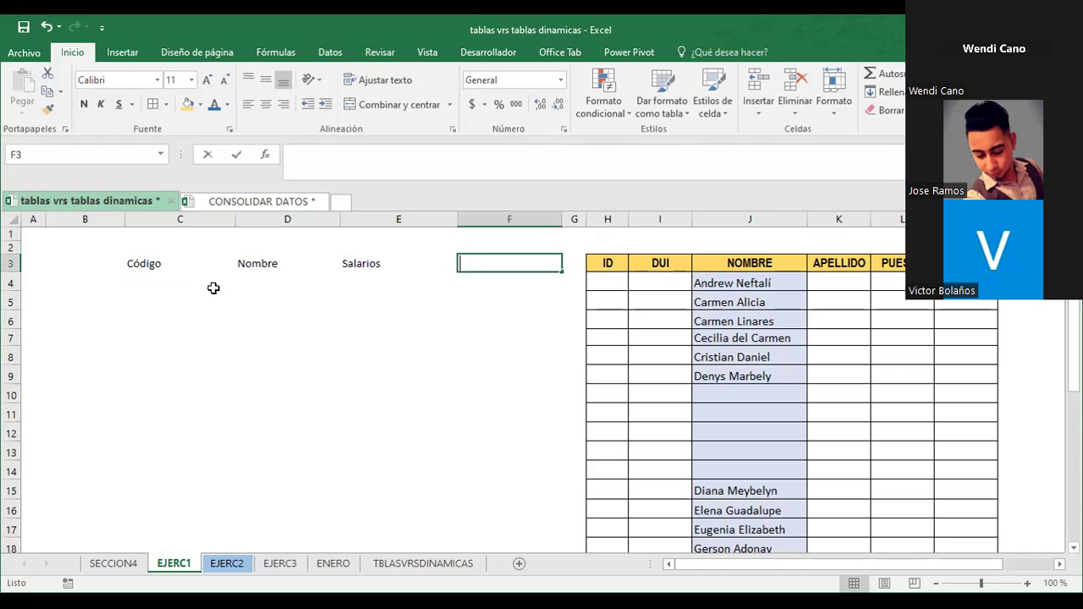
type("bONO")
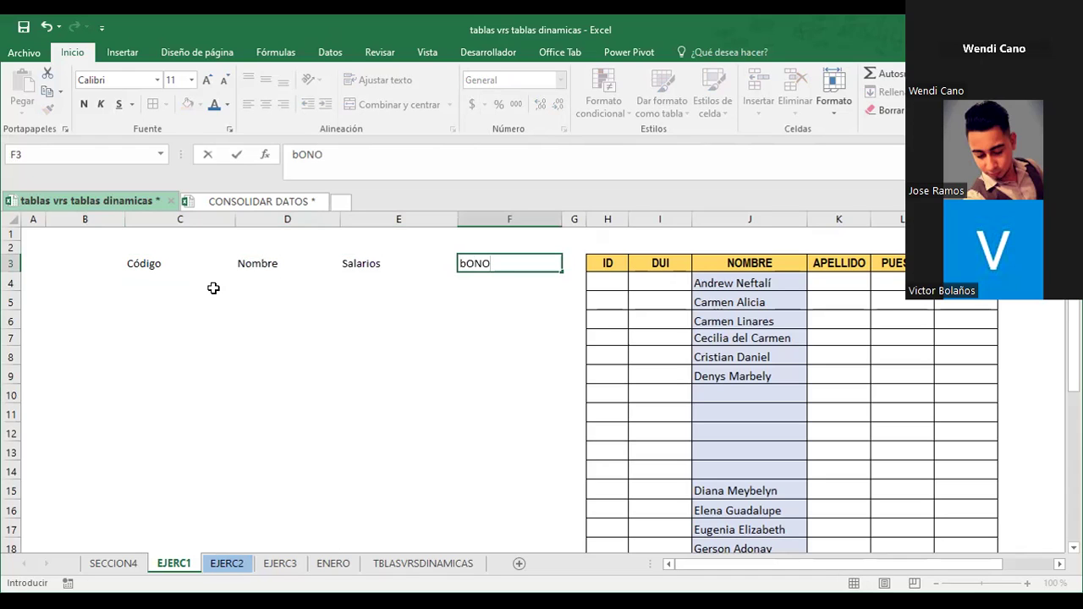
key("BackSpace")
key("BackSpace")
key("BackSpace")
key("BackSpace")
type("B")
type("ono")
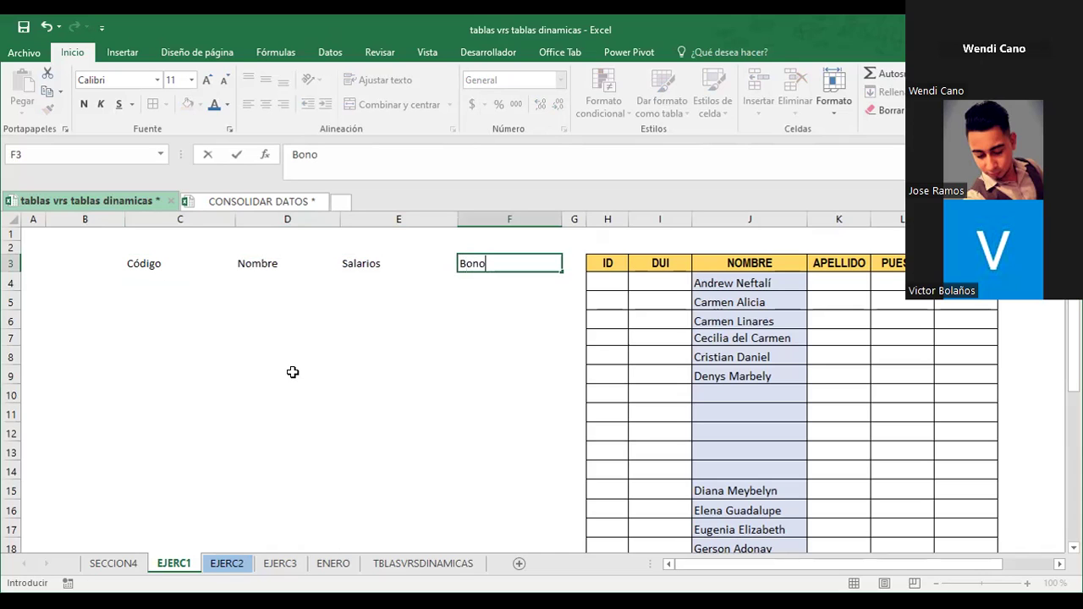
left_click(92, 262)
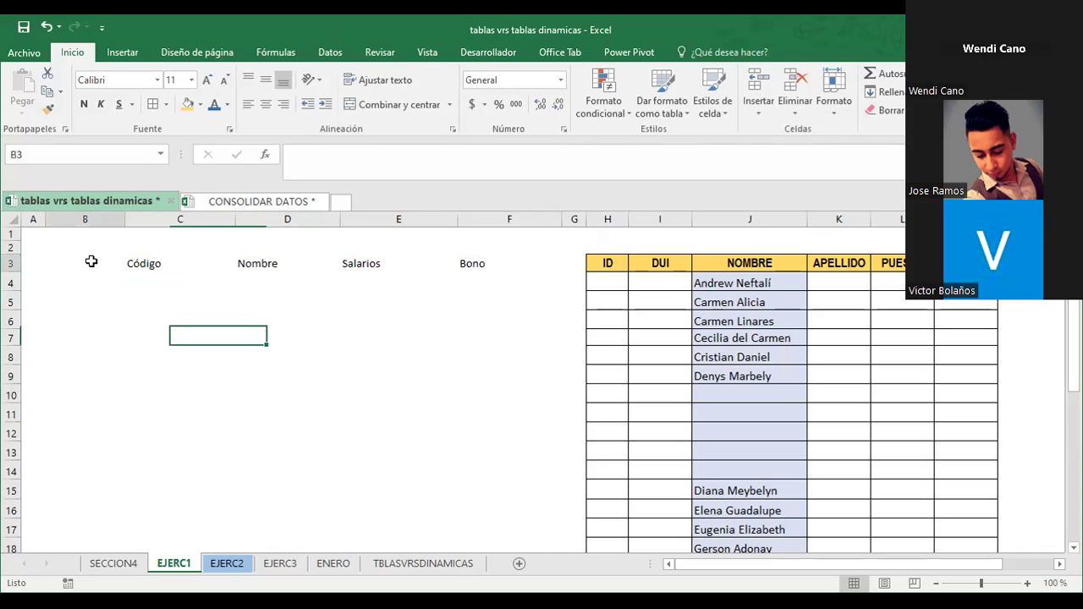
- Delete empty column B, then apply Todos los bordes to B3:E10
right_click(75, 219)
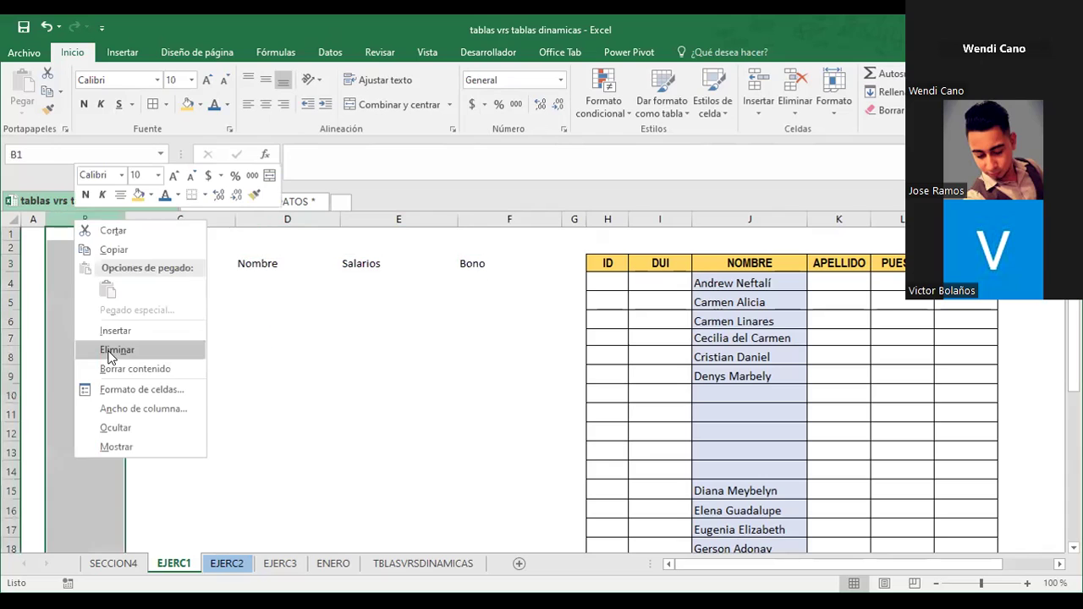
left_click(109, 349)
left_click_drag(60, 259, 177, 264)
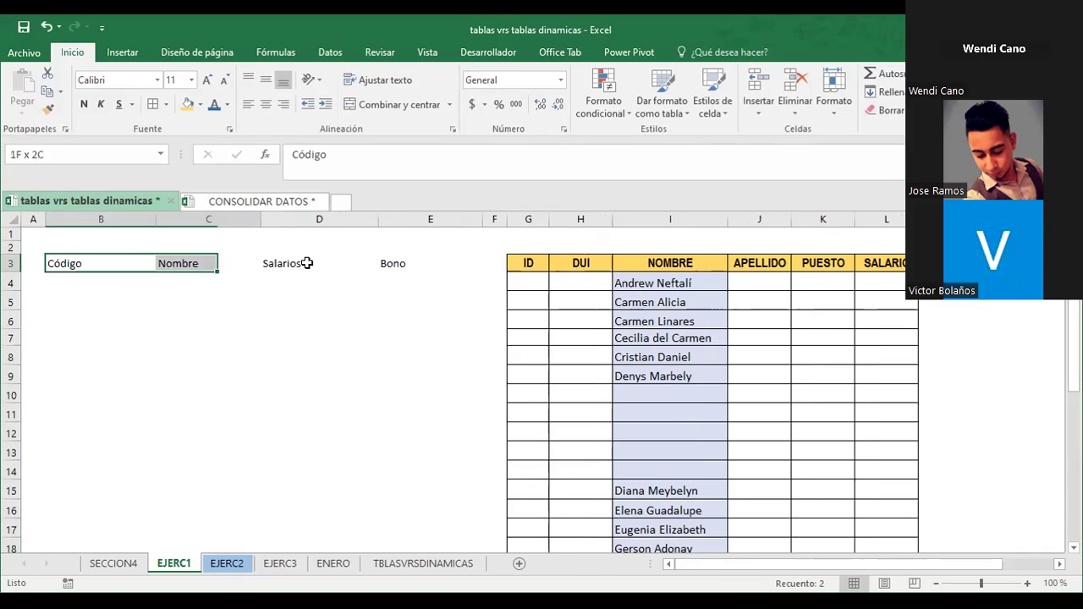
left_click_drag(394, 377, 389, 385)
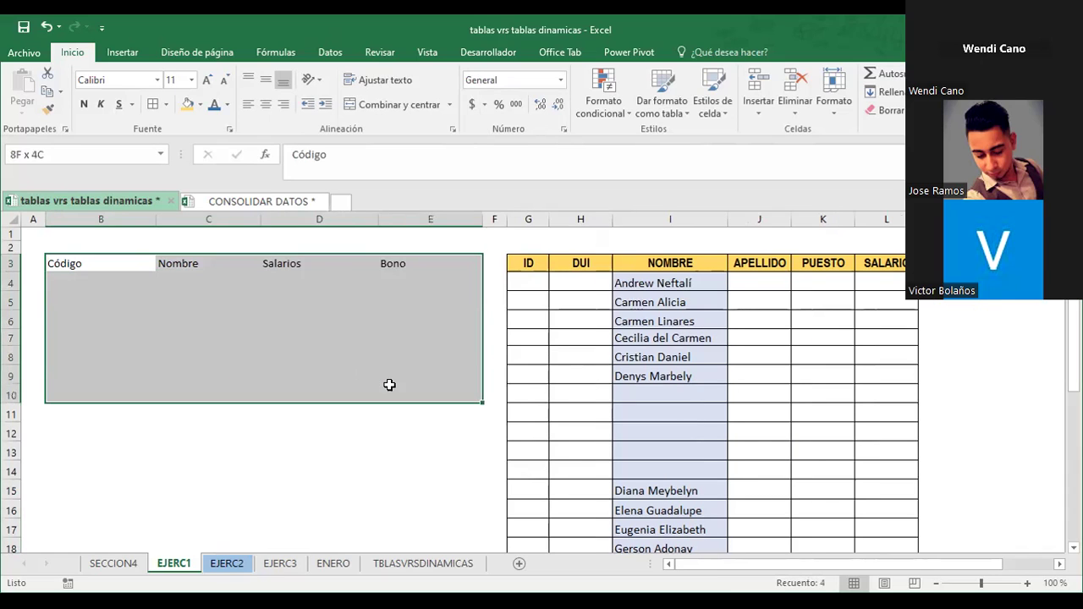
left_click(154, 104)
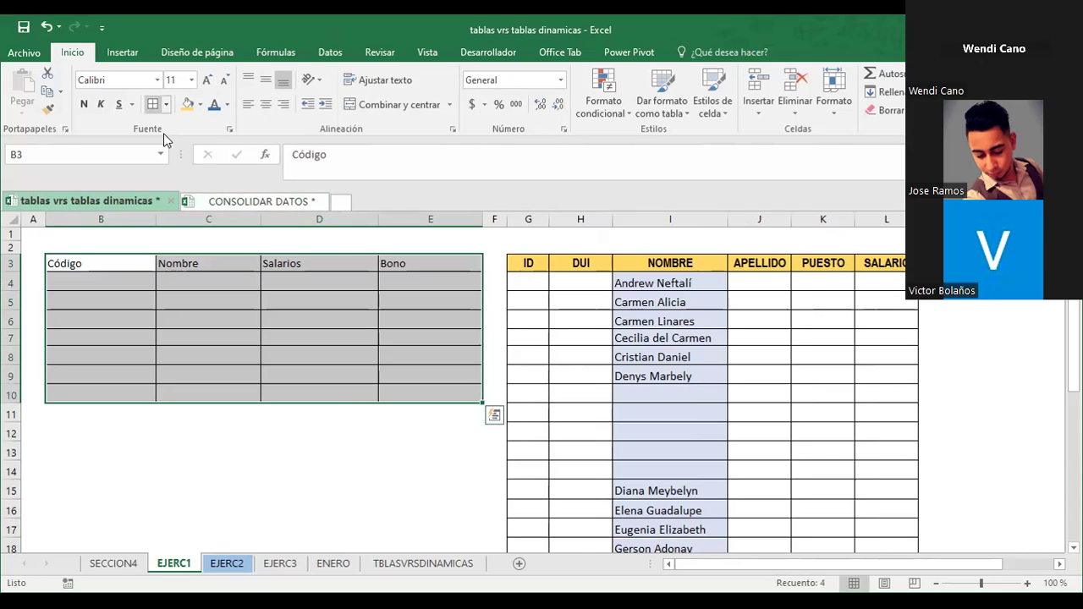
left_click(234, 311)
left_click(224, 296)
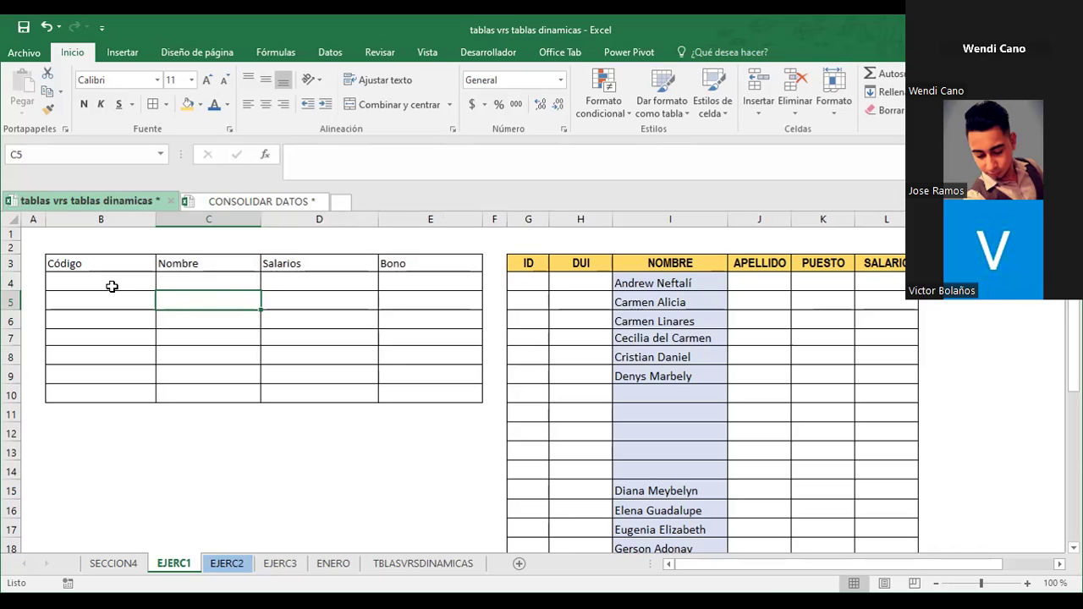
- Click through cells of the bordered grid, ending at the Código header
left_click(85, 282)
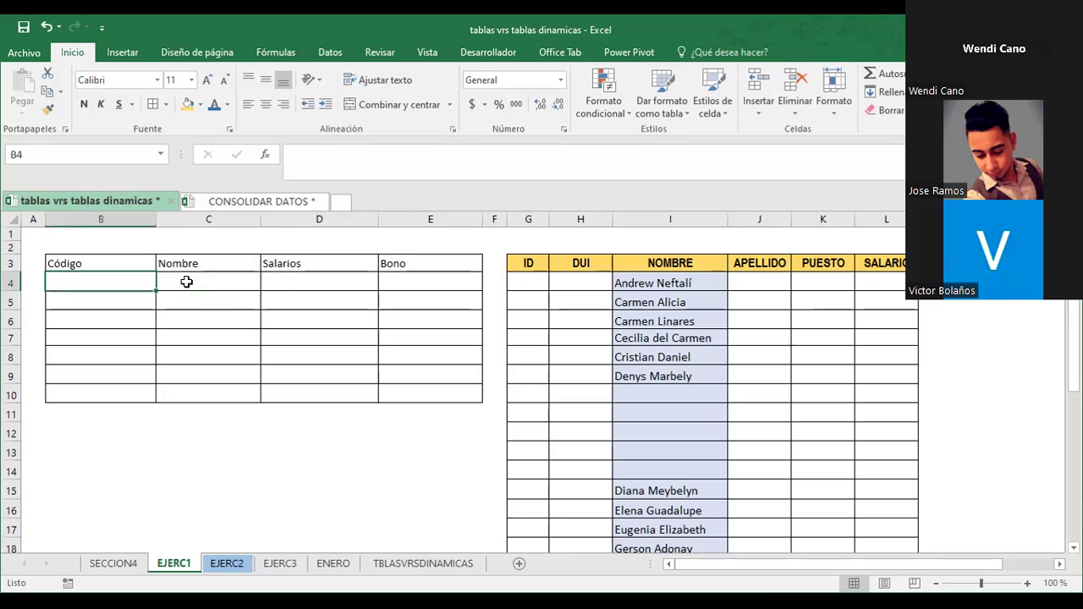
left_click(432, 348)
left_click(208, 361)
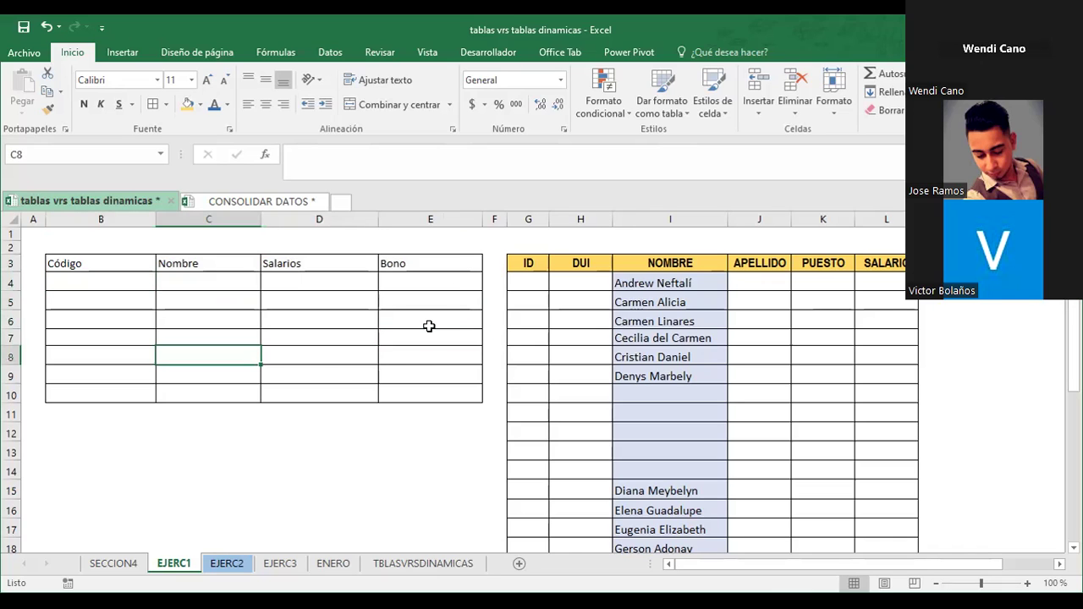
left_click(390, 296)
left_click(113, 321)
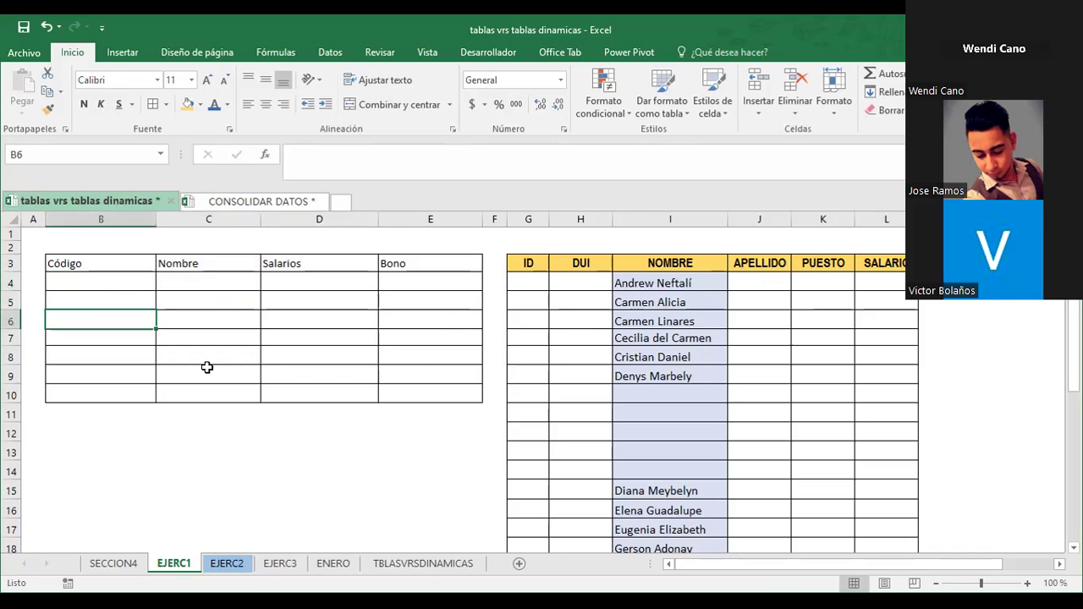
left_click(261, 362)
left_click(266, 358)
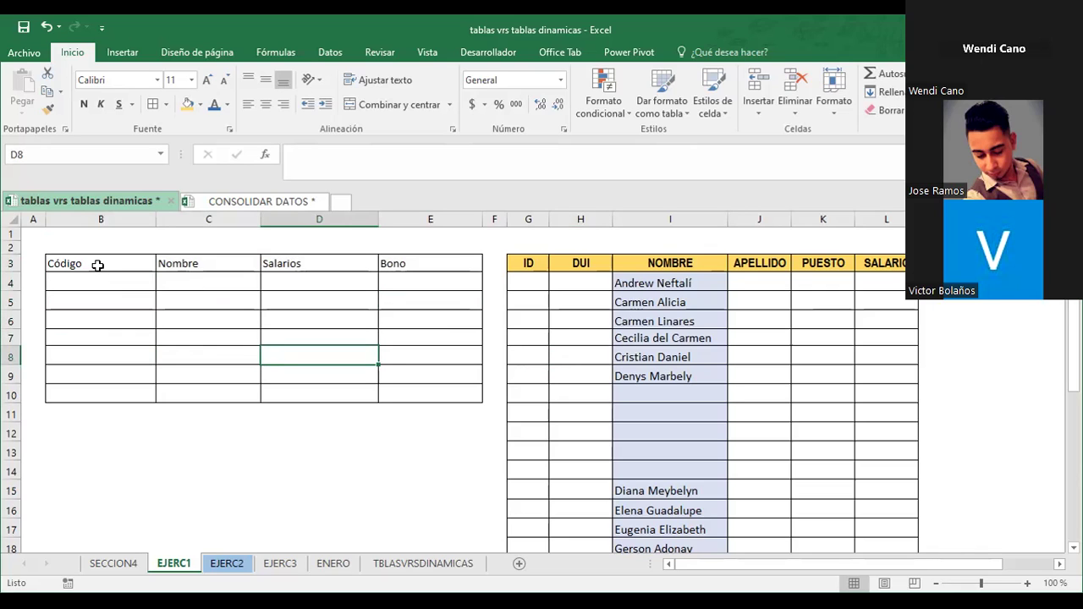
left_click(98, 266)
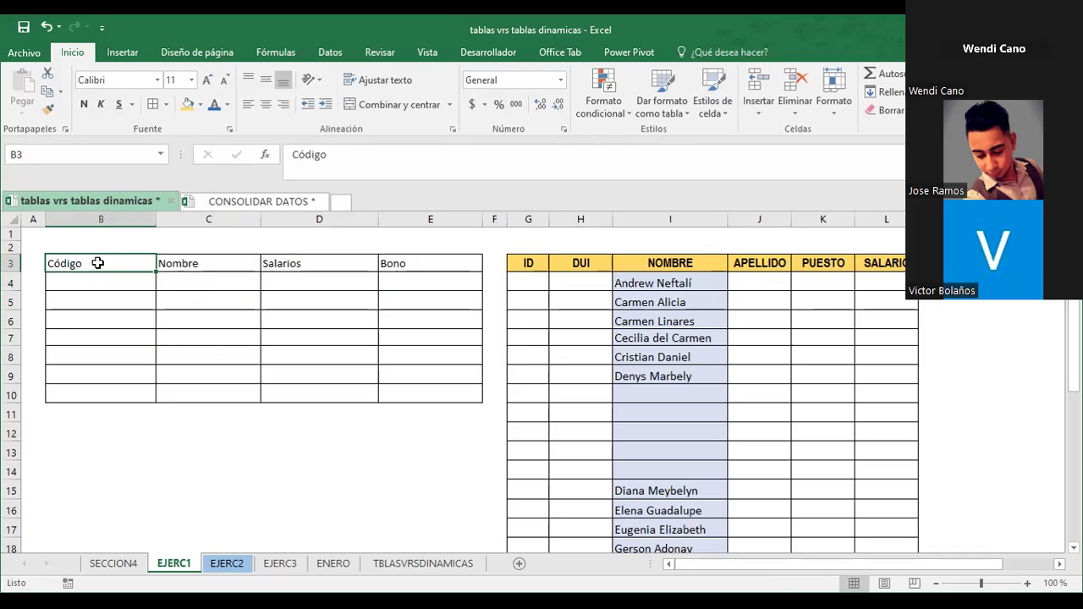
left_click(183, 312)
- Convert B3:E10 into a table with headers through Insertar > Tabla
left_click_drag(107, 259, 428, 391)
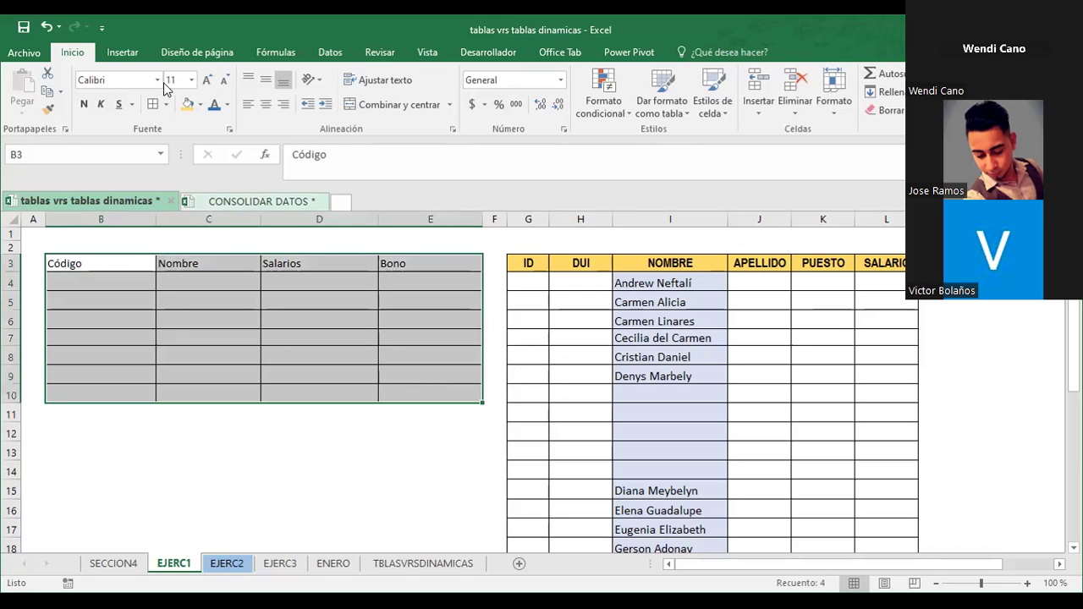
left_click(117, 53)
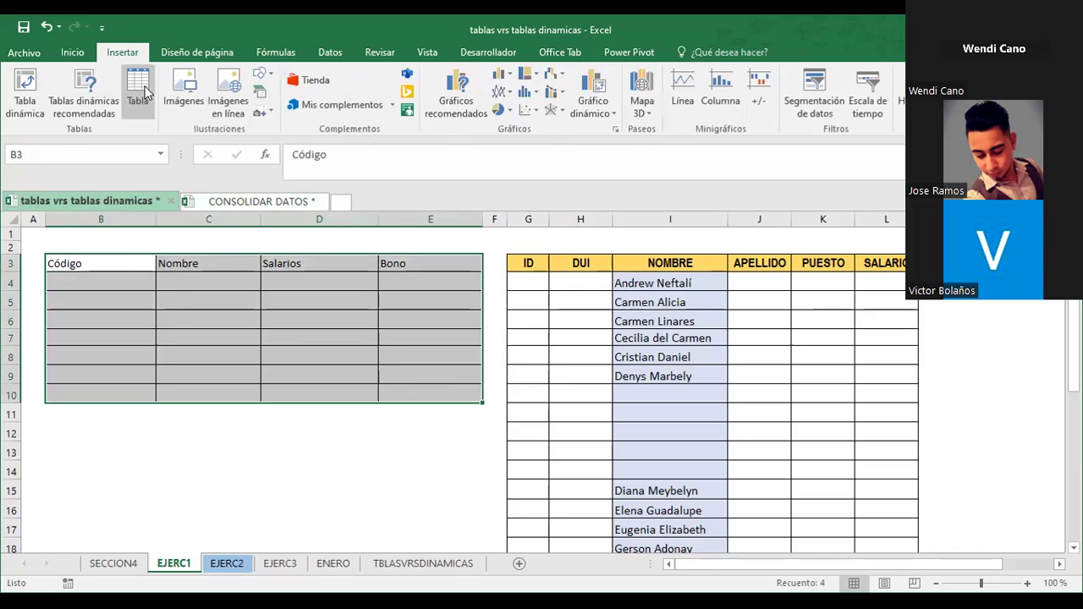
left_click(143, 83)
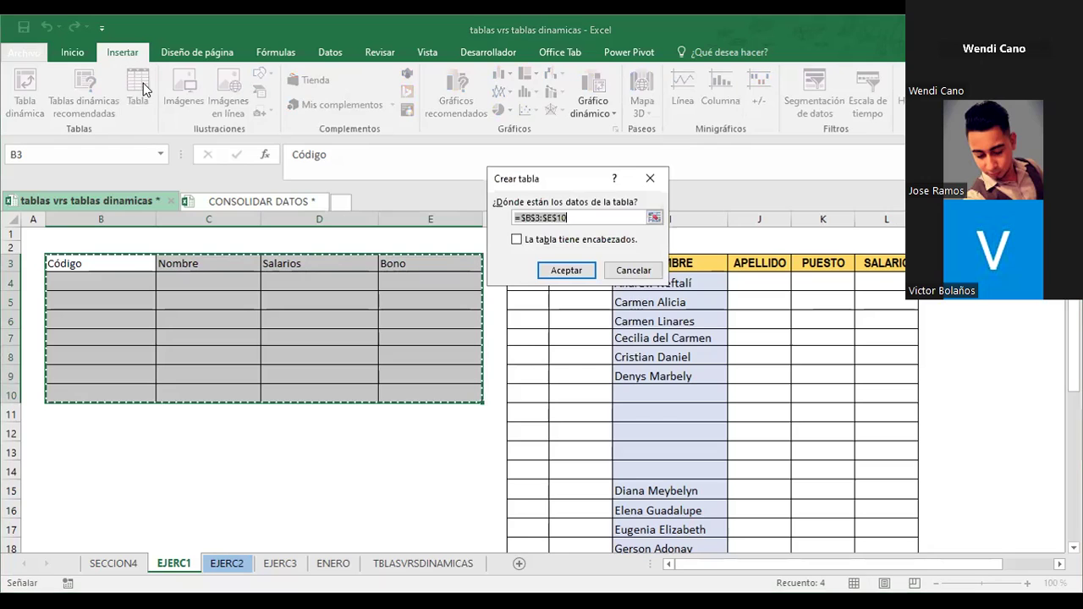
left_click(536, 243)
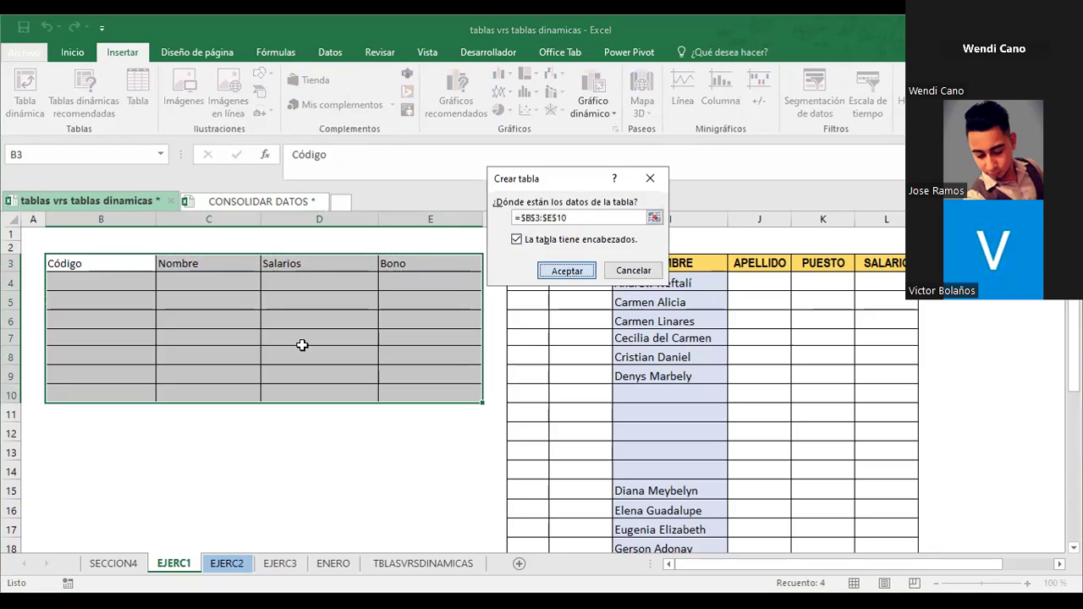
key("Return")
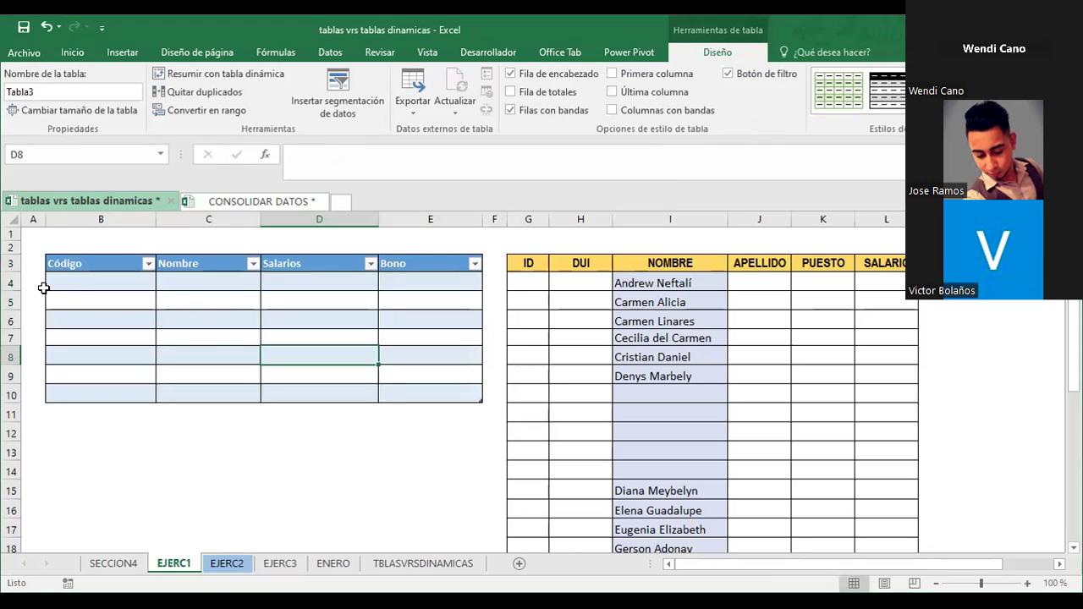
- Enter codes 1 through 7 down the Código column
left_click(77, 282)
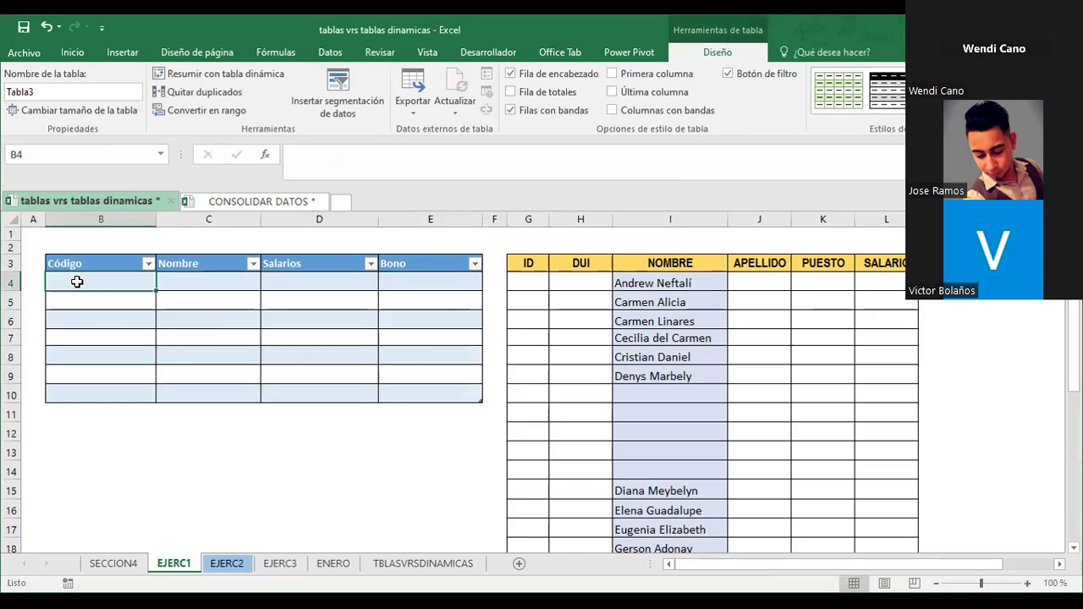
type("1 2 3 4 ")
type("5 ")
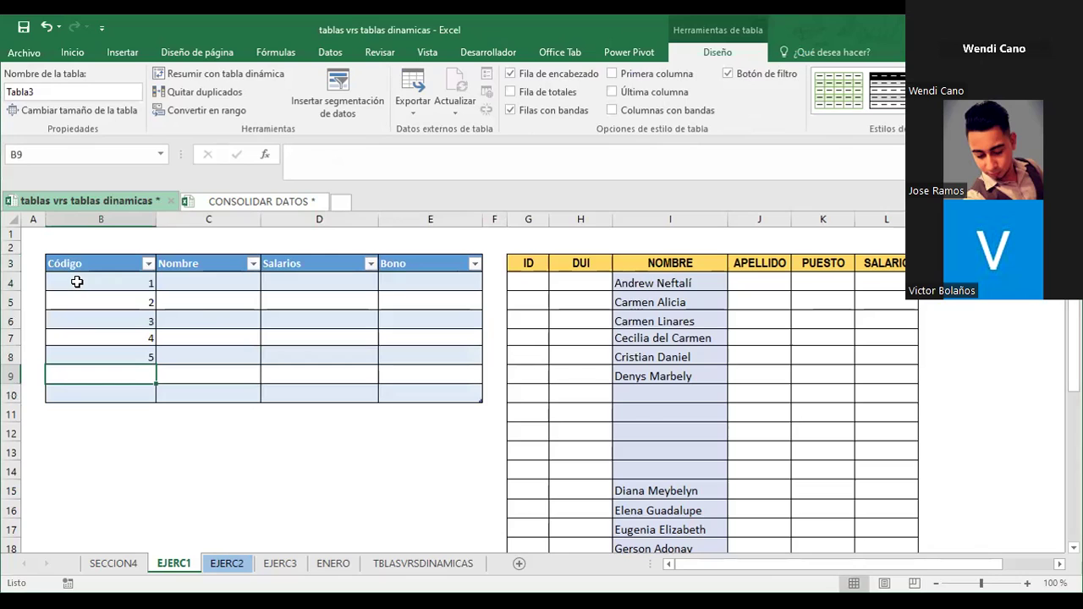
type("6")
key("Return")
type("7")
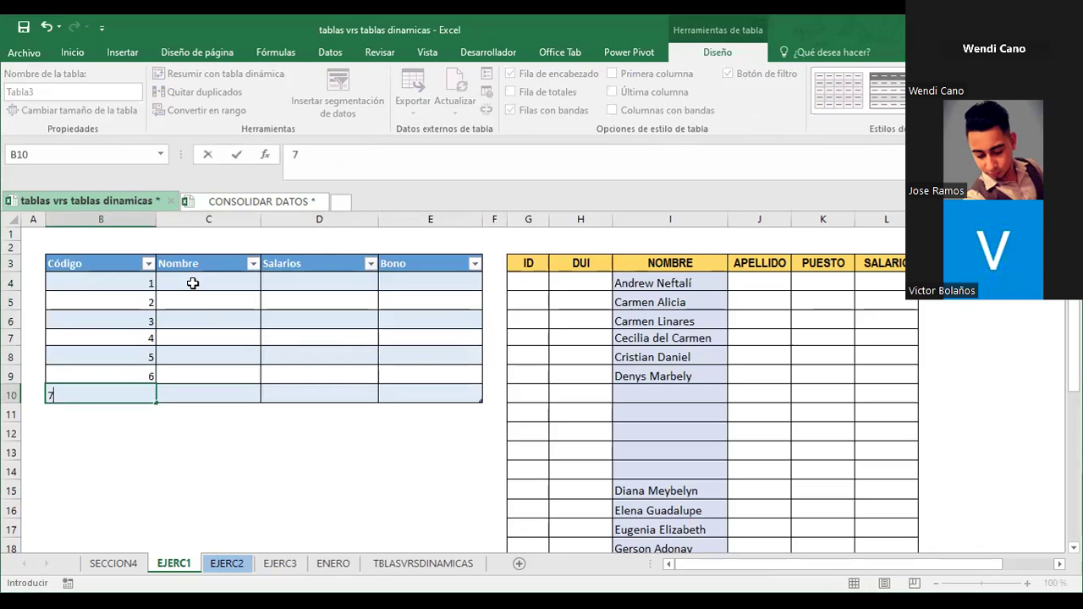
left_click(193, 284)
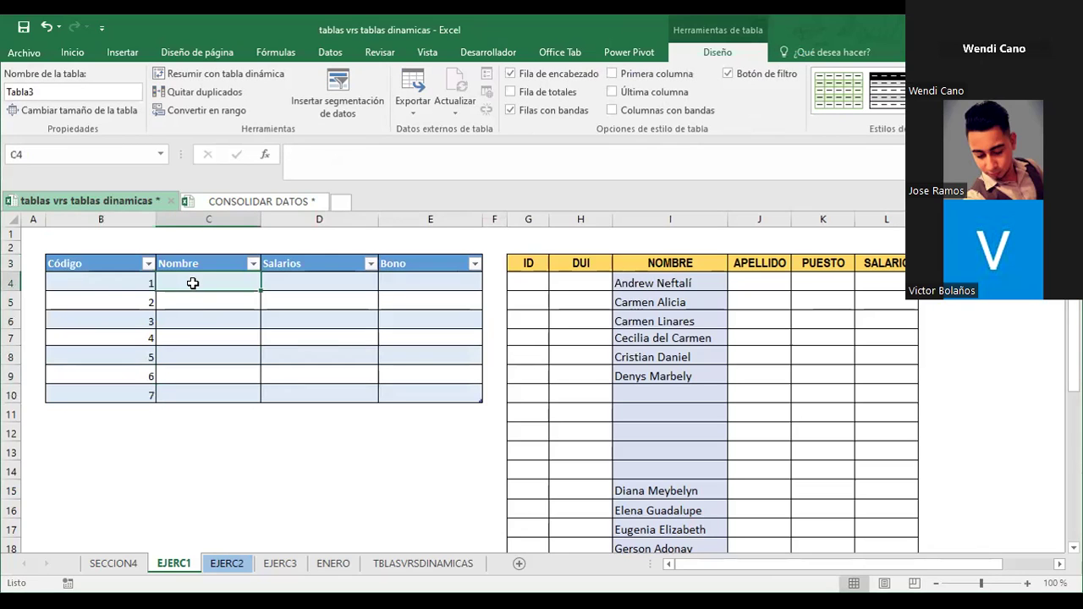
- Type the employee first names for codes 1 to 4 into the Nombre column
type("Gerson")
key("Return")
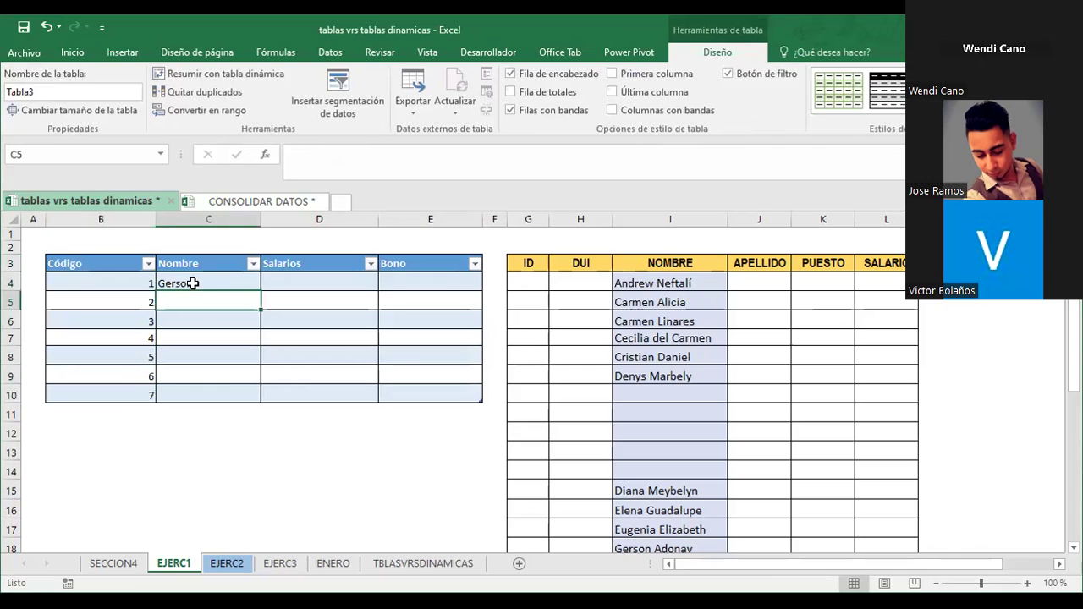
type("Ivani")
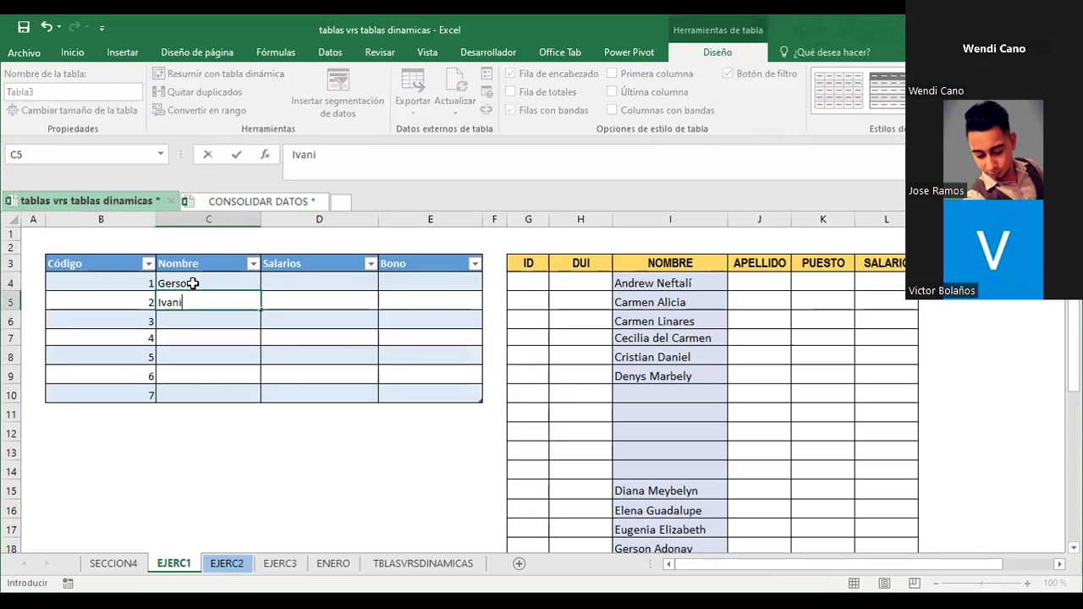
type("a")
key("Return")
type("Laura")
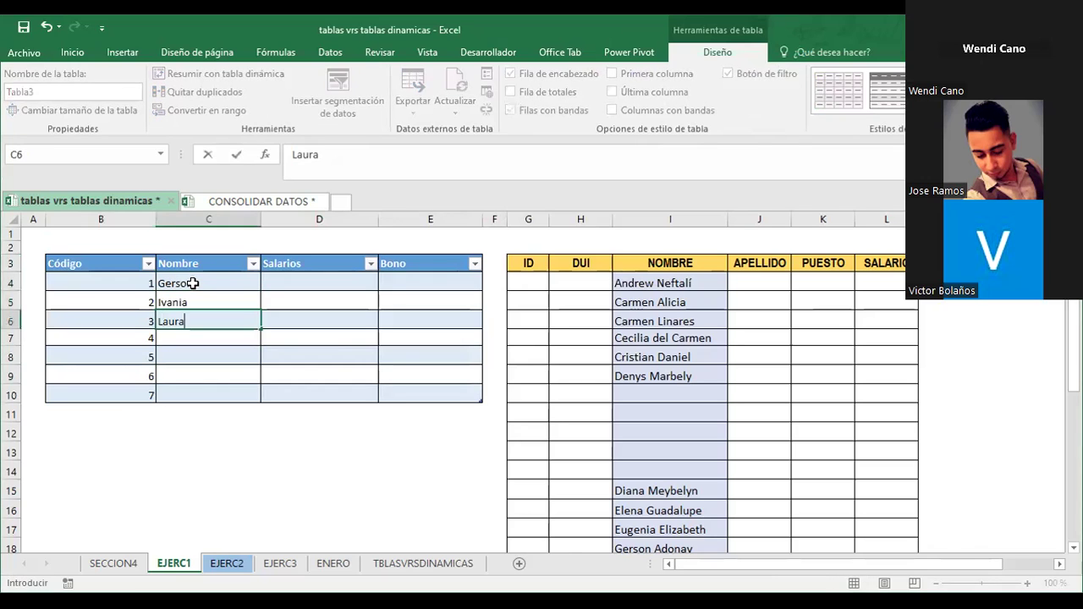
key("Return")
type("R")
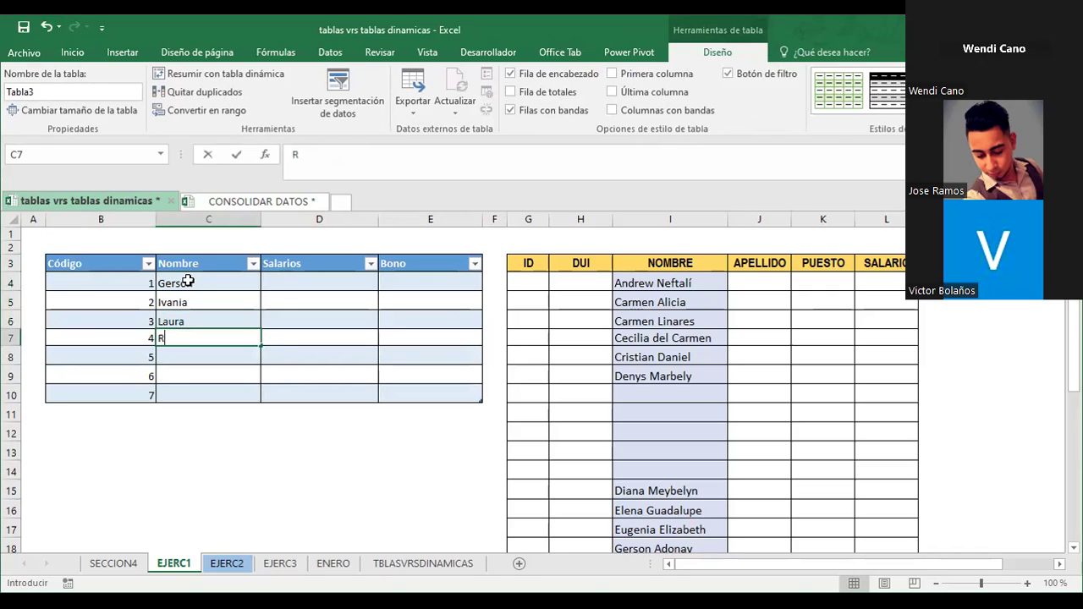
type("icardo")
key("Return")
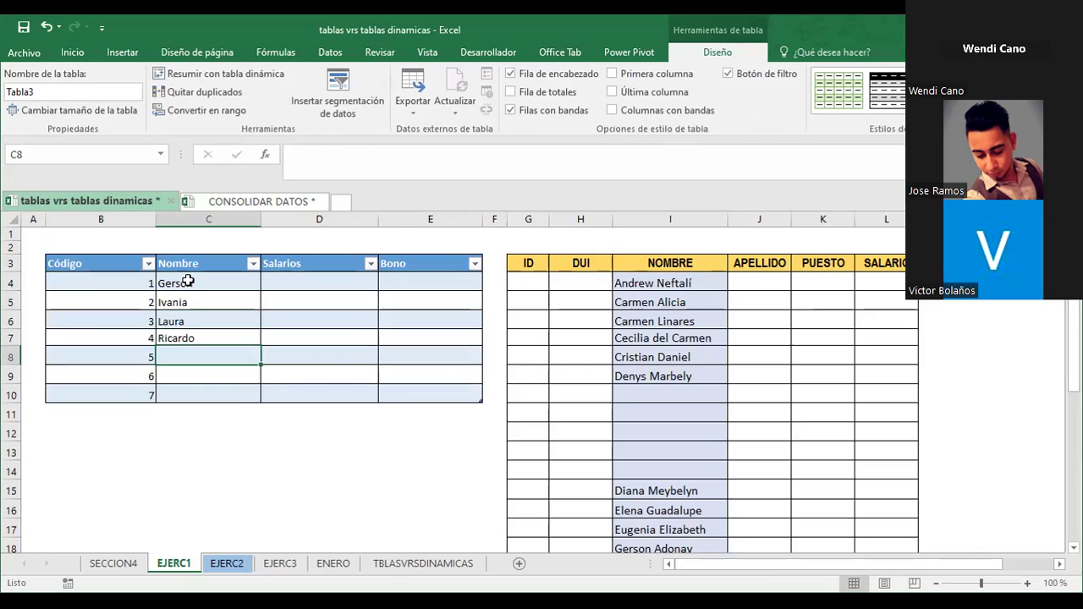
- Type the employee first names for codes 5, 6 and 7 into C8:C10
type("W")
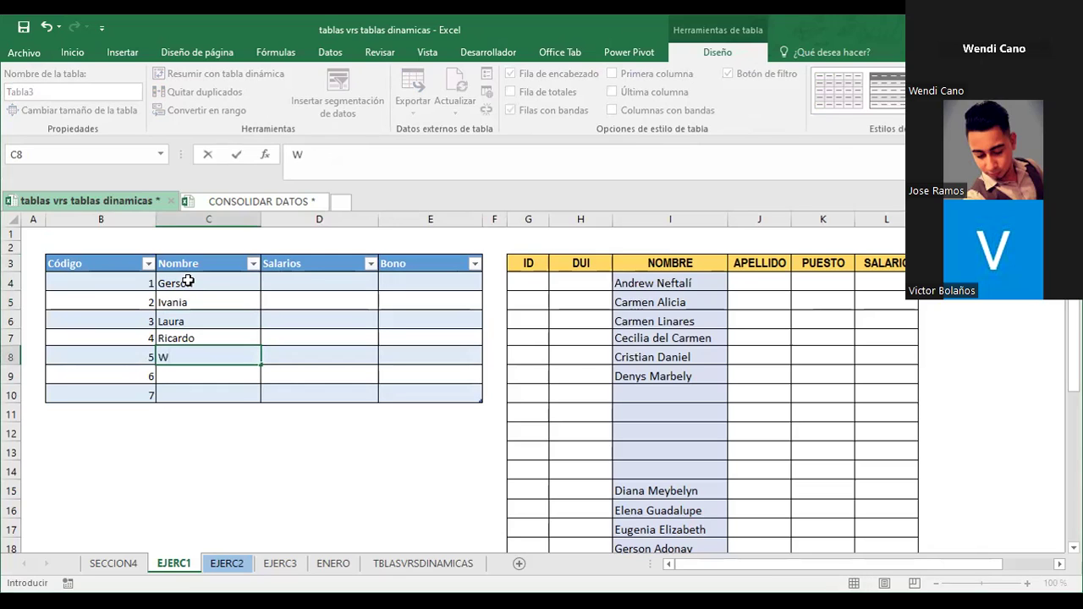
type("endi")
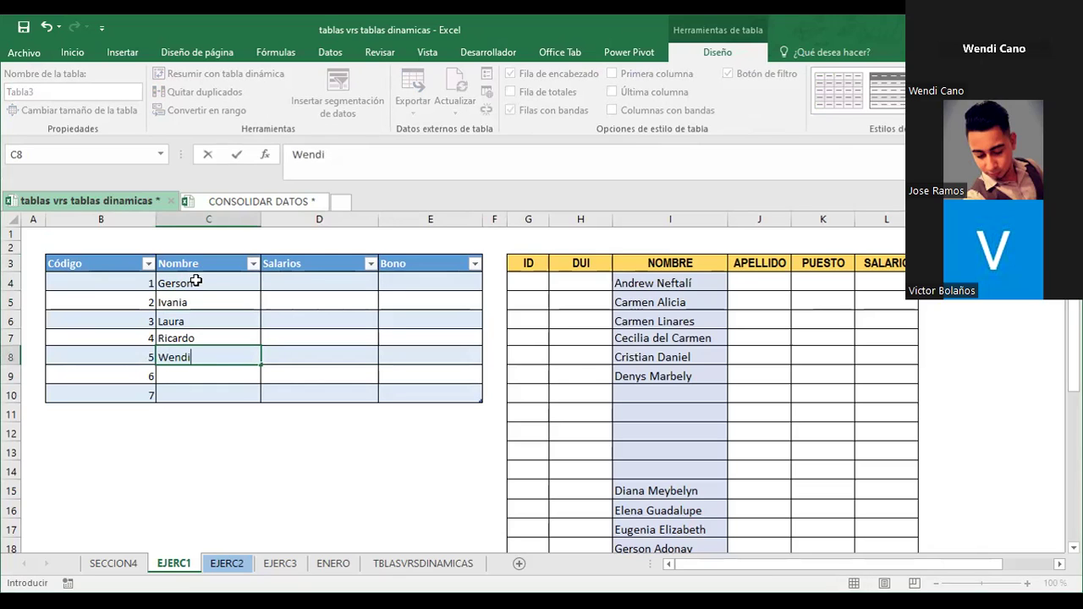
left_click(191, 372)
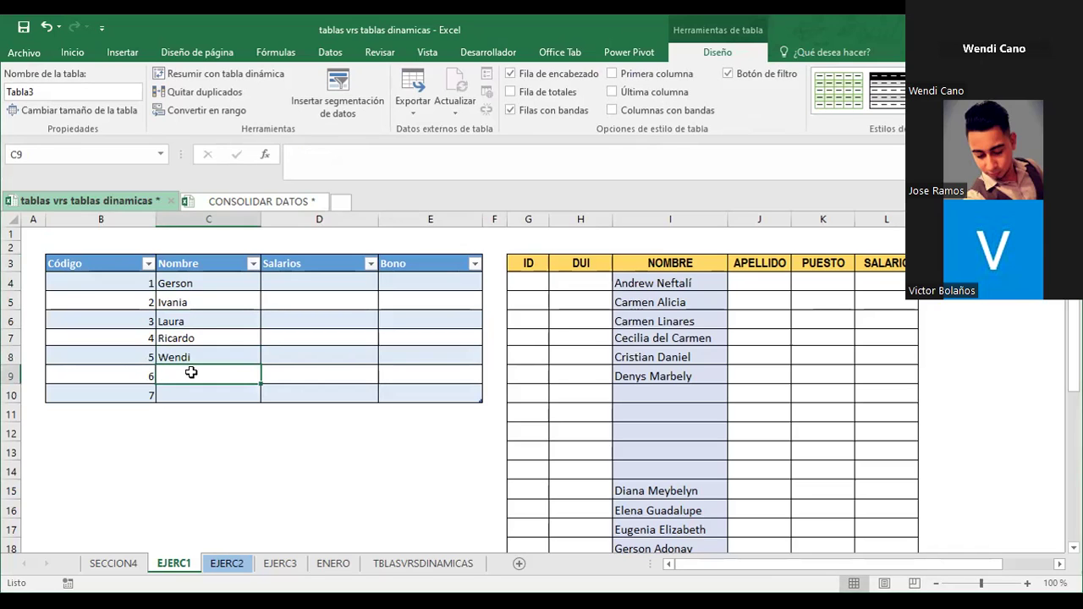
type("Victor")
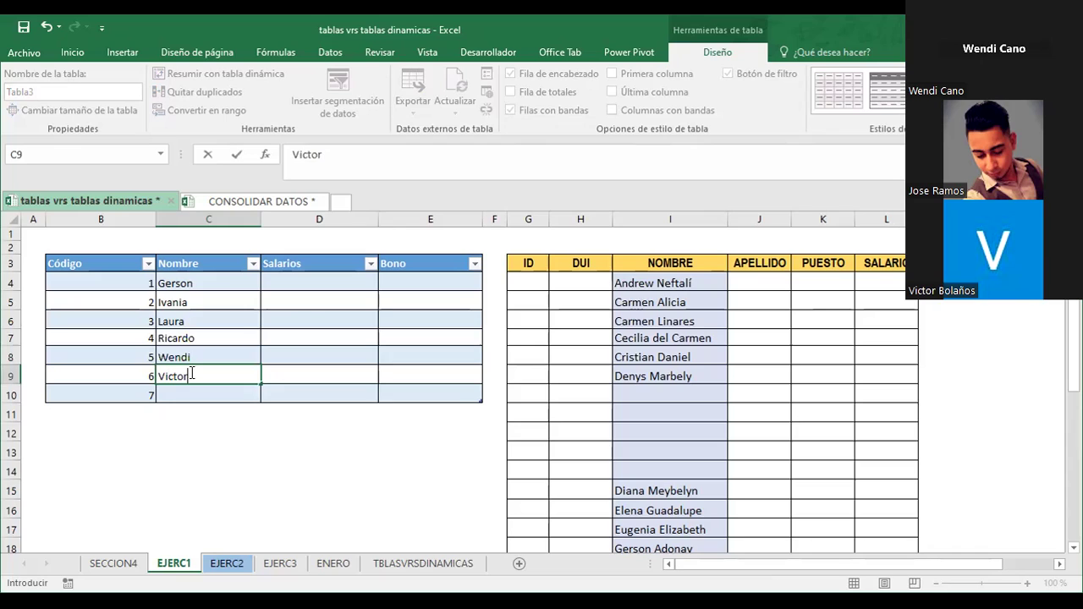
key("Return")
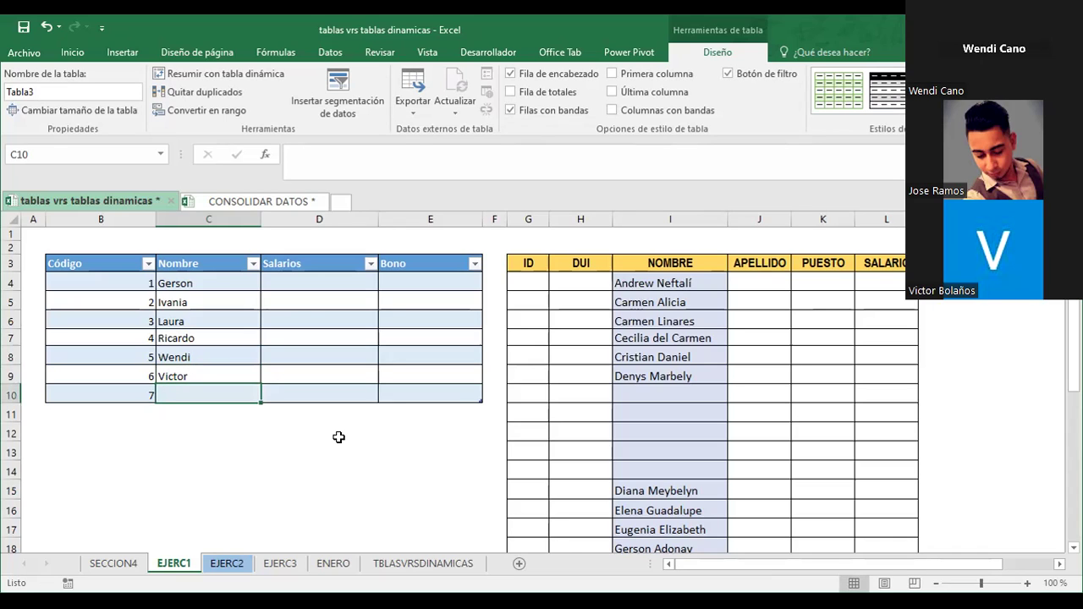
type("Ce")
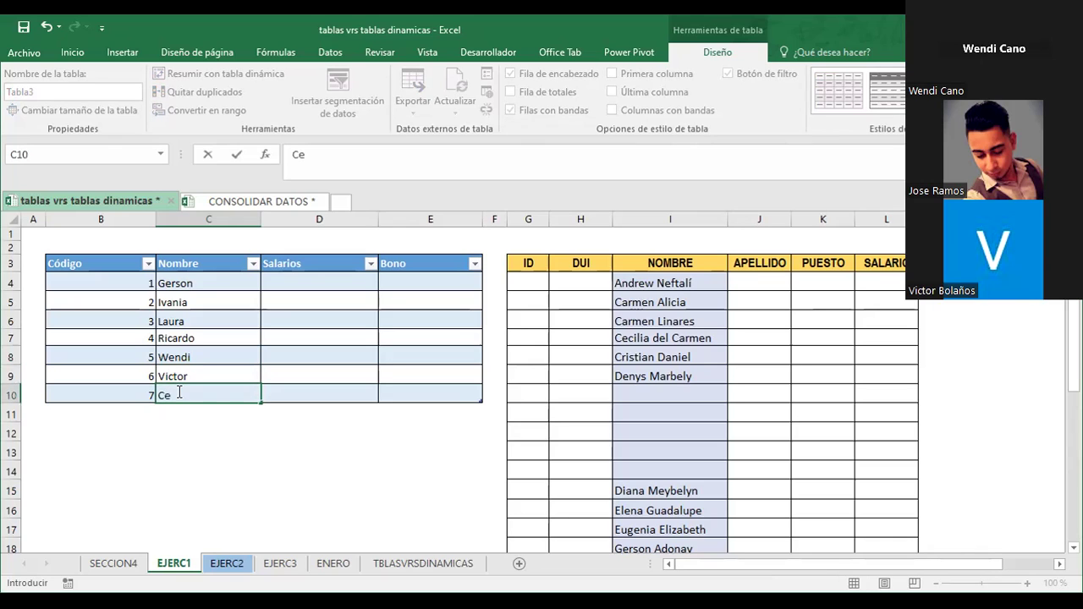
type("cilia")
key("Return")
left_click(231, 353)
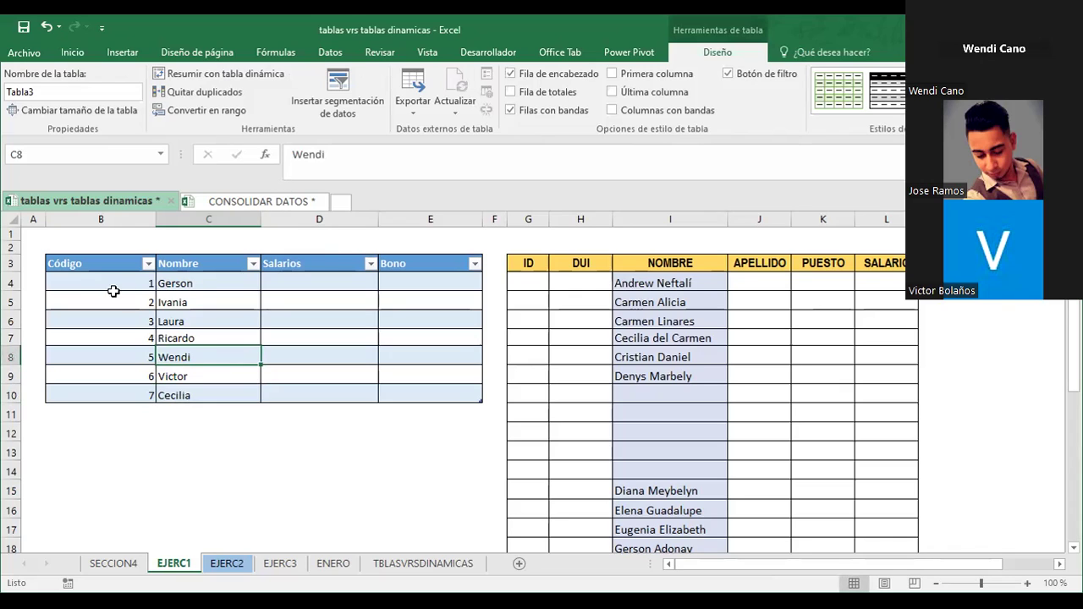
- Enter the first salary, 2563, in cell D4
left_click(90, 277)
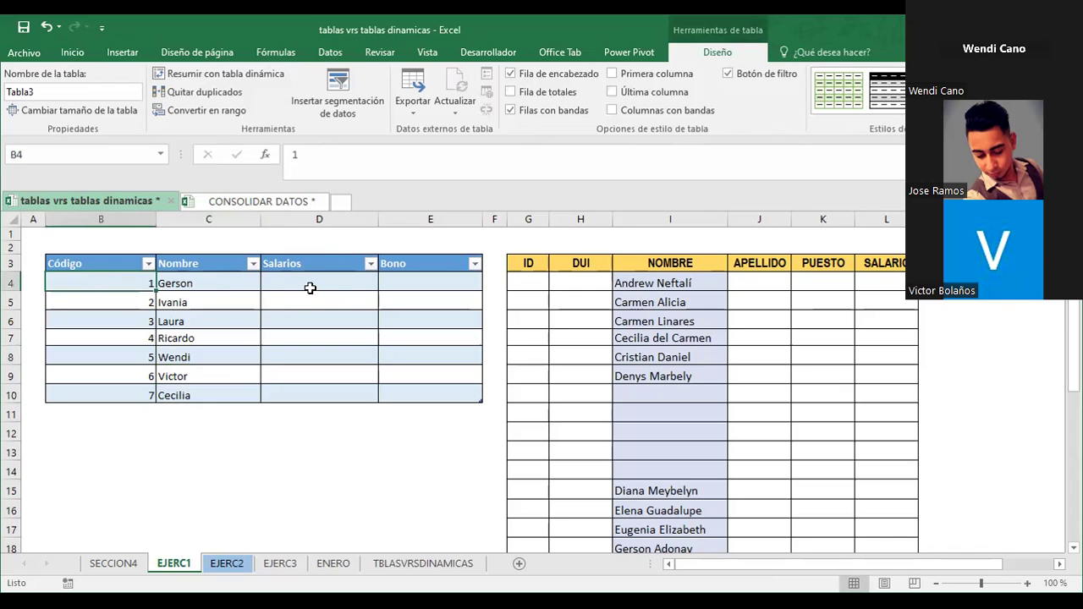
left_click(310, 288)
left_click(390, 284)
left_click(299, 292)
left_click(203, 287)
left_click(292, 285)
type("25")
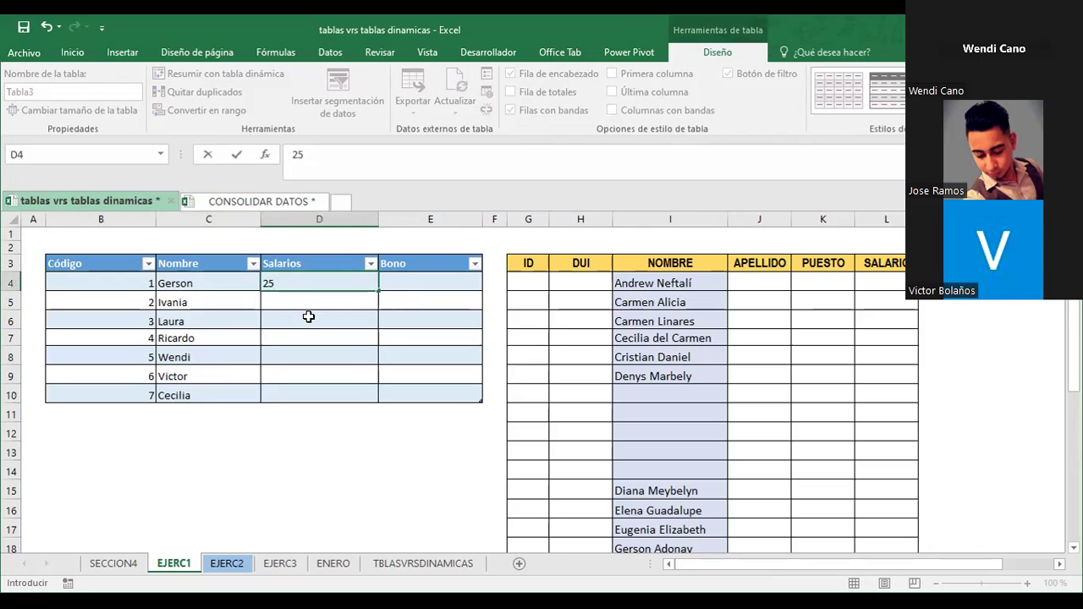
left_click(298, 317)
left_click(333, 282)
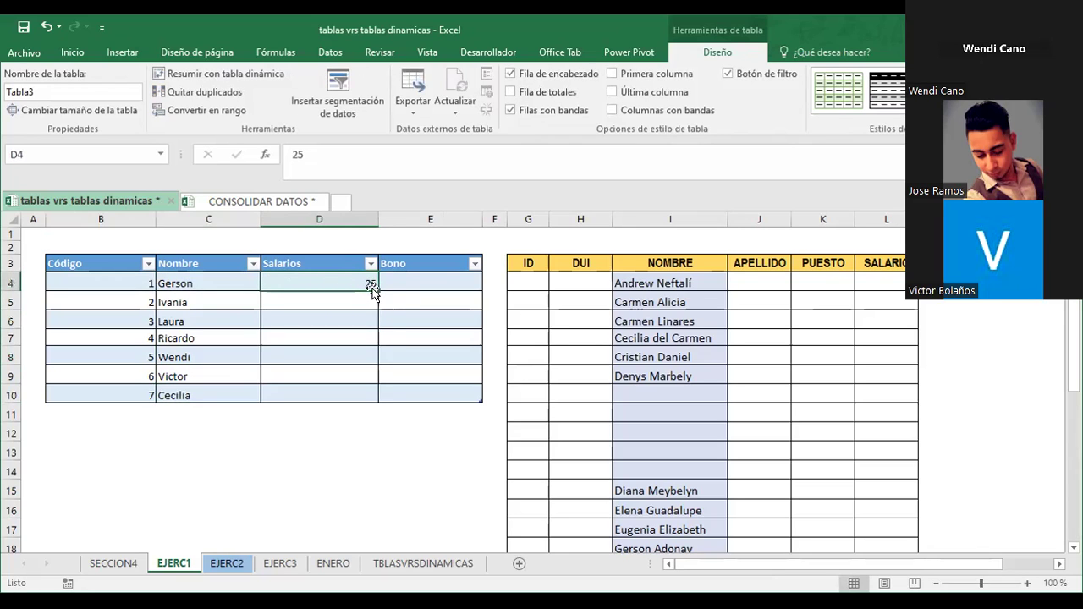
type("2563")
key("Return")
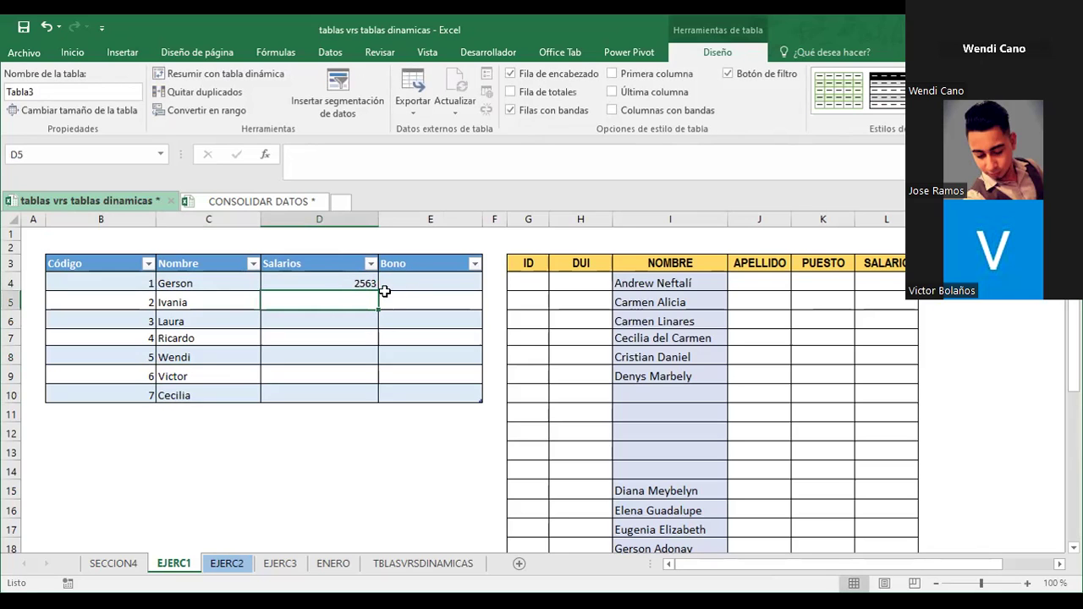
- Copy 2563 down into D5:D10, then clear those pasted copies
left_click(339, 281)
left_click_drag(377, 288, 381, 292)
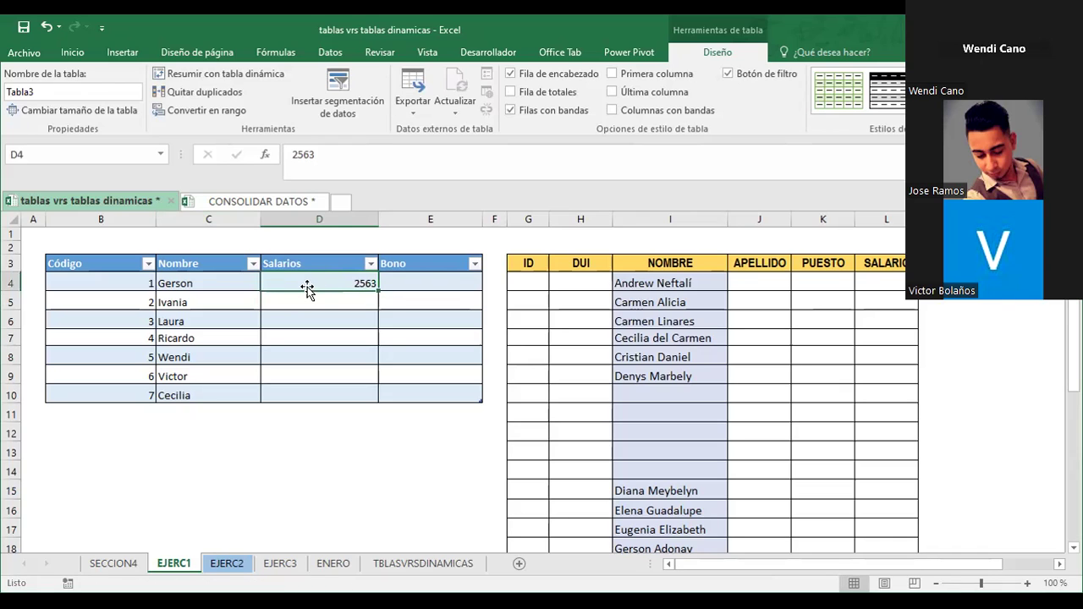
key("ctrl+c")
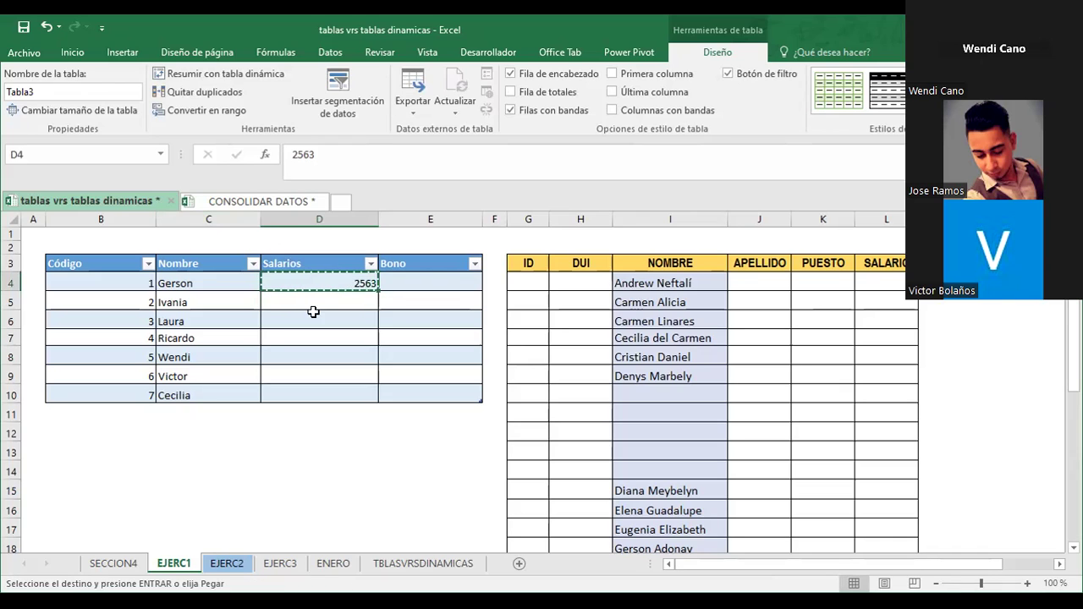
left_click_drag(315, 300, 306, 395)
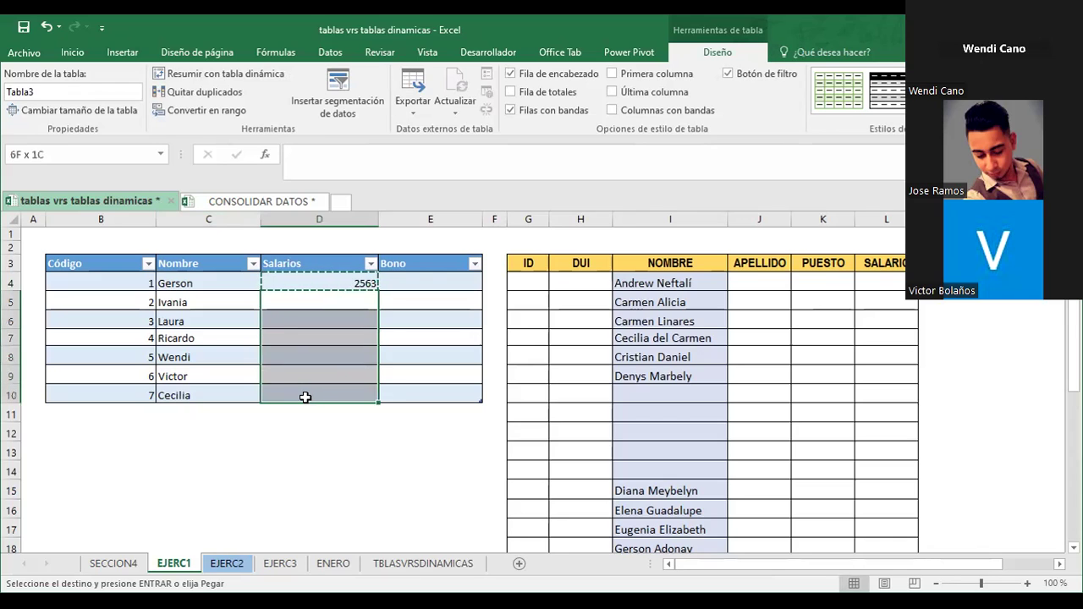
key("ctrl+v")
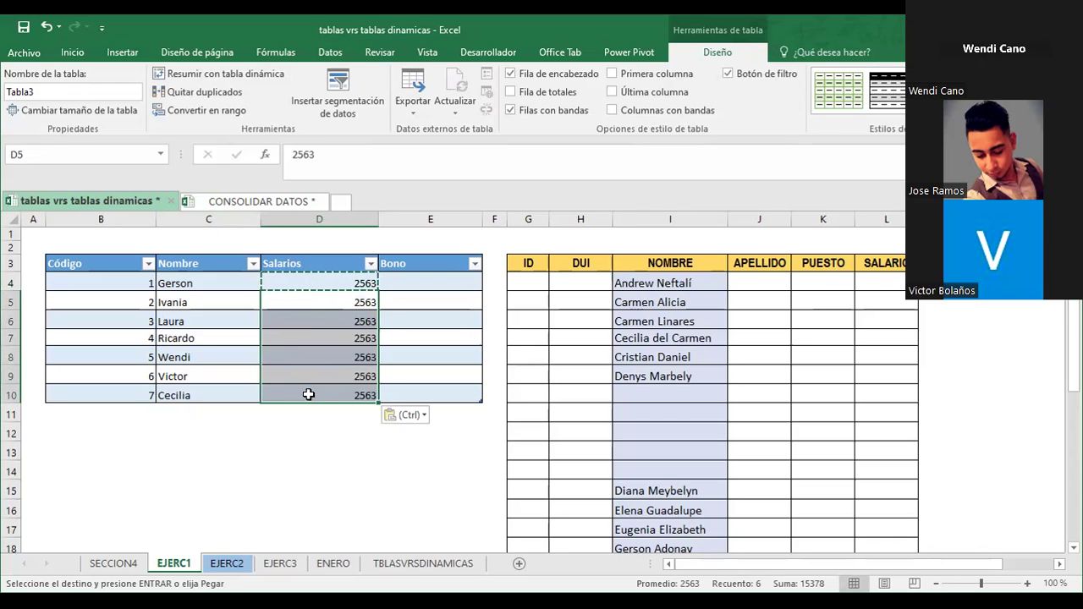
left_click(432, 301)
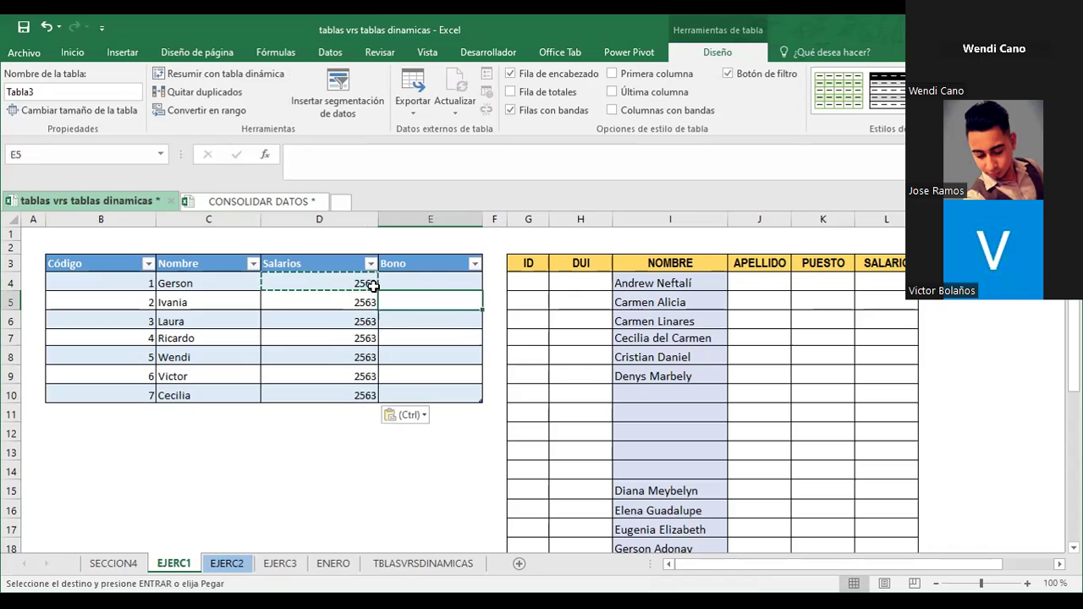
key("Escape")
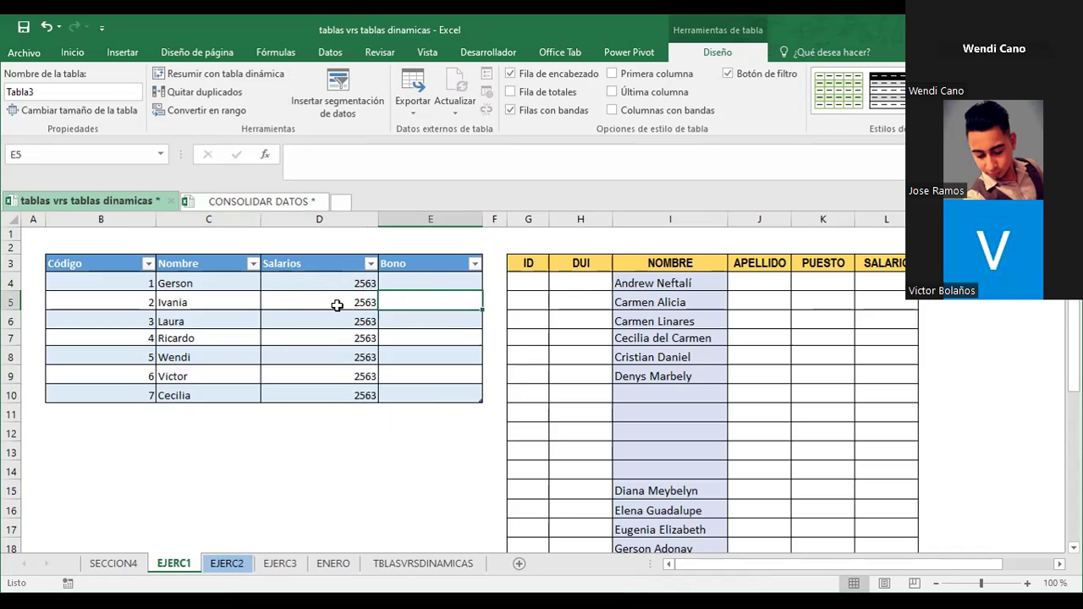
left_click(336, 303)
left_click_drag(333, 366, 333, 397)
key("Delete")
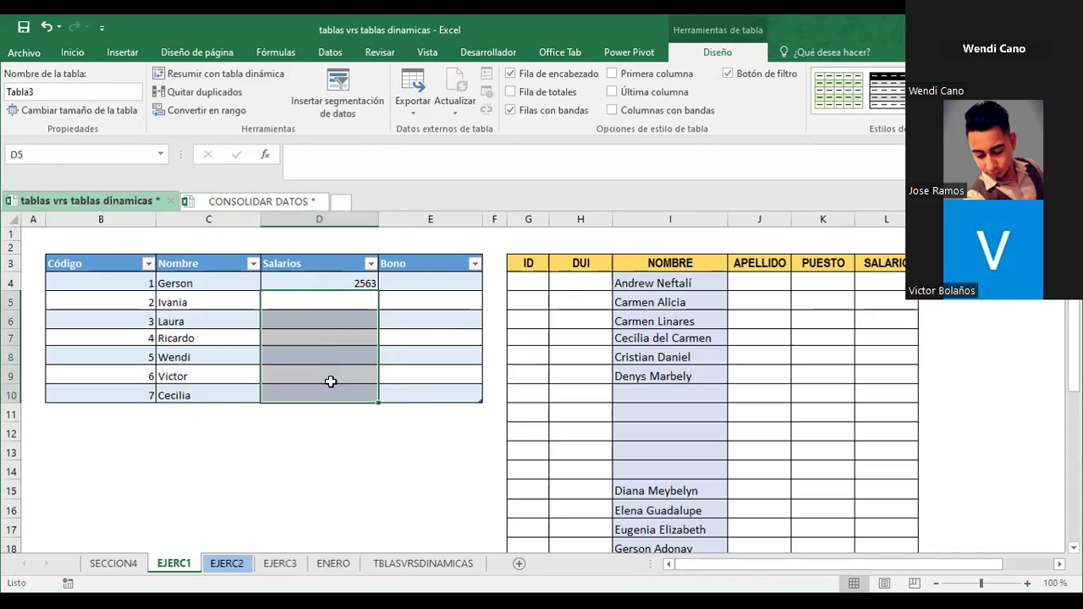
- Type salaries 585, 653, 457, 21 and 523 into D5 through D9
left_click(318, 302)
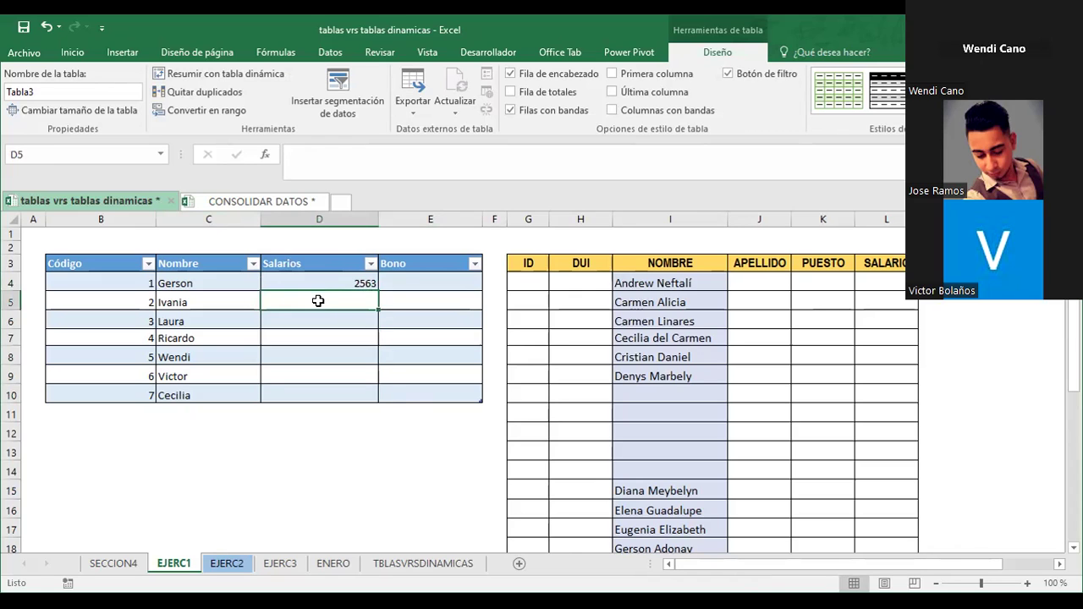
type("585")
key("Return")
type("653")
key("Return")
type("457")
key("Return")
type("21")
key("Return")
type("523")
key("Return")
- Correct D8 to 360 and enter 360 as the last salary in D10
key("Up")
key("Up")
key("Up")
key("Up")
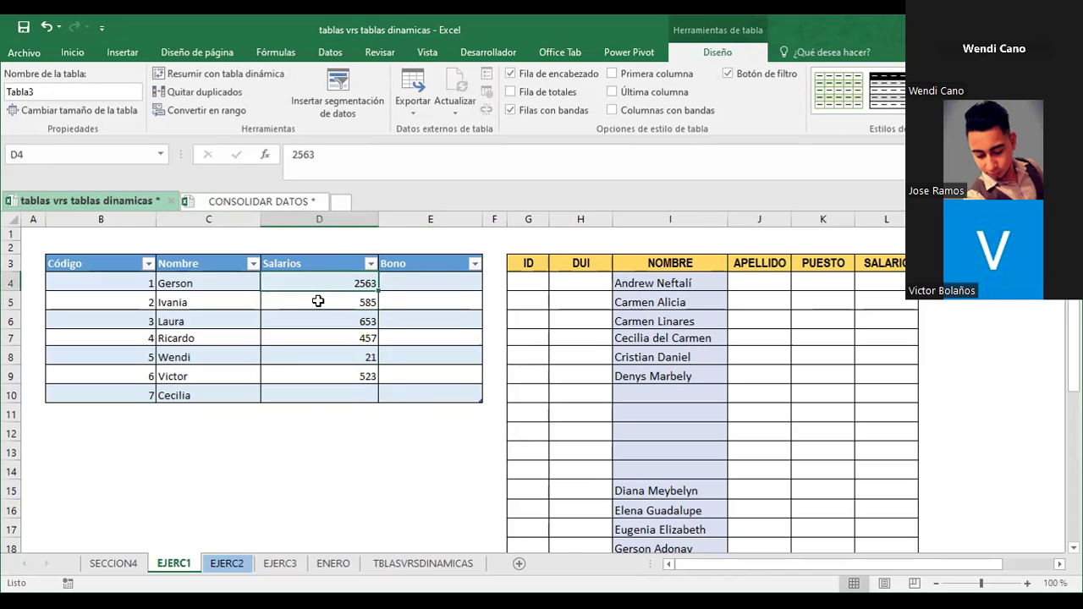
key("Up")
key("Down")
key("Down")
key("Down")
key("Down")
key("Down")
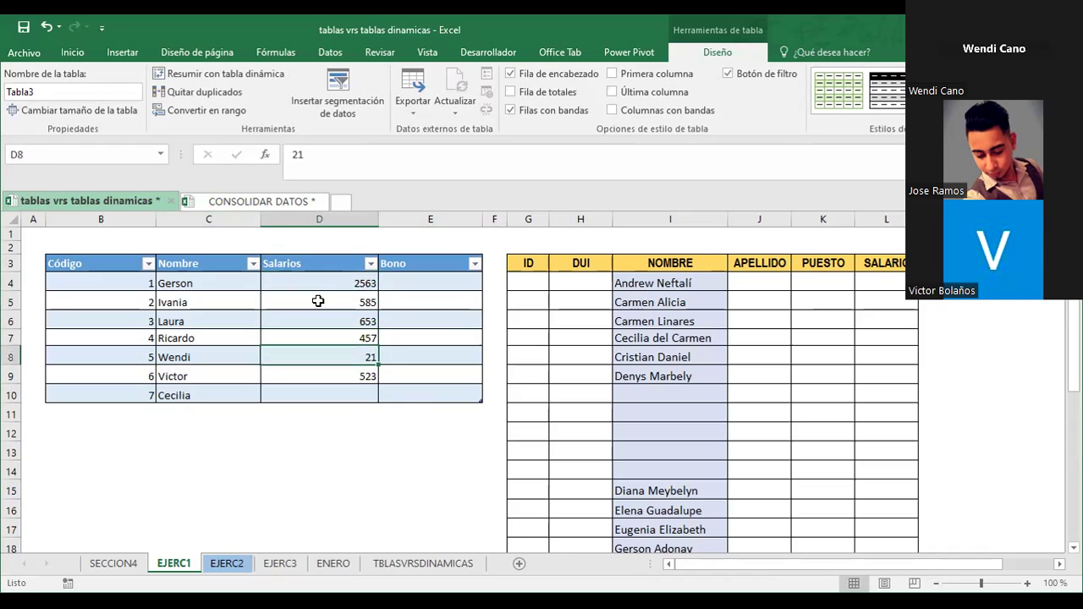
type("360")
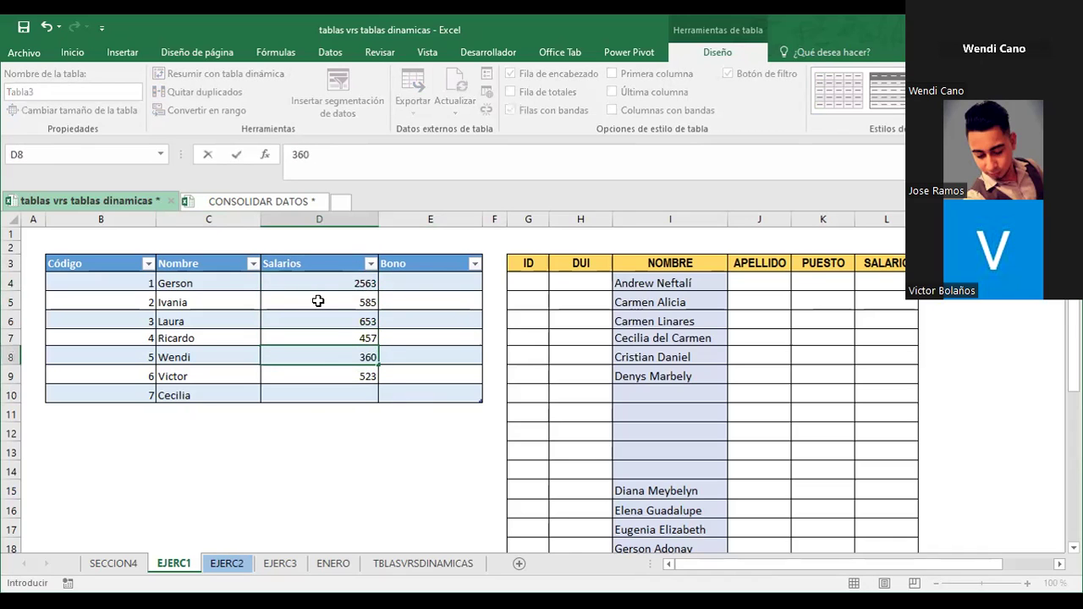
key("Return")
key("Return")
type("360")
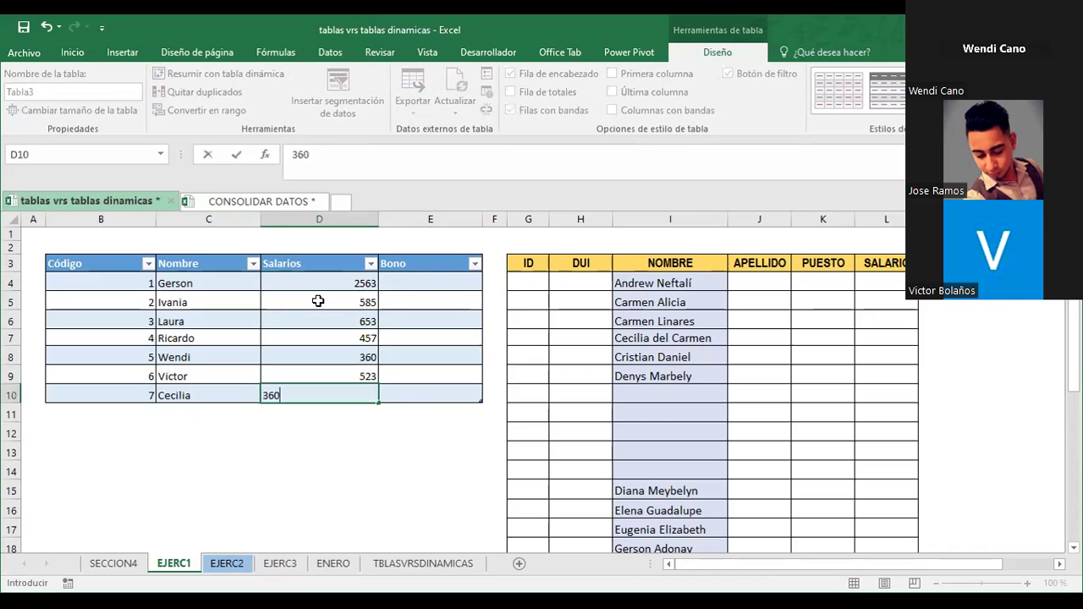
left_click(318, 301)
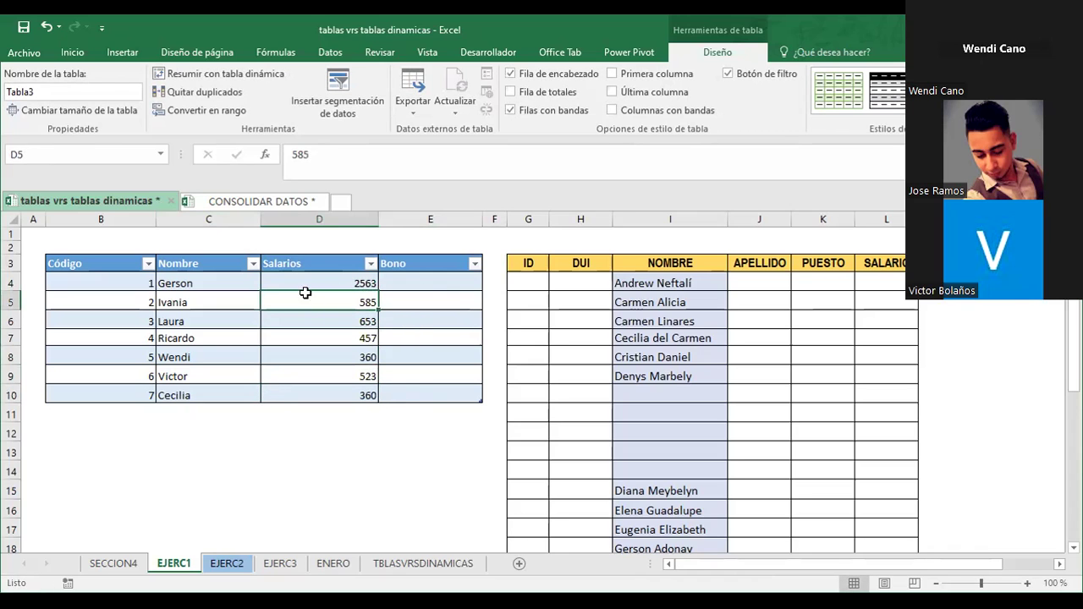
- Enter bonuses 53, 48 and 24 in E4 through E6
left_click(397, 282)
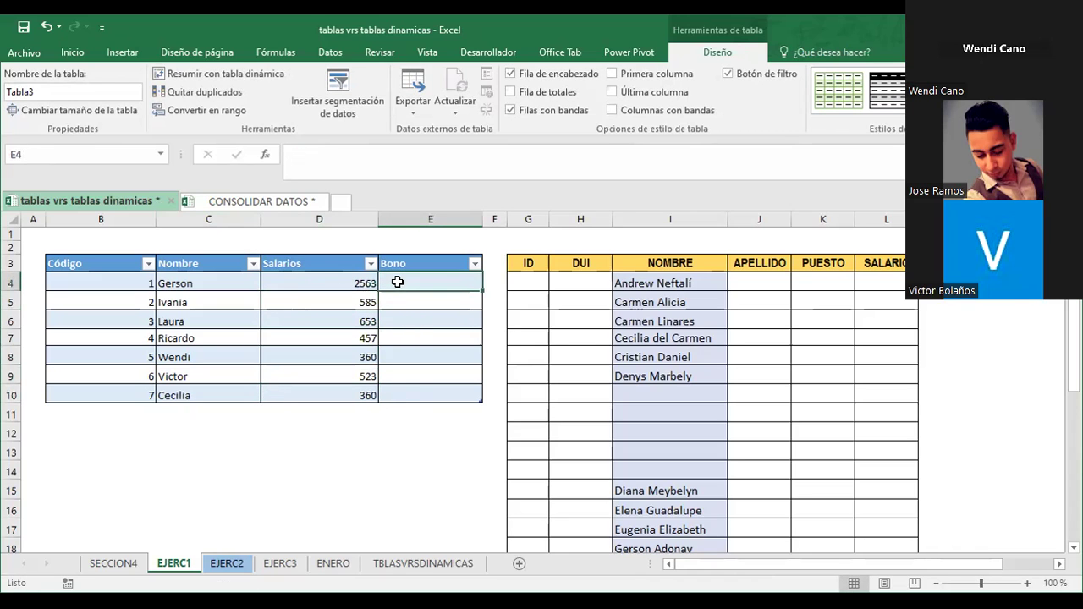
type("56")
key("BackSpace")
type("3")
key("Return")
type("481")
key("BackSpace")
key("Return")
type("24")
key("Return")
- Enter bonuses 56, 41, 25 and 32, then select the table body B4:E10
type("56")
key("Return")
key("Return")
type("41")
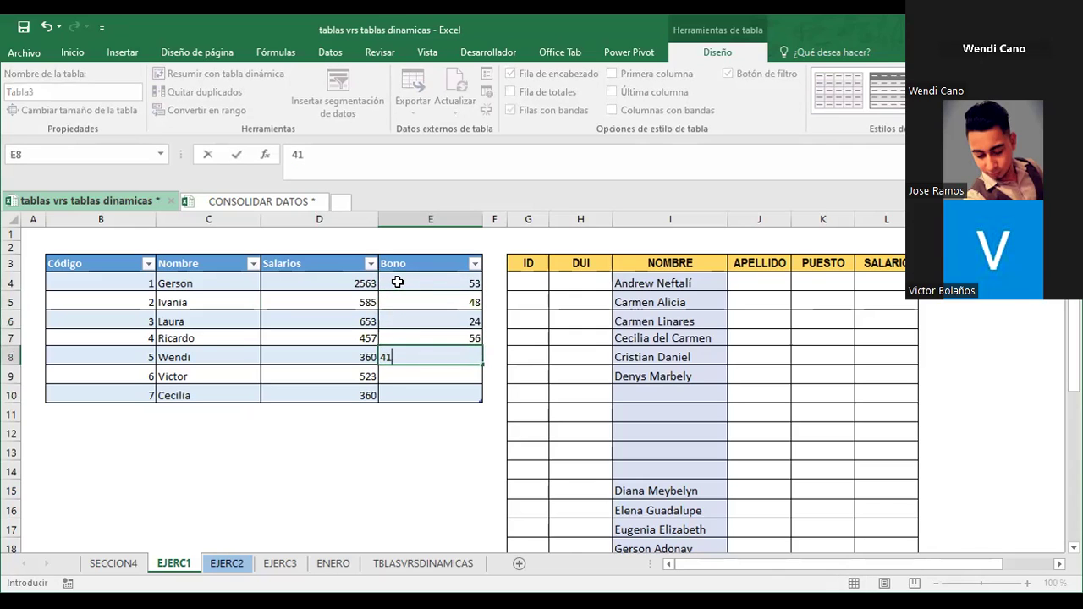
key("Return")
type("25")
key("Return")
type("32")
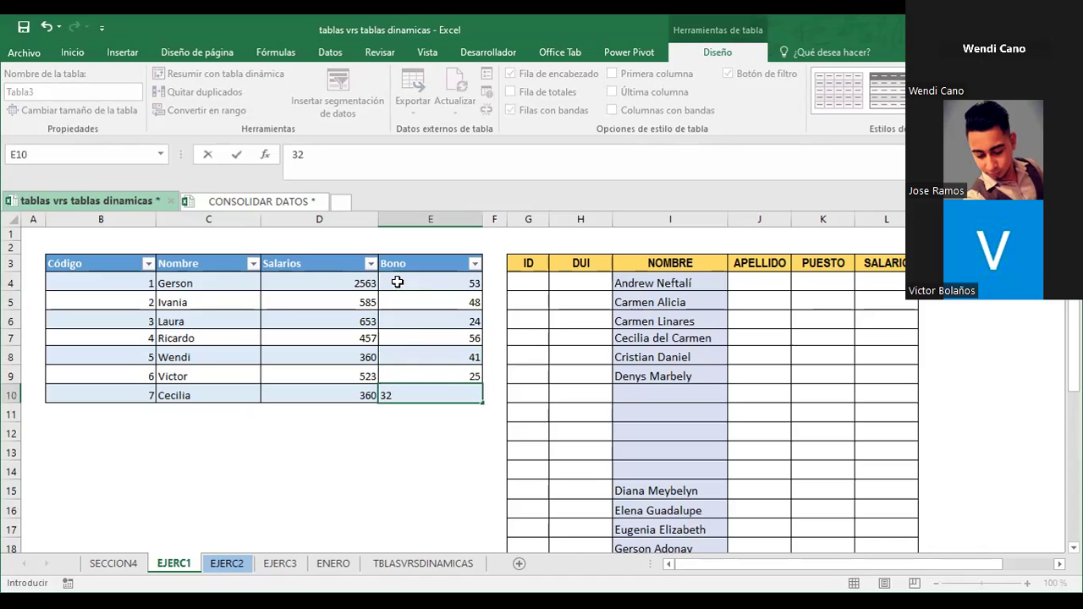
left_click(309, 283)
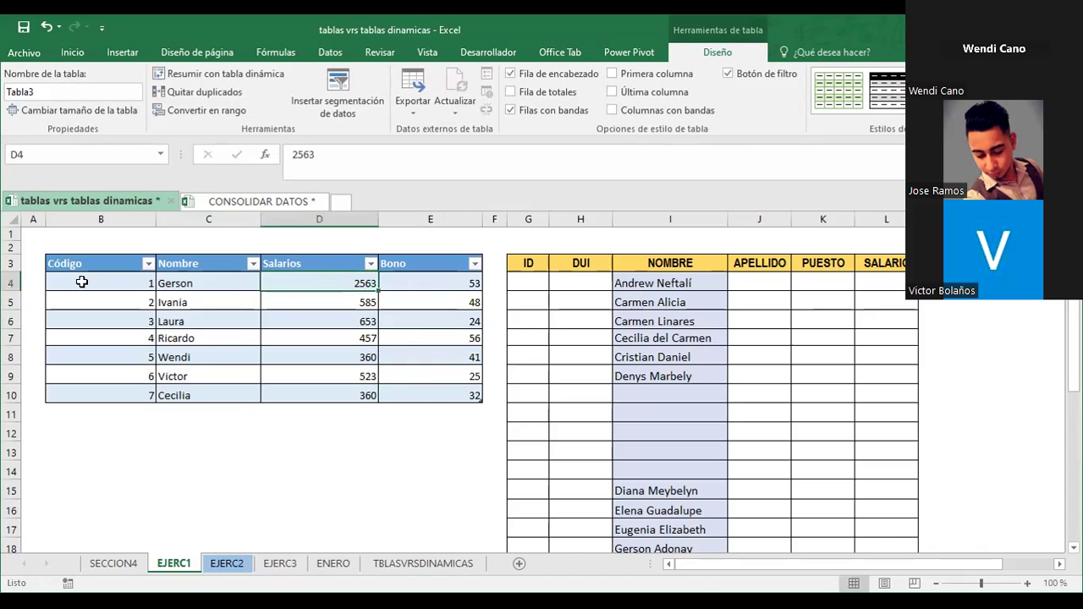
left_click_drag(82, 282, 433, 396)
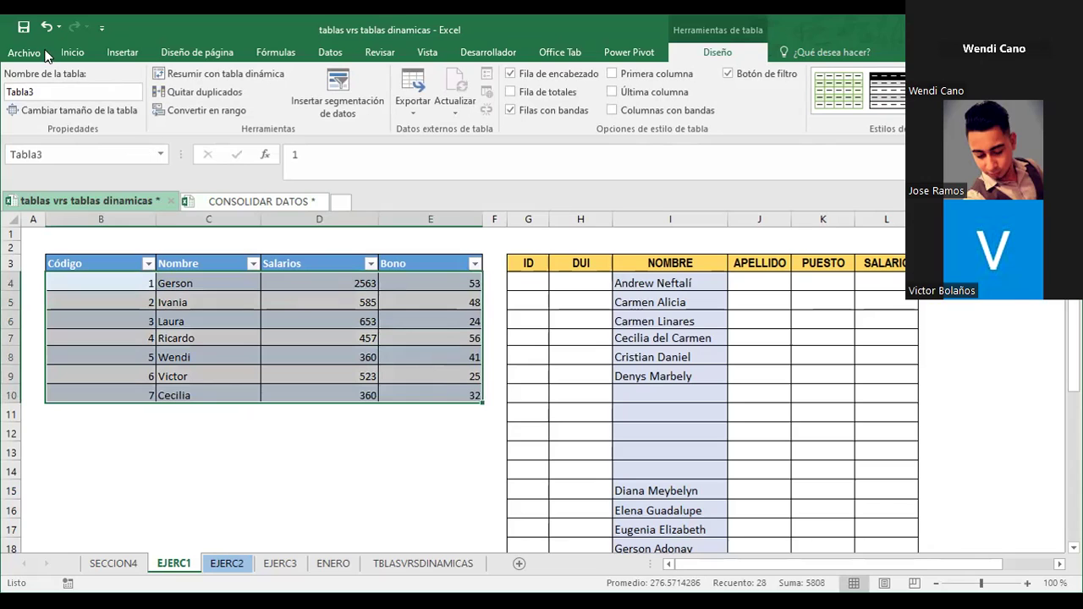
left_click(73, 53)
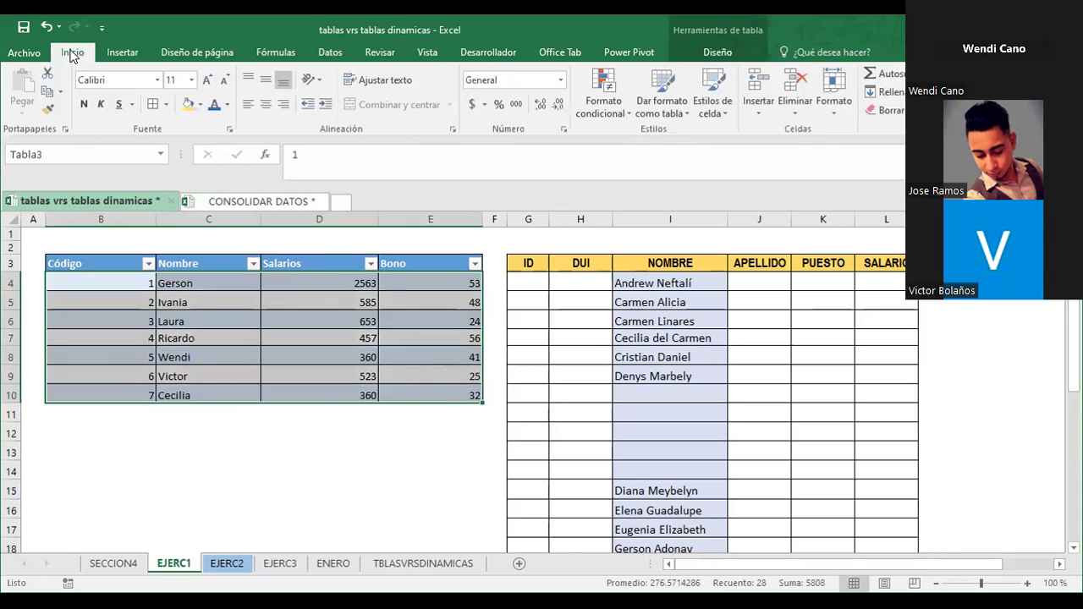
- Set the selected table text to Arial at size 12
left_click(156, 79)
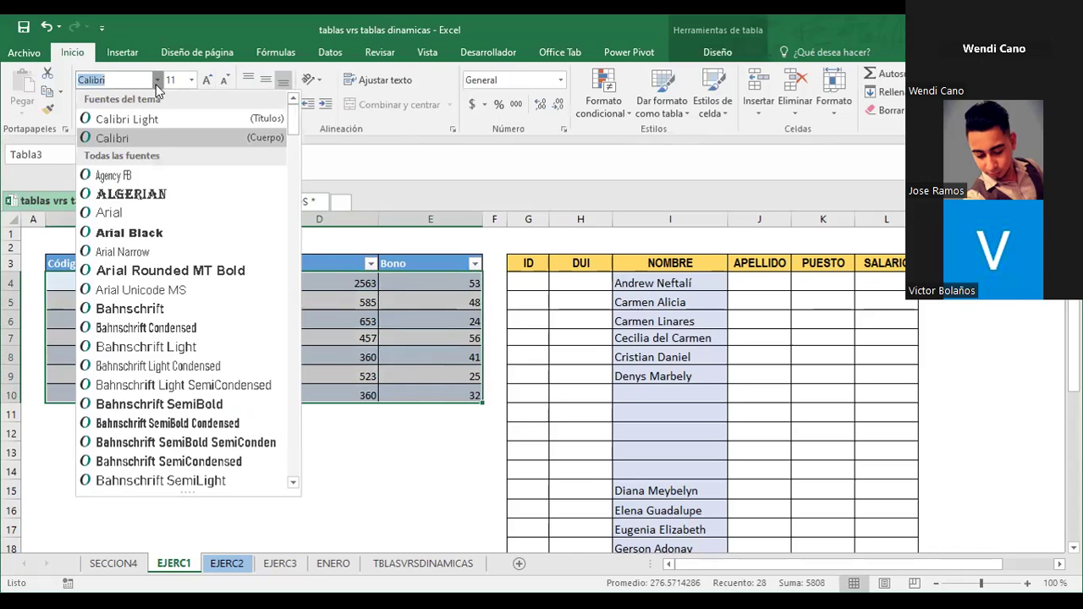
left_click(138, 211)
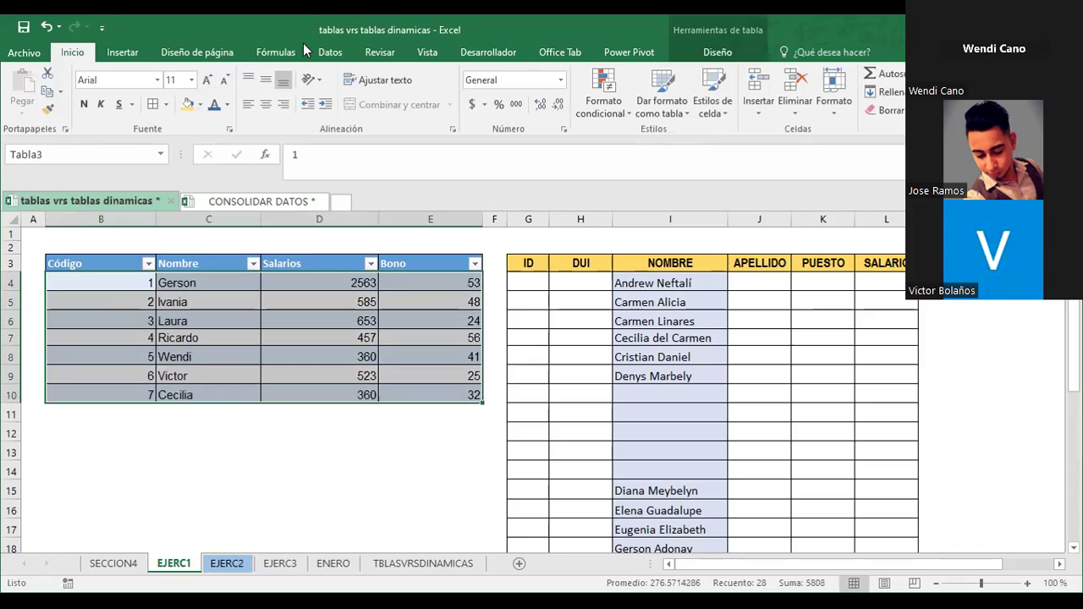
left_click(207, 80)
left_click(302, 307)
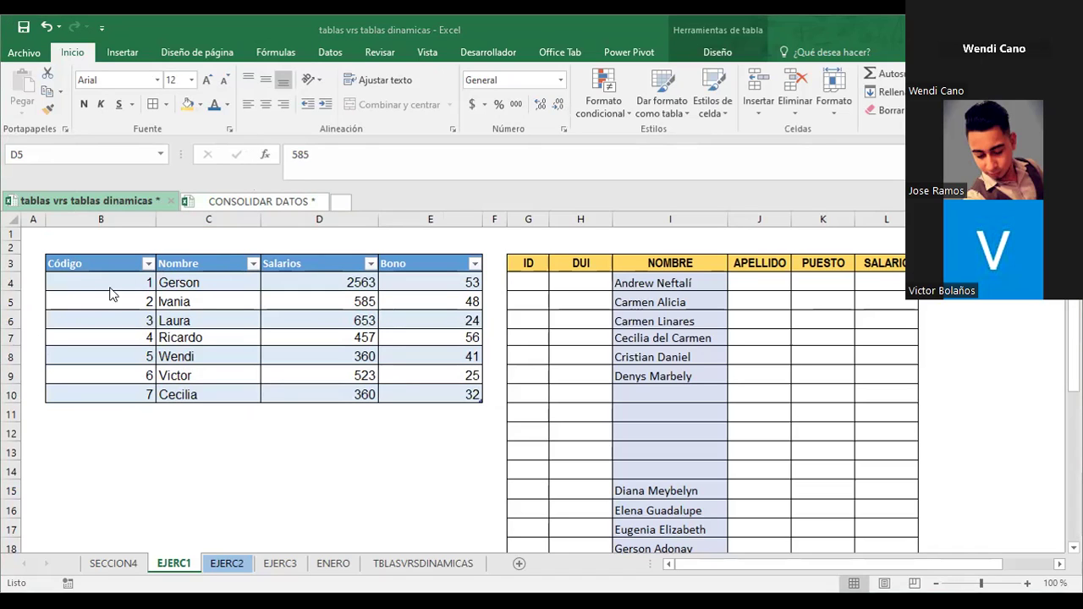
- Reselect the table cells B3:E10, then click back to cell E4
left_click(433, 265)
left_click(598, 267)
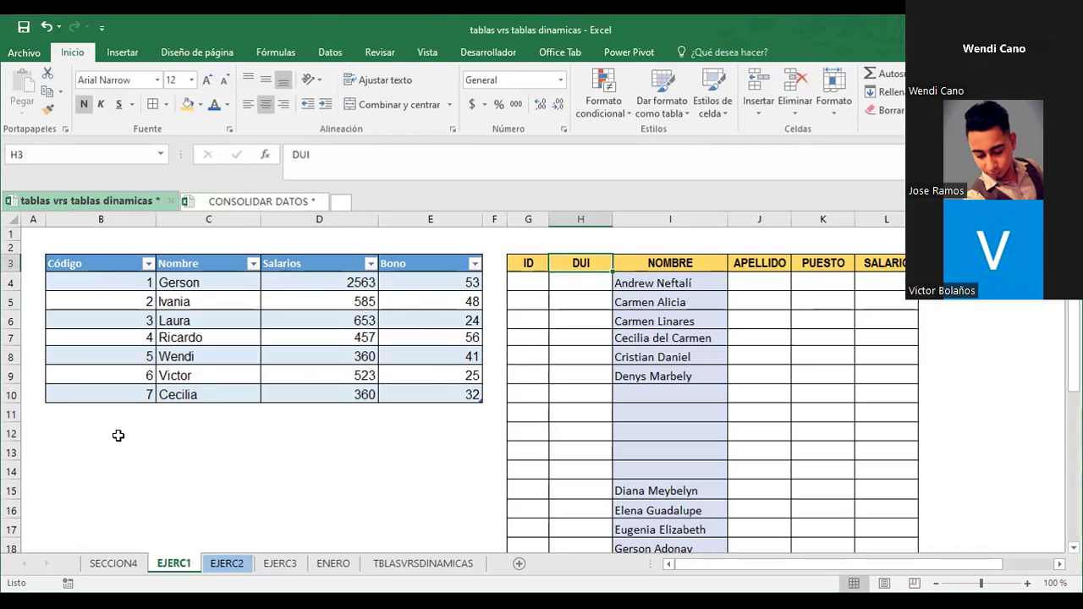
left_click(100, 268)
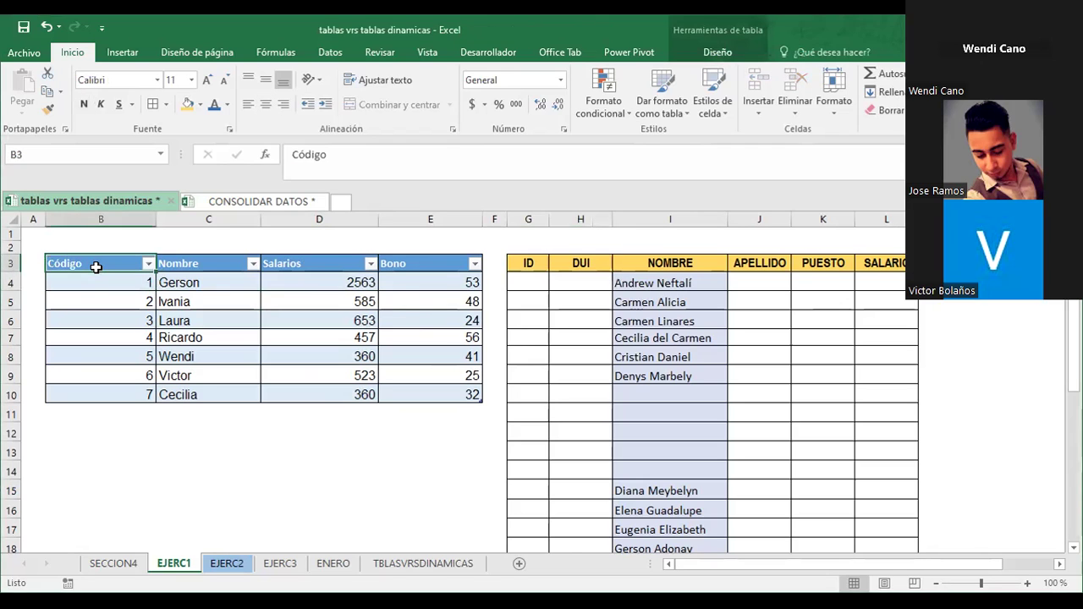
mouse_move(96, 267)
left_mouse_down()
mouse_move(429, 378)
mouse_move(428, 389)
left_mouse_up()
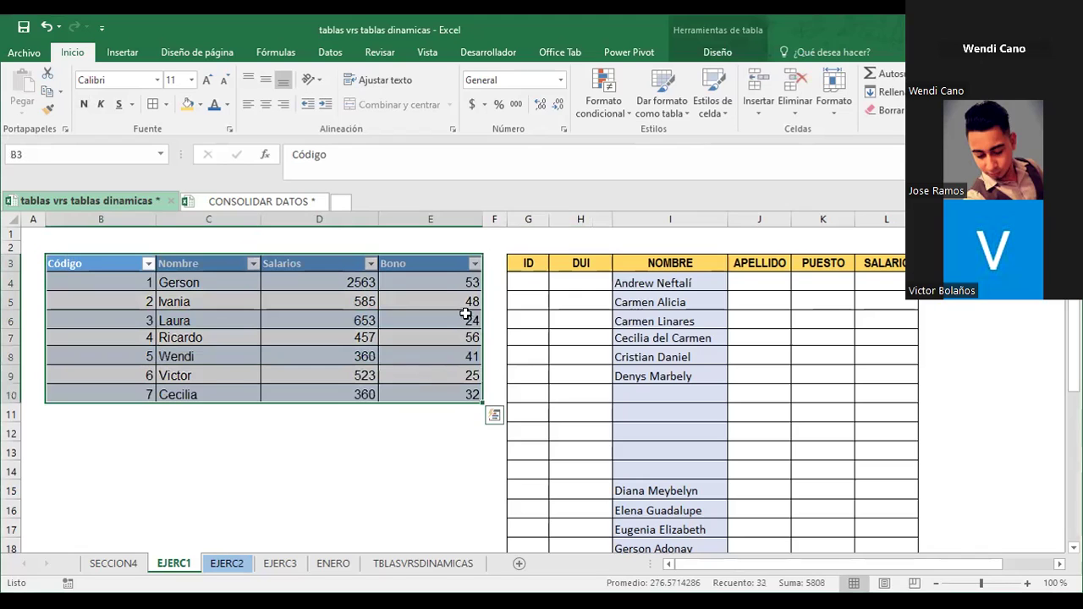
left_click(442, 284)
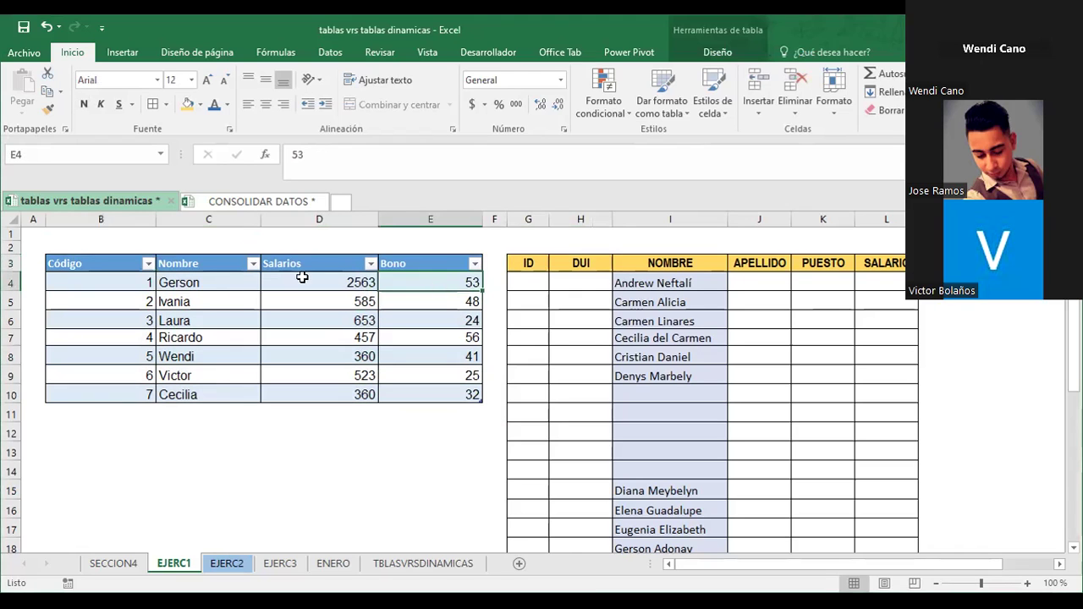
- Insert an empty column at G between the two tables
left_click(528, 219)
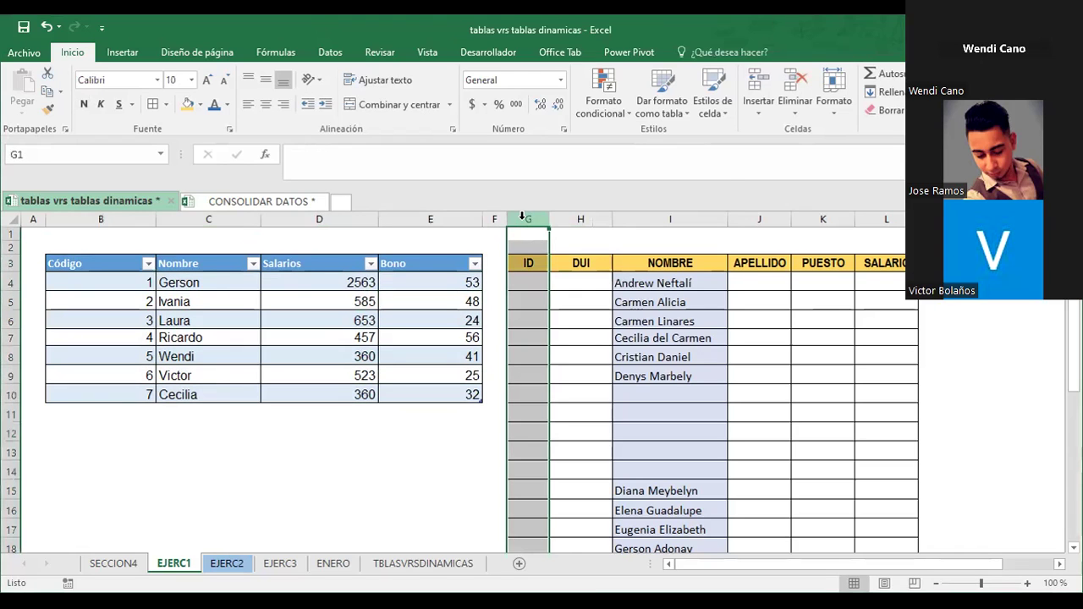
right_click(525, 220)
left_click(582, 337)
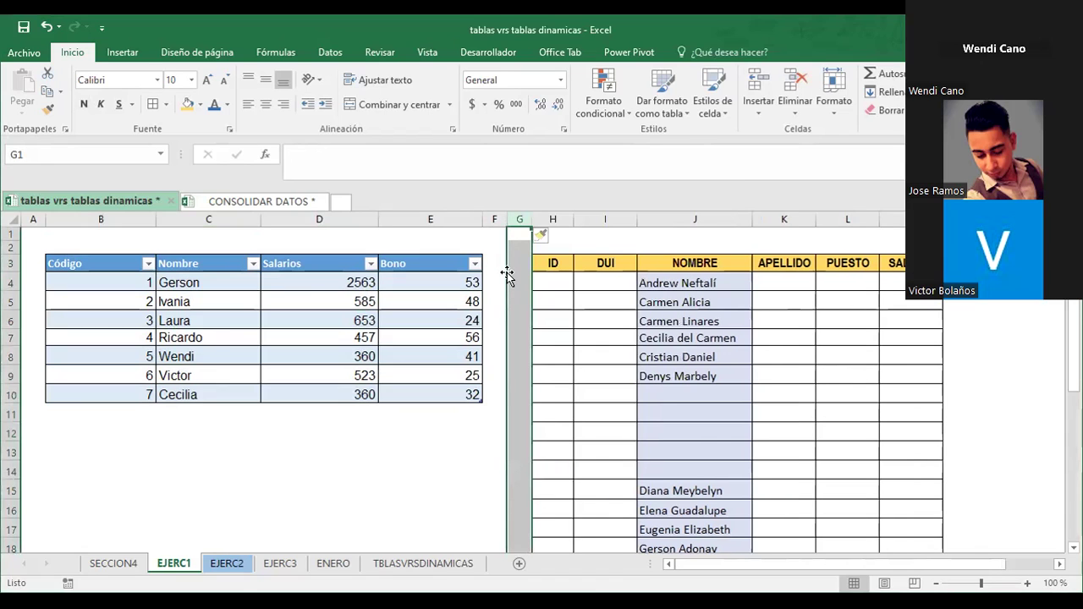
- Add the header 'totales' in F3 and widen column F to fit it
left_click(494, 263)
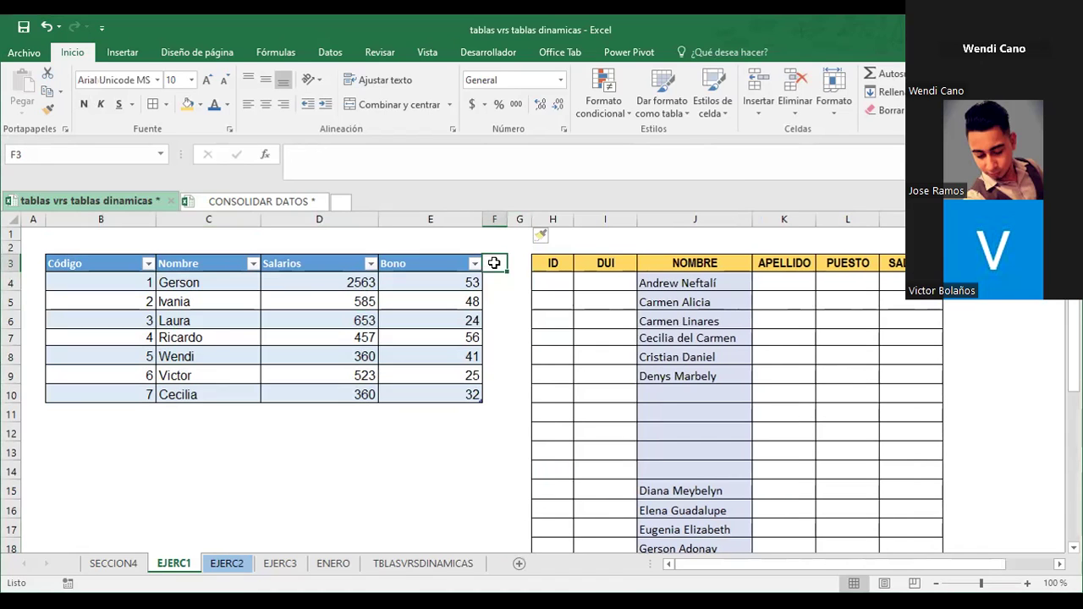
type("totales")
key("Return")
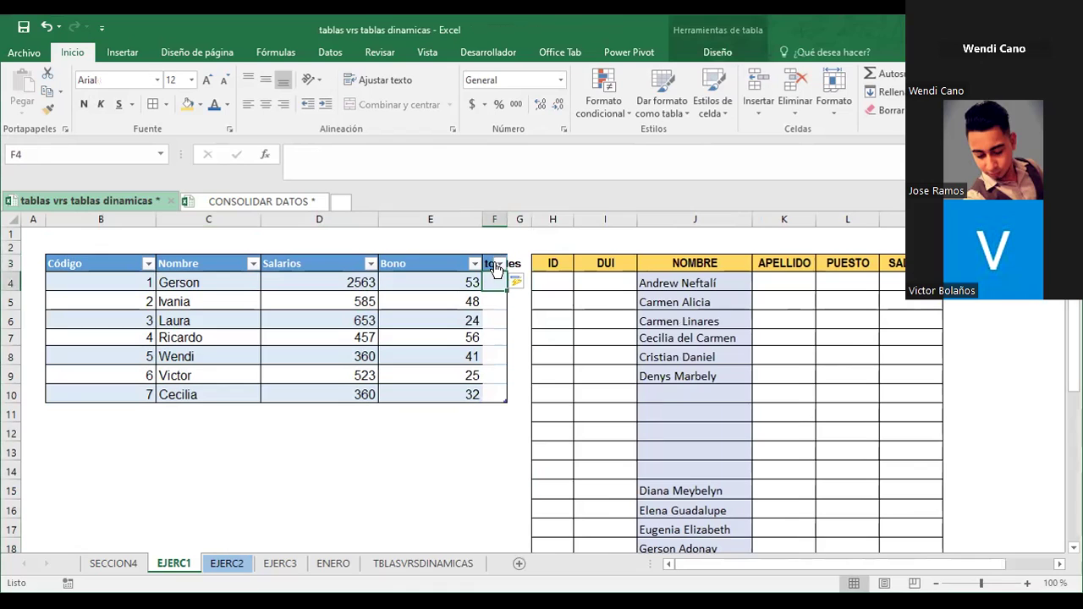
left_click_drag(507, 219, 524, 219)
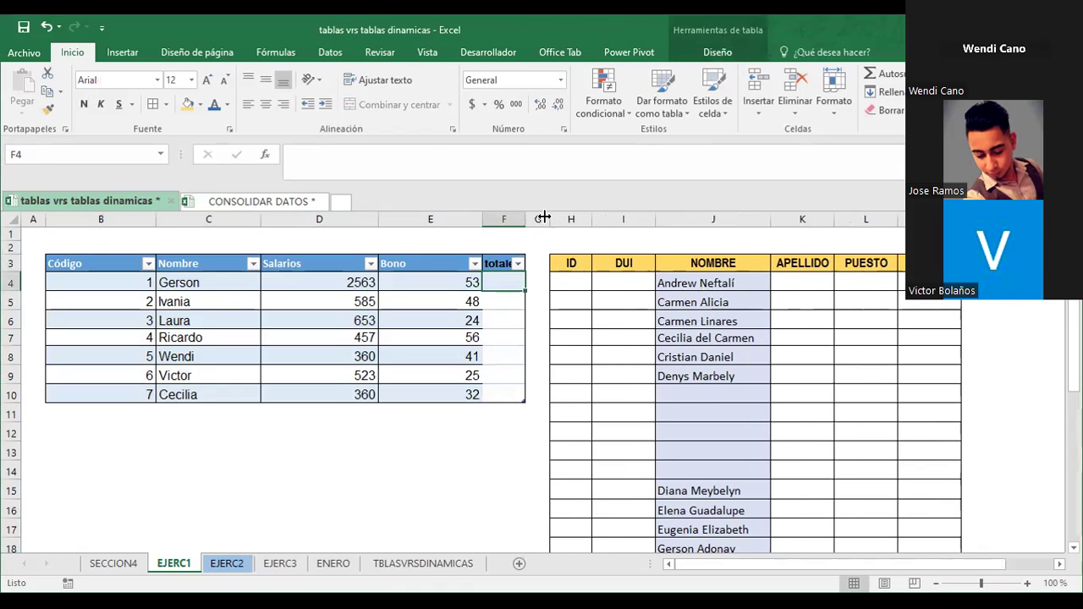
left_click_drag(525, 219, 552, 220)
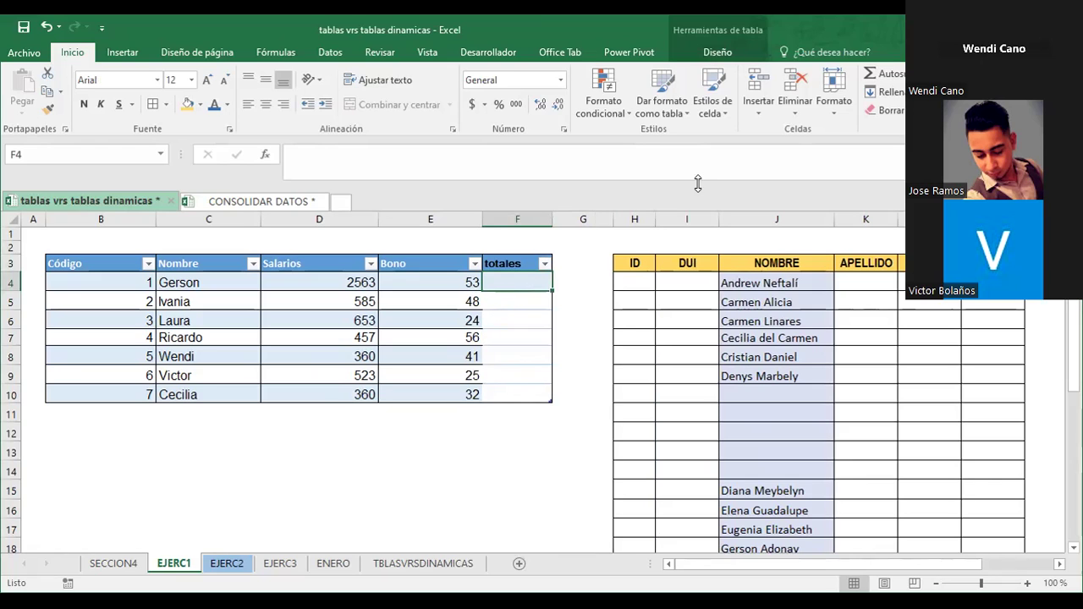
left_click(883, 78)
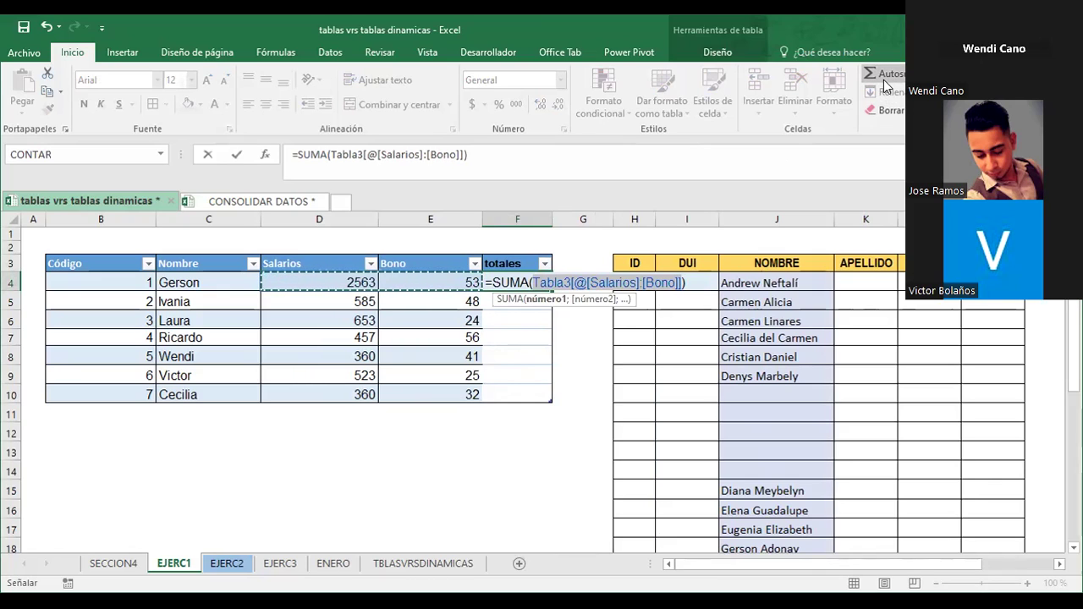
- Commit =SUMA(Tabla3[@[Salarios]:[Bono]]) in F4 so totales fills from 2616 to 392
key("Return")
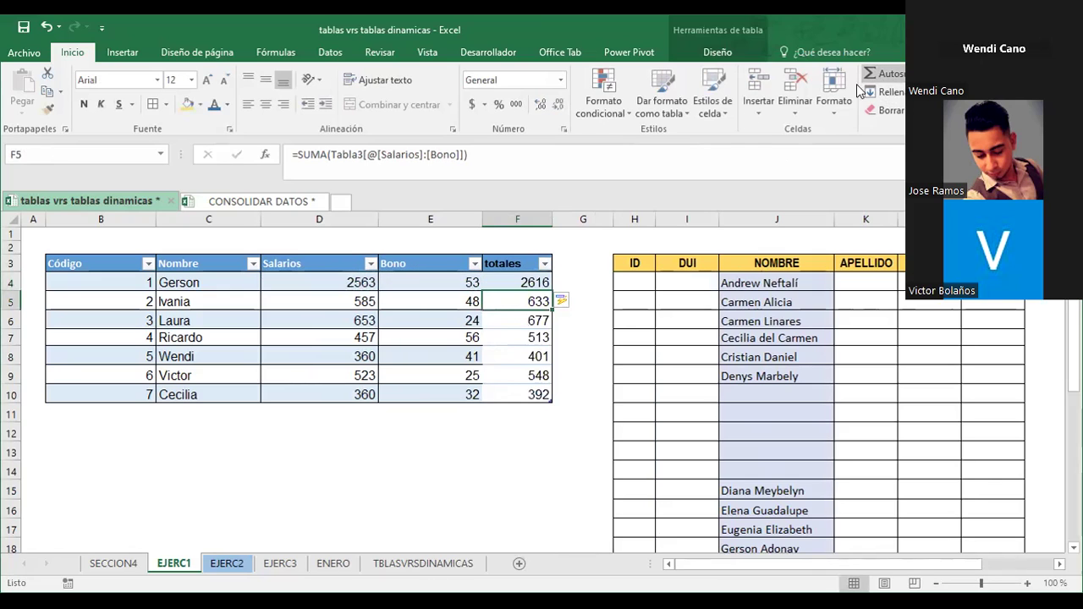
left_click_drag(511, 283, 501, 394)
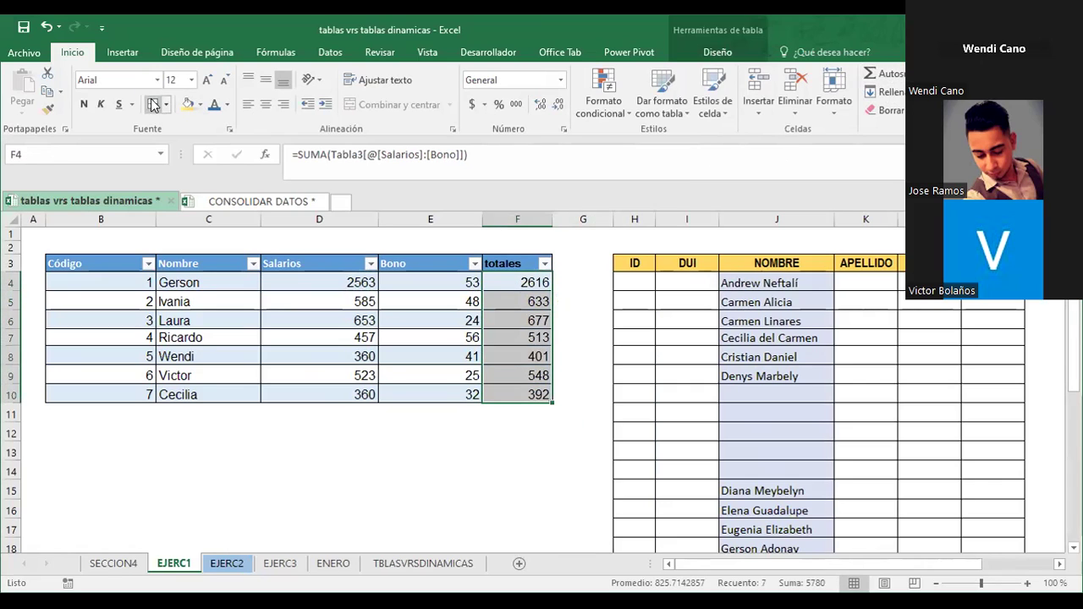
left_click(512, 304)
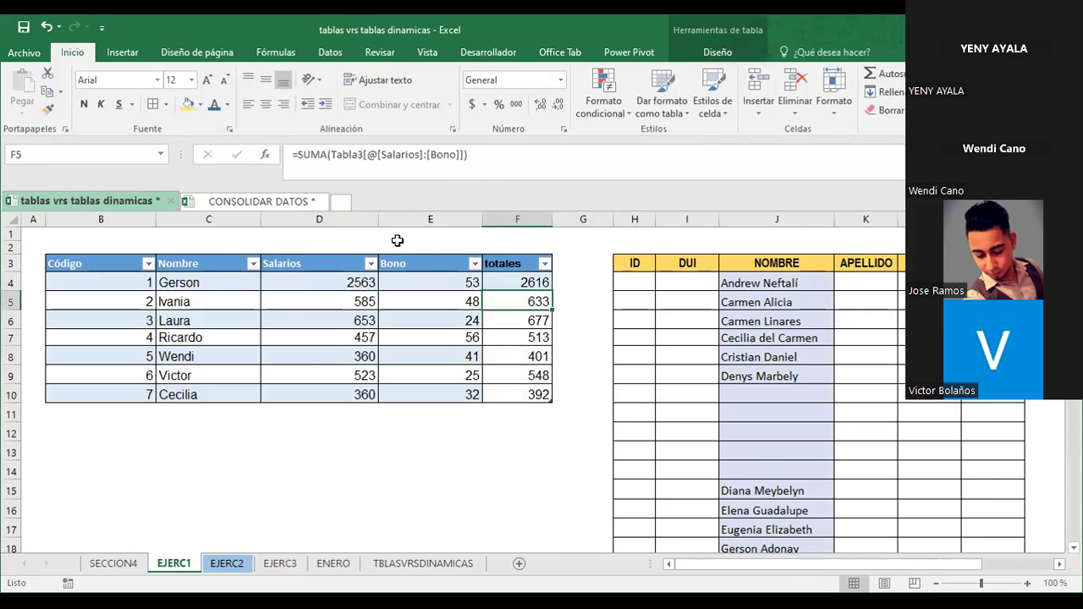
- Browse the ribbon tabs to Fórmulas and launch Administrador de nombres
left_click(326, 58)
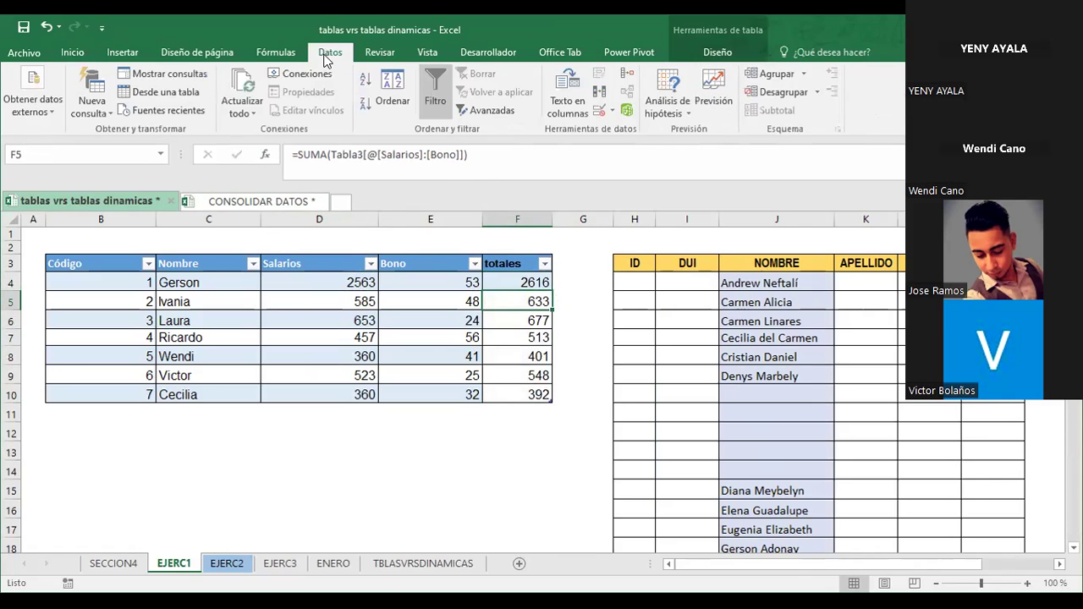
left_click(376, 55)
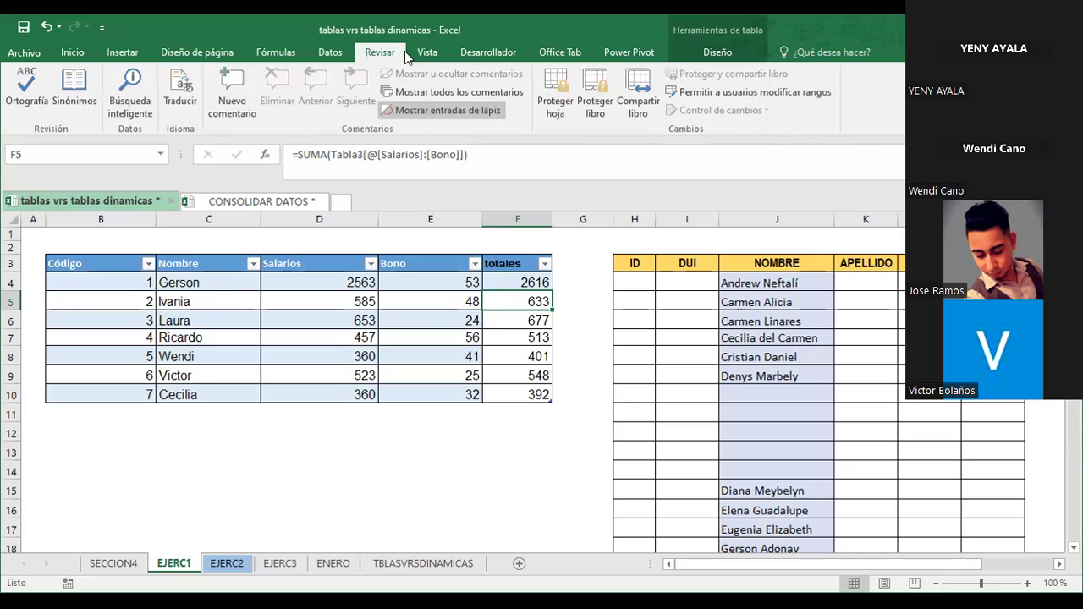
left_click(428, 54)
left_click(488, 53)
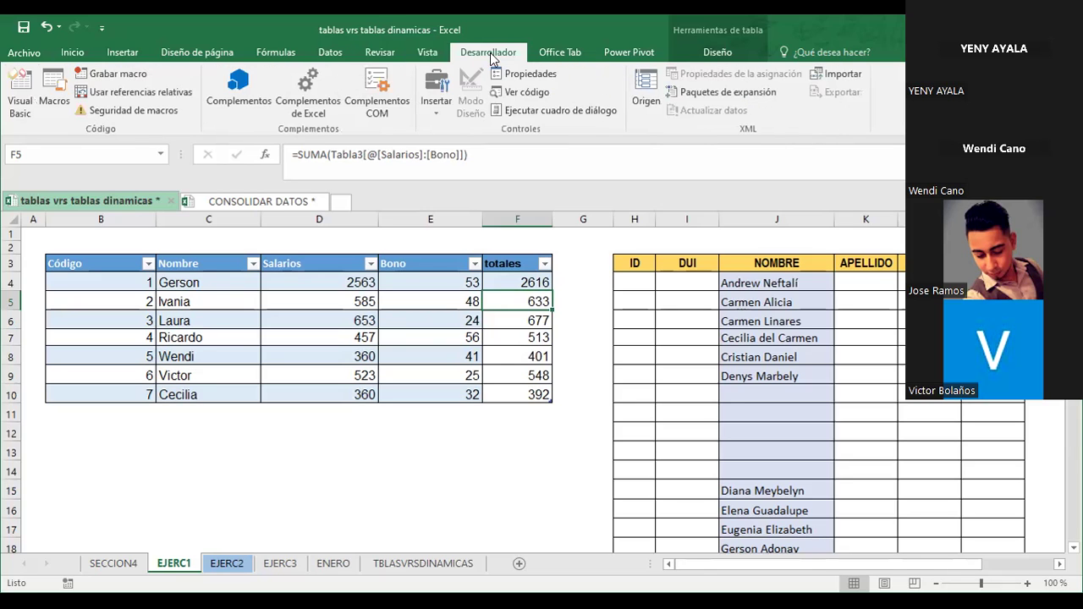
left_click(566, 56)
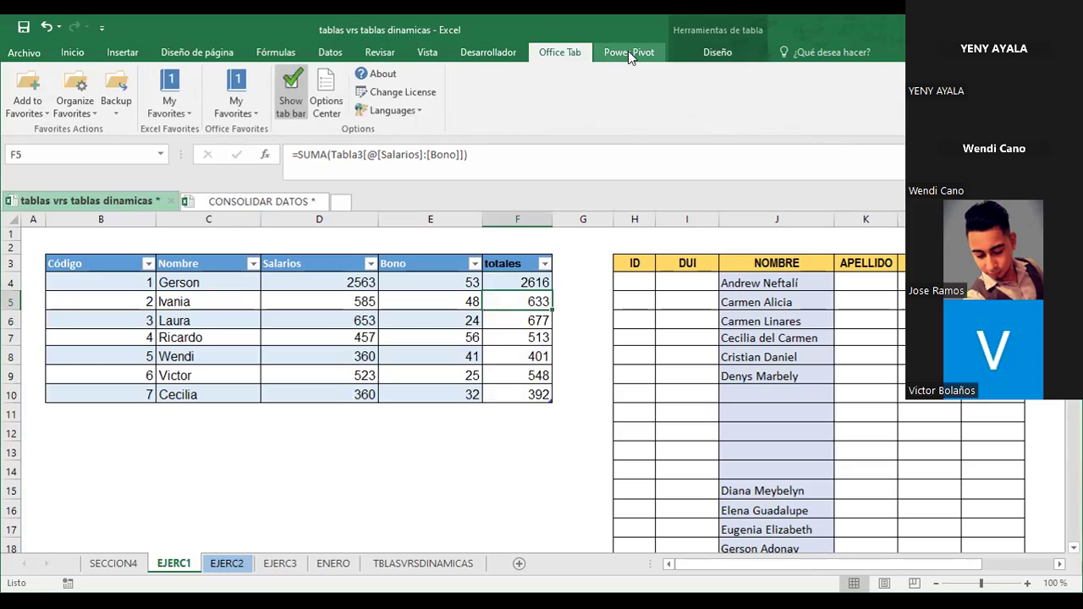
left_click(182, 53)
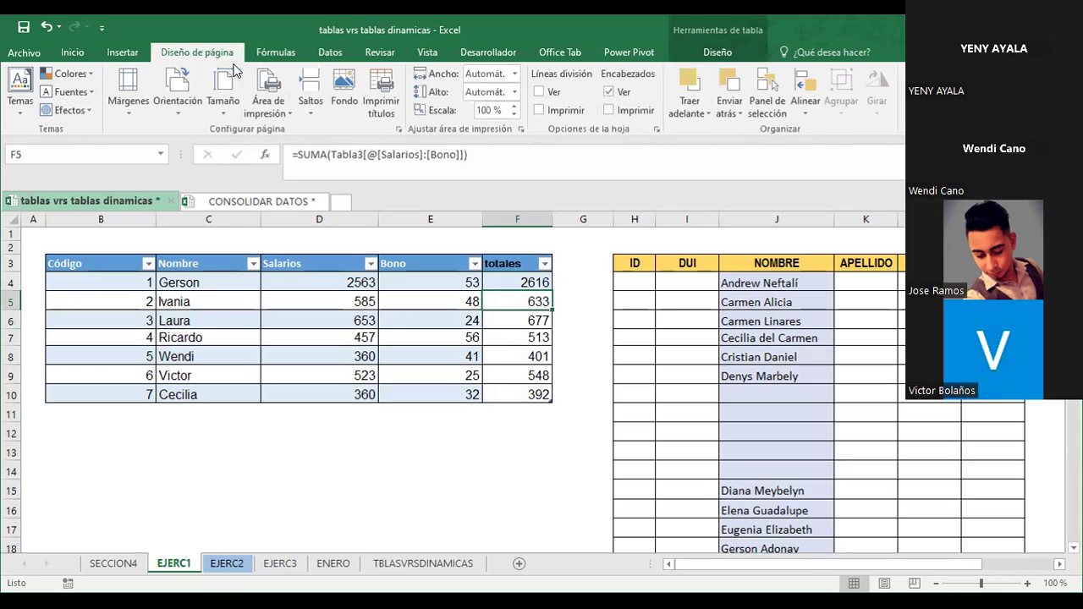
left_click(276, 54)
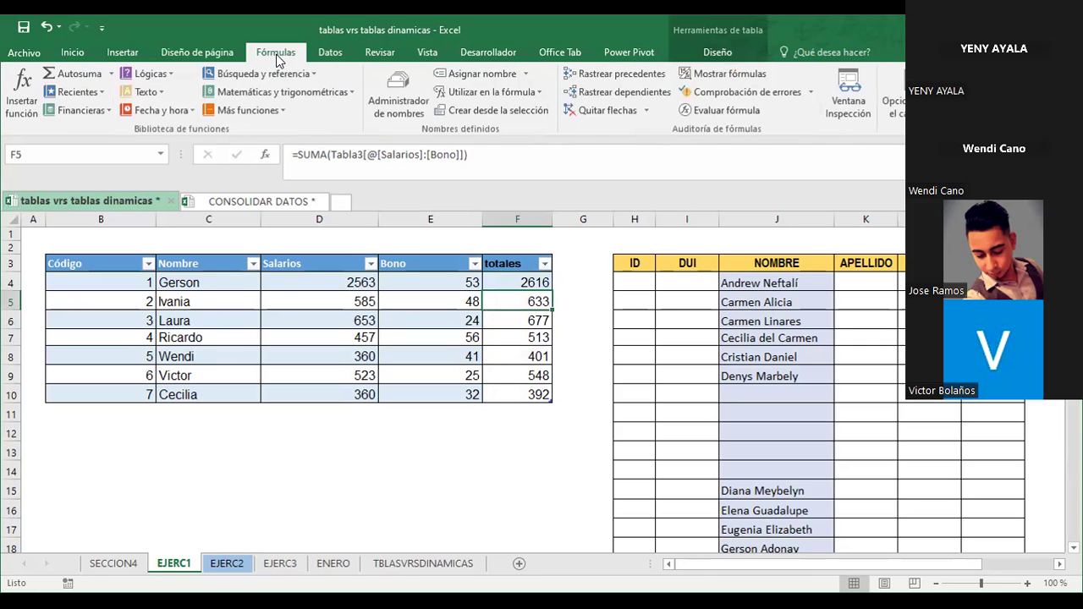
left_click(401, 102)
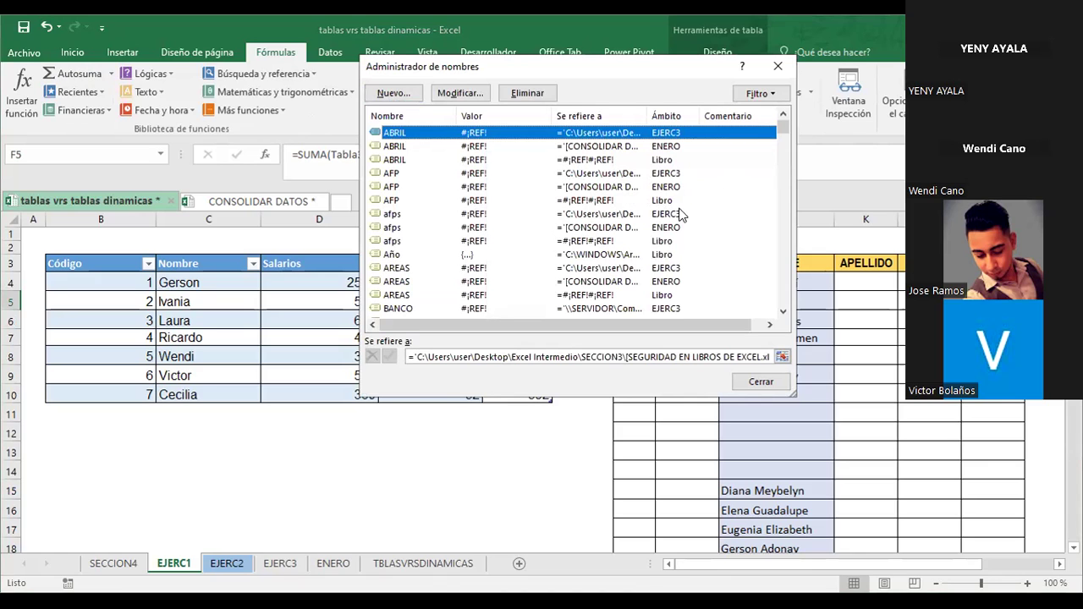
- Select the tablap4 (ENERO) name, cancel its deletion, and close the Name Manager
left_click_drag(785, 132, 784, 289)
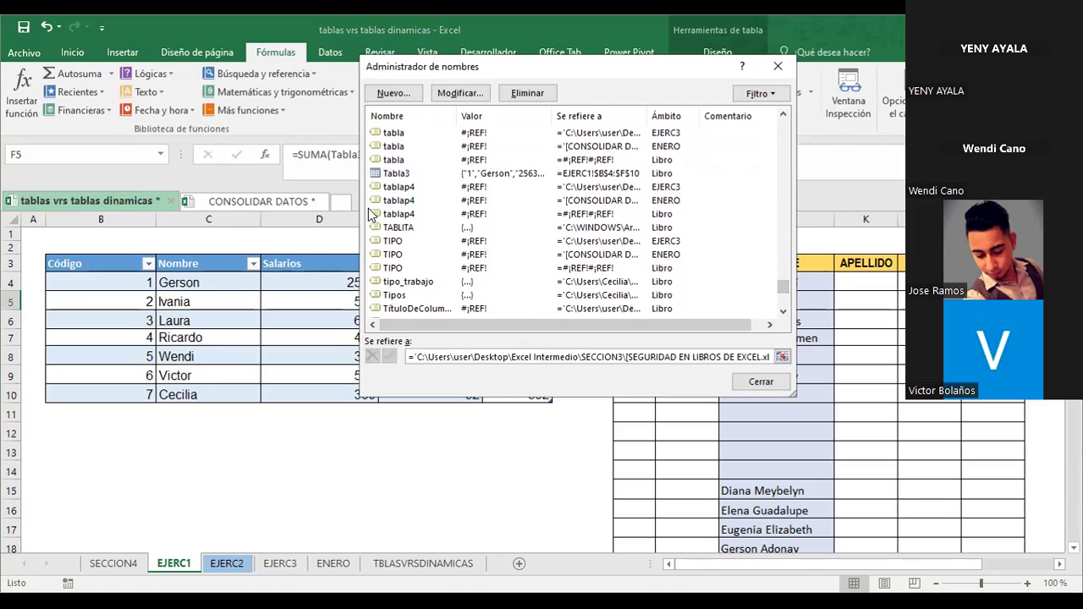
left_click(404, 200)
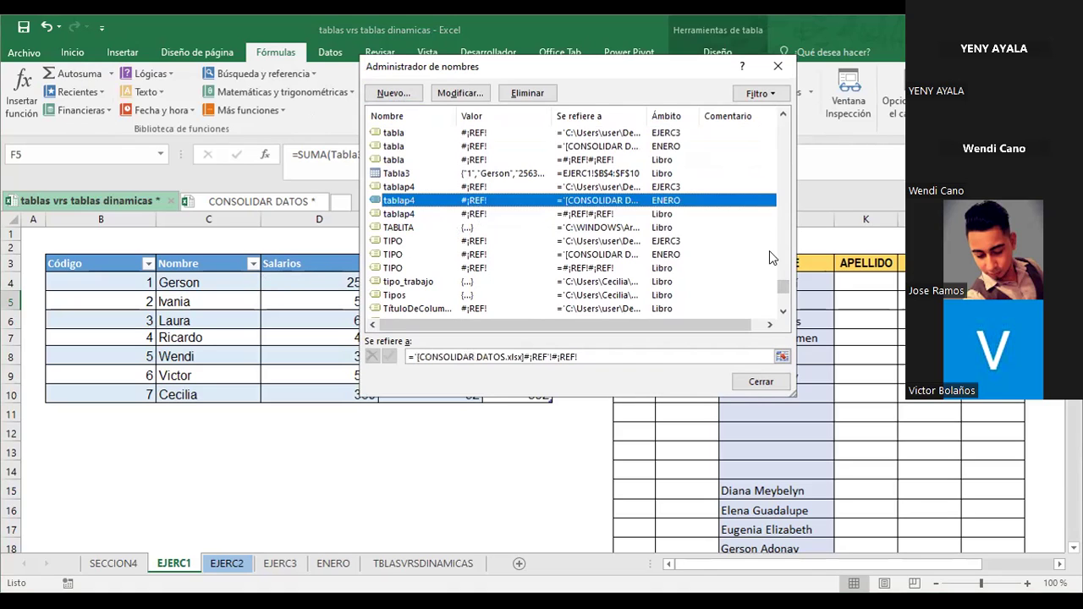
scroll(786, 287, "down", 5)
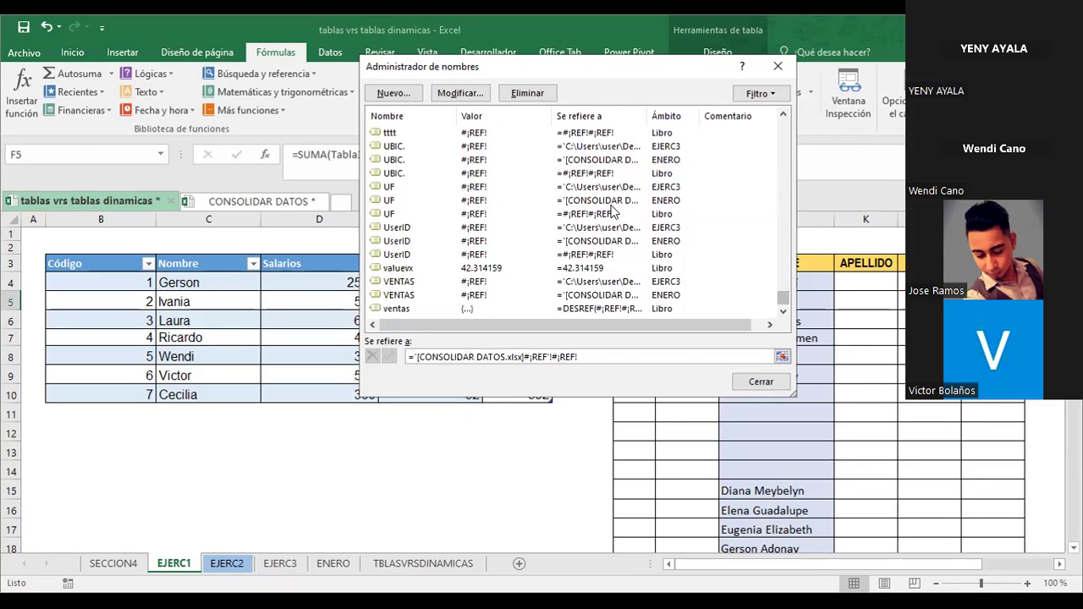
left_click(520, 93)
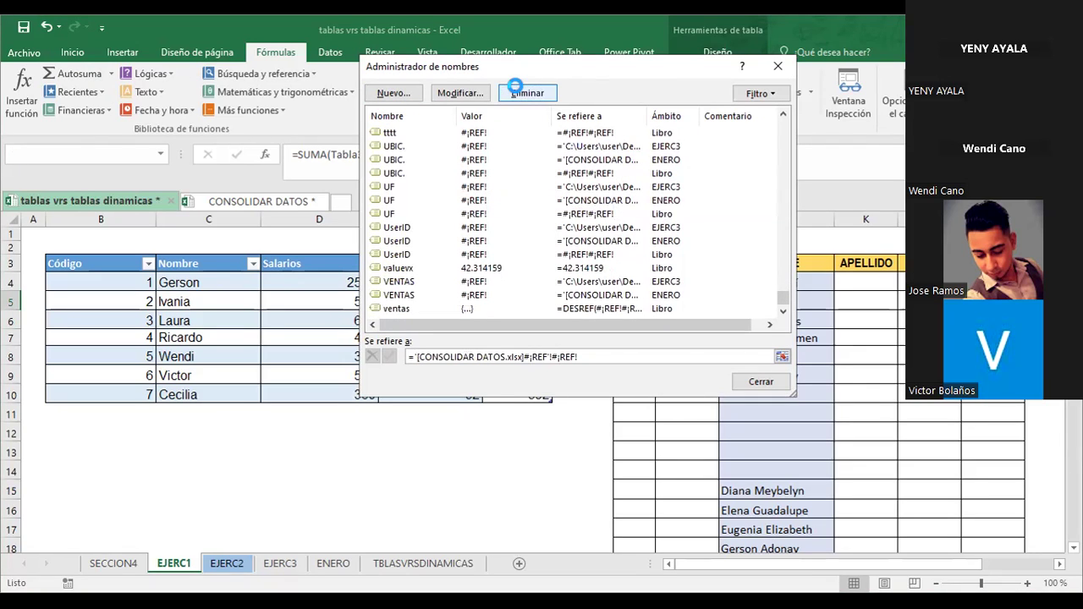
left_click(588, 355)
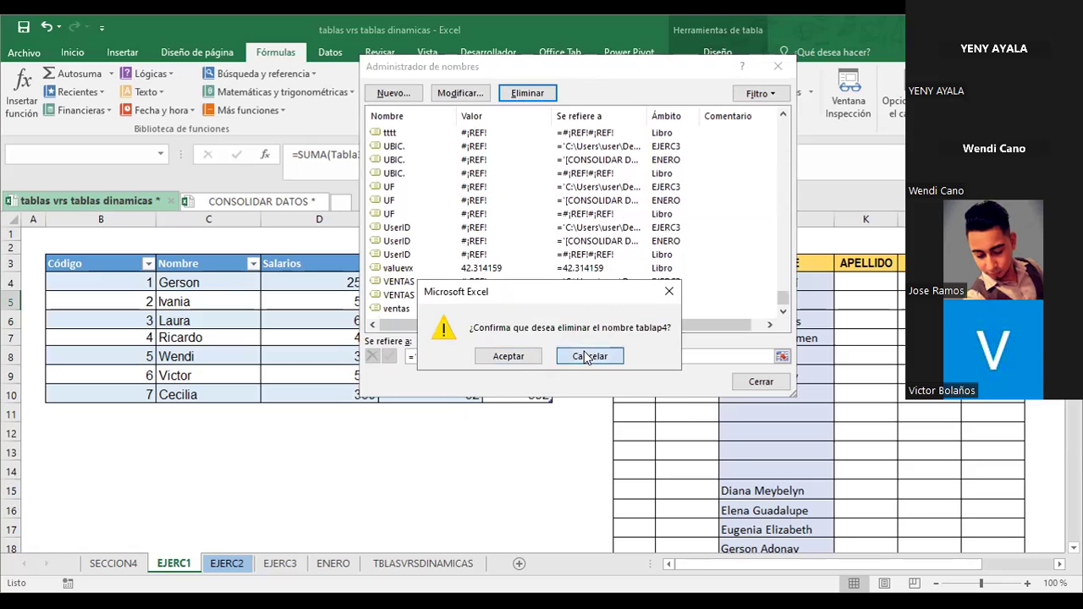
left_click(746, 384)
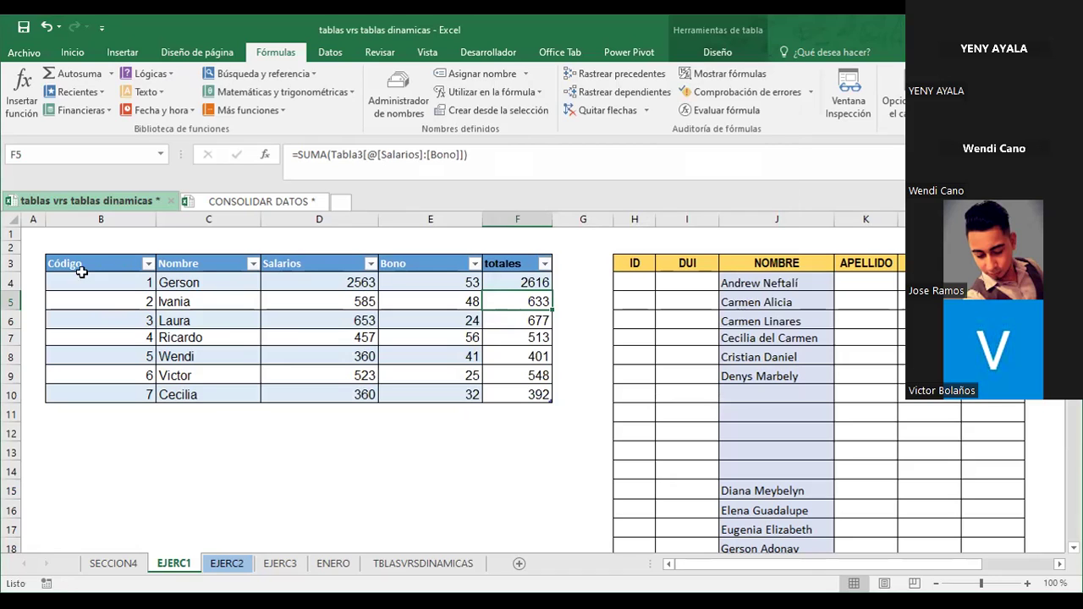
- Add a SUBTOTALES total in B11 and extend it to F11, giving 28, 0, 5501, 279, 5780
left_click(94, 412)
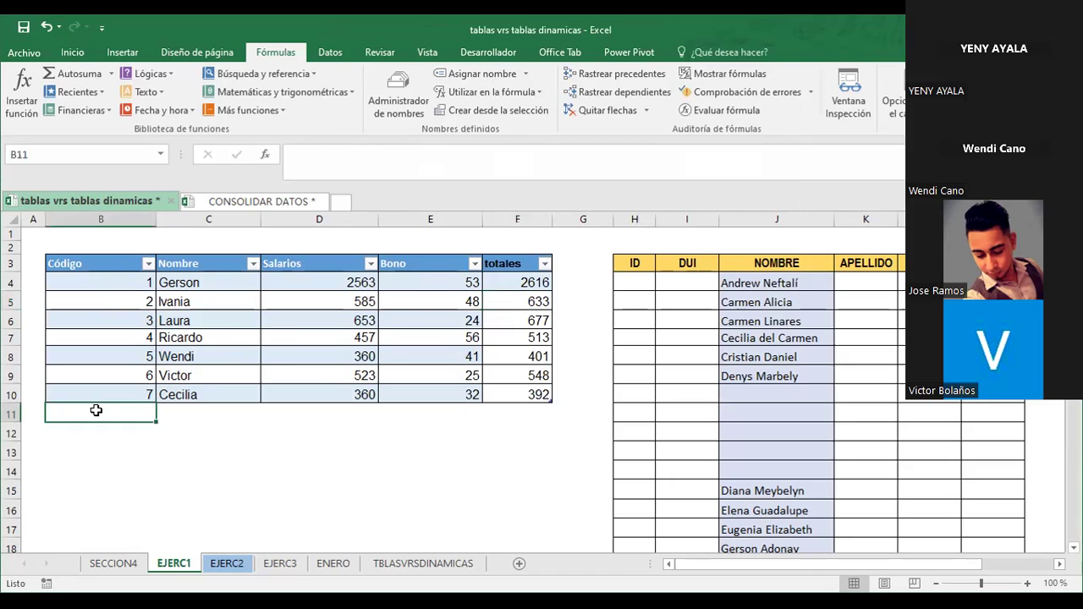
left_click(73, 52)
left_click(872, 73)
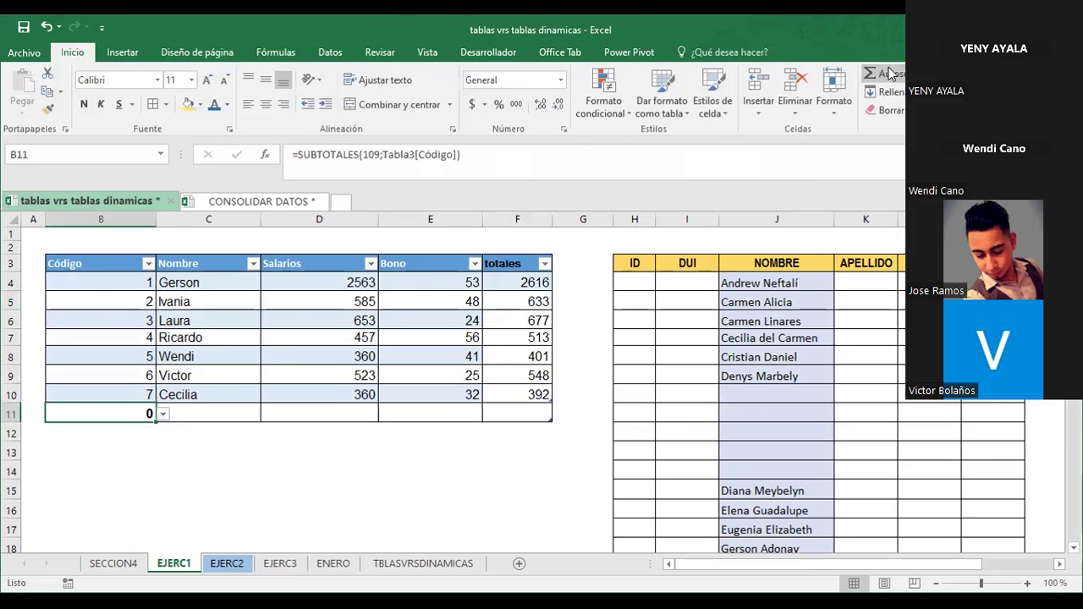
left_click(872, 73)
left_click(310, 433)
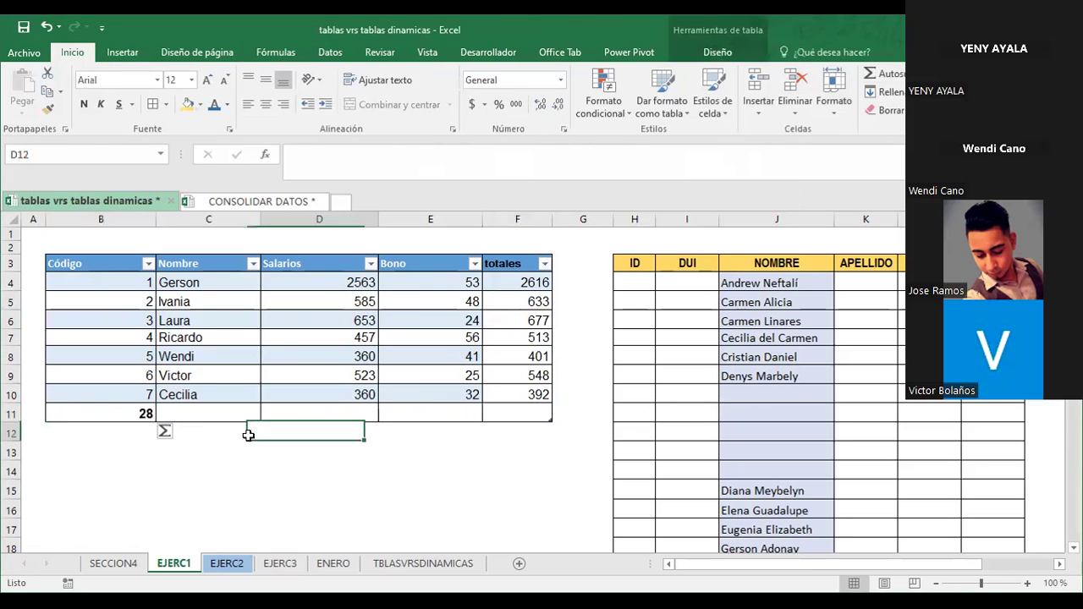
left_click(135, 414)
left_click_drag(158, 422, 523, 373)
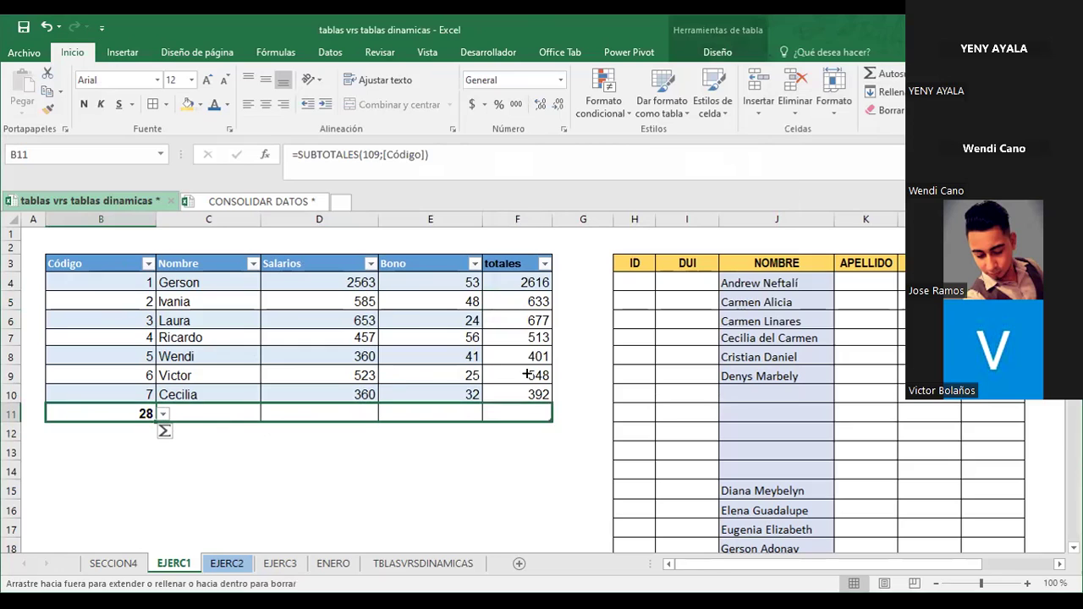
left_click(353, 435)
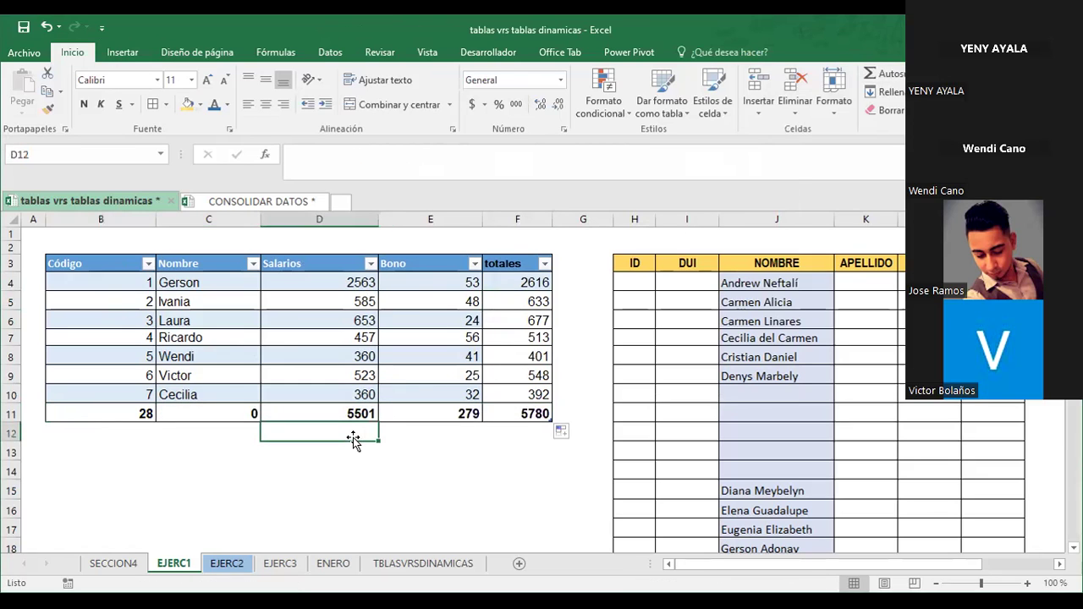
left_click(101, 282)
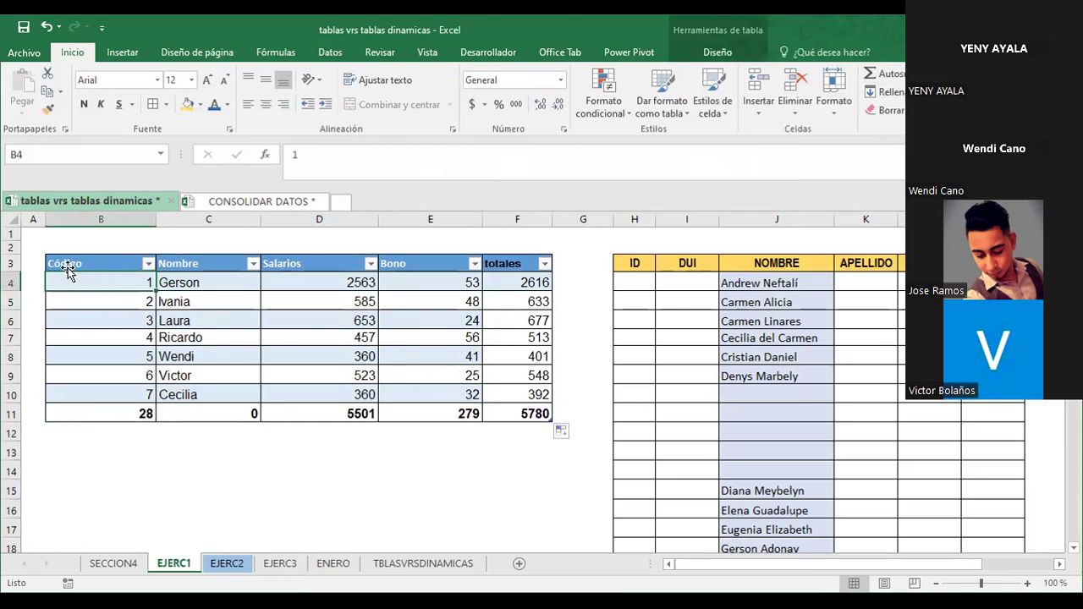
- Delete the Código, Nombre, Salarios and totales headers so they revert to Columna defaults
left_click(87, 261)
key("Delete")
left_click(187, 266)
key("Delete")
left_click(281, 265)
key("Delete")
left_click(412, 264)
left_click(496, 263)
key("Delete")
left_click(401, 354)
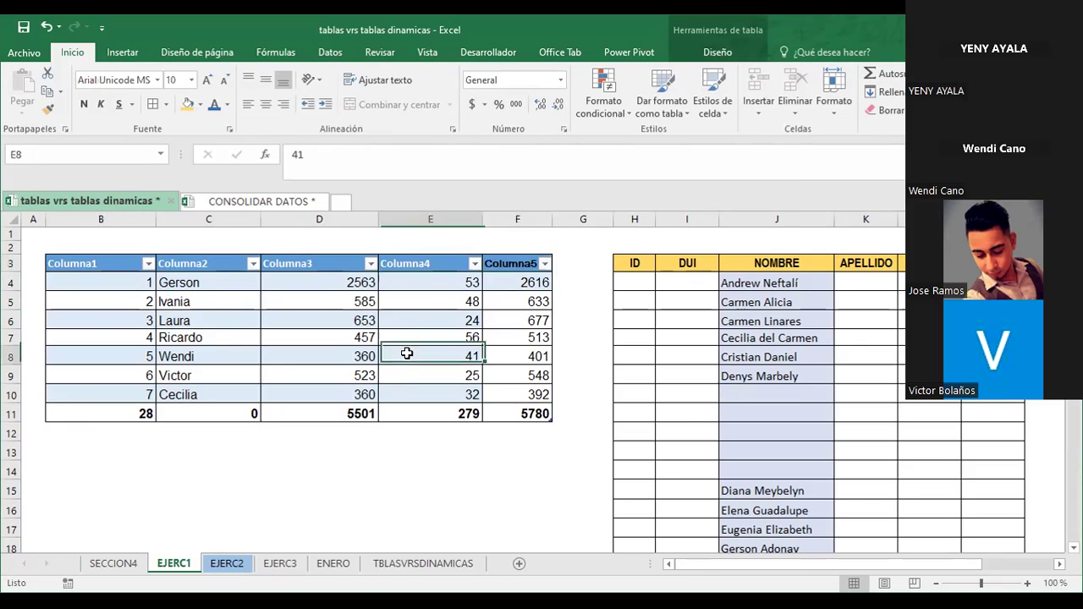
left_click(128, 321)
left_click(86, 265)
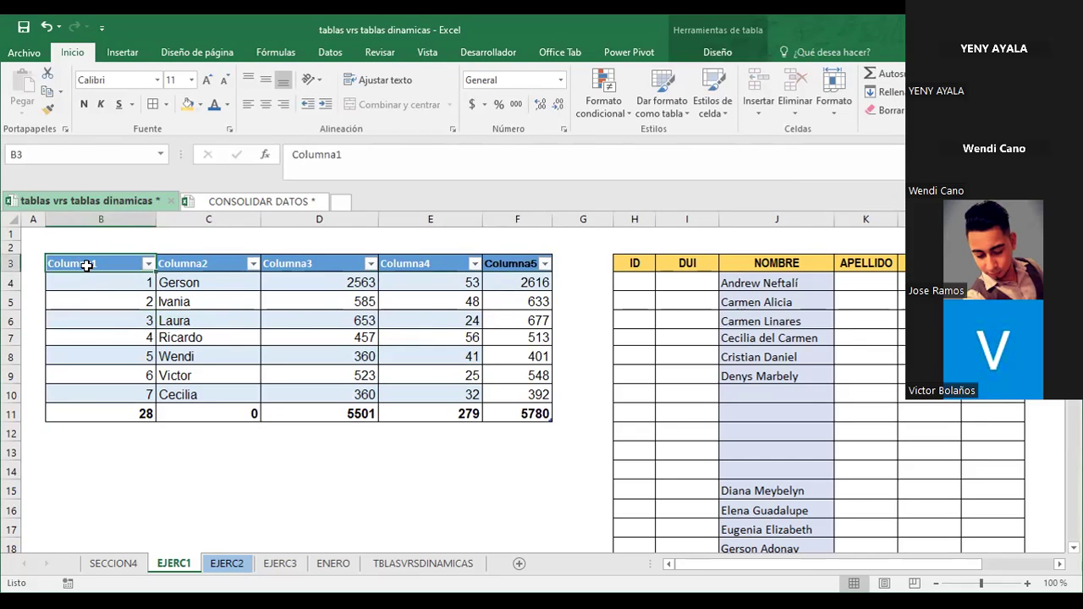
- Undo the table style change, then switch to the PowerPoint presentation at slide 7
left_click(236, 336)
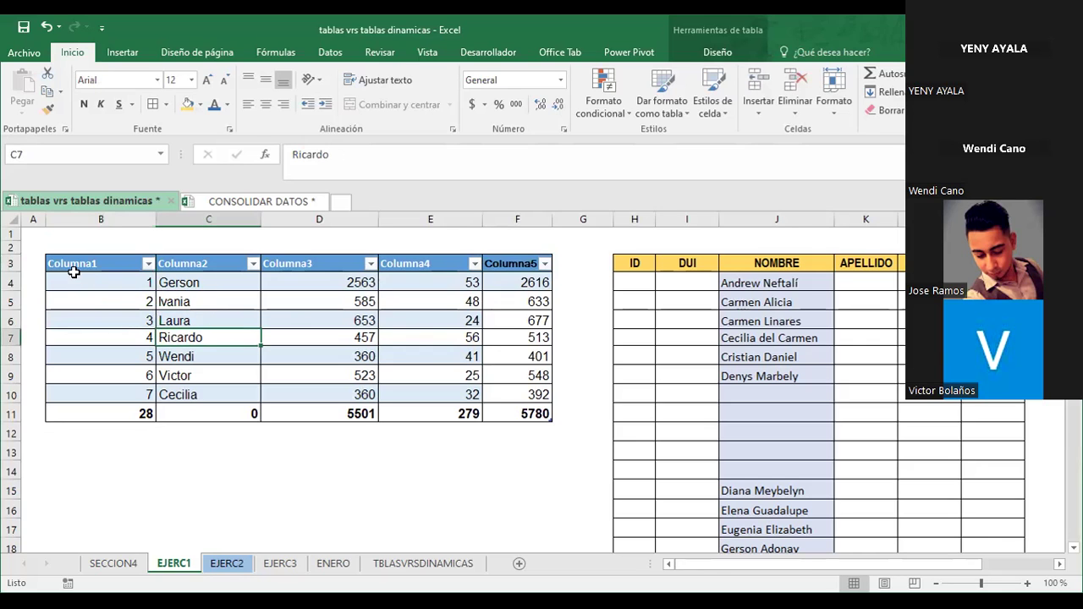
left_click_drag(73, 272, 510, 410)
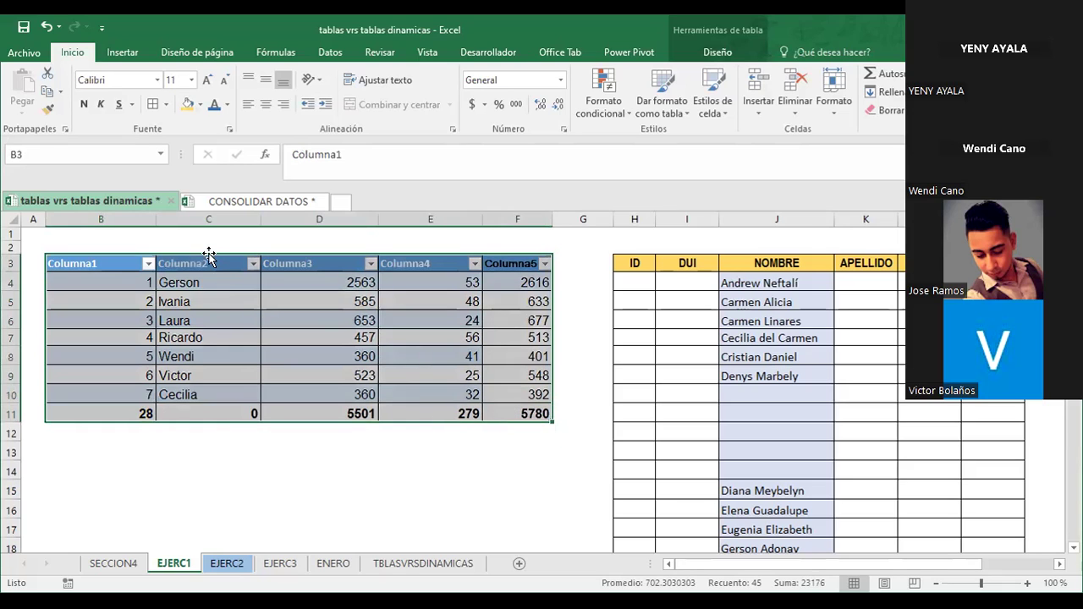
left_click(47, 27)
left_click(47, 28)
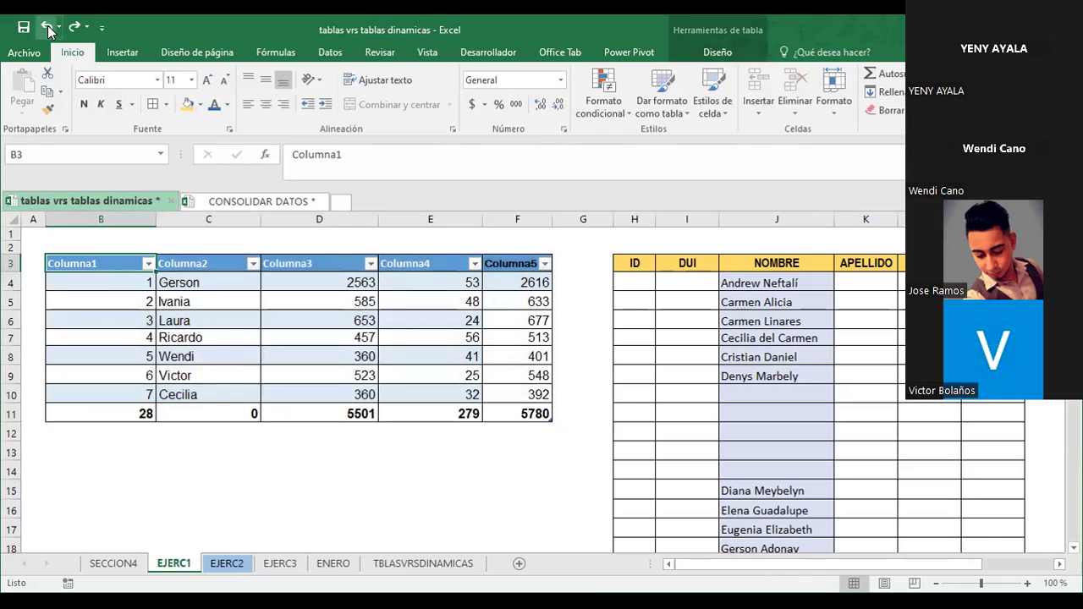
left_click(191, 290)
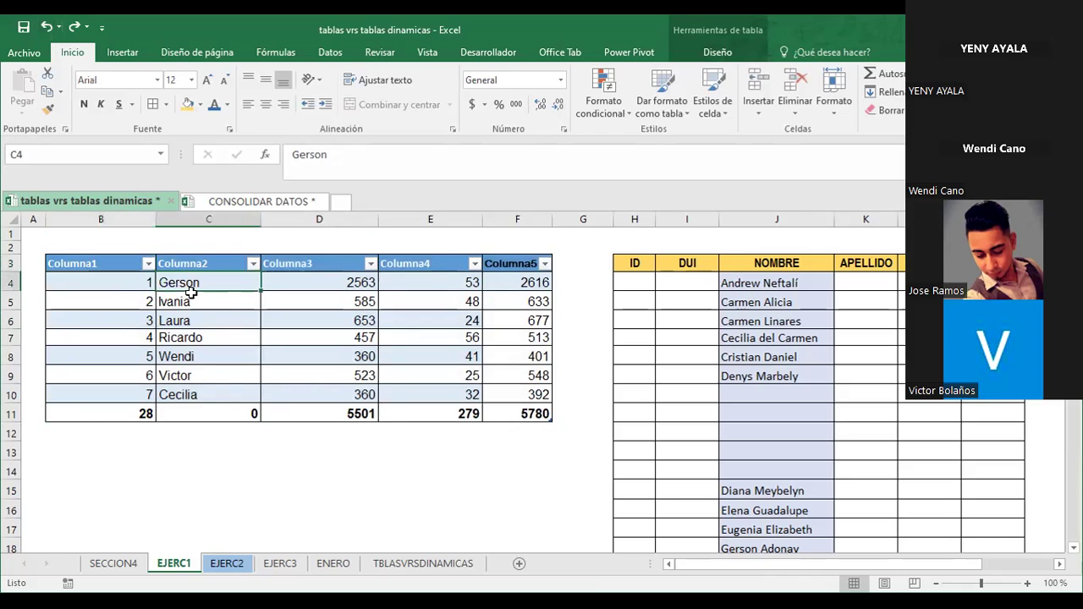
left_click(267, 296)
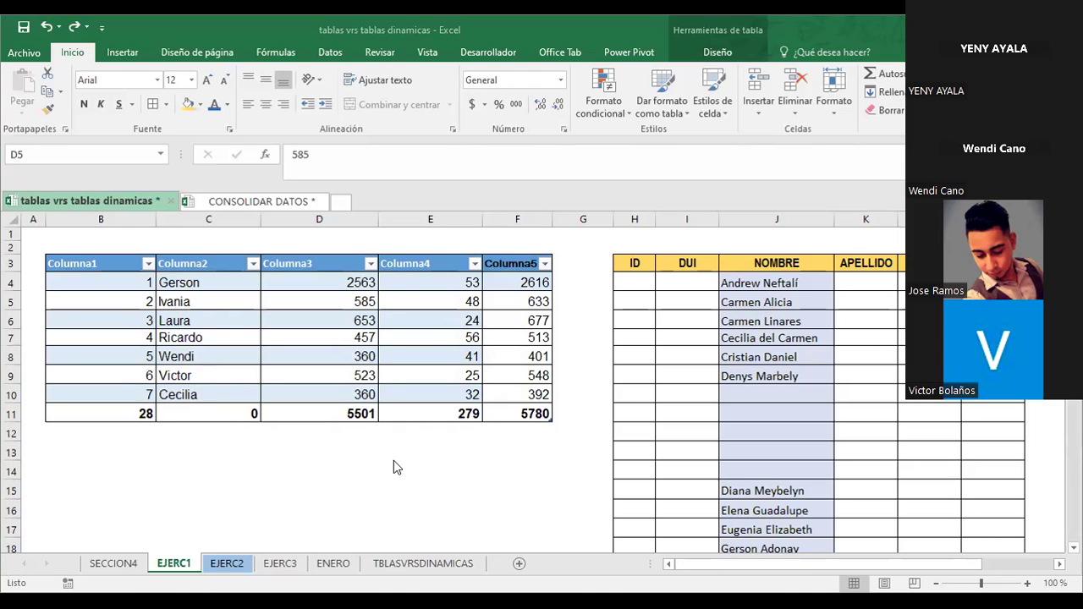
key("alt+Tab")
scroll(111, 429, "down", 2)
- View slide 8 on pivot tables, then return to slide 7 on structured references
left_click(49, 486)
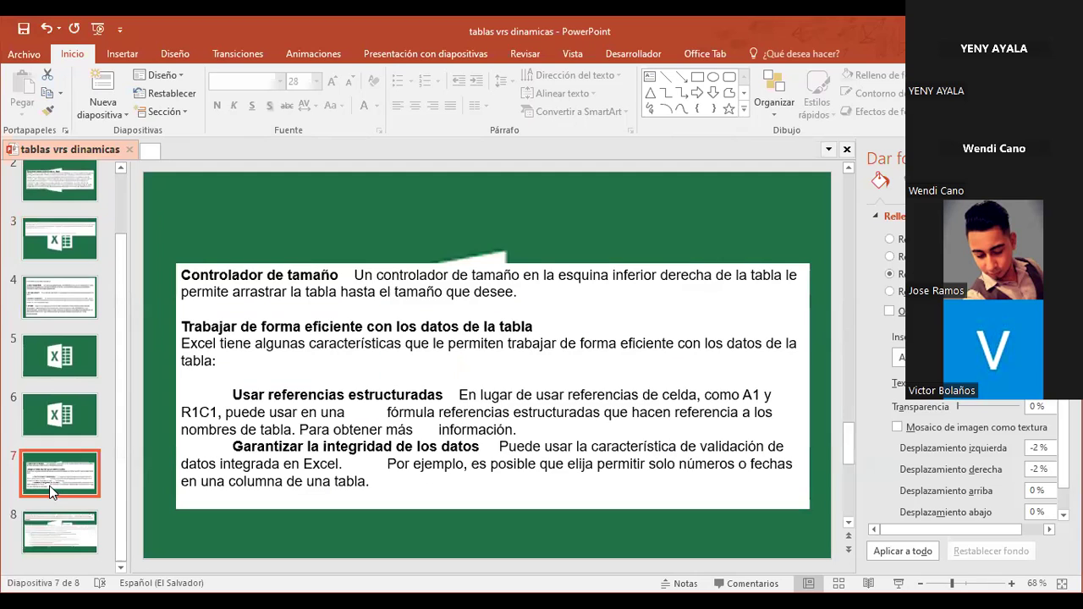
left_click(47, 538)
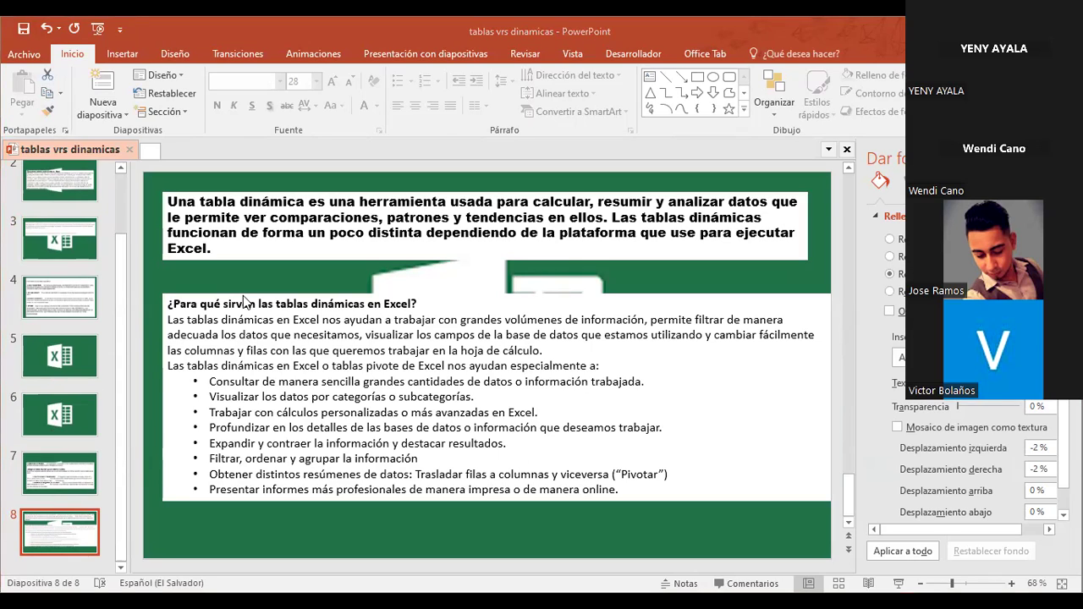
left_click(52, 483)
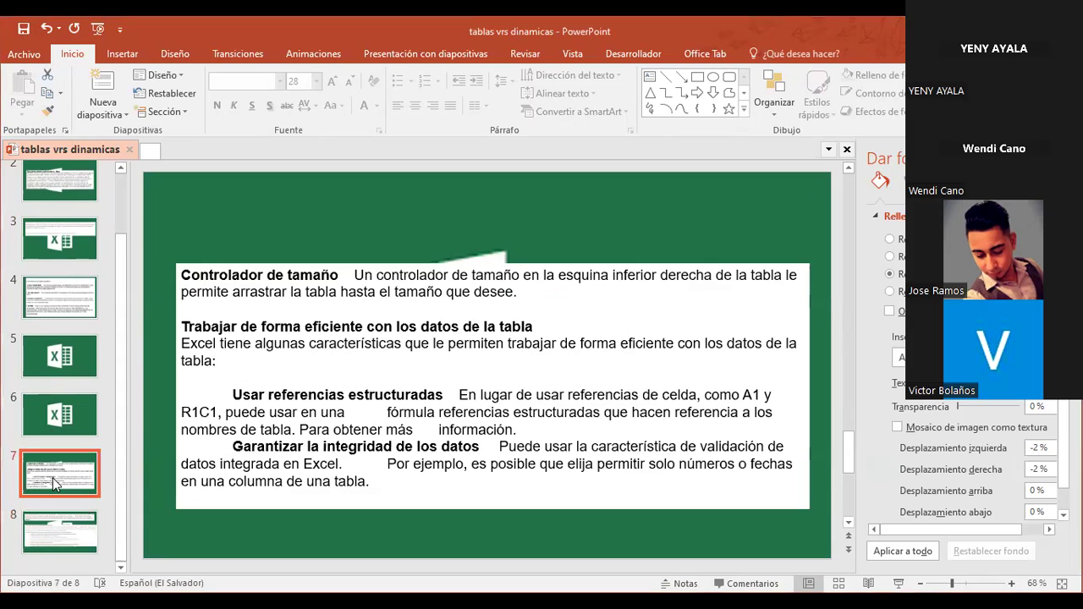
- Start the slideshow and settle on slide 7, covering Controlador de tamaño and structured references
key("F5")
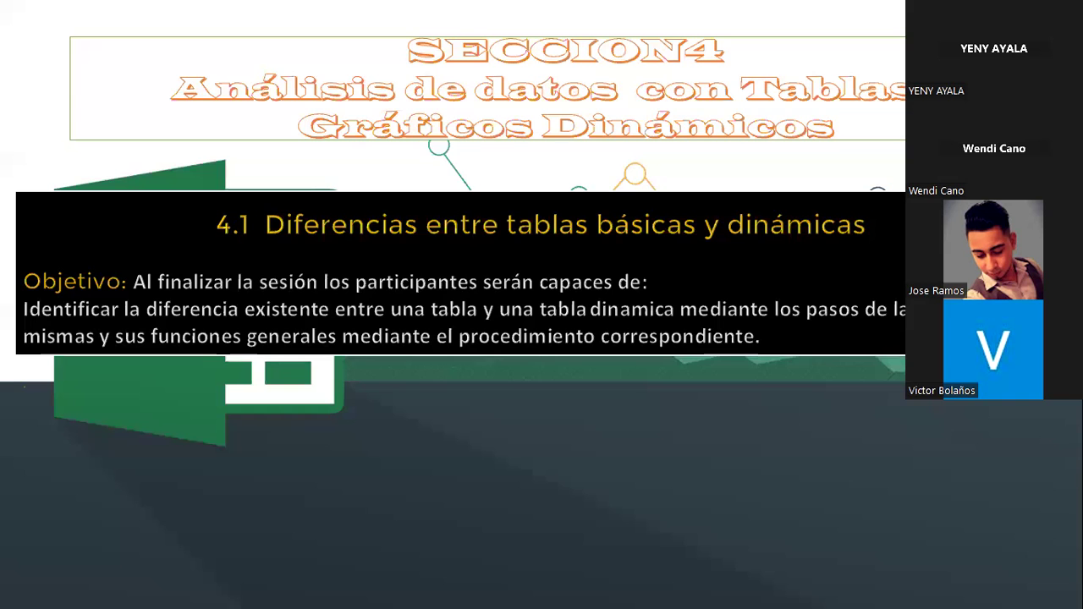
key("Right")
left_click(257, 391)
key("Left")
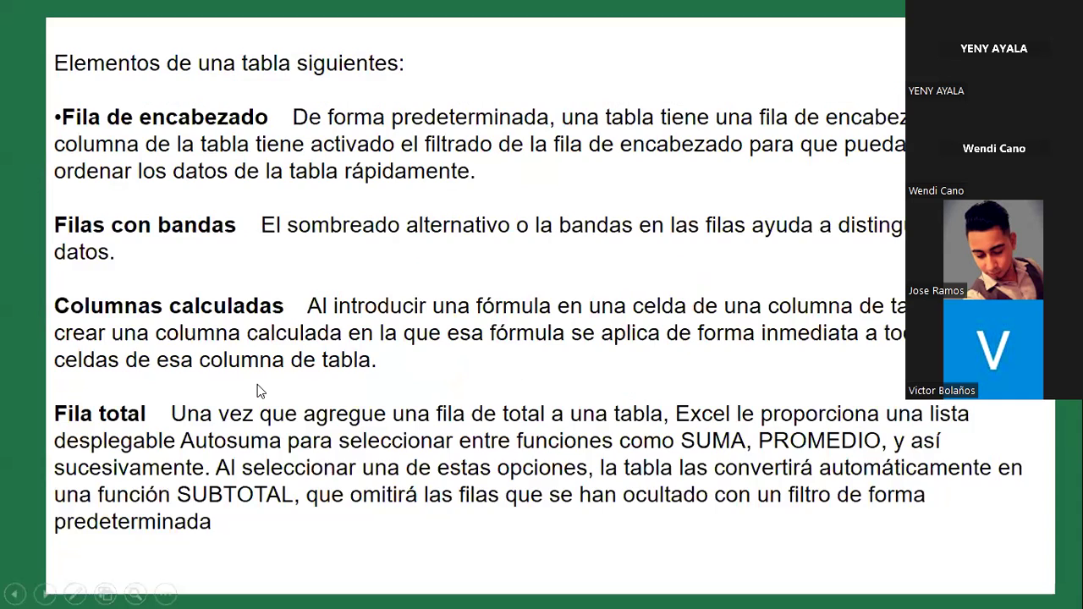
key("Left")
key("Right")
key("Right")
key("Left")
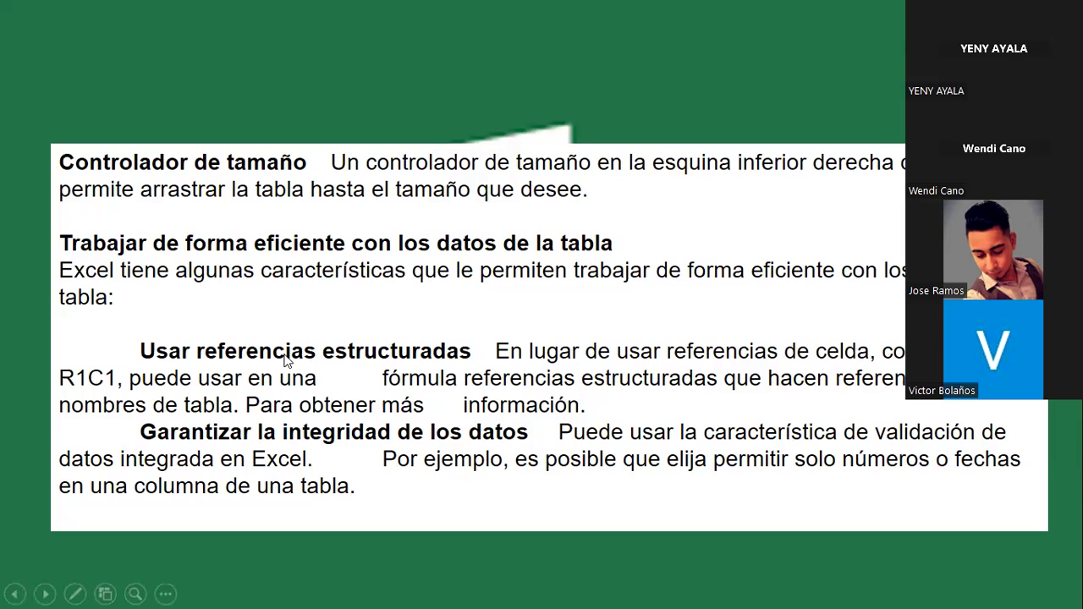
- Advance past the tablas dinámicas slide, end the slideshow, and switch back to Excel
left_click(415, 364)
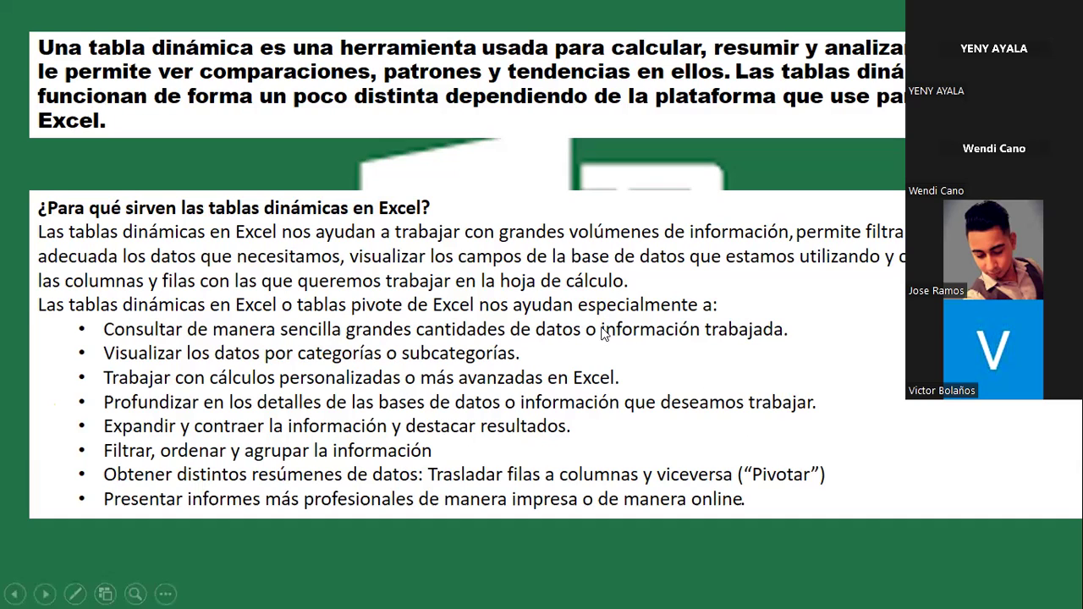
left_click(370, 326)
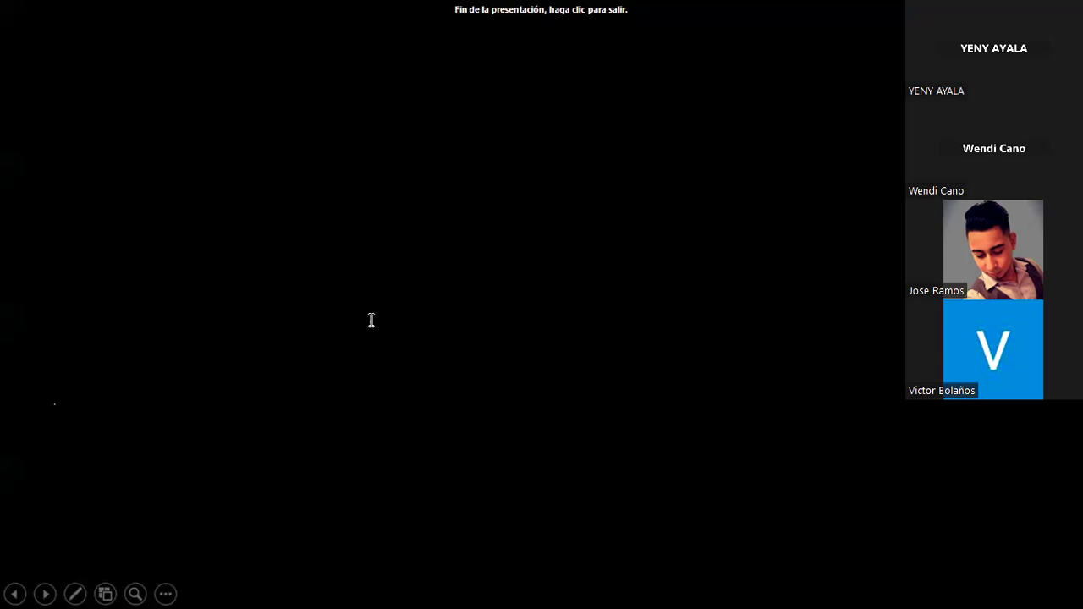
left_click(370, 320)
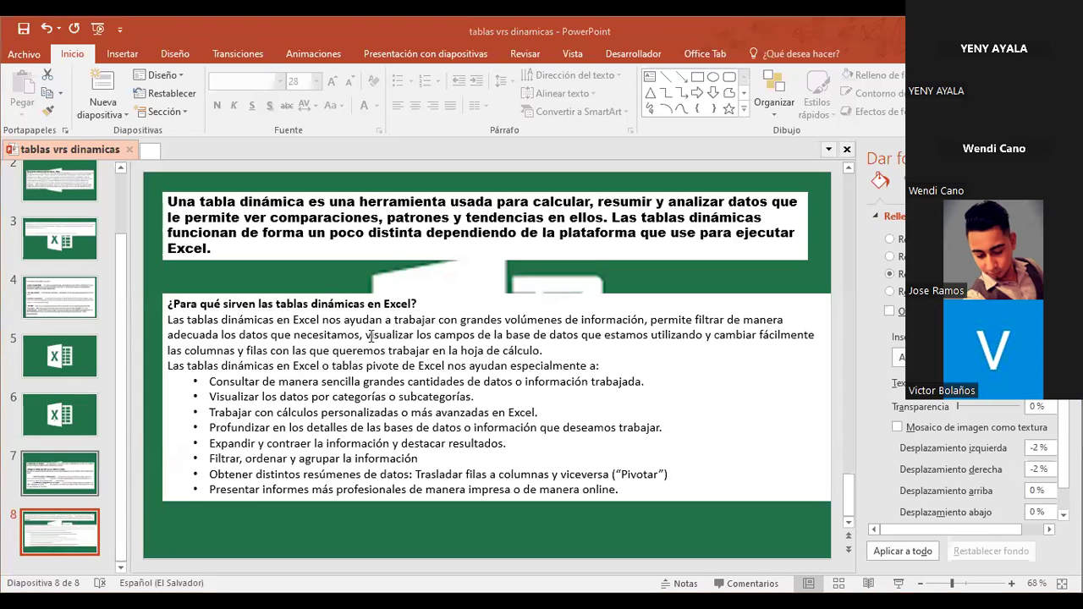
key("alt+Tab")
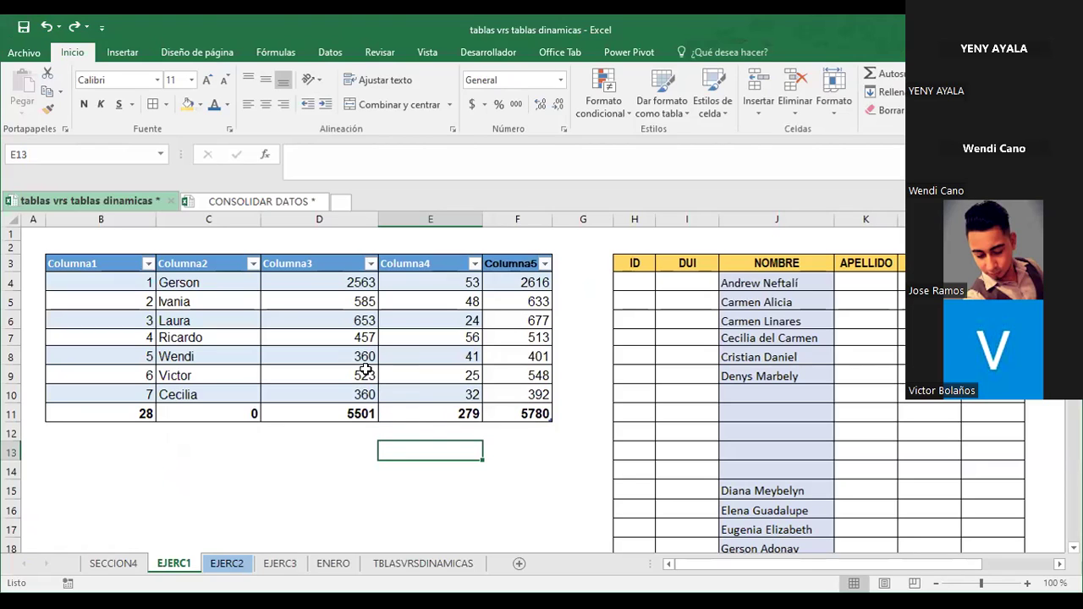
- Delete the old Columna1–Columna5 table, then undo to bring it back
left_click(80, 267)
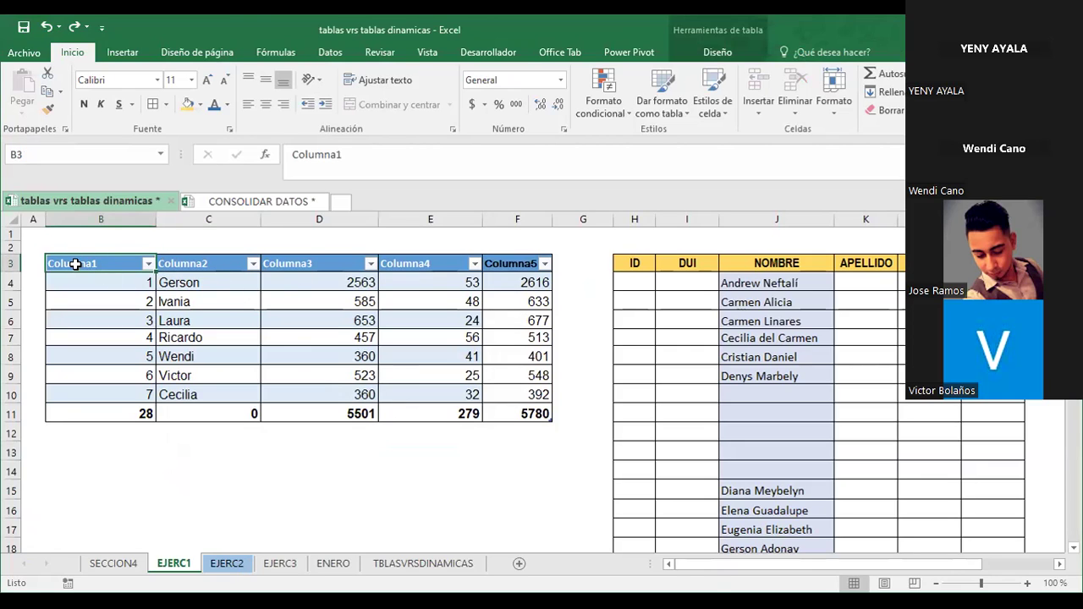
left_click_drag(75, 263, 531, 425)
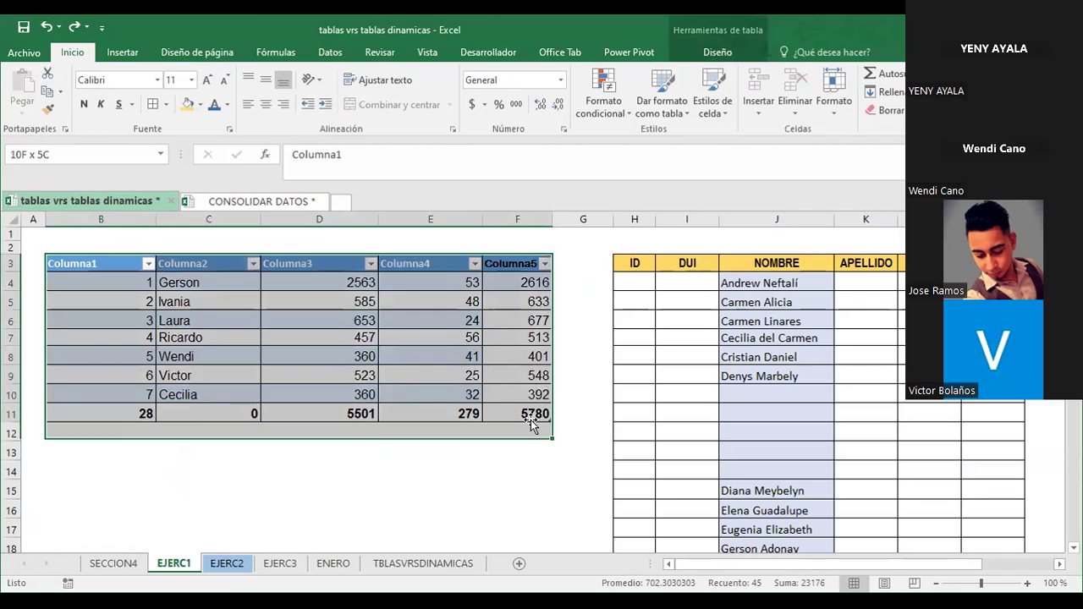
key("Delete")
left_click(266, 468)
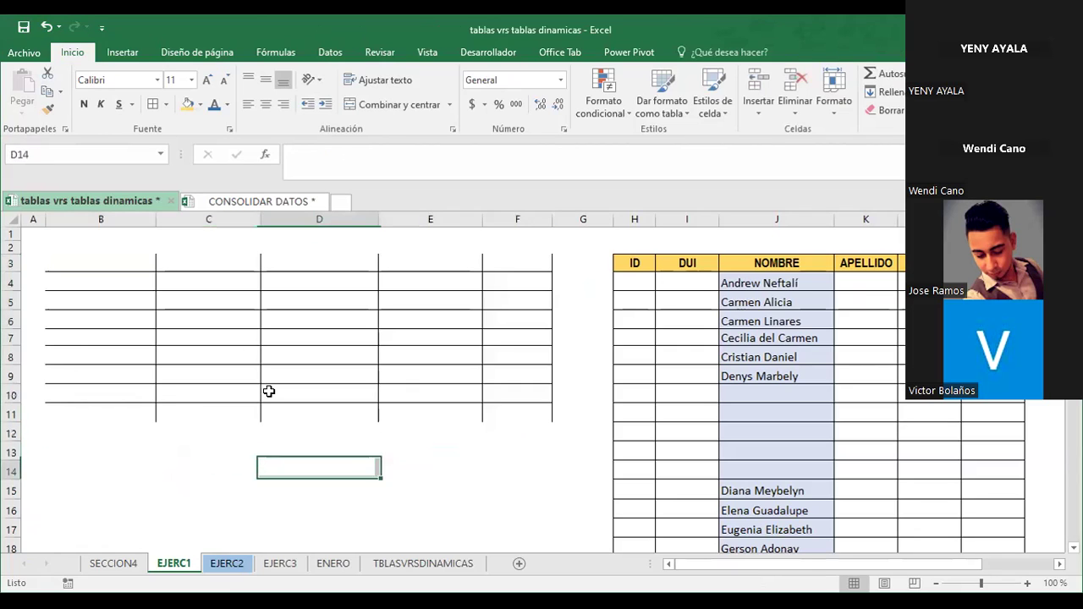
key("shift+Left")
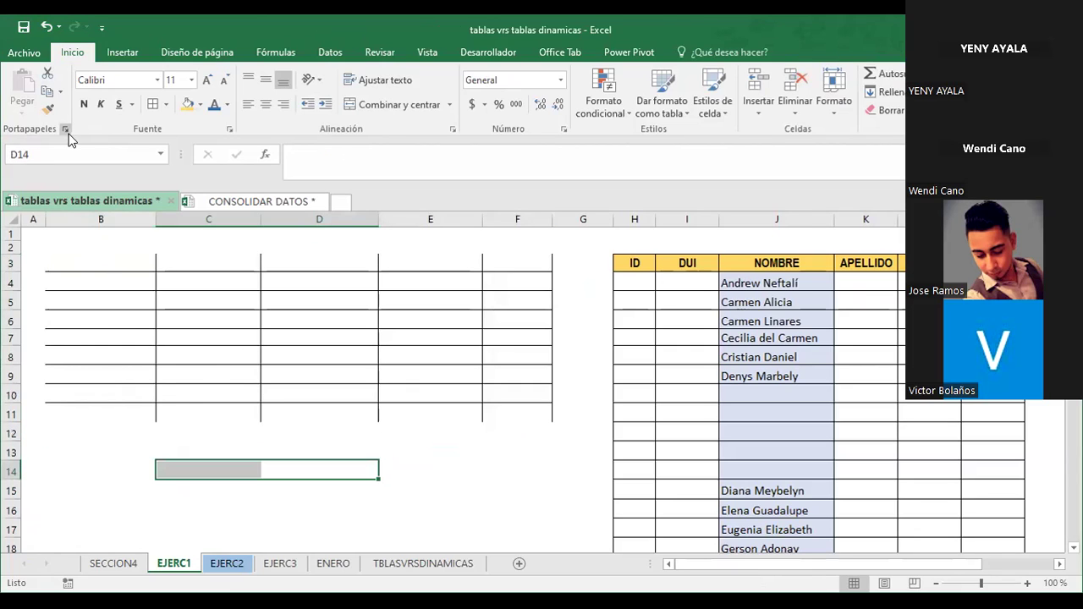
left_click(45, 27)
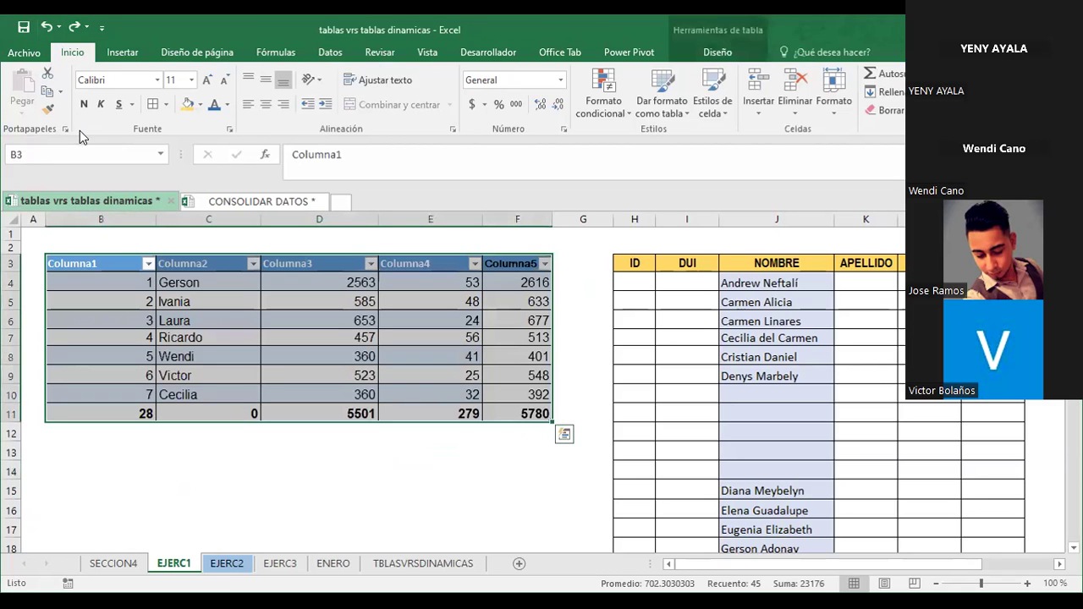
- Clear only the formatting from the old table's headers and first data rows
left_click_drag(109, 284, 187, 302)
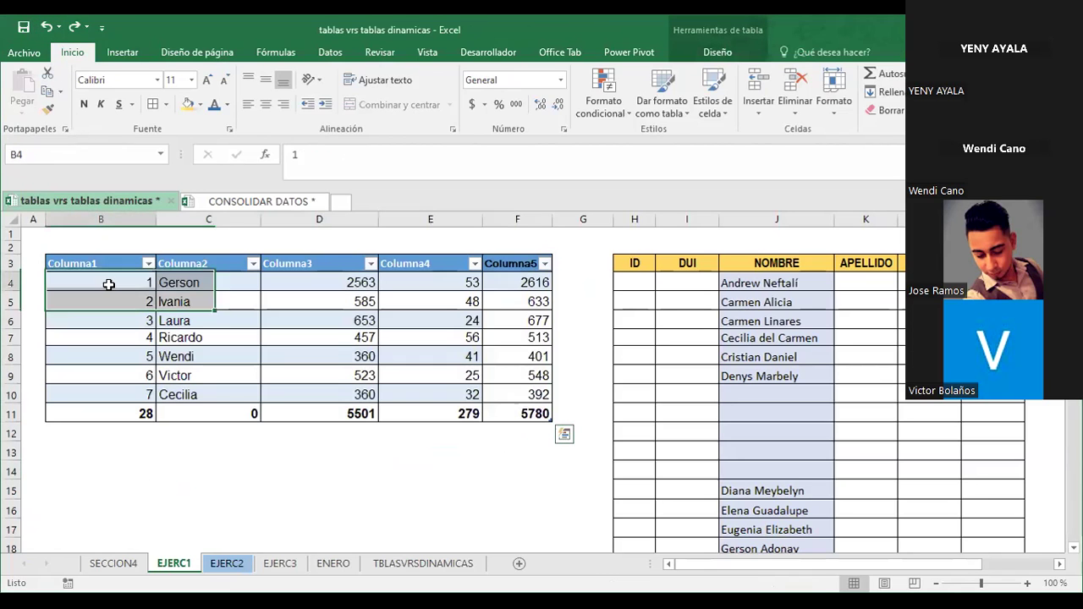
mouse_move(92, 264)
left_mouse_down()
mouse_move(539, 316)
mouse_move(542, 413)
left_mouse_up()
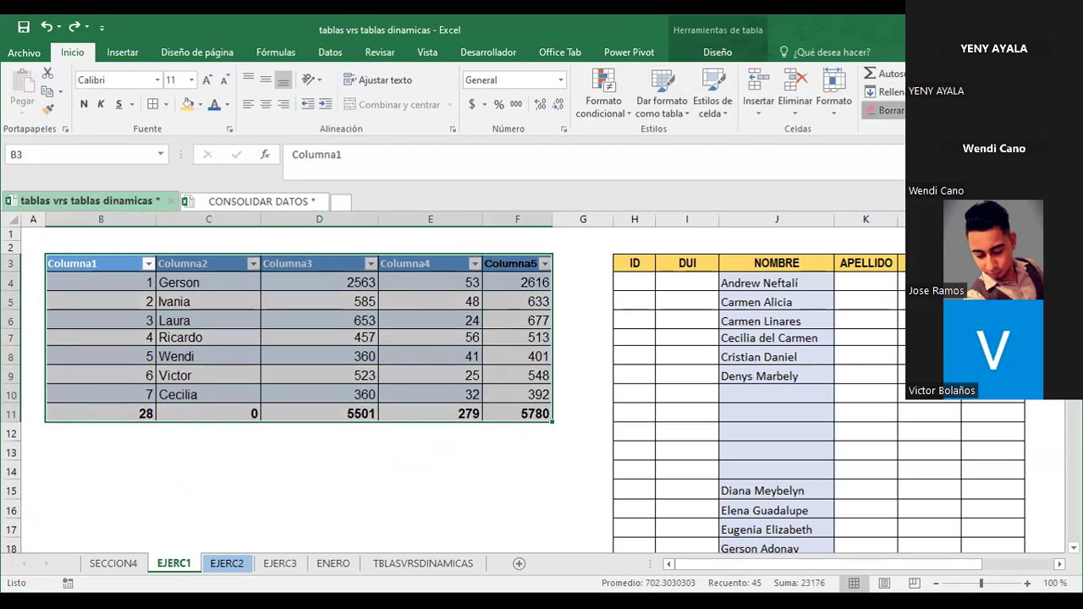
left_click(884, 110)
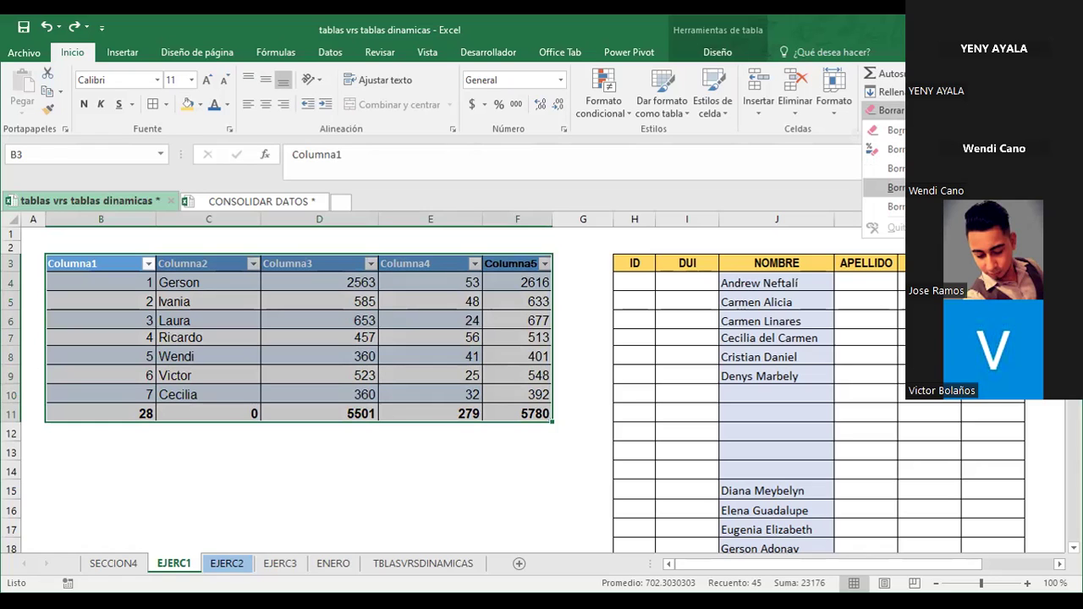
left_click(892, 148)
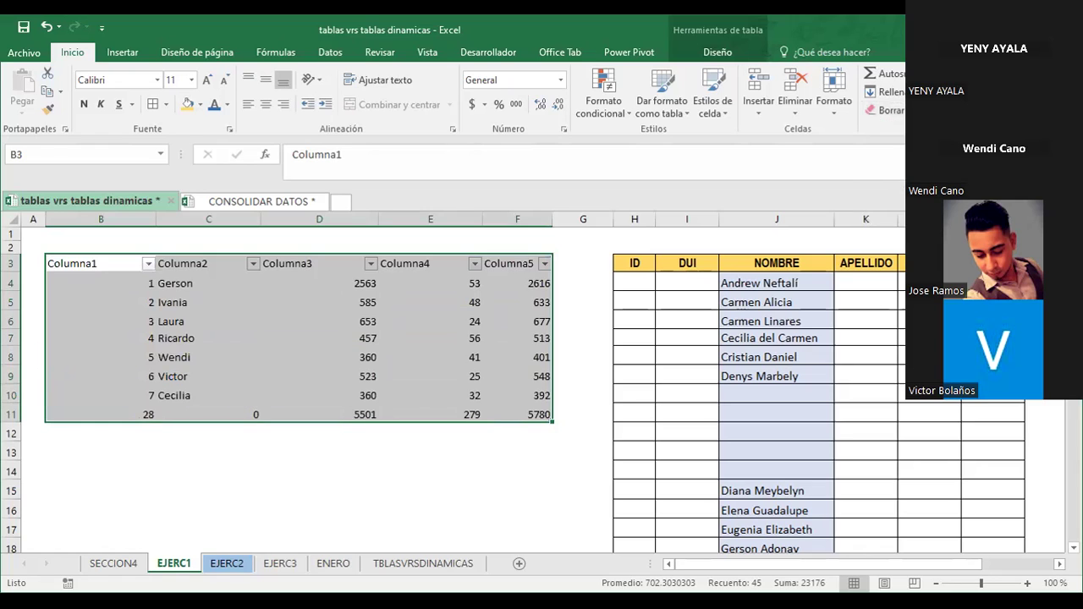
left_click(248, 391)
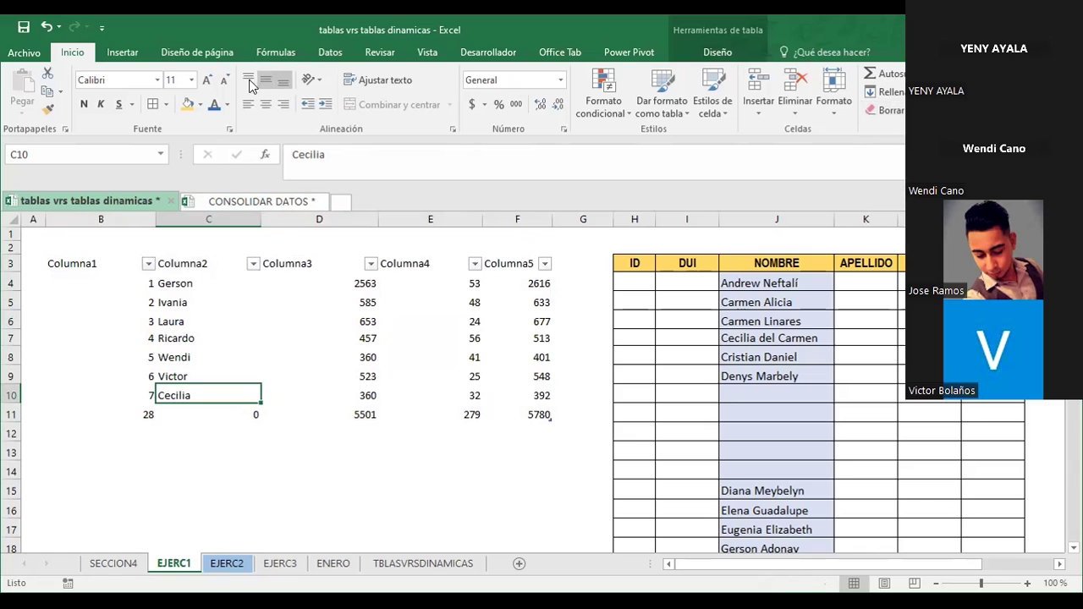
- Turn off Filtro on the Datos tab and delete the contents of B3:F11
left_click(226, 55)
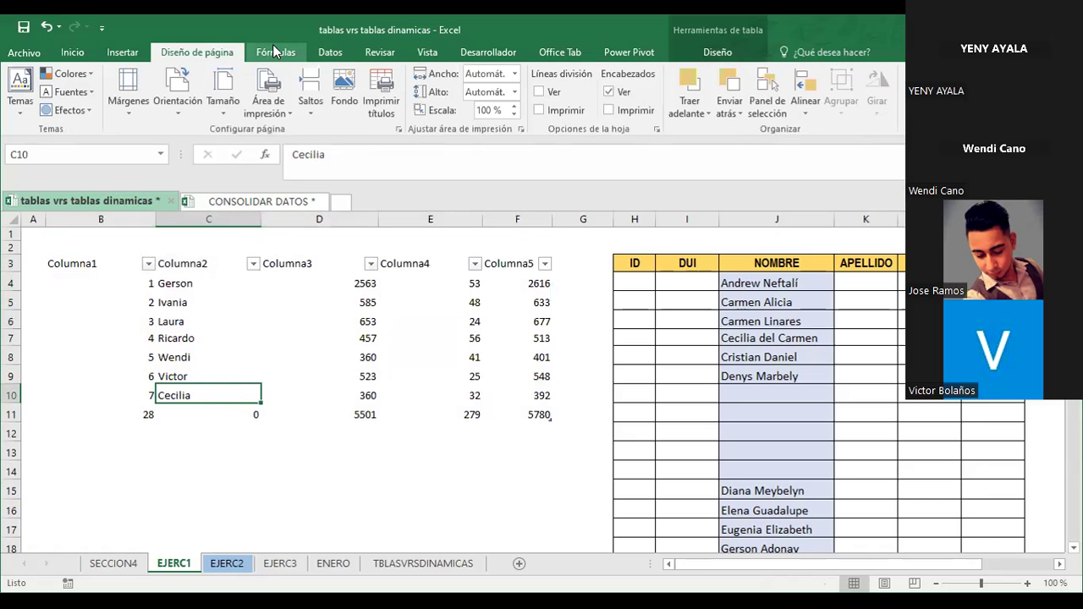
left_click(272, 52)
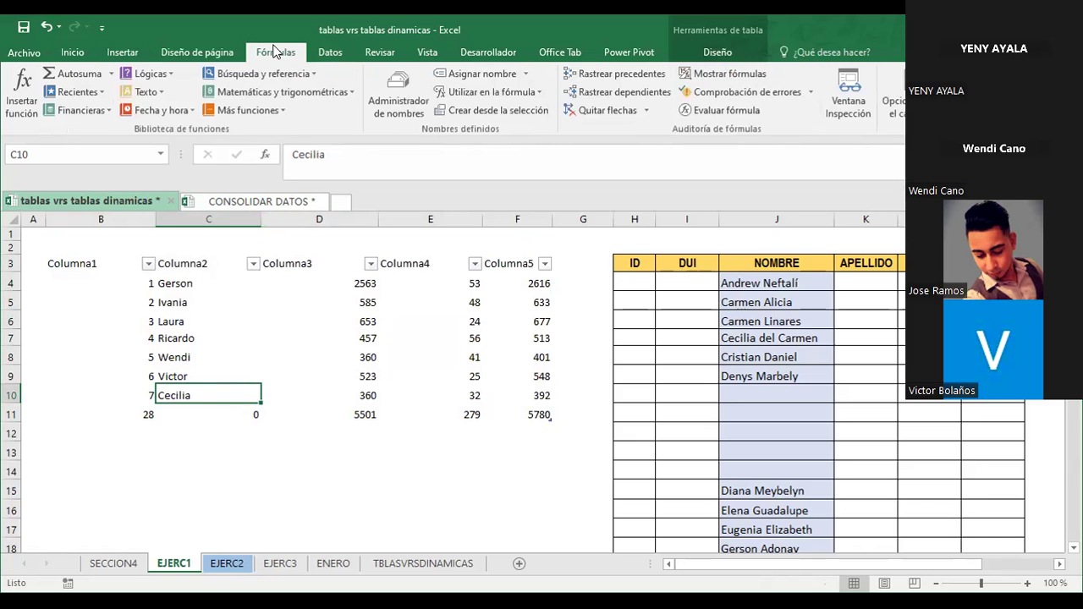
left_click(329, 58)
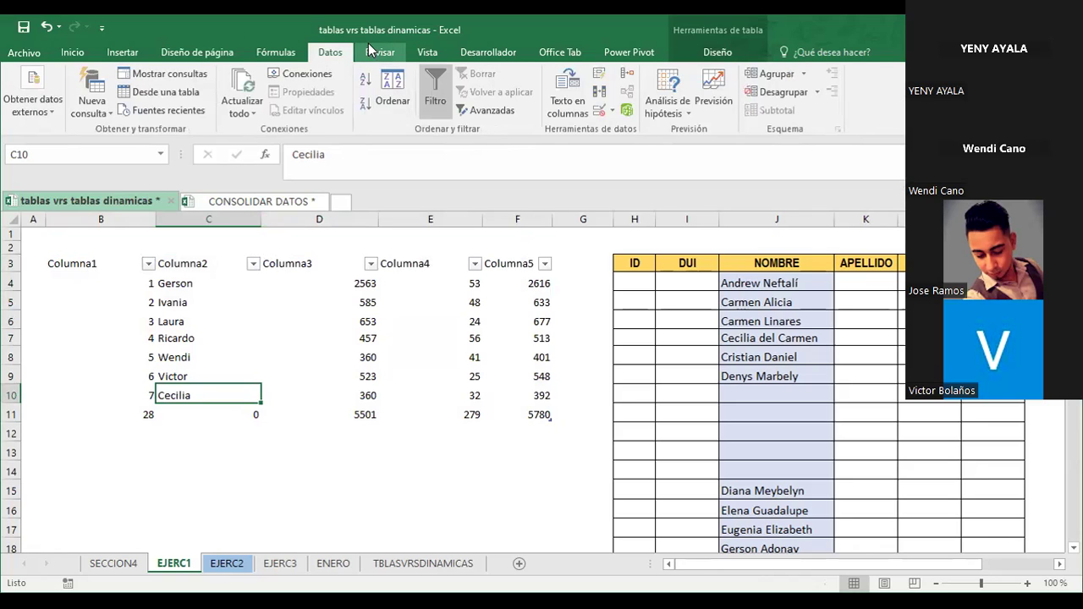
left_click(433, 95)
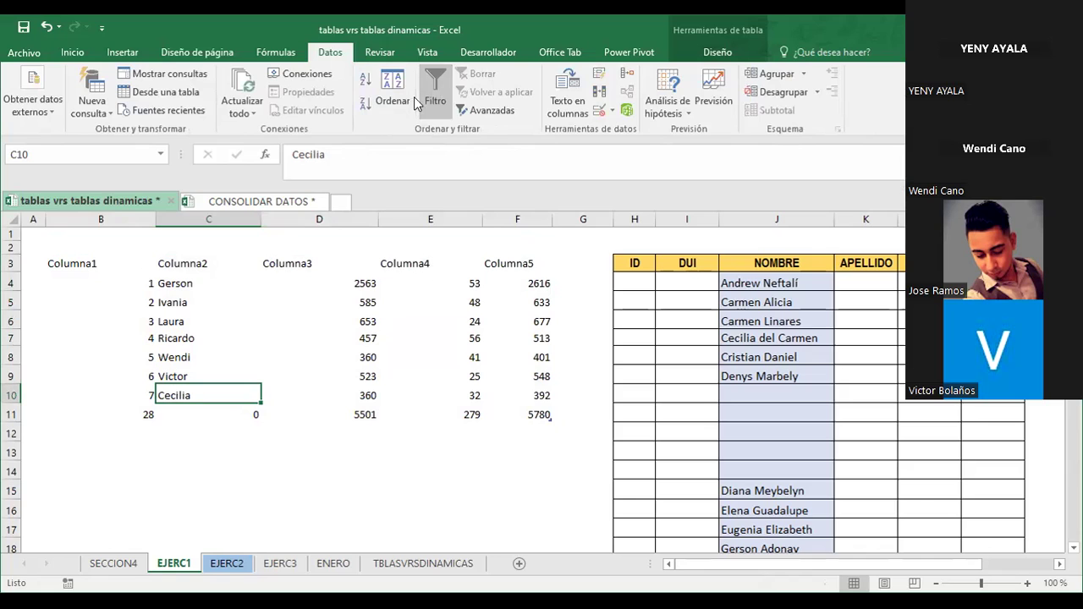
left_click(266, 317)
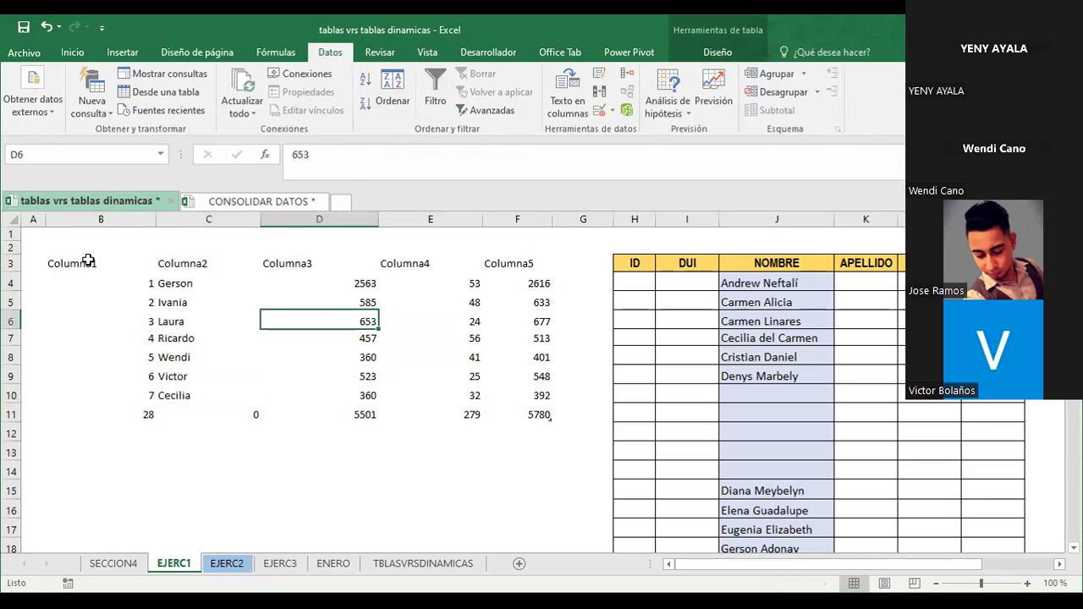
mouse_move(67, 265)
left_mouse_down()
mouse_move(349, 325)
mouse_move(549, 413)
left_mouse_up()
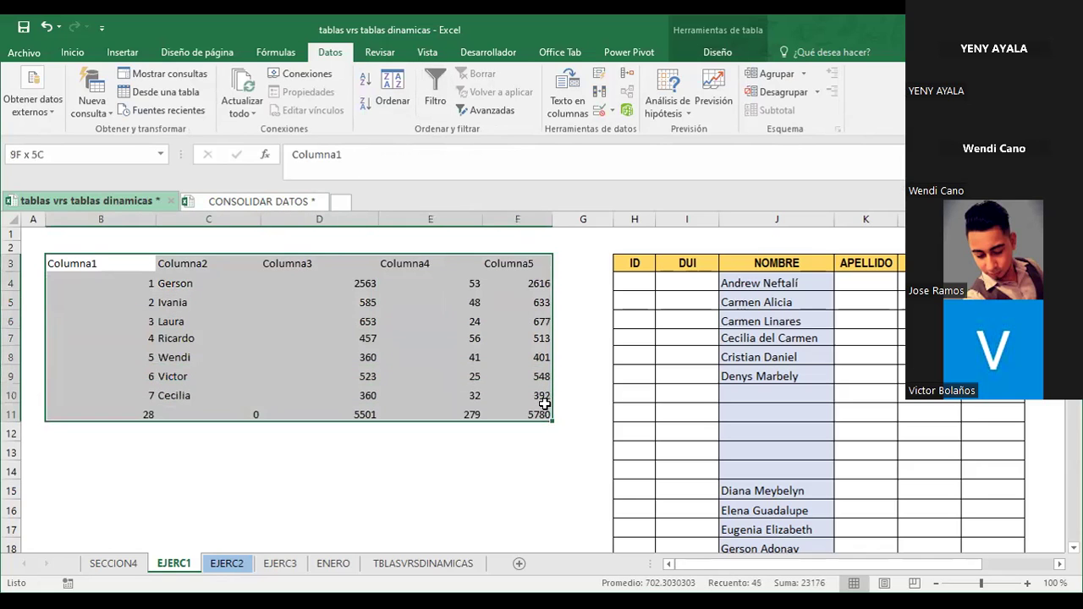
key("Delete")
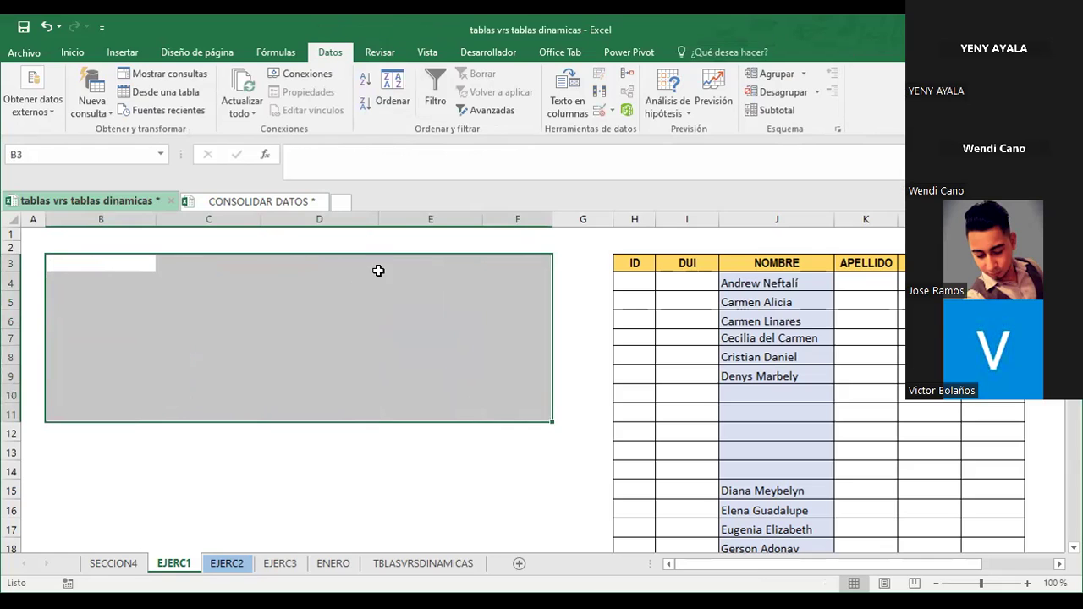
left_click(378, 271)
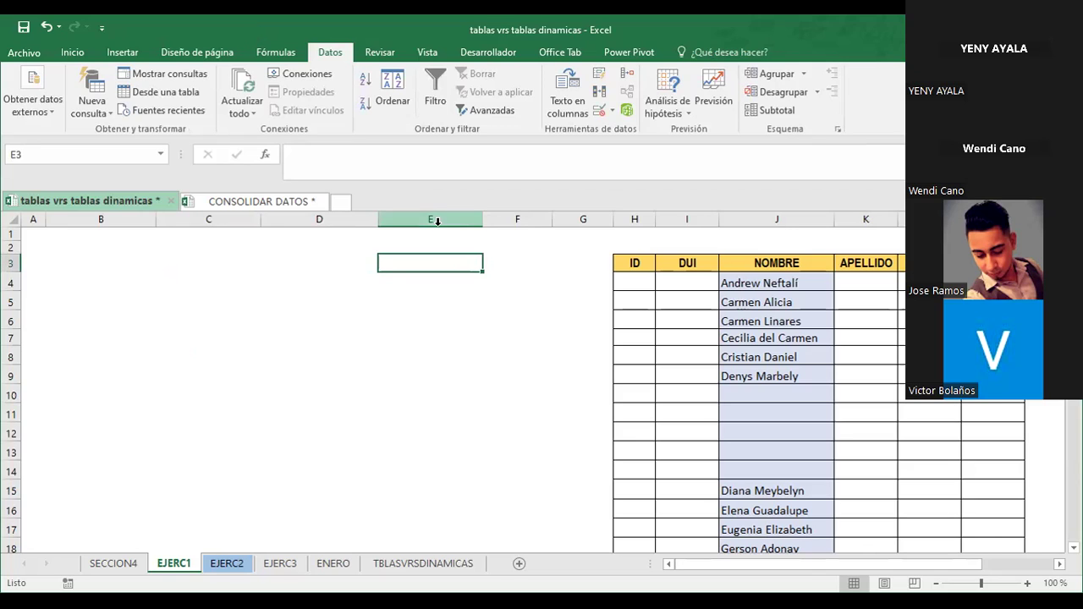
left_click(319, 334)
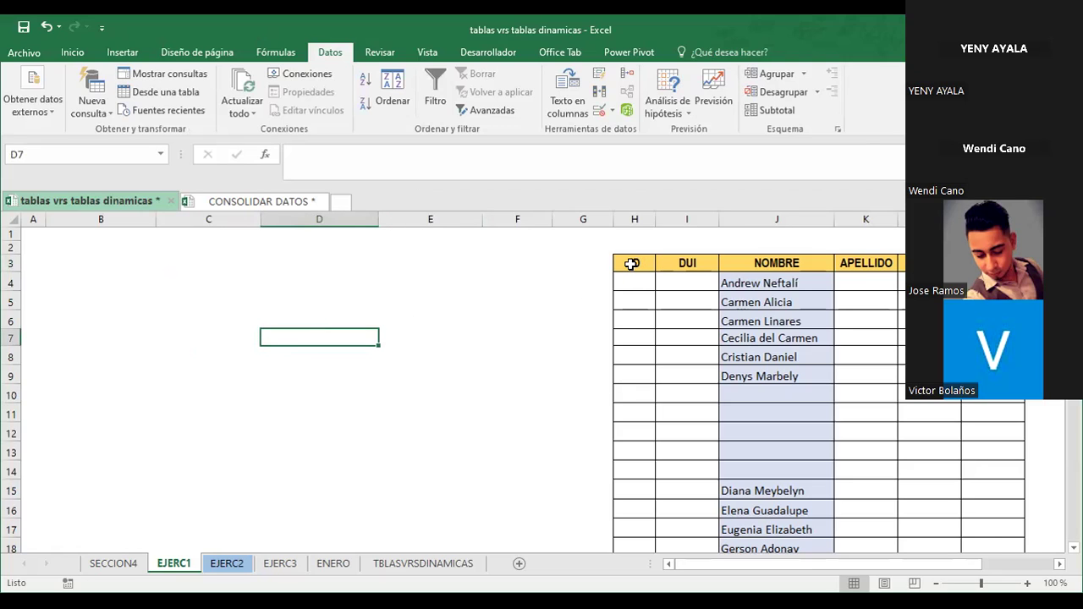
left_click_drag(632, 264, 929, 283)
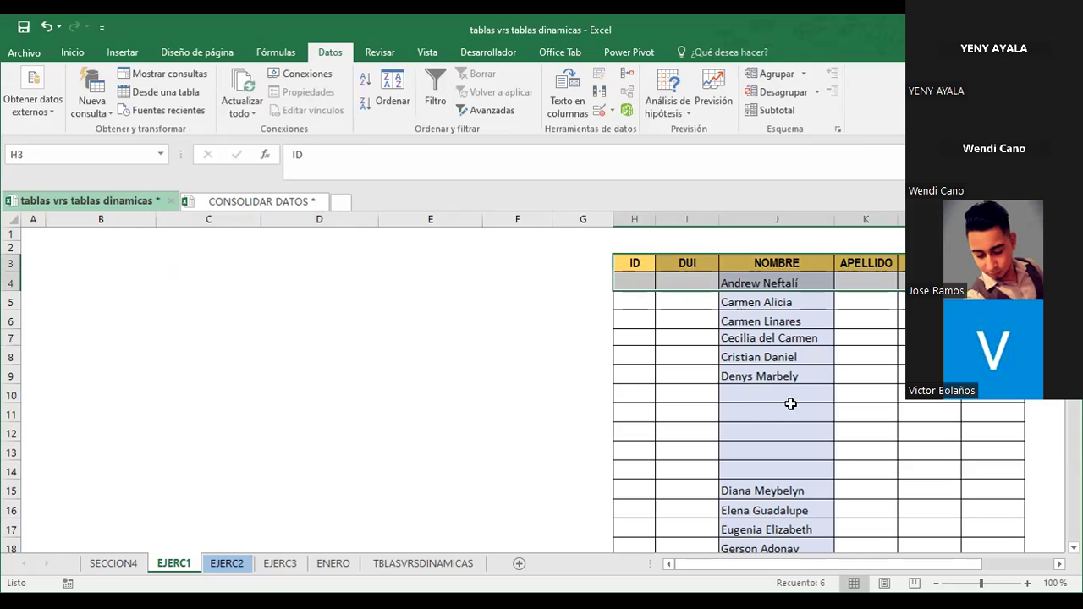
scroll(819, 423, "down", 5)
scroll(821, 423, "down", 7)
scroll(821, 423, "up", 6)
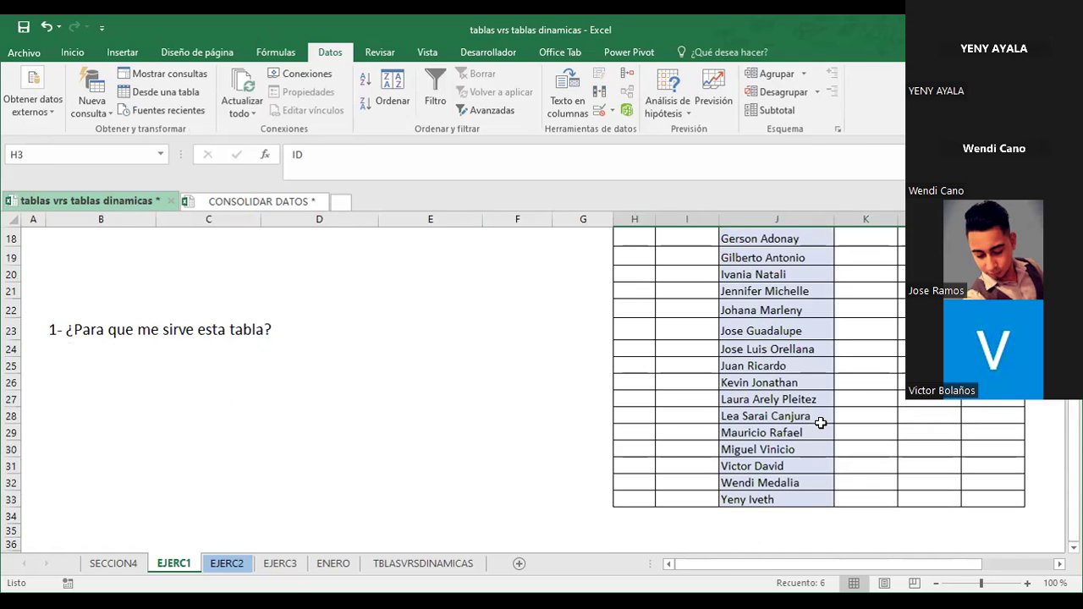
scroll(821, 423, "up", 6)
- Undo the totals, Bonos, salaries, names, codes, formatting and column widths back to the formatted salaries table
left_click(355, 262)
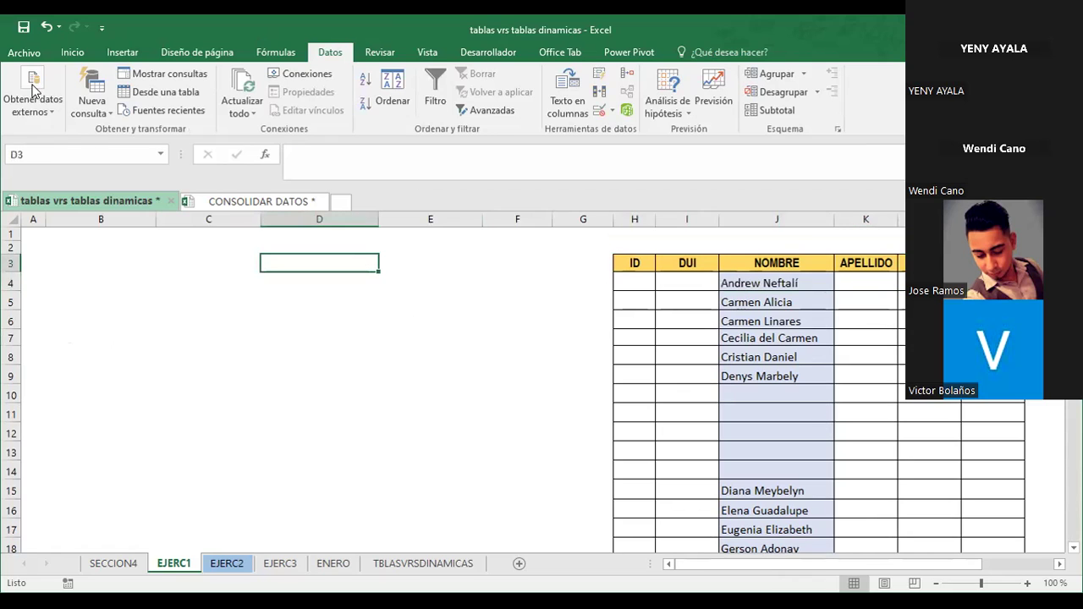
left_click(41, 30)
left_click(41, 31)
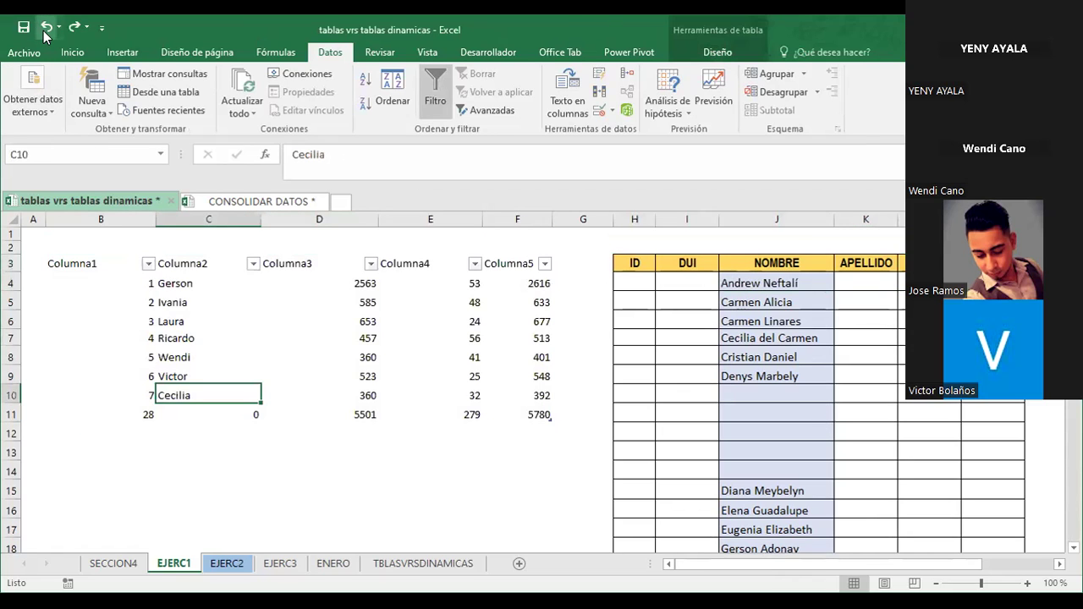
left_click(43, 31)
left_click(43, 30)
left_click(43, 31)
left_click(43, 30)
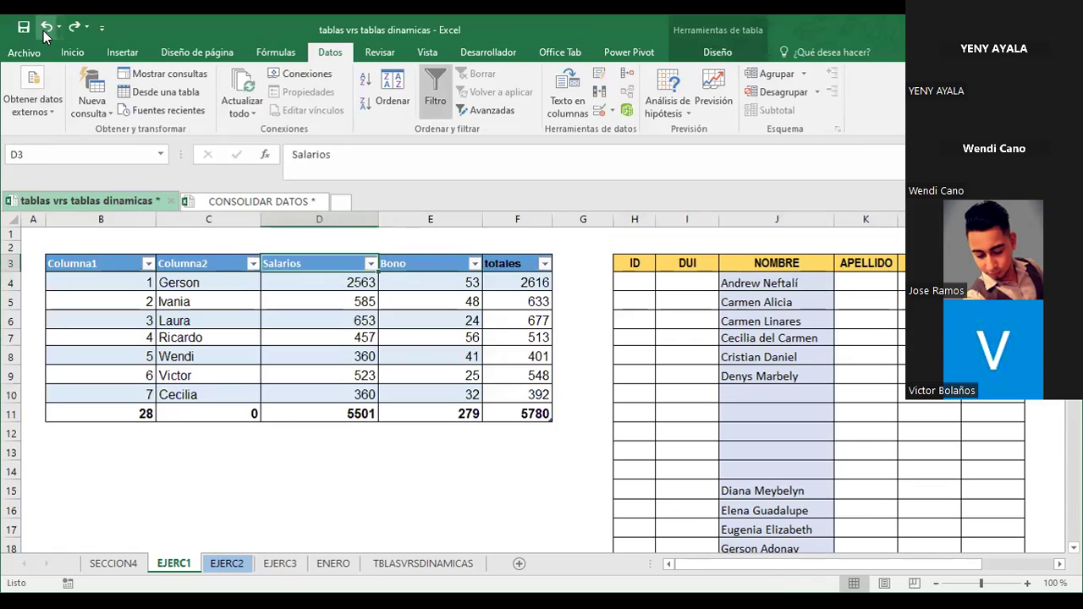
left_click(43, 31)
left_click(43, 30)
left_click(43, 30)
left_click(43, 30)
left_click(44, 30)
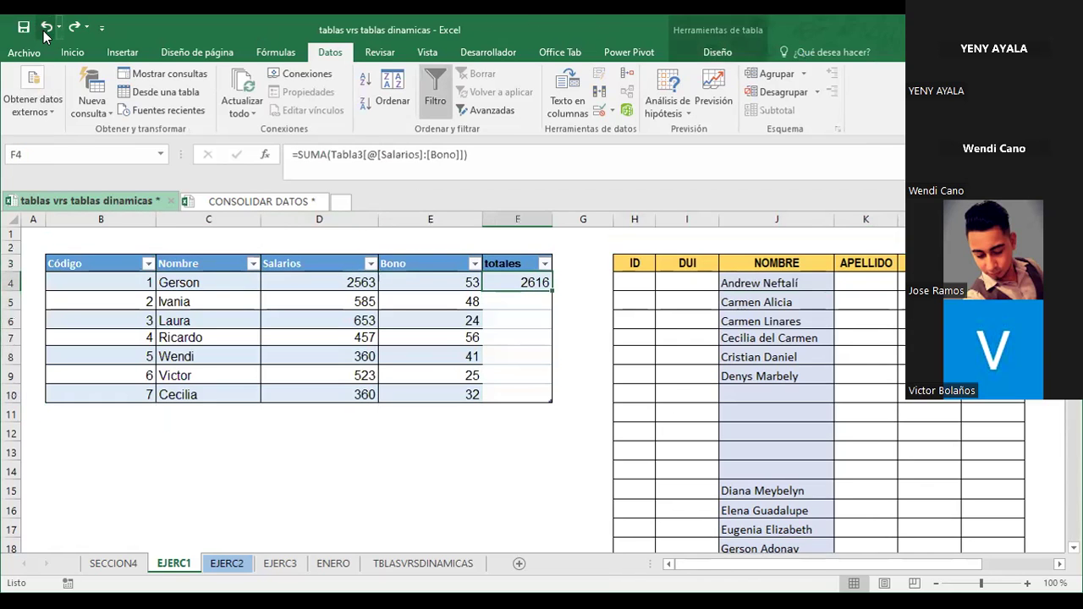
left_click(43, 30)
left_click(43, 30)
left_click(43, 31)
left_click(43, 31)
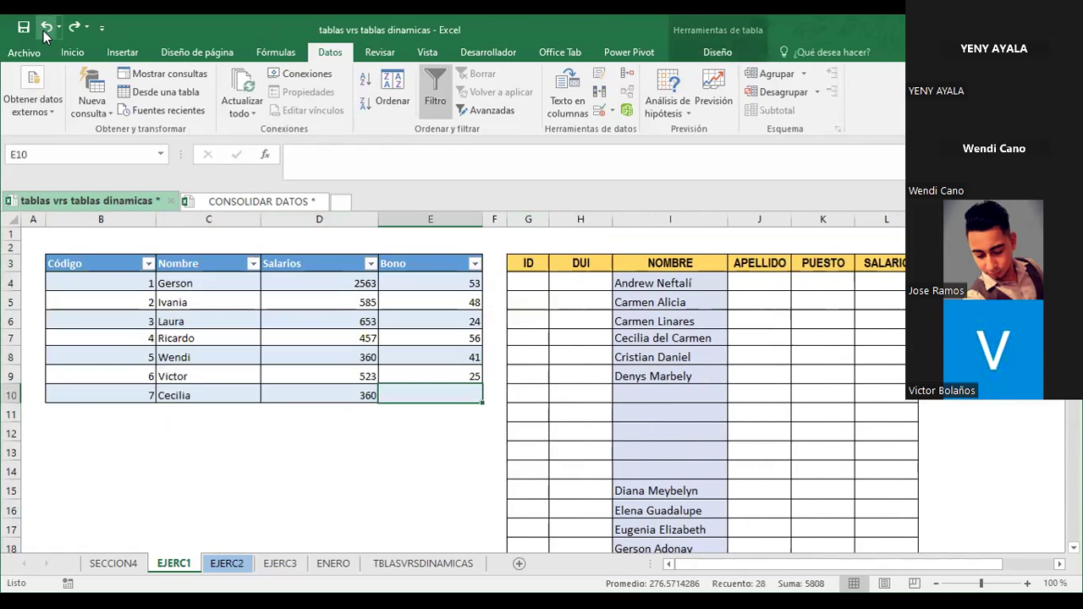
left_click(43, 31)
left_click(43, 31)
left_click(43, 30)
left_click(43, 31)
left_click(43, 30)
left_click(43, 31)
left_click(43, 31)
left_click(43, 31)
left_click(43, 31)
left_click(43, 30)
left_click(43, 30)
left_click(43, 31)
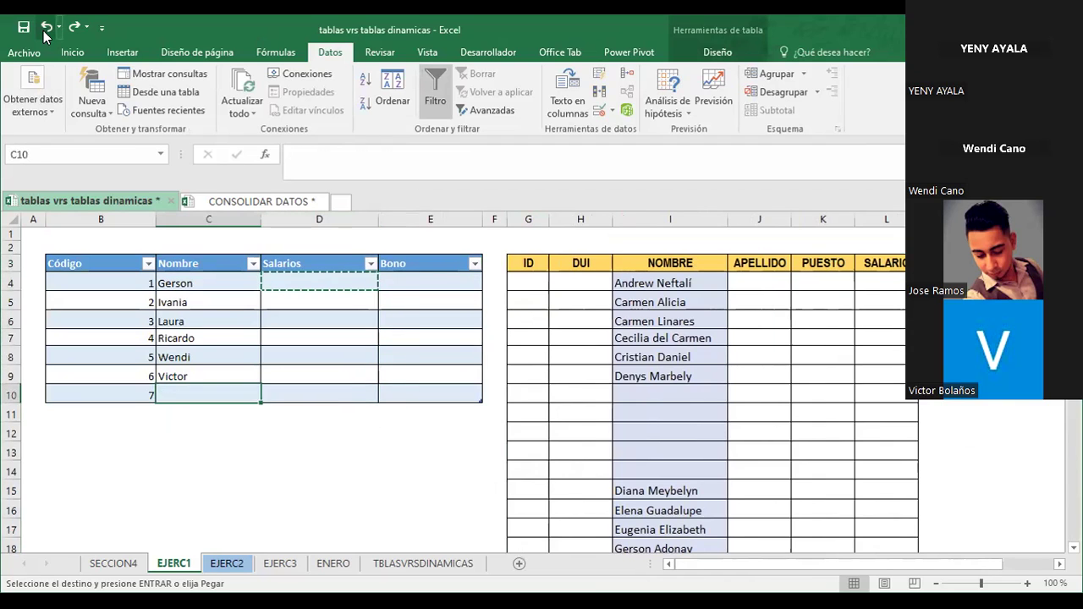
left_click(43, 31)
double_click(43, 30)
double_click(43, 31)
double_click(43, 30)
double_click(43, 30)
double_click(43, 30)
double_click(43, 31)
left_click(43, 31)
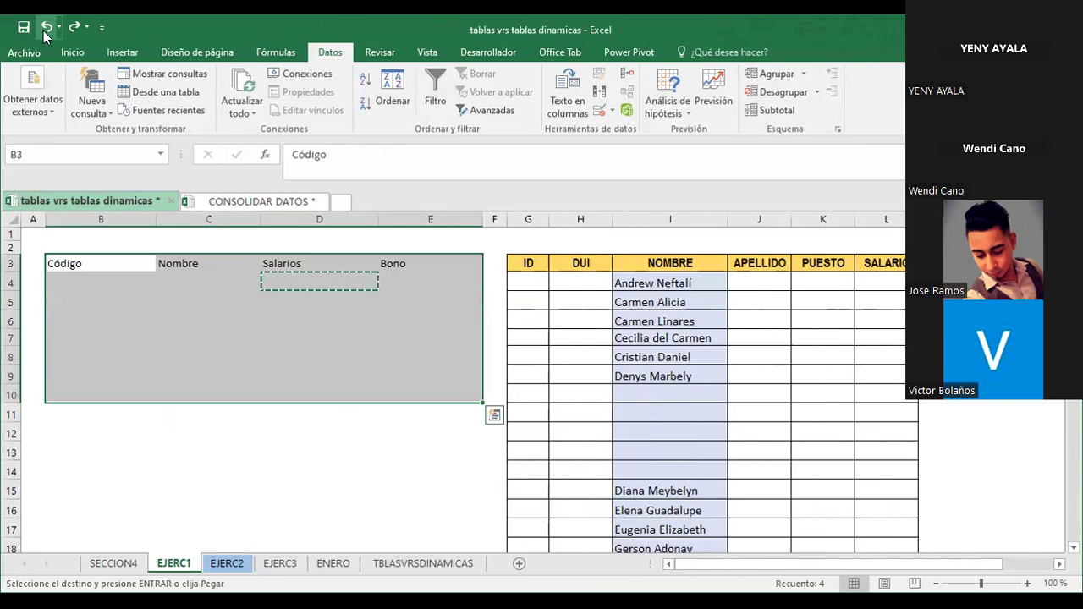
left_click(43, 30)
left_click(43, 30)
left_click(43, 30)
left_click(43, 31)
left_click(43, 30)
left_click(44, 30)
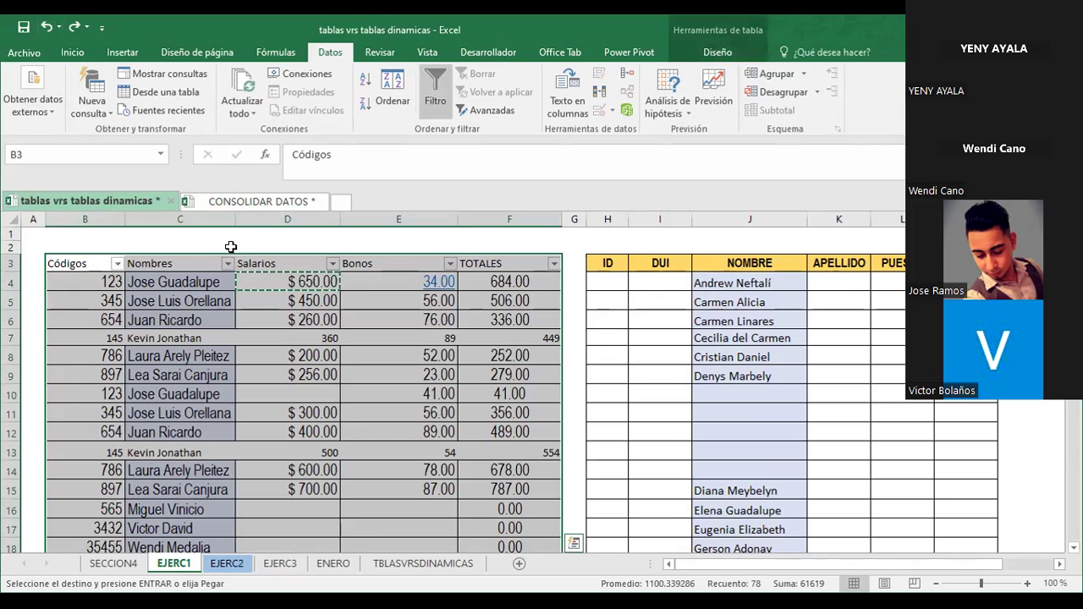
- Copy the salaries in D4:D15 ($300.00–$700.00) and paste them starting at M4
left_click(321, 307)
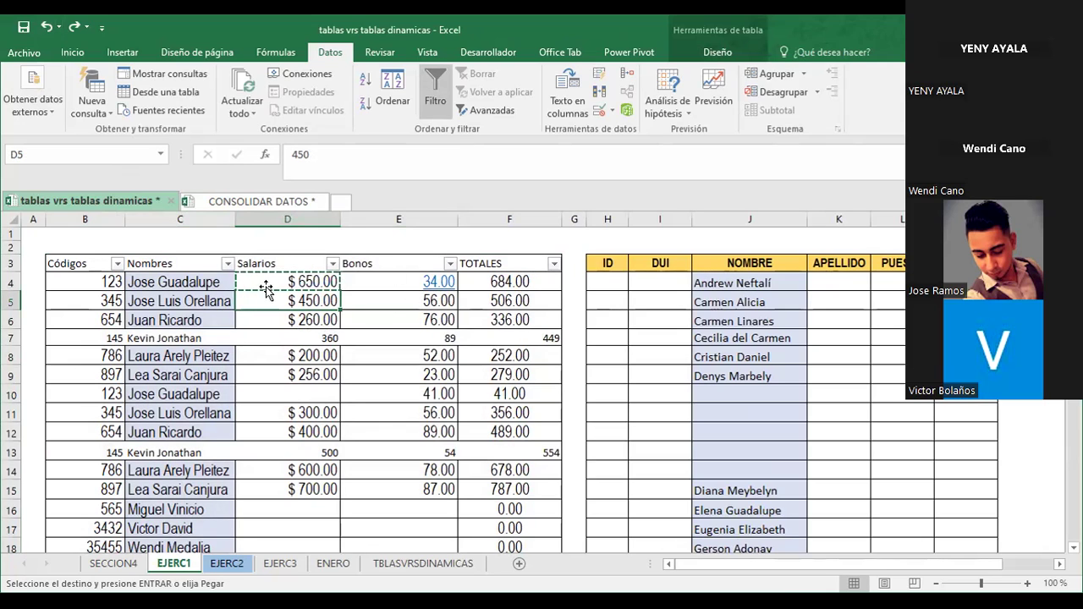
left_click_drag(266, 287, 290, 460)
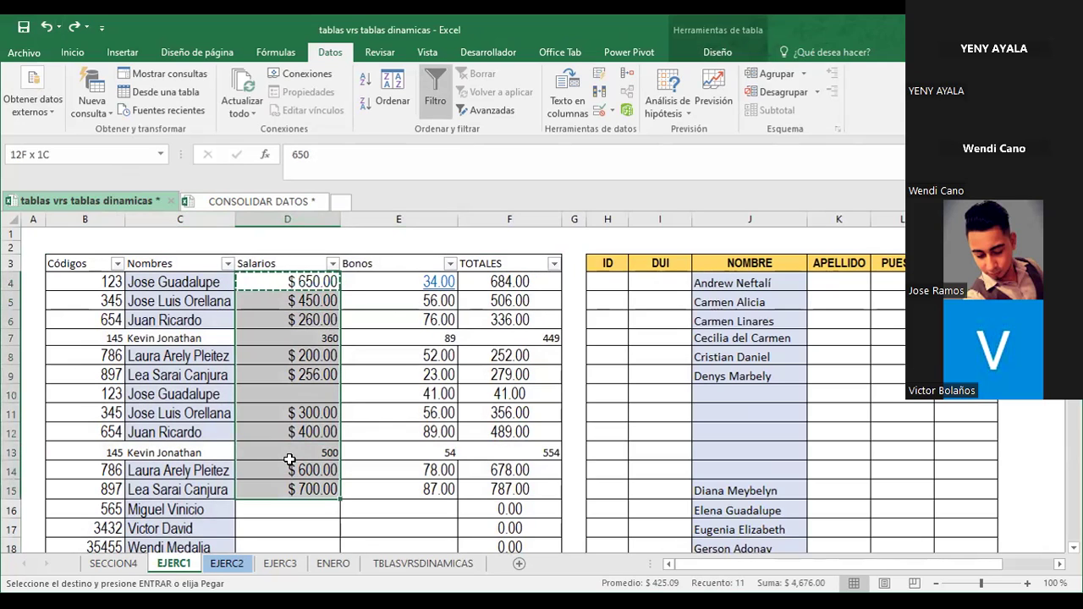
key("ctrl+c")
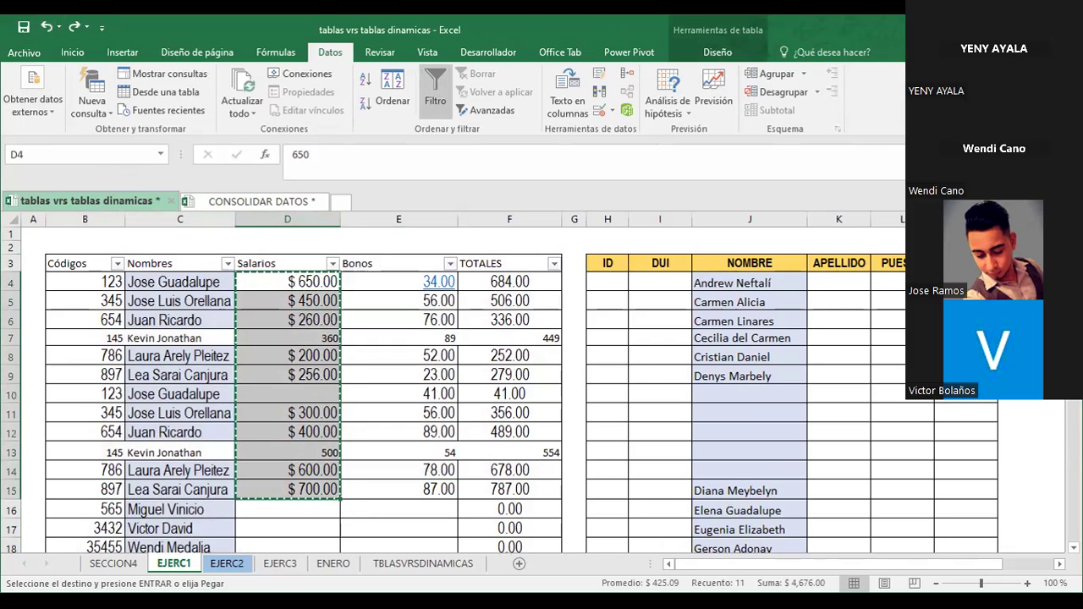
left_click(965, 283)
key("ctrl+v")
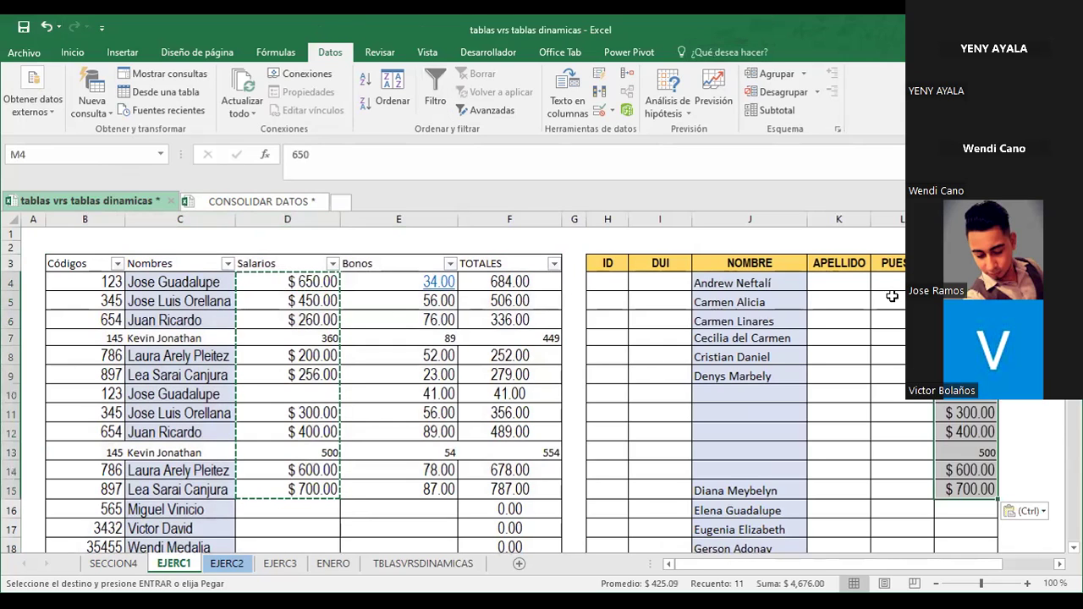
left_click(888, 321)
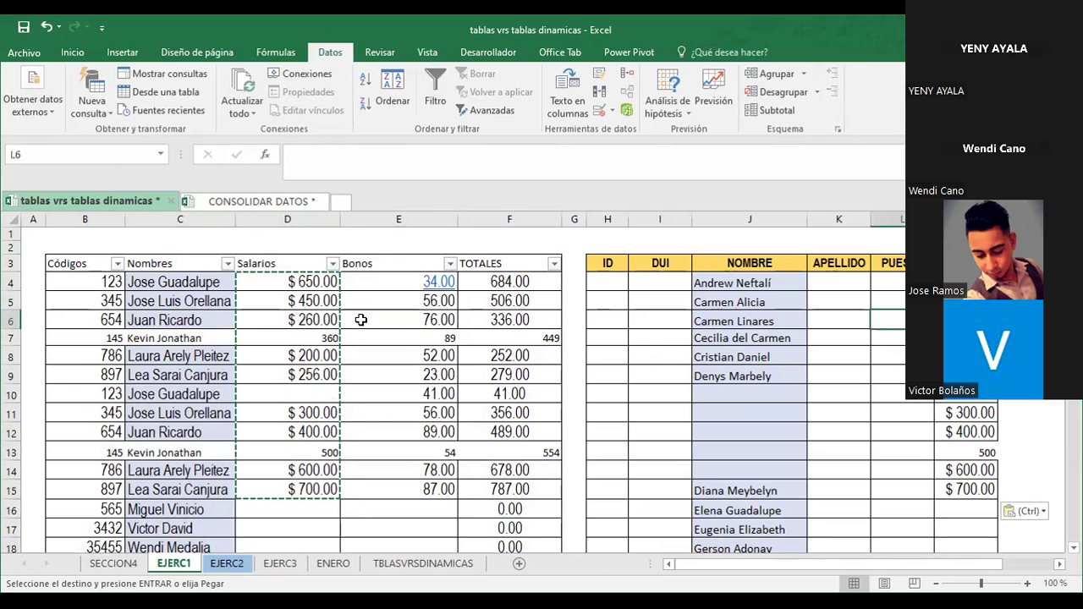
key("Escape")
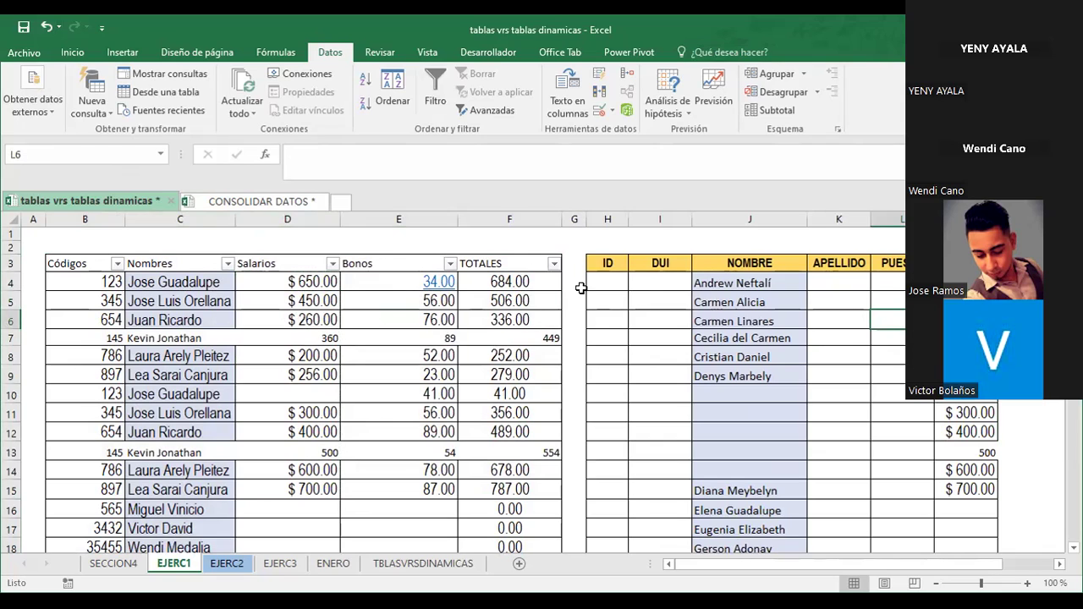
- Enter the job title Secretaria in L4, correcting typos
left_click(895, 290)
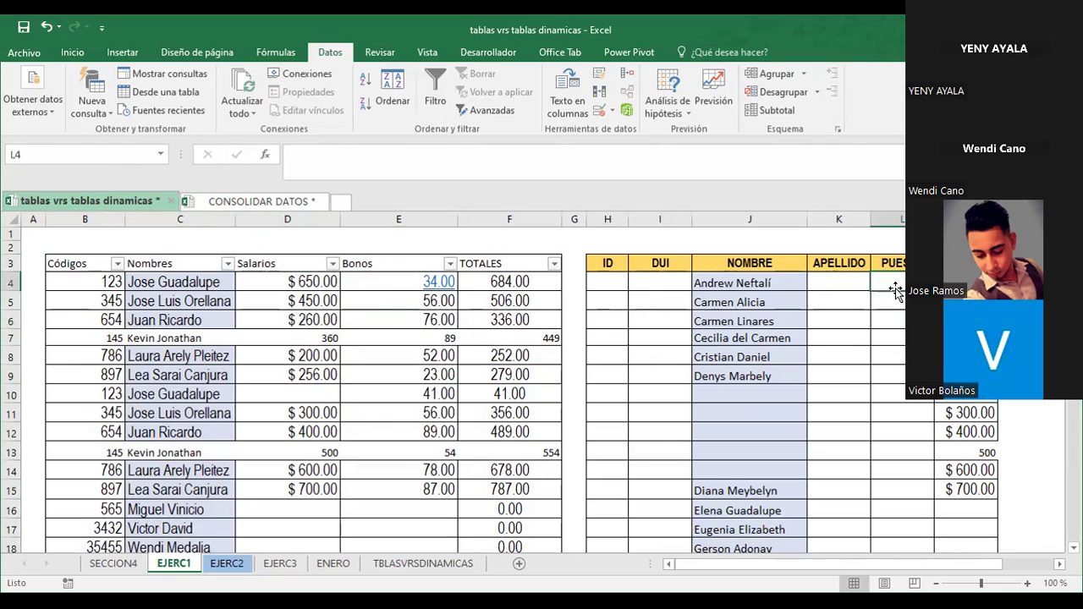
type("s")
type("tro")
key("BackSpace")
key("BackSpace")
key("BackSpace")
type("eetaria")
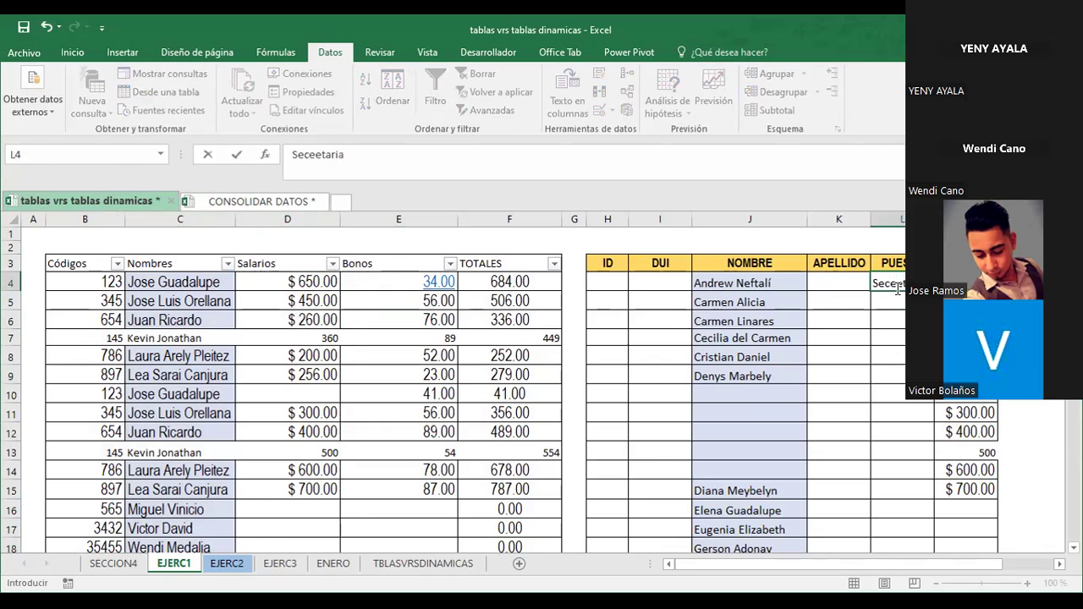
key("BackSpace")
key("BackSpace")
key("BackSpace")
key("BackSpace")
key("BackSpace")
key("BackSpace")
type("reta")
type("a")
key("Return")
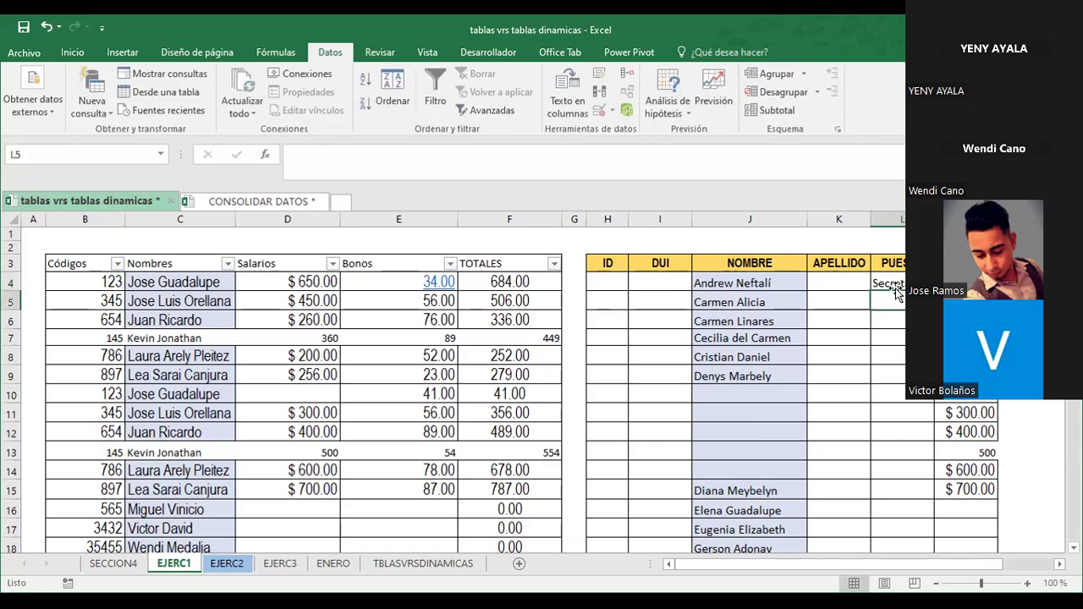
- Enter Contador in L5 and Abogado in L6
left_click(894, 286)
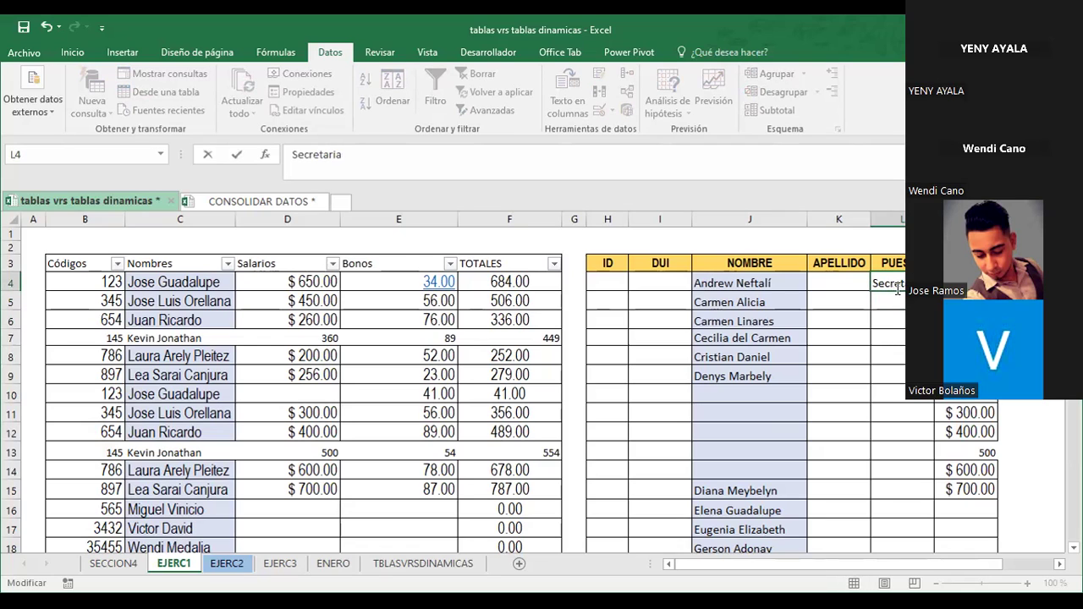
key("Return")
type("Contador")
key("Return")
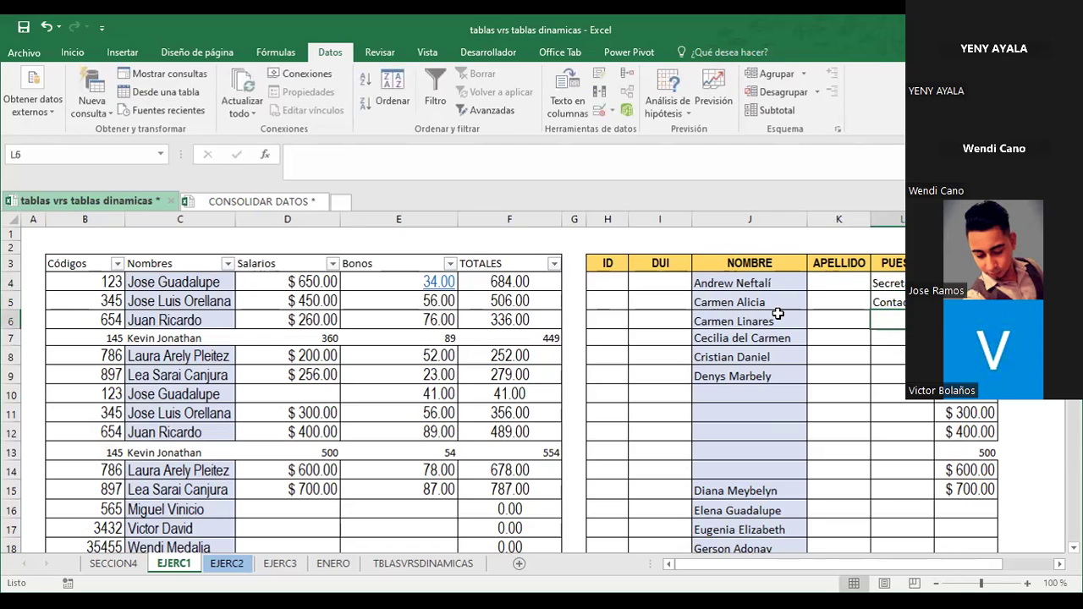
type("Abogado")
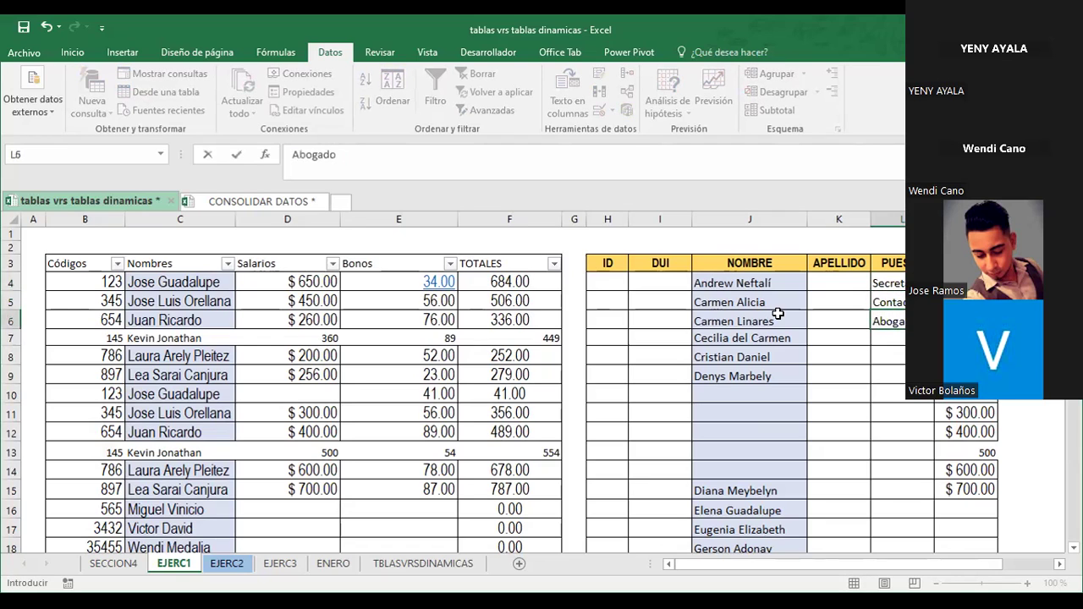
key("Return")
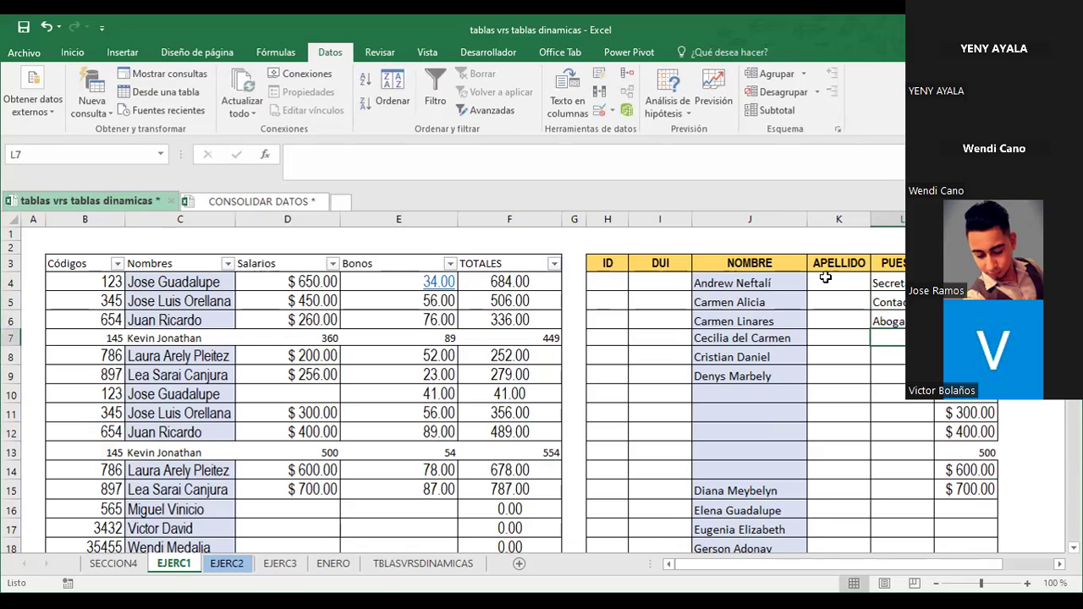
- Type the surnames of the first three employees into the APELLIDO column, K4:K6
left_click(827, 283)
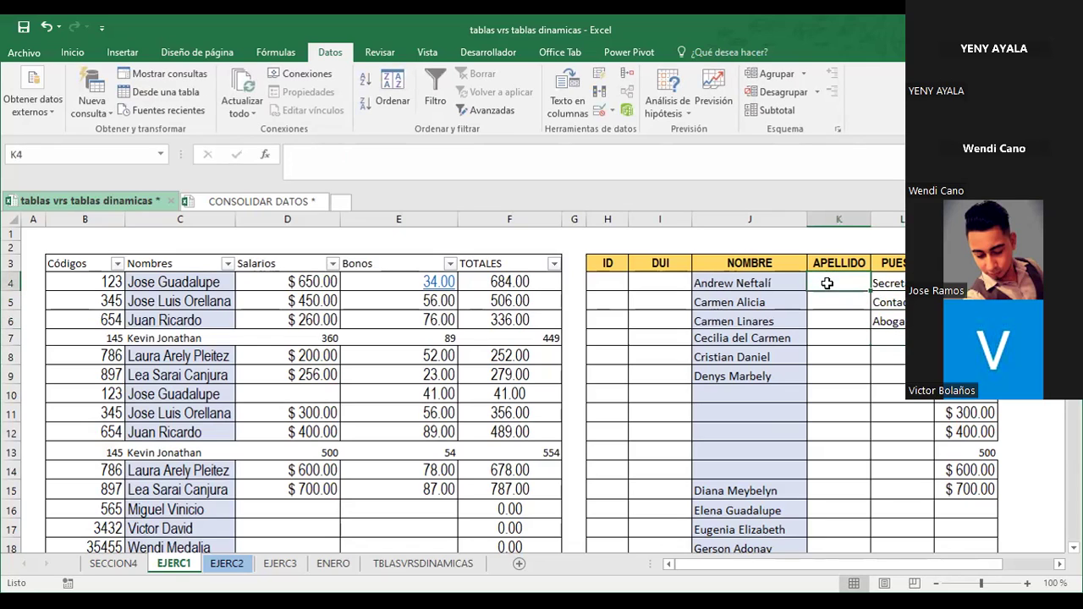
type("hernandez")
key("BackSpace")
key("BackSpace")
key("BackSpace")
key("BackSpace")
key("BackSpace")
key("BackSpace")
key("BackSpace")
type("Hernández")
key("Return")
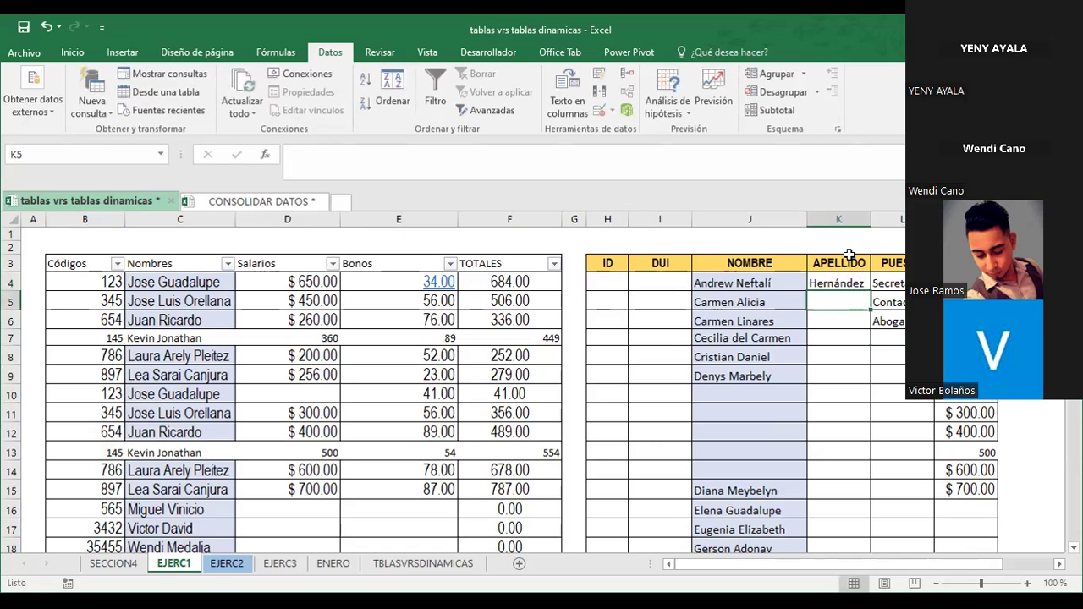
type("González")
key("Return")
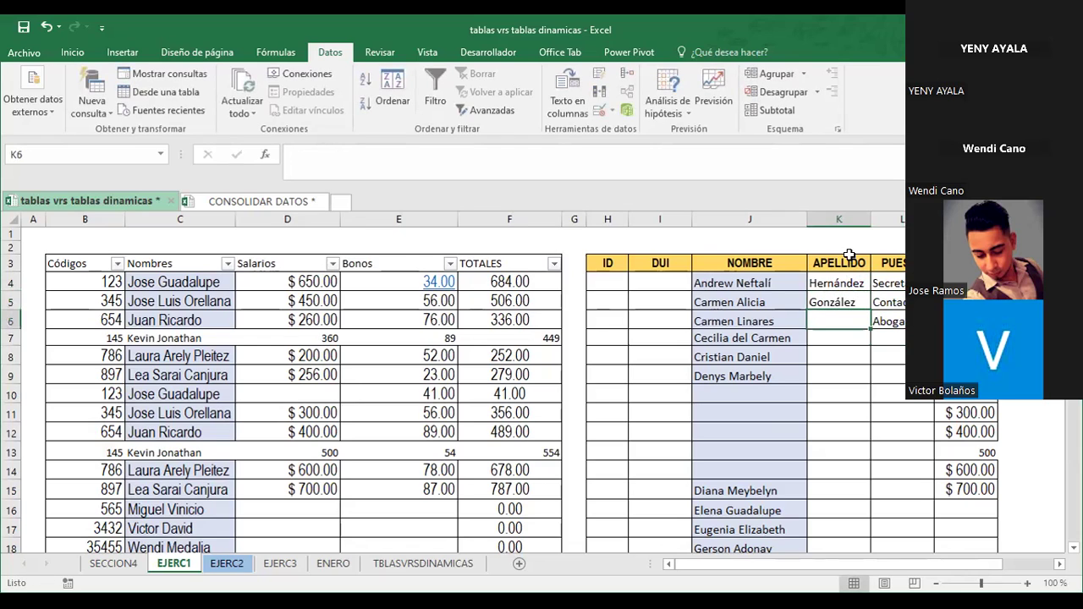
type("L")
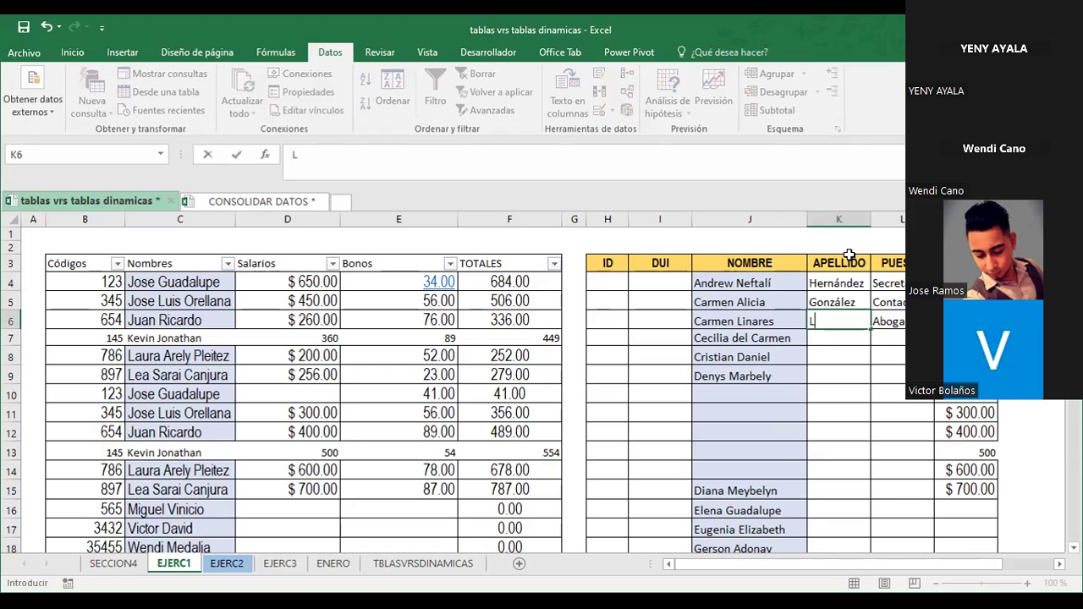
type("ópe")
type("z")
key("Return")
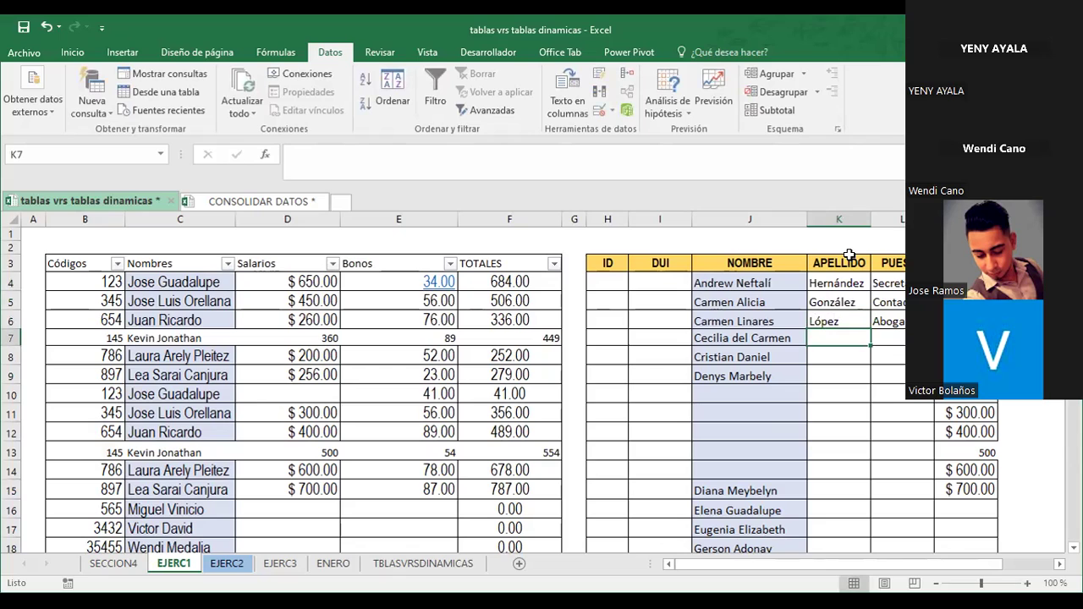
- Enter DUI numbers for the first six employees in I4:I9
left_click(652, 278)
type("3424")
key("Return")
type("324")
key("Return")
type("34234")
key("Return")
type("234324")
key("Return")
type("3432")
key("Return")
type("5543")
key("Return")
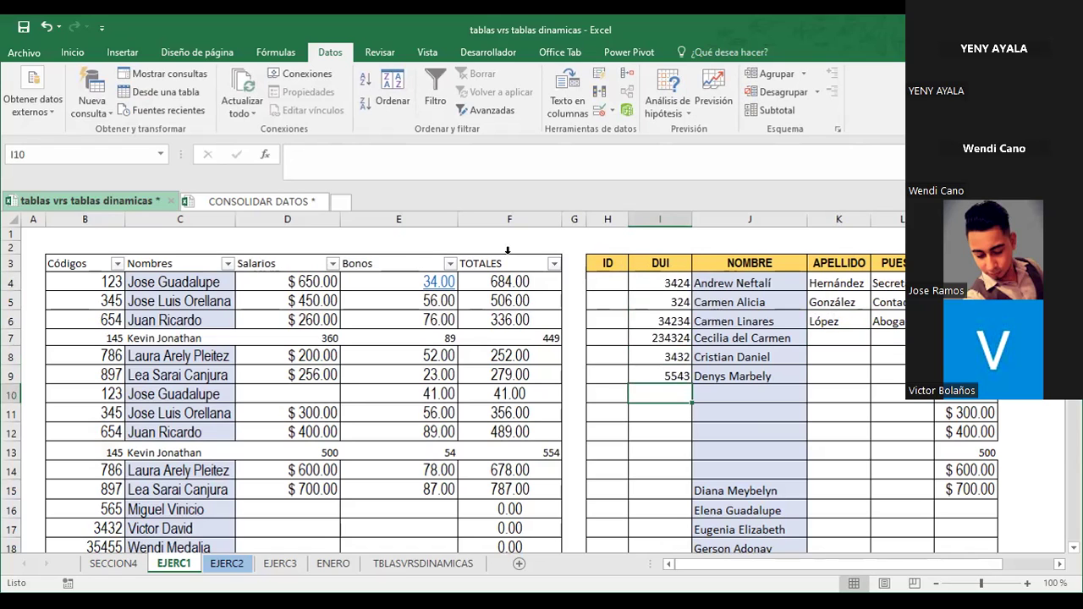
- Select B3:F21 and apply Borrar todo to wipe the old table's contents and formatting
mouse_move(66, 264)
left_mouse_down()
mouse_move(413, 328)
mouse_move(541, 550)
left_mouse_up()
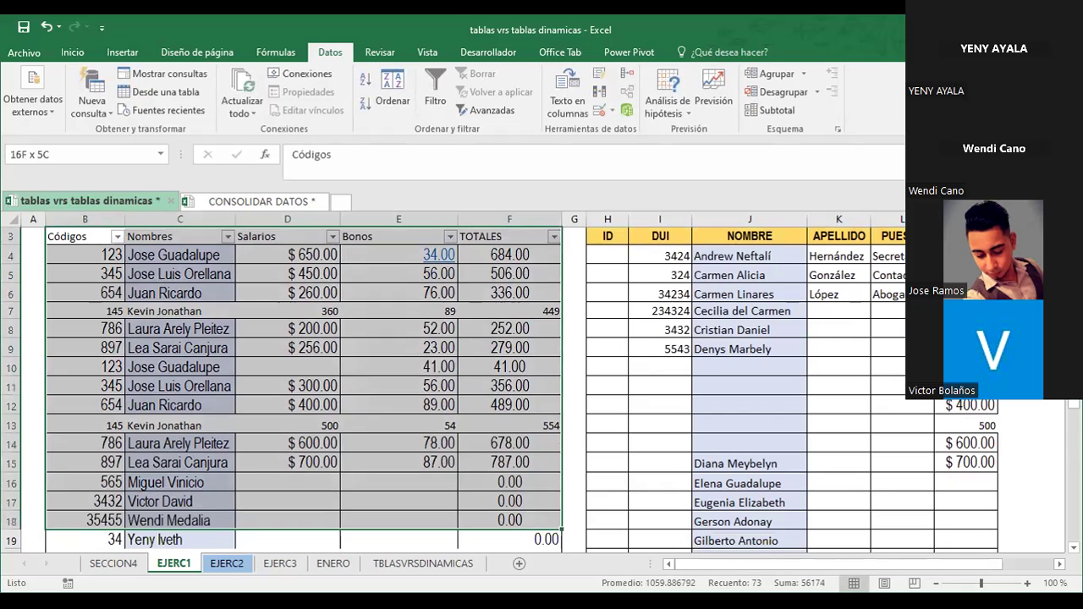
left_click_drag(541, 550, 541, 520)
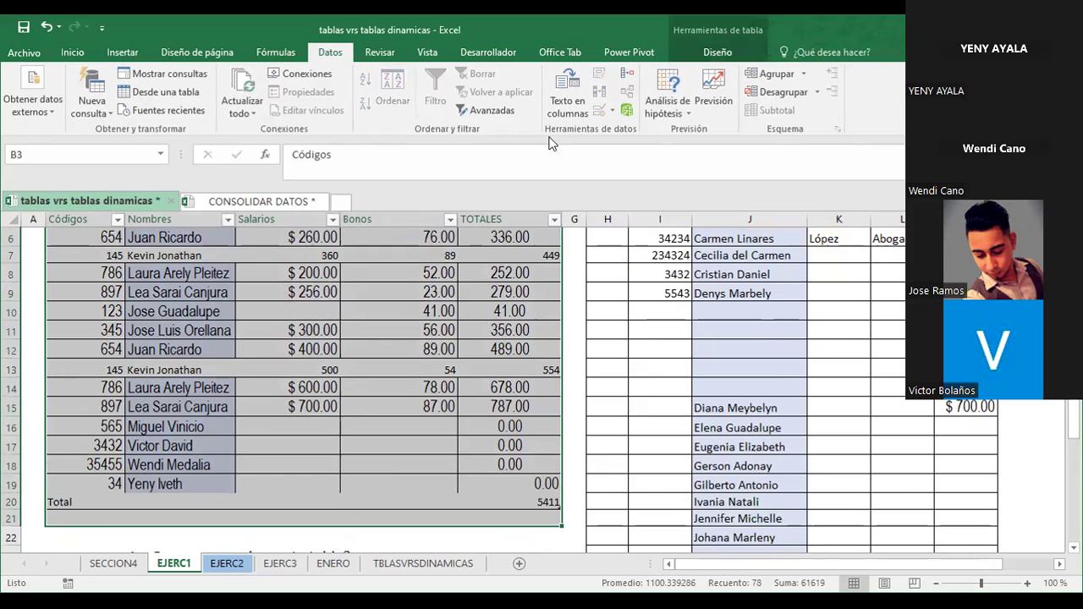
left_click(73, 51)
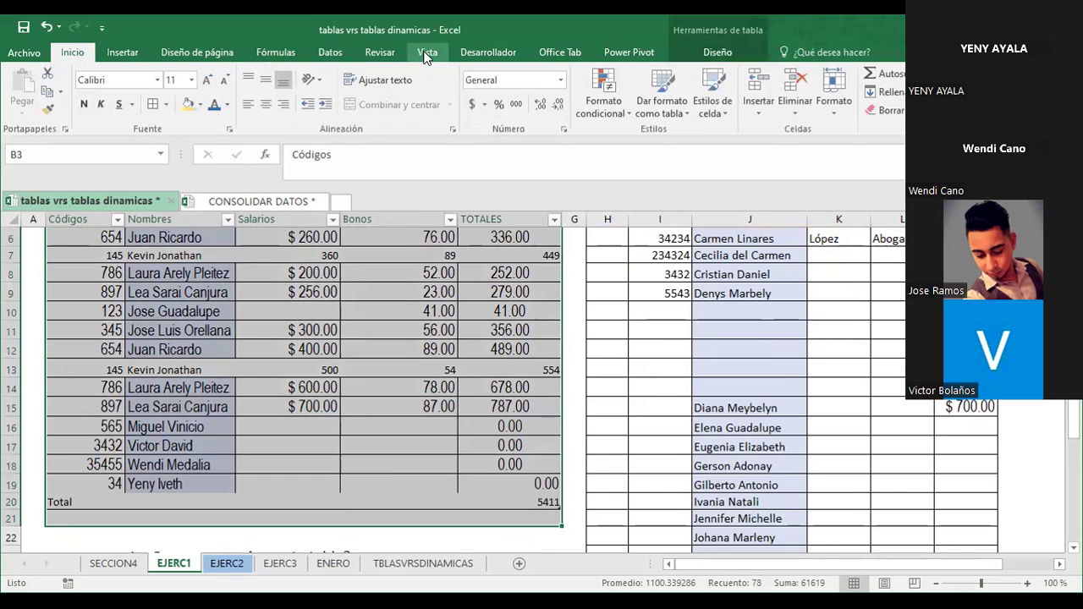
left_click(884, 110)
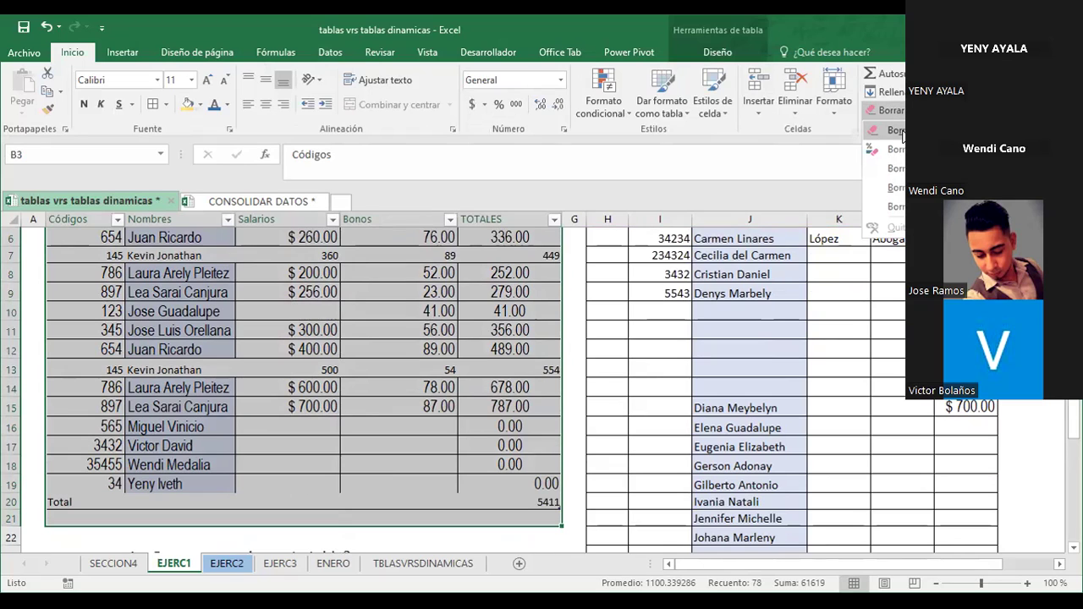
left_click(897, 130)
left_click(495, 296)
- Delete the emptied columns C through F so the employee table shifts left
left_click(472, 228)
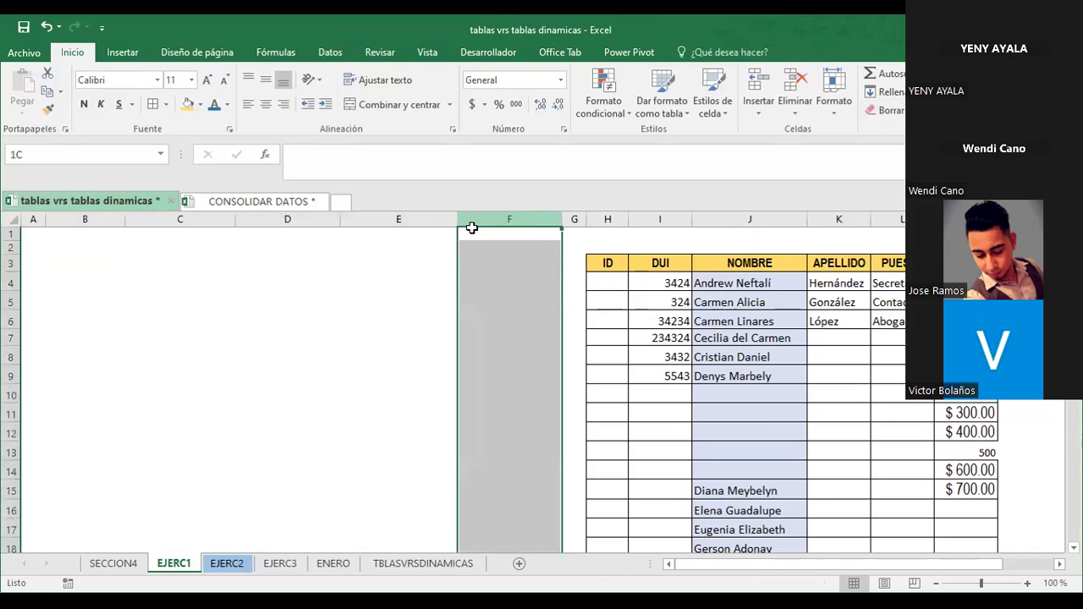
left_click(165, 216, "shift")
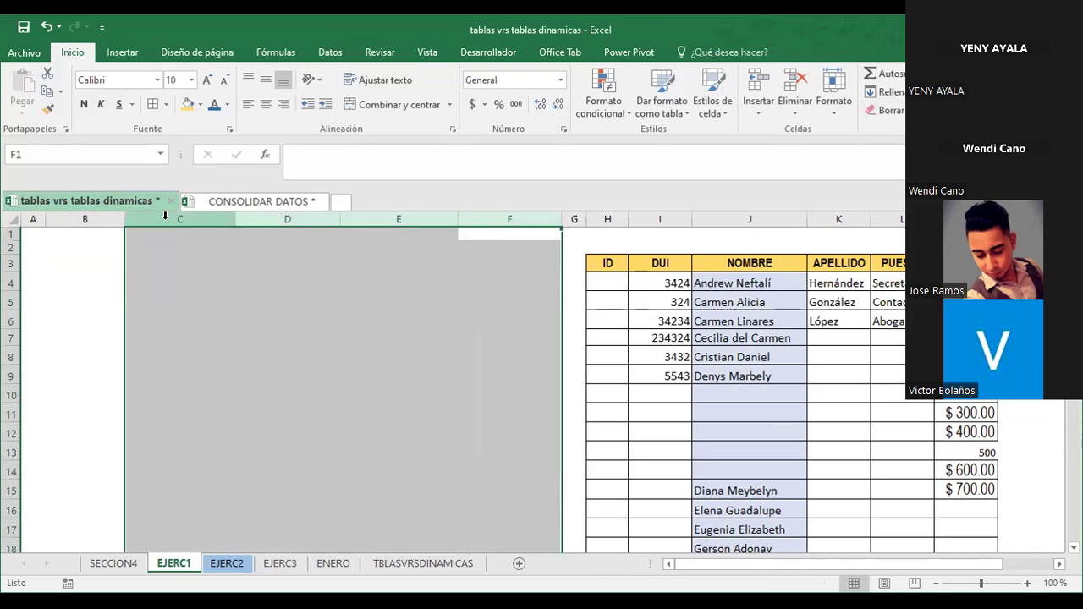
right_click(165, 216)
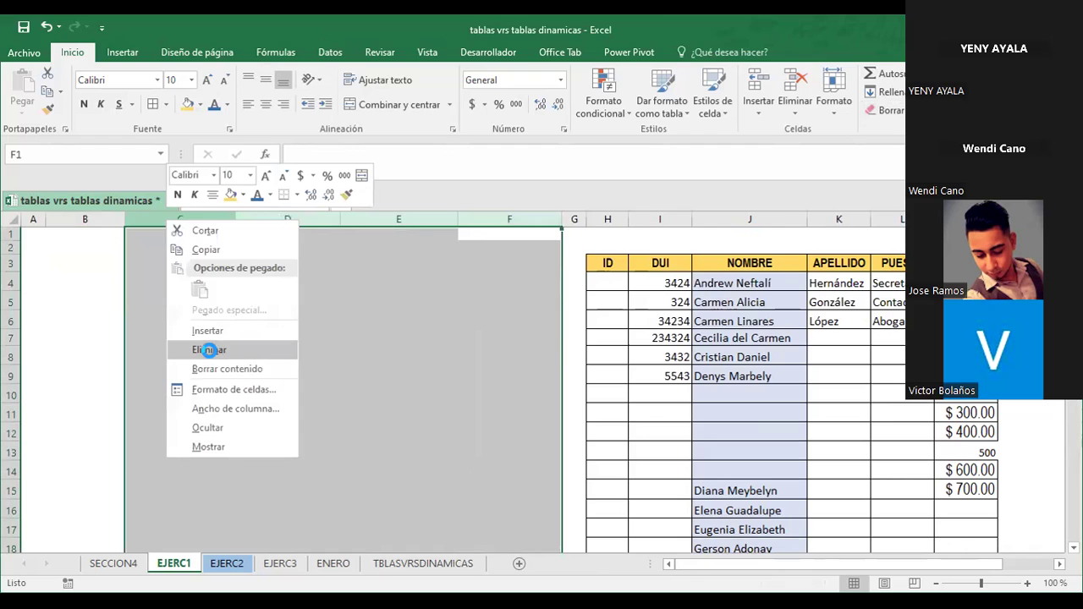
left_click(209, 350)
left_click(664, 314)
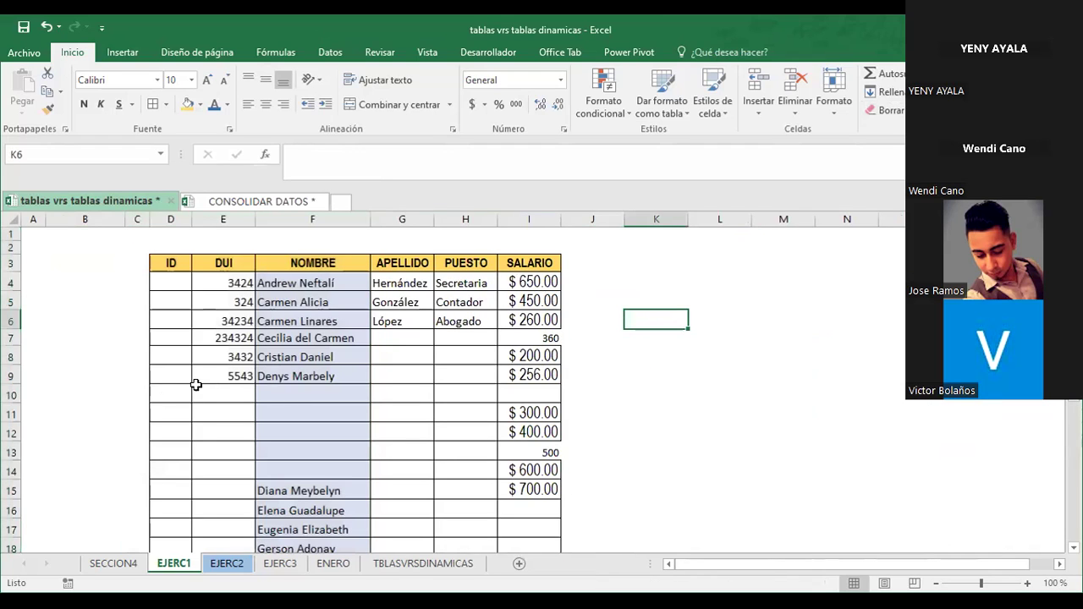
- Delete the blank rows 10–14 inside the employee table
left_click_drag(12, 395, 36, 400)
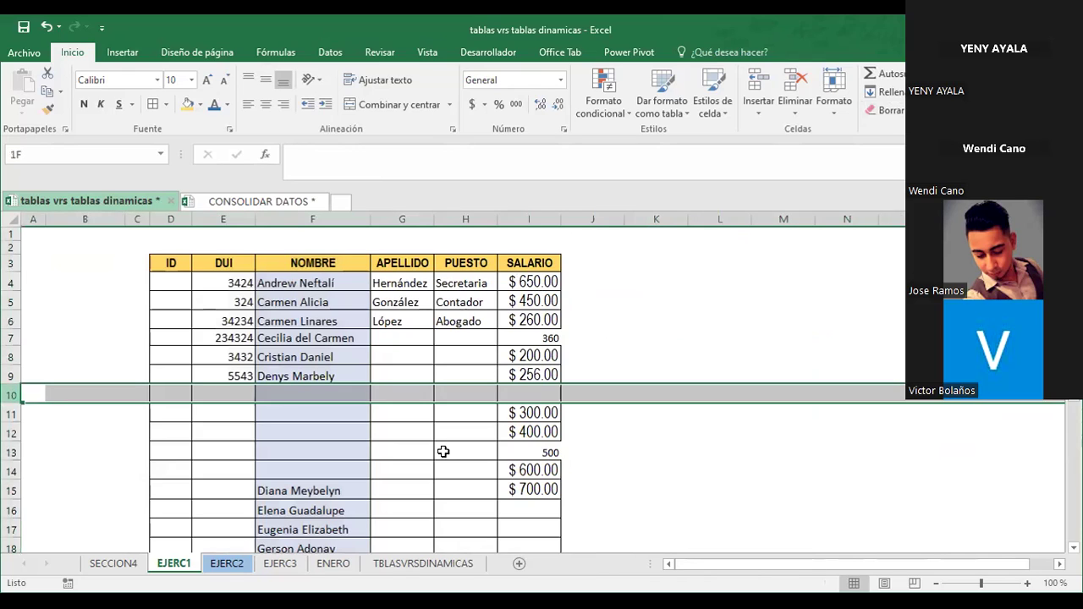
left_click_drag(443, 451, 443, 452)
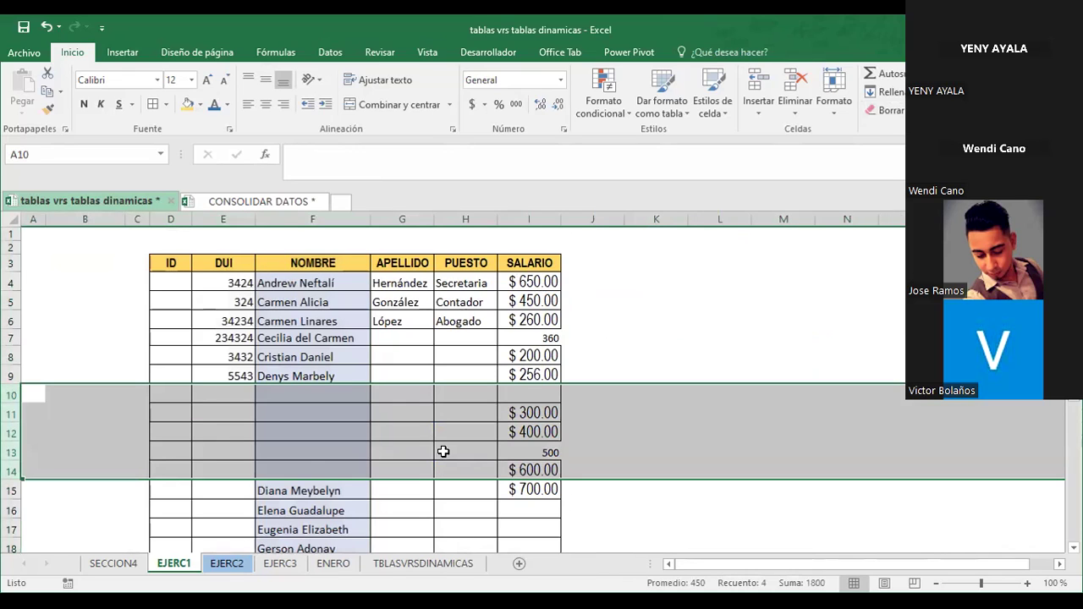
right_click(12, 412)
left_click(99, 306)
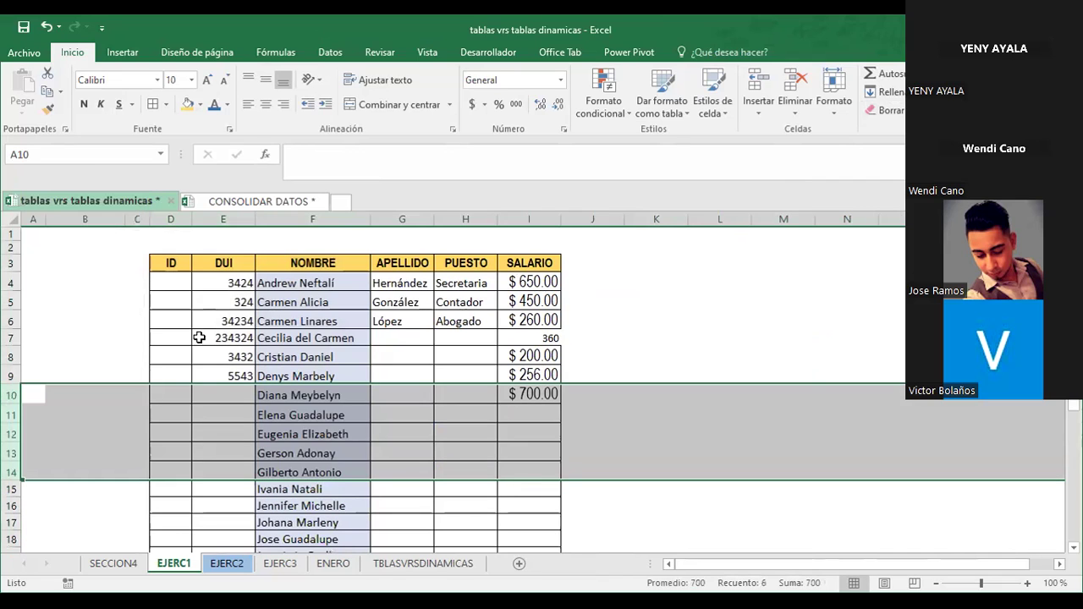
left_click(229, 314)
left_click_drag(171, 263, 516, 467)
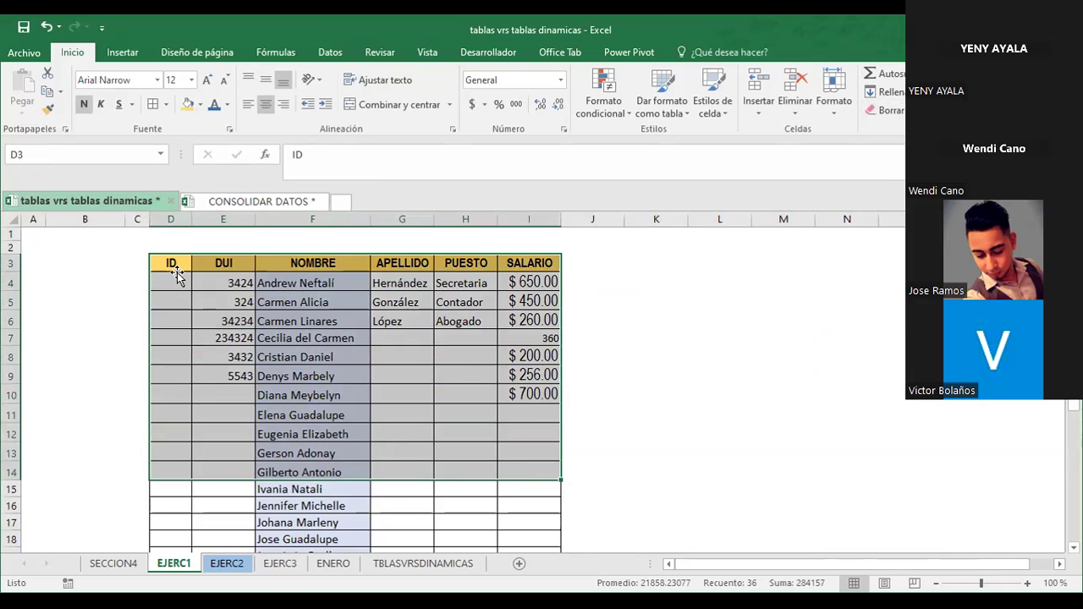
- Select the employee range D3:I28 and name it Tablaparti in the Name Box
left_click_drag(174, 269, 550, 548)
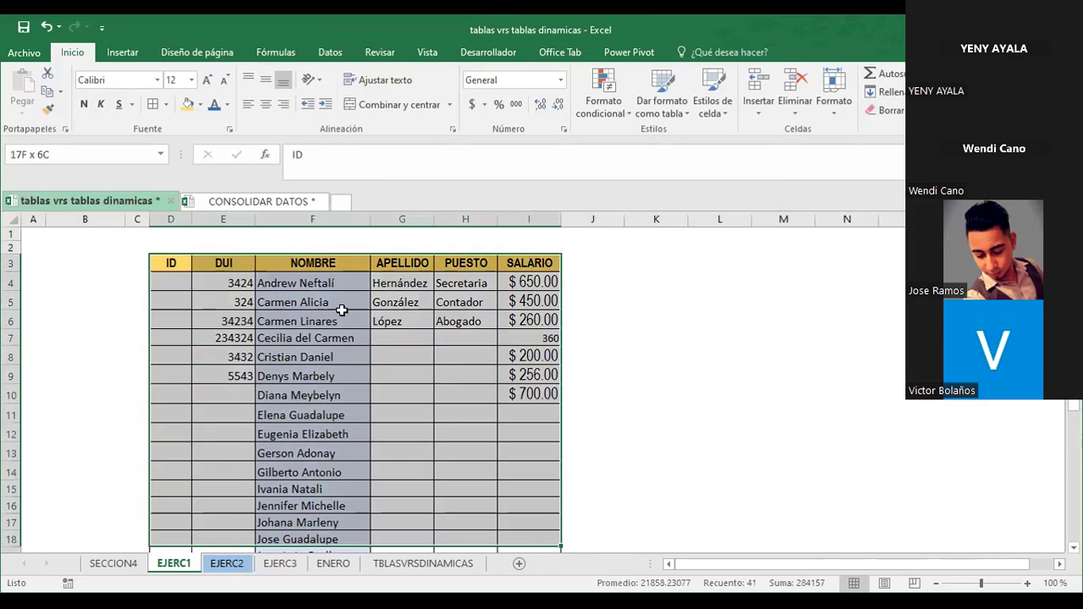
key("ctrl+shift+End")
left_click(53, 155)
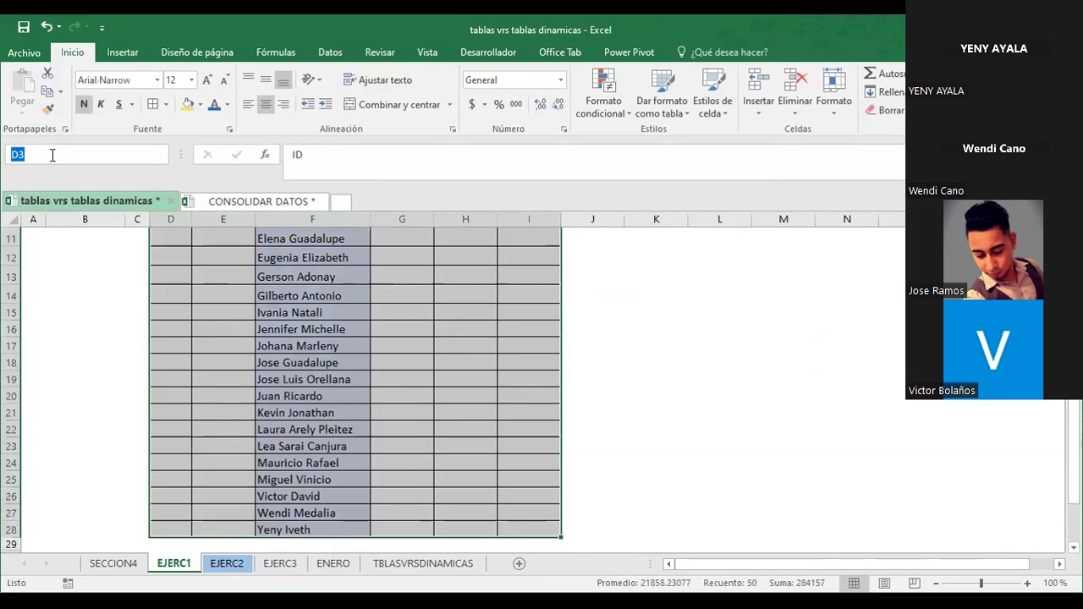
key("BackSpace")
type("Tabla p")
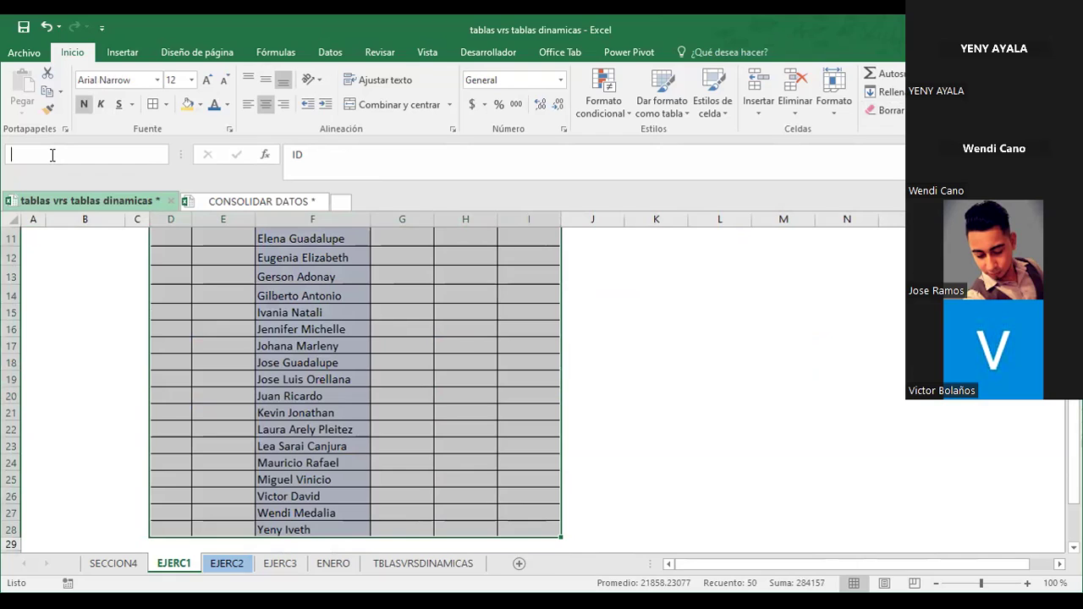
type("a")
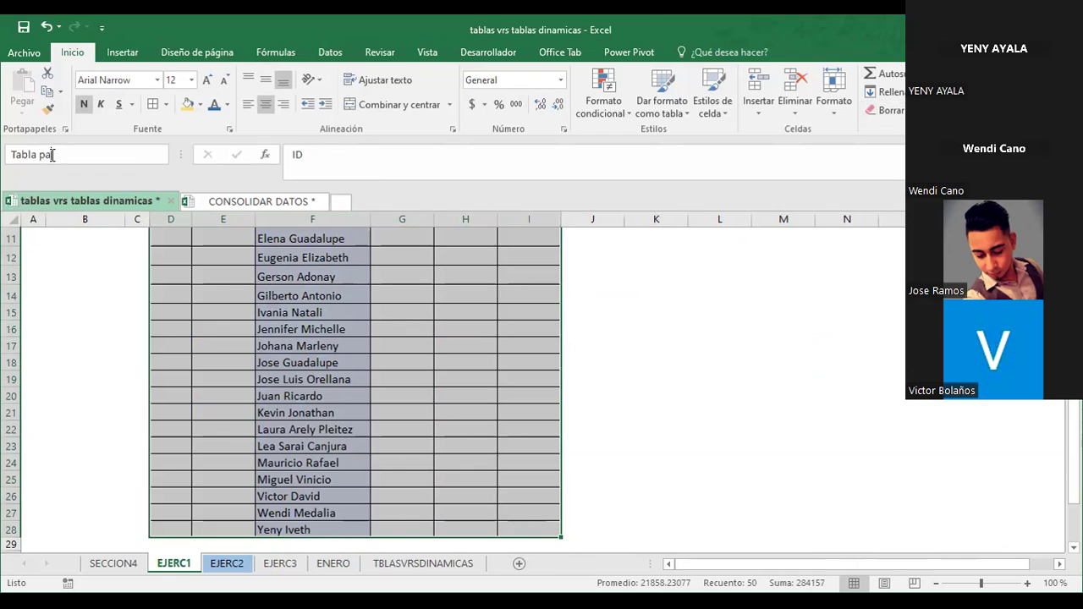
key("BackSpace")
key("BackSpace")
key("BackSpace")
type("p")
type("ar")
key("Return")
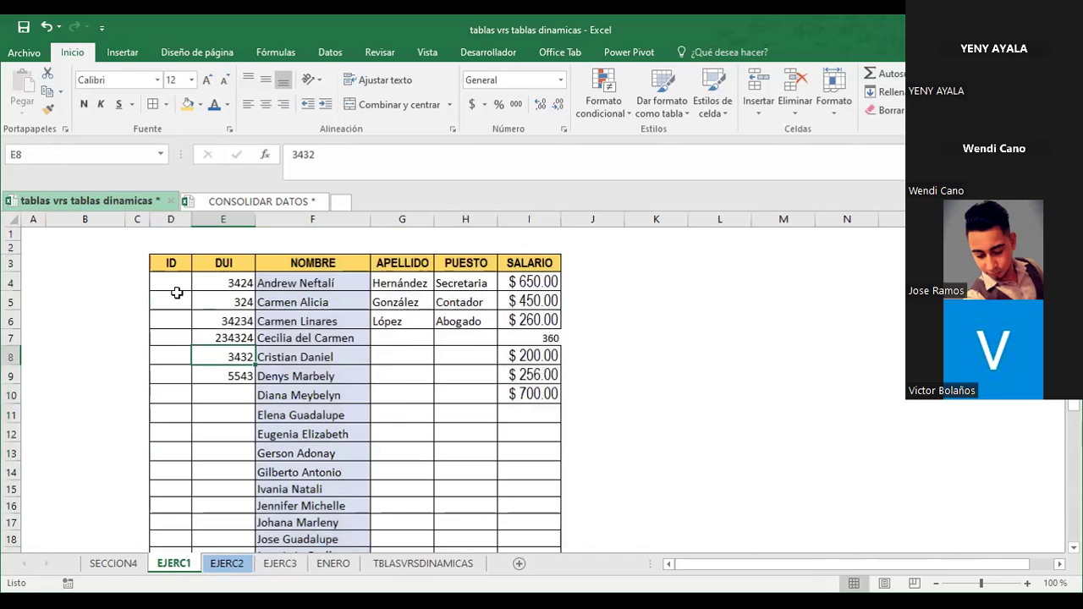
- Reselect the employee table from the ID header down through the last row
left_click(174, 263)
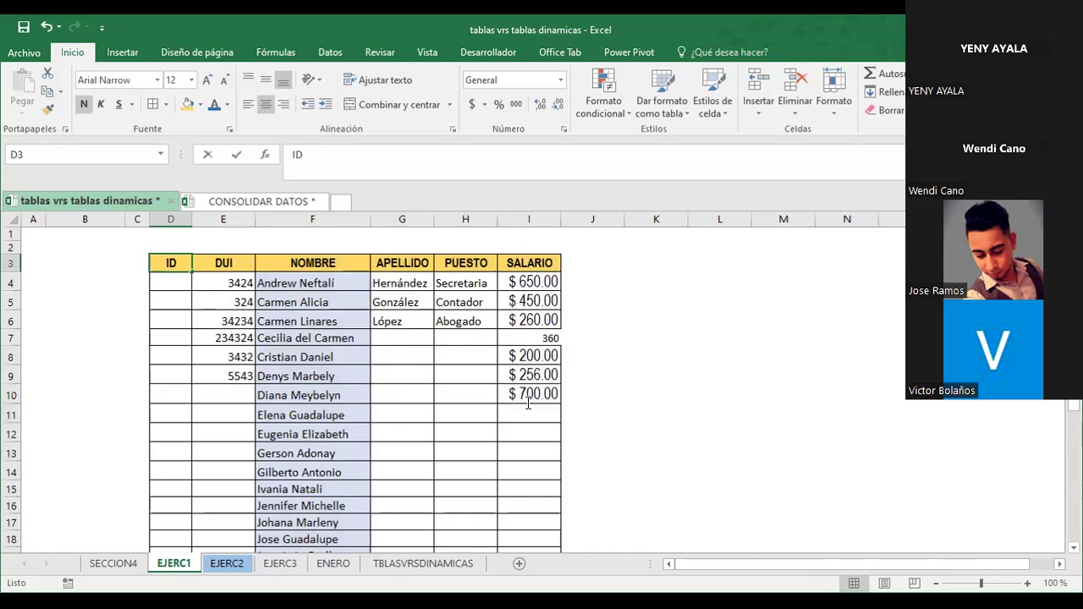
left_click(221, 282)
left_click_drag(171, 263, 415, 377)
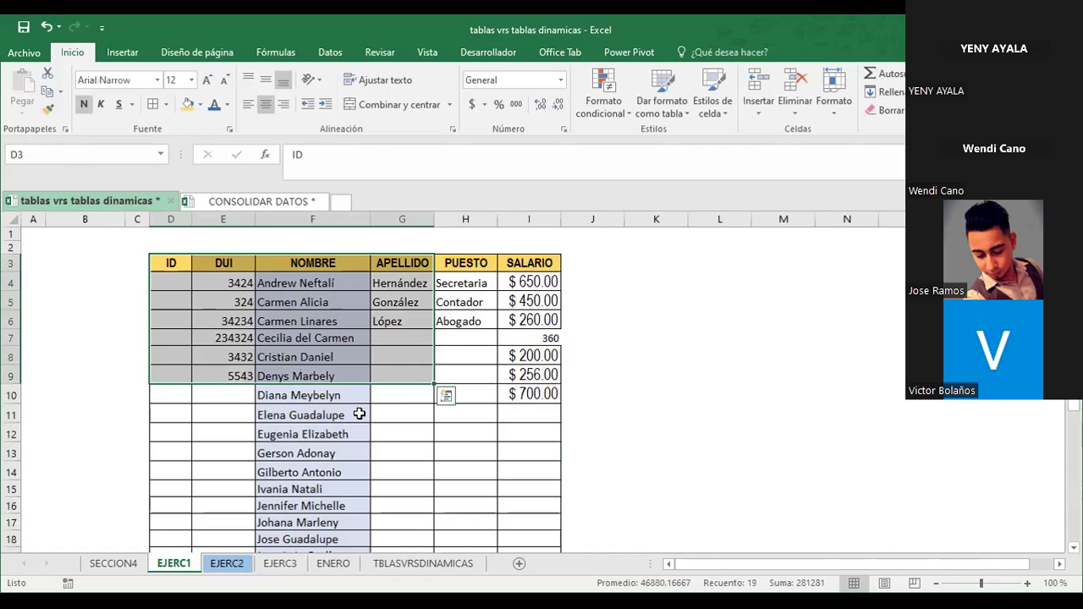
left_click(330, 417)
mouse_move(175, 263)
left_mouse_down()
mouse_move(549, 574)
mouse_move(573, 564)
left_mouse_up()
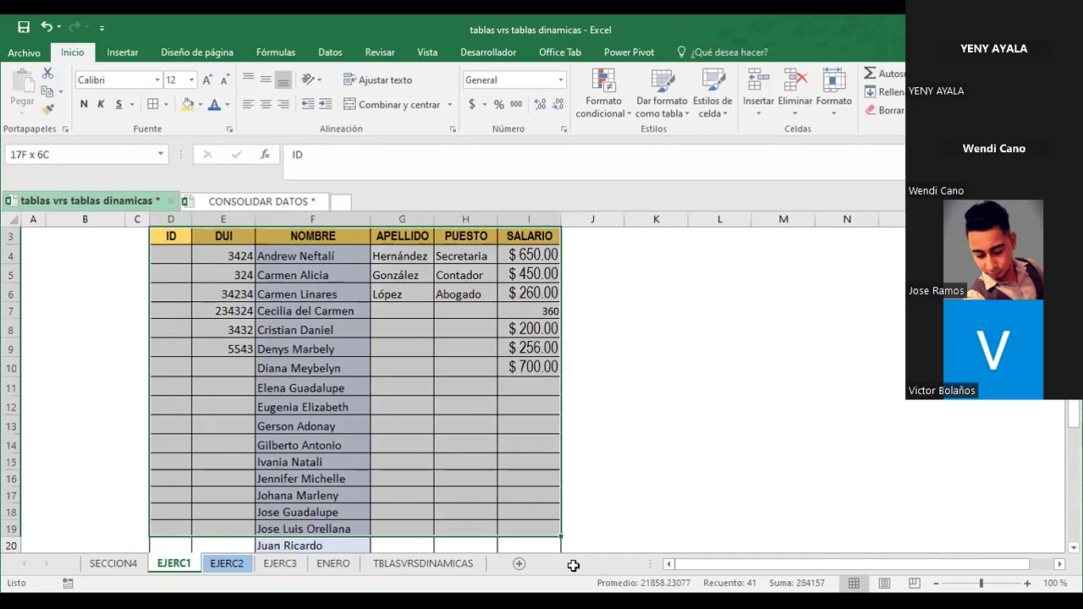
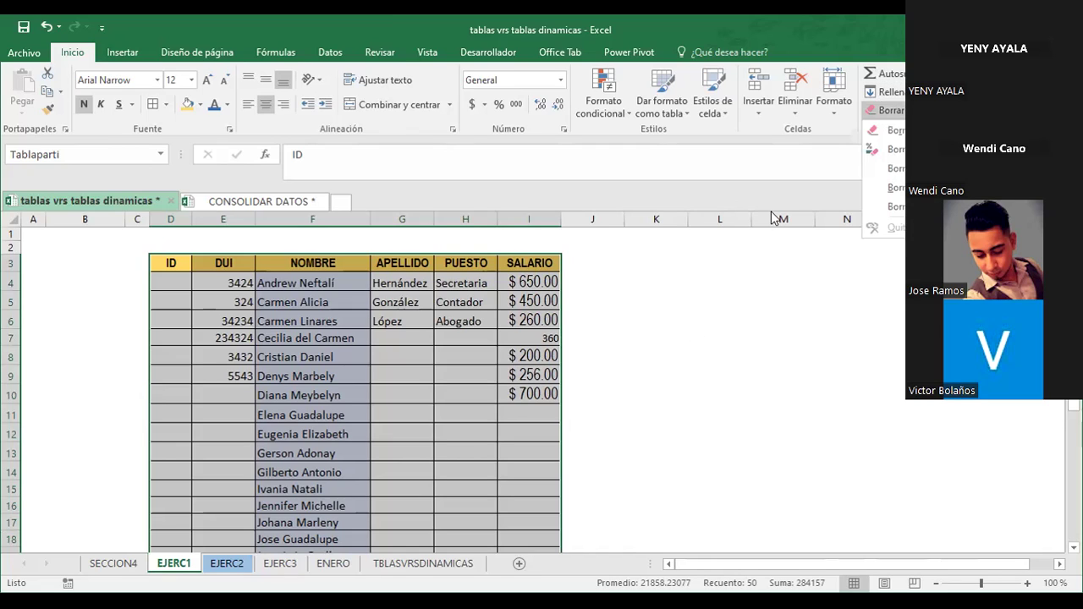
- Select the employee table D3:I28 down to row 28 and request recommended pivot tables for it
left_click(719, 301)
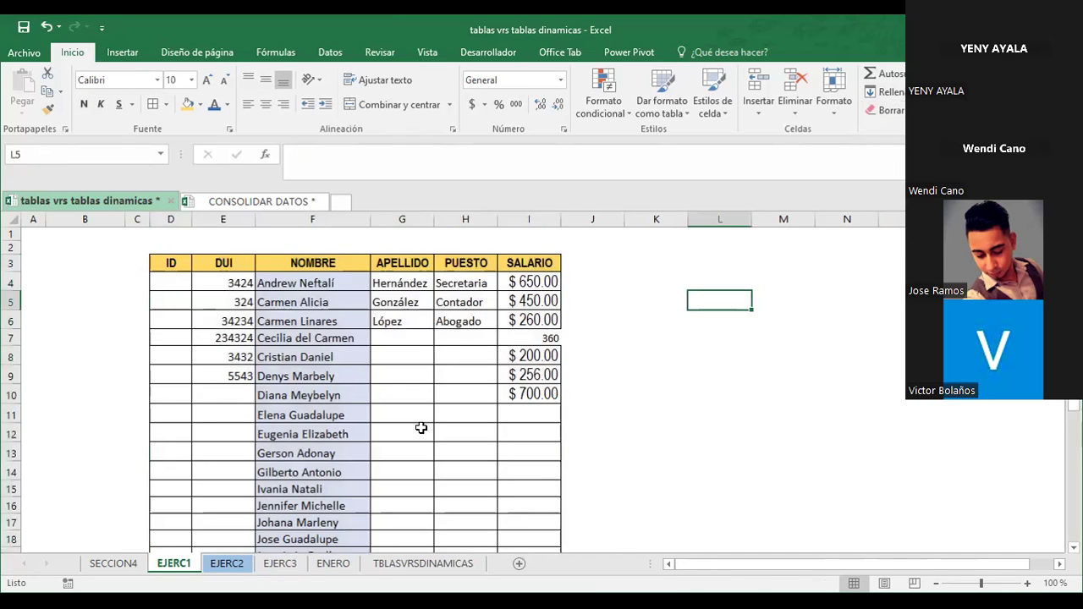
left_click_drag(171, 263, 466, 472)
left_click_drag(420, 428, 529, 465)
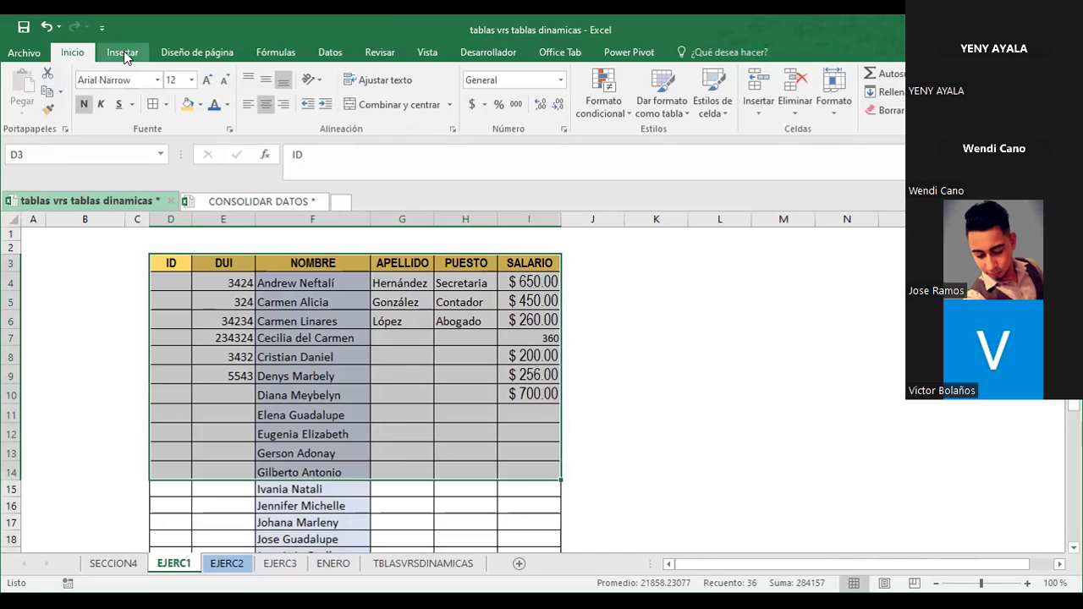
left_click(124, 53)
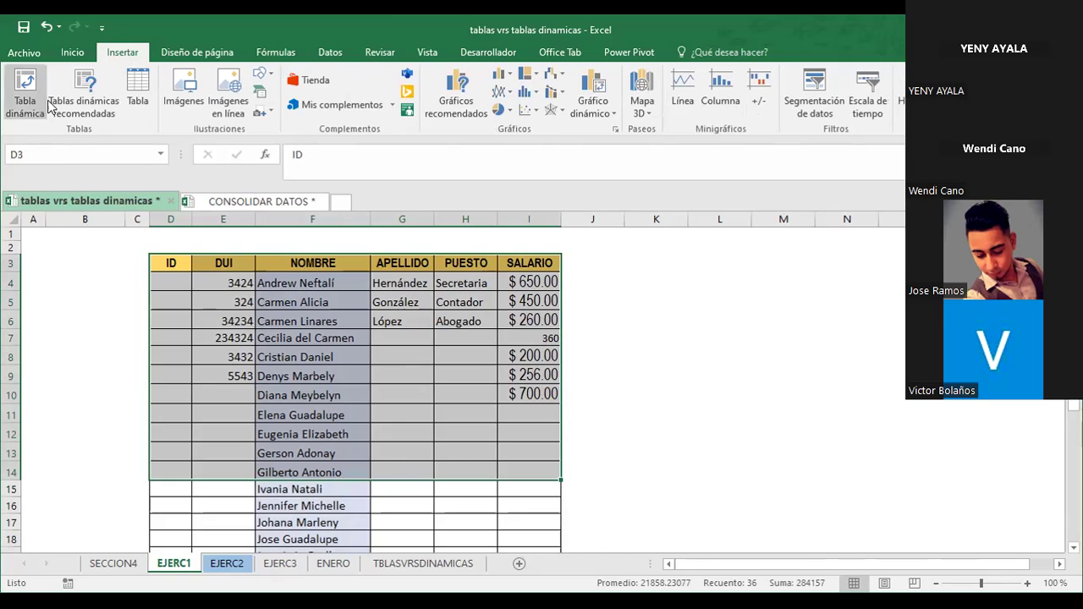
left_click(18, 85)
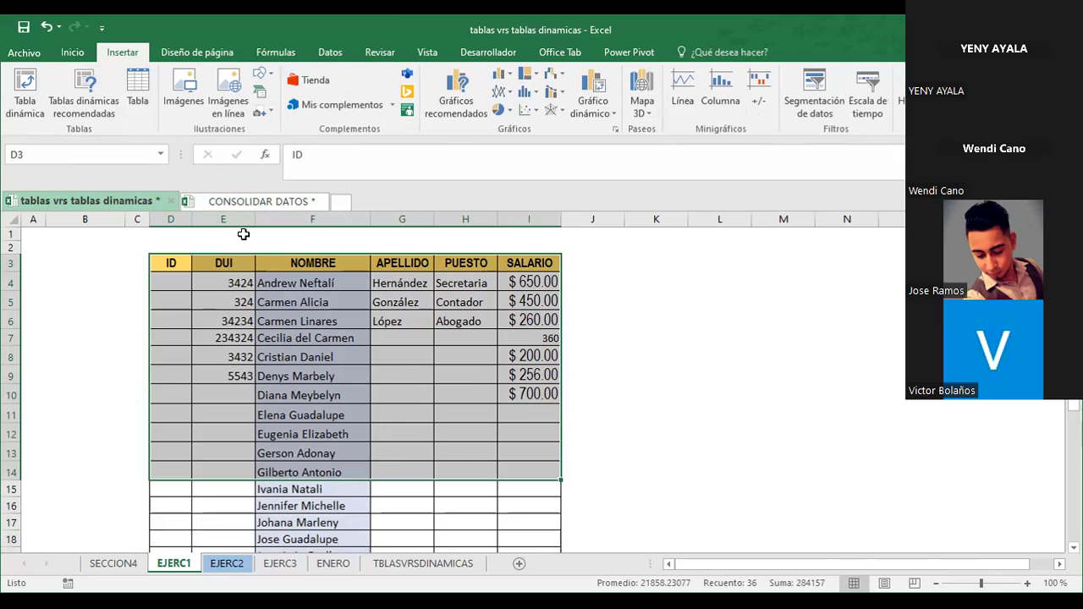
key("shift+Down")
key("shift+Down")
key("shift+Down")
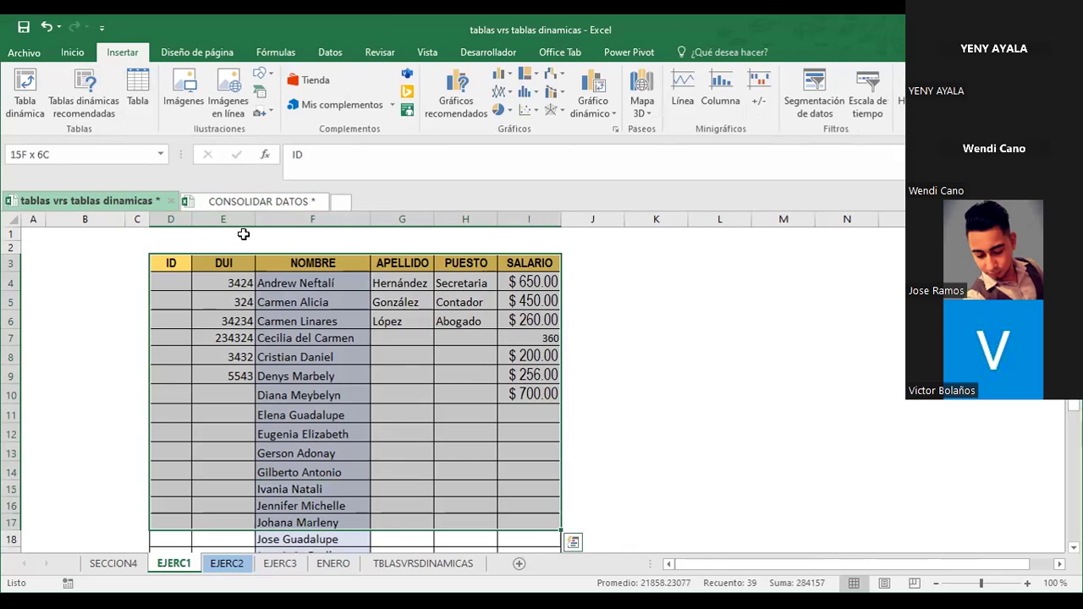
key("shift+Down")
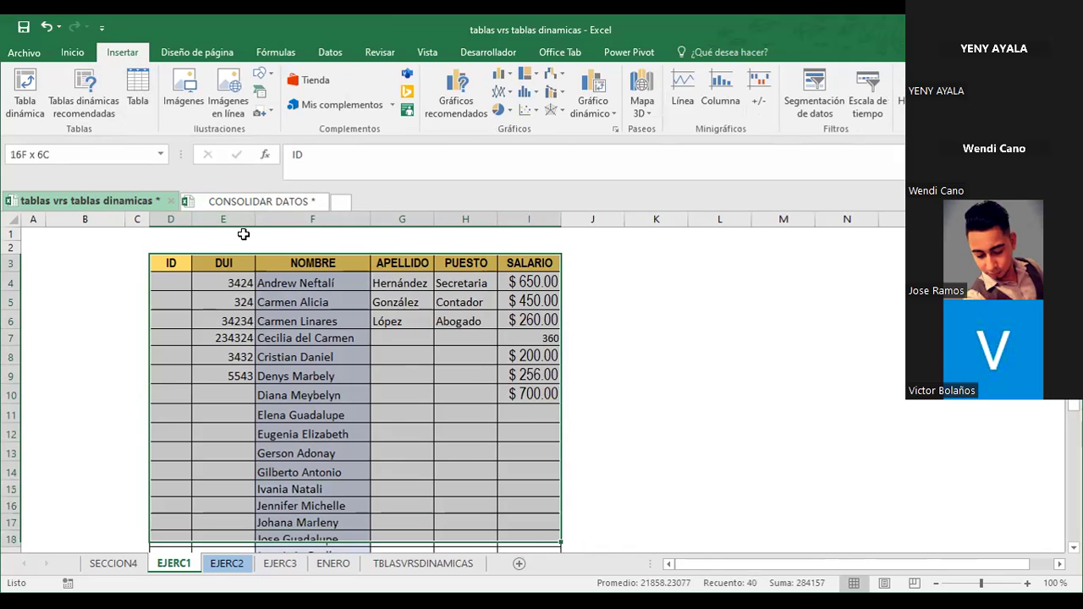
key("shift+Down")
key("shift+Down")
key("shift+Down")
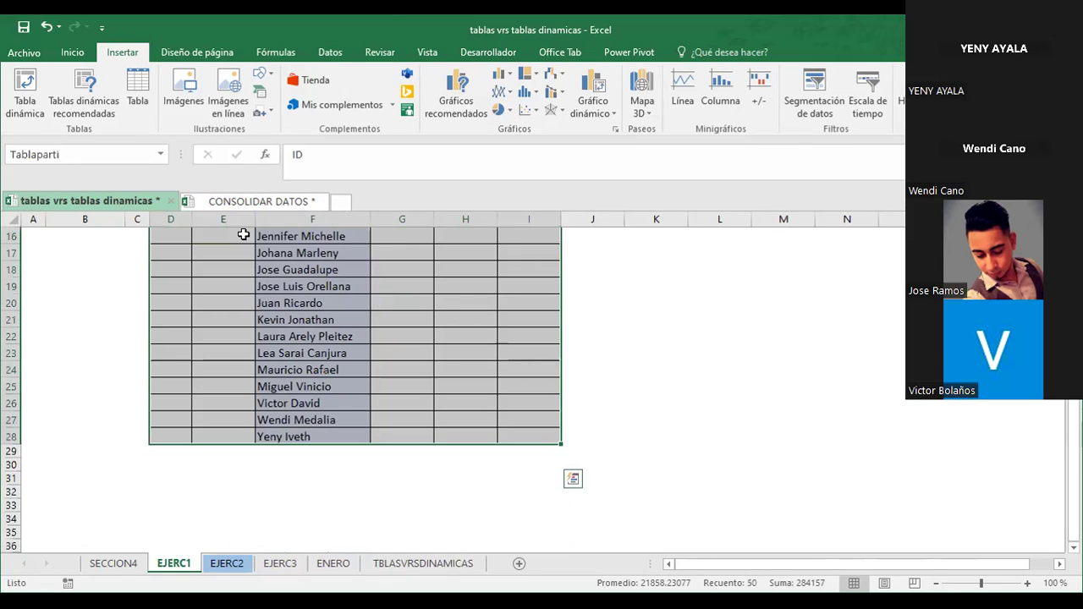
left_click(79, 107)
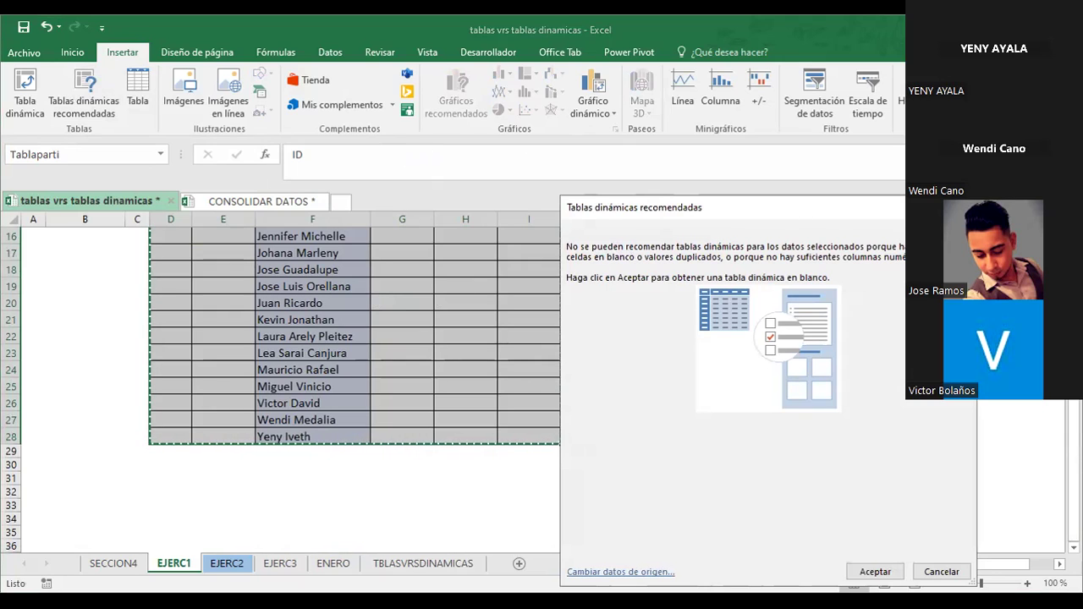
- Close the recommendations dialog and delete the empty ID column D
left_click(512, 329)
scroll(512, 330, "up", 5)
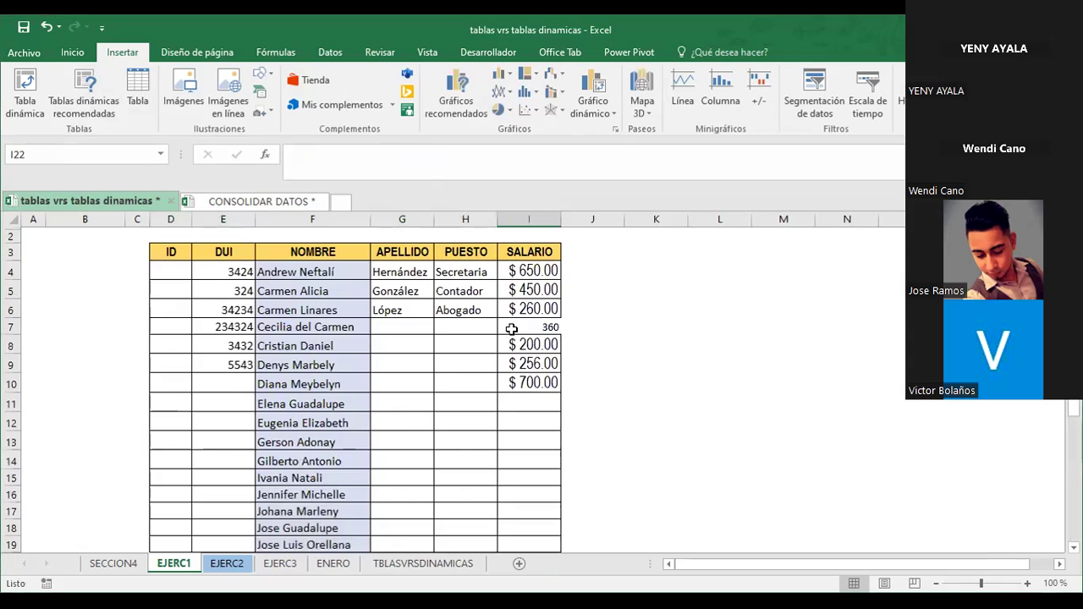
right_click(170, 219)
left_click(216, 352)
left_click(159, 400)
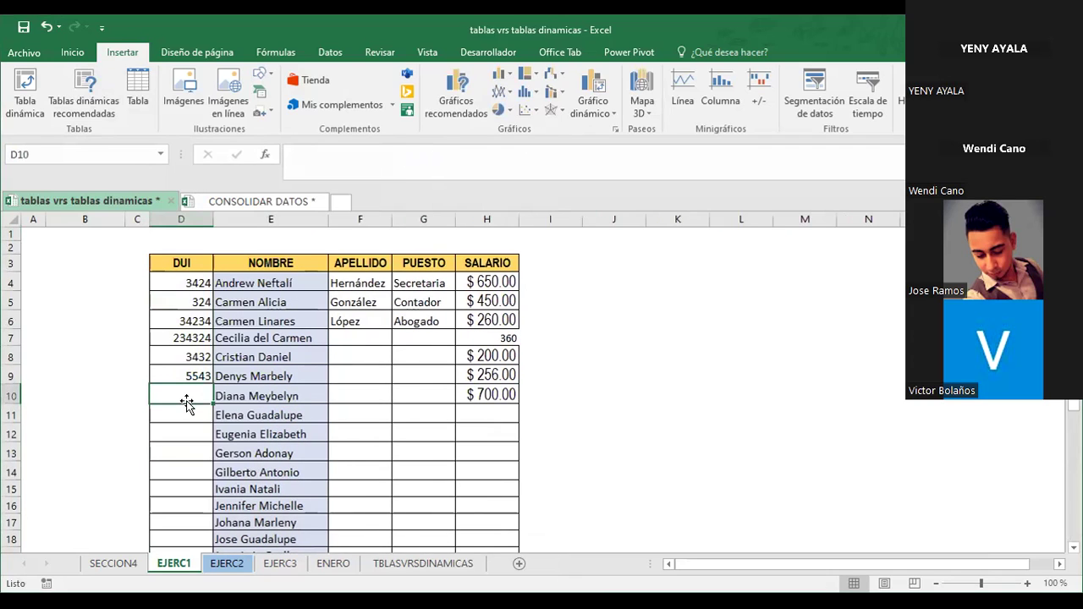
- Fill the blank DUI cells with numbers and clear the stray value below the list
type("45 345 53 3 4 56 56 56 56 67 7 65765 77 567 567 5645 4 35 345 345")
key("Up")
key("Delete")
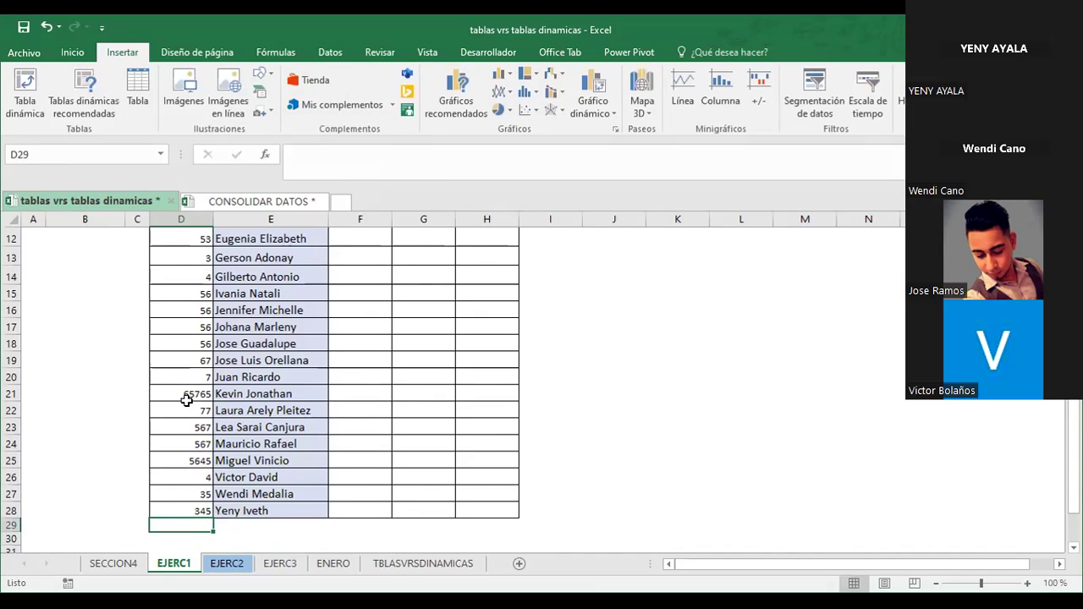
scroll(301, 405, "up", 4)
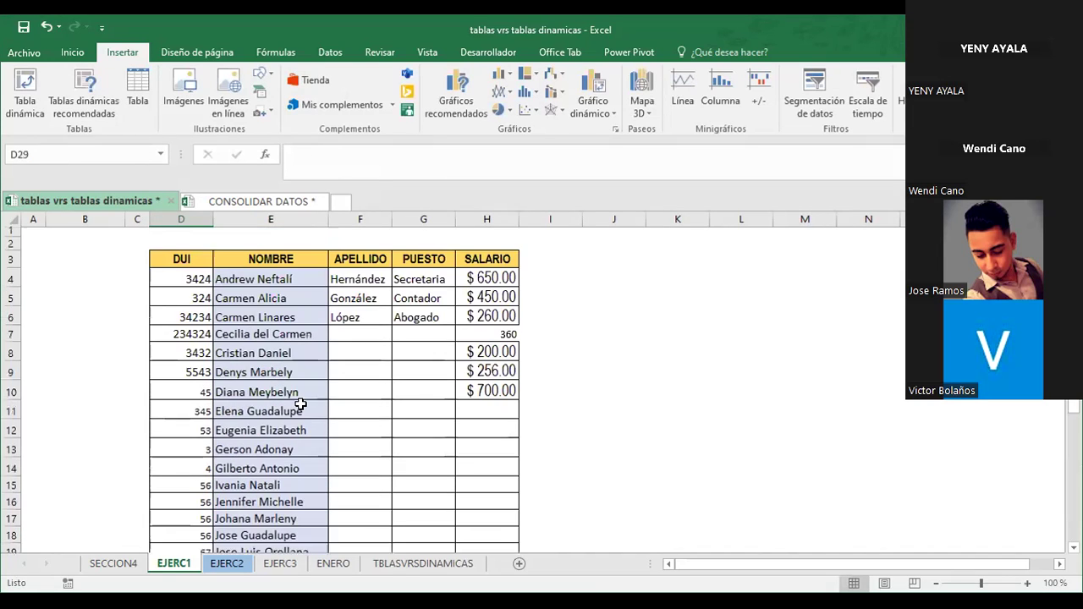
- Fill the empty APELLIDO cells from row 7 down with placeholder surnames
left_click(351, 335)
type("erewr rwe rwt5y r rewr wr")
key("Return")
type("wer wetreterte t ewrwer wer wwrwerw")
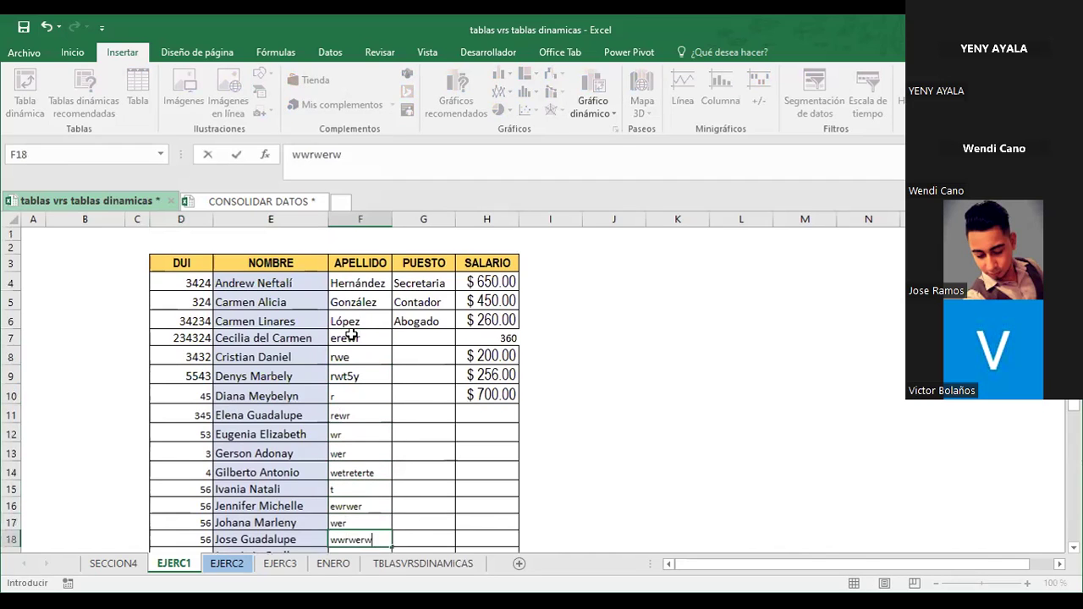
type(" rewr werew rewr werewrewttrryr")
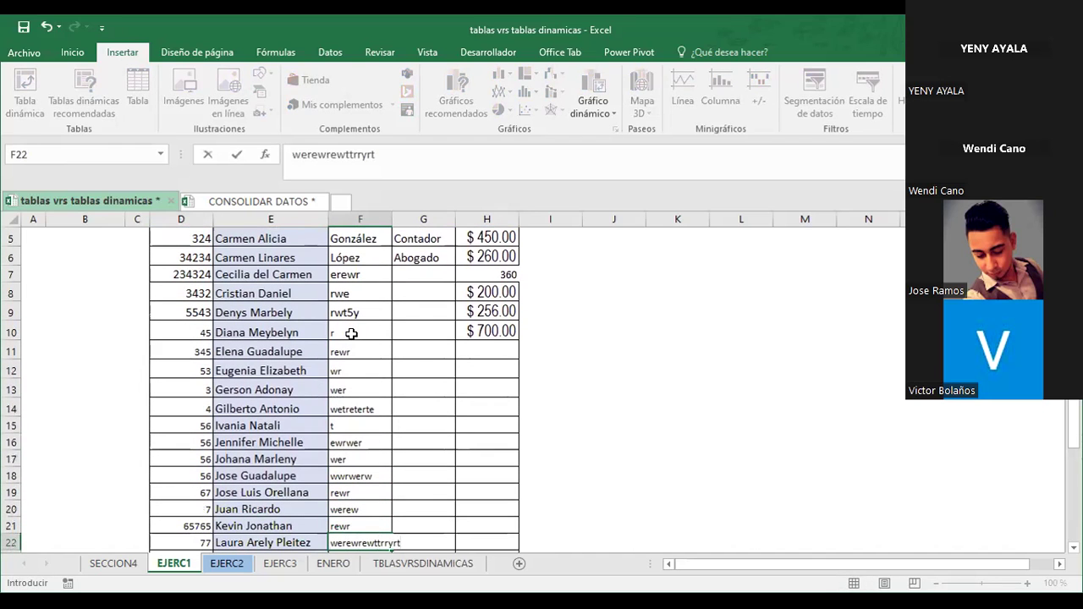
type("jhkjk")
key("Return")
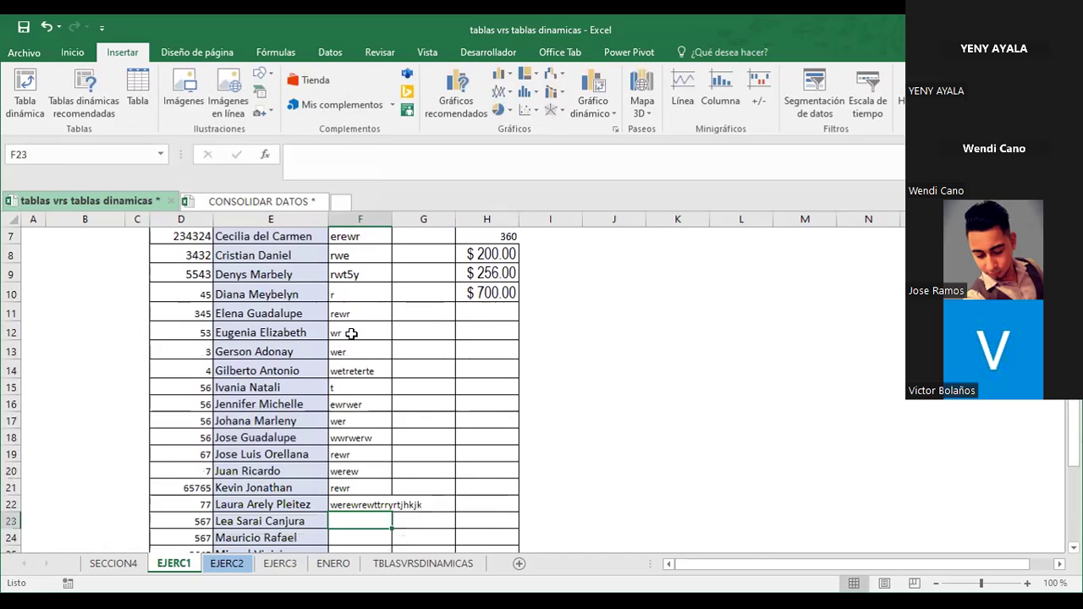
type("jhkjk")
key("Return")
type("ku")
key("Return")
type("jhkjk")
key("Return")
type("hk")
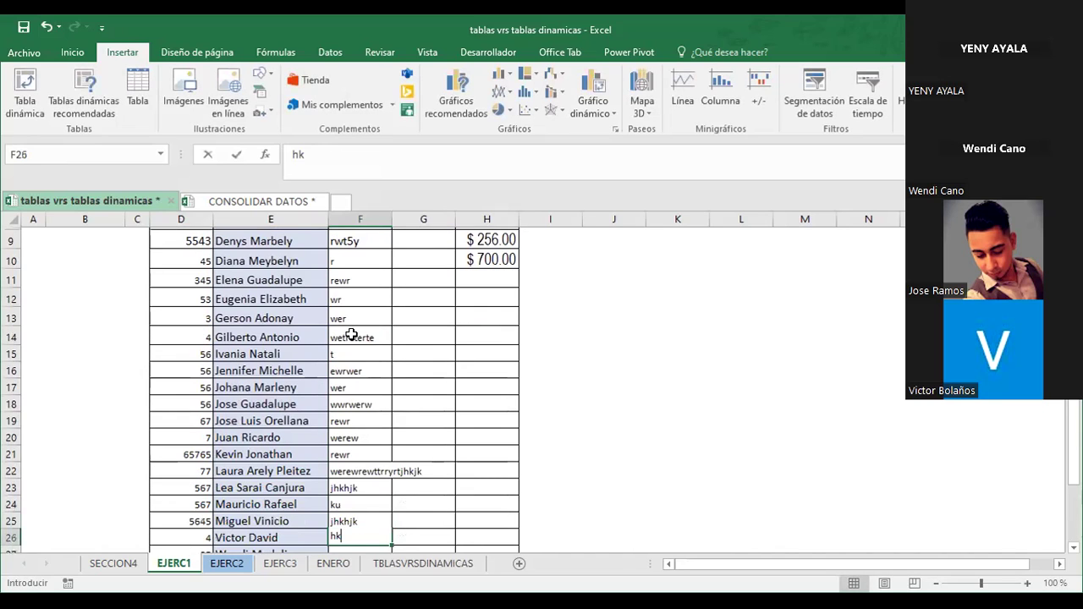
key("Return")
type("hjkhj")
key("Return")
type("kjhkhjk")
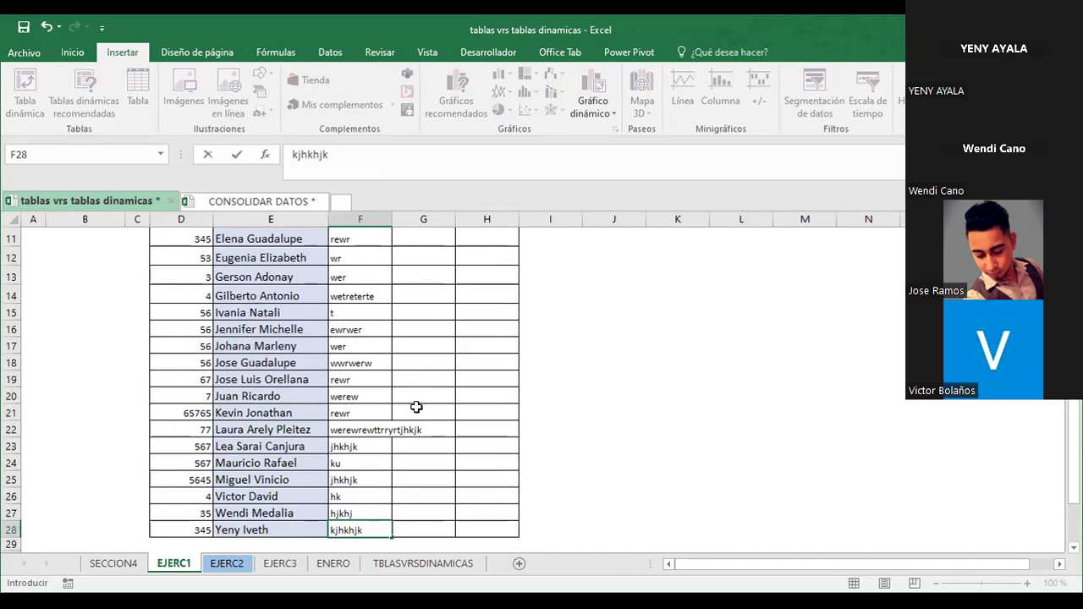
left_click(416, 410)
- Replace the overly long text in F22 with 'ok'
left_click(356, 430)
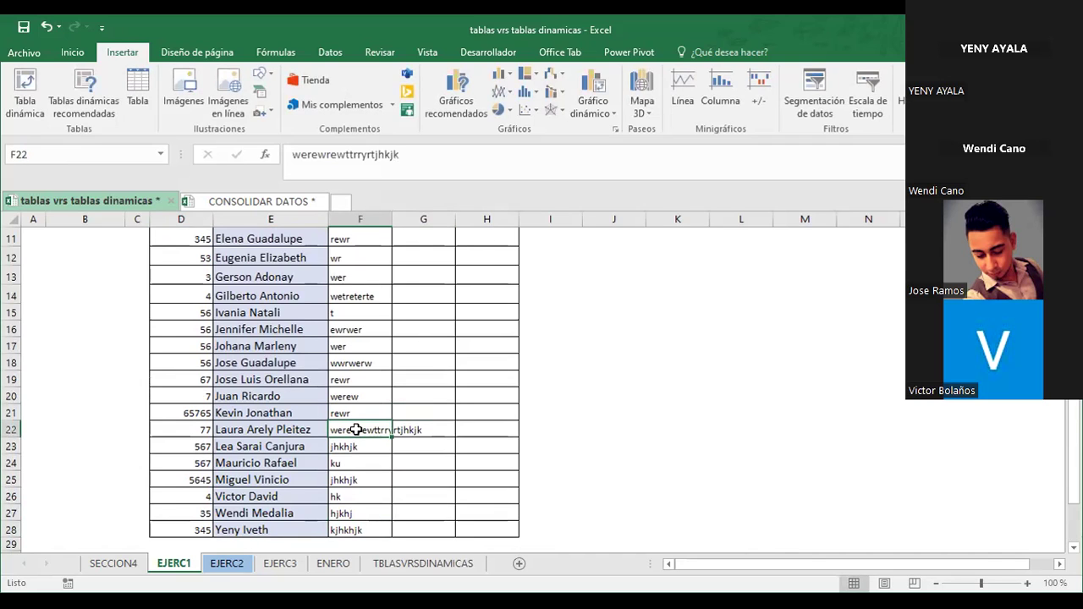
key("Delete")
type("ok")
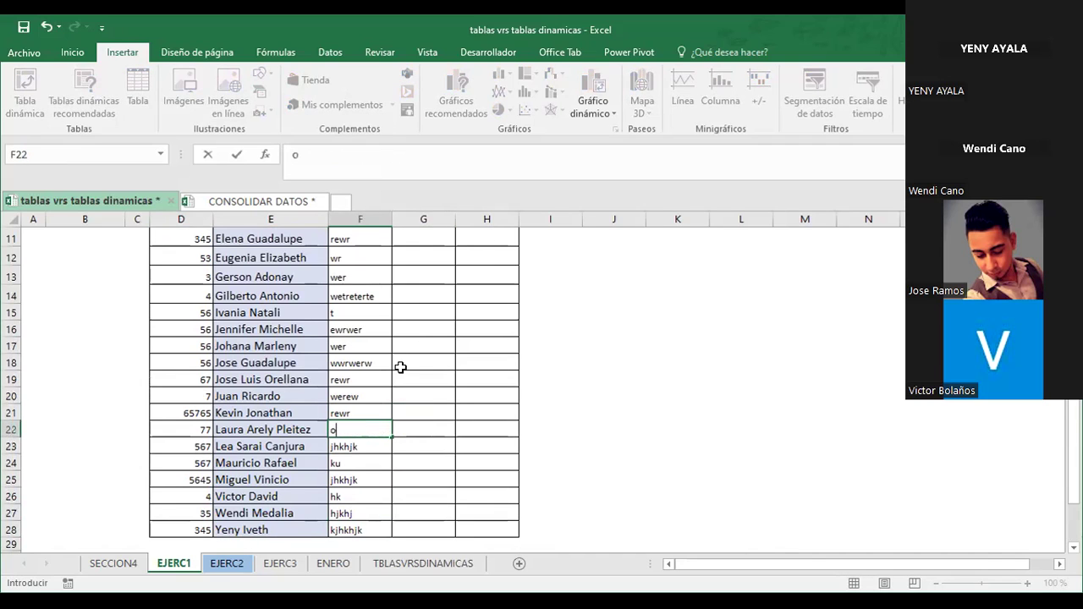
key("Return")
- Enter PUESTO values Albañil, Contador and Juez in G7:G9
scroll(415, 332, "up", 4)
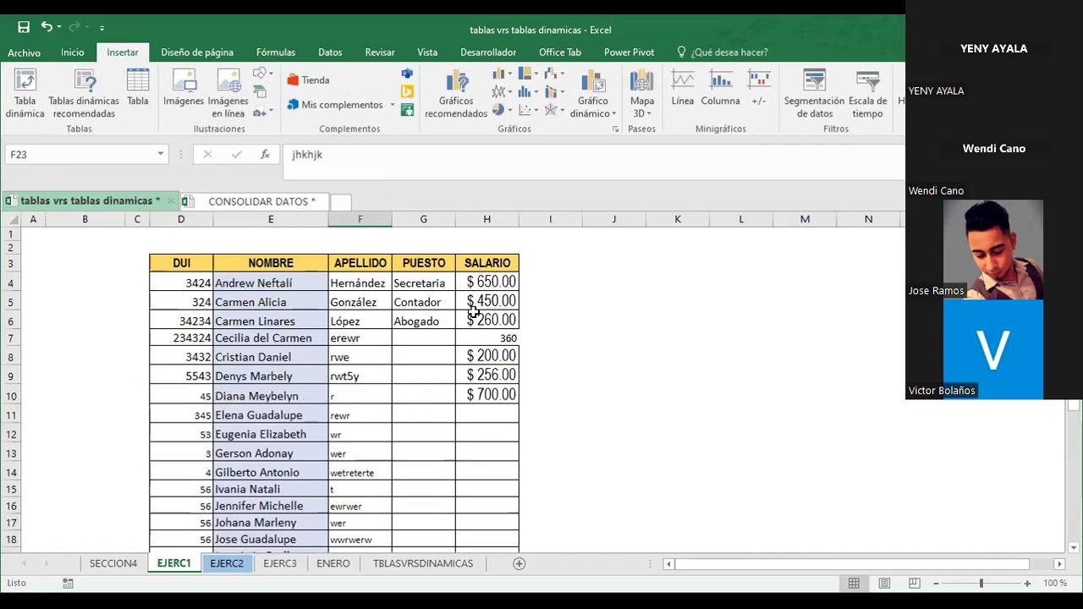
left_click(418, 341)
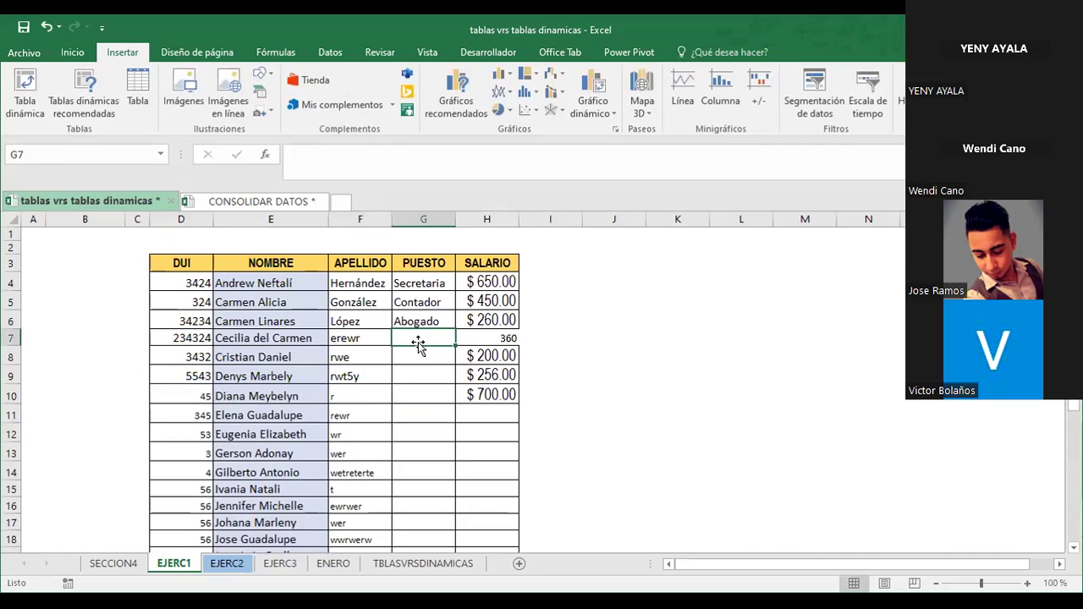
type("Albañil")
key("Return")
type("C")
key("Return")
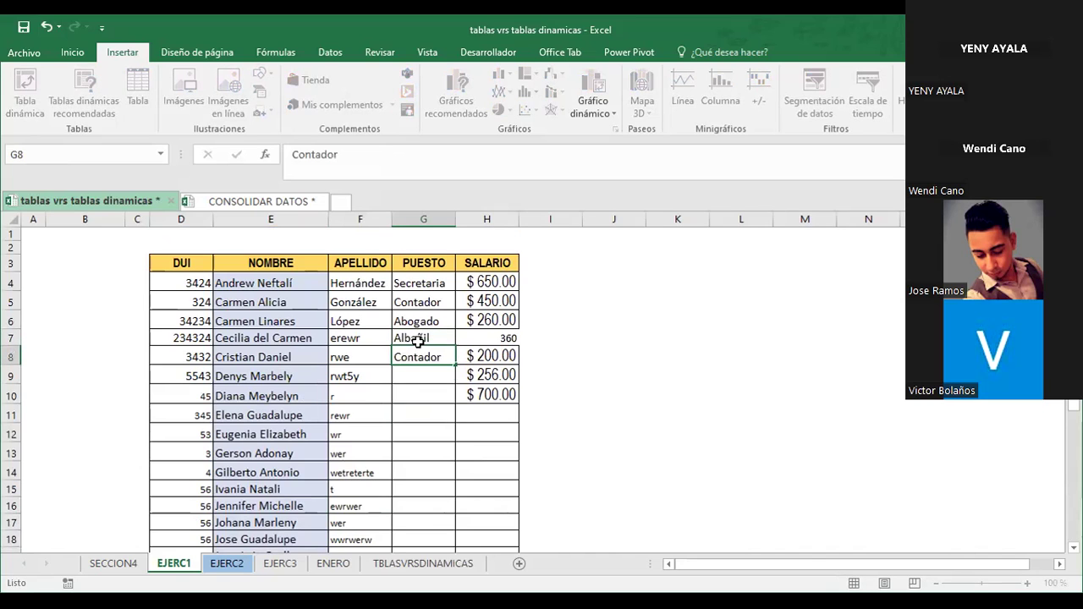
type("jU")
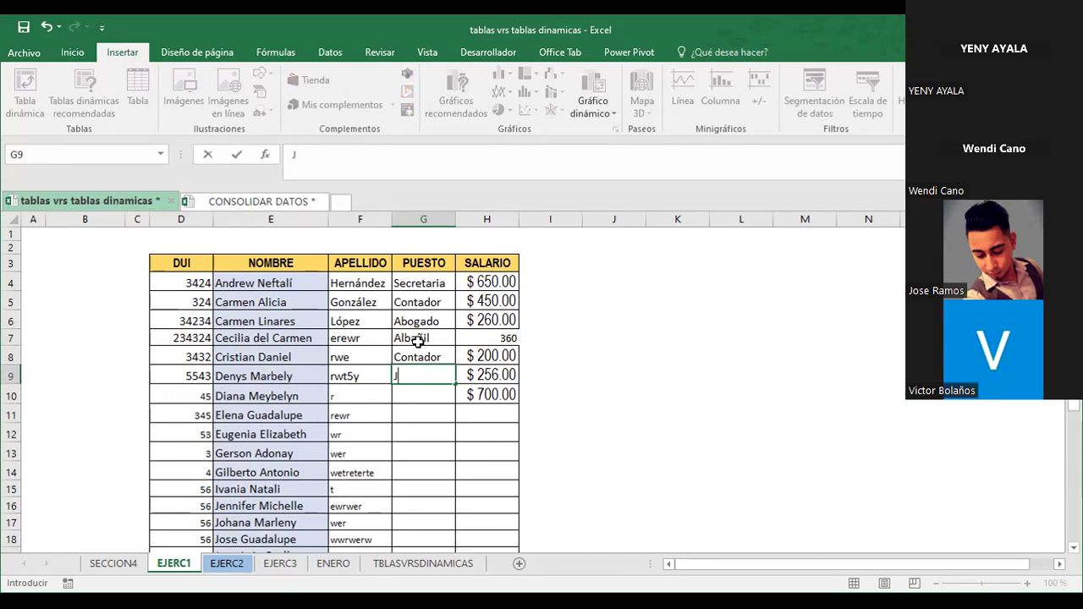
key("Return")
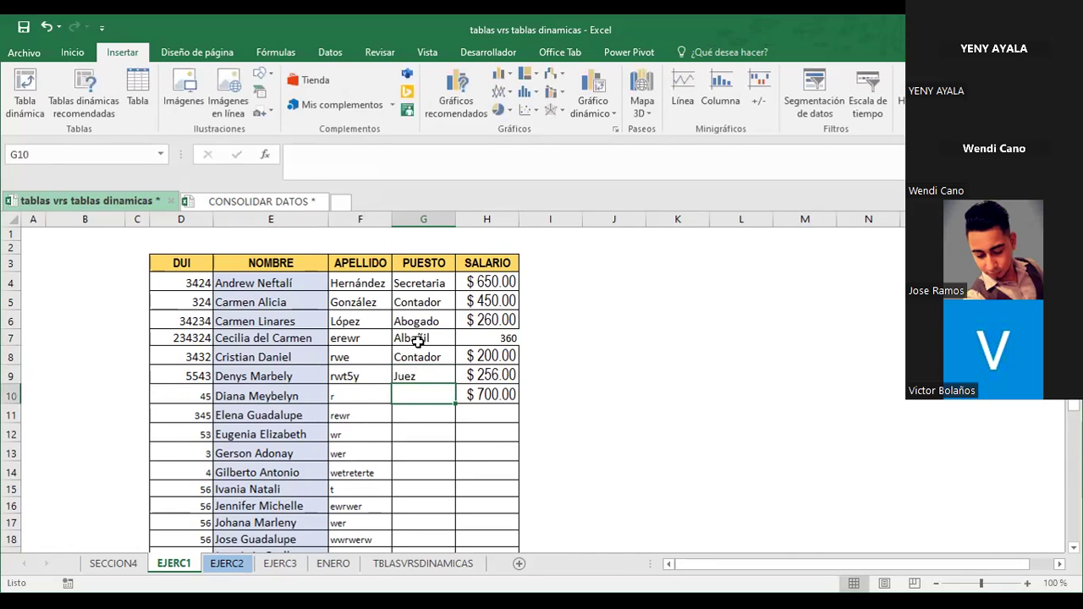
- Select the employee table D3:H28 from the DUI header
left_click(169, 267)
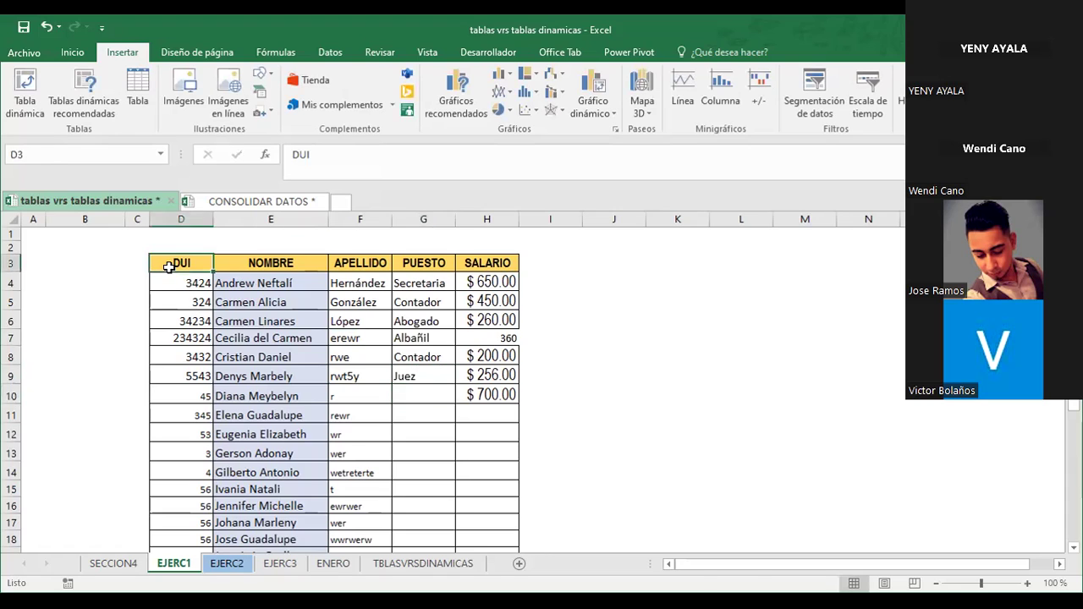
left_click_drag(169, 267, 582, 543)
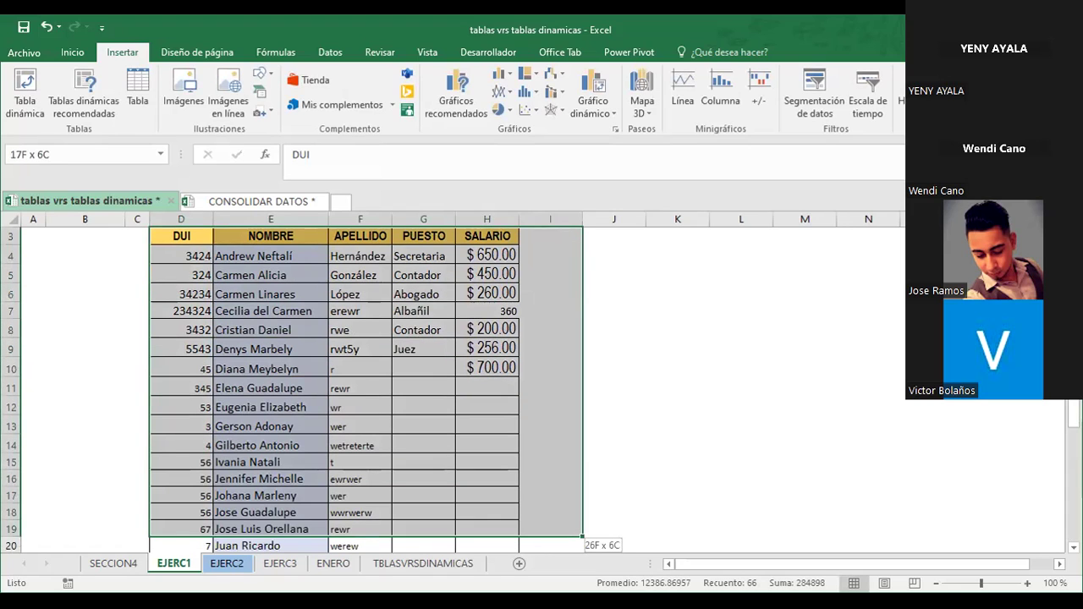
left_click_drag(447, 467, 487, 492)
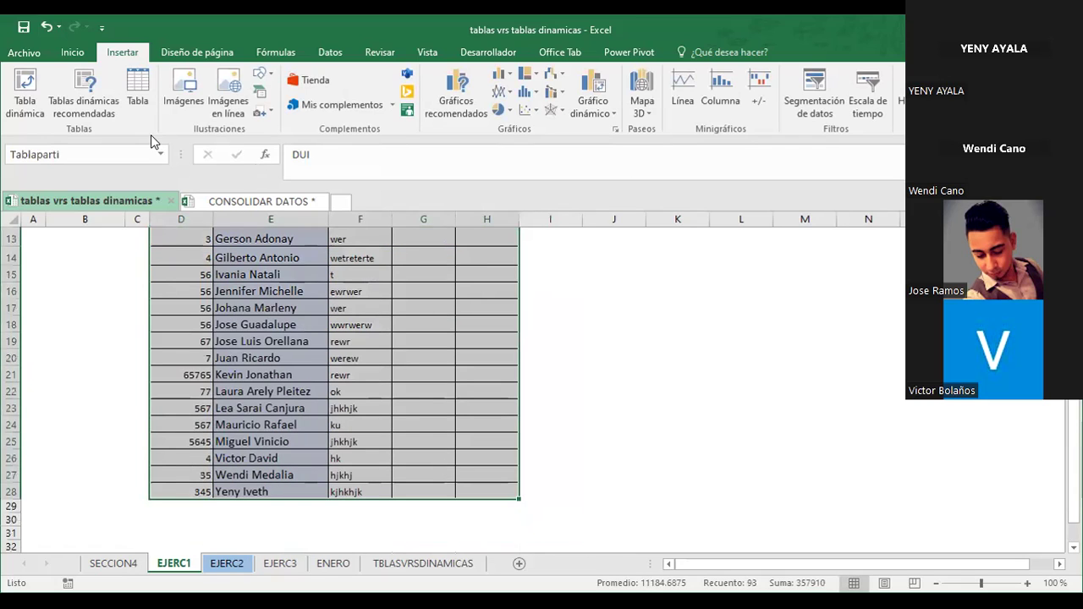
- From the recommended pivot tables, insert the Suma de DUI por APELLIDO layout
left_click(73, 53)
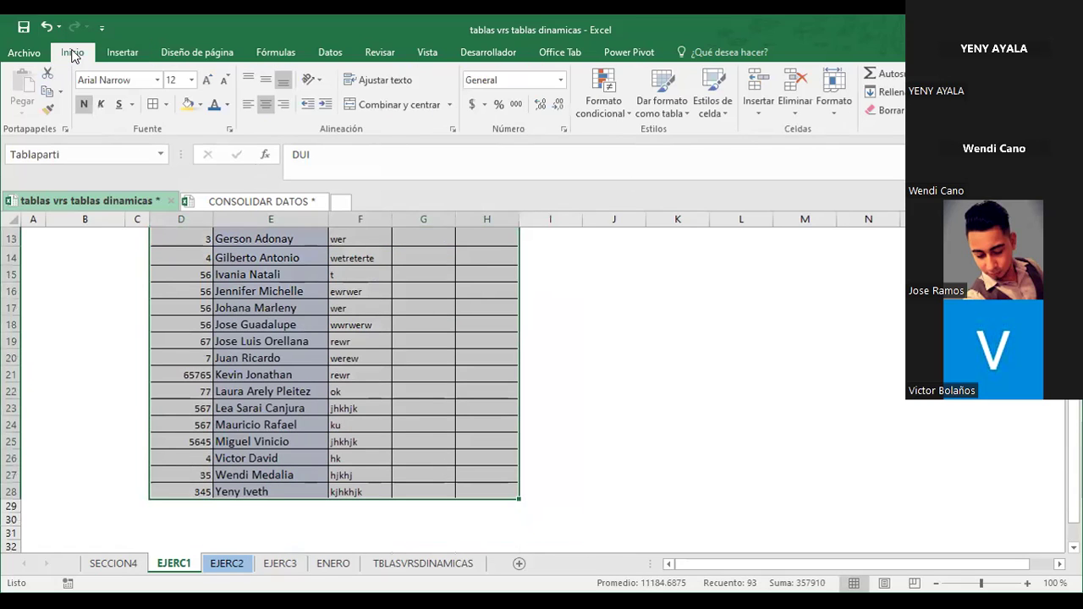
left_click(125, 54)
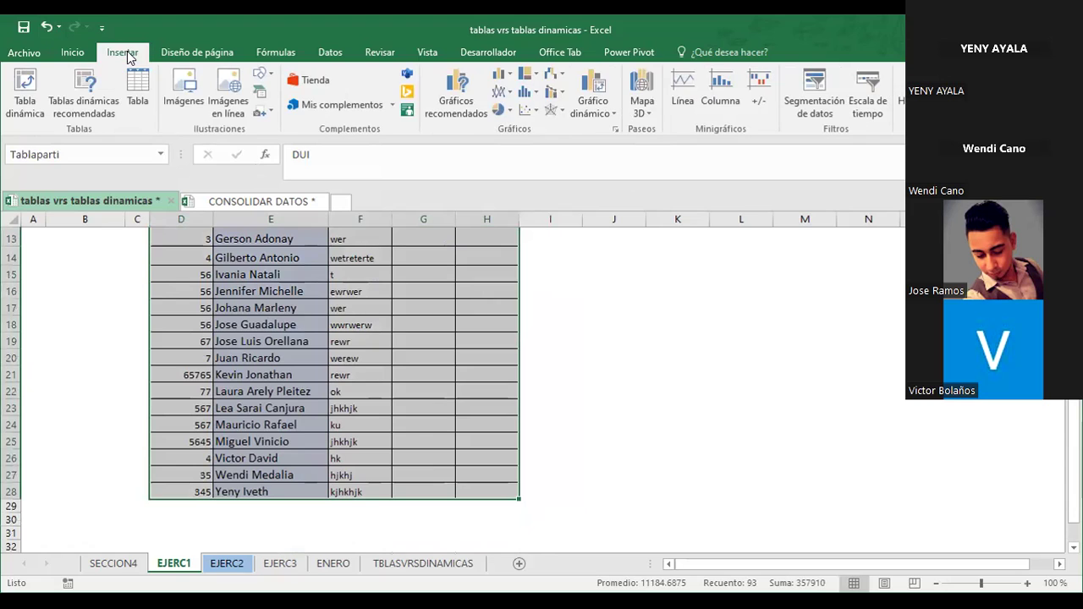
left_click(89, 87)
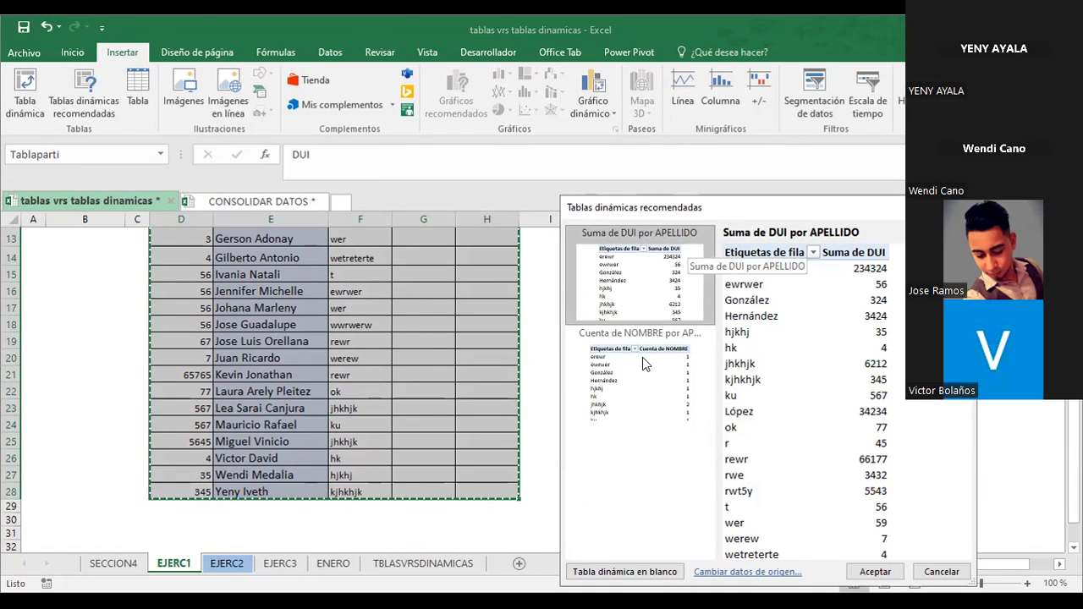
left_click(652, 387)
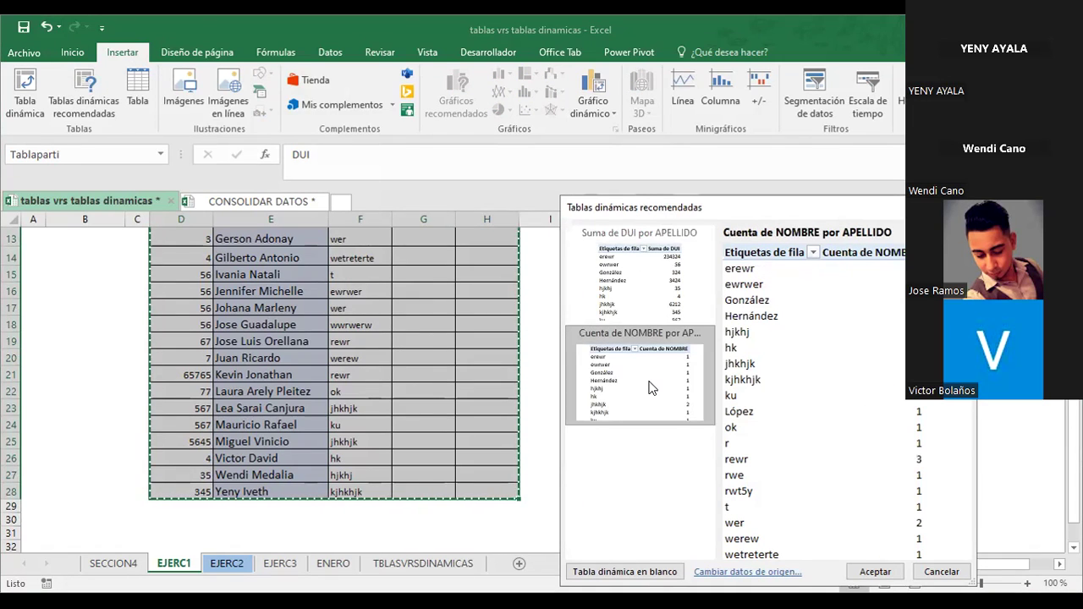
left_click(633, 278)
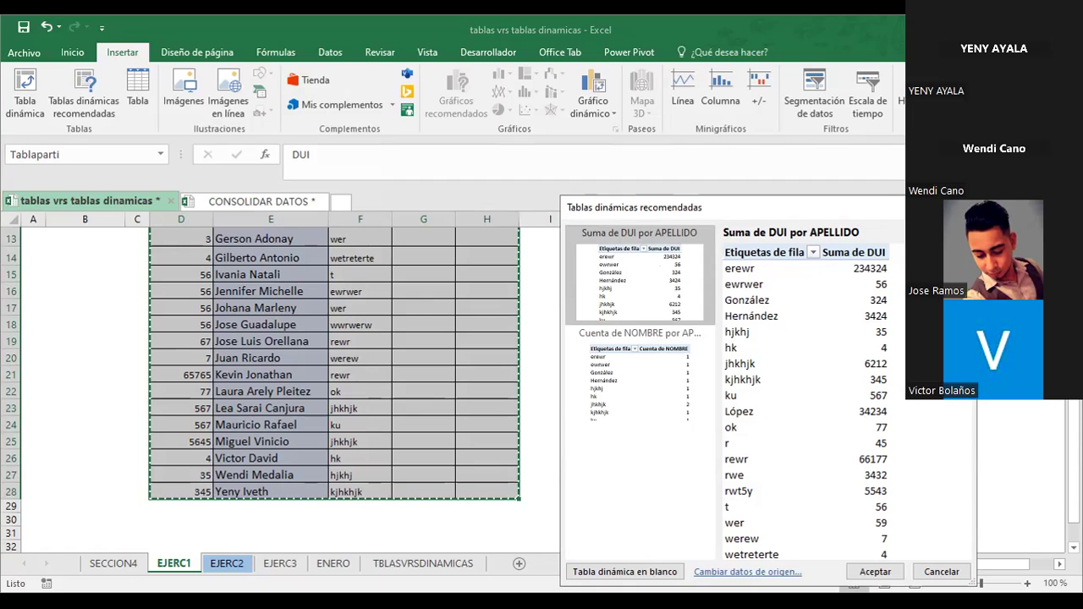
left_click(875, 572)
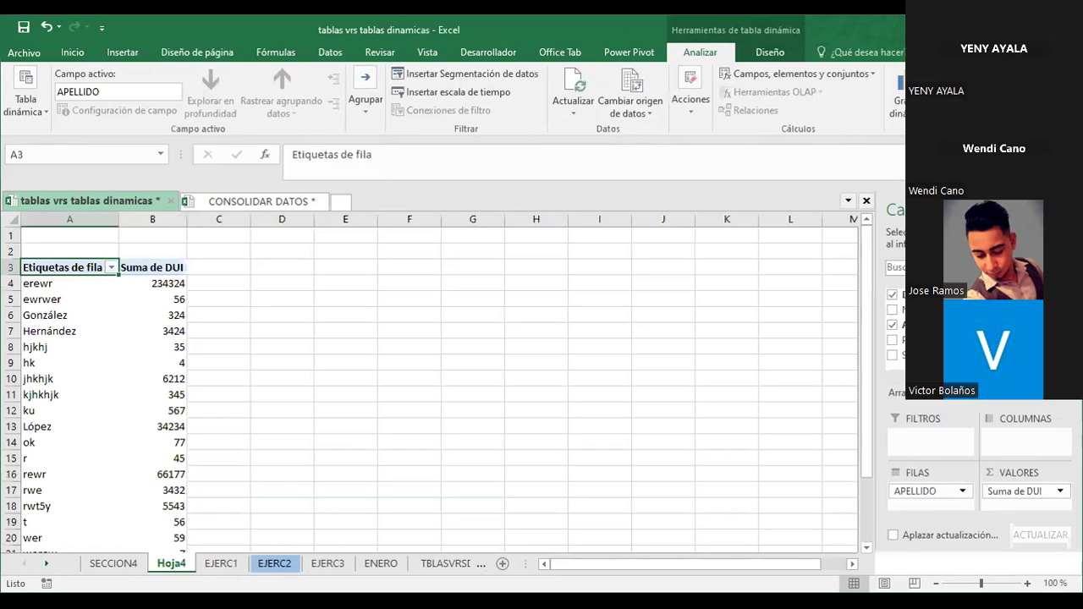
- Click outside the new Hoja4 pivot table to hide its field list
left_click(355, 345)
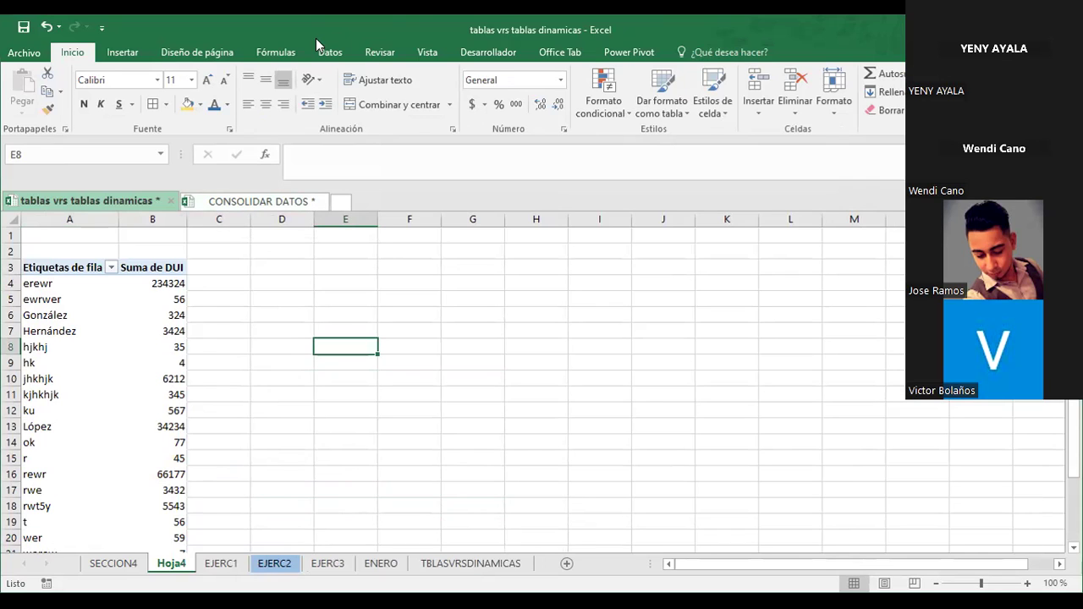
- Switch from EJERC1 to the EJERC2 sales sheet
left_click(221, 563)
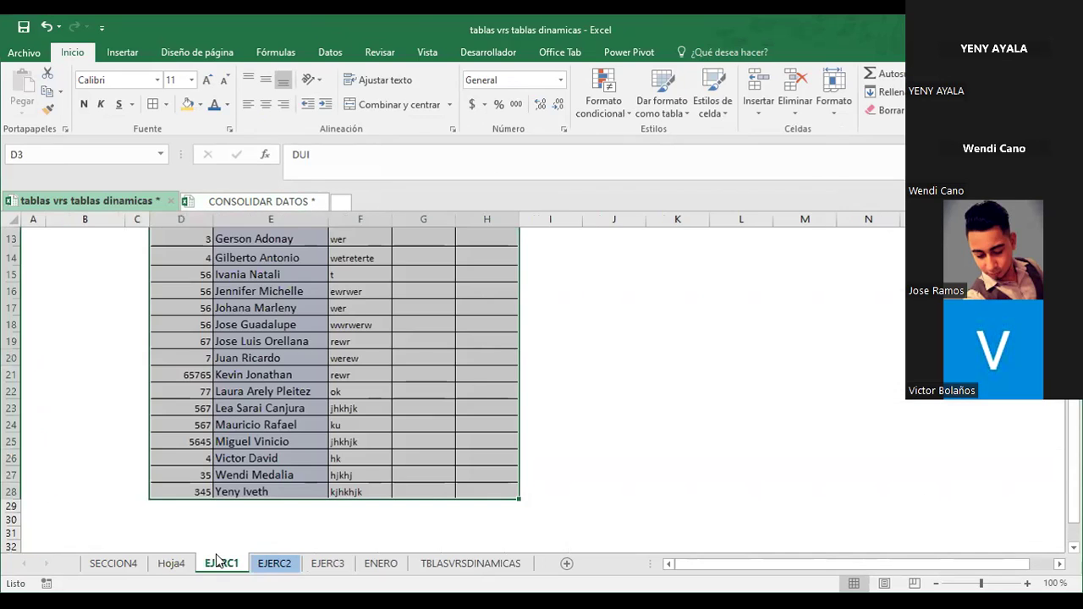
left_click(677, 406)
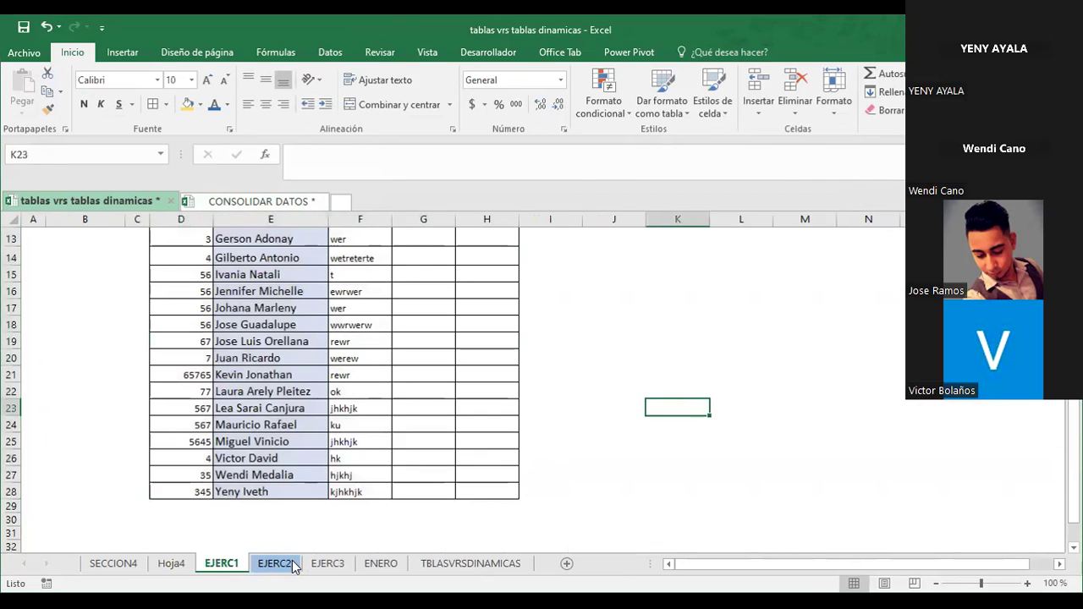
left_click(283, 564)
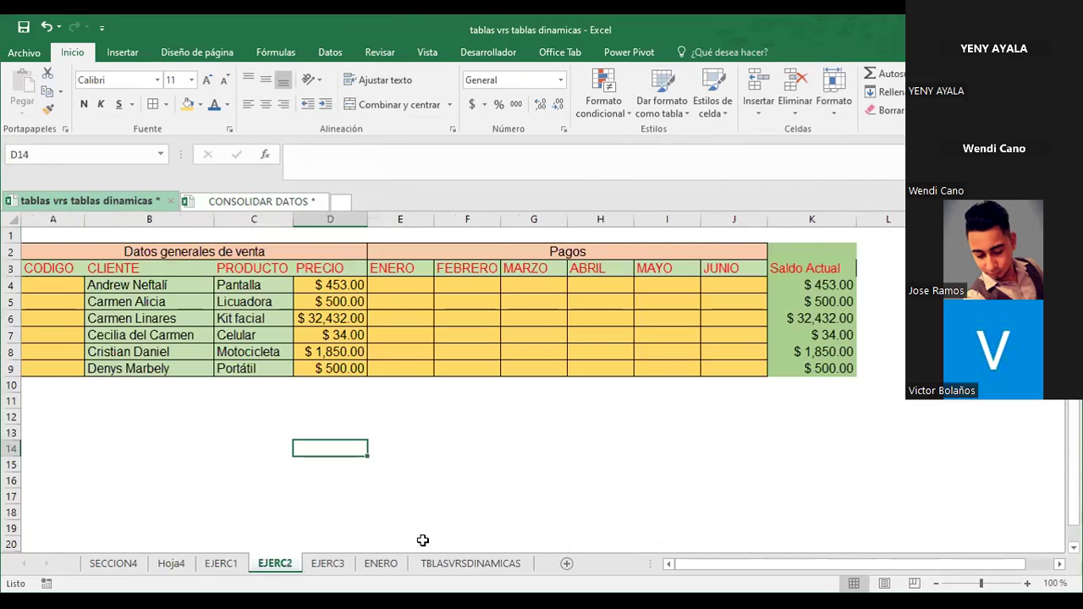
left_click(203, 437)
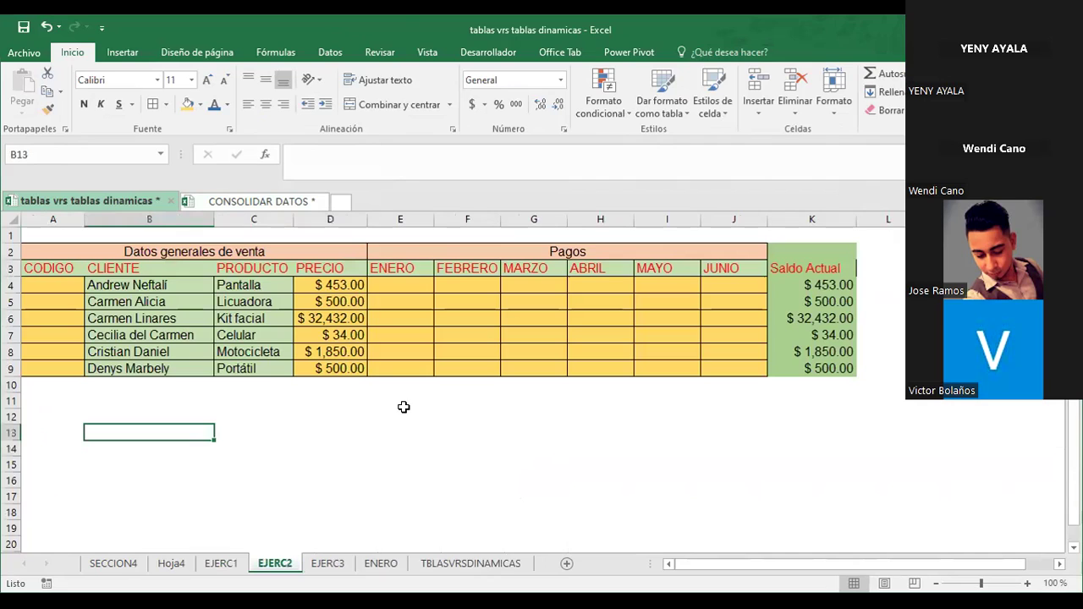
- Enter row 4 payments 45, 6546, 546, 456546, 34 and JUNIO values 65, 456, 5, 54, 56, 6
left_click(413, 285)
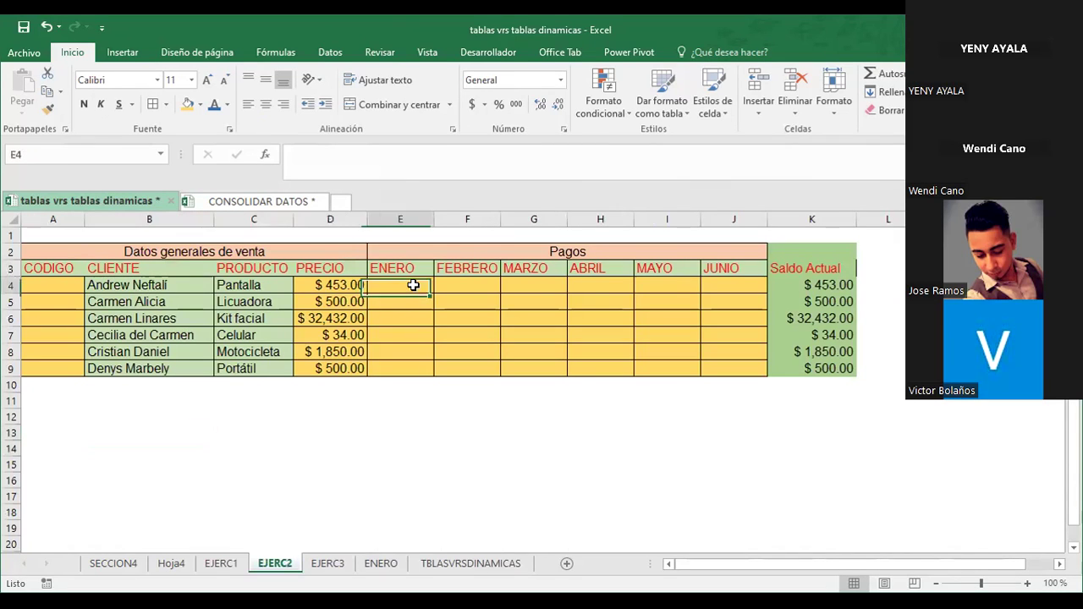
type("45")
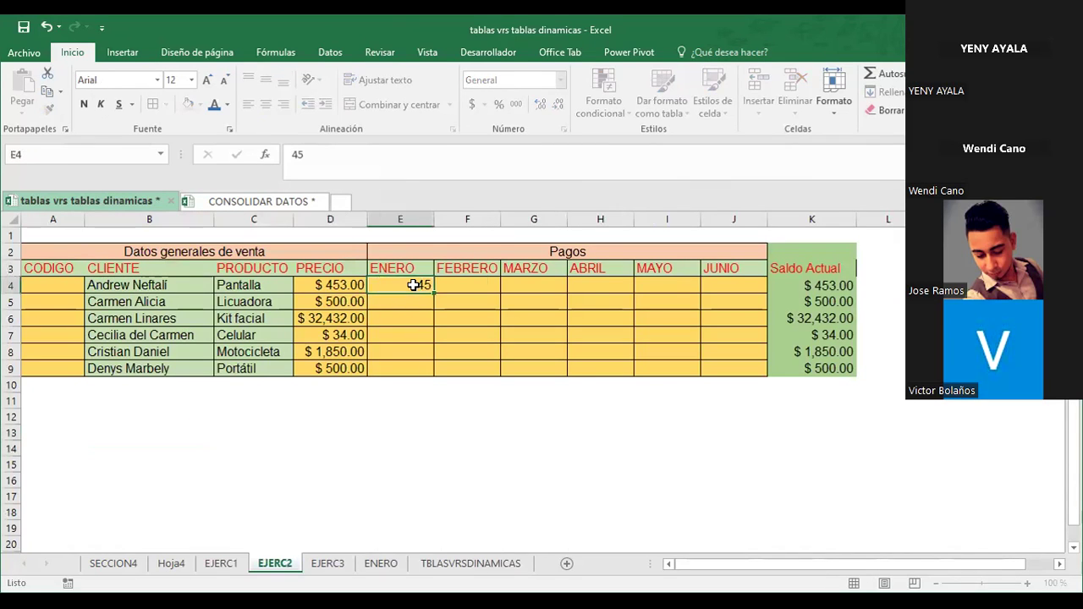
key("Tab")
type("6546")
key("Tab")
type("546")
key("Tab")
type("456546")
key("Tab")
type("34")
key("Tab")
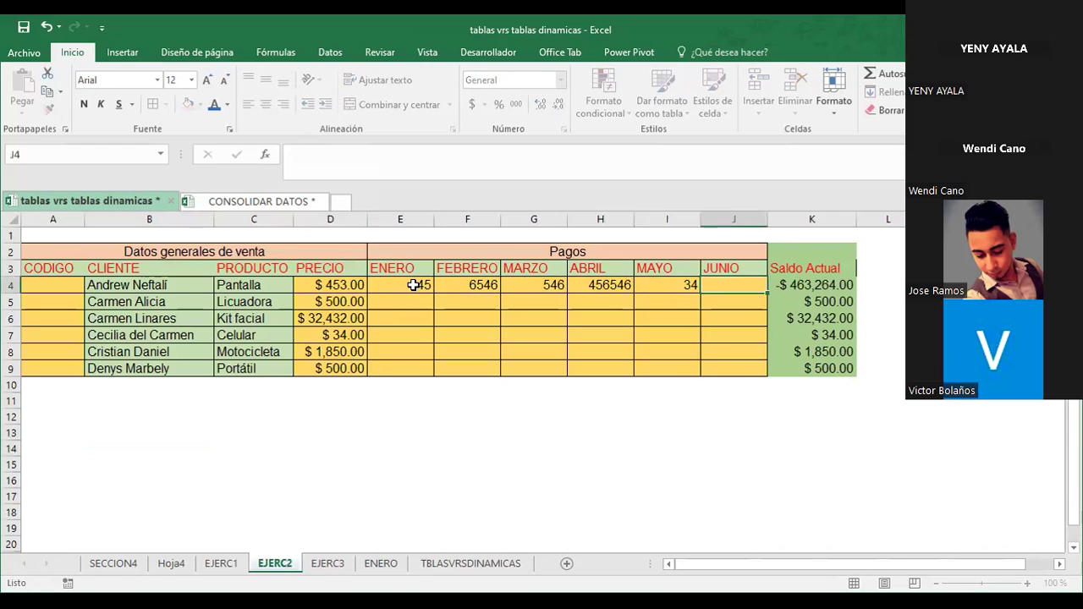
type("65 456 5 54 56 6")
key("Left")
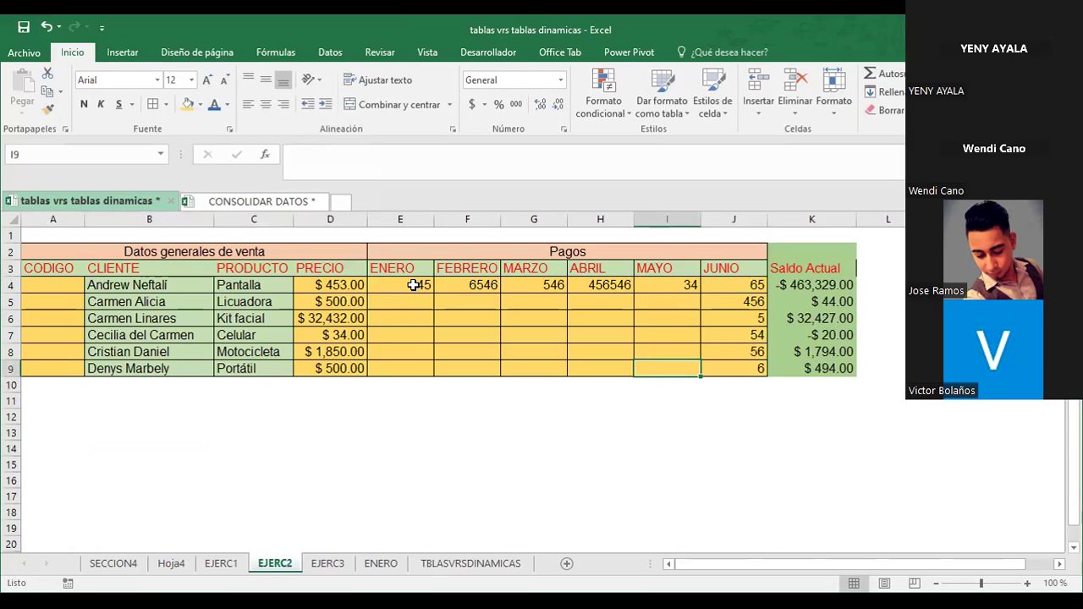
- Fill the MAYO column, correcting stray entries to 56, 54 and 43 in I5:I7
type("5")
key("Up")
key("6")
key("Up")
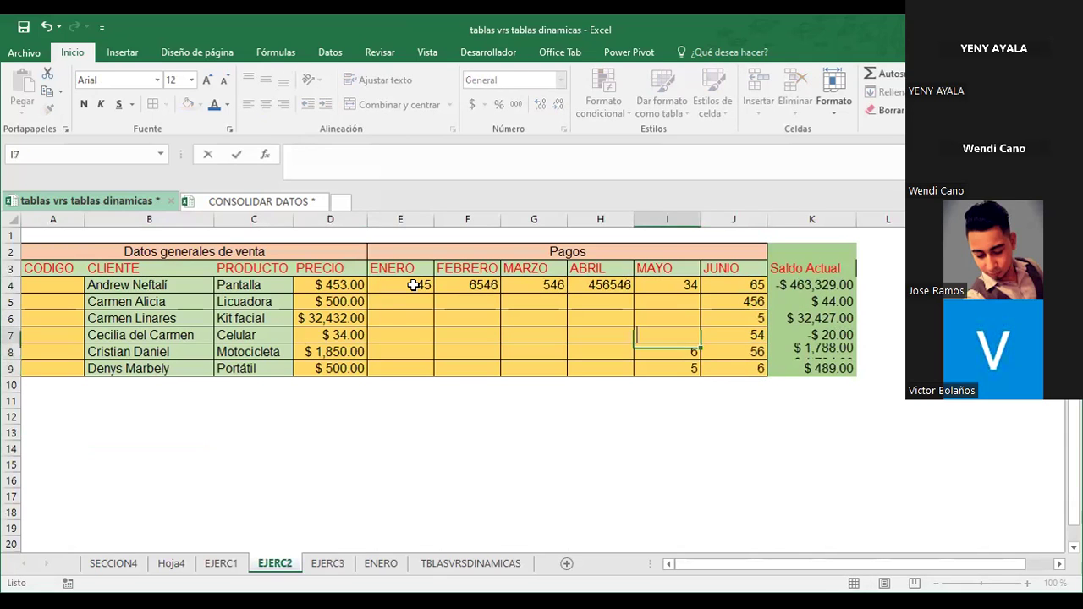
key("u")
key("Up")
key("t")
key("y")
key("Up")
key("y")
key("Up")
key("Return")
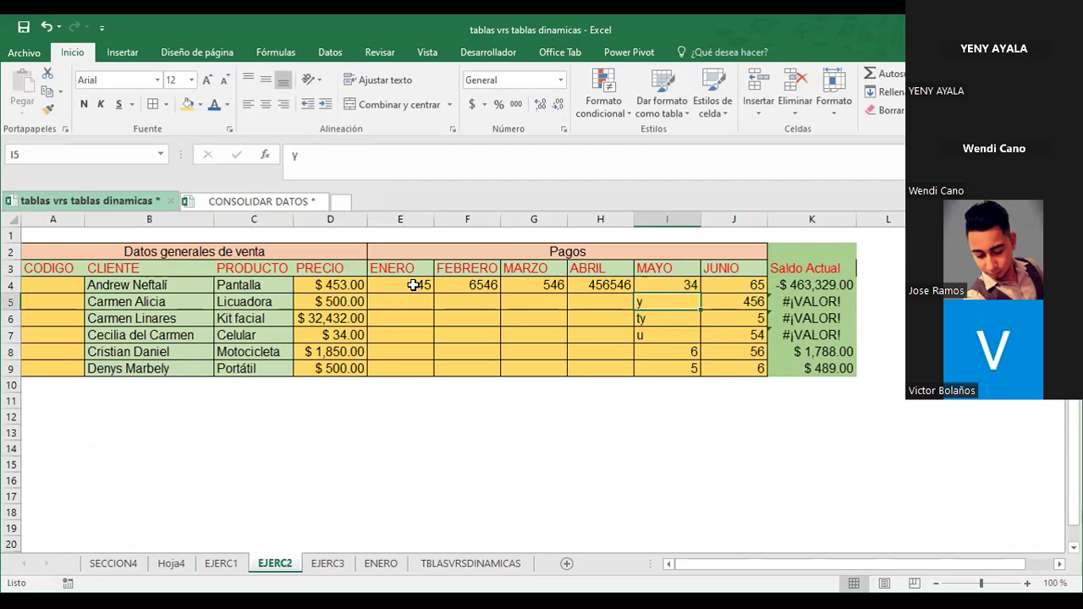
type("56")
key("Return")
type("54")
key("Return")
type("43")
key("Return")
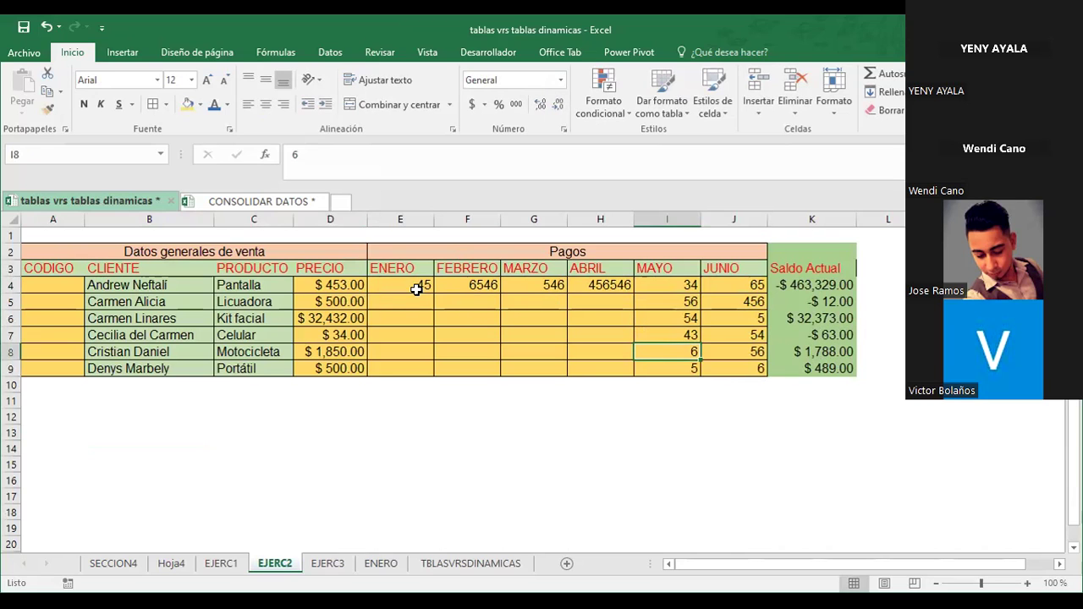
- Fill ENERO payments (45, 5, 45, 54, 45) and FEBRERO payments (2525, 5, 25, 25, 252)
left_click(416, 289)
type("45")
key("Return")
type("5")
key("Return")
type("5")
key("Return")
type("45")
key("Return")
type("54")
key("Return")
type("45")
key("Return")
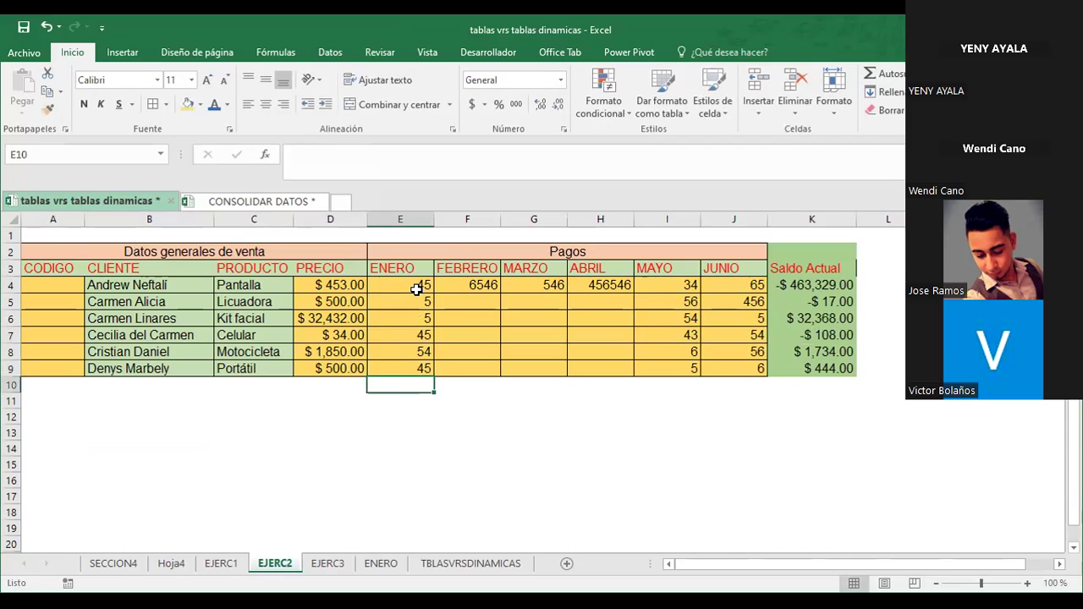
left_click(478, 290)
key("Return")
type("2525 5 25 25 252")
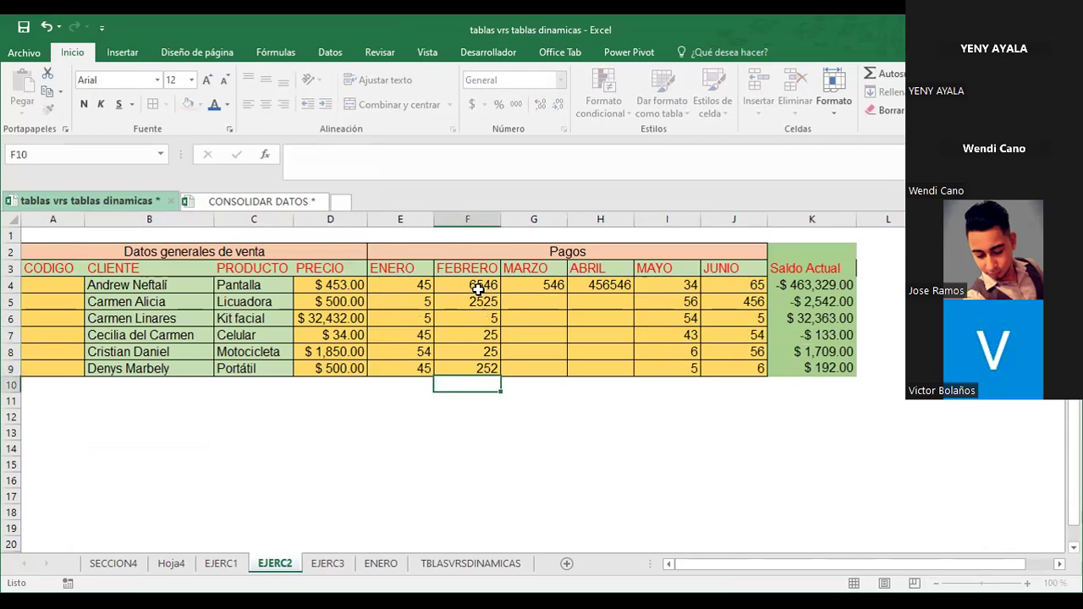
- Enter MARZO payments 6, 3, 5, 2, 4 and ABRIL payments of 5, then put 7 in G5
left_click(544, 303)
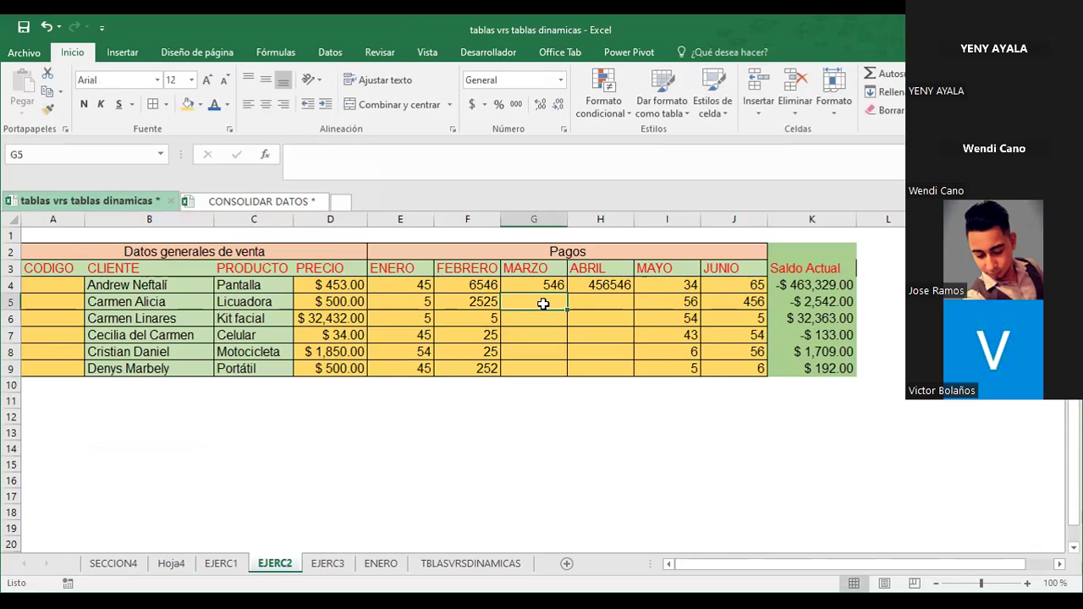
key("Return")
type("6 3 5 2 4")
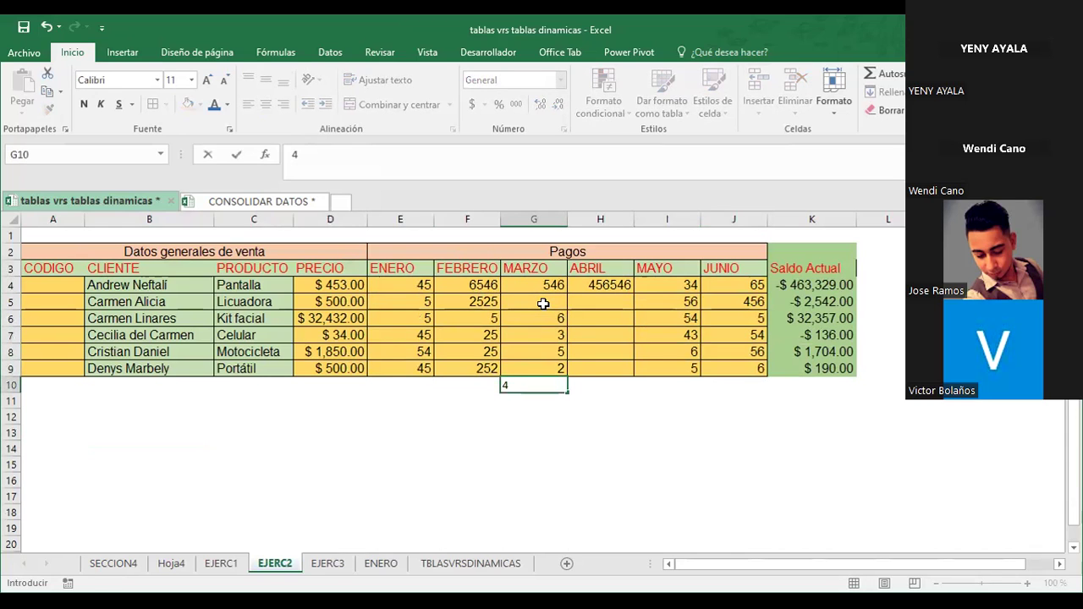
key("Escape")
left_click(607, 299)
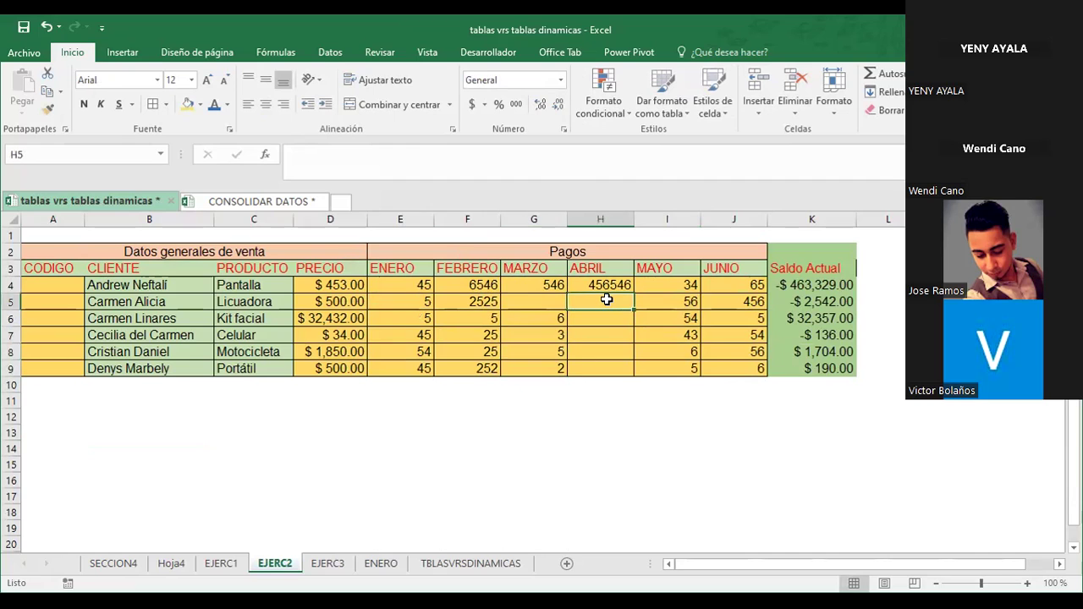
type("5")
key("Return")
key("Return")
type("5 5 5 4")
key("Escape")
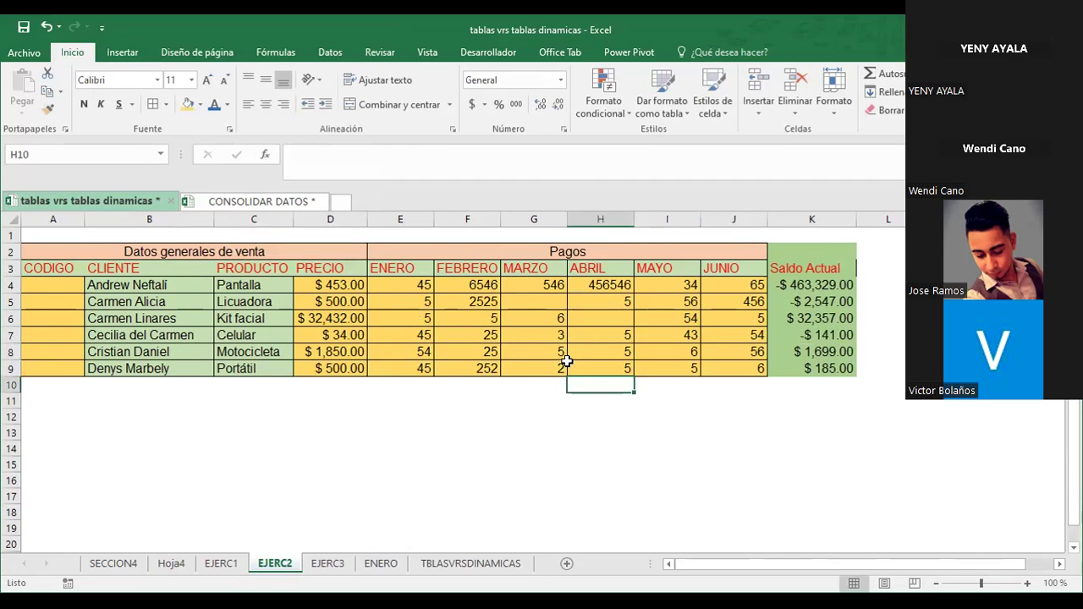
left_click(543, 305)
type("7")
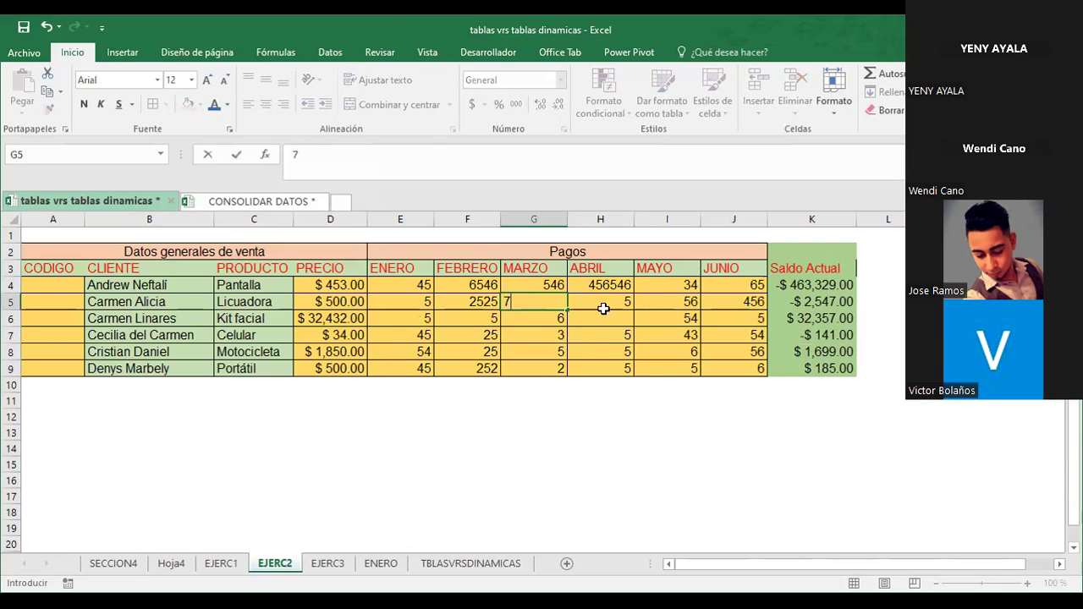
left_click(601, 306)
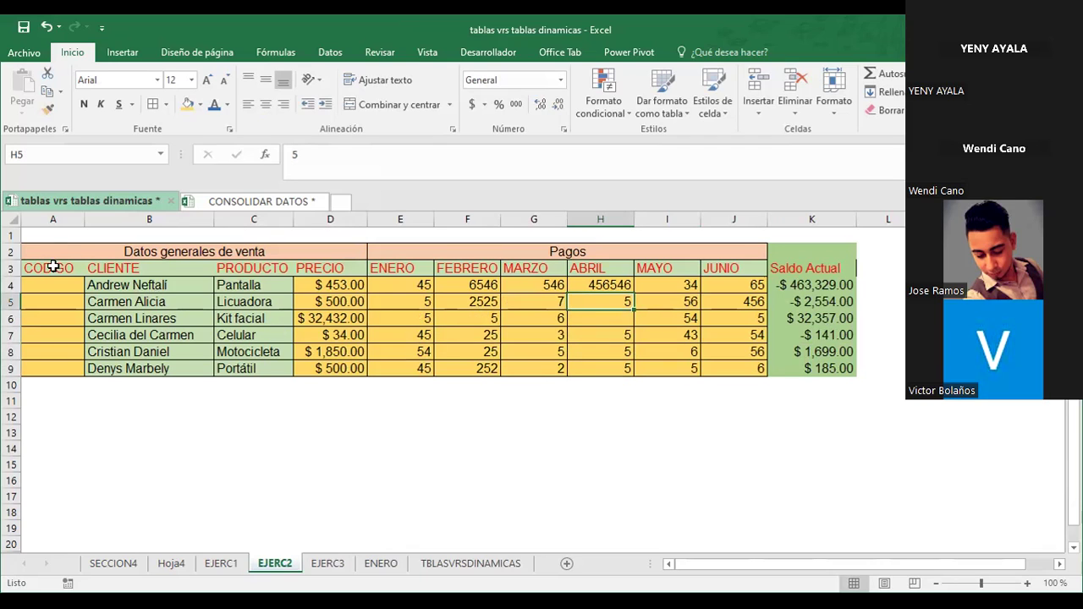
- Select the sales table with its headers and bring up its recommended pivot tables
mouse_move(31, 271)
left_mouse_down()
mouse_move(485, 310)
mouse_move(750, 361)
left_mouse_up()
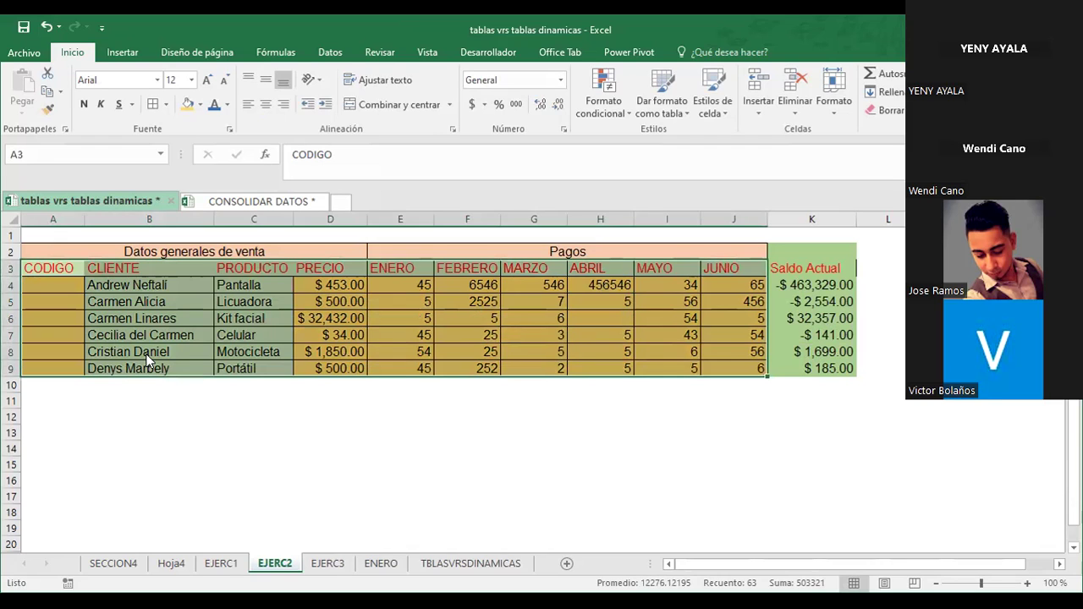
left_click(127, 55)
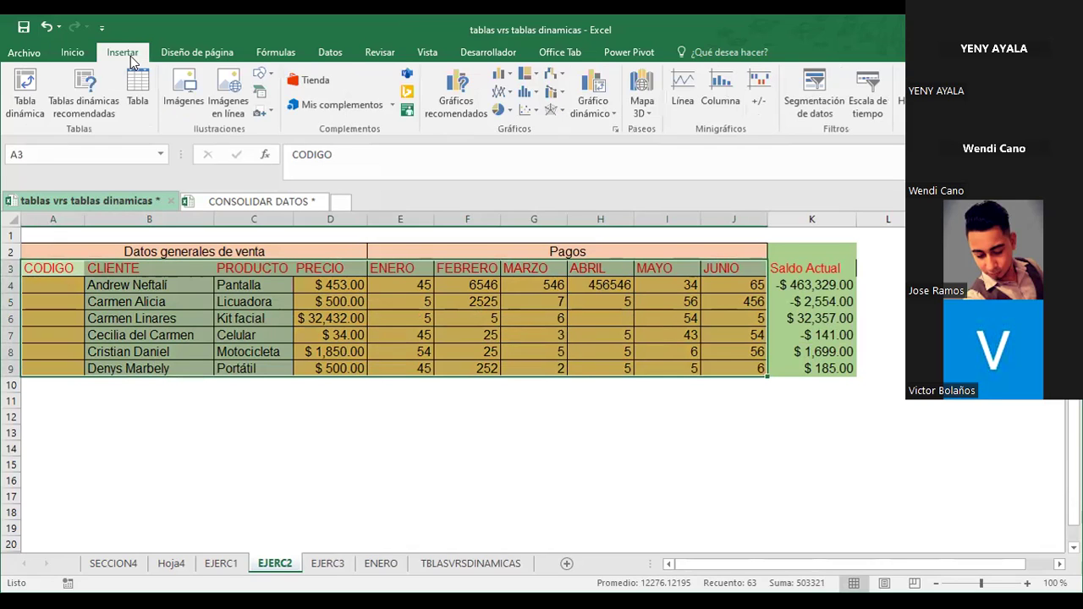
left_click(85, 93)
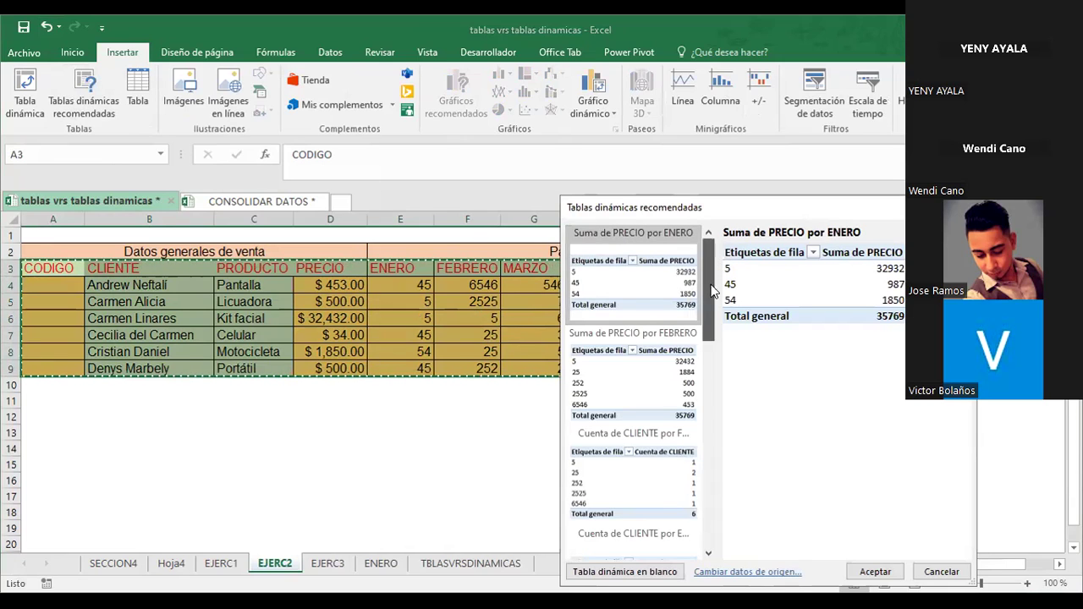
left_click_drag(711, 291, 699, 386)
scroll(697, 381, "down", 2)
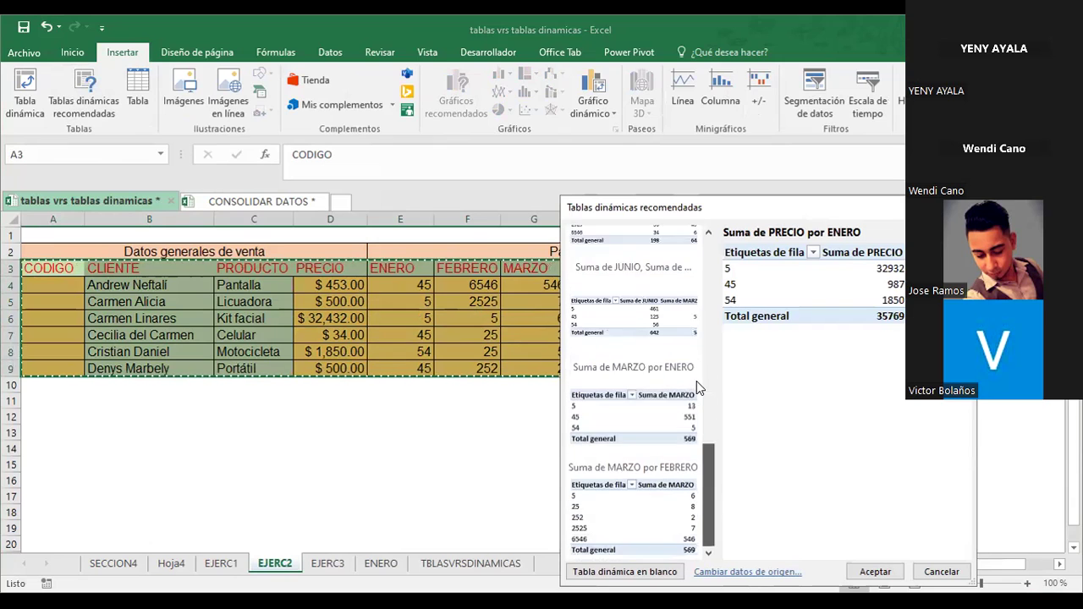
scroll(697, 381, "up", 10)
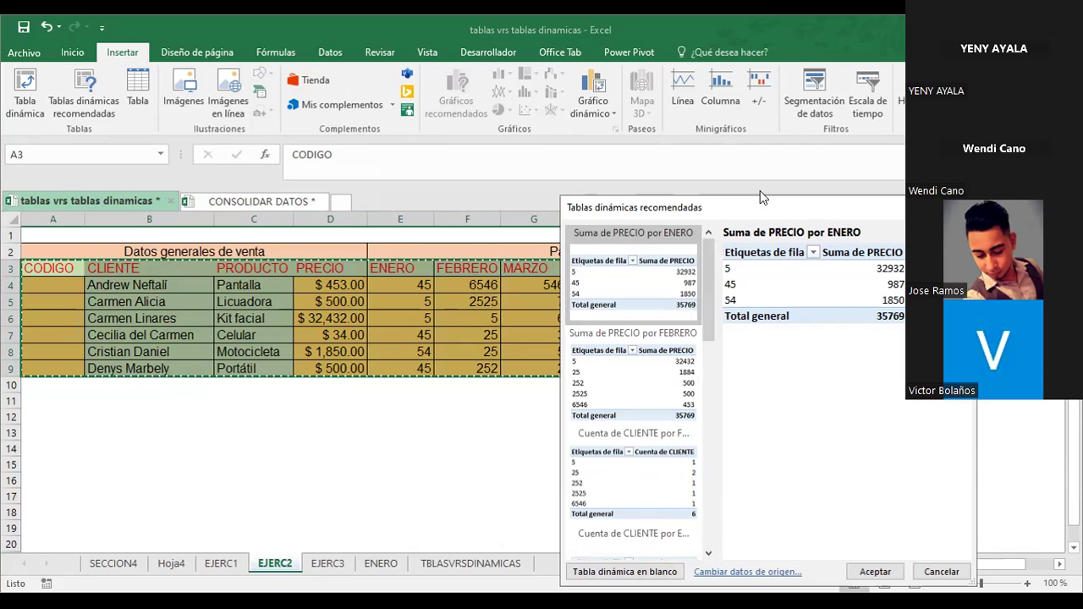
- Compare the FEBRERO and ENERO suggestions and insert Cuenta de CLIENTE por FEBRERO
left_click(626, 361)
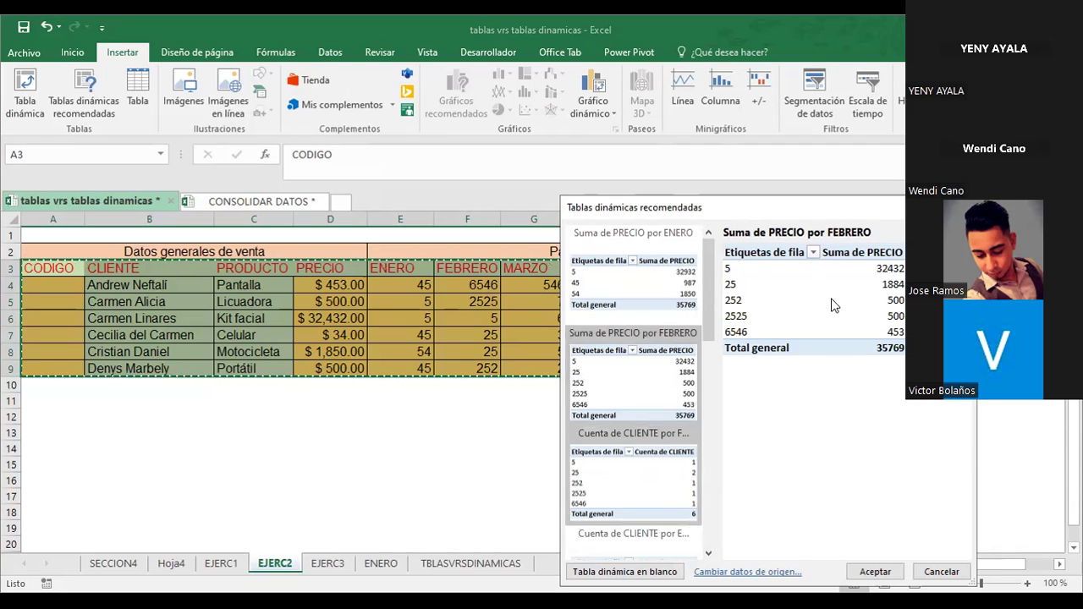
left_click(641, 391)
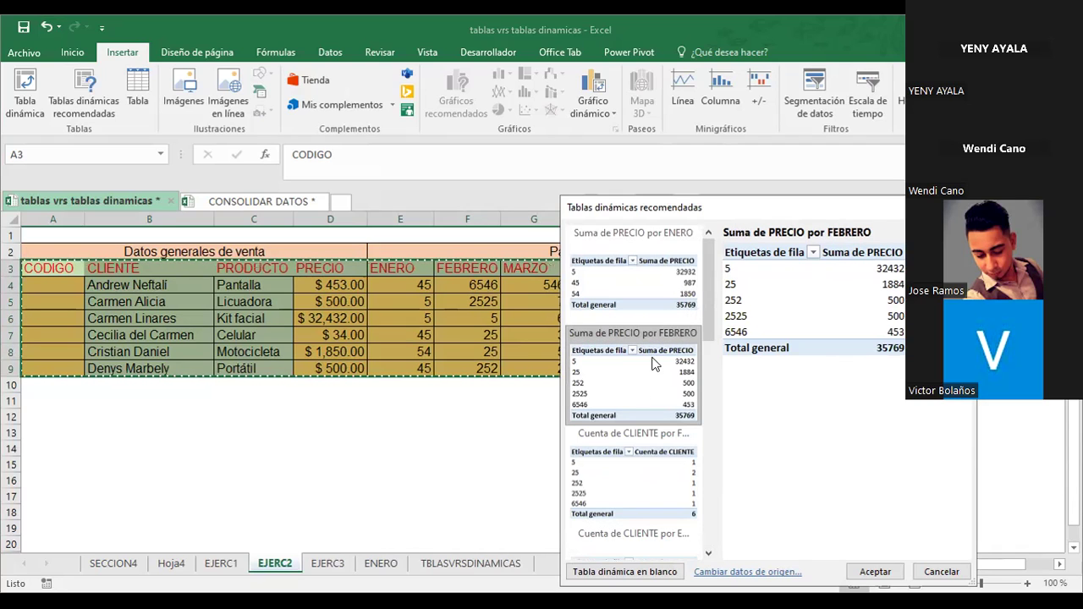
left_click(657, 265)
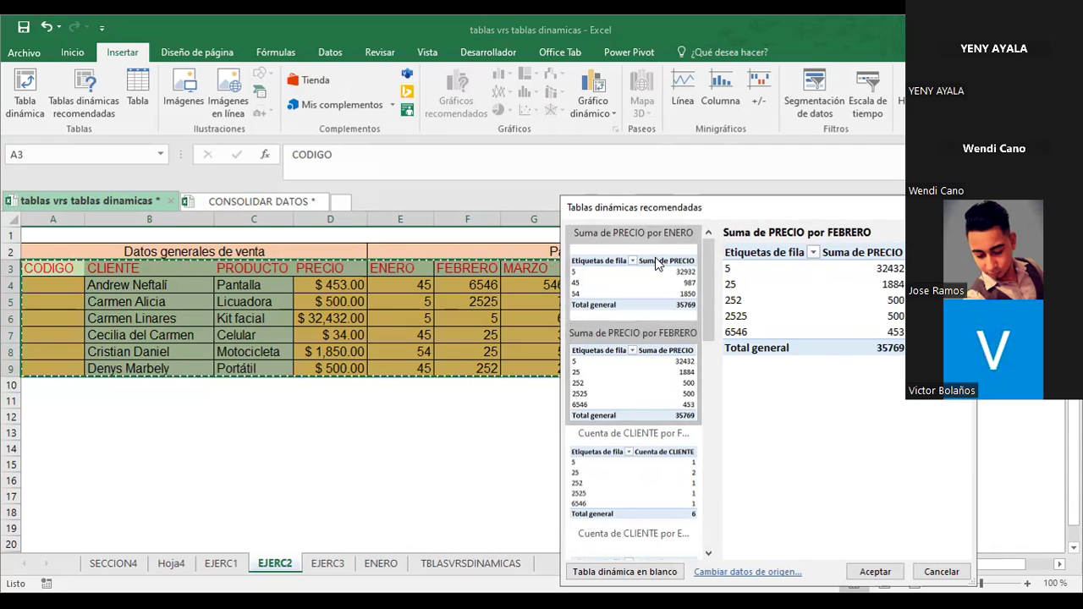
left_click(635, 394)
key("Down")
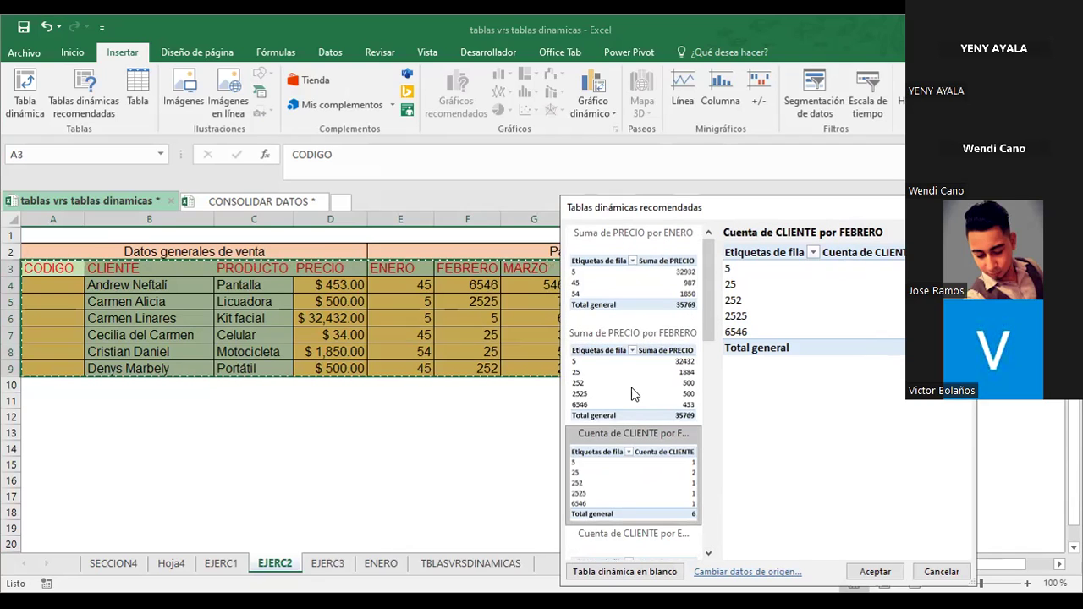
left_click(634, 394)
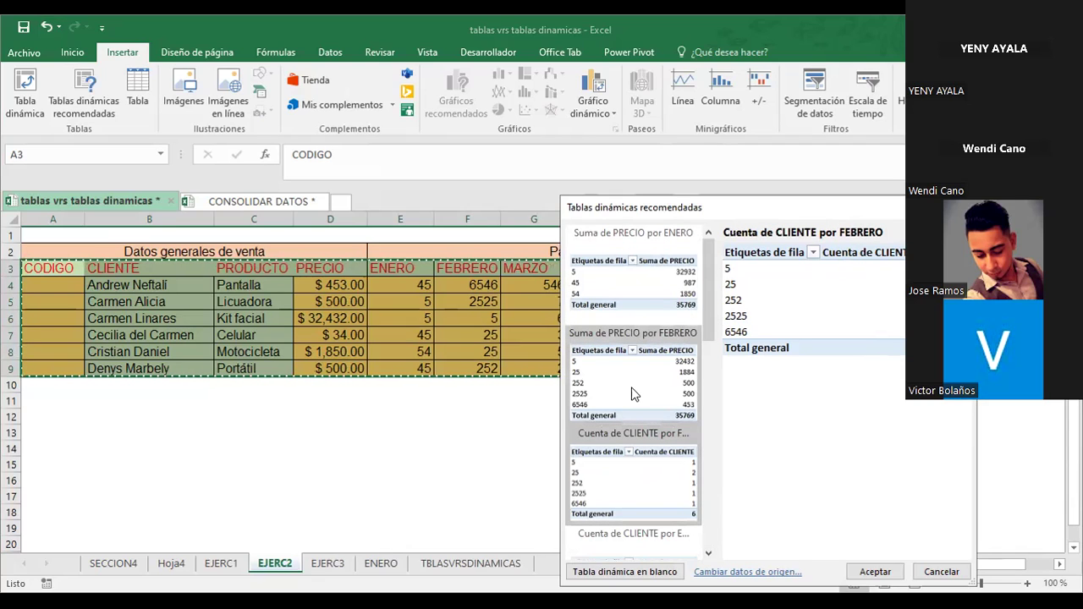
key("Down")
key("Down")
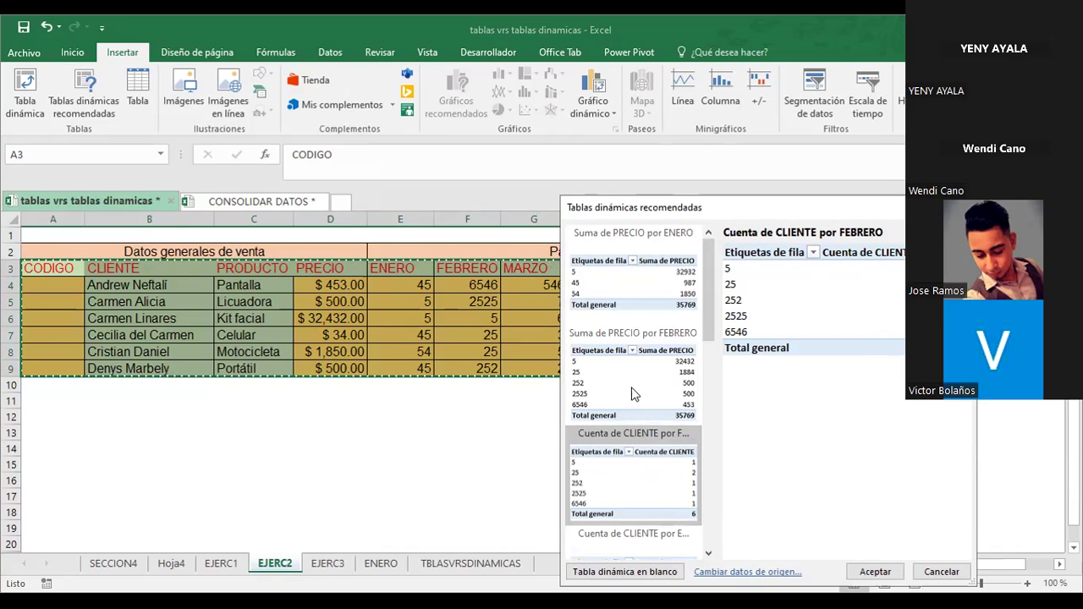
key("Return")
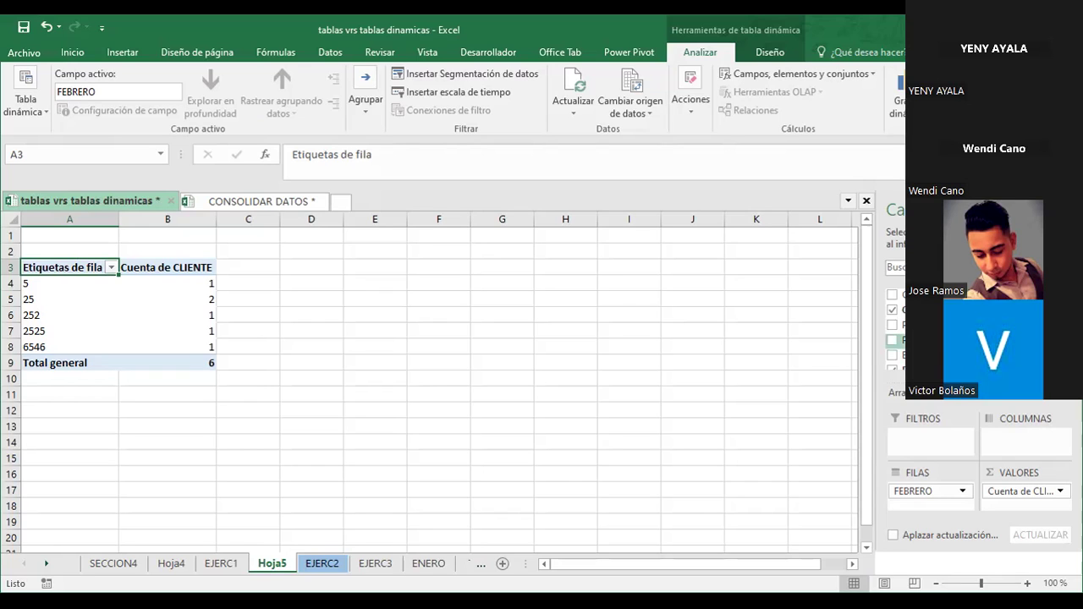
- Add then remove PRECIO as a filter, and uncheck CLIENTE and FEBRERO to empty TablaDinámica5
left_click_drag(893, 339, 914, 442)
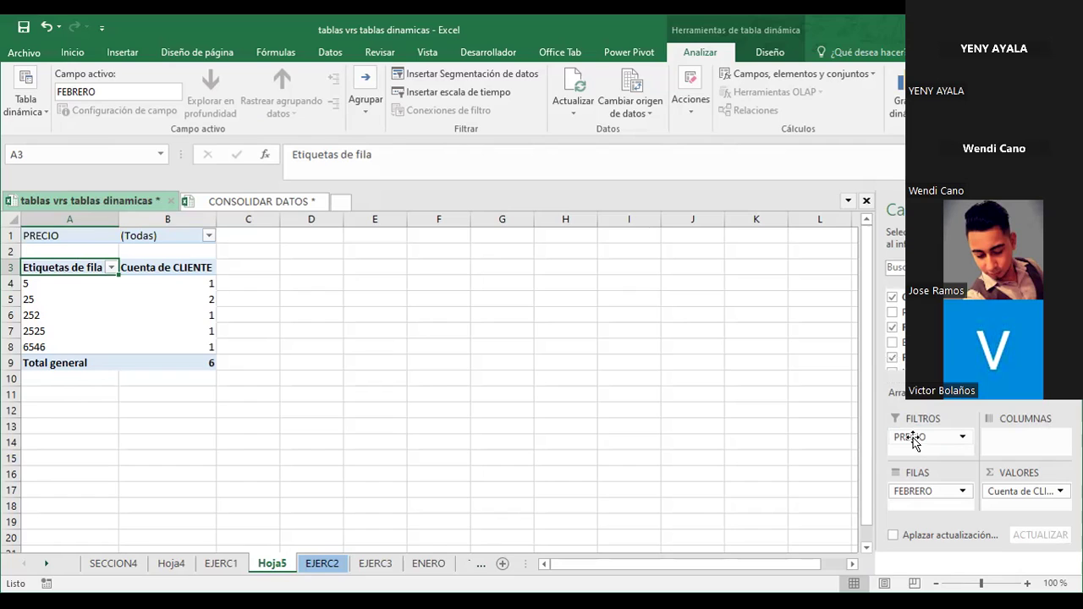
left_click_drag(914, 441, 899, 311)
left_click(892, 297)
left_click(892, 357)
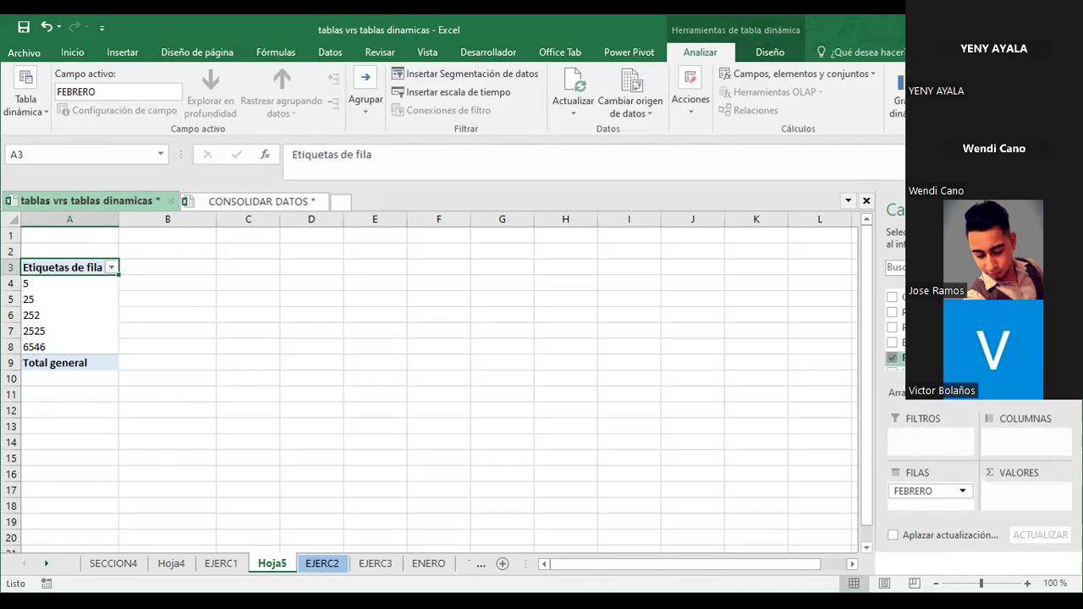
scroll(896, 330, "up", 3)
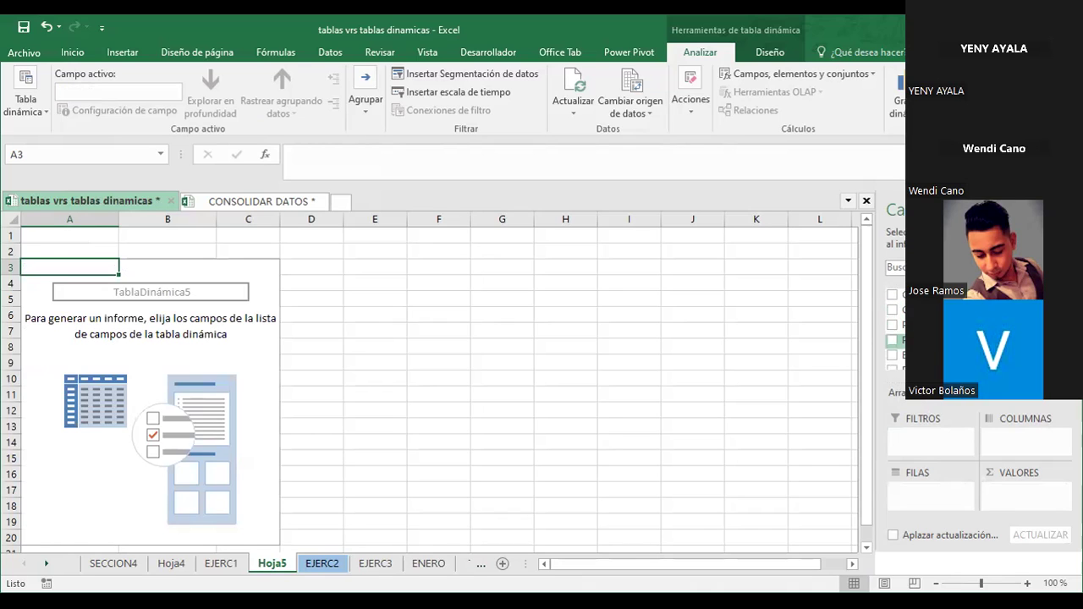
- Sum PRECIO by PRODUCTO across columns, and widen columns C, E and H to fit labels
left_click(892, 340)
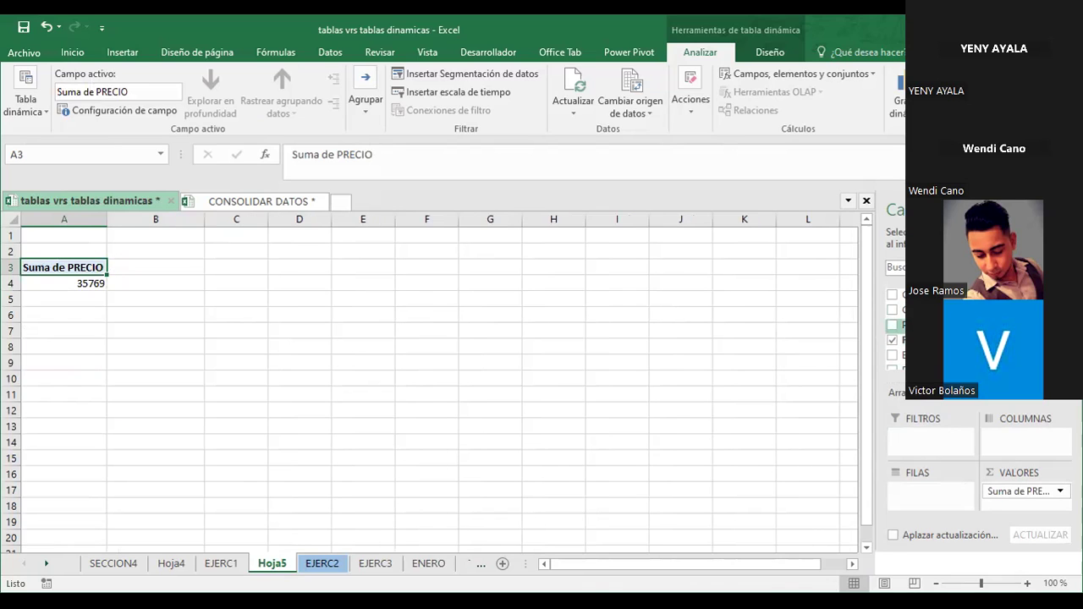
left_click_drag(898, 325, 1019, 440)
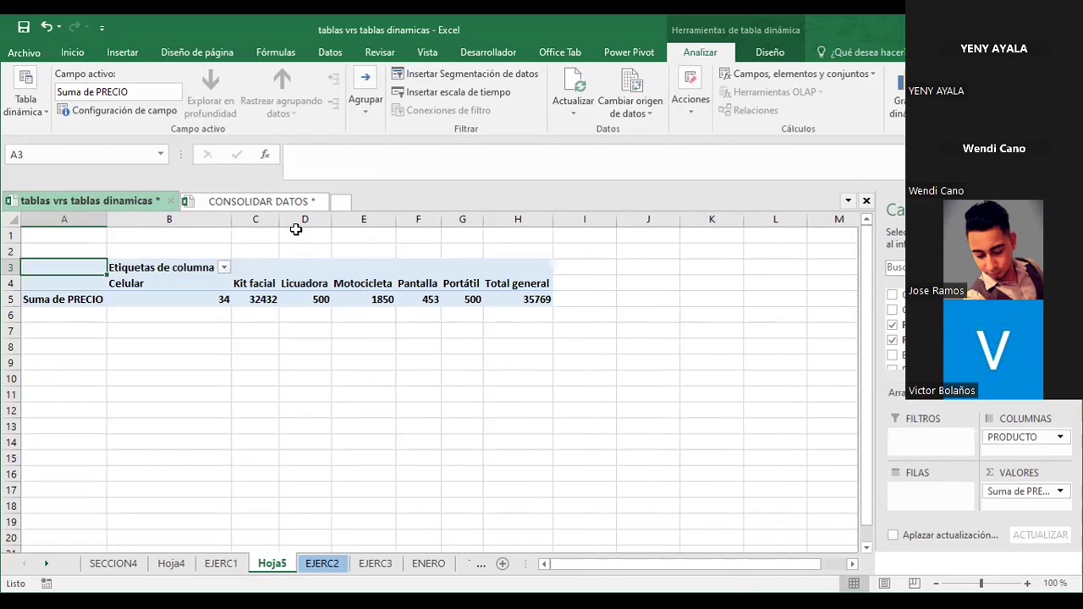
left_click_drag(281, 219, 356, 219)
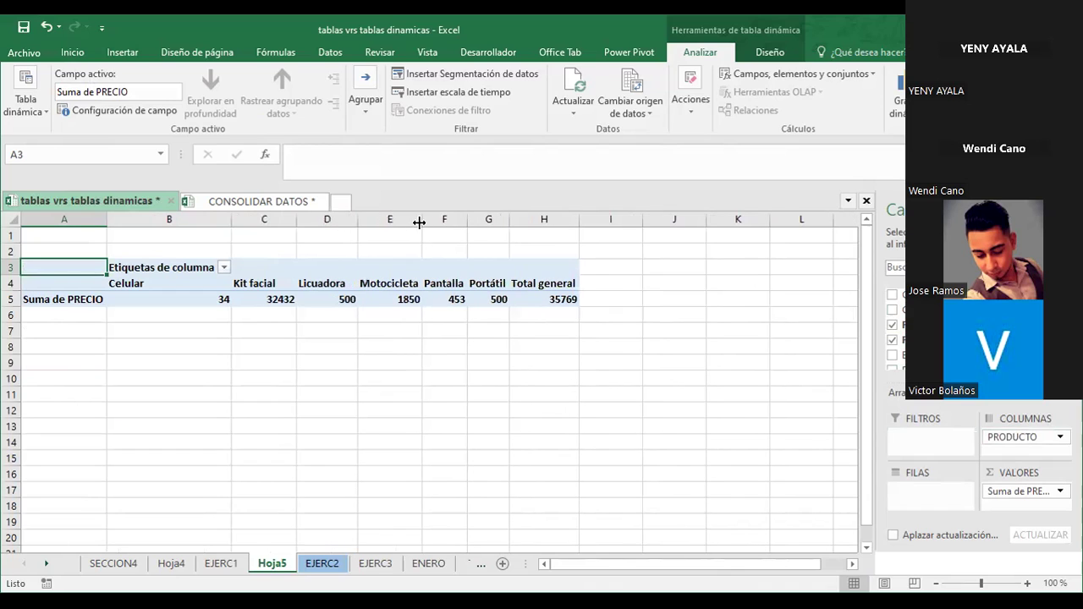
left_click_drag(422, 220, 570, 219)
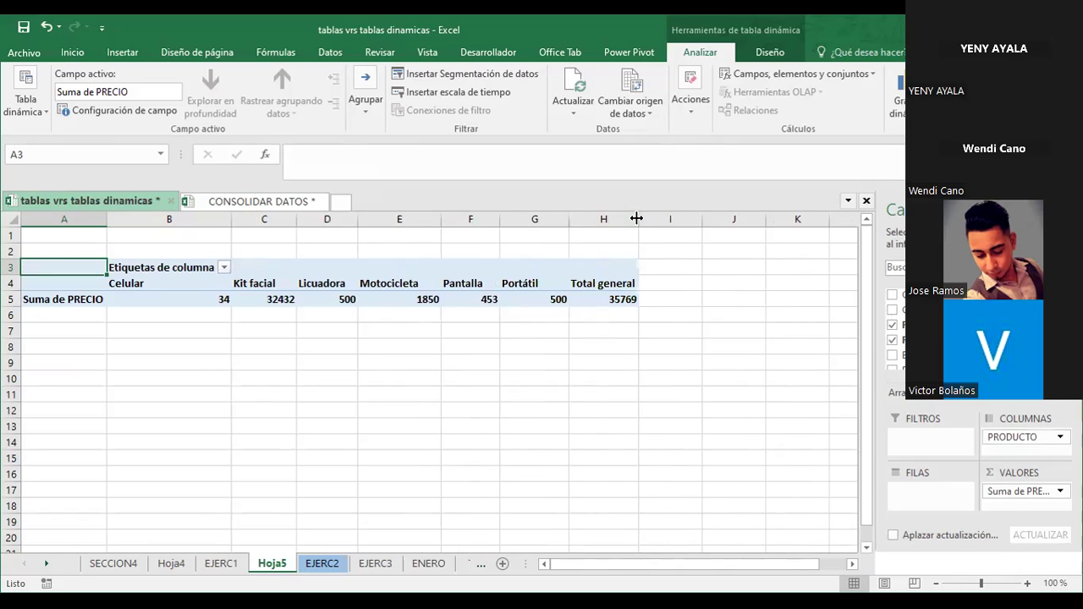
left_click_drag(636, 219, 654, 219)
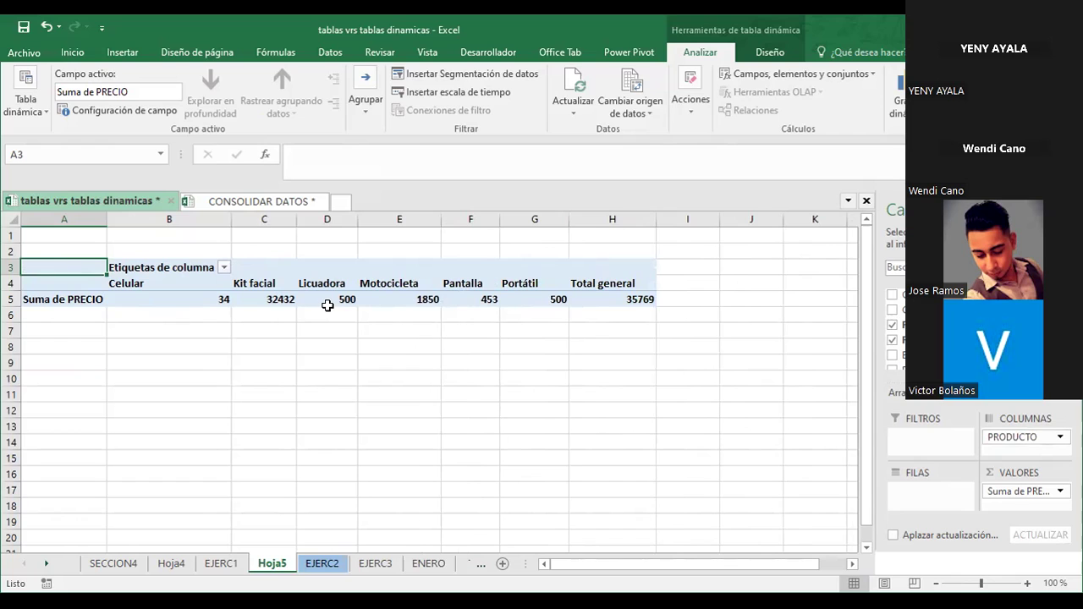
- Click through cells around the pivot table, including the Motocicleta column heading
mouse_move(327, 305)
left_click(325, 345)
left_click(413, 285)
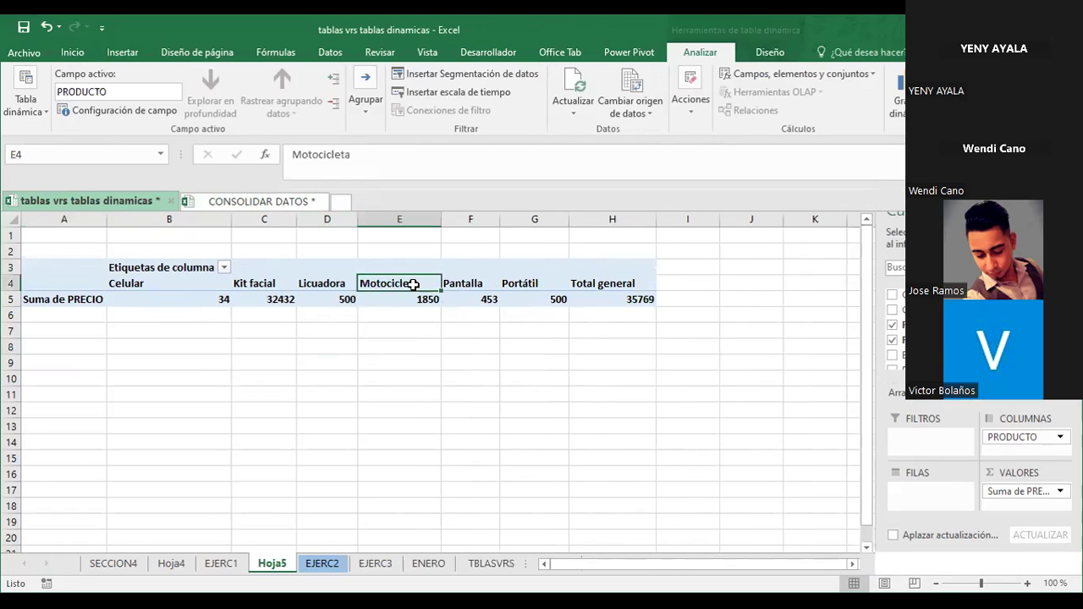
left_click(399, 394)
left_click(701, 317)
left_click(471, 411)
left_click(701, 362)
left_click(830, 313)
left_click(871, 315)
left_click(876, 394)
left_click(778, 495)
left_click(534, 443)
left_click(454, 427)
left_click(254, 474)
left_click(213, 376)
left_click(471, 410)
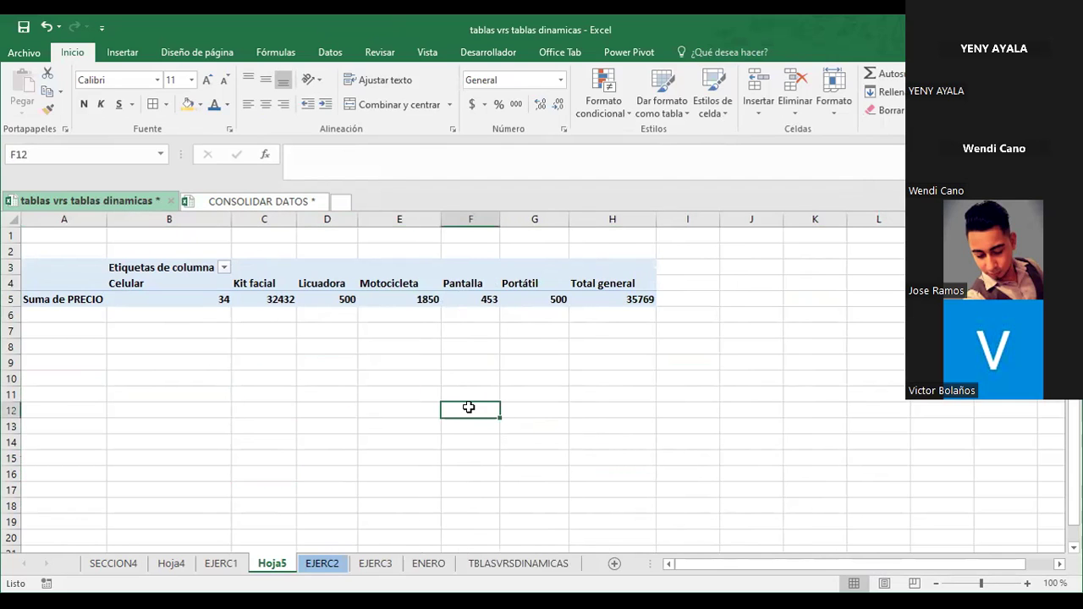
left_click(371, 269)
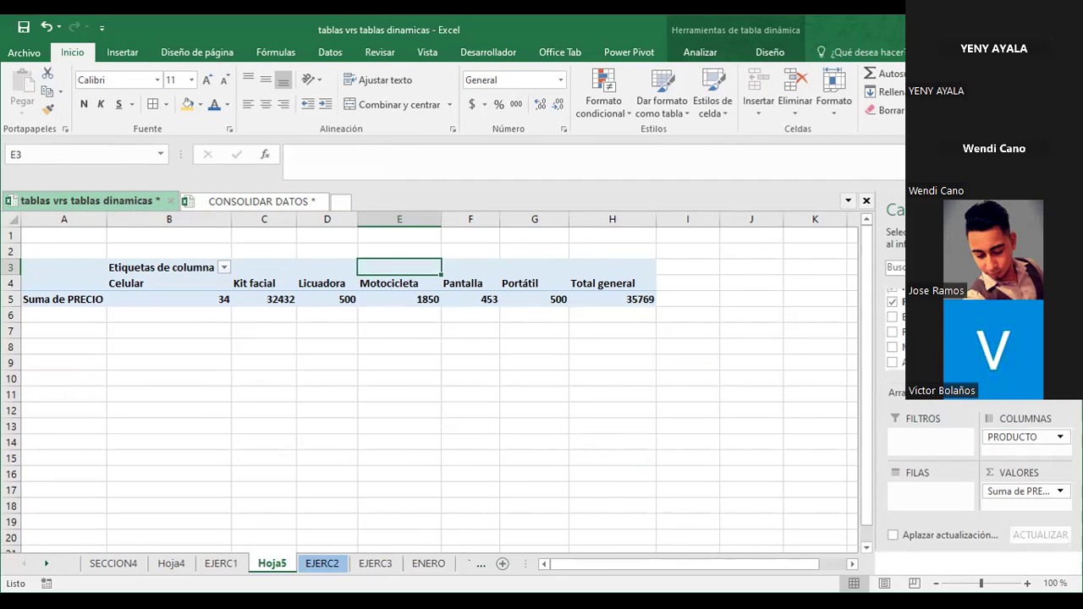
- Remove PRODUCTO from columns and filter the pivot by FEBRERO value 2525
left_click_drag(1016, 437, 895, 317)
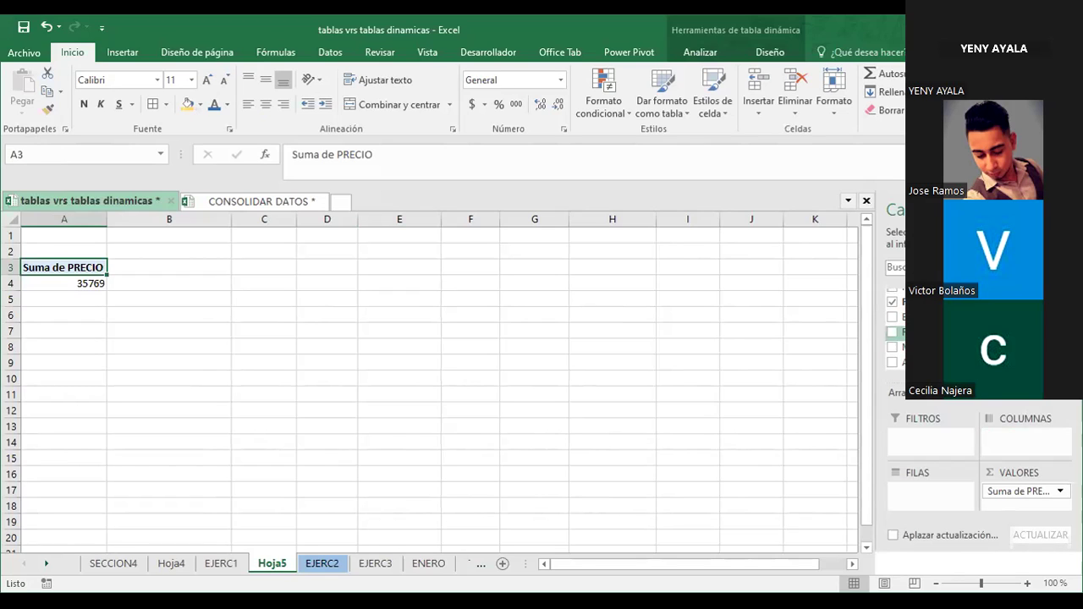
left_click_drag(895, 332, 918, 434)
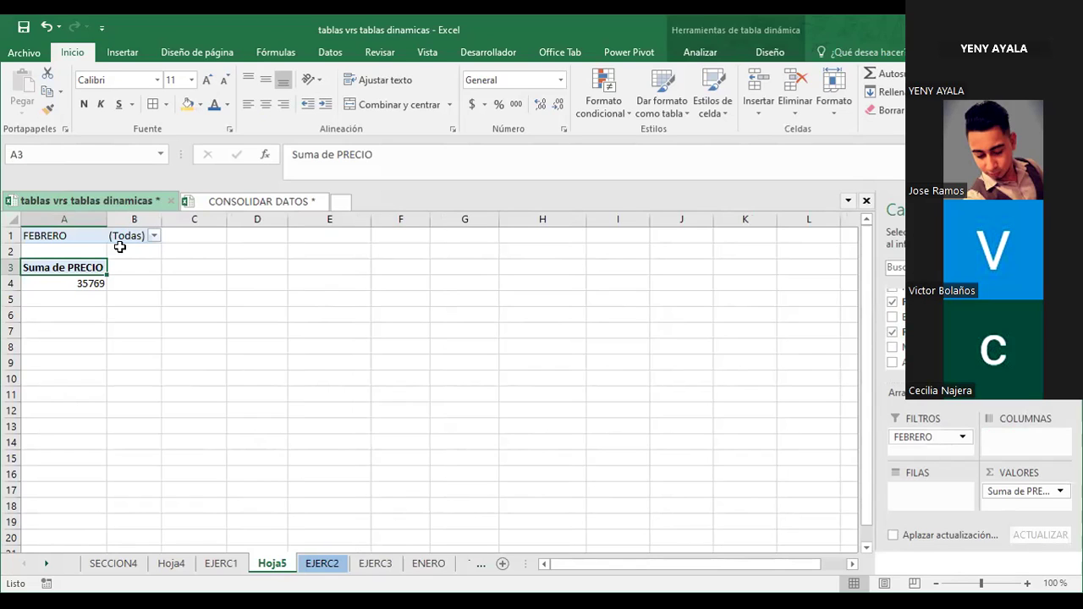
left_click(154, 235)
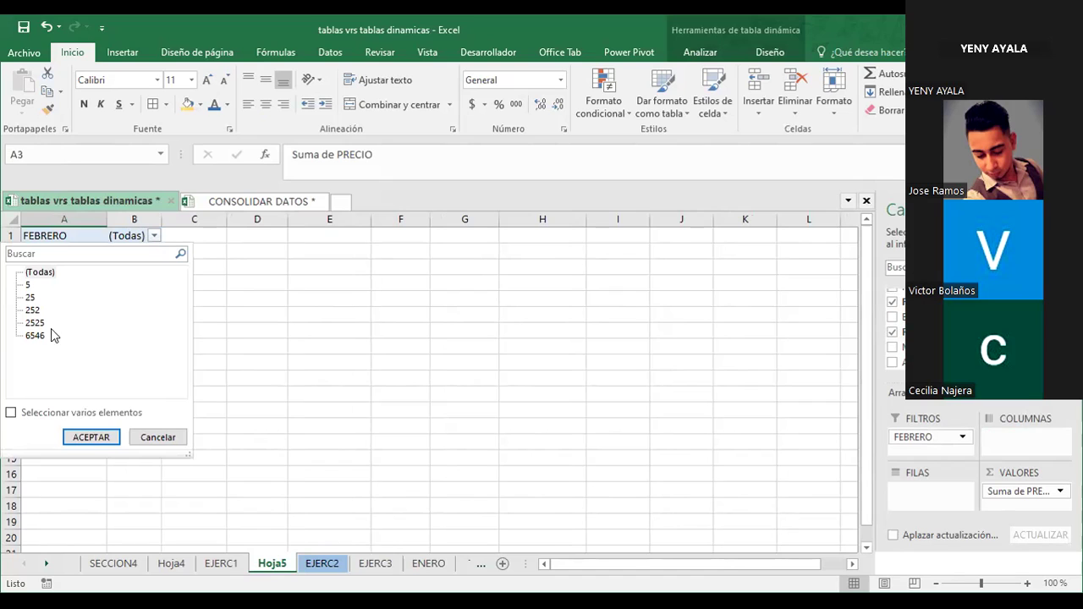
left_click(38, 323)
left_click(90, 438)
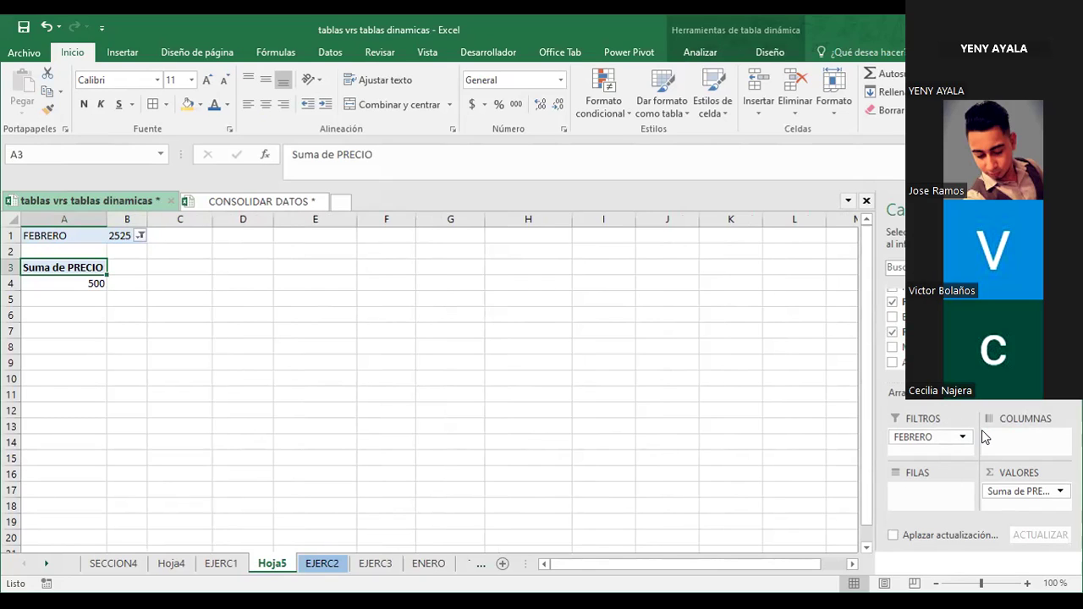
- Add ABRIL as the pivot's row field and adjust the filter area
scroll(973, 330, "up", 1)
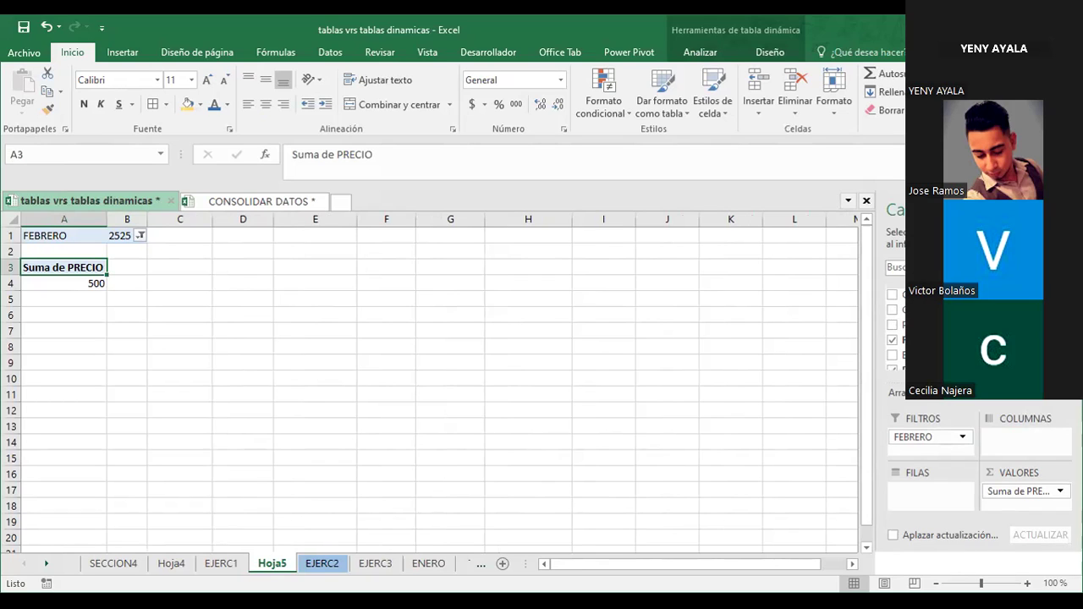
scroll(895, 330, "down", 1)
scroll(895, 330, "down", 3)
scroll(895, 330, "up", 2)
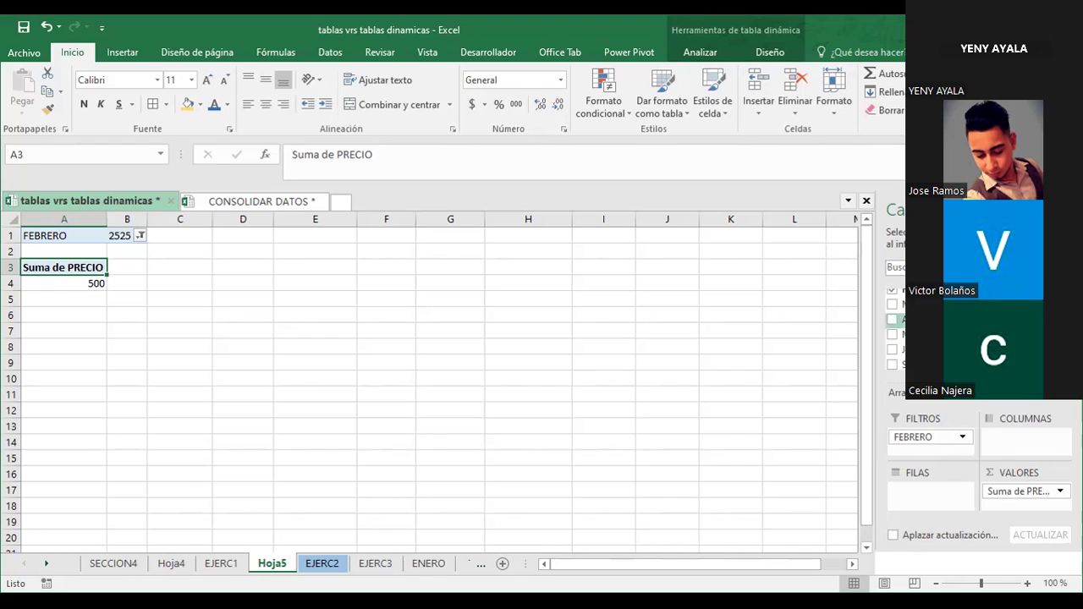
left_click_drag(897, 320, 923, 487)
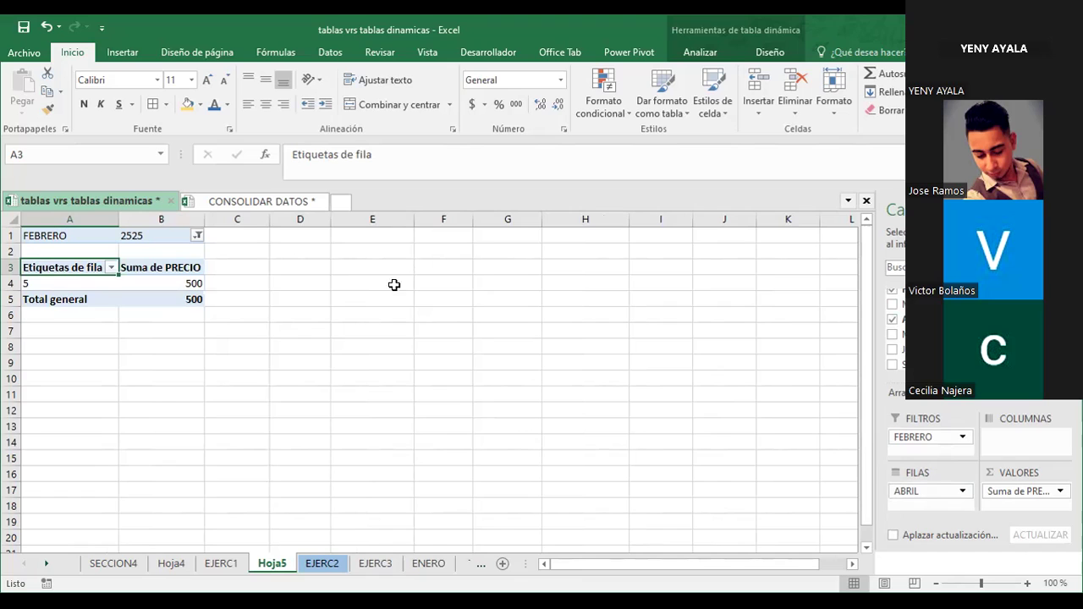
left_click_drag(931, 437, 931, 372)
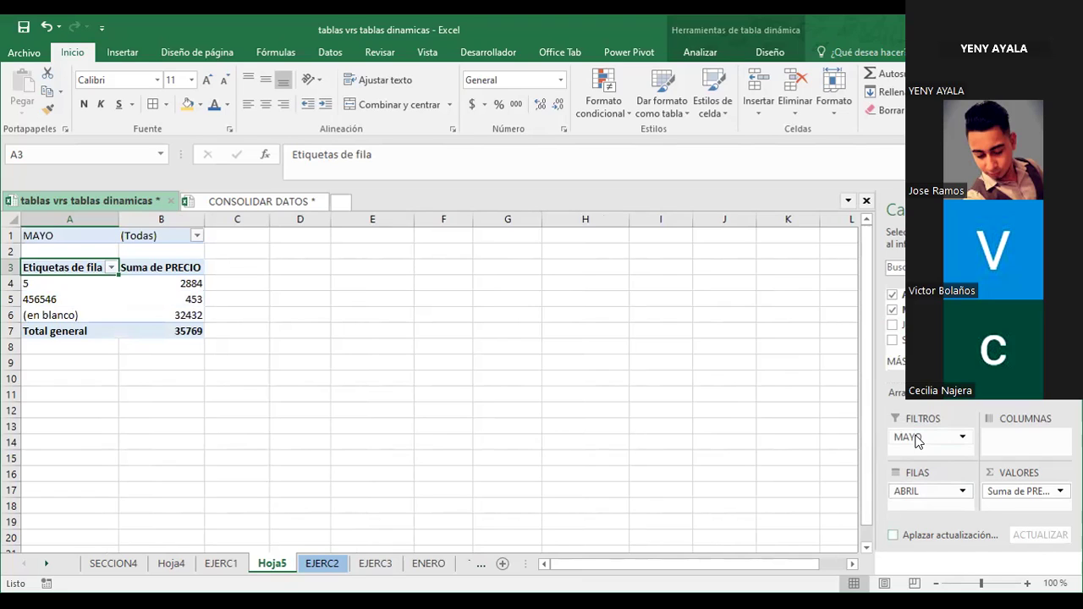
- Remove MAYO from Filters and add JUNIO as the column field
left_click_drag(918, 440, 922, 381)
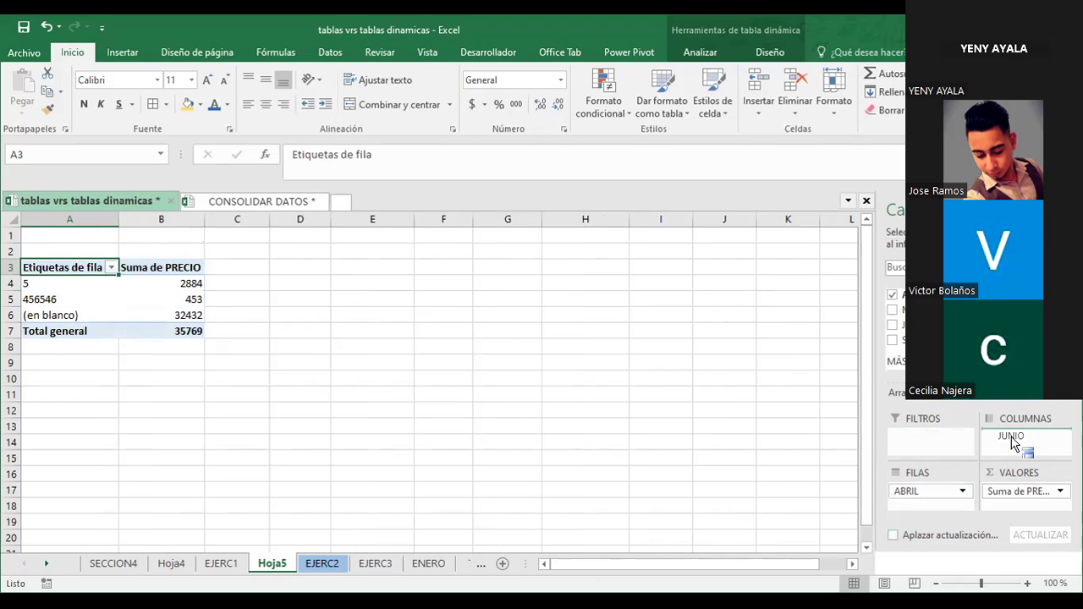
left_click_drag(899, 325, 1012, 440)
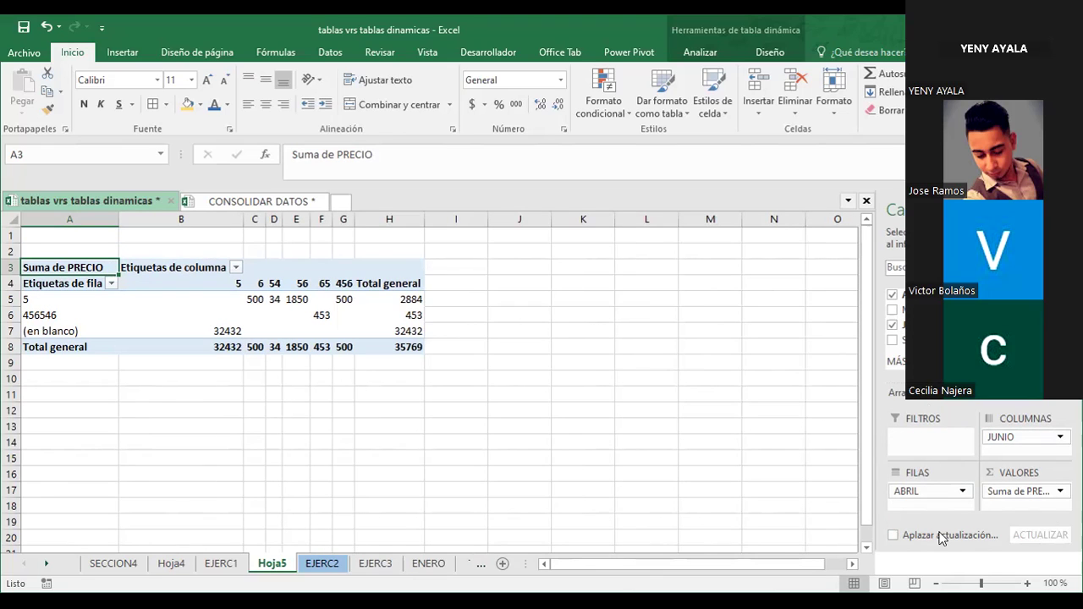
left_click(219, 391)
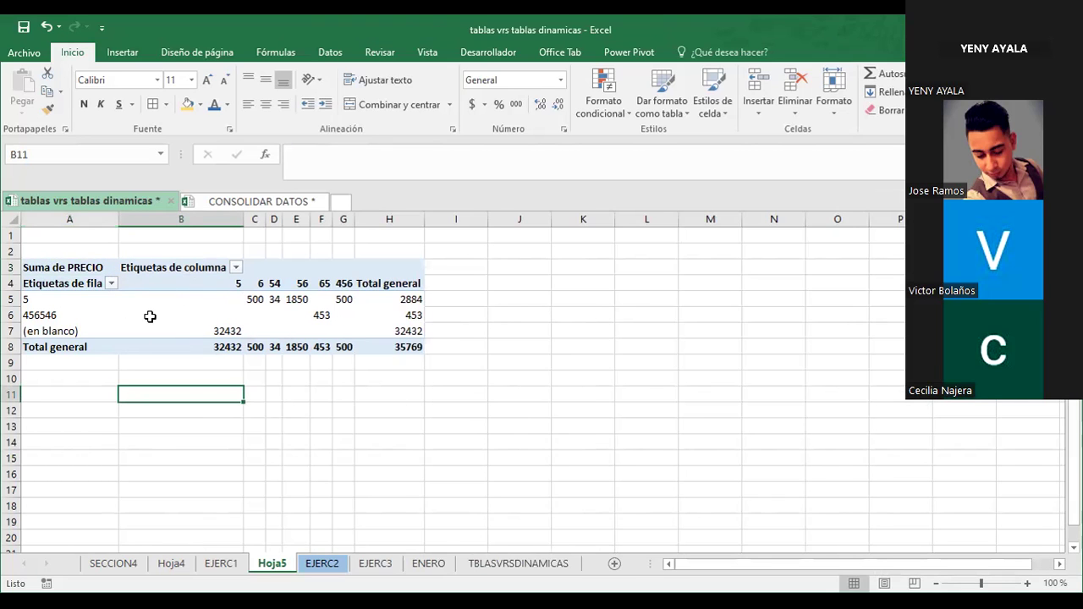
left_click(188, 447)
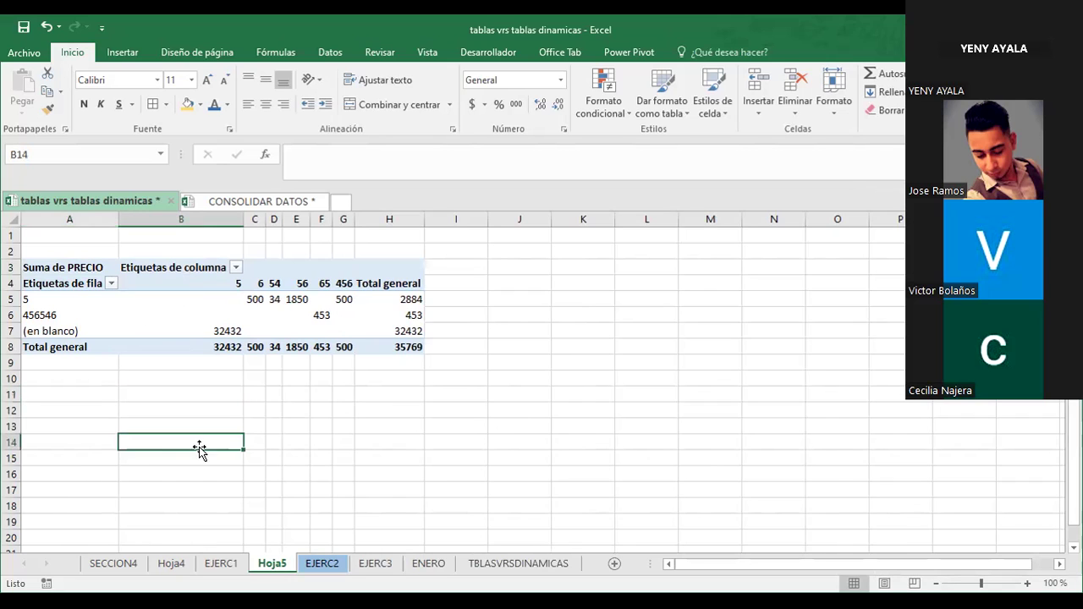
left_click(633, 381)
left_click(556, 302)
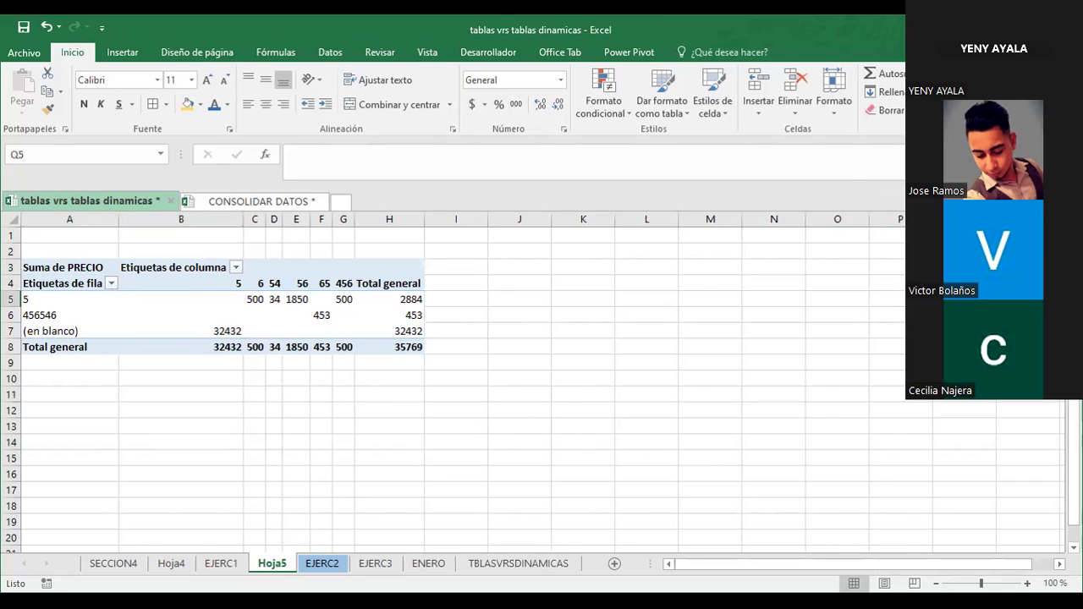
left_click(771, 273)
left_click(838, 410)
left_click(955, 438)
left_click(837, 490)
left_click(647, 458)
left_click(520, 427)
left_click(257, 466)
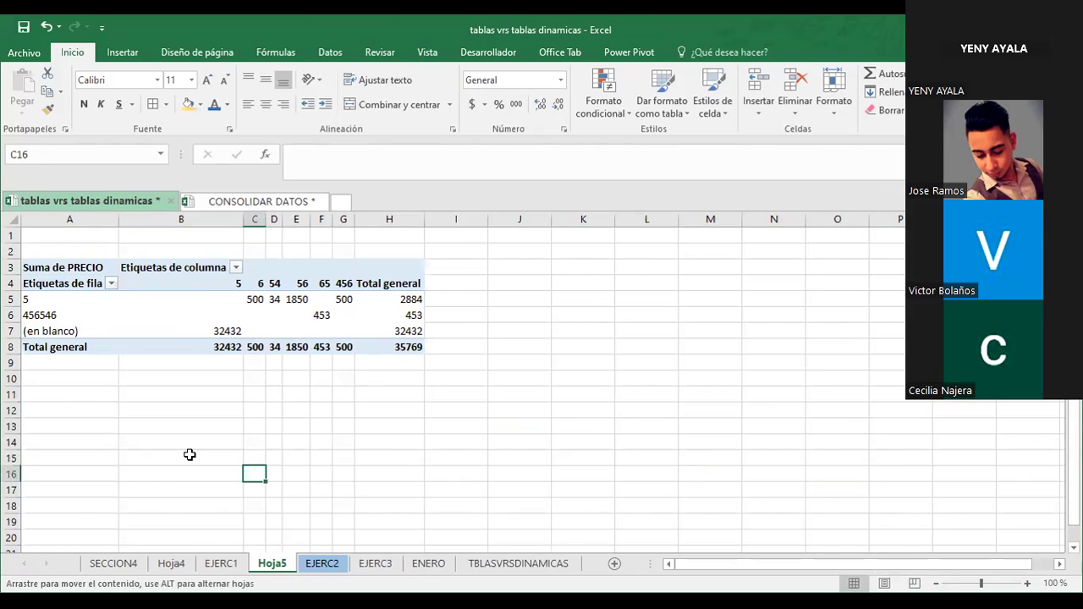
left_click(174, 392)
left_click(218, 446)
key("Down")
key("Down")
key("Down")
left_click(156, 275)
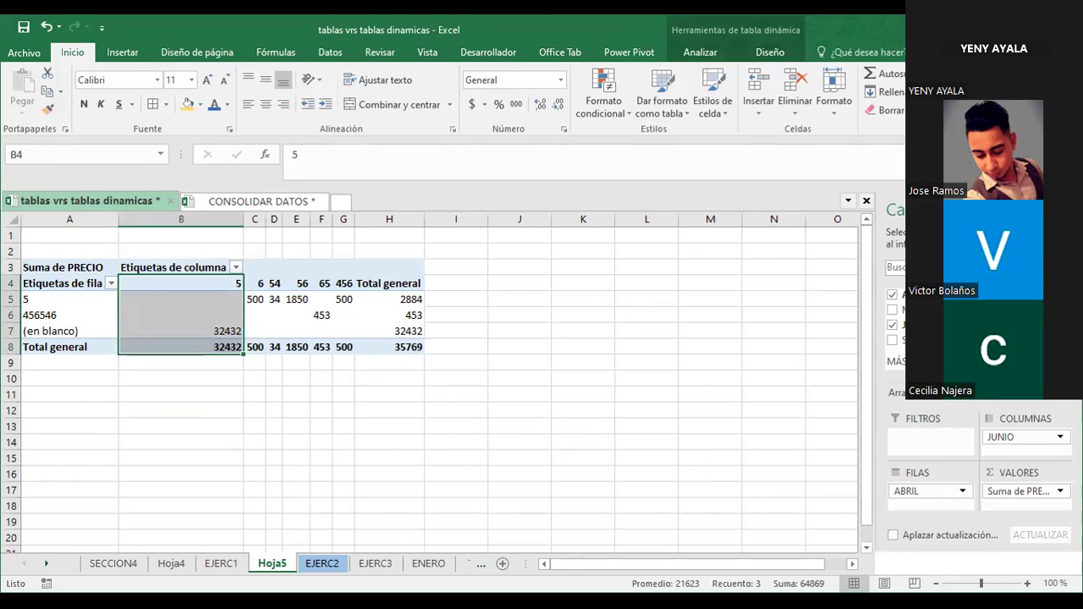
key("F2")
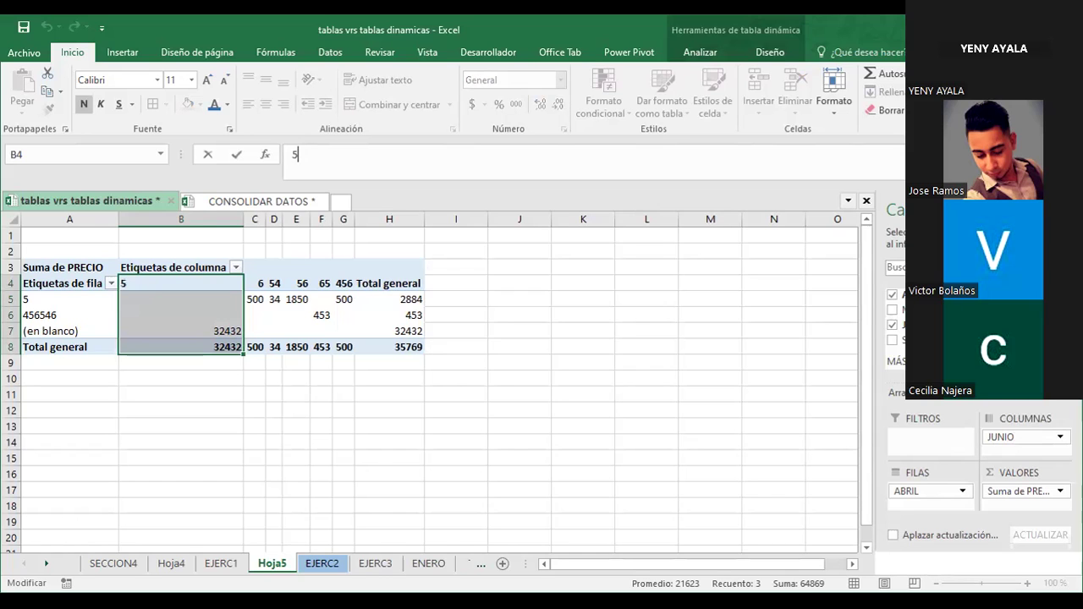
left_click(563, 455)
left_click(285, 343)
left_click(275, 300)
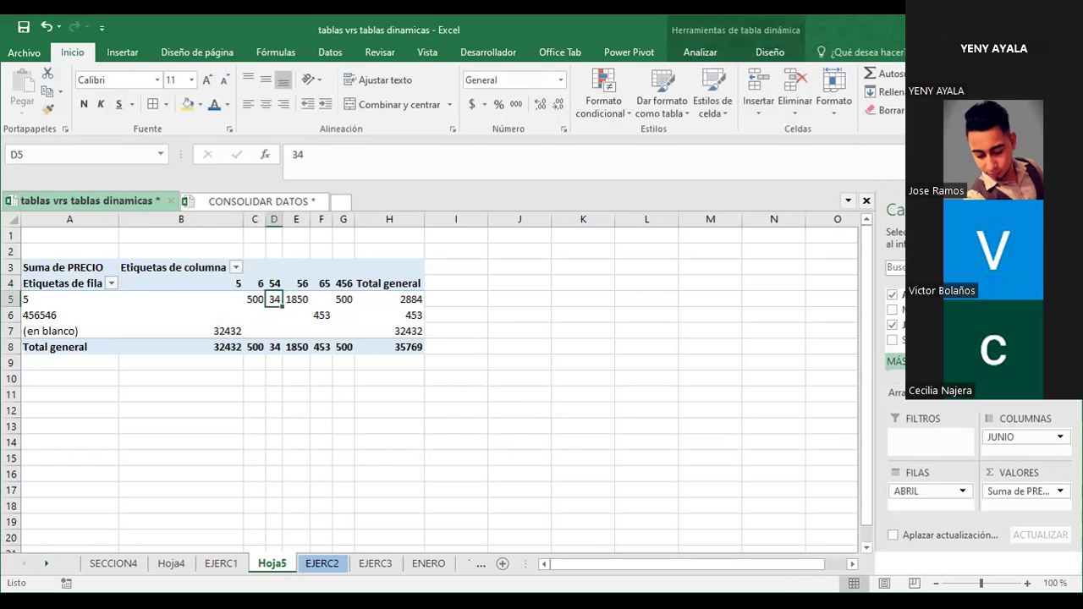
left_click(892, 310)
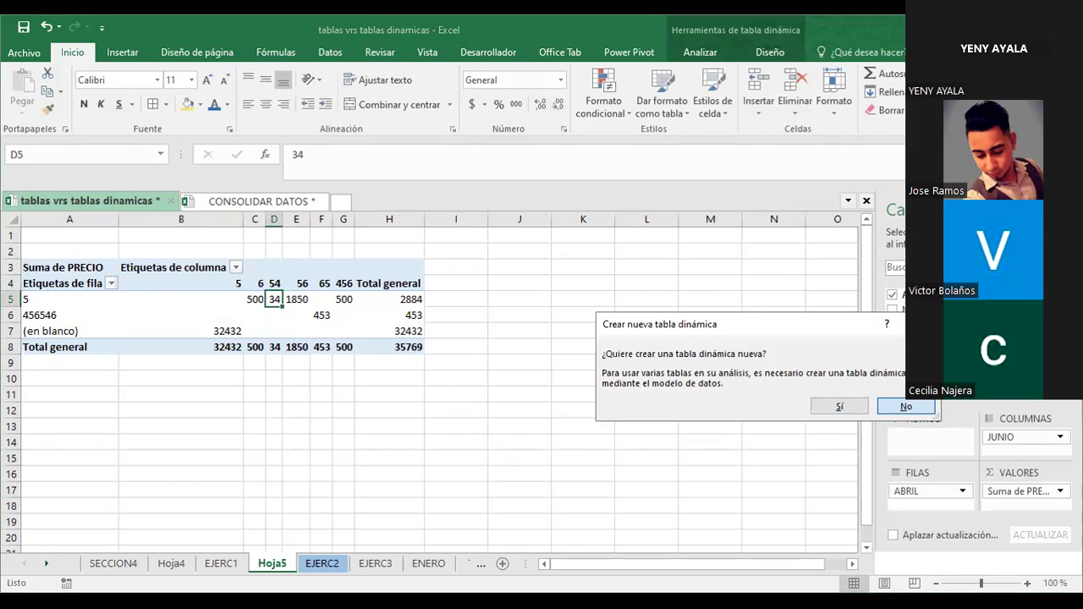
left_click(900, 411)
left_click(893, 318)
left_click(893, 318)
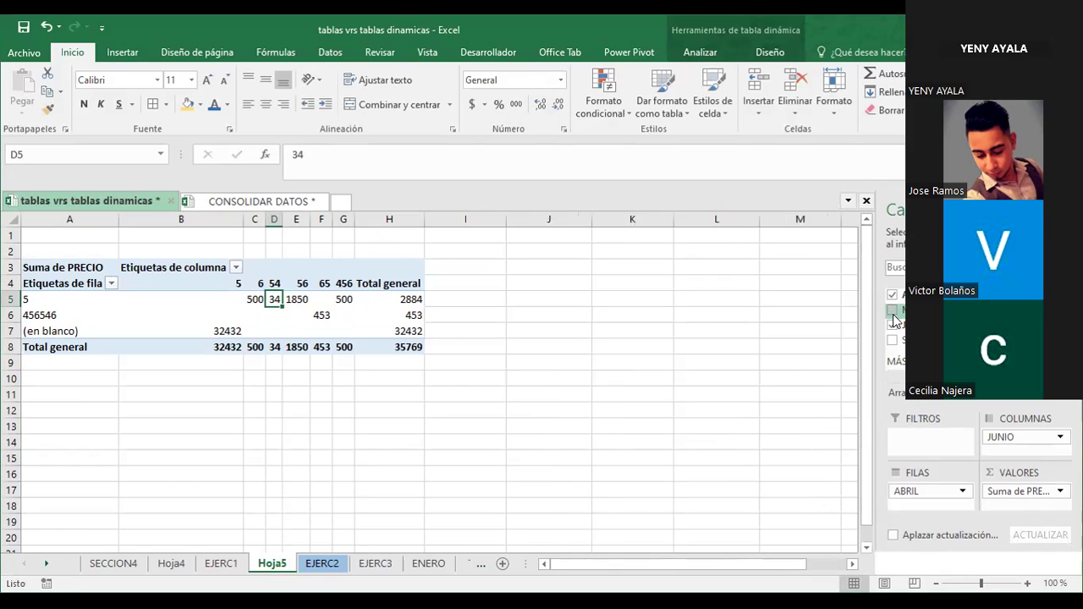
left_click(447, 437)
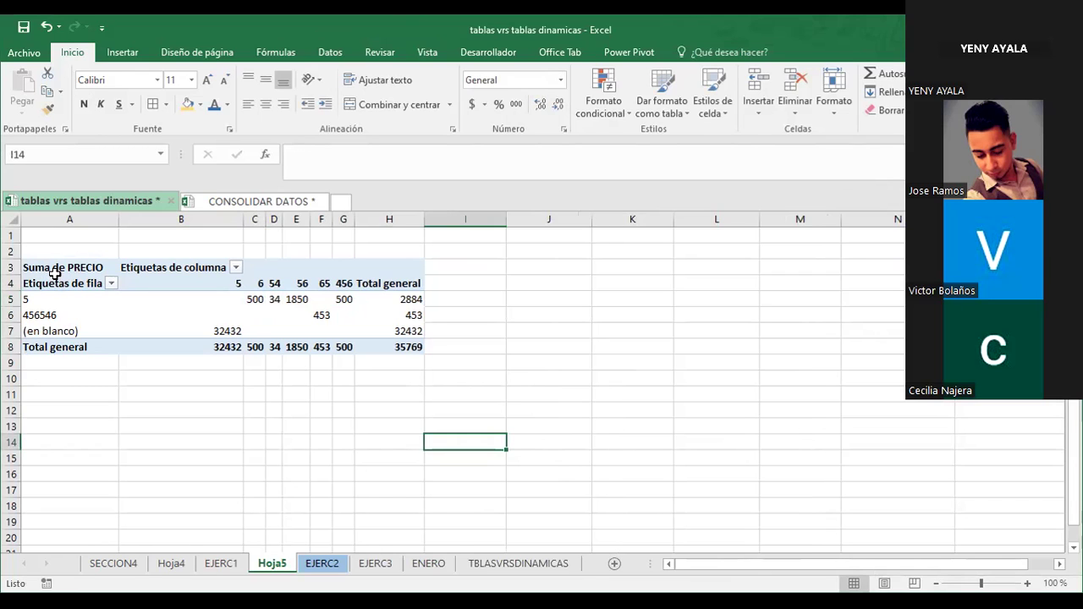
left_click_drag(54, 272, 378, 355)
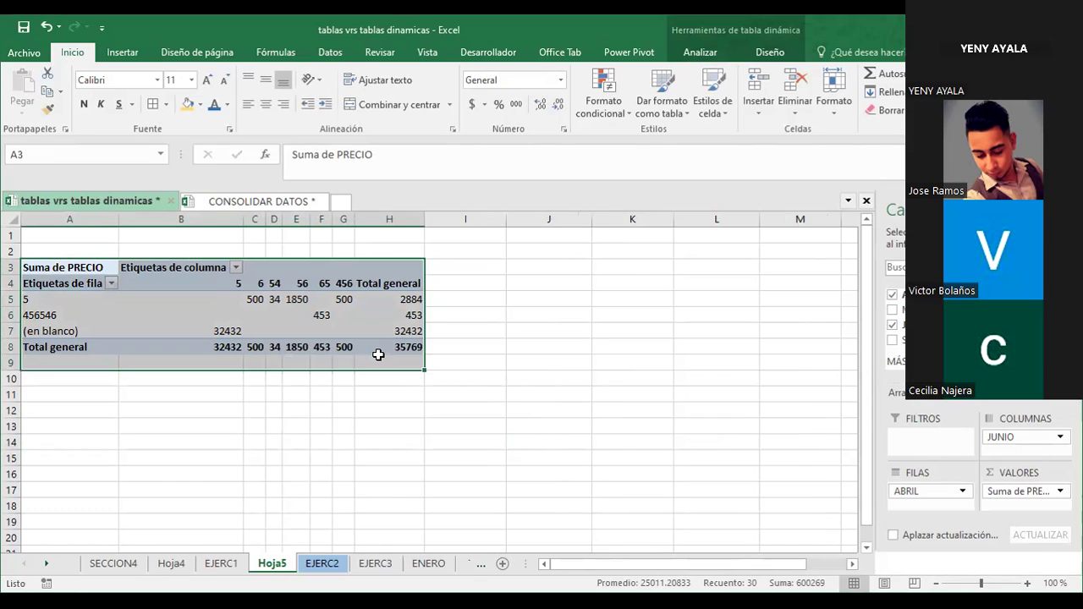
left_click(229, 412)
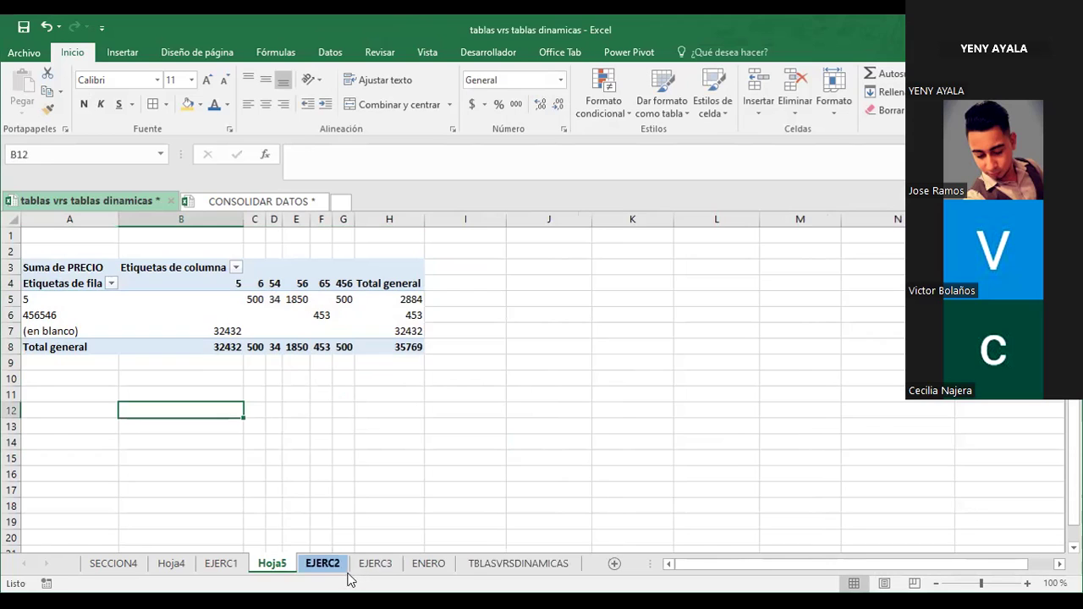
- Go to the ENERO sheet, select the sales data, and preview then dismiss Recommended PivotTables
left_click(375, 565)
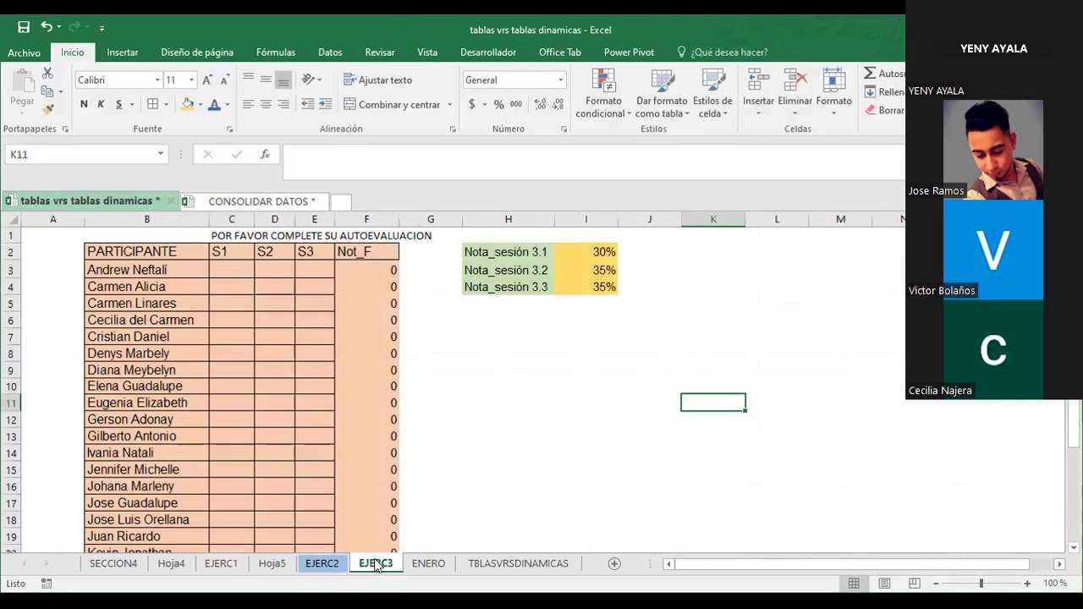
left_click(431, 565)
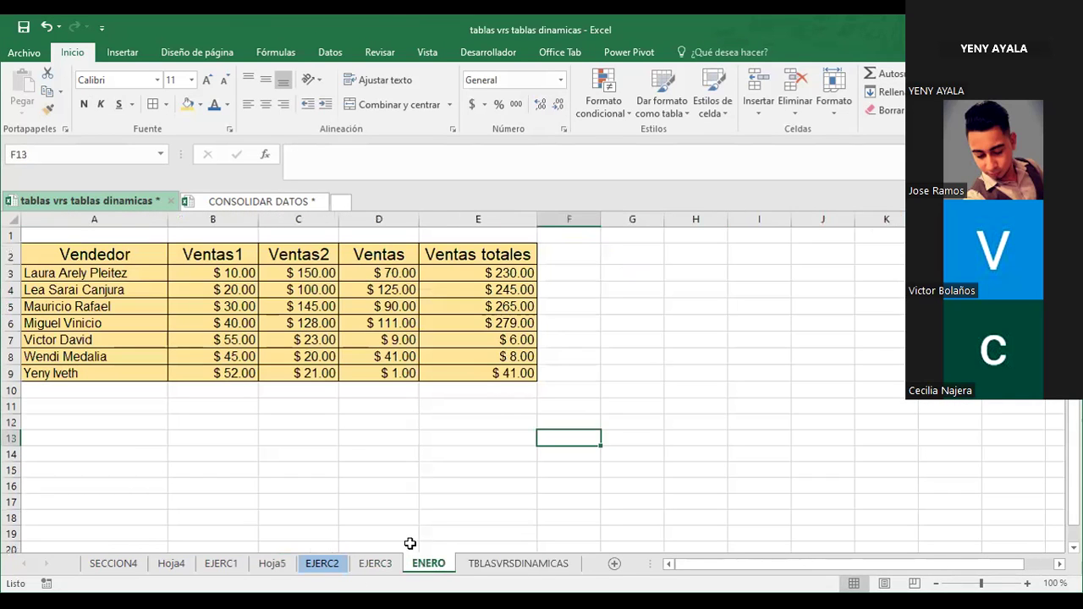
mouse_move(145, 258)
left_mouse_down()
mouse_move(480, 331)
mouse_move(473, 360)
left_mouse_up()
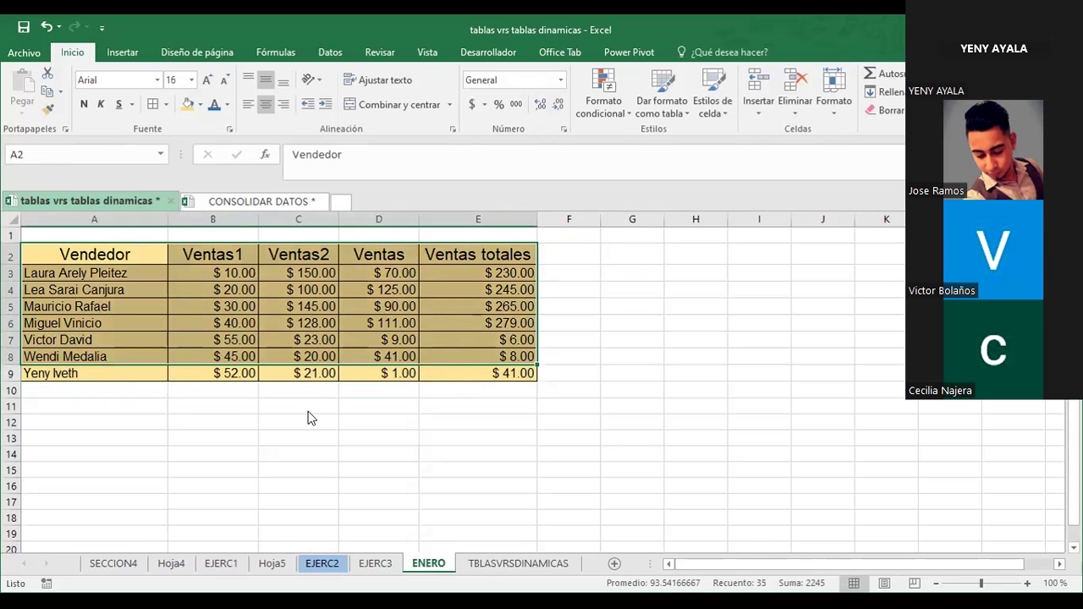
left_click(123, 53)
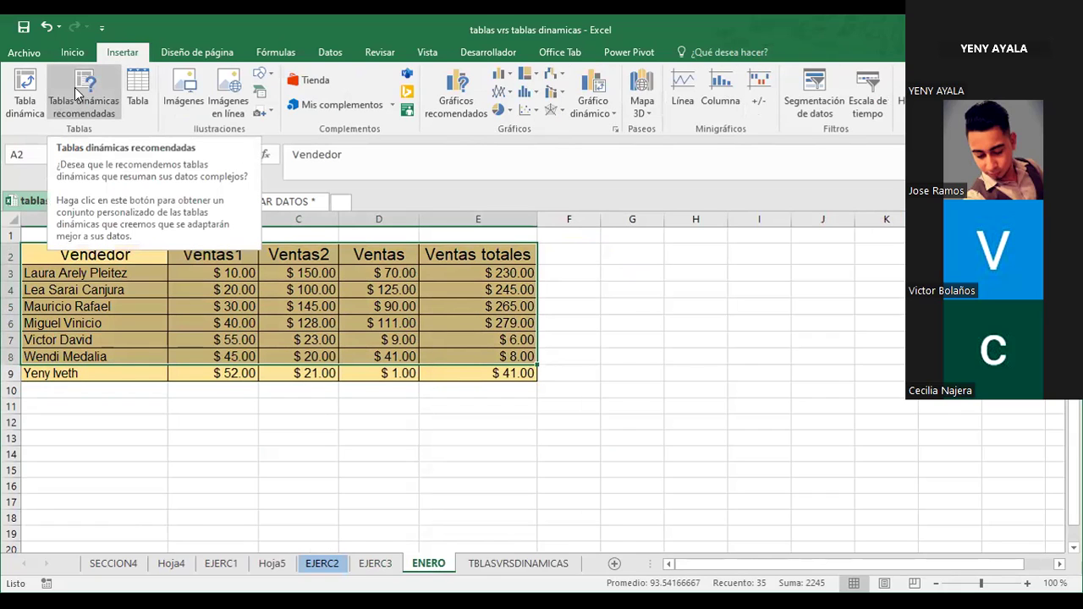
left_click(74, 87)
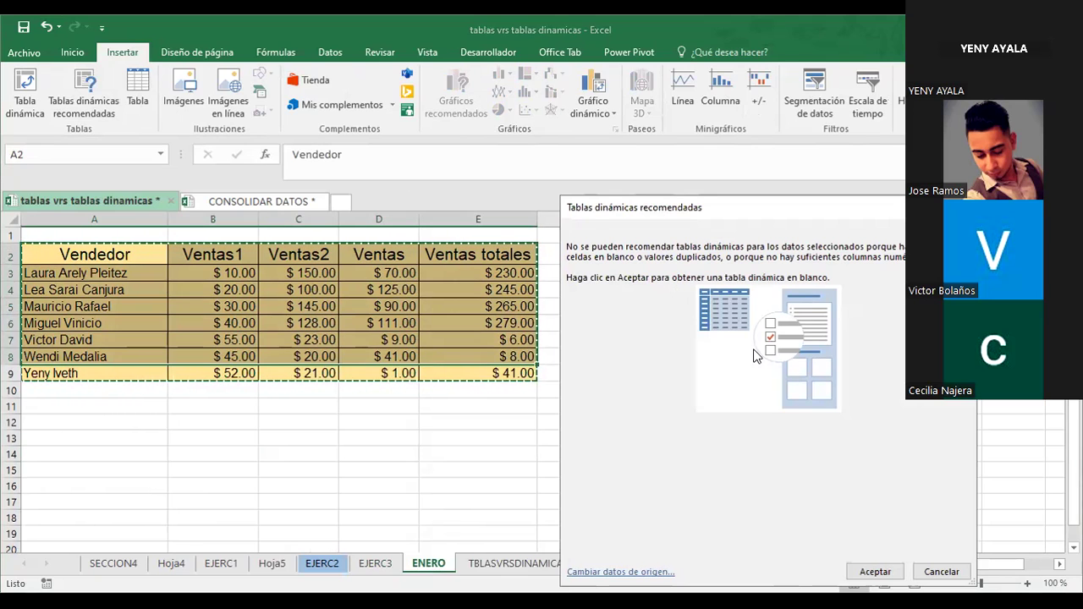
key("Escape")
left_click(172, 453)
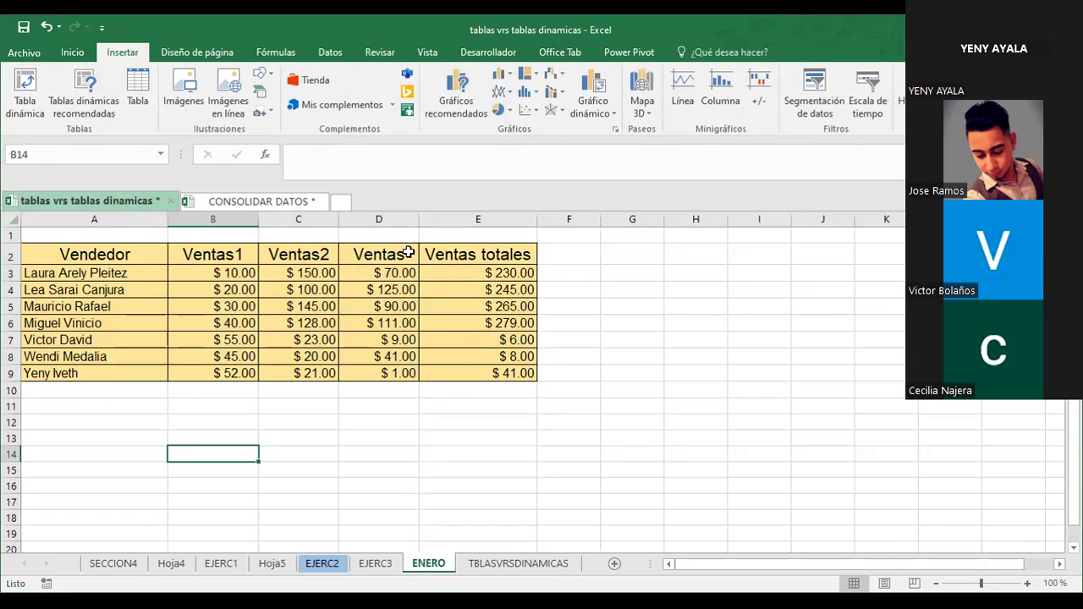
- Convert the ENERO range A2:E9 into a table with headers
left_click(478, 306)
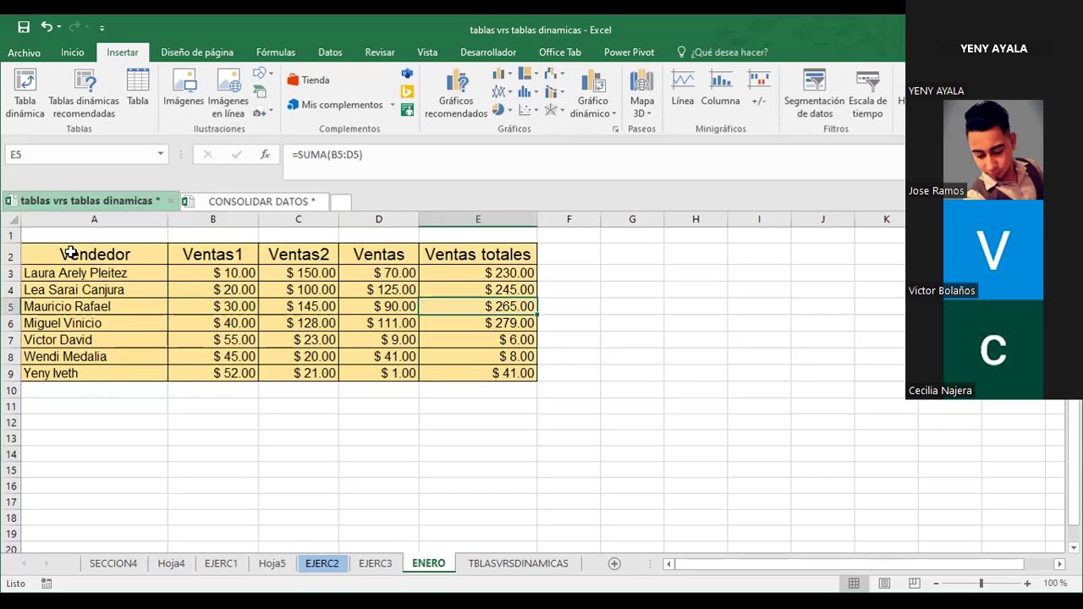
left_click_drag(94, 254, 499, 373)
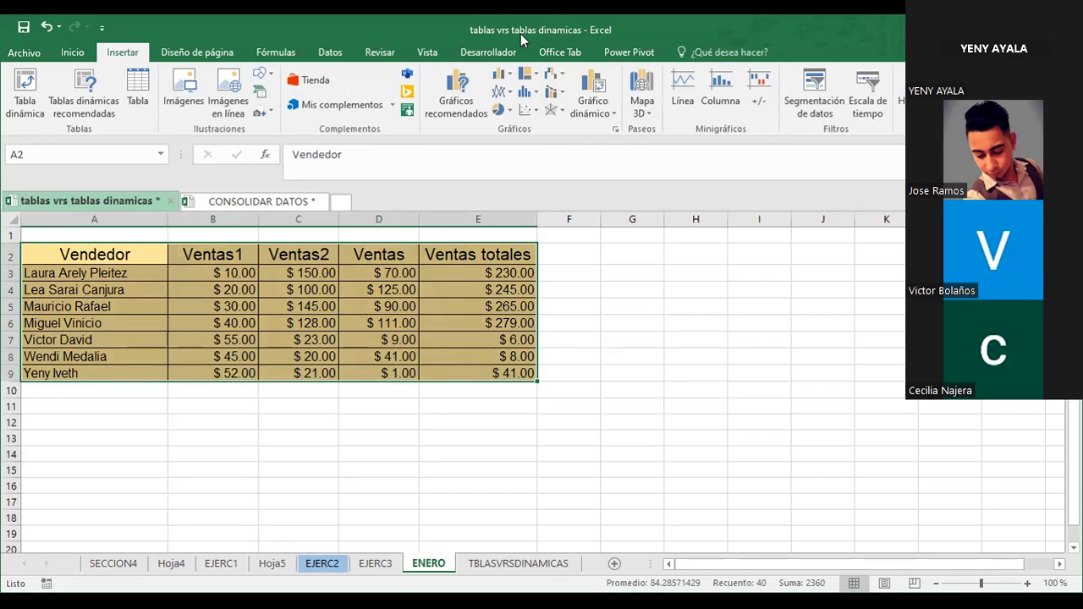
left_click(138, 89)
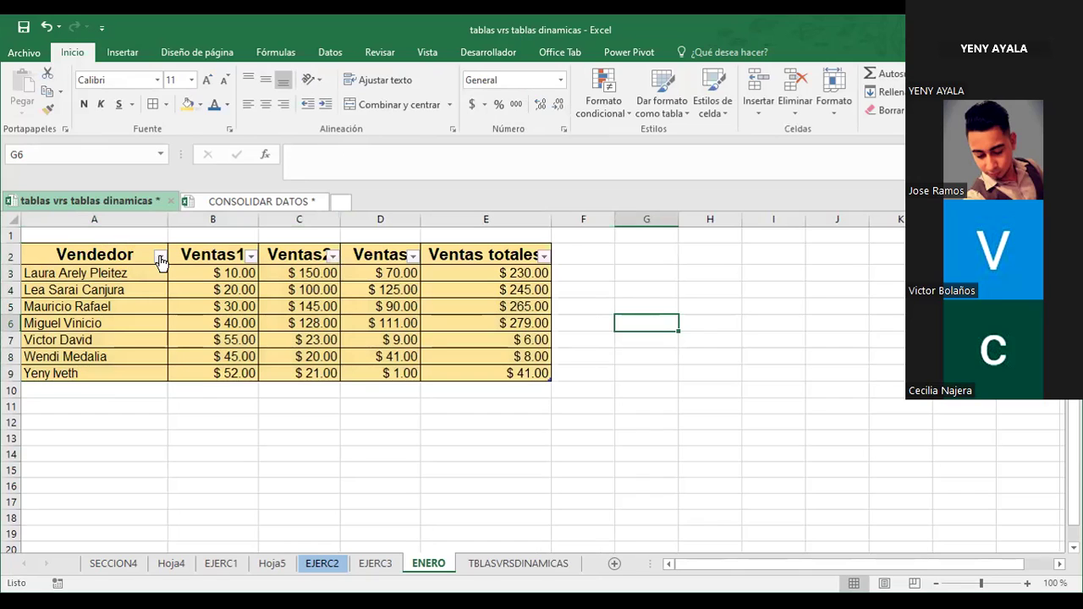
- Filter the Vendedor column to show only one seller
left_click(160, 256)
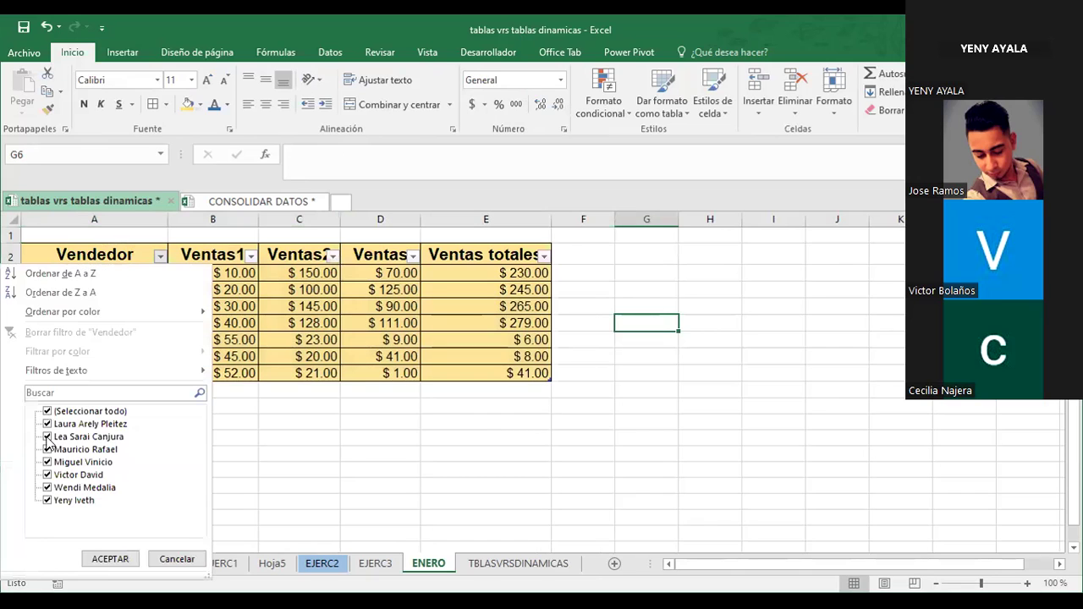
left_click(48, 411)
left_click(47, 437)
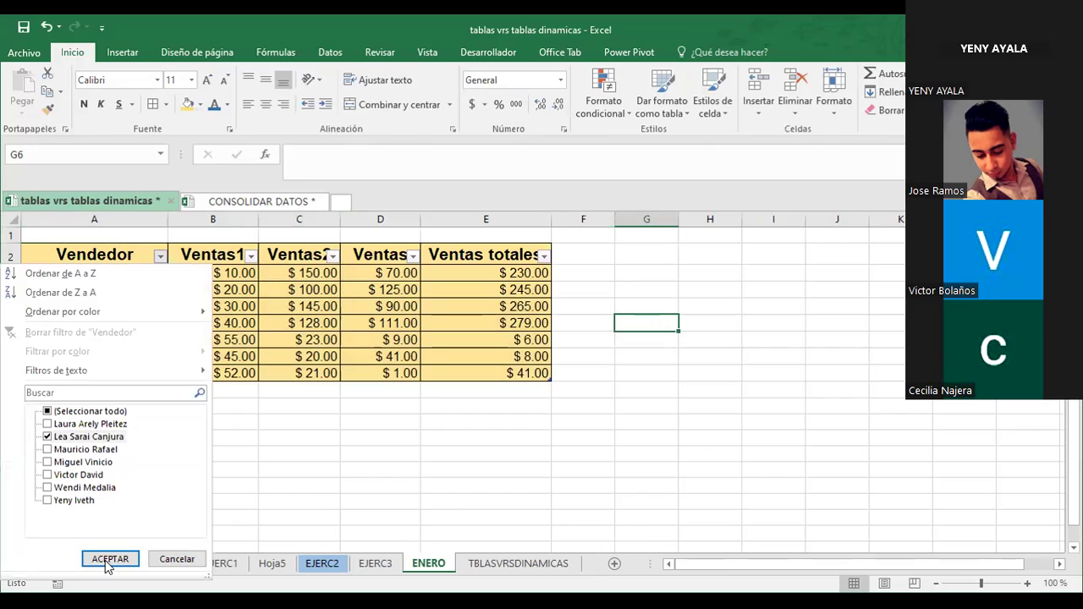
key("Return")
left_click(248, 339)
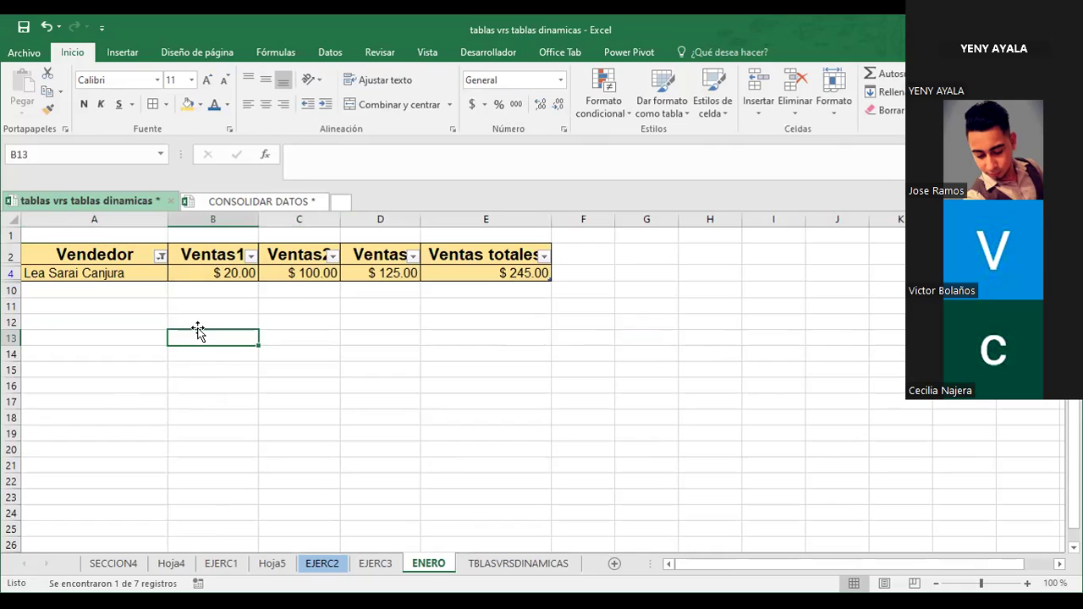
left_click(347, 333)
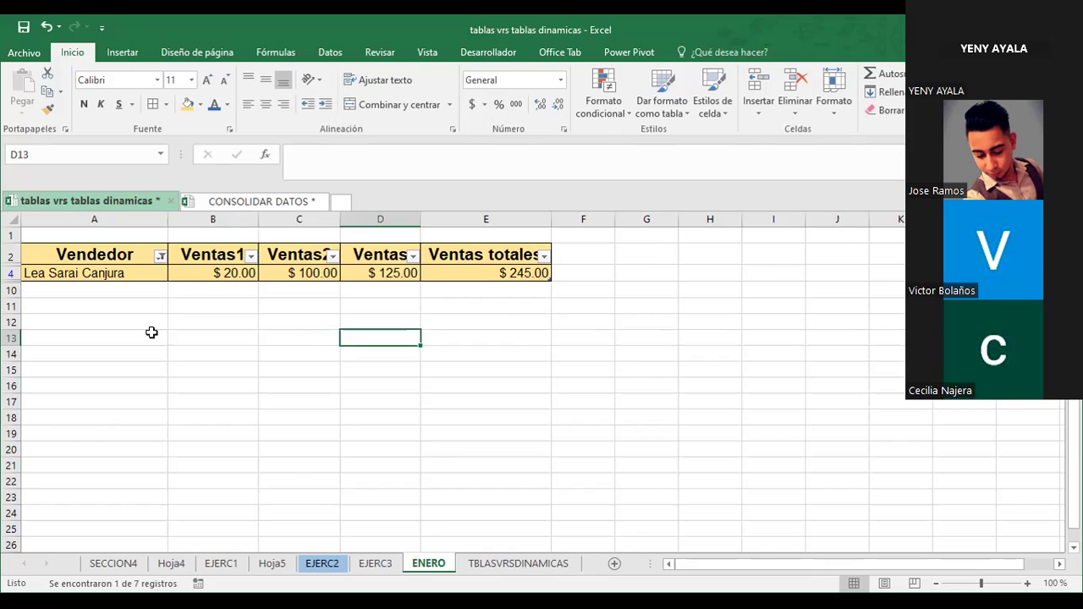
left_click(265, 311)
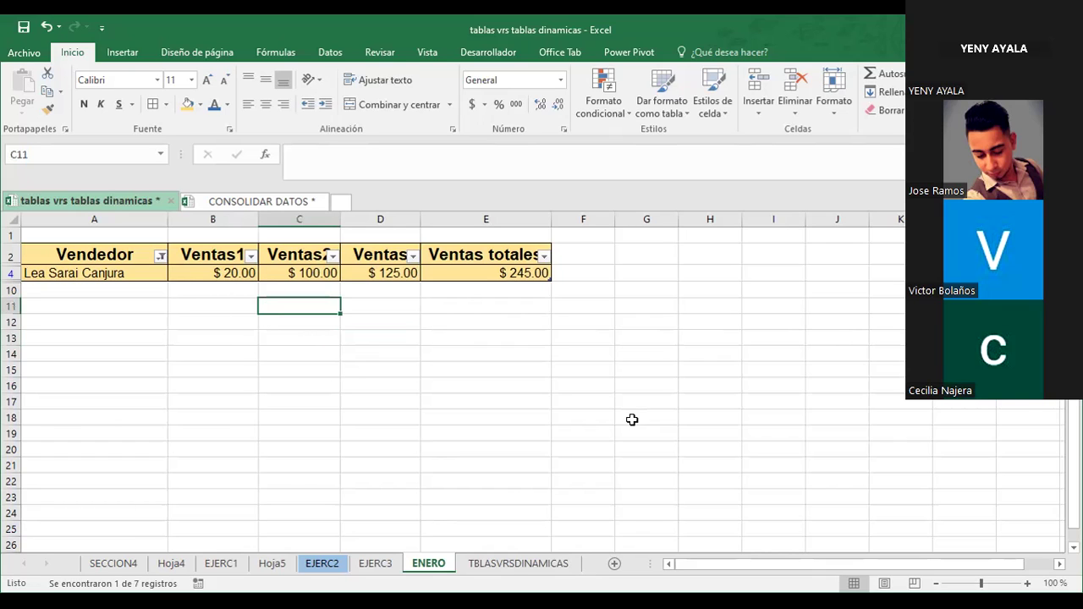
left_click(521, 366)
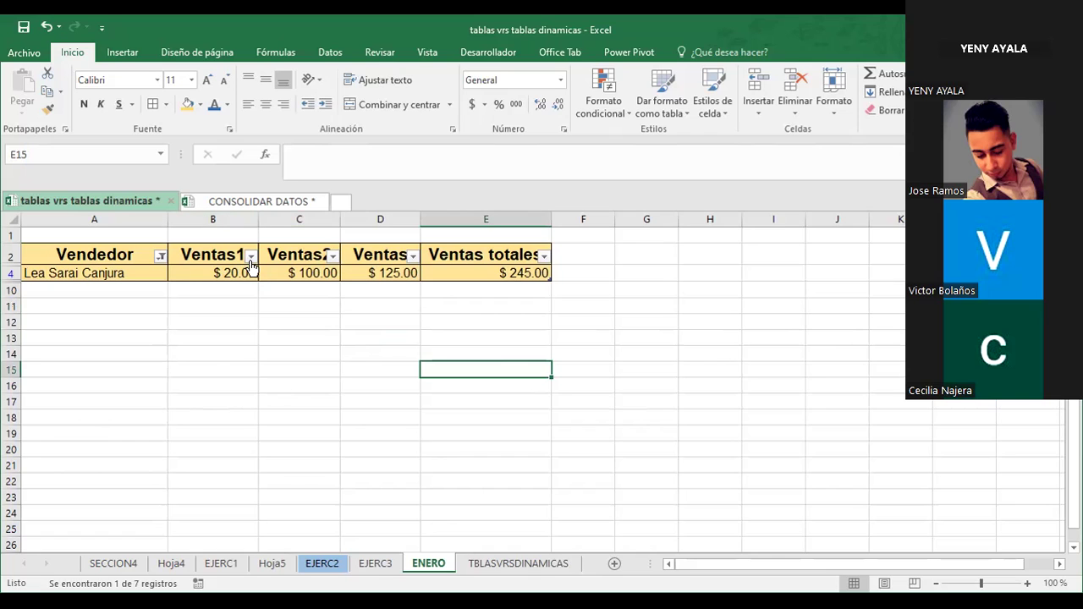
- Tick every seller in the Vendedor filter so all seven show again
left_click(161, 256)
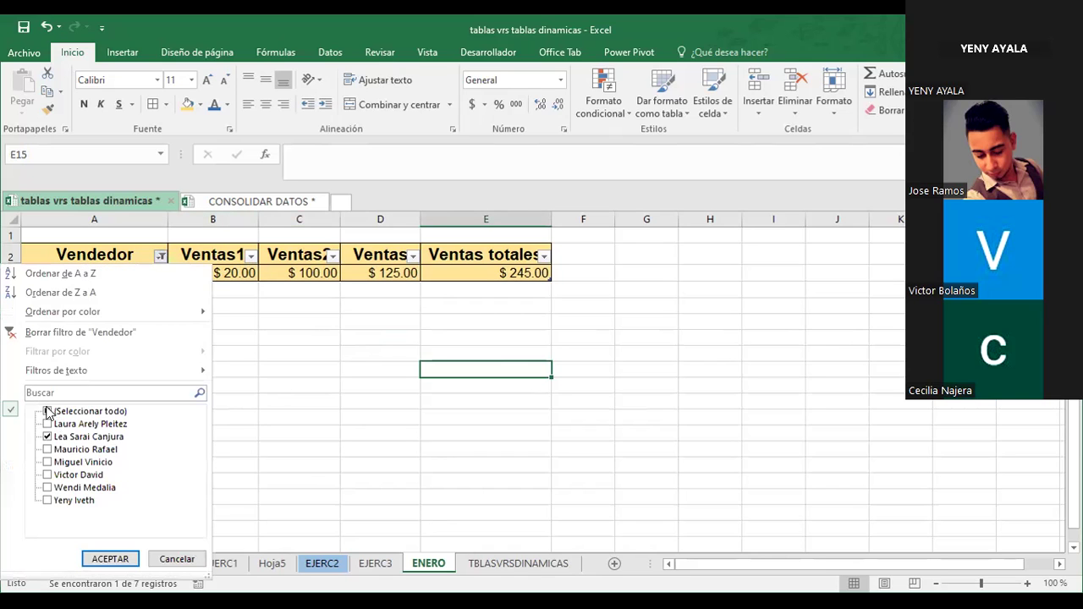
left_click(52, 411)
left_click(110, 559)
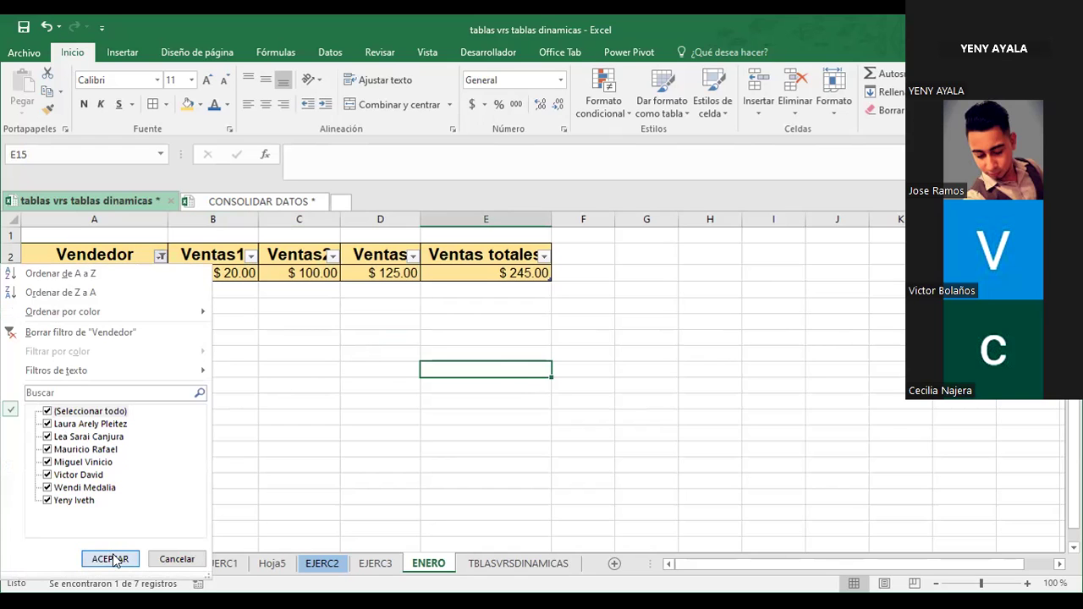
left_click(214, 435)
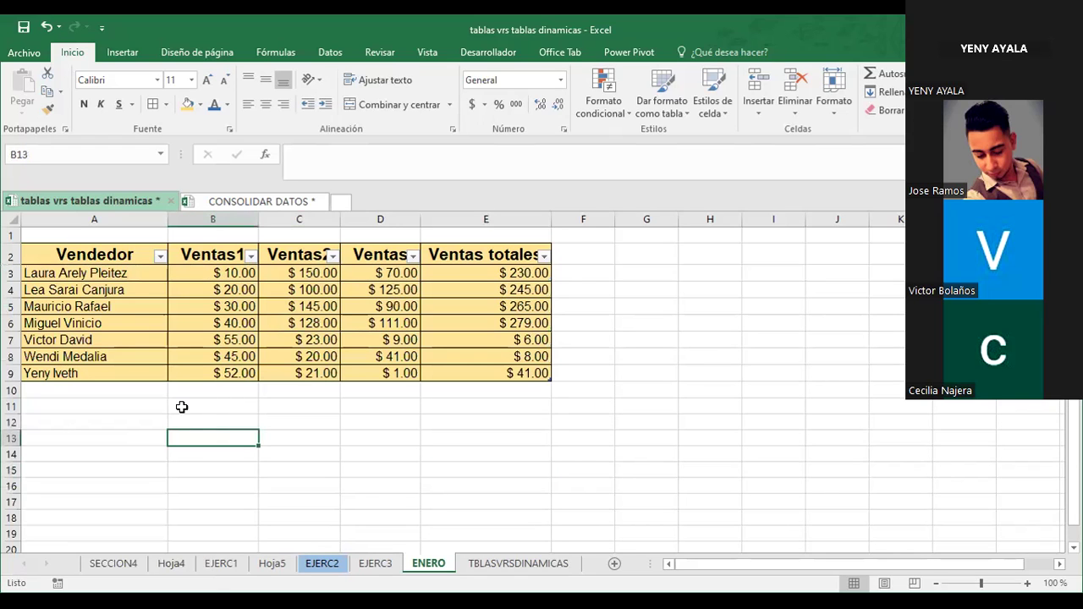
- Select A2:E9 and turn off its filter arrows with Datos > Filtro
left_click_drag(56, 259, 473, 375)
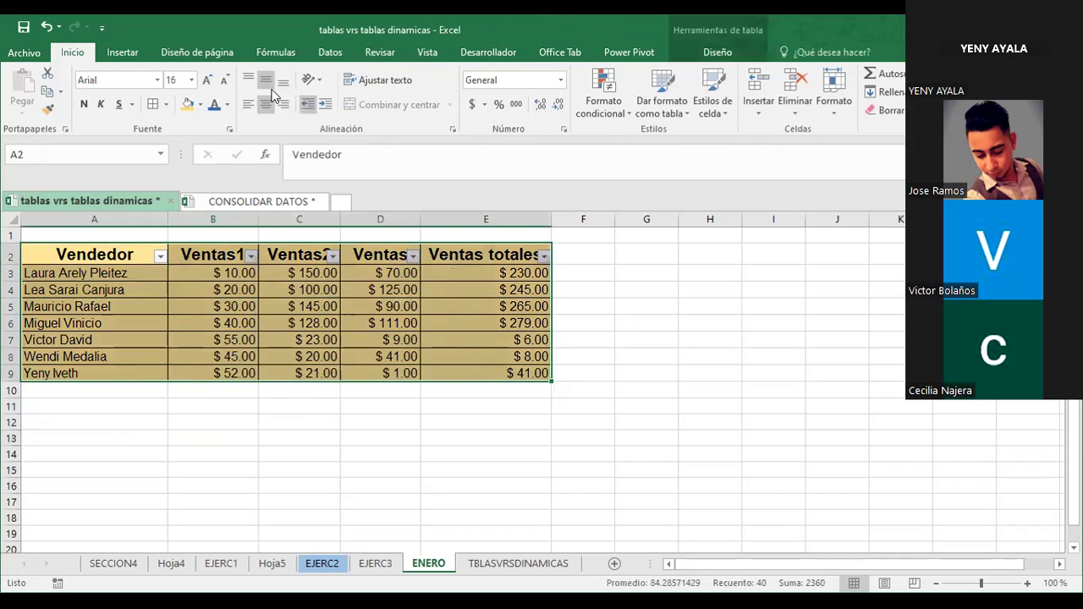
left_click(328, 55)
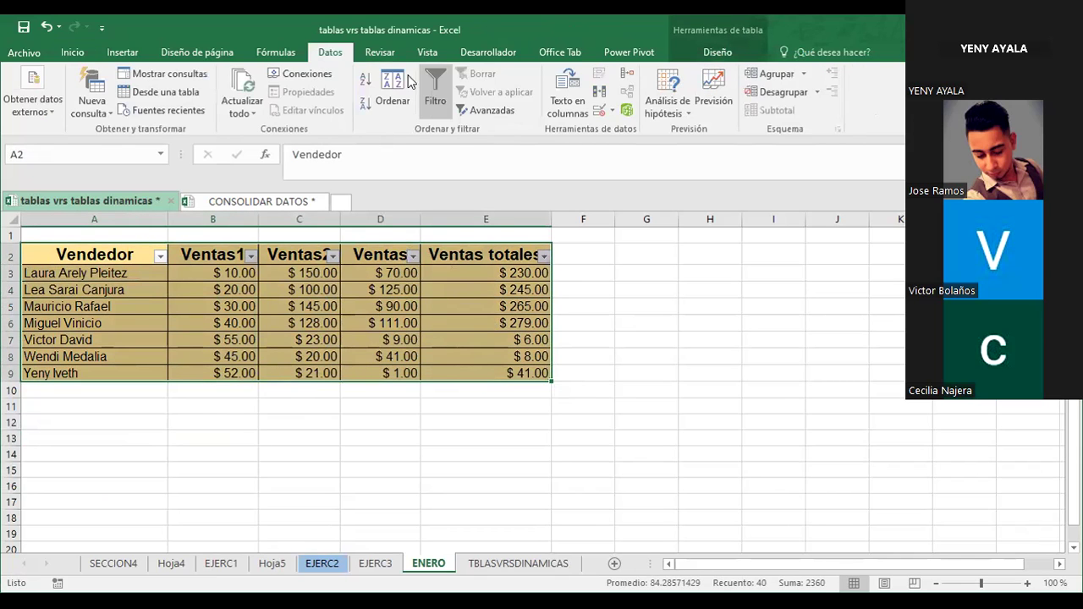
left_click(430, 90)
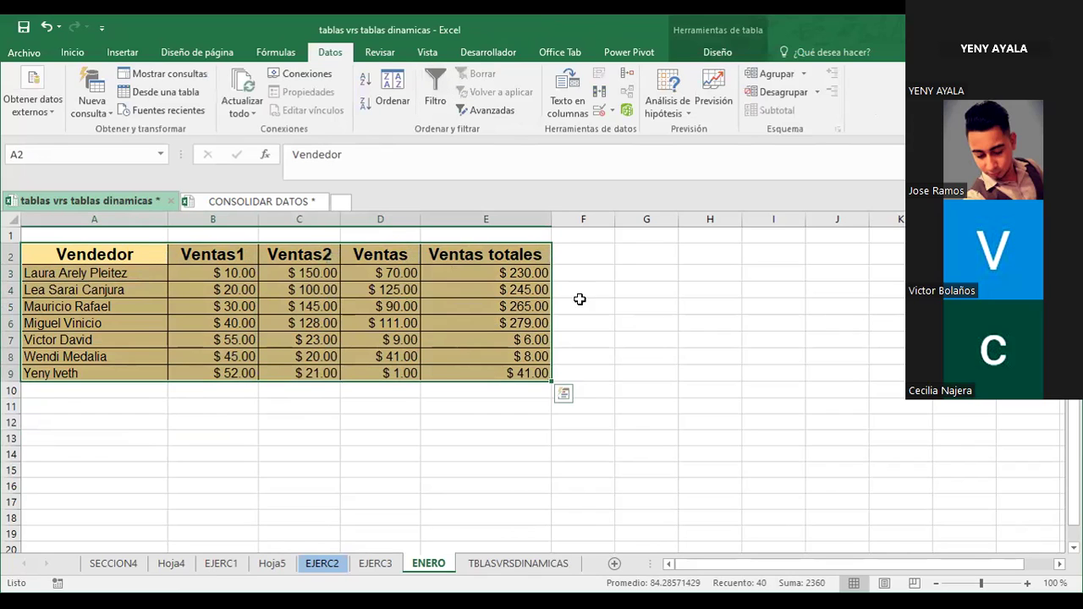
left_click(673, 321)
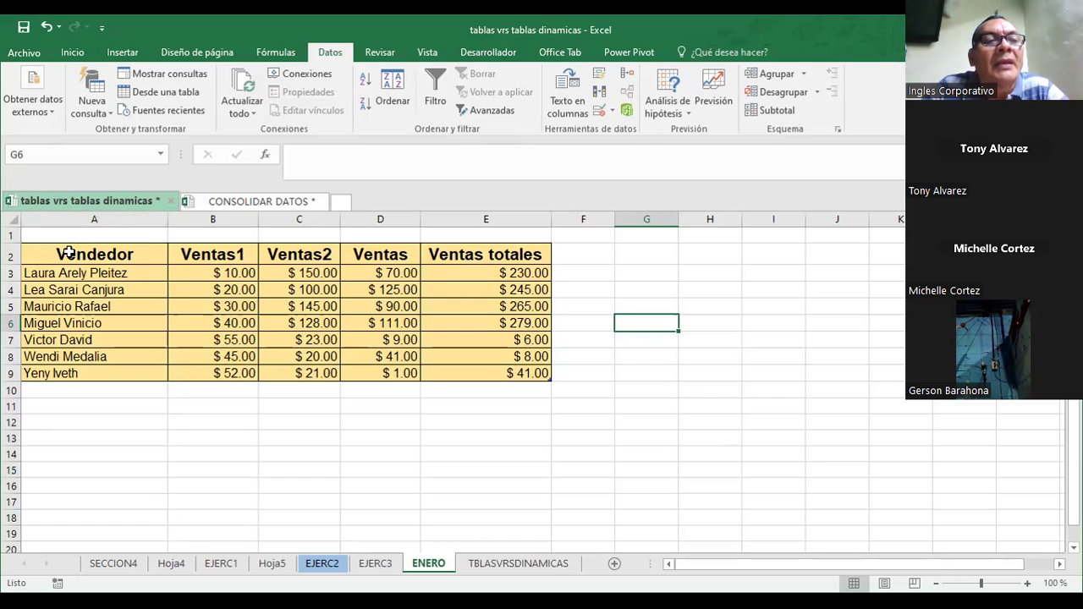
- Select parts of the ENERO table, ending with the headers and first two seller rows
left_click(68, 253)
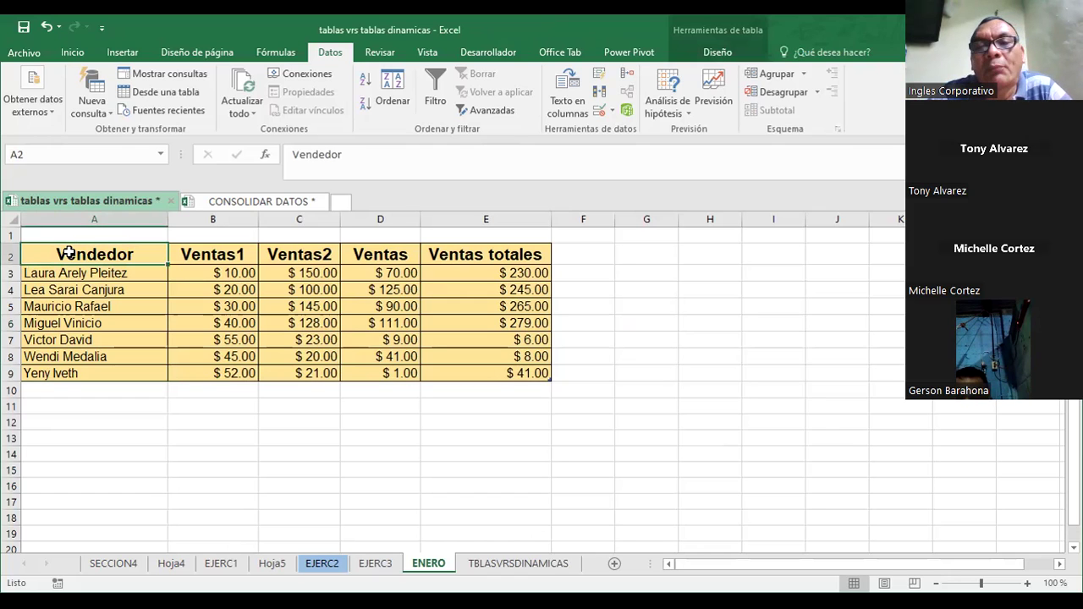
left_click(157, 406)
left_click(115, 253)
left_click_drag(115, 253, 477, 375)
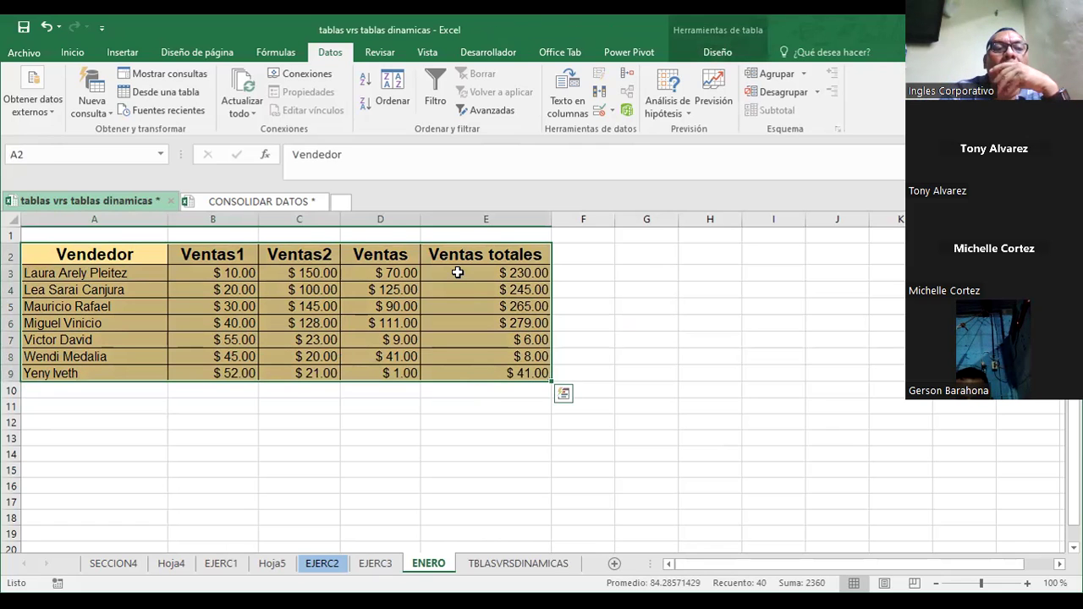
left_click(240, 412)
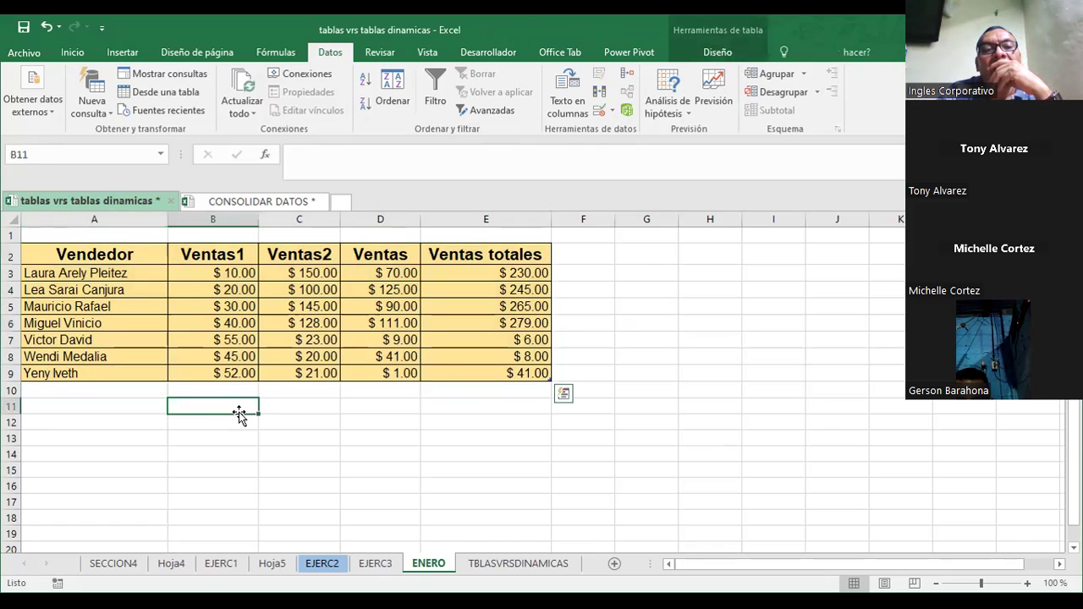
left_click(71, 255)
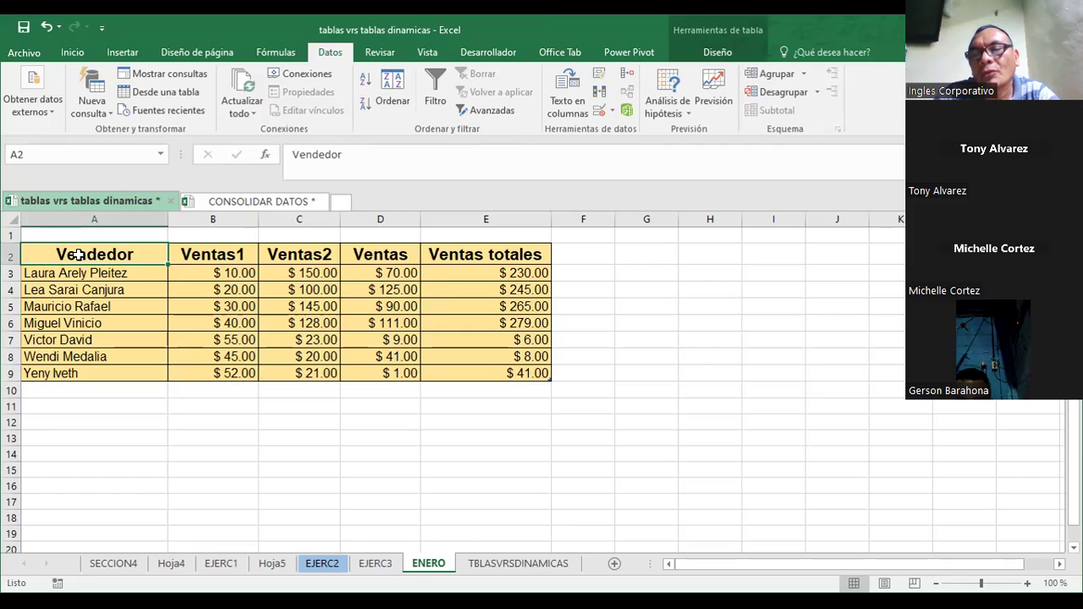
left_click_drag(78, 255, 454, 283)
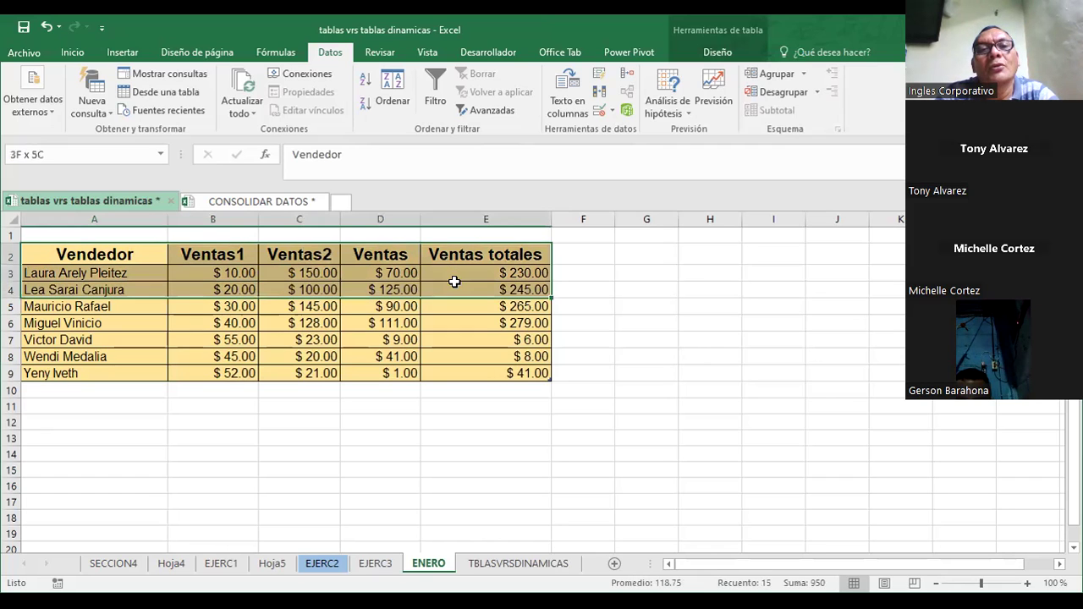
- Cycle through the sheet tabs back to ENERO and select the sales table A2:E9
left_click(265, 564)
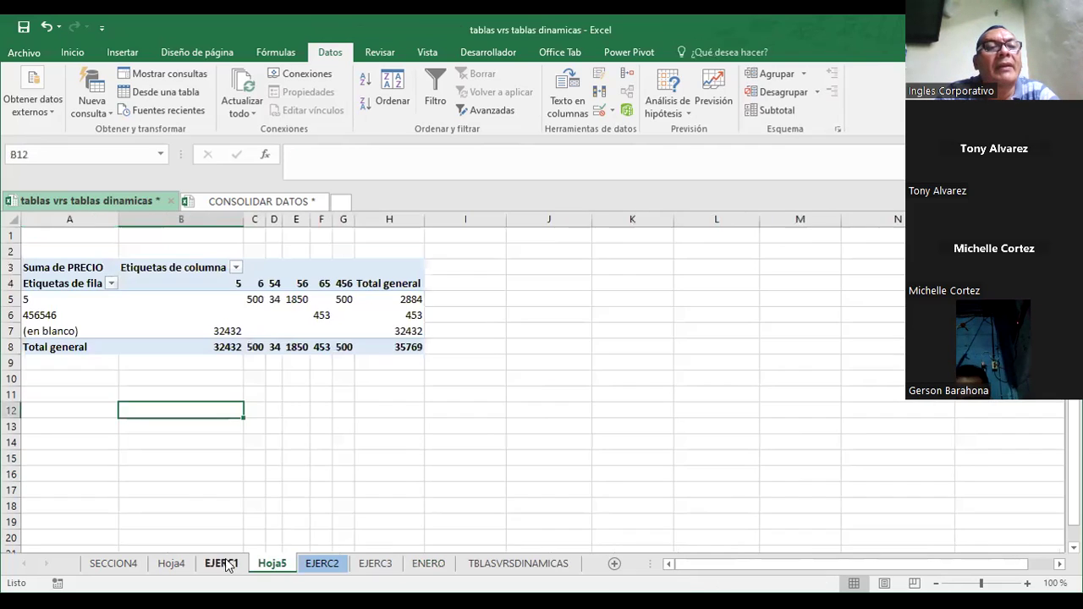
left_click(173, 565)
left_click(117, 565)
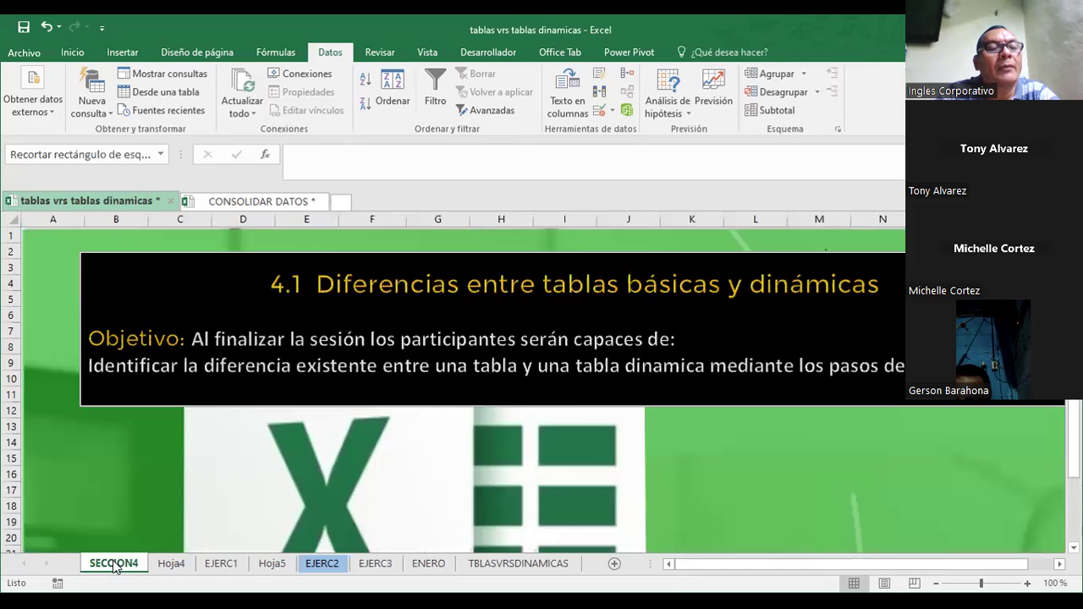
left_click(374, 563)
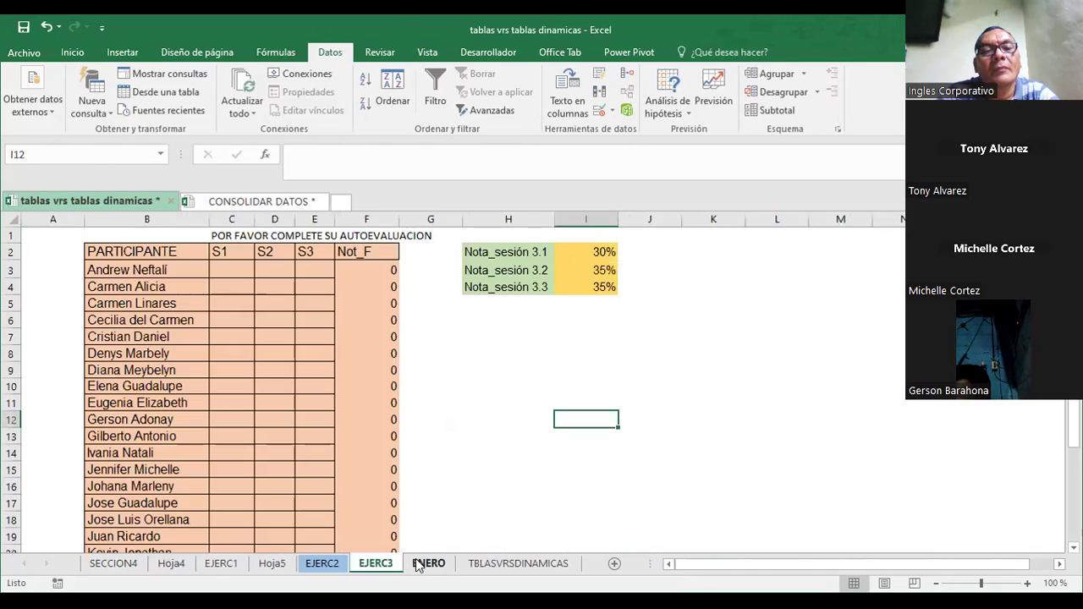
left_click(426, 564)
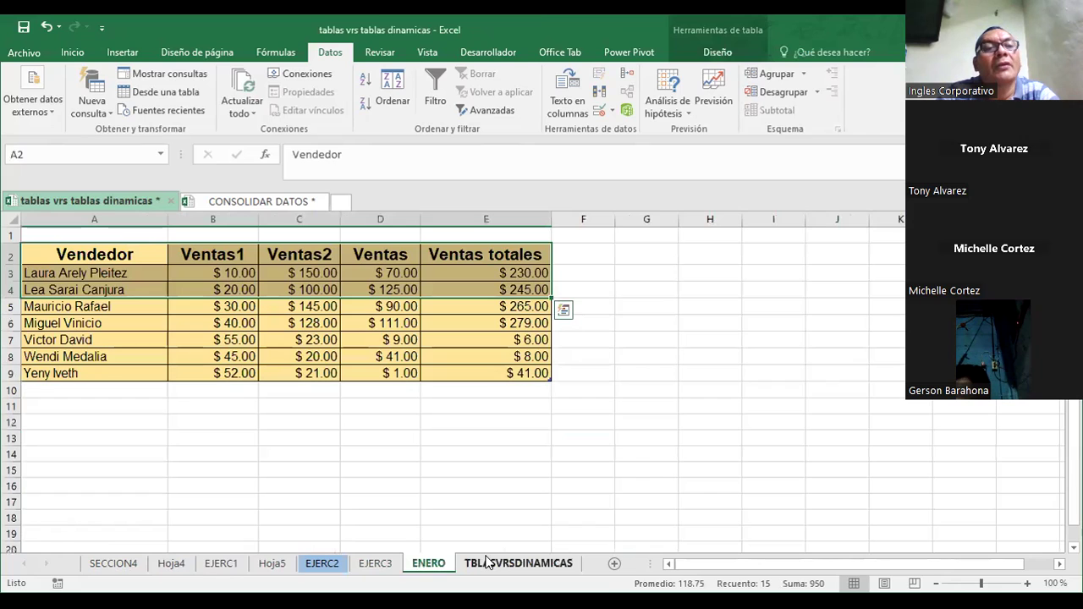
left_click(199, 274)
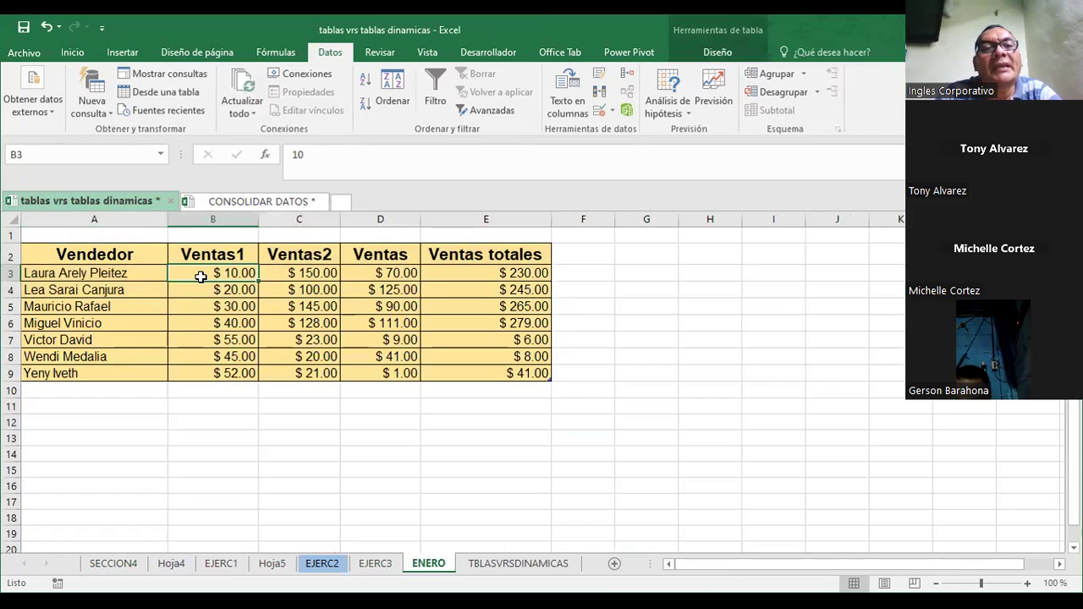
left_click_drag(68, 259, 481, 372)
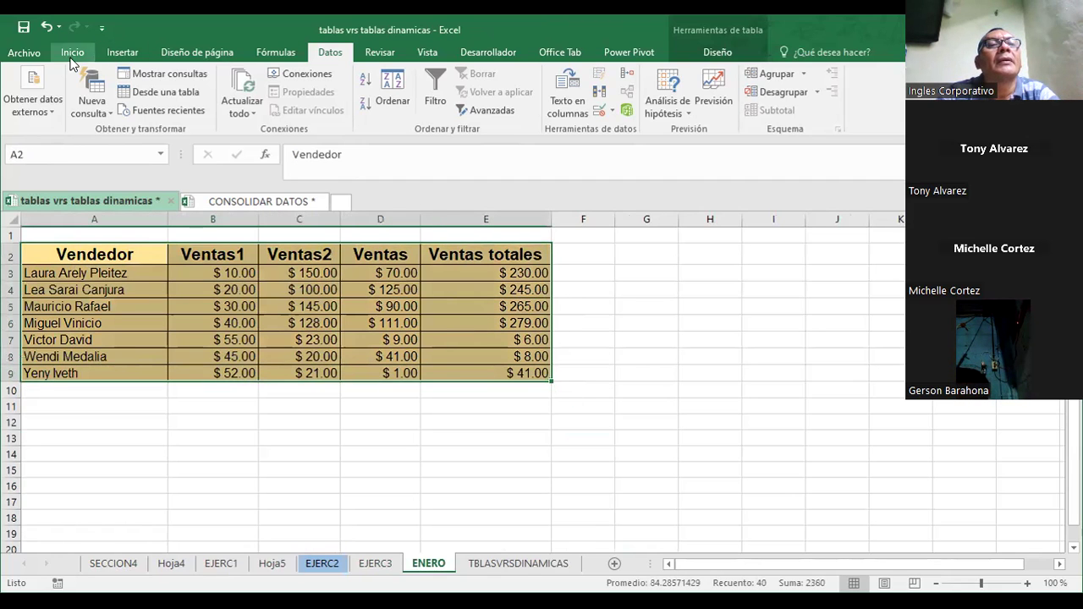
left_click(121, 56)
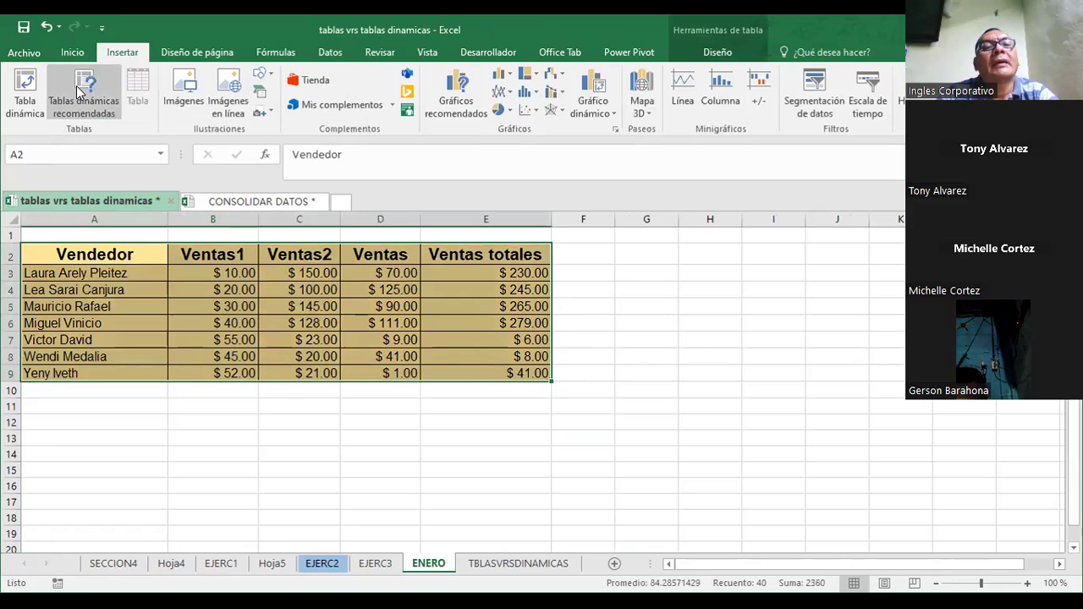
- Create a recommended pivot table on Hoja6 with Vendedor as row labels, without Ventas totales
left_click(874, 570)
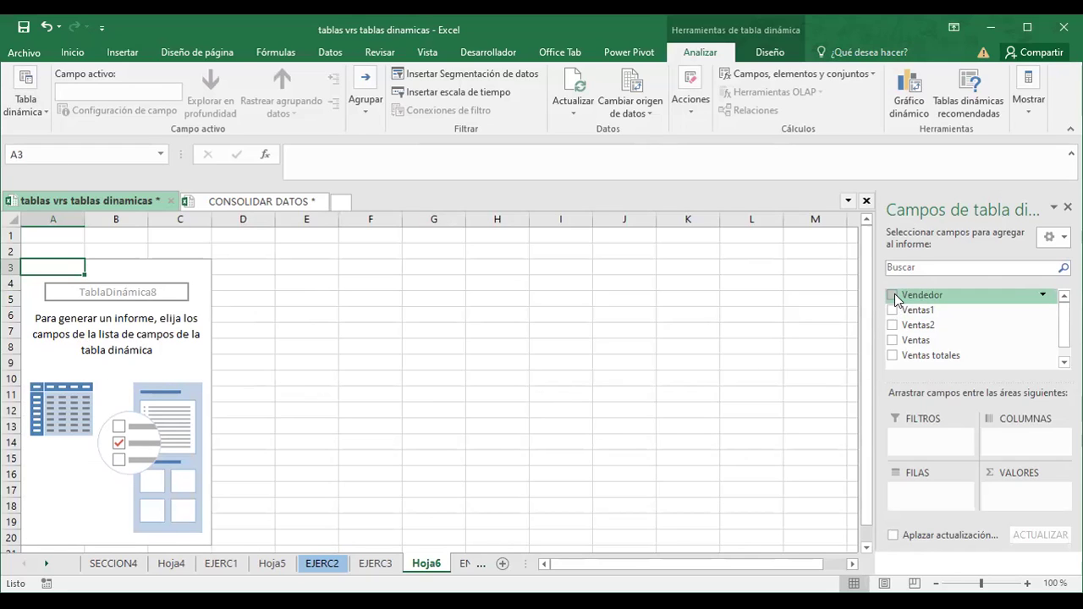
left_click_drag(913, 295, 1015, 446)
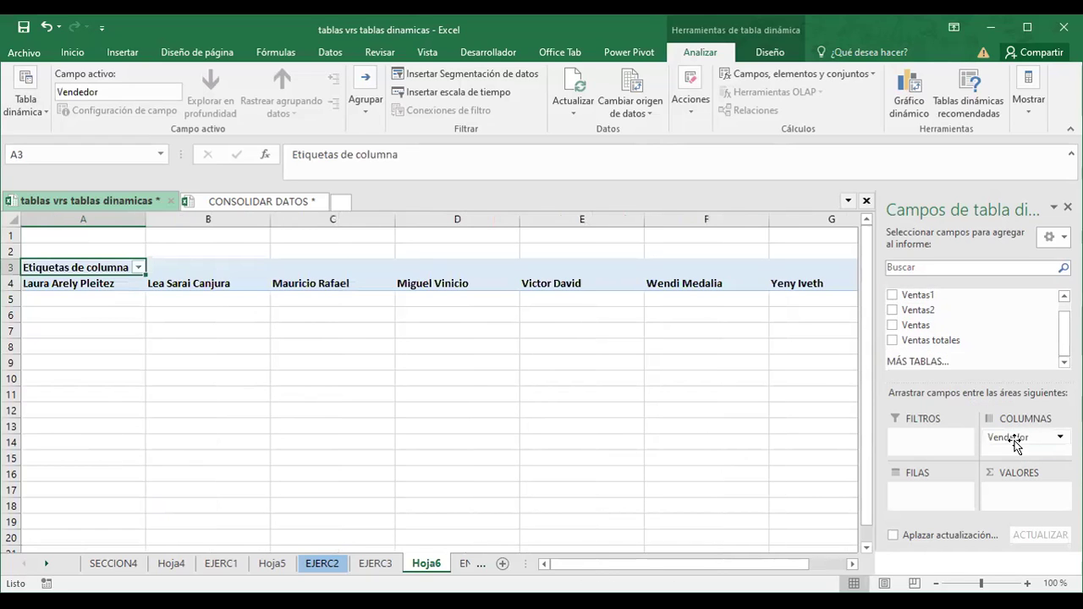
mouse_move(1016, 446)
left_mouse_down()
mouse_move(922, 476)
mouse_move(935, 484)
left_mouse_up()
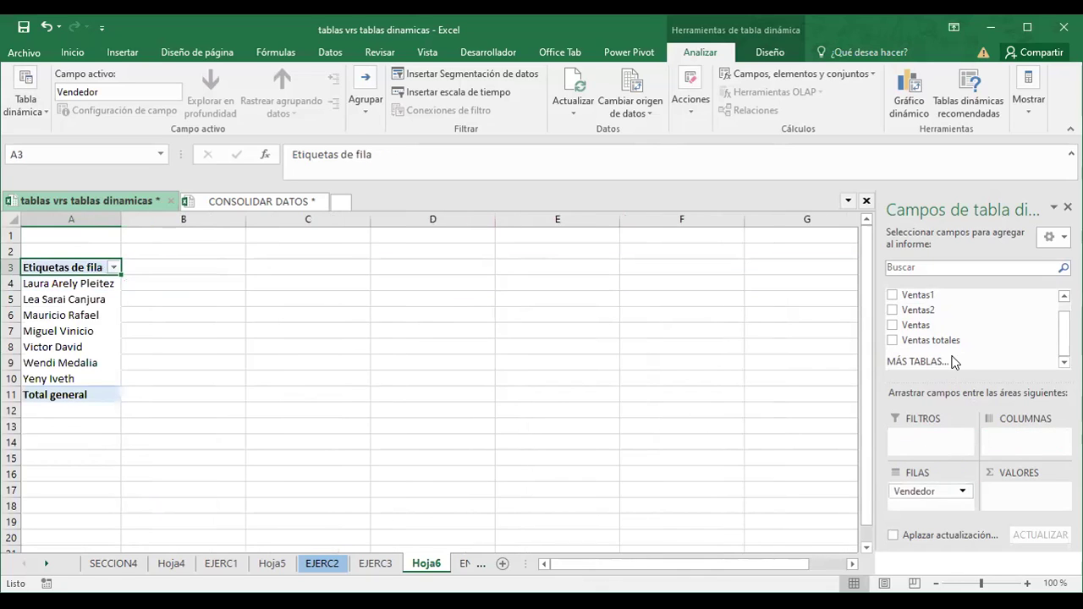
left_click_drag(935, 340, 1011, 444)
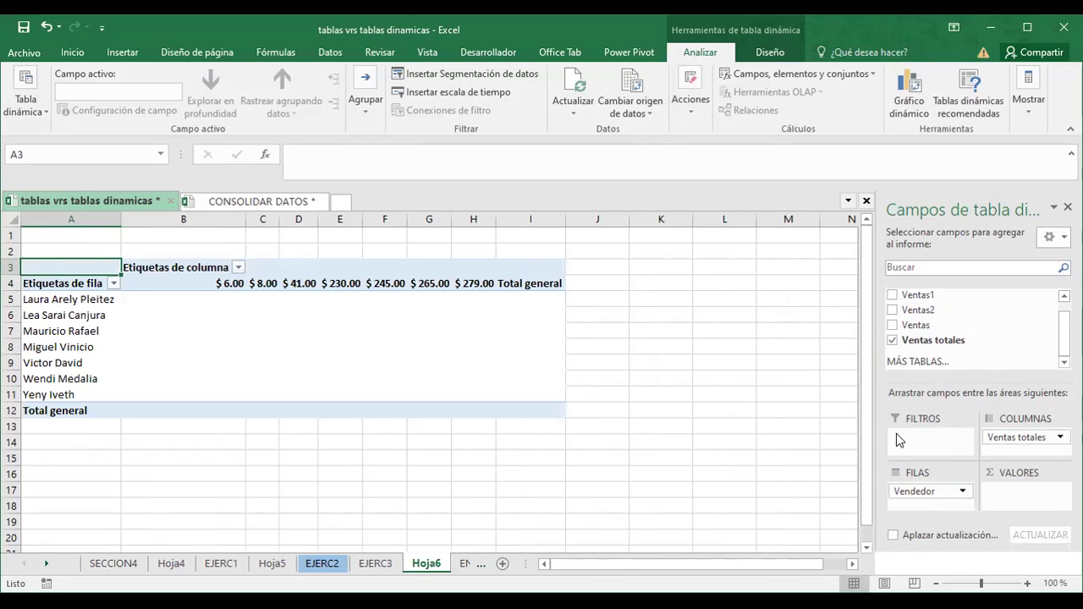
left_click_drag(1021, 440, 957, 325)
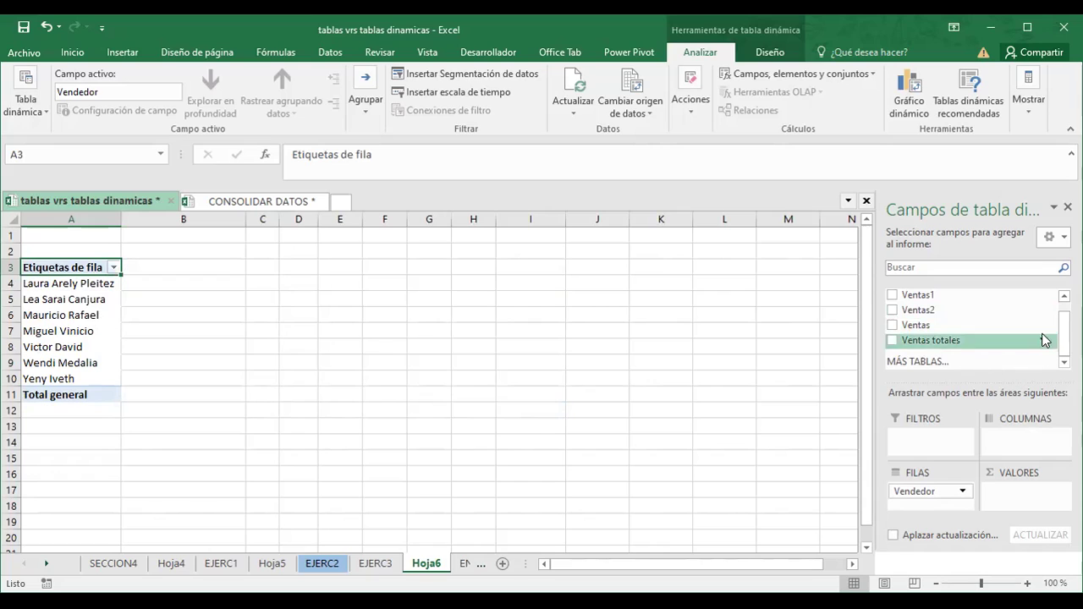
- Add Ventas1 and Ventas2 to the pivot table's columns and widen column D
mouse_move(927, 294)
left_mouse_down()
mouse_move(946, 457)
mouse_move(1025, 443)
left_mouse_up()
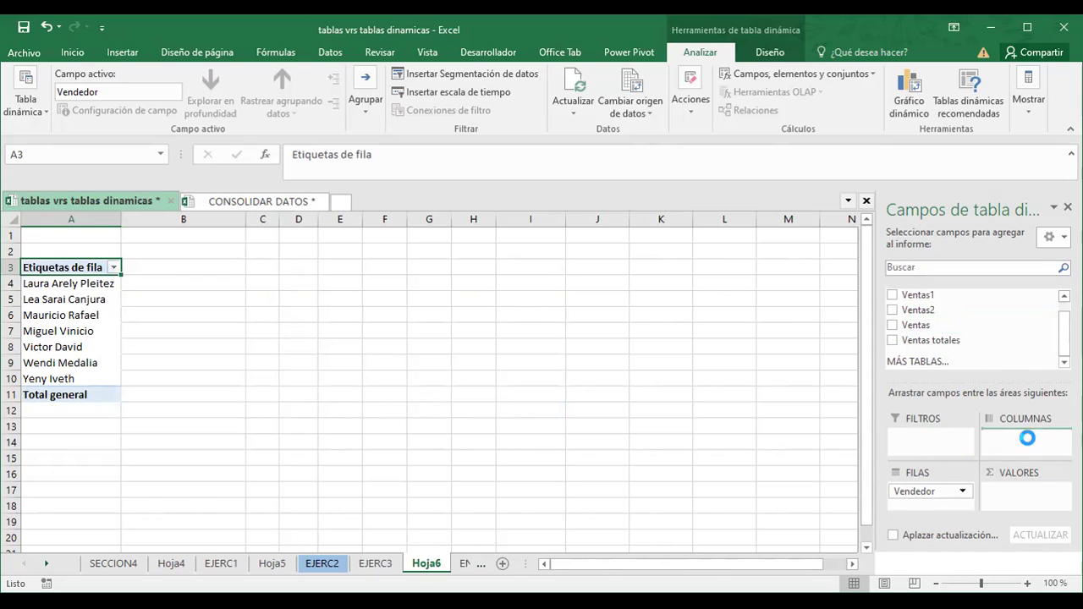
left_click_drag(922, 310, 1011, 452)
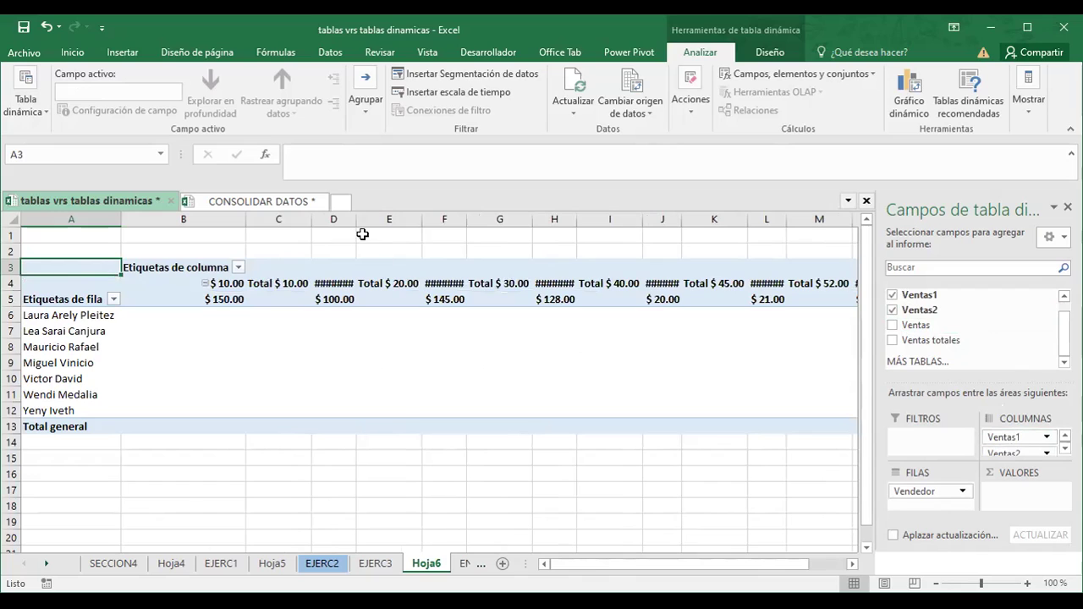
left_click_drag(354, 219, 380, 222)
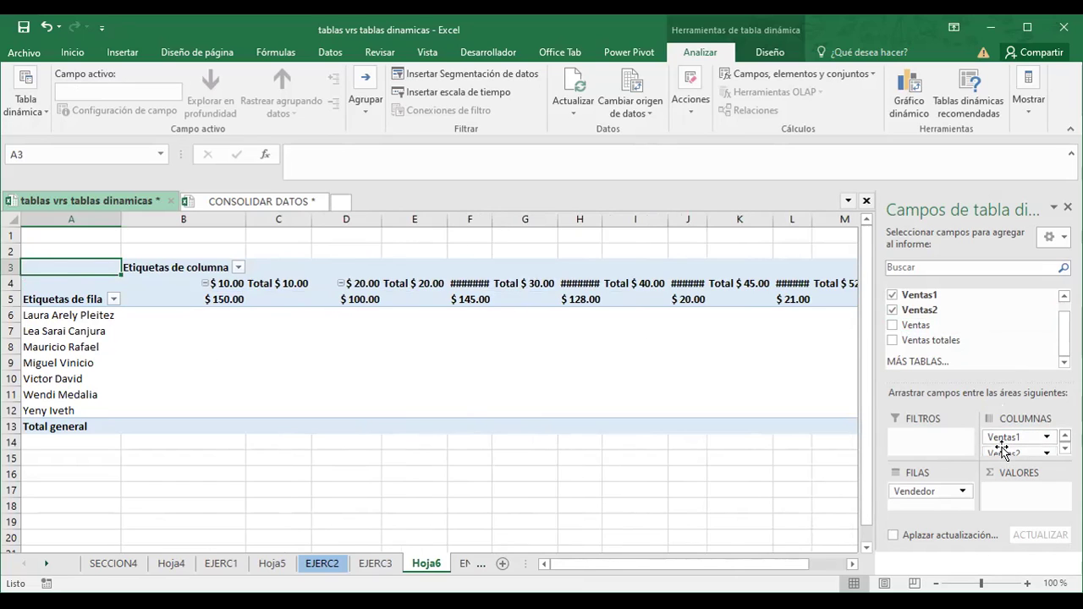
- Remove Ventas2 from the columns so only Ventas1 amounts ($10.00–$55.00) remain, then select cell A5
left_click(1065, 447)
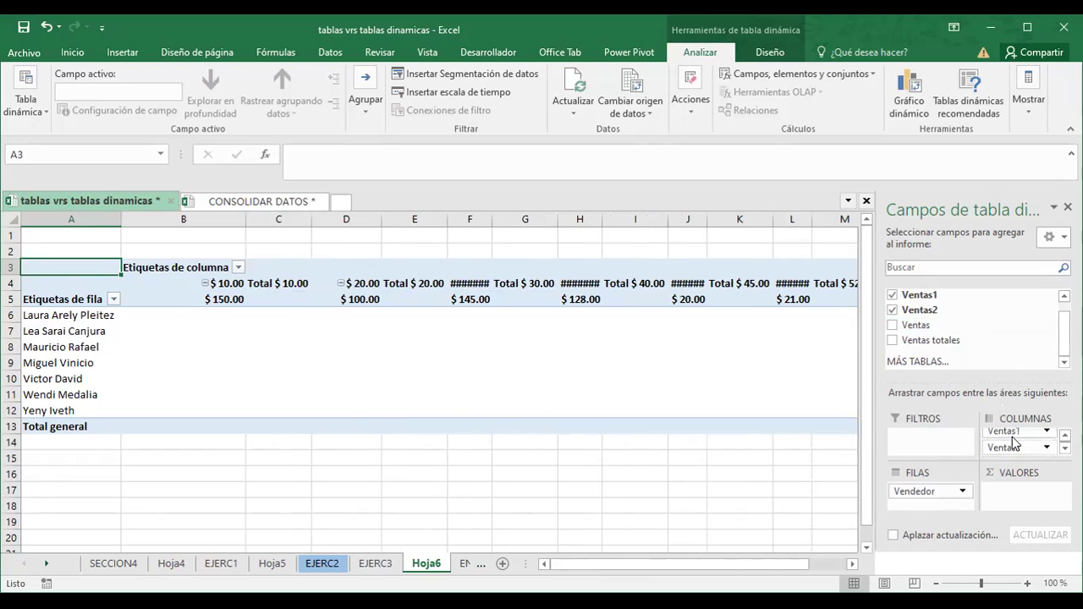
left_click_drag(1011, 447, 951, 335)
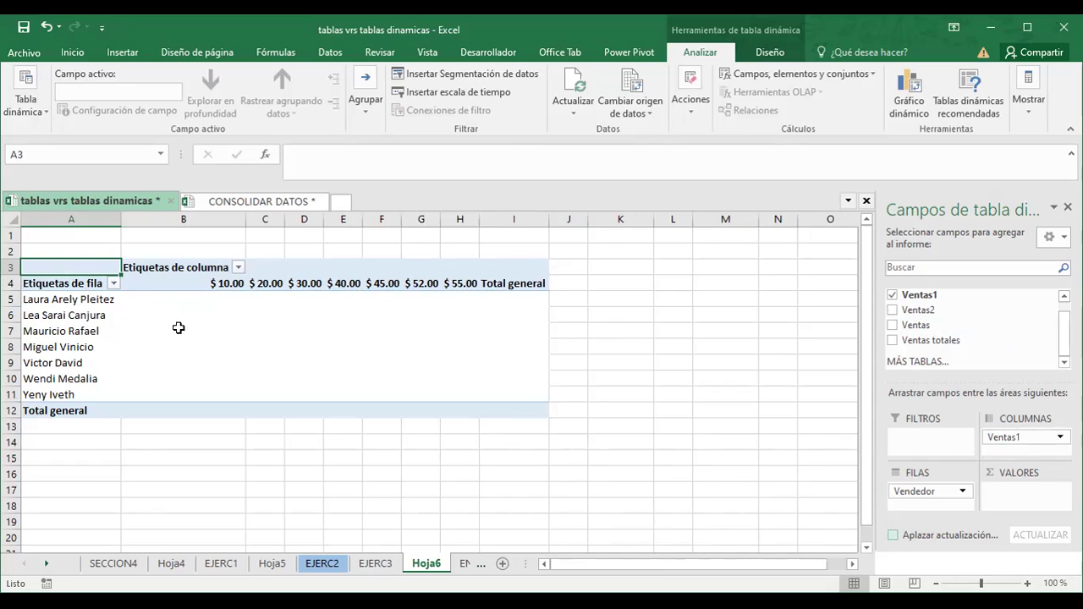
left_click(85, 299)
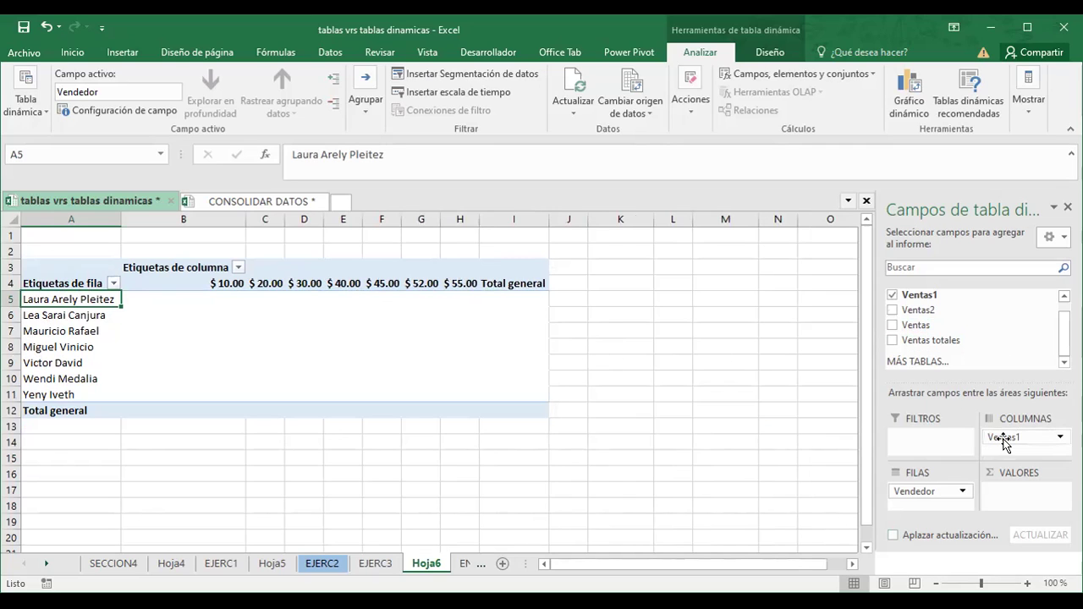
- Clear Ventas1 and Vendedor, then place Vendedor in FILTROS and Ventas1 in COLUMNAS
left_click_drag(1003, 441, 1041, 325)
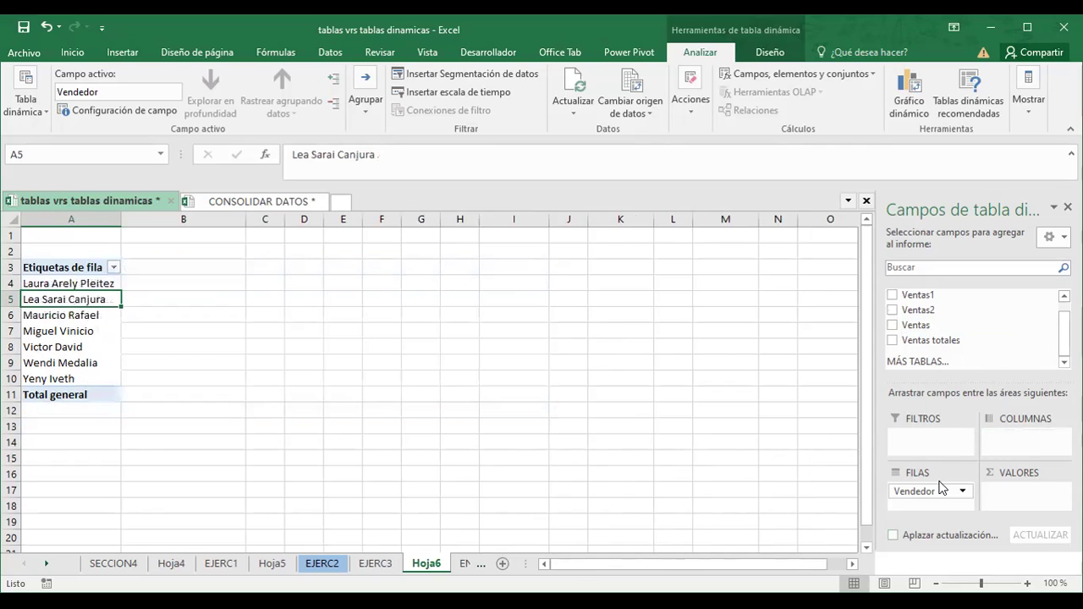
left_click_drag(942, 491, 987, 326)
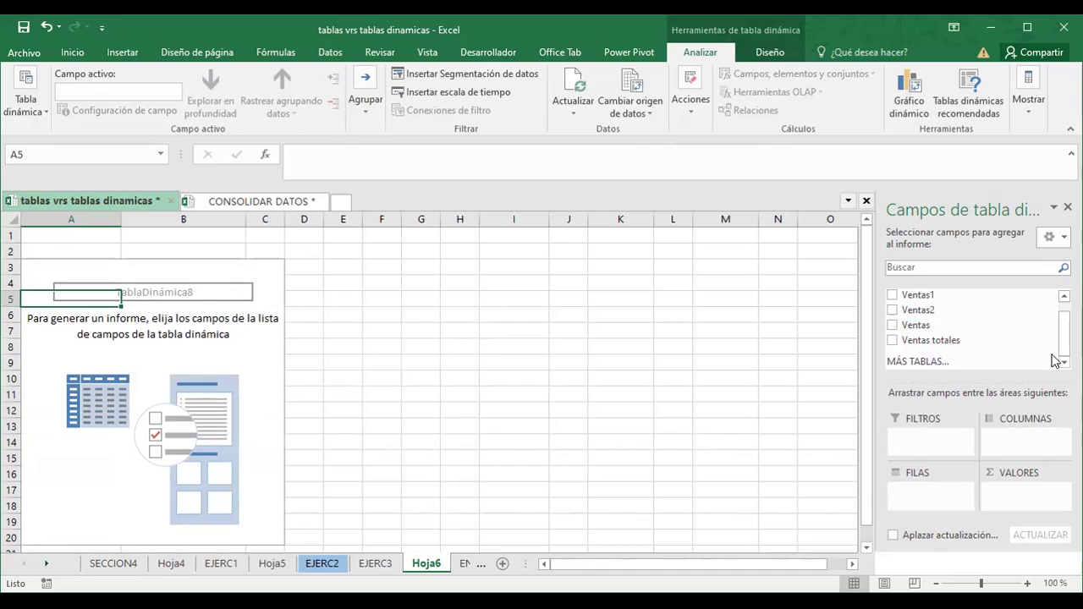
scroll(973, 326, "up", 1)
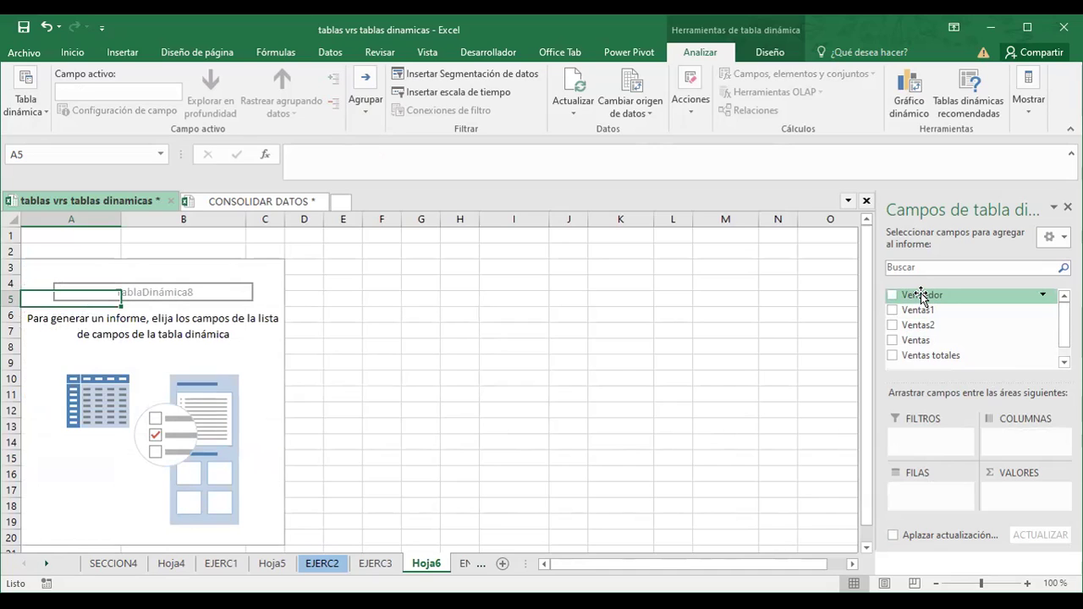
left_click_drag(920, 295, 915, 439)
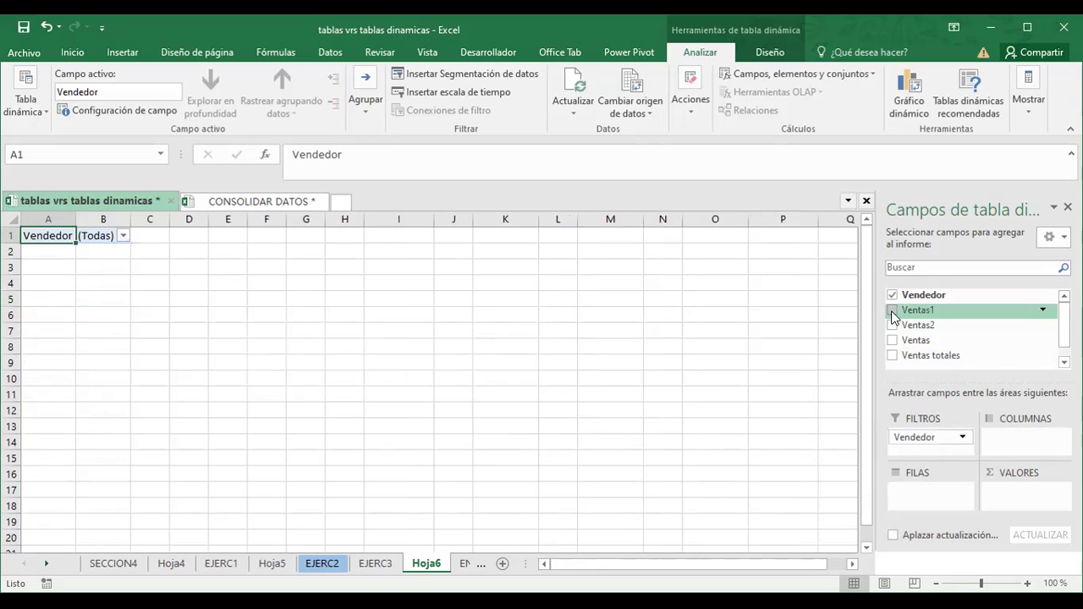
left_click_drag(895, 308, 1016, 440)
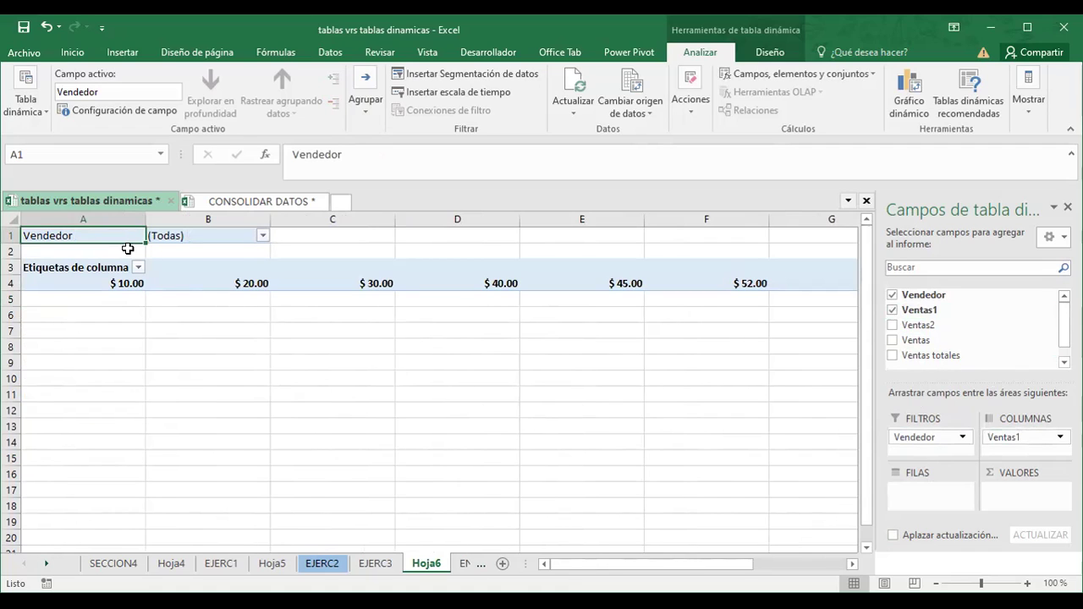
- Filter Vendedor in B1 to one seller and move Ventas1 into VALORES, totalling 20
left_click(263, 235)
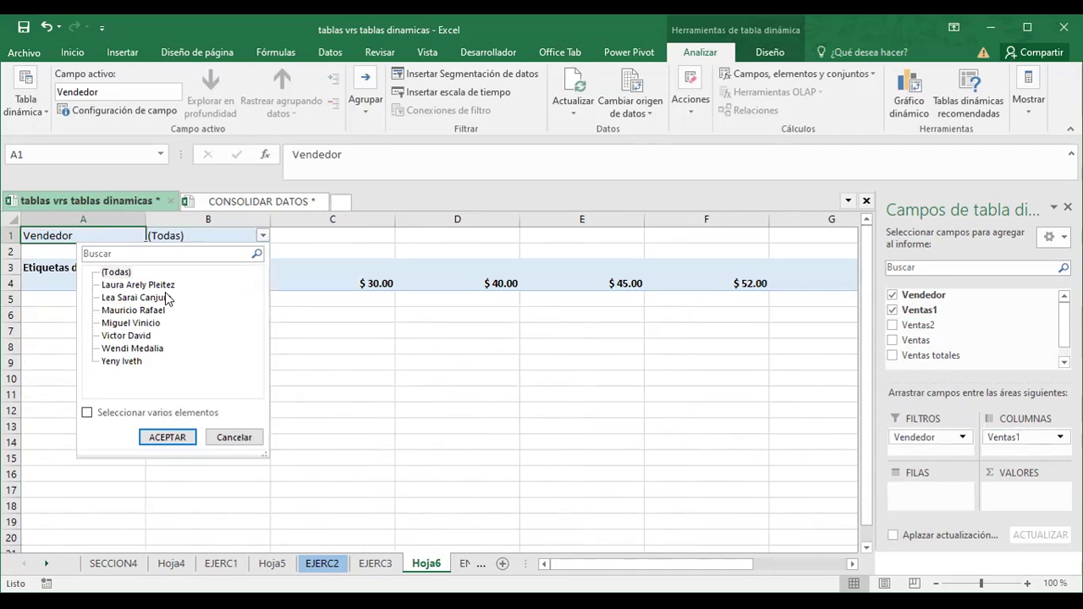
left_click(125, 297)
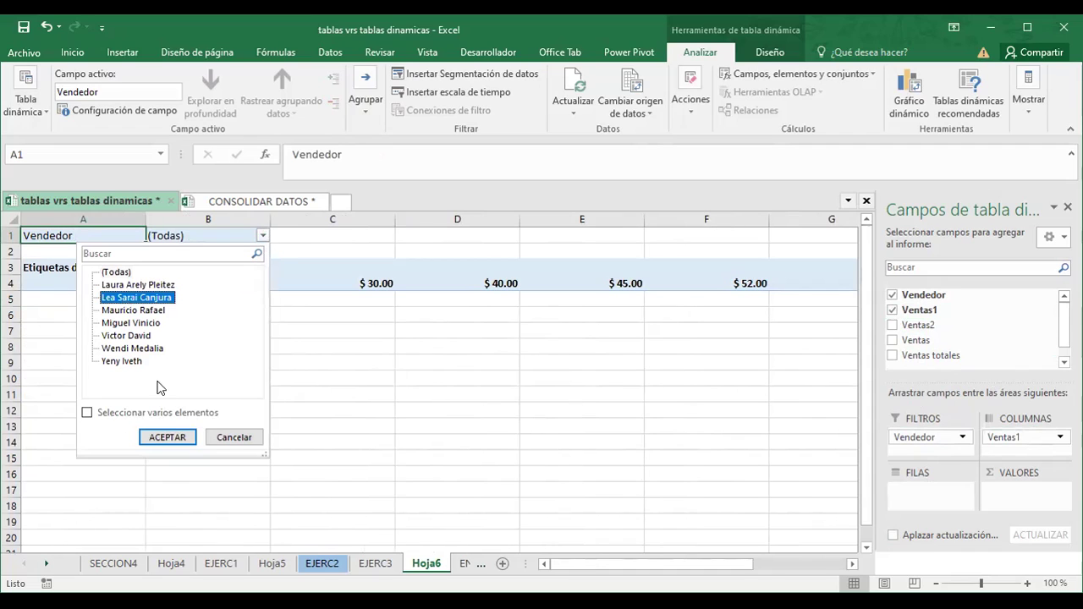
left_click(167, 436)
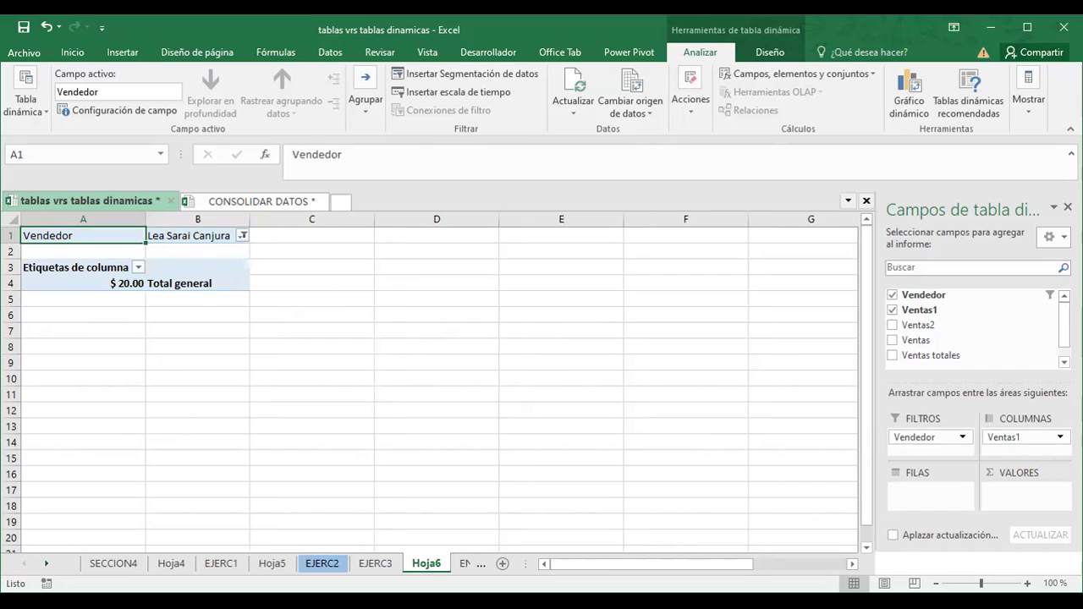
left_click(1001, 437)
left_click_drag(1002, 437, 999, 488)
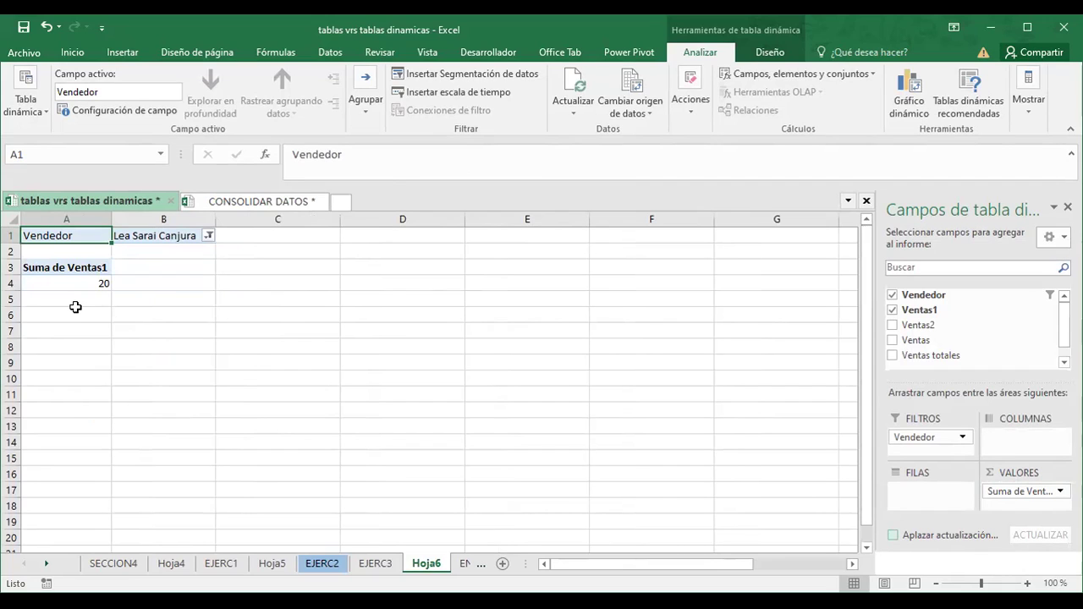
left_click(101, 287)
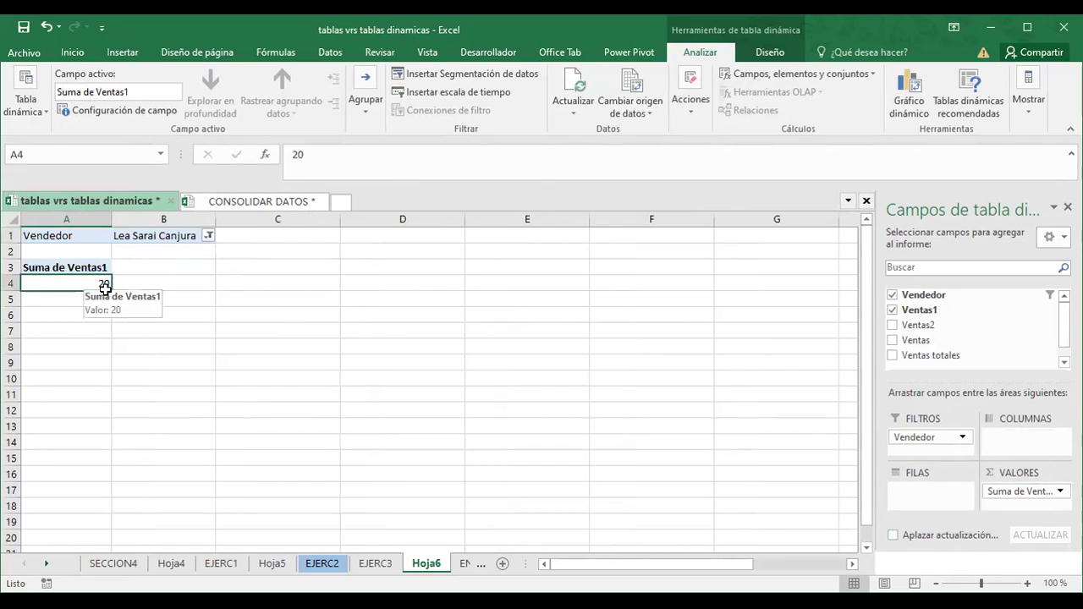
left_click(225, 297)
left_click(144, 236)
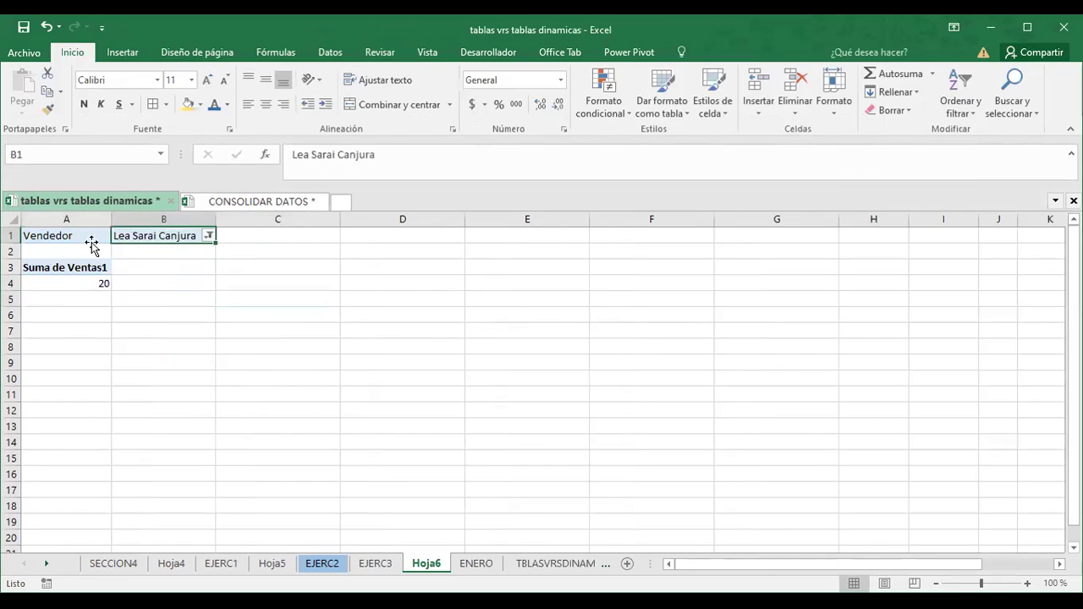
left_click(30, 234)
left_click(66, 267)
left_click(136, 238)
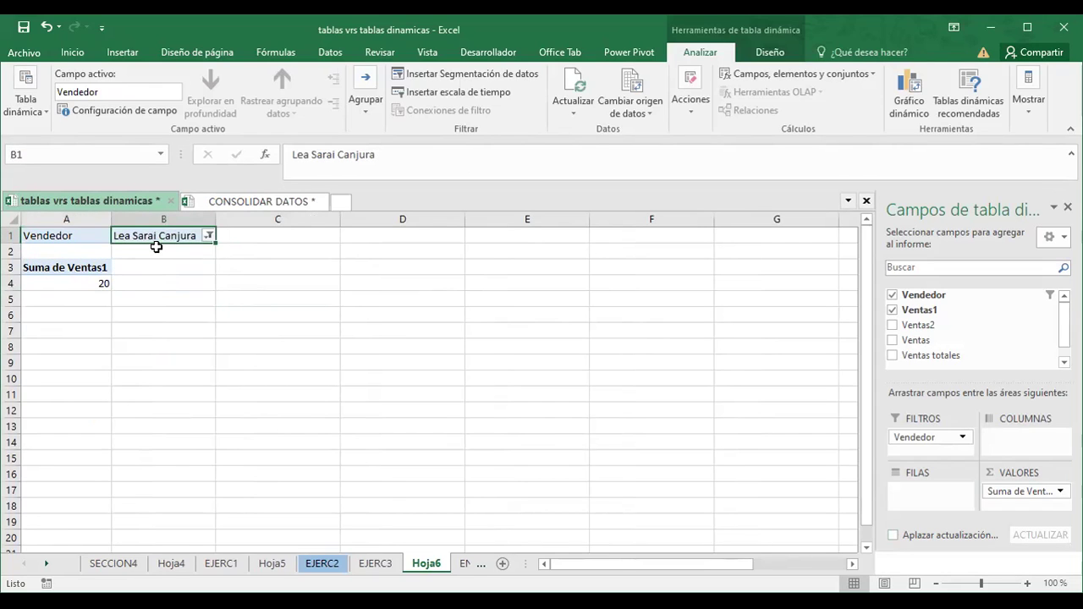
left_click(51, 236)
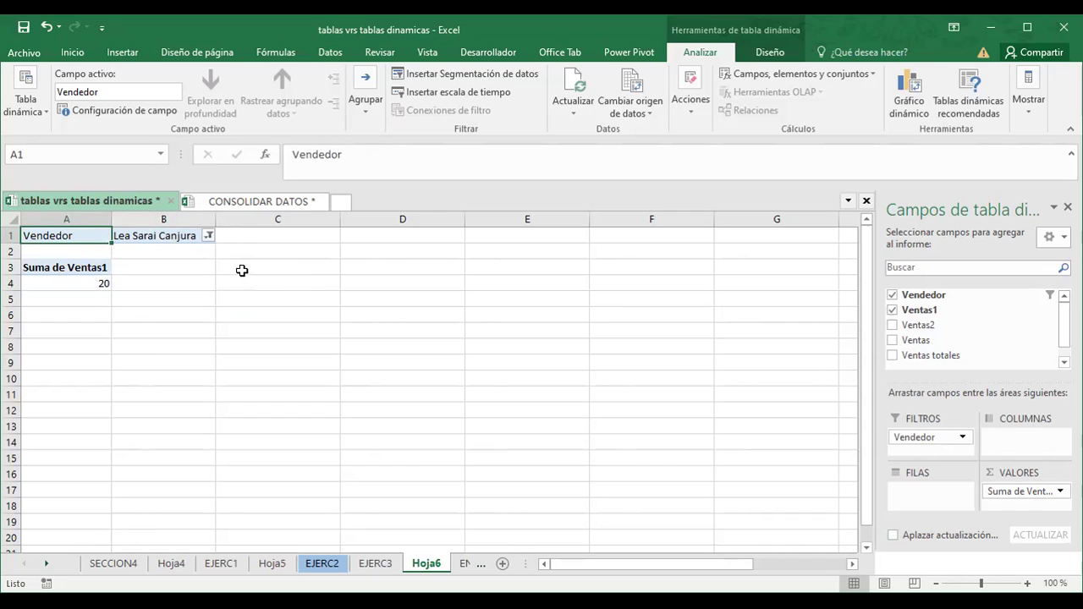
left_click(279, 283)
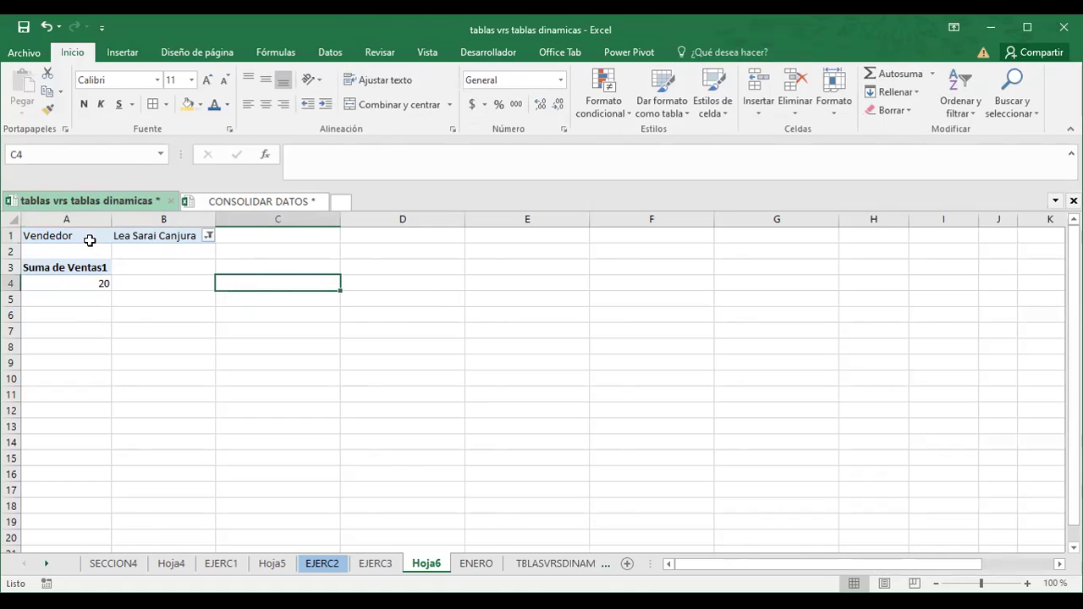
left_click(88, 236)
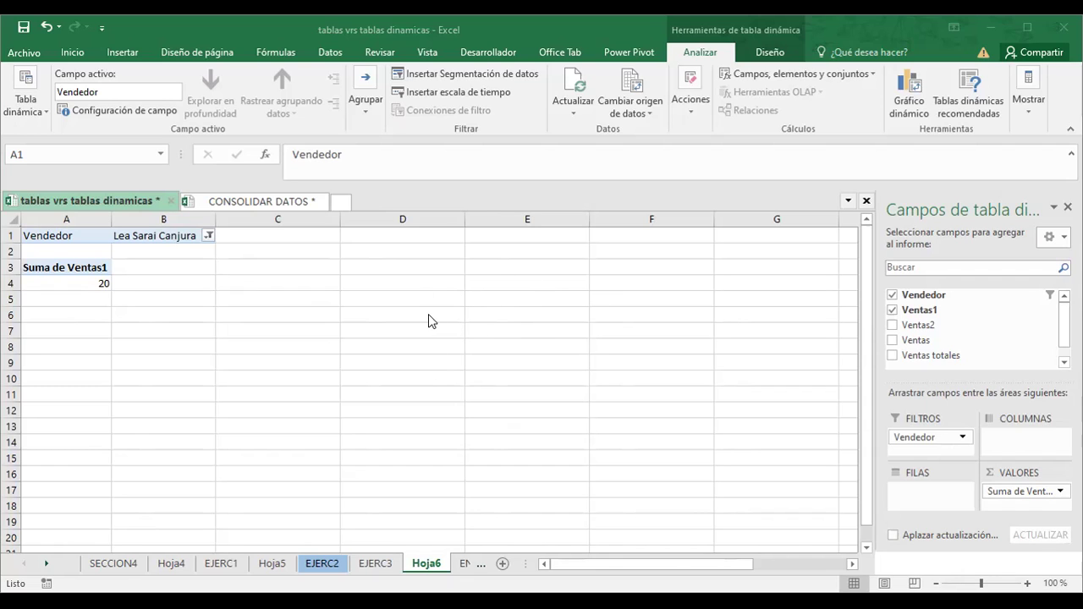
left_click(541, 297)
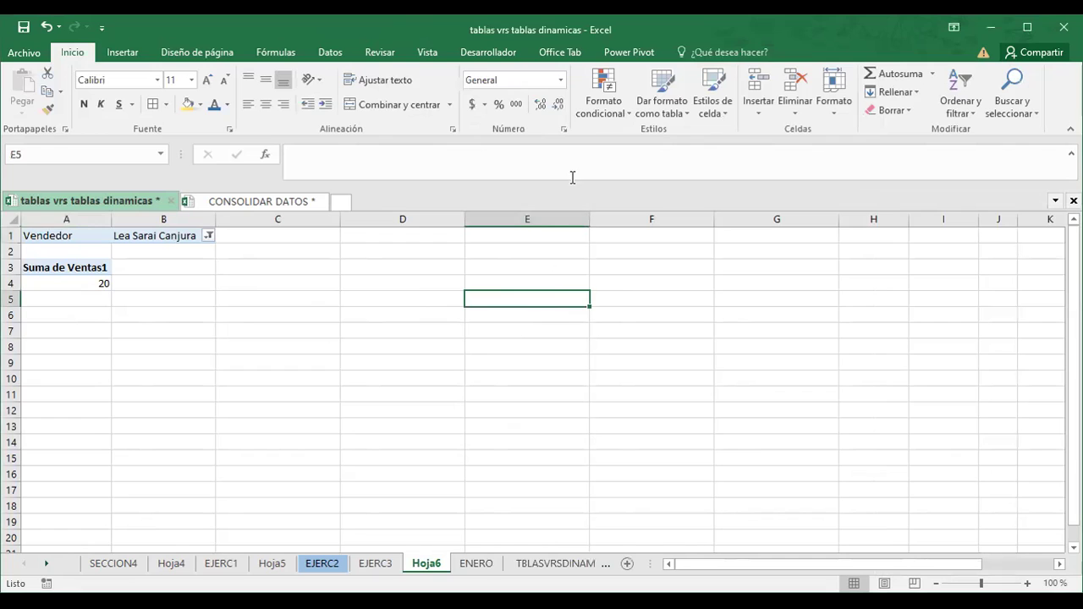
left_click(105, 237)
left_click(54, 266)
left_click(44, 242)
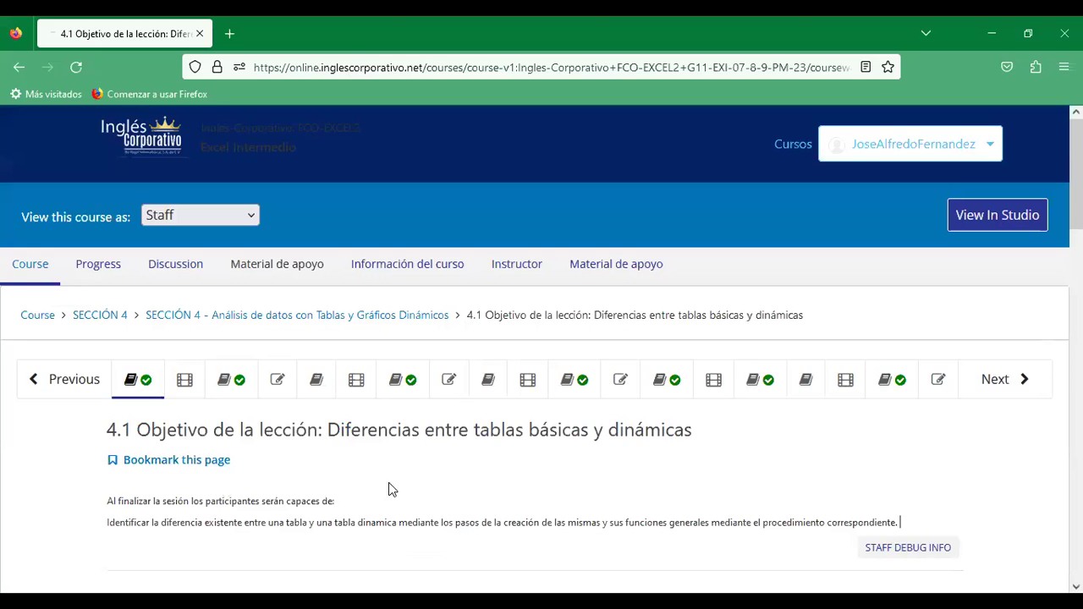
- Step past Videoconferencia #16, the class #16 forum and Laboratorio 1 to lesson 4.2 Tablas dinamicas
left_click(997, 379)
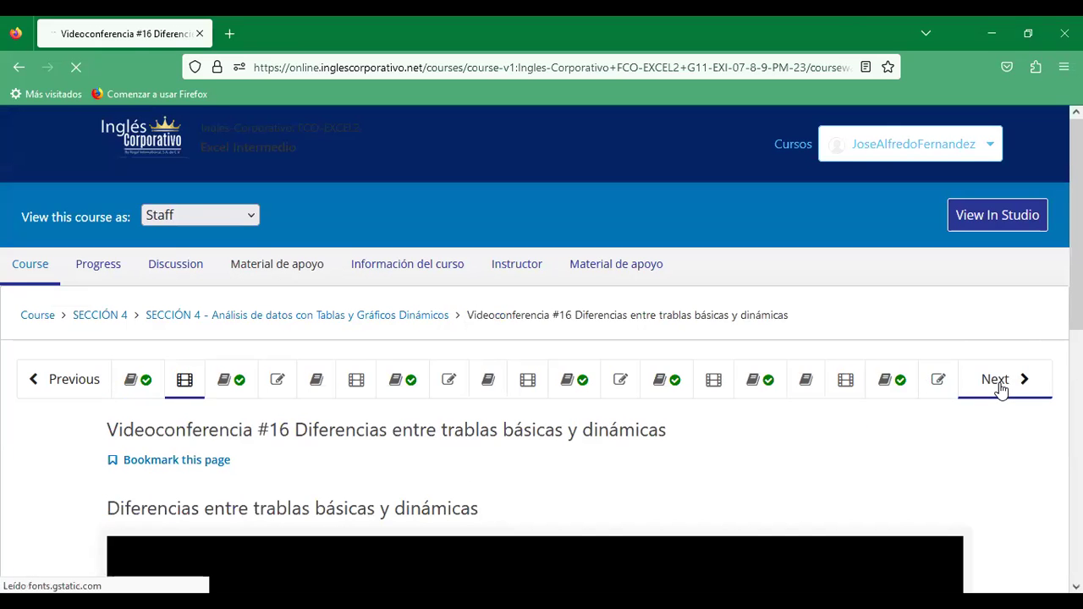
left_click(997, 379)
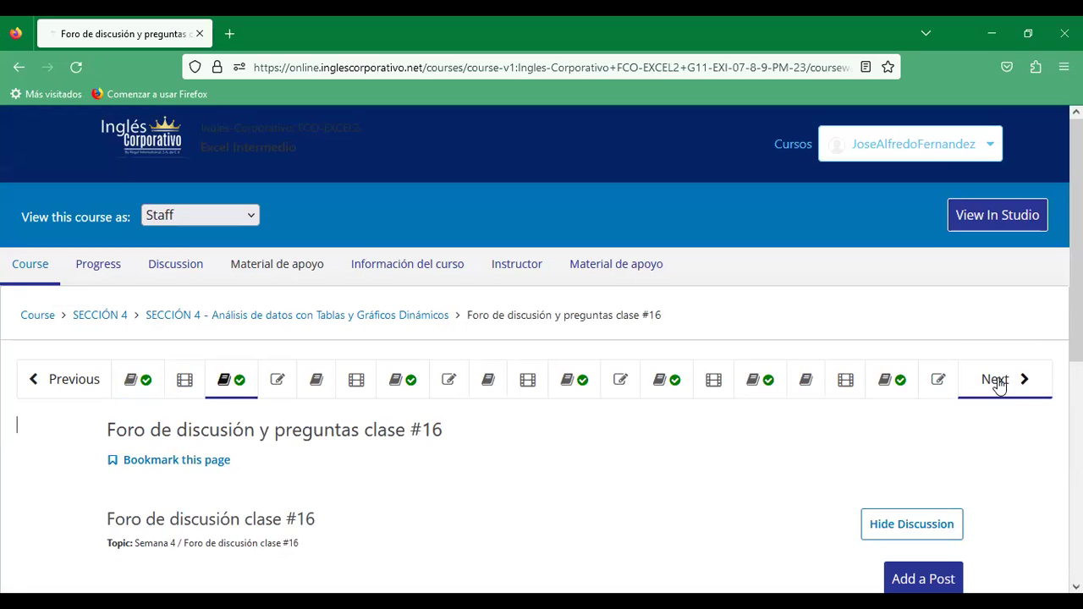
left_click(999, 383)
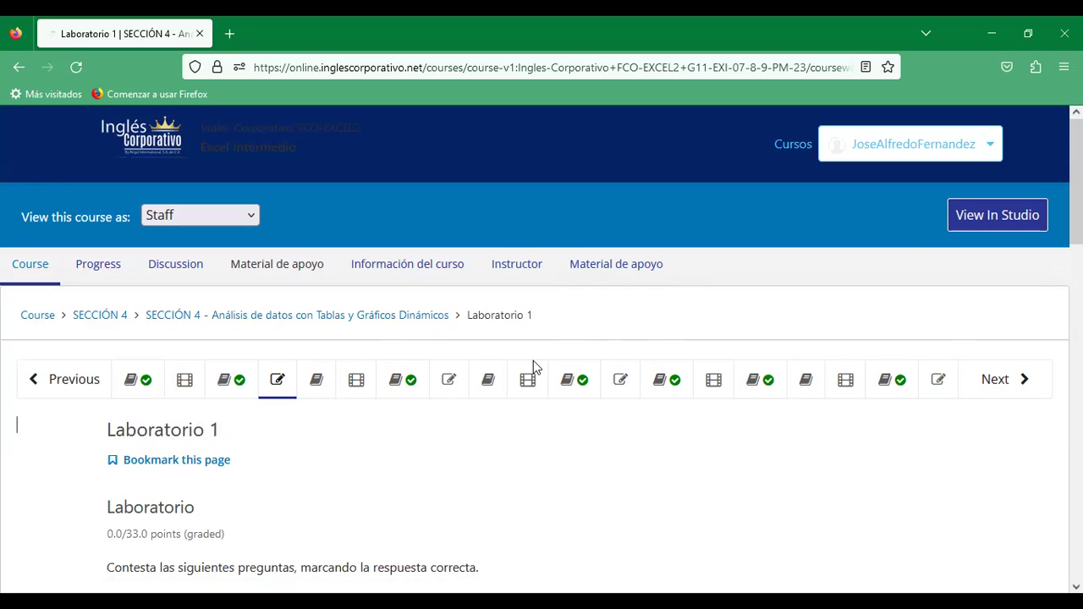
left_click(1002, 383)
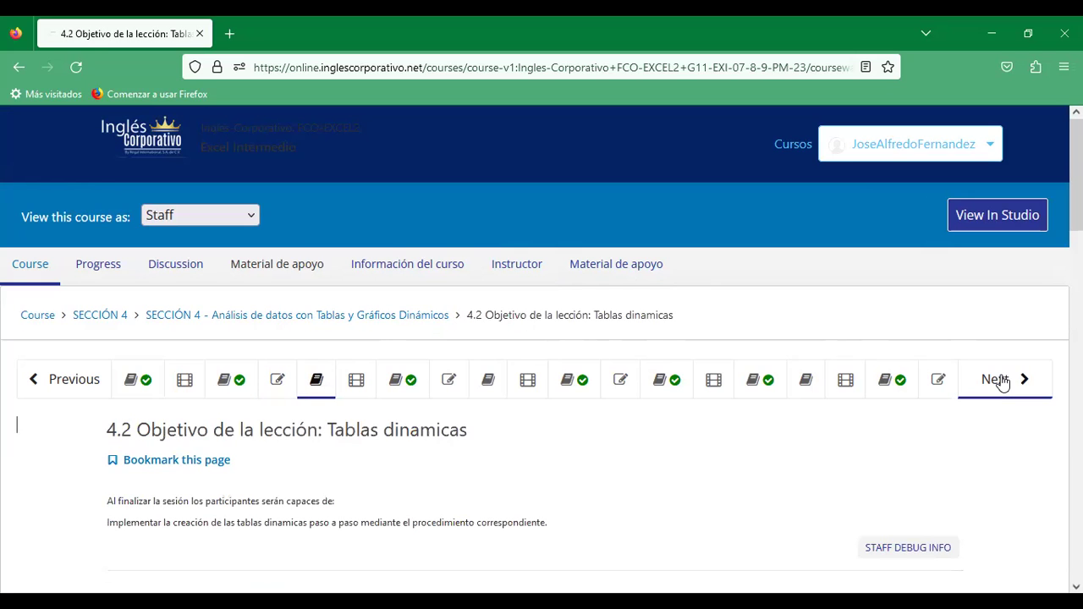